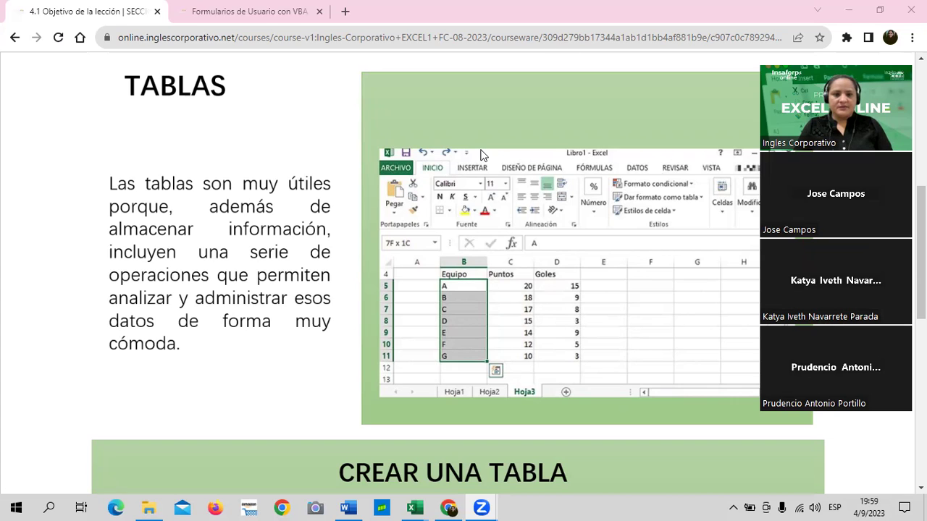
Scroll through lesson 4.1's TABLAS explanation in the Inglés Corporativo course.
scroll(476, 196, "up", 5)
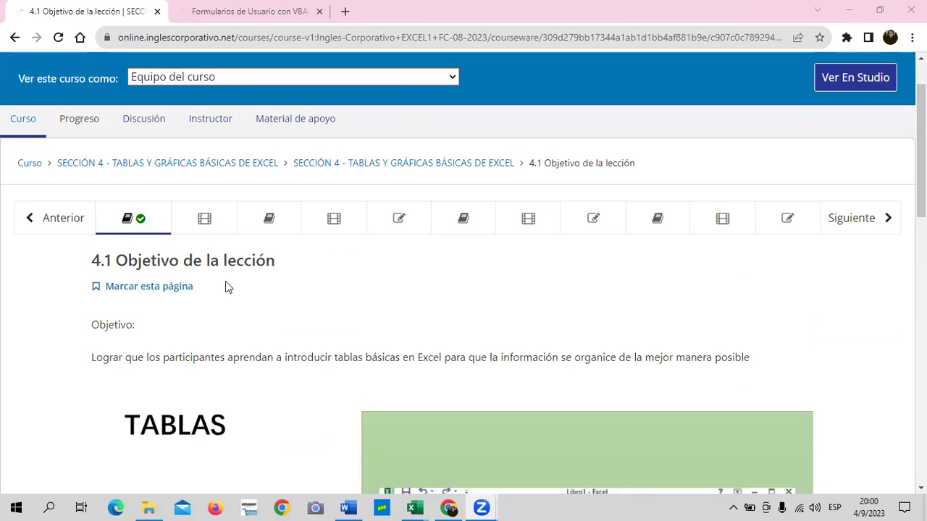
scroll(234, 203, "down", 5)
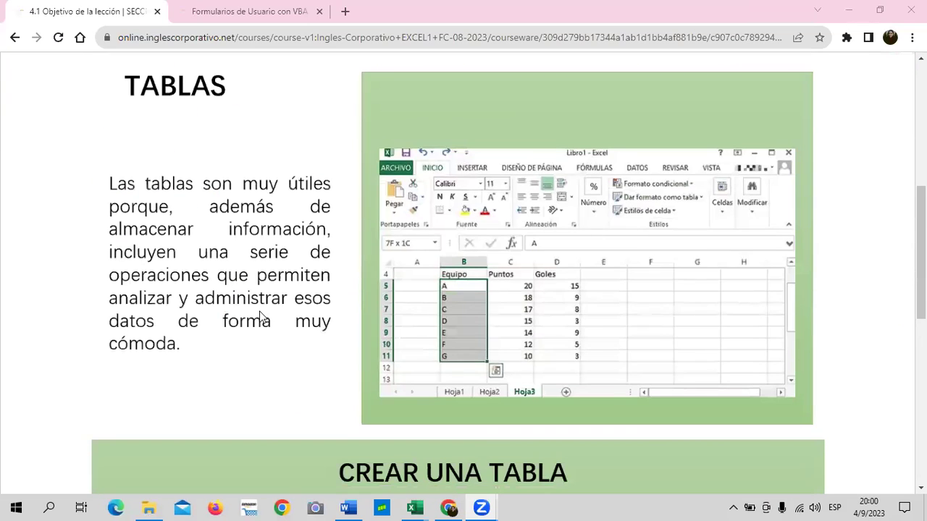
scroll(261, 317, "up", 5)
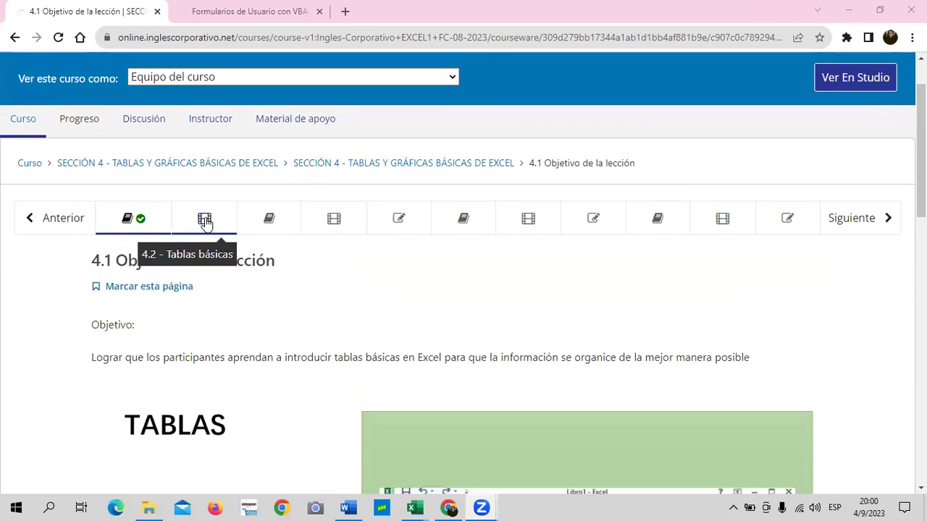
Open lesson 4.3 Objetivo de la lección on Buscar y reemplazar and scroll through it.
left_click(287, 226)
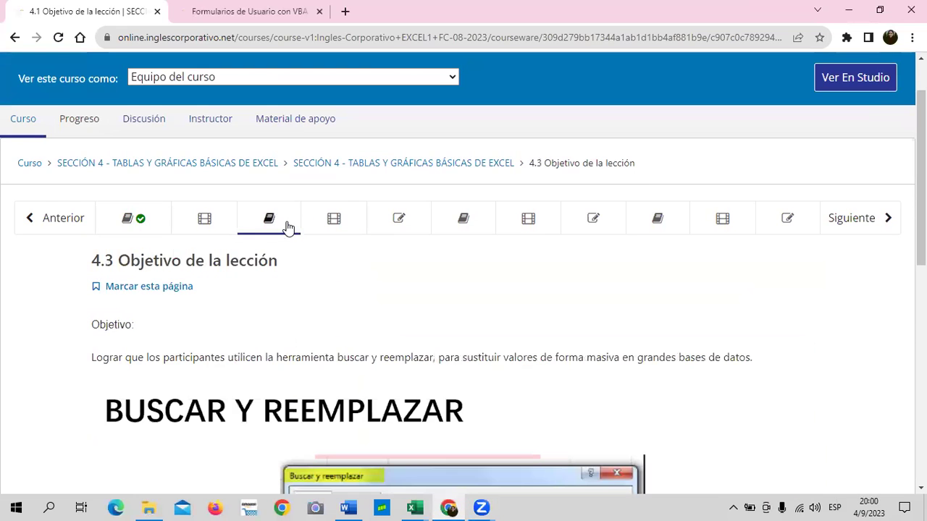
scroll(300, 226, "down", 3)
scroll(300, 226, "down", 5)
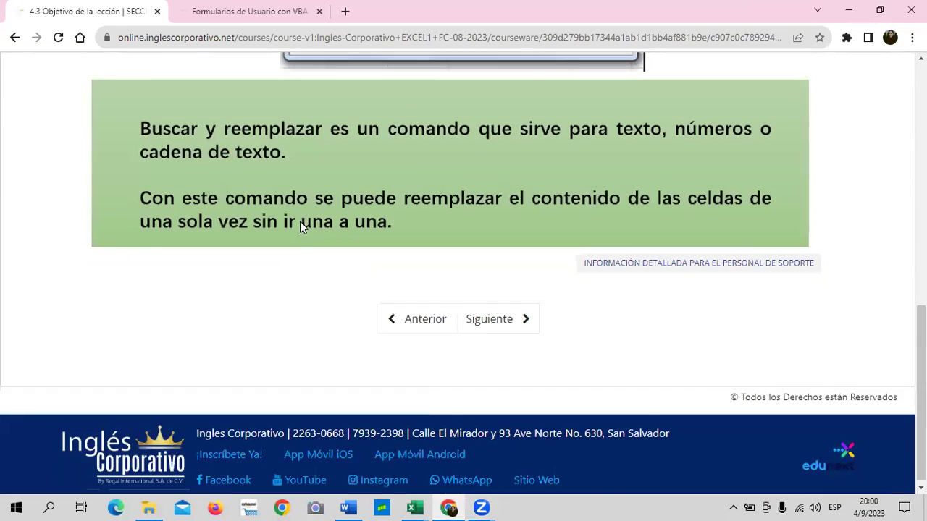
scroll(300, 226, "up", 8)
scroll(302, 225, "down", 4)
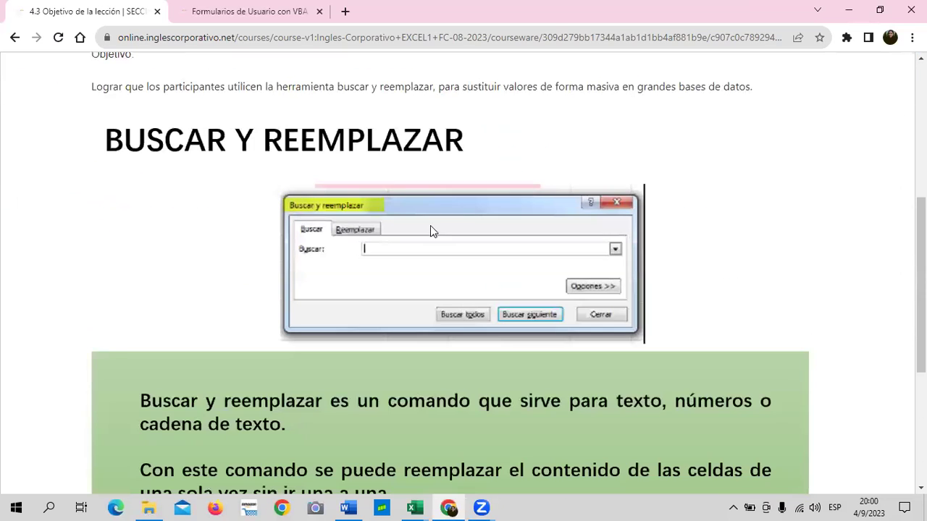
scroll(300, 195, "up", 3)
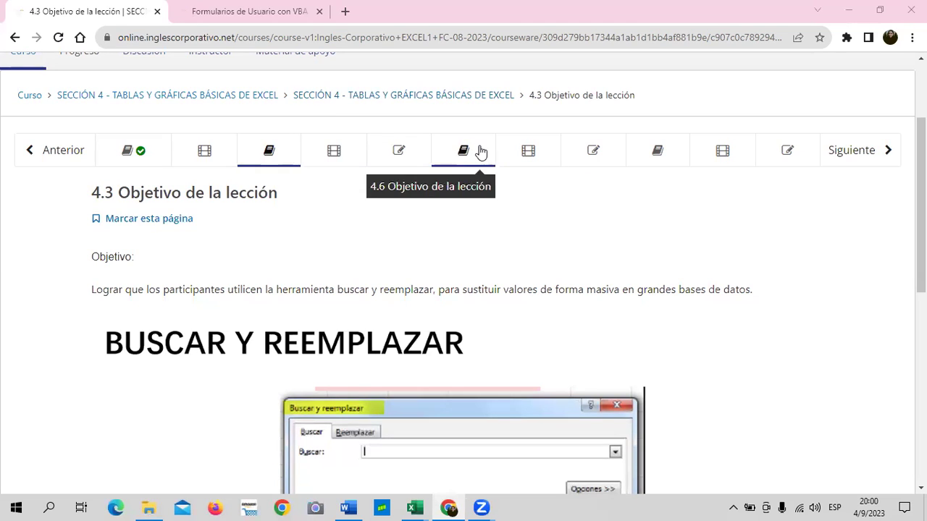
Open lesson 4.6 Objetivo de la lección and scroll down to its table example image.
left_click(479, 151)
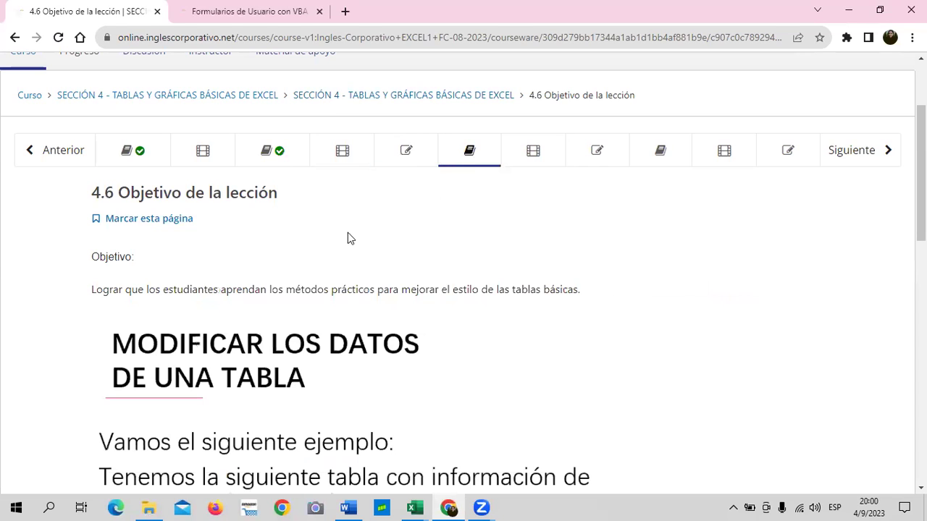
scroll(552, 284, "down", 3)
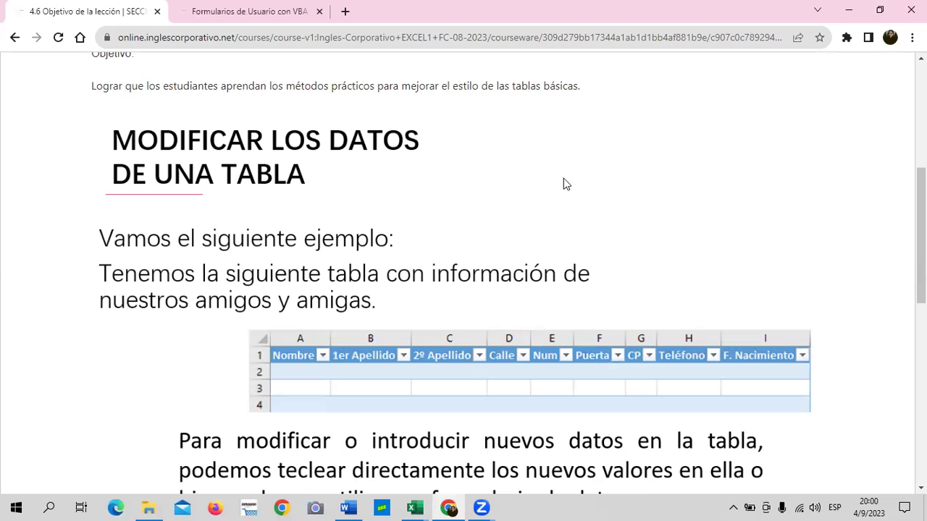
scroll(563, 186, "down", 4)
scroll(557, 198, "down", 2)
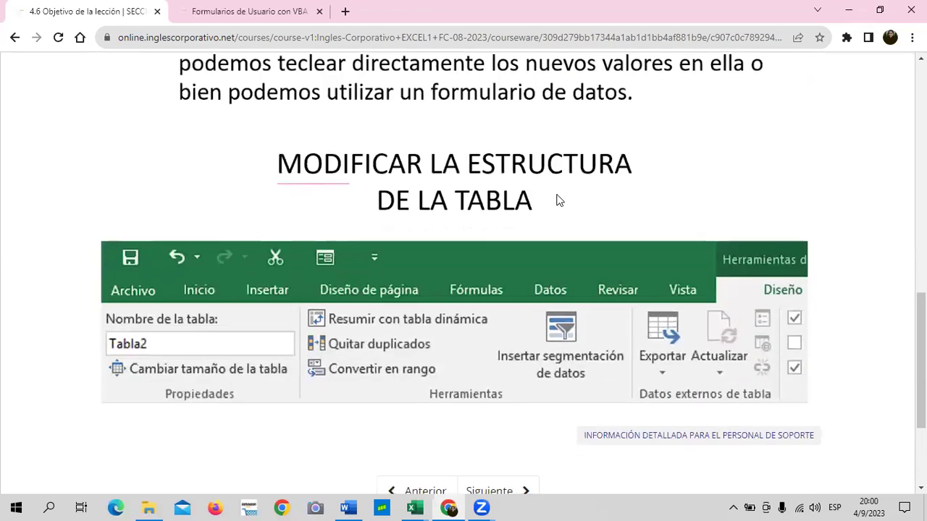
scroll(558, 202, "down", 2)
scroll(515, 153, "up", 3)
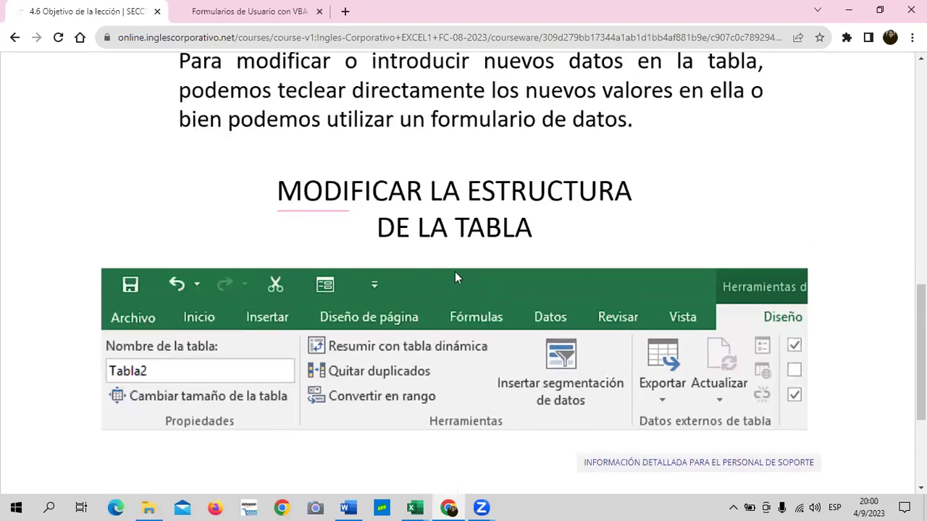
scroll(454, 272, "up", 2)
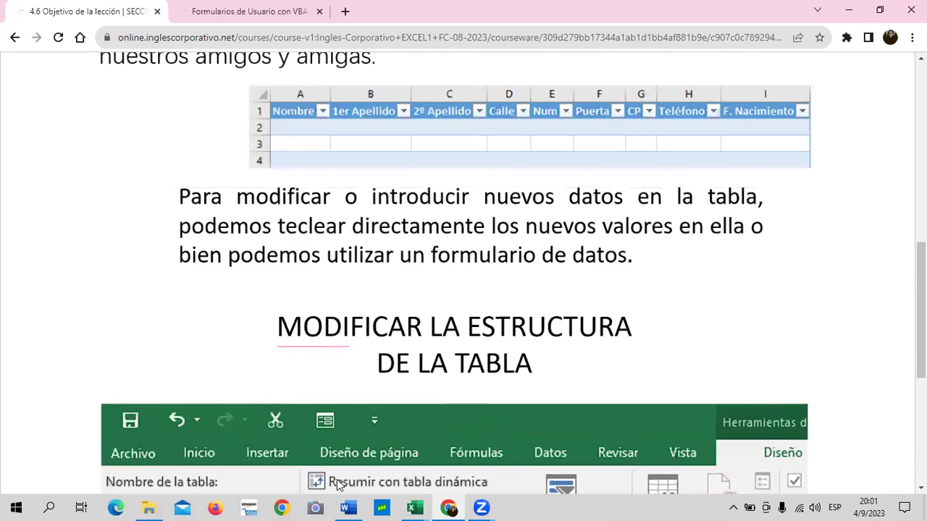
mouse_move(414, 508)
left_click(406, 463)
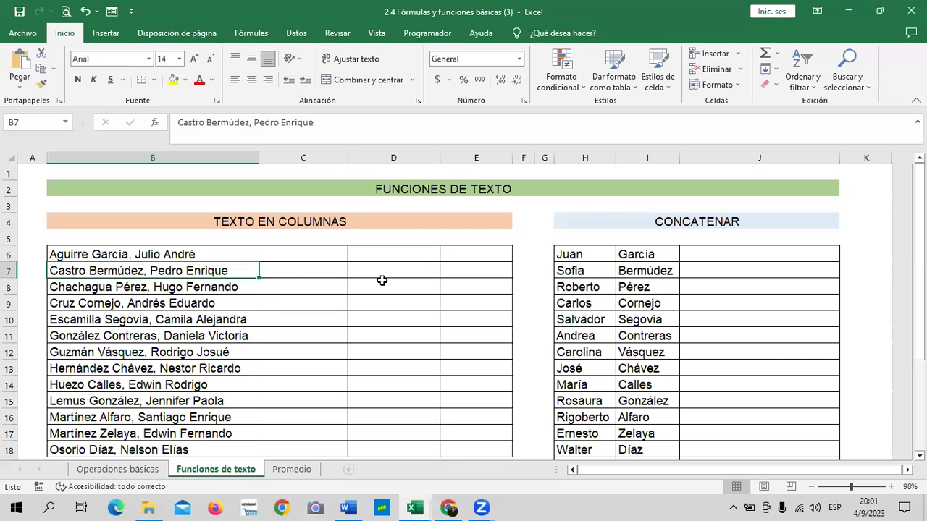
scroll(362, 355, "down", 3)
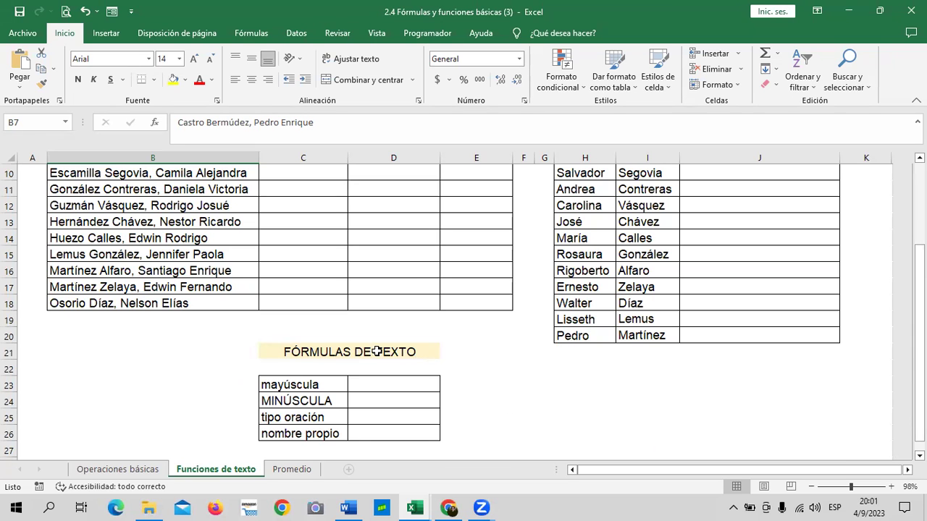
scroll(376, 352, "up", 2)
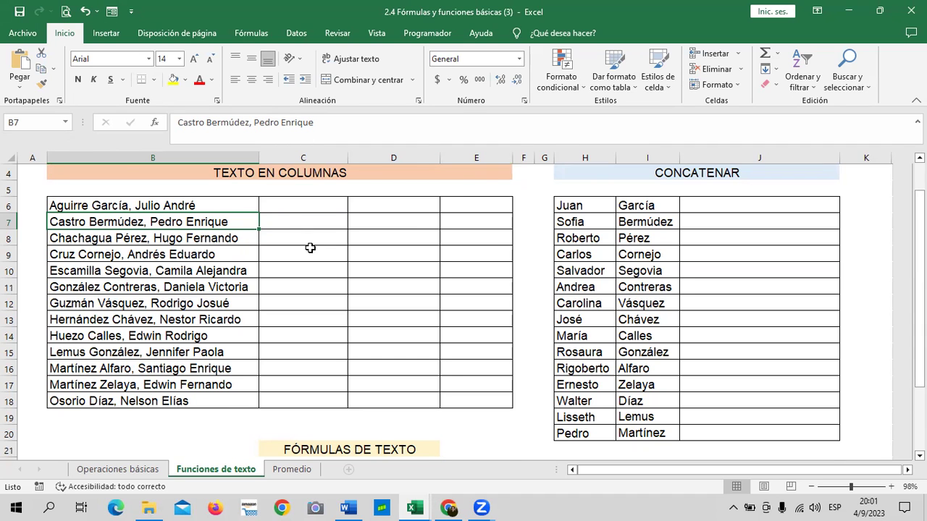
scroll(310, 249, "down", 1)
scroll(306, 248, "up", 2)
scroll(352, 318, "down", 4)
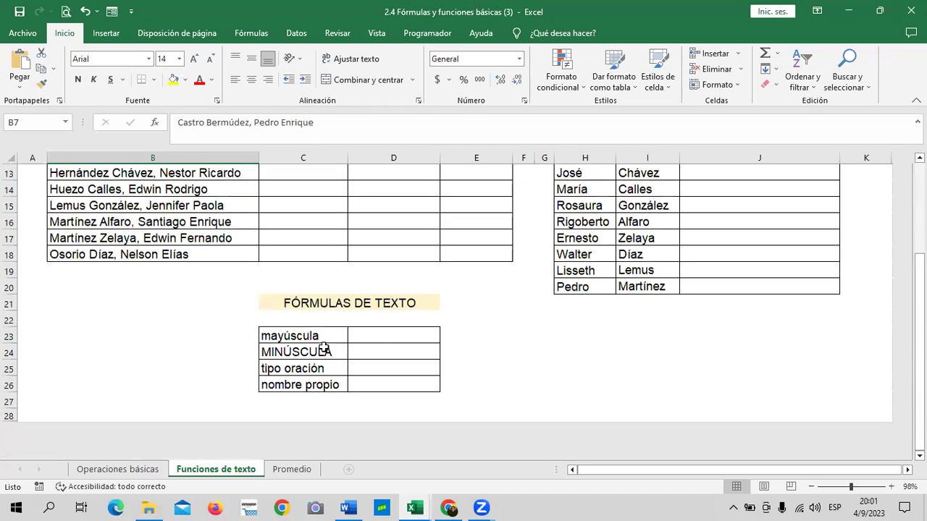
left_click(381, 335)
left_click(383, 353)
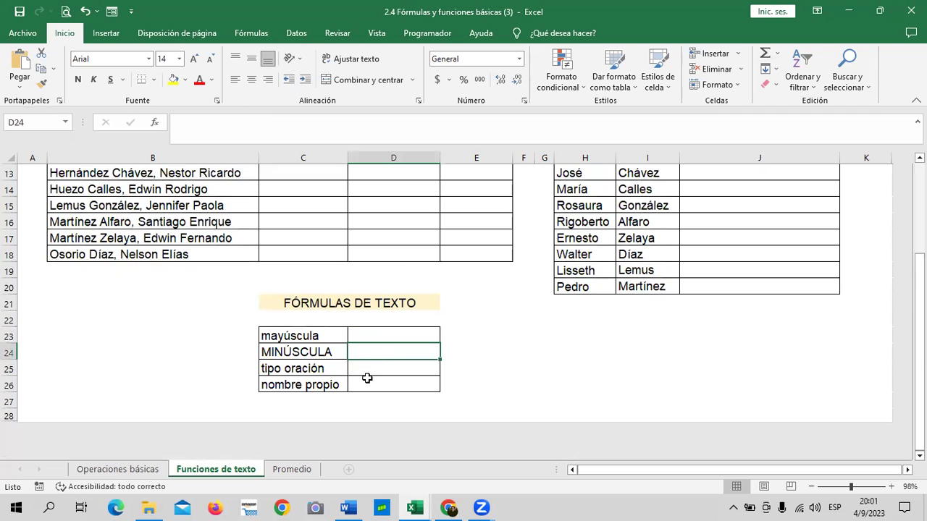
left_click(398, 367)
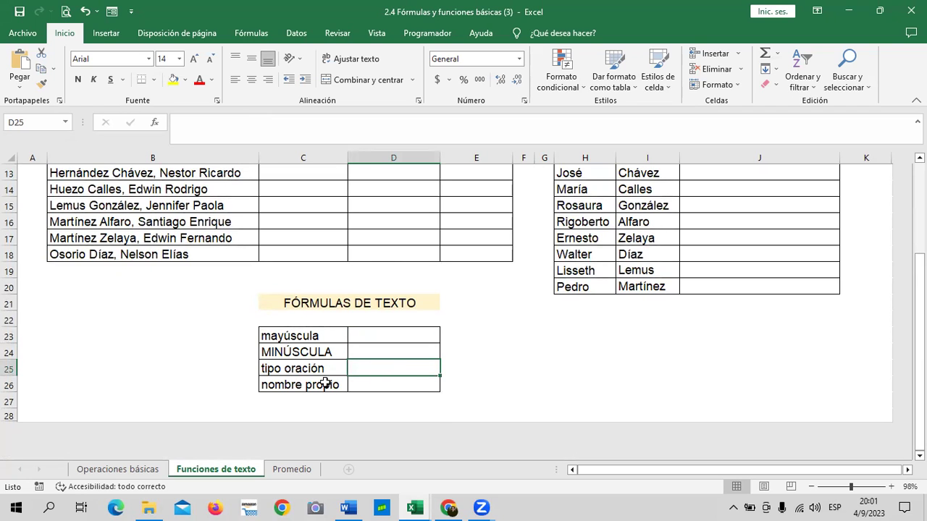
scroll(325, 383, "up", 2)
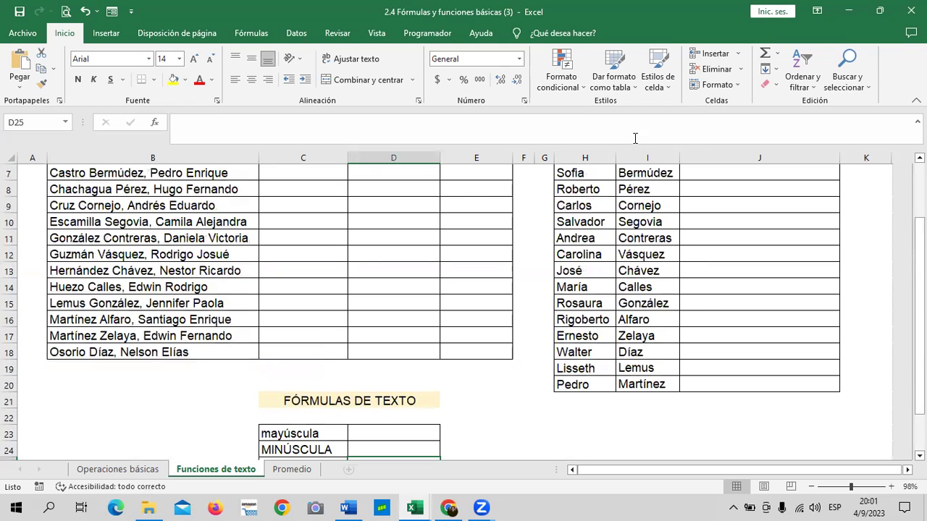
scroll(717, 306, "up", 2)
left_click(720, 303)
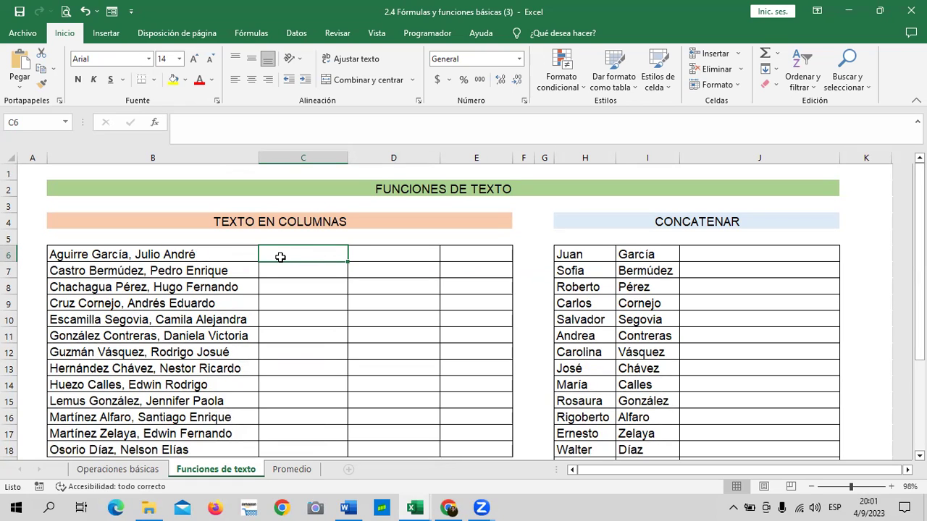
left_click(473, 250)
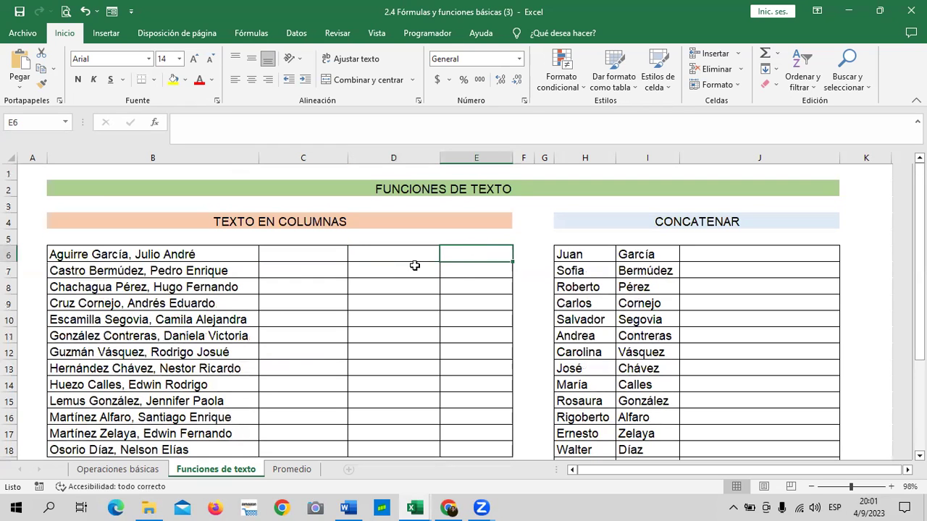
left_click(388, 251)
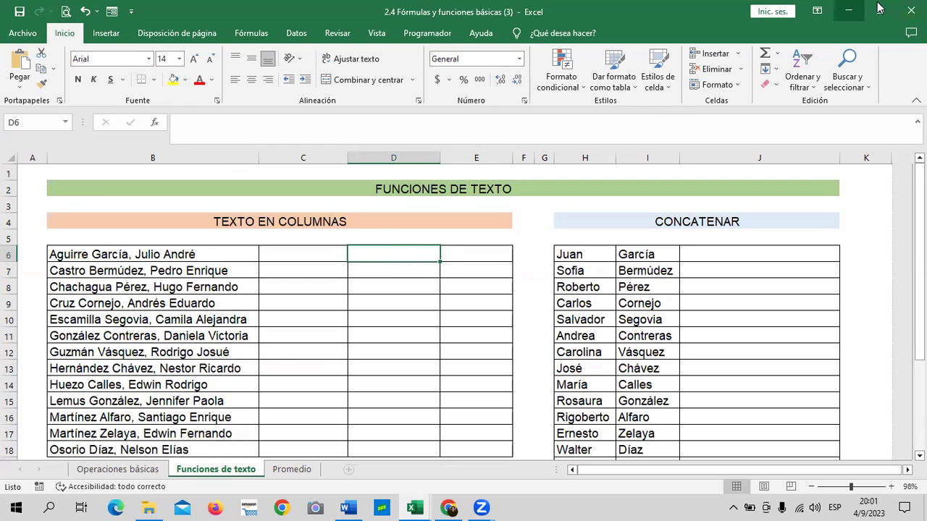
left_click(849, 10)
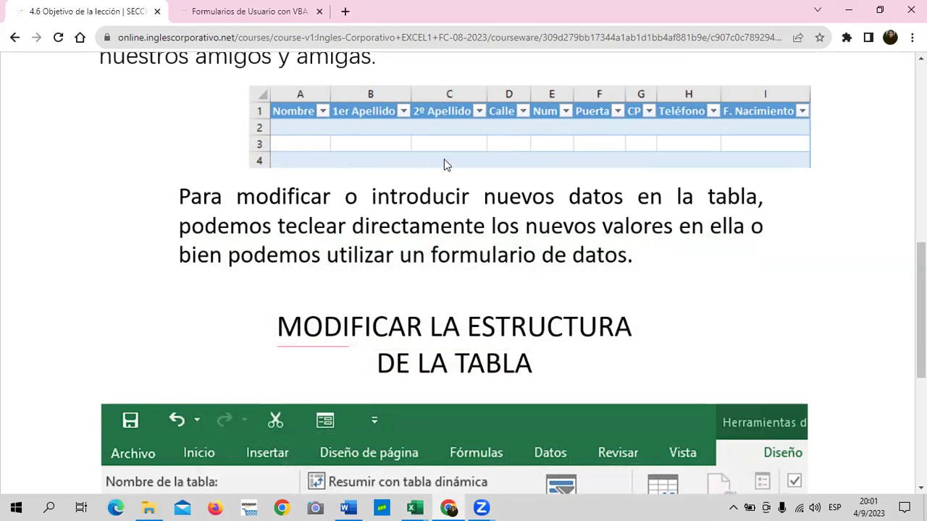
Open the 4.5 Laboratorio lesson and look over its page.
scroll(446, 166, "up", 2)
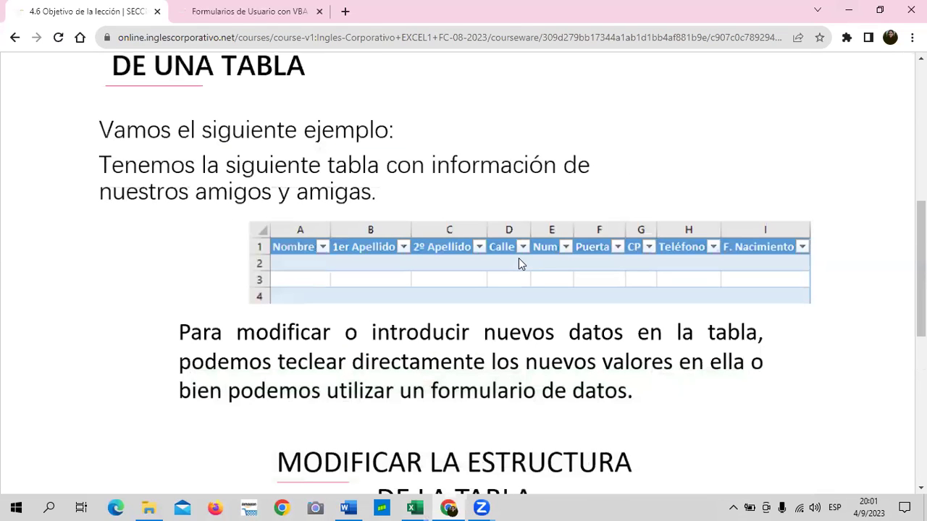
scroll(518, 259, "up", 2)
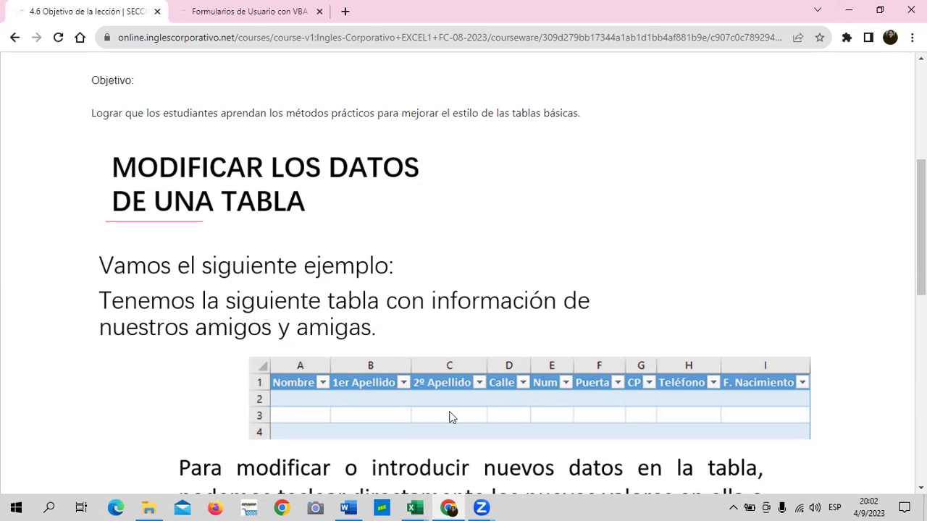
scroll(455, 326, "up", 3)
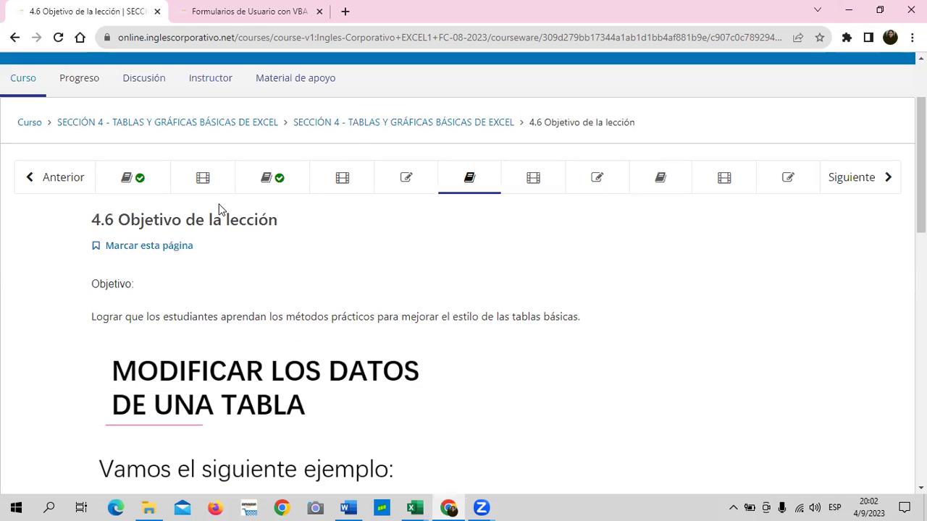
left_click(417, 187)
scroll(364, 331, "down", 2)
scroll(368, 335, "up", 2)
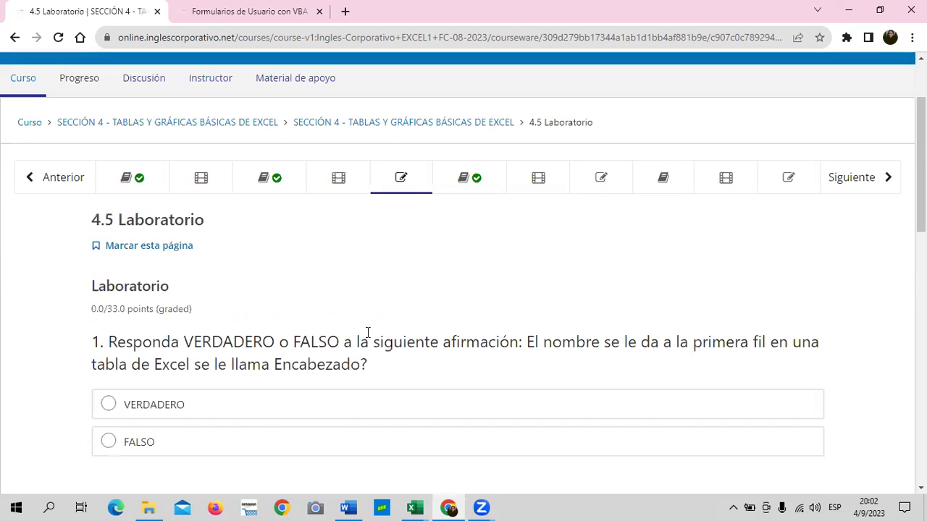
Move on to the 4.8 and then 4.11 Laboratorio lessons and scroll through the questions.
left_click(618, 184)
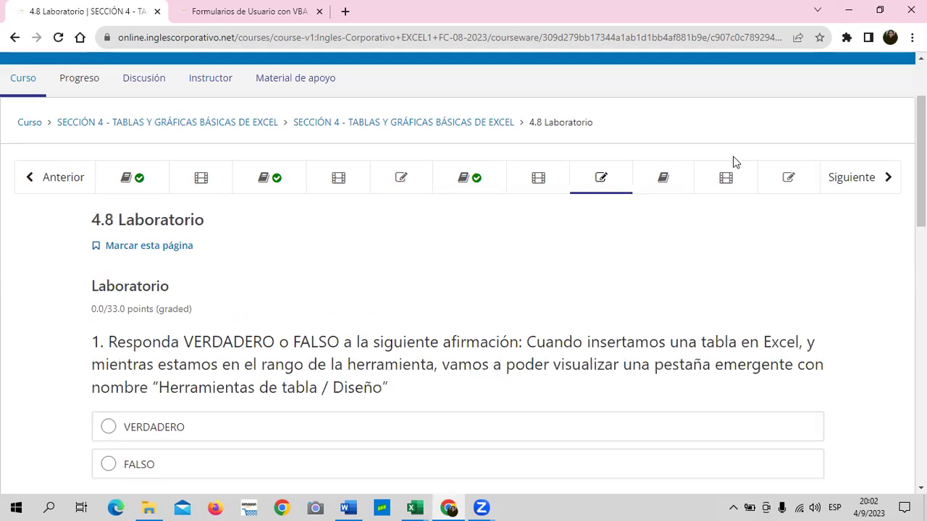
left_click(764, 182)
scroll(316, 325, "down", 4)
scroll(309, 350, "down", 5)
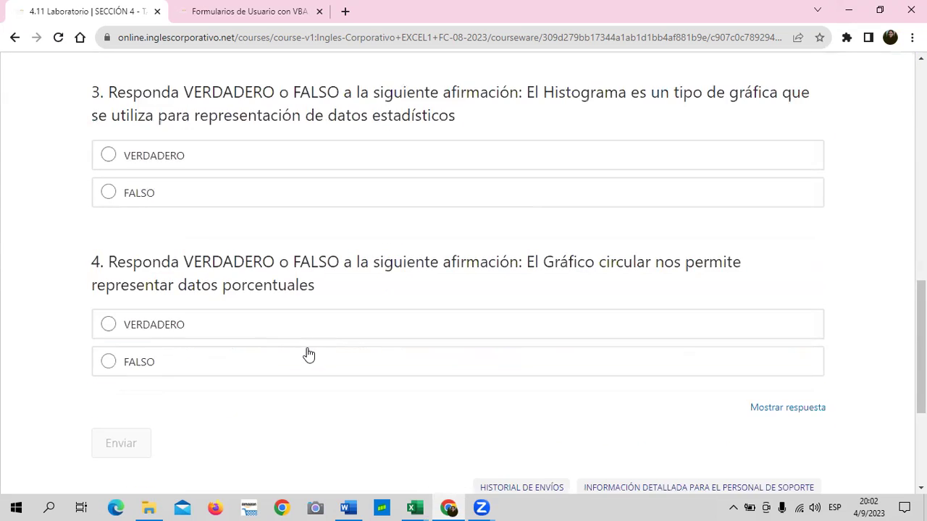
scroll(309, 350, "down", 3)
scroll(307, 356, "up", 2)
scroll(307, 356, "up", 8)
scroll(306, 356, "up", 3)
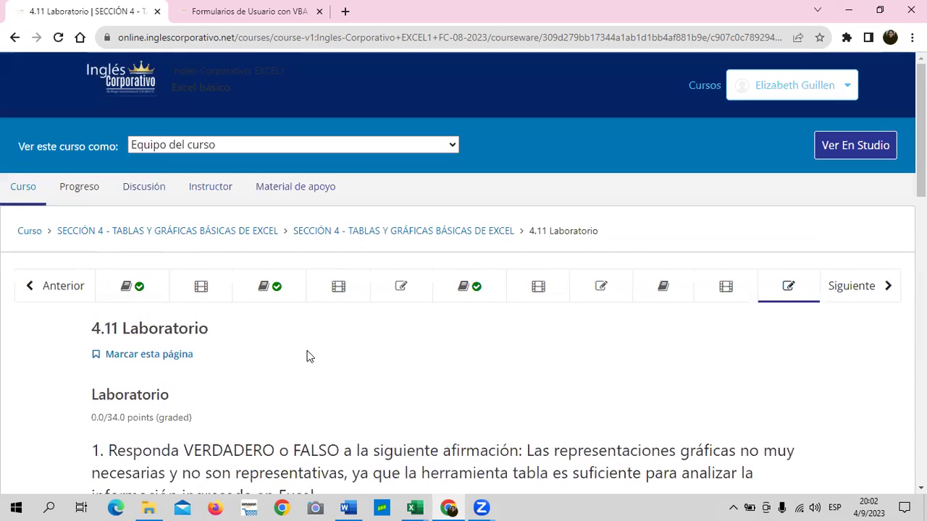
Return to the Excel básico course outline via the Curso breadcrumb and scroll down.
left_click(21, 230)
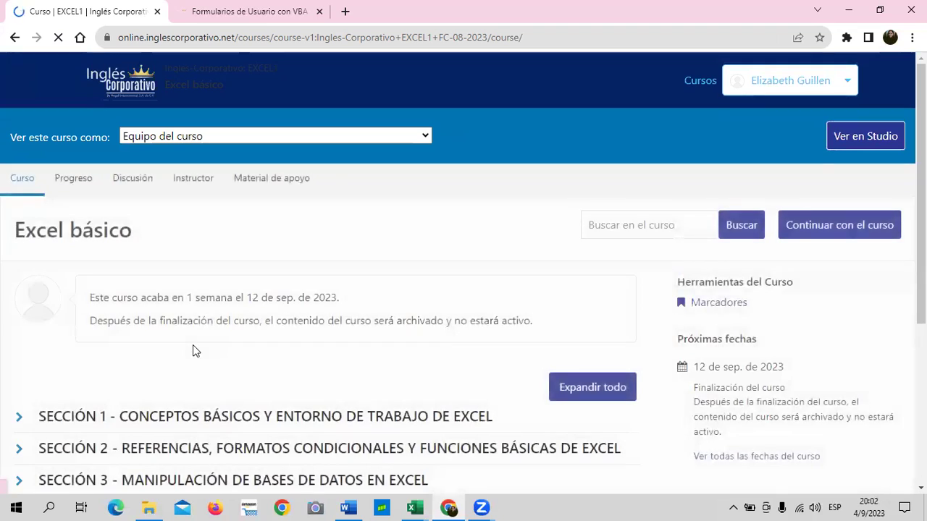
scroll(194, 349, "down", 3)
scroll(145, 344, "down", 1)
left_click(113, 325)
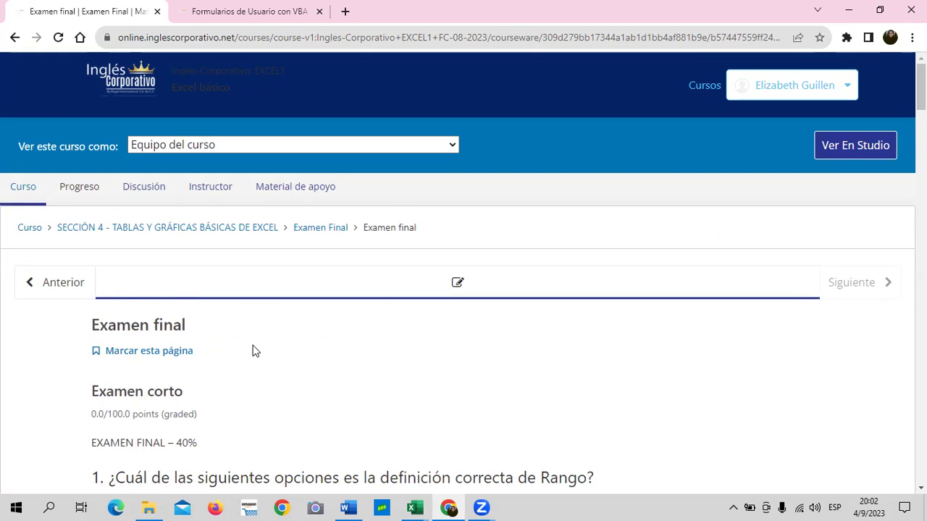
scroll(253, 347, "down", 2)
scroll(254, 346, "down", 5)
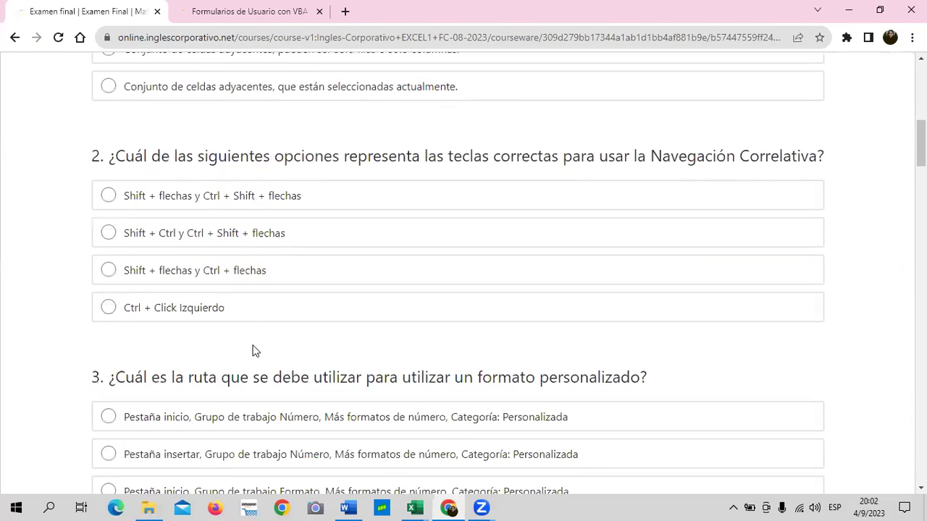
scroll(253, 352, "down", 3)
scroll(253, 352, "down", 3)
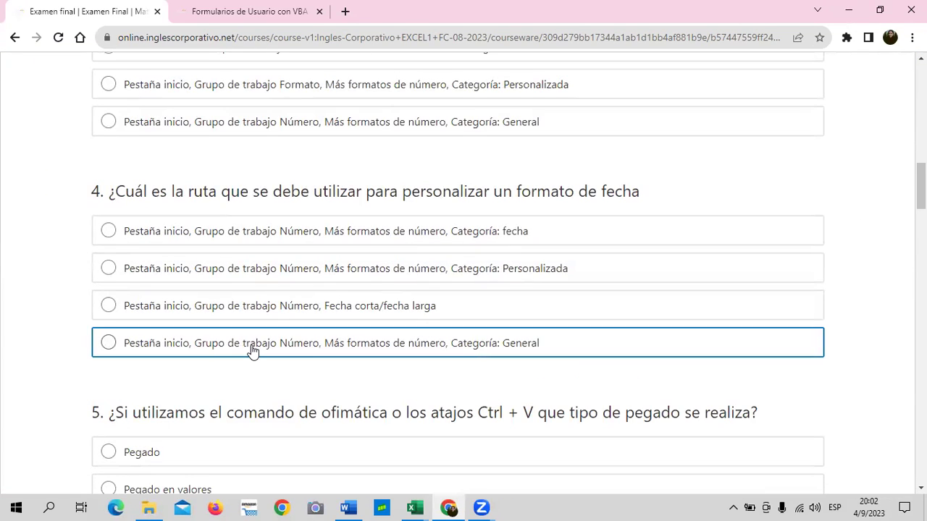
scroll(250, 350, "down", 3)
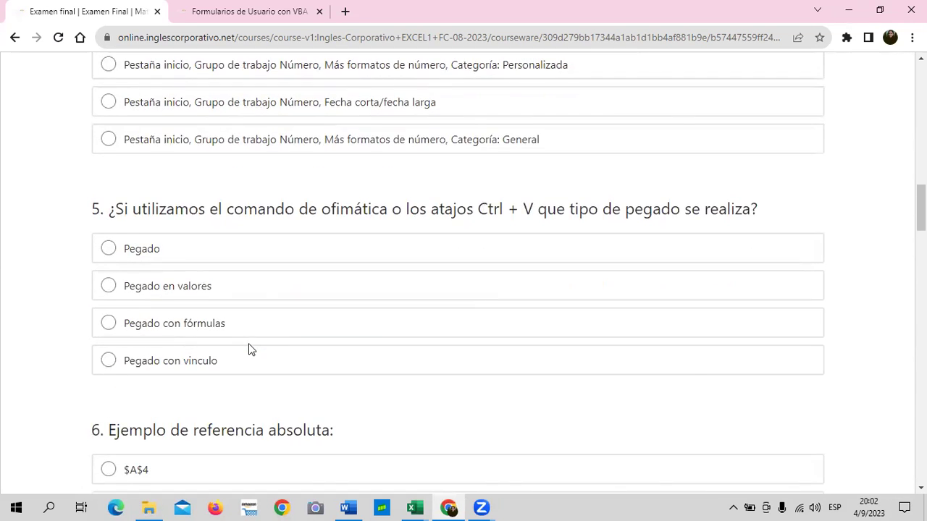
scroll(249, 350, "down", 3)
scroll(248, 350, "down", 3)
scroll(250, 354, "down", 3)
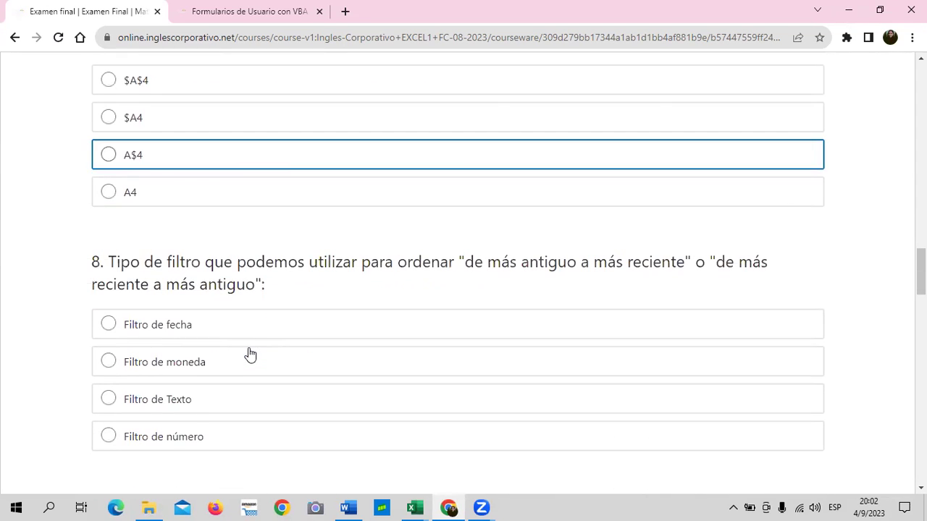
scroll(250, 354, "down", 3)
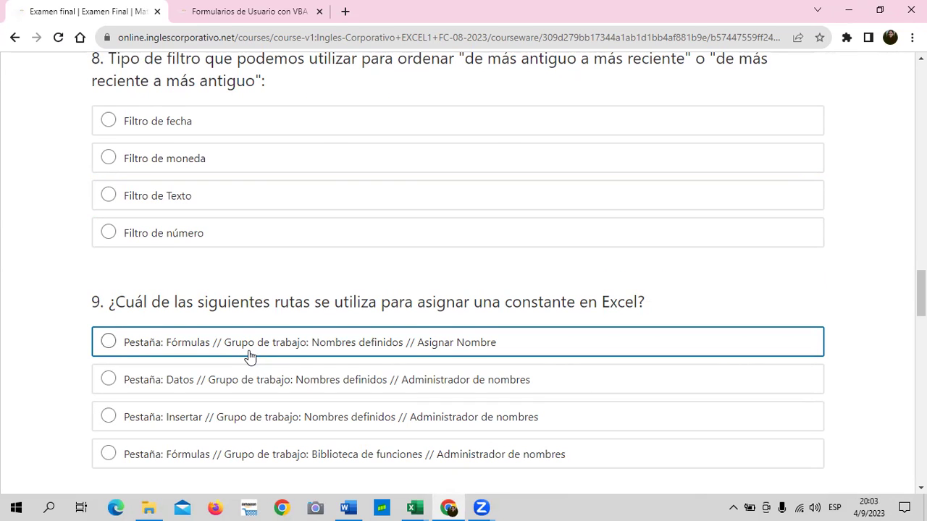
scroll(248, 355, "down", 3)
scroll(250, 358, "down", 3)
scroll(250, 360, "down", 3)
scroll(250, 359, "down", 5)
scroll(250, 360, "down", 3)
scroll(250, 360, "down", 2)
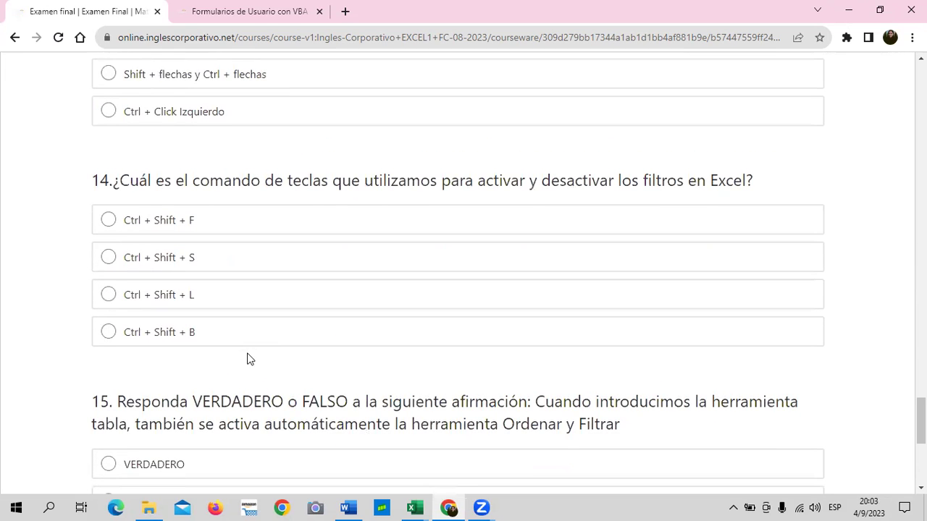
scroll(250, 360, "down", 2)
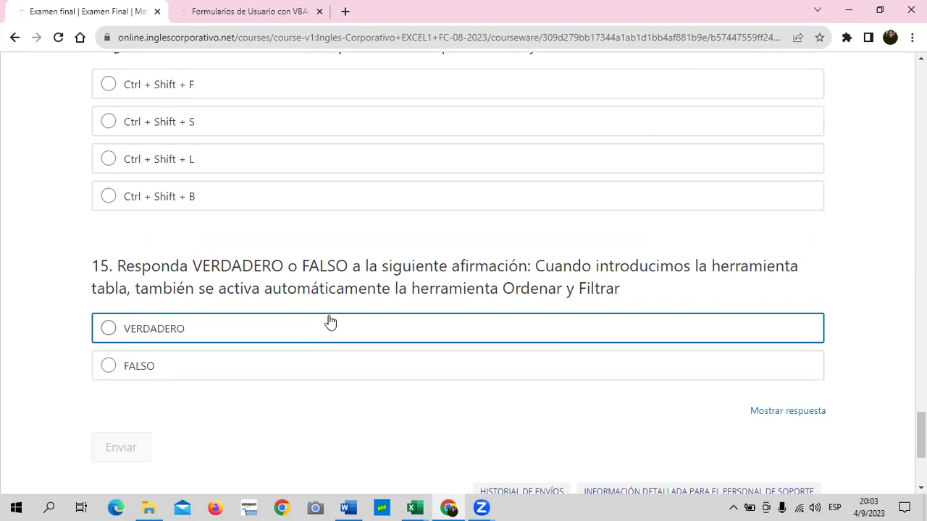
scroll(330, 321, "up", 1)
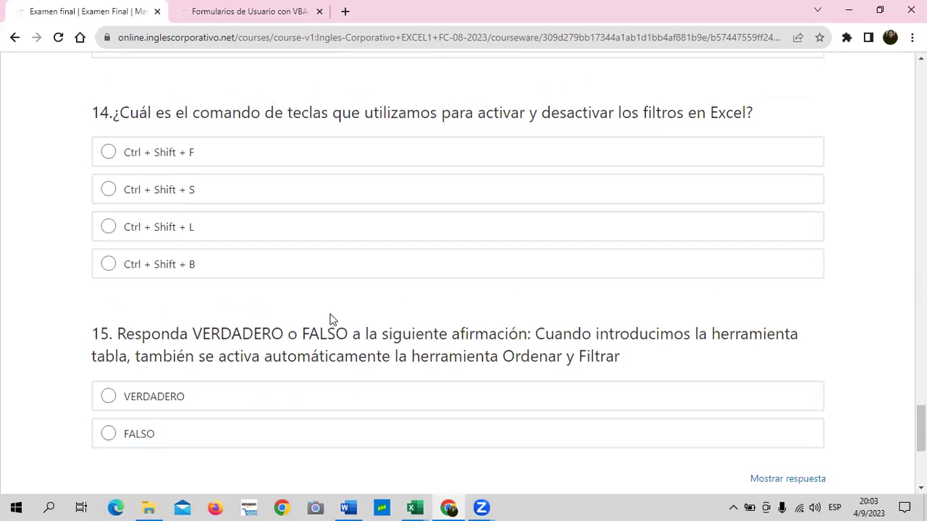
scroll(330, 322, "up", 4)
scroll(331, 322, "down", 6)
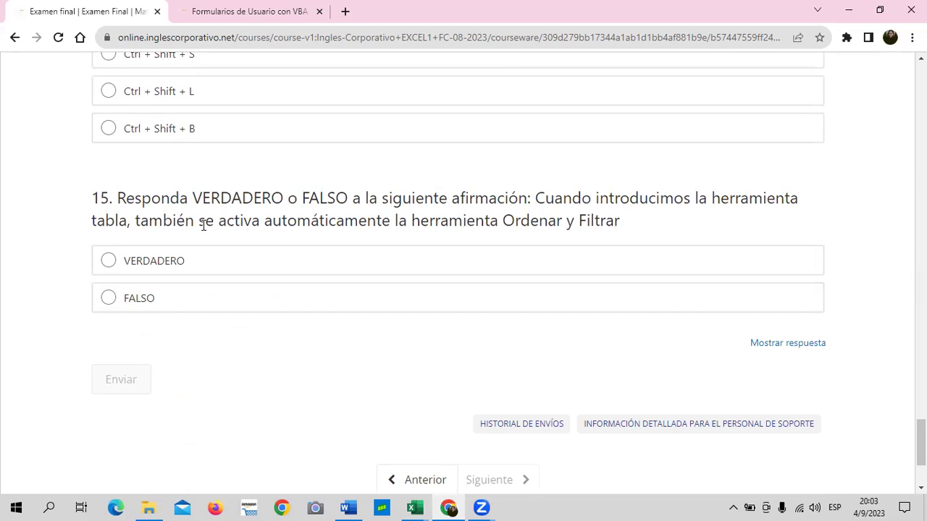
scroll(255, 296, "up", 4)
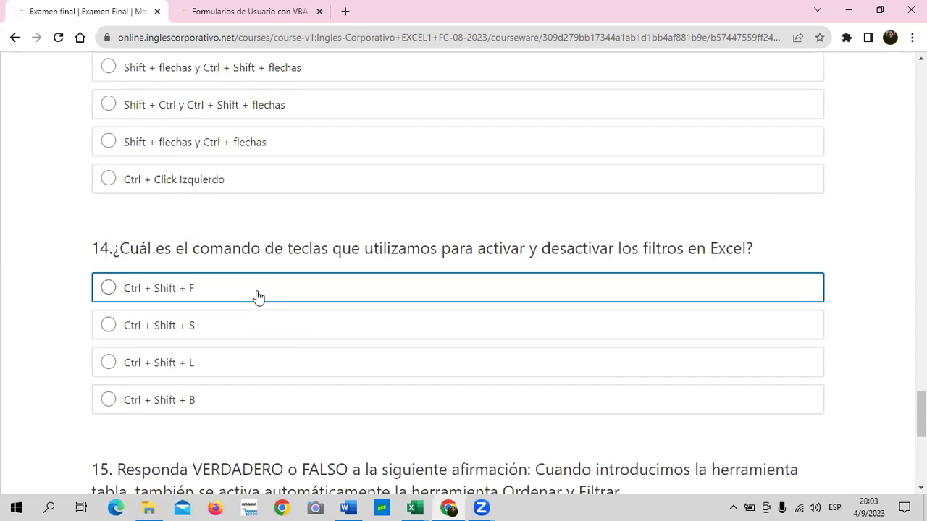
scroll(258, 297, "up", 4)
scroll(258, 292, "up", 4)
scroll(257, 290, "up", 4)
scroll(255, 290, "up", 5)
scroll(255, 288, "up", 5)
scroll(253, 285, "up", 4)
scroll(253, 284, "up", 5)
scroll(252, 282, "up", 6)
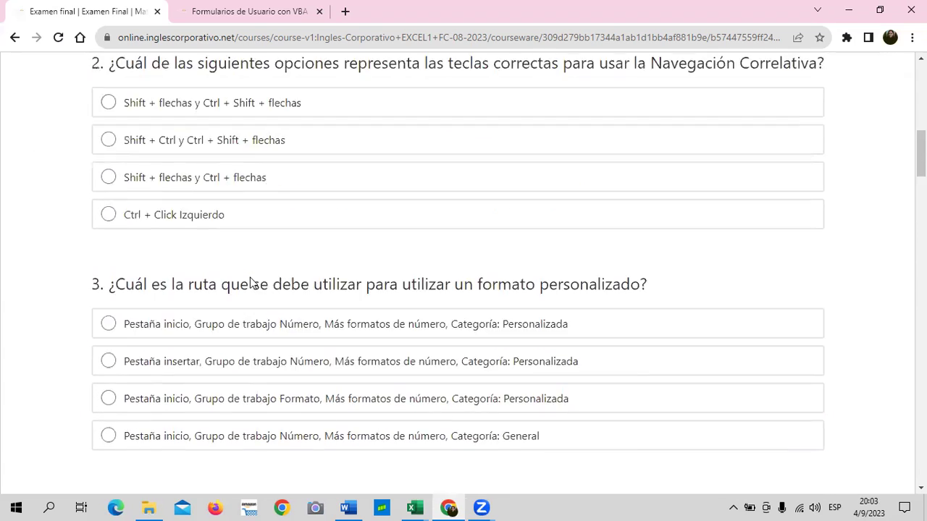
scroll(250, 280, "up", 6)
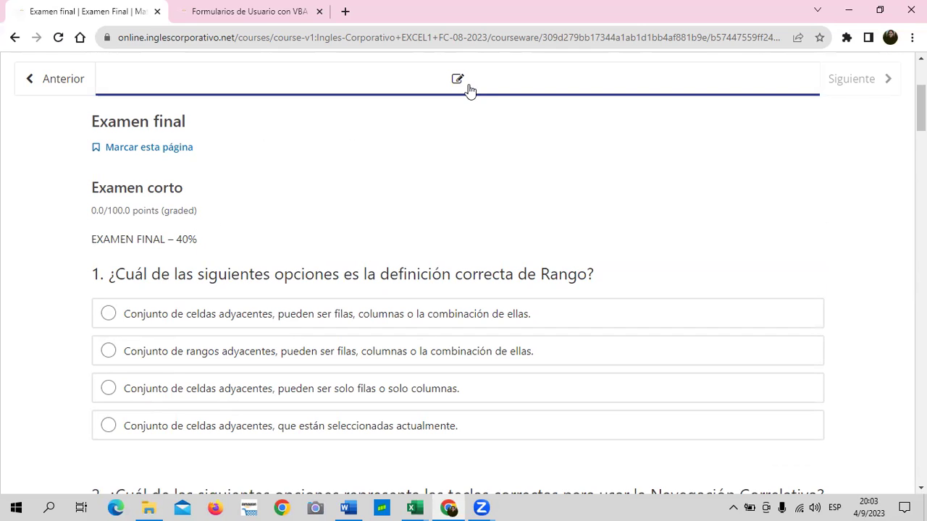
Return to the course outline and open the 'SECCIÓN 4 - TABLAS Y GRÁFICAS BÁSICAS DE EXCEL' lessons.
scroll(364, 152, "up", 2)
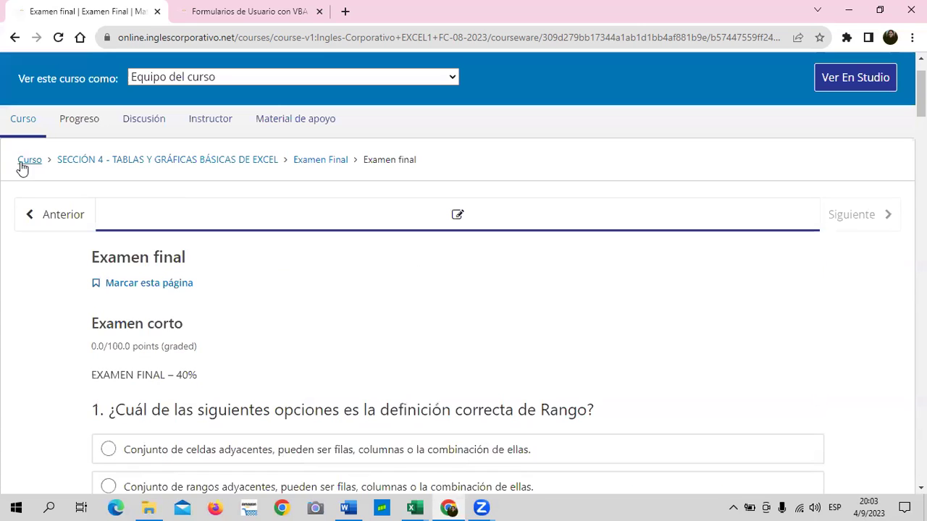
left_click(27, 162)
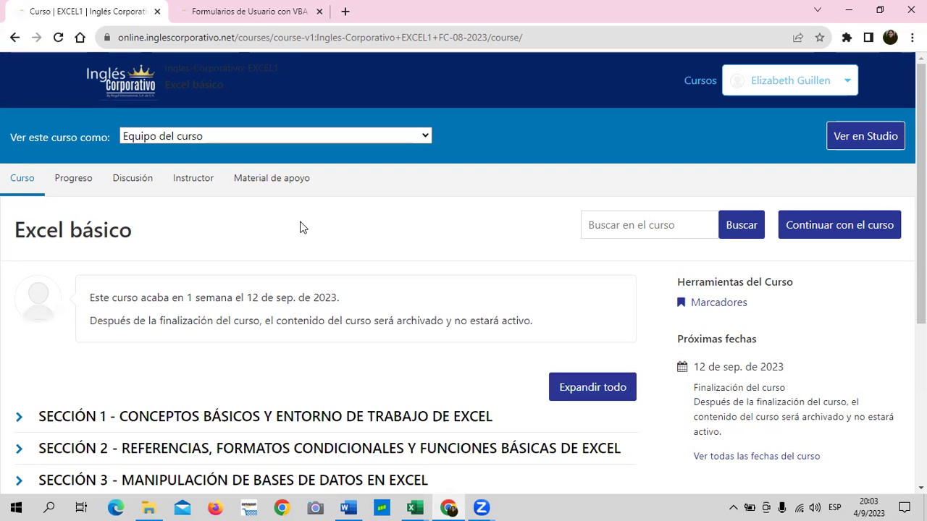
scroll(303, 228, "down", 2)
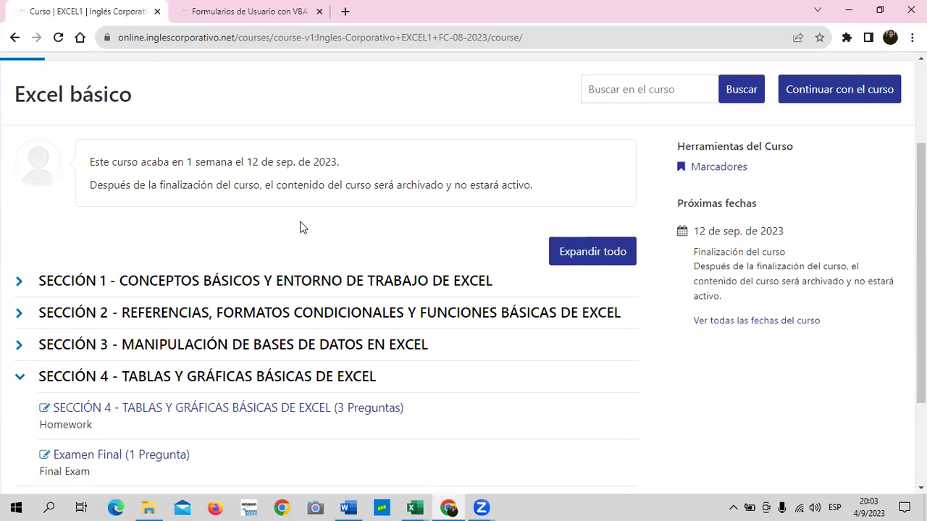
scroll(295, 229, "down", 2)
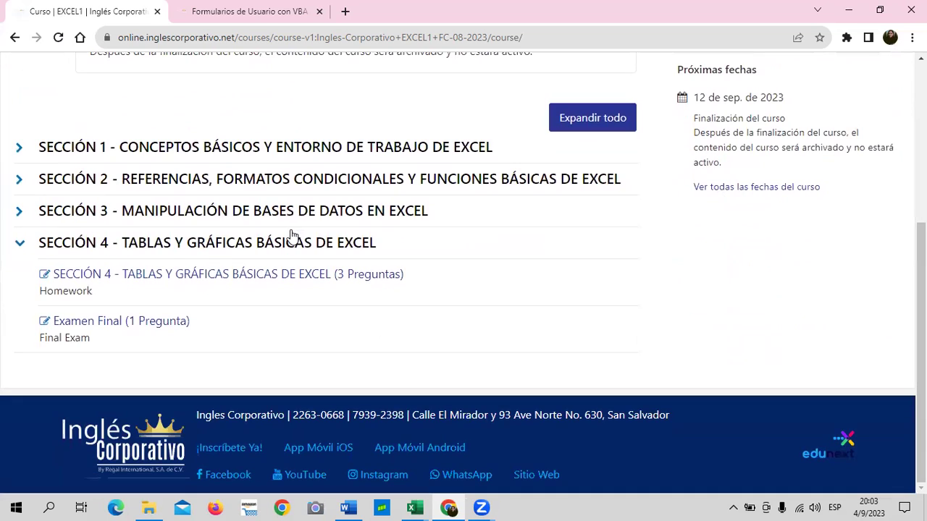
scroll(283, 251, "up", 4)
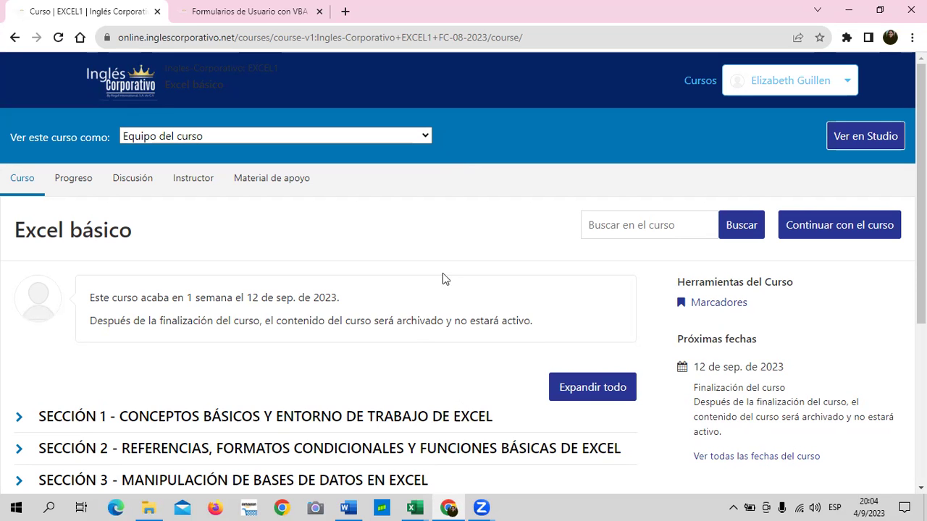
scroll(392, 291, "down", 4)
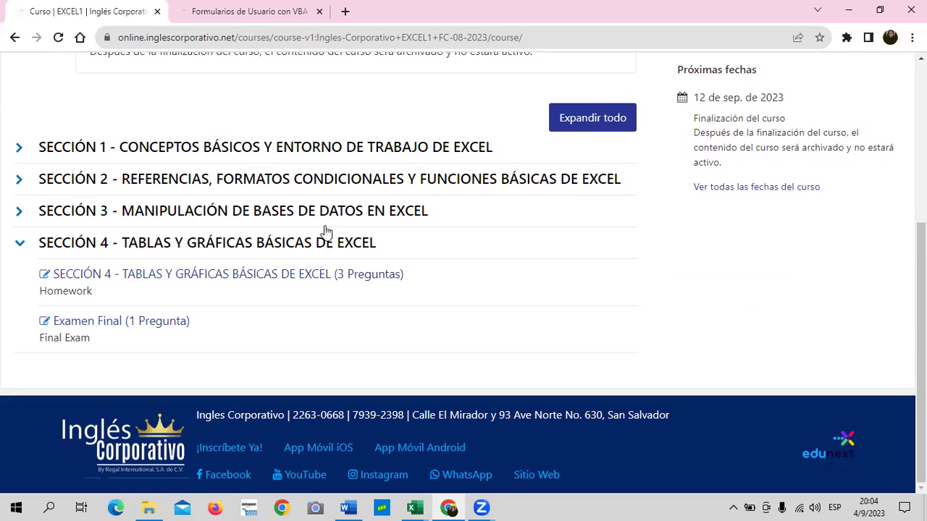
left_click(218, 276)
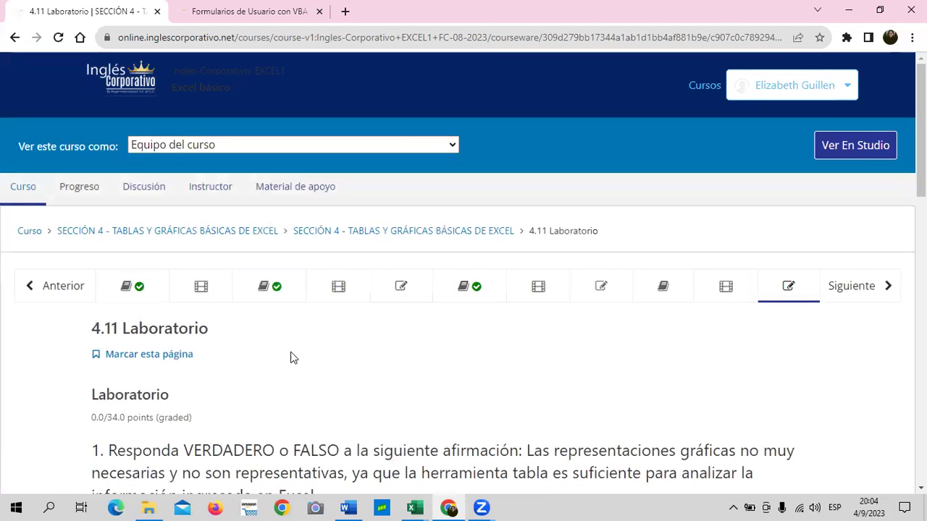
Go to the 4.1 Objetivo de la lección unit and scroll down to its TABLAS section.
left_click(155, 288)
scroll(320, 351, "down", 2)
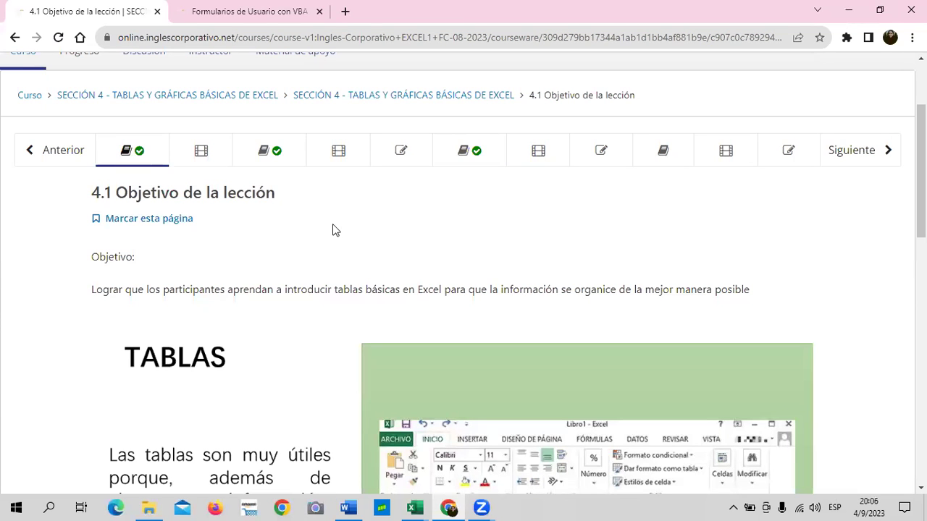
scroll(477, 272, "down", 2)
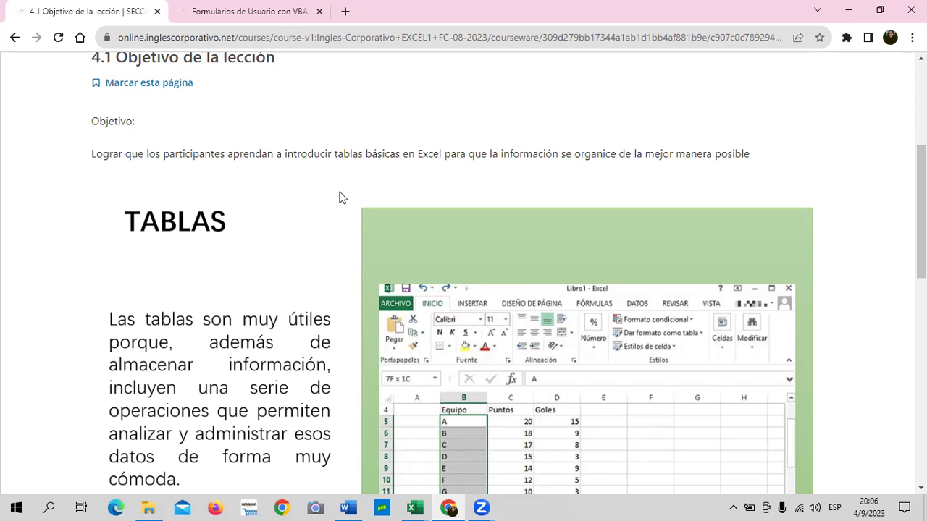
scroll(507, 275, "down", 2)
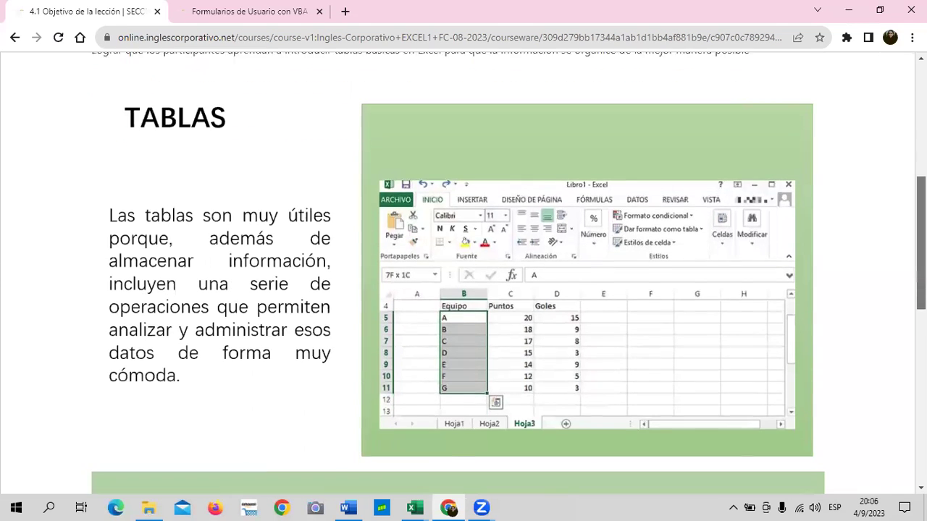
scroll(507, 276, "up", 2)
scroll(324, 176, "down", 1)
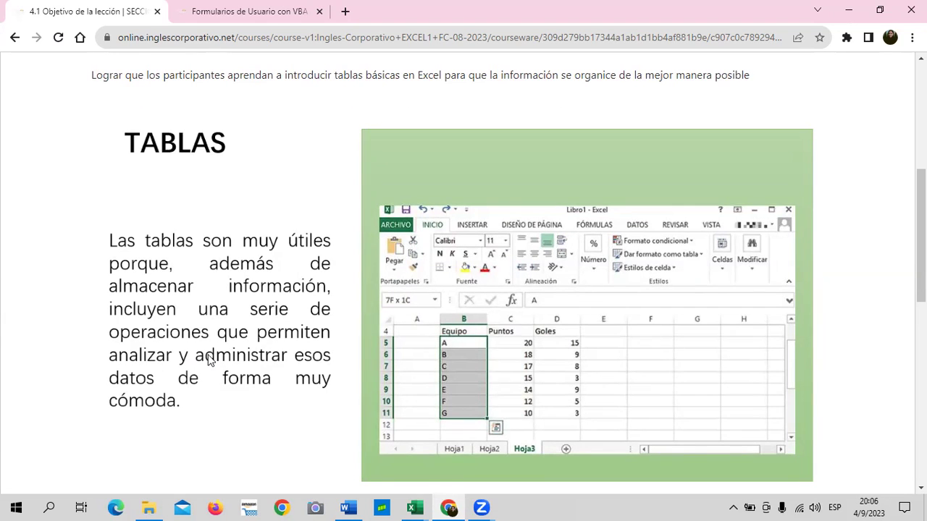
scroll(210, 360, "down", 5)
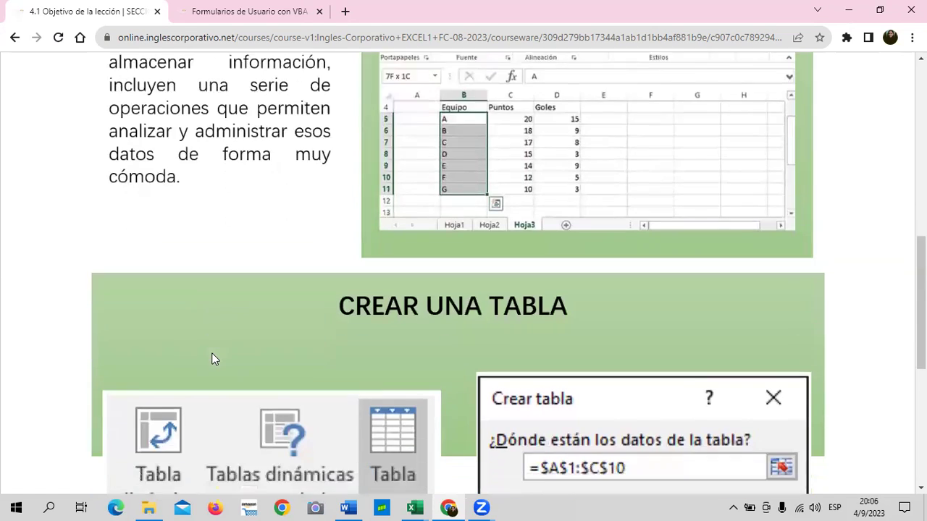
scroll(213, 360, "down", 1)
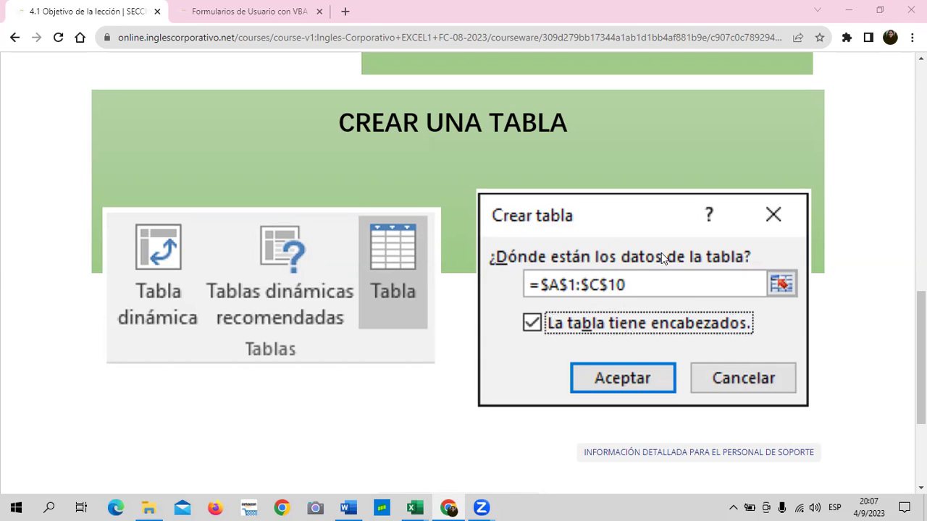
scroll(515, 271, "down", 2)
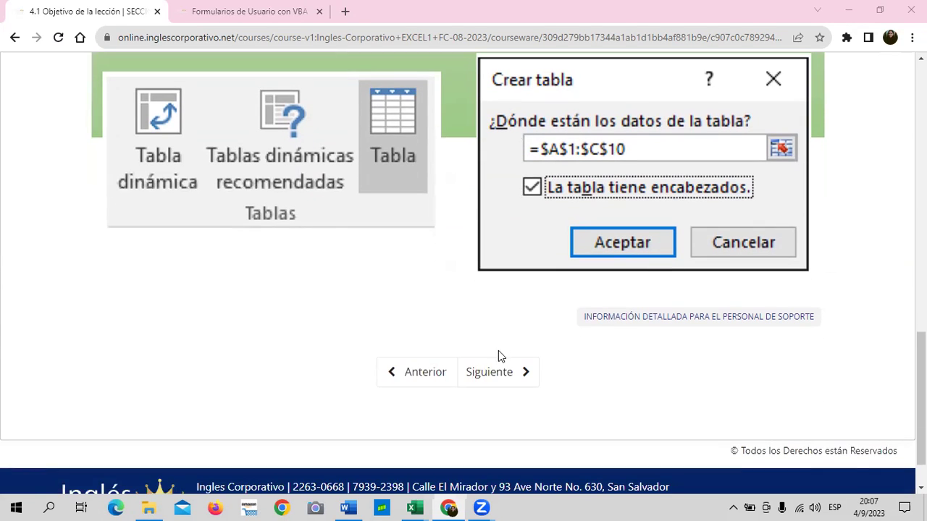
Advance to lesson 4.2 Tablas básicas and scroll past the video to the exercise table.
left_click(491, 371)
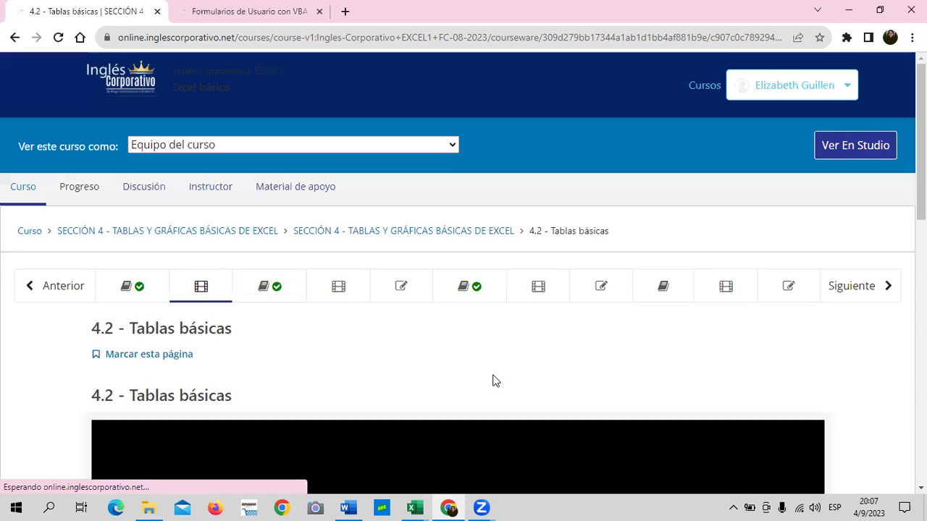
scroll(488, 374, "down", 3)
scroll(488, 374, "down", 1)
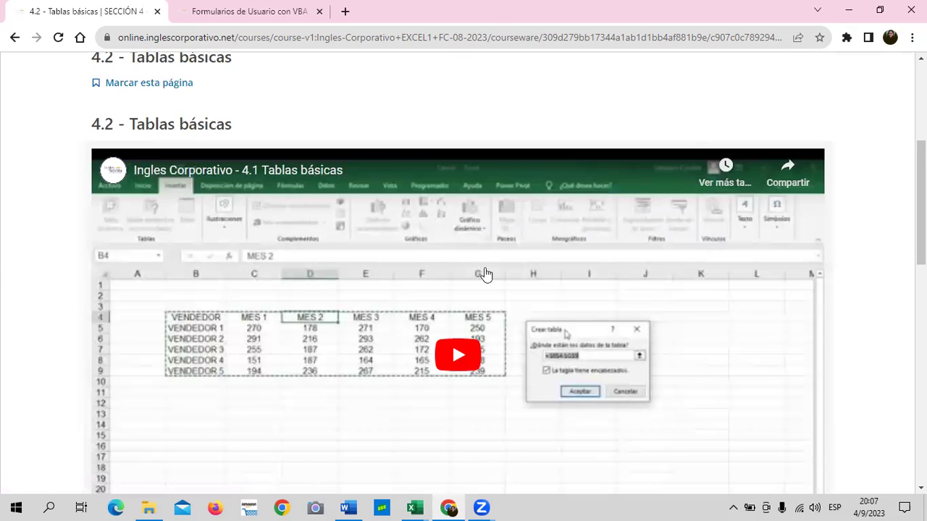
scroll(510, 266, "down", 4)
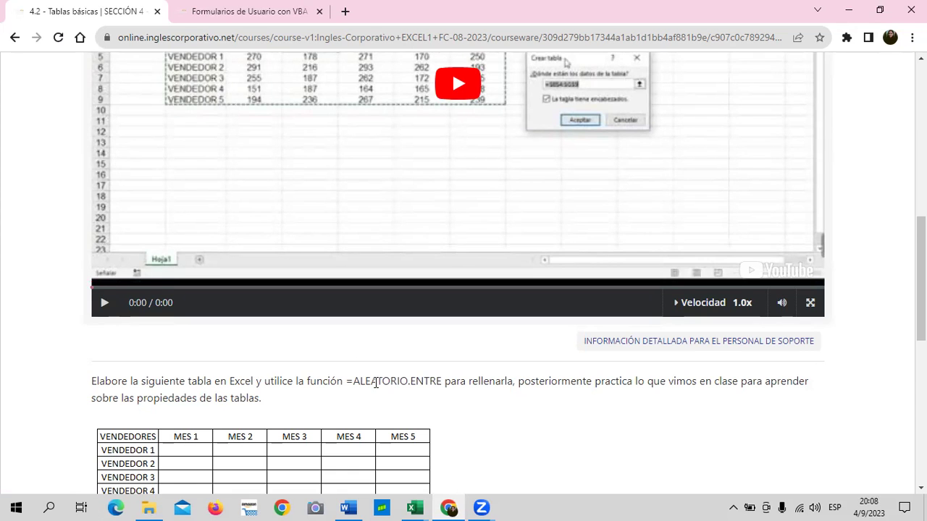
scroll(373, 380, "down", 2)
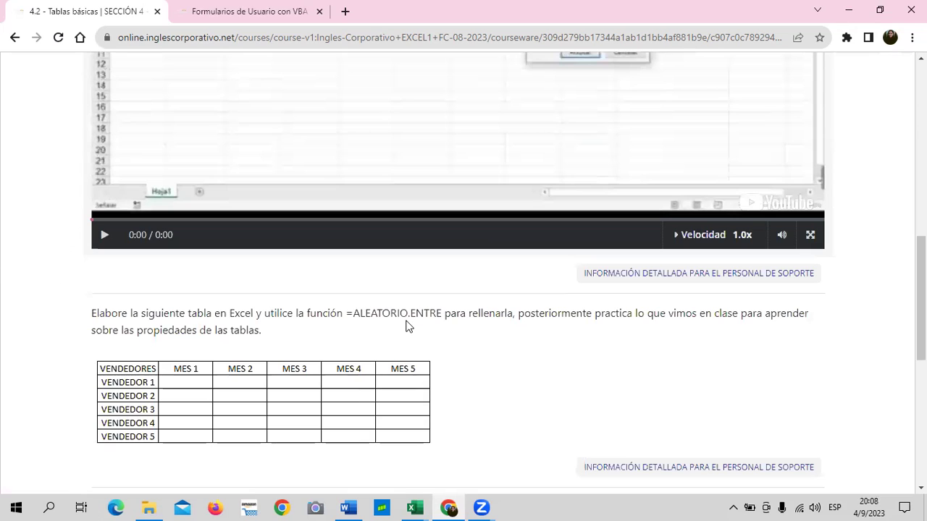
Lower and raise the screen brightness one step, then scroll further down the exercise.
key("XF86MonBrightnessDown")
key("XF86MonBrightnessUp")
scroll(153, 362, "down", 2)
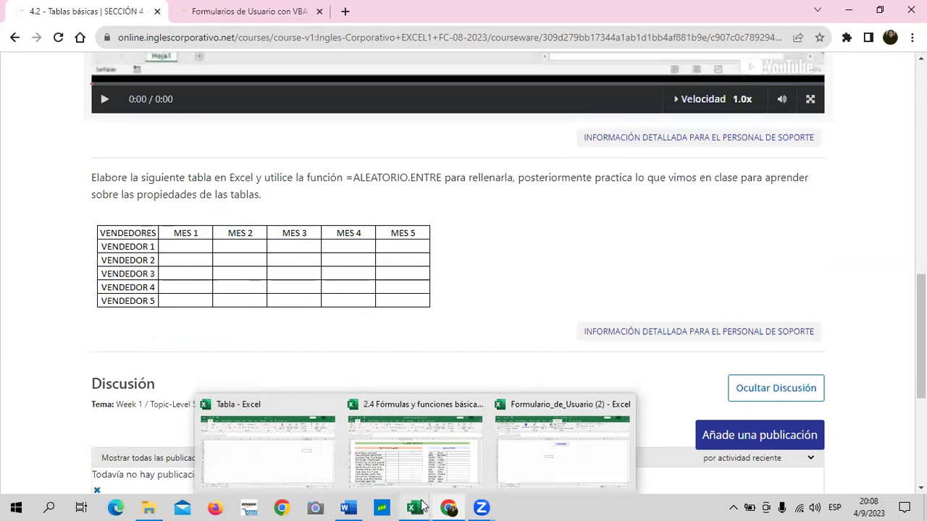
Bring the Tabla workbook to the front and switch to its Filtros sheet.
left_click(266, 463)
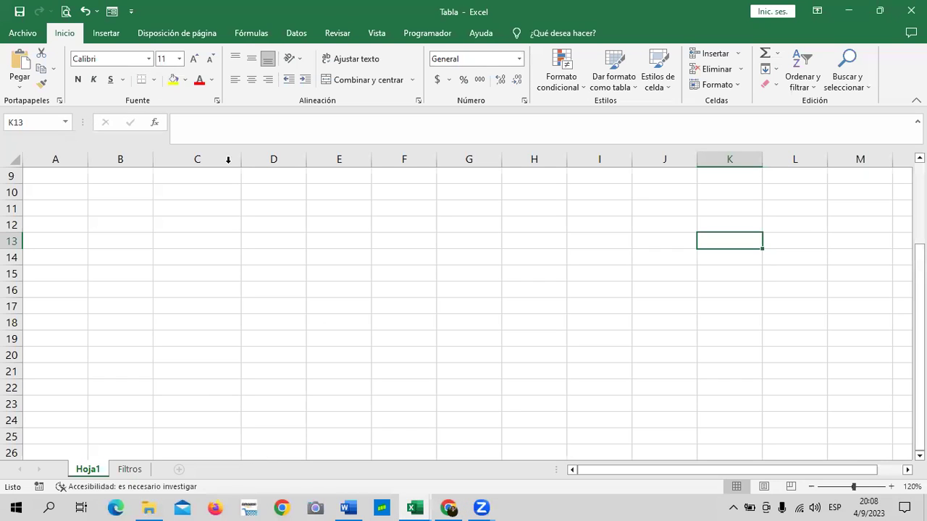
scroll(269, 297, "up", 3)
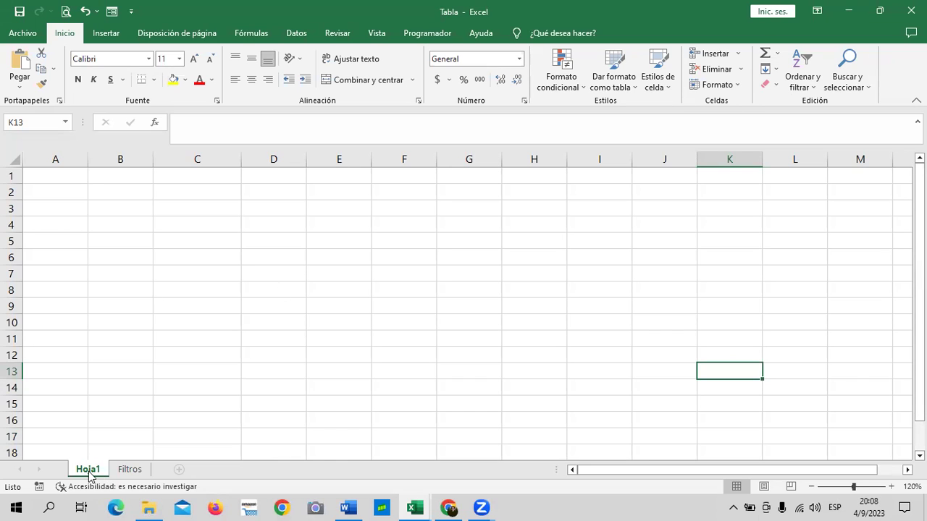
left_click(130, 470)
scroll(399, 290, "up", 3)
scroll(380, 307, "up", 3)
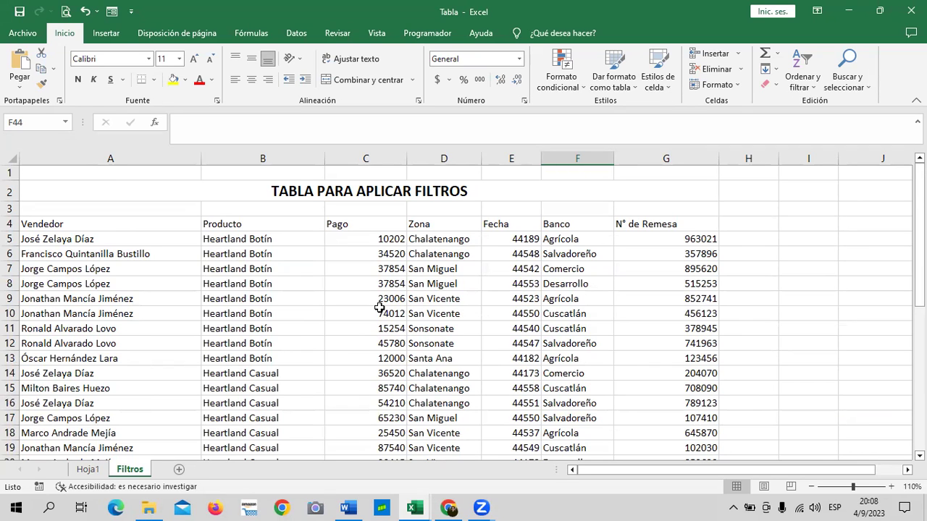
Review the Filtros data from cell B5 (Heartland Botín), then return to the empty Hoja1 sheet.
left_click(218, 240)
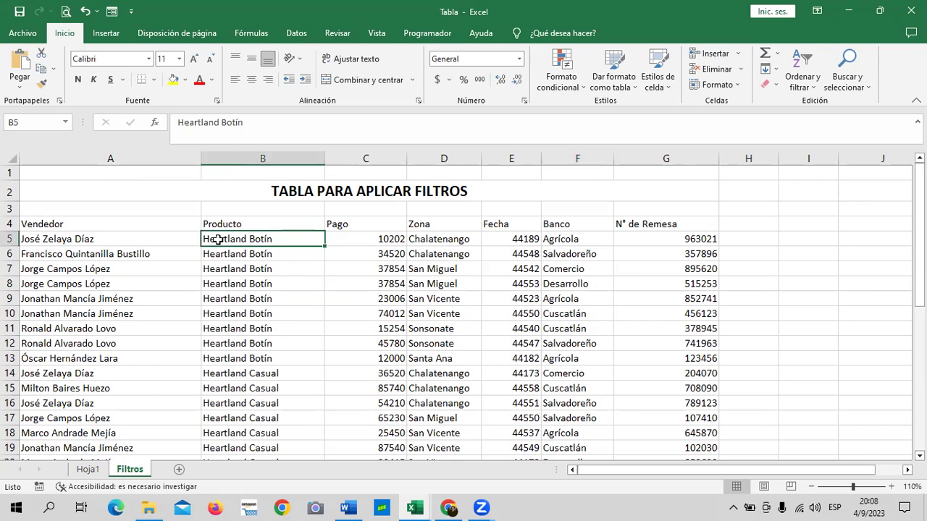
scroll(255, 308, "down", 5)
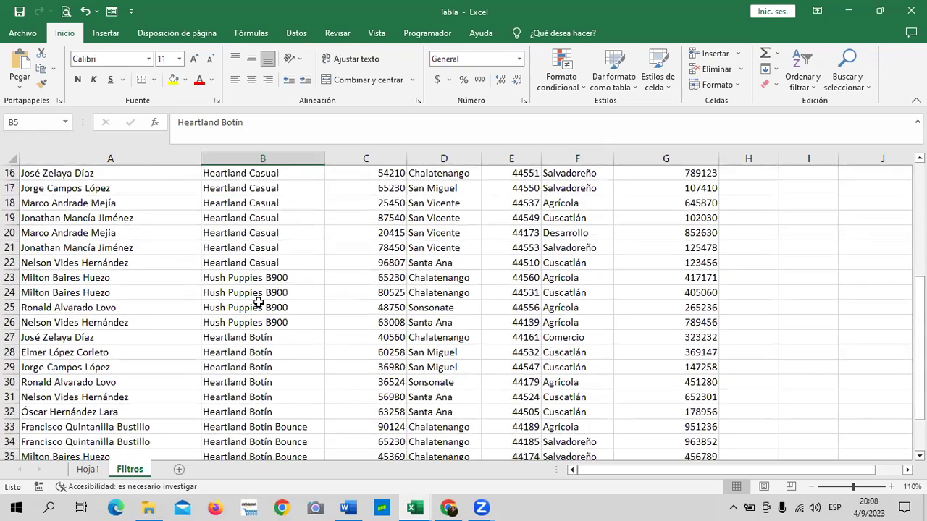
scroll(255, 308, "down", 3)
scroll(255, 308, "up", 4)
scroll(257, 311, "up", 1)
scroll(258, 316, "up", 2)
scroll(259, 316, "up", 1)
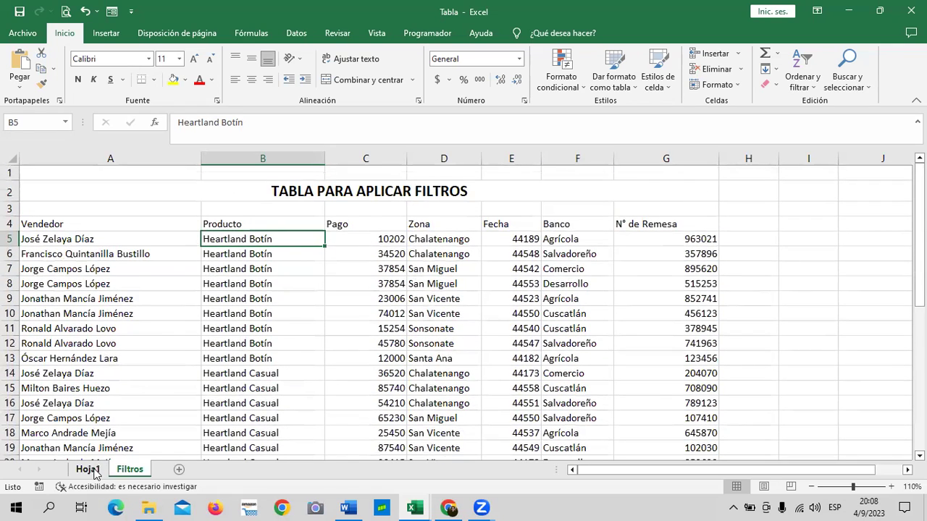
left_click(93, 469)
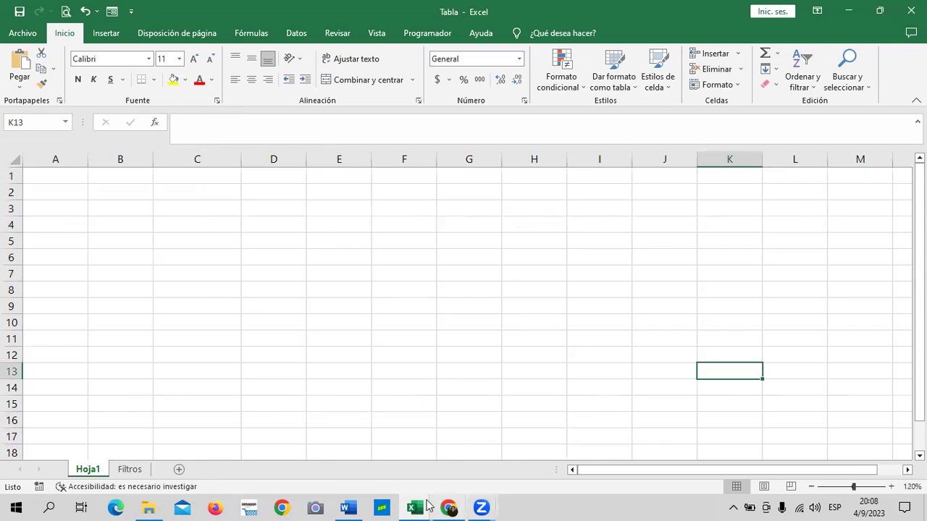
Bring the Inglés Corporativo course page back to the front from Chrome's taskbar preview.
mouse_move(449, 507)
left_click(435, 446)
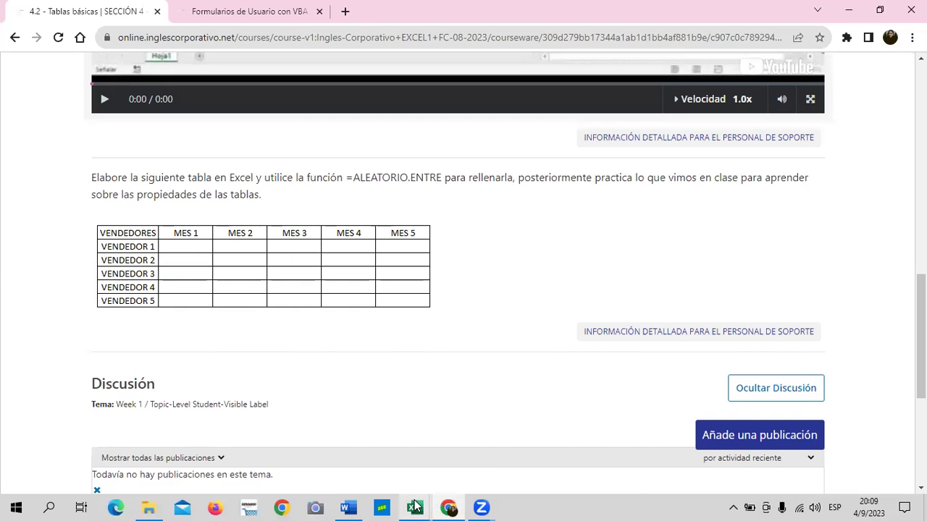
Briefly bring up Formulario_de_Usuario (2), then show the Tabla workbook's Filtros sheet.
mouse_move(415, 507)
left_click(544, 457)
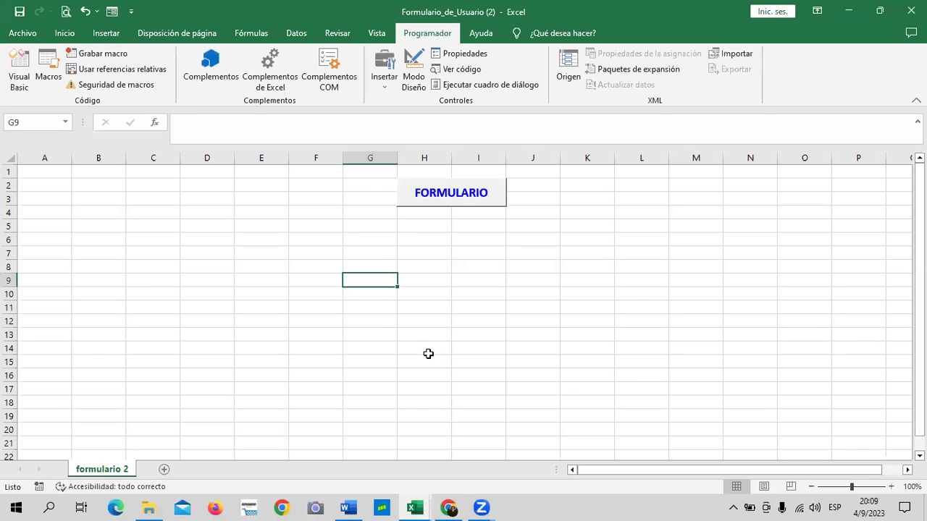
mouse_move(415, 507)
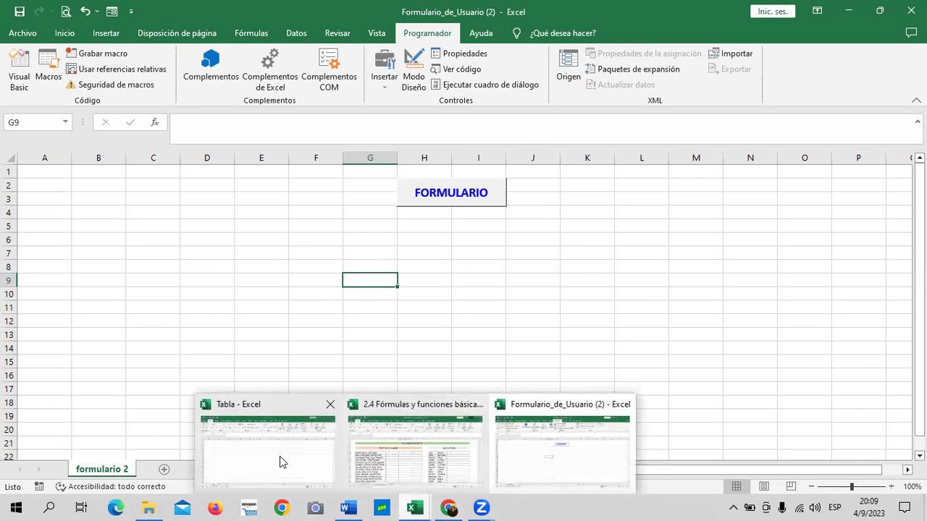
left_click(279, 462)
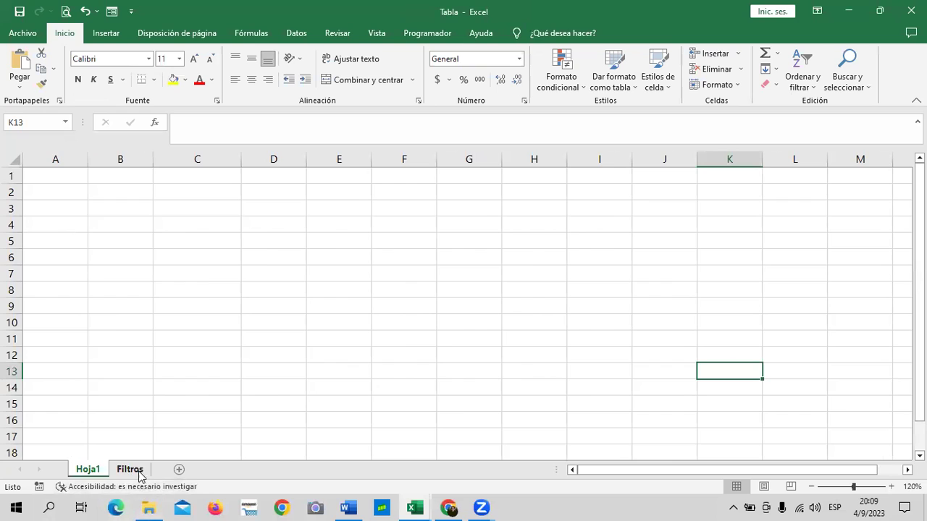
left_click(137, 471)
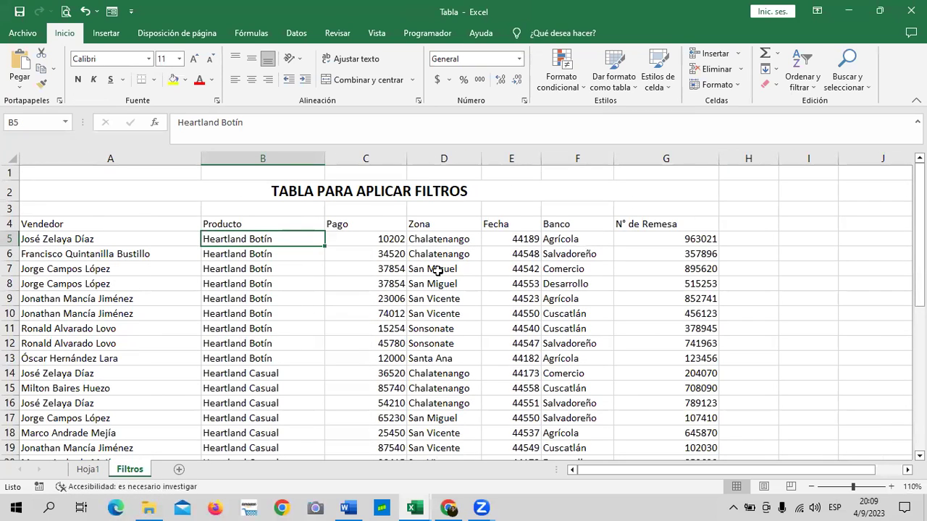
scroll(438, 270, "down", 4)
scroll(439, 270, "up", 4)
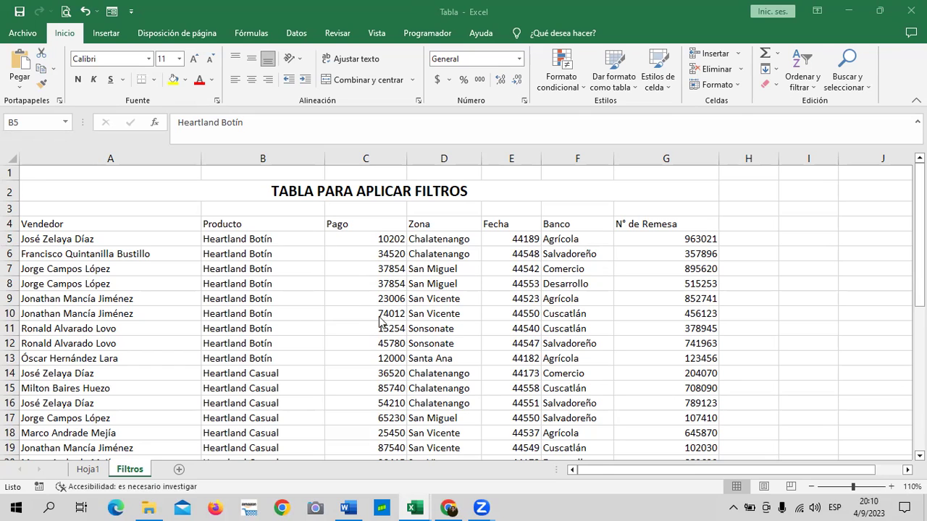
Select the Filtros table A2:G36 and apply the Normal cell style.
mouse_move(208, 180)
left_mouse_down()
mouse_move(613, 290)
mouse_move(678, 382)
left_mouse_up()
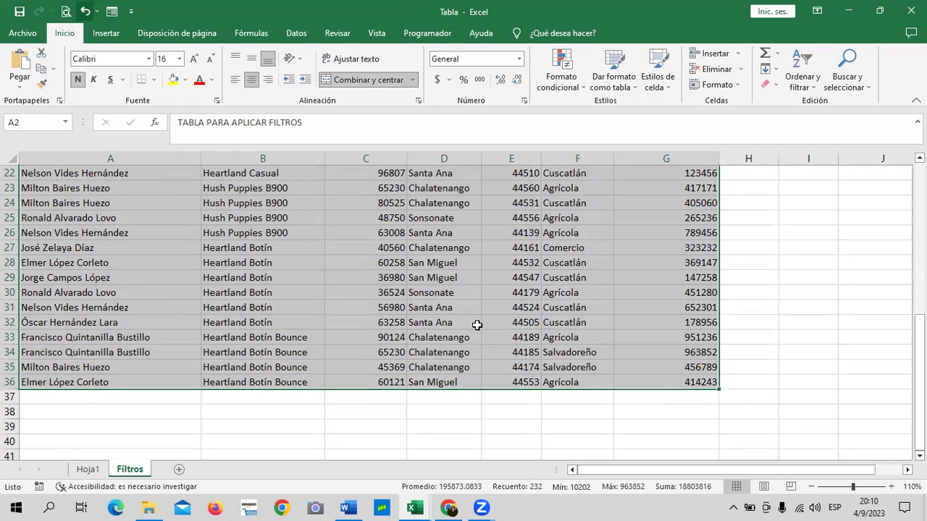
scroll(478, 326, "up", 2)
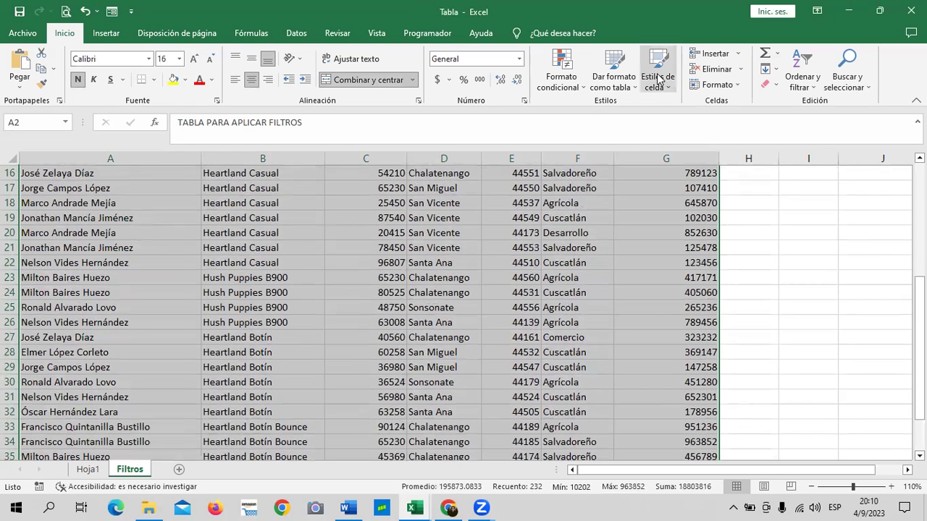
left_click(666, 85)
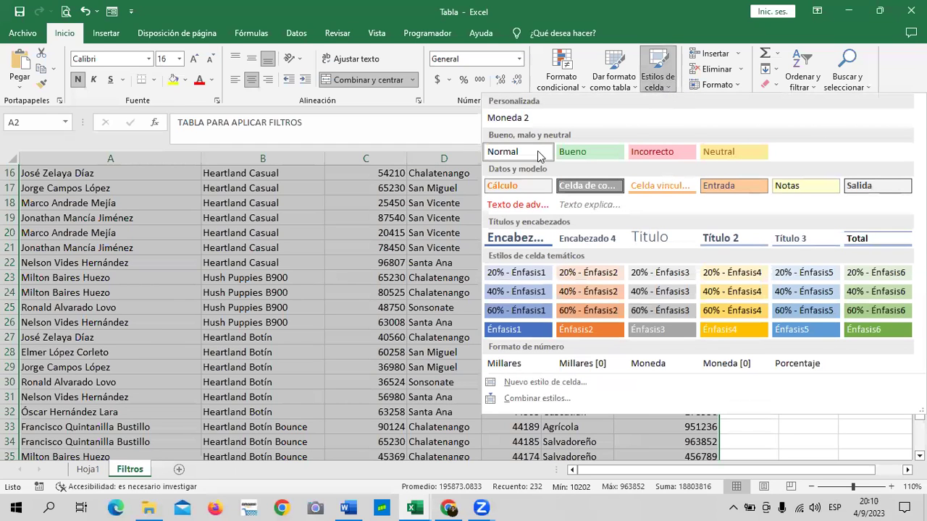
left_click(538, 151)
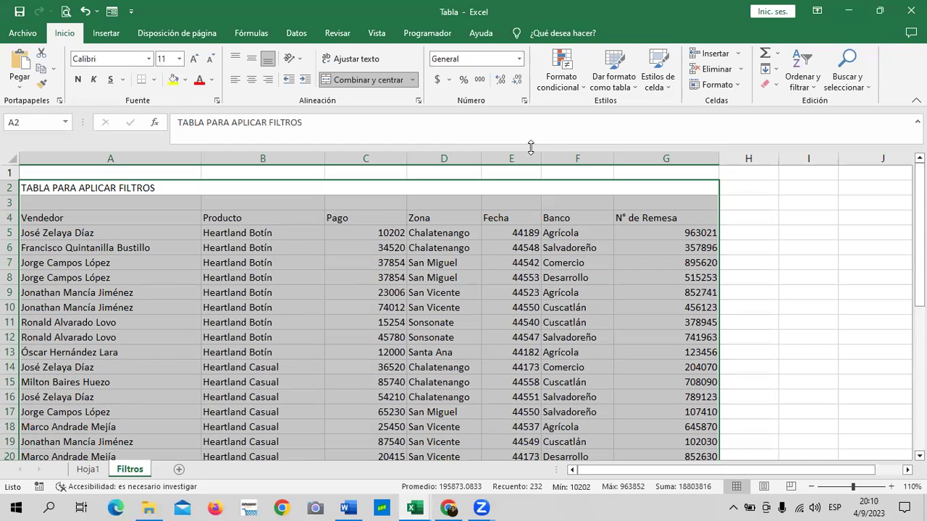
Center the merged title cell, then check cells D7 (San Miguel) and F12 (Salvadoreño).
left_click(393, 190)
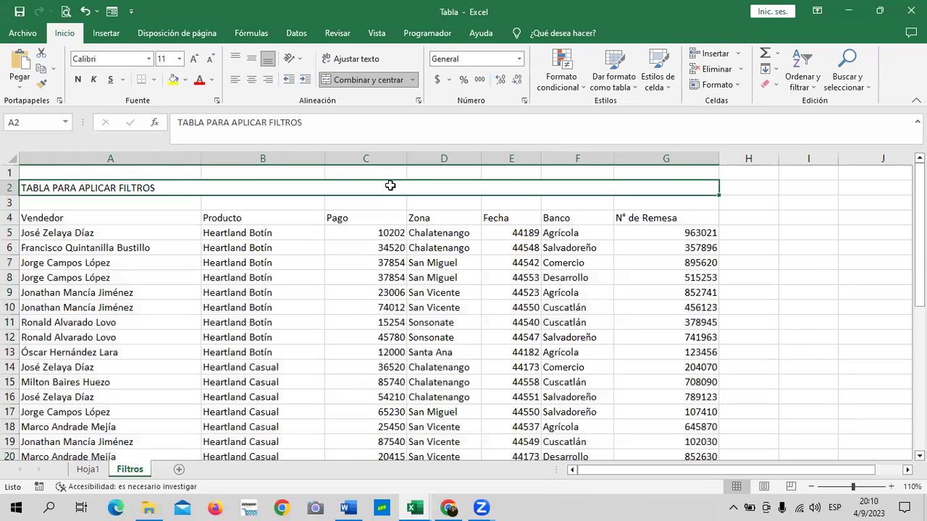
left_click(252, 80)
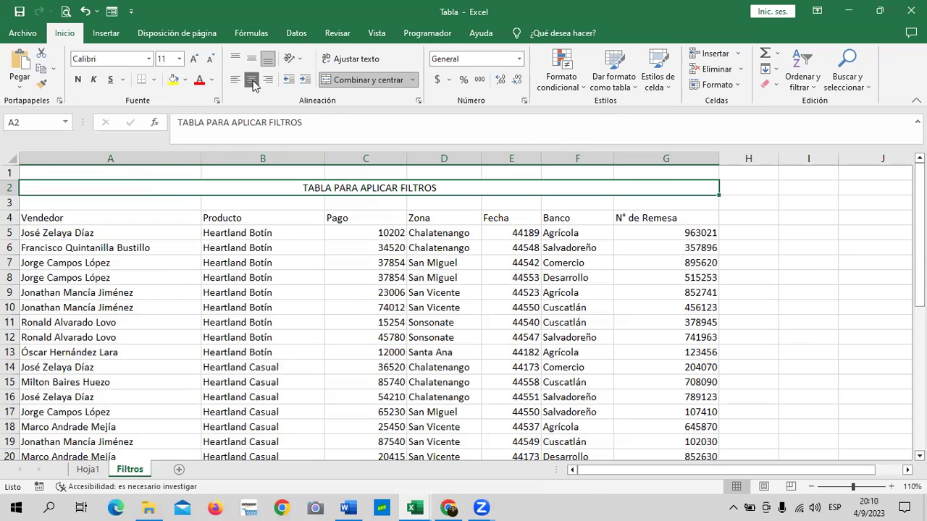
left_click(464, 264)
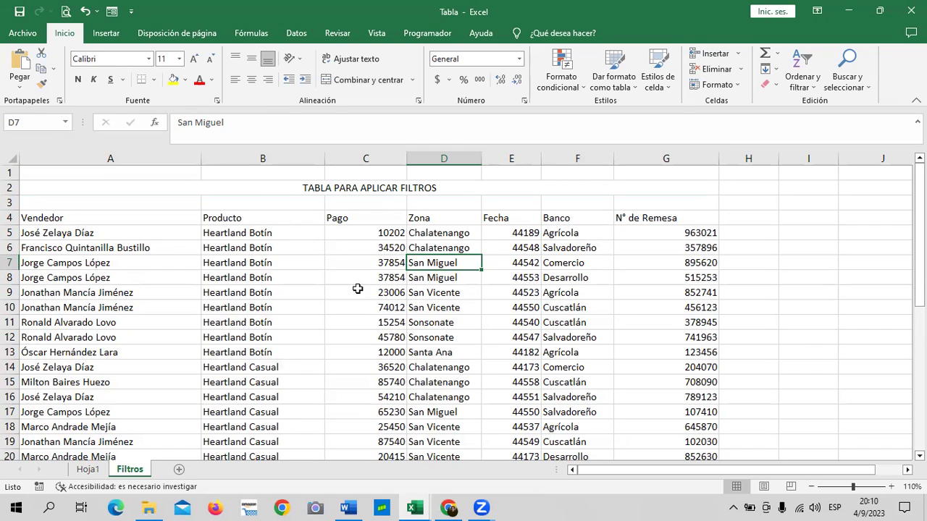
left_click(601, 337)
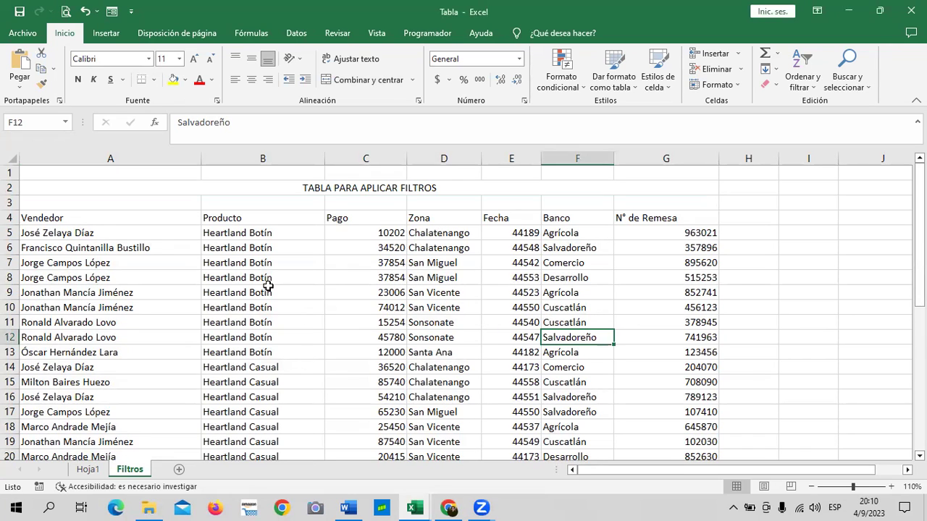
scroll(267, 286, "down", 2)
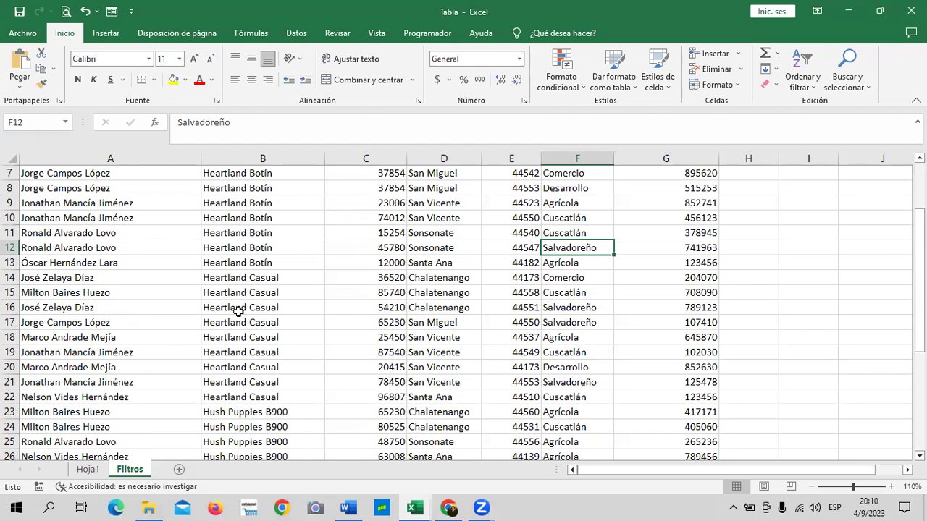
scroll(249, 319, "up", 2)
left_click(417, 260)
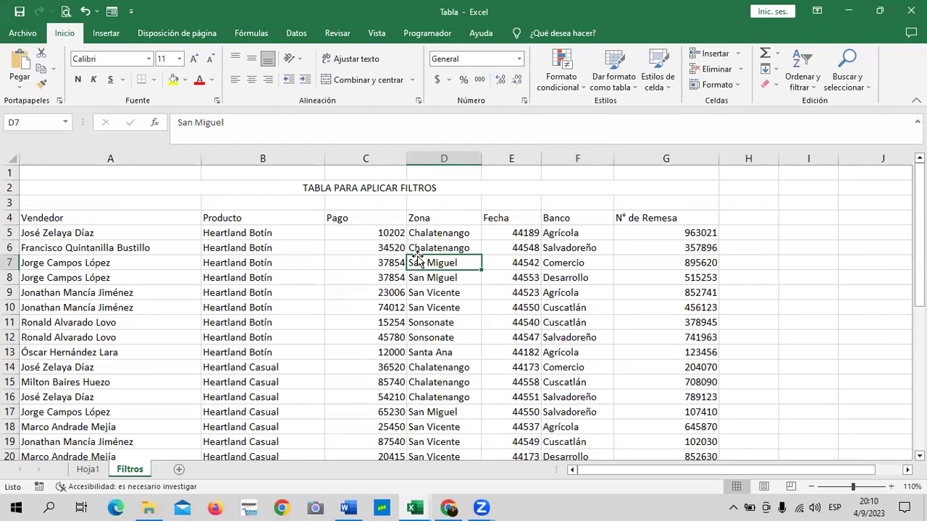
Reselect the table from the title down to row 36 and apply the Normal style again.
mouse_move(243, 190)
left_mouse_down()
mouse_move(571, 505)
mouse_move(583, 391)
left_mouse_up()
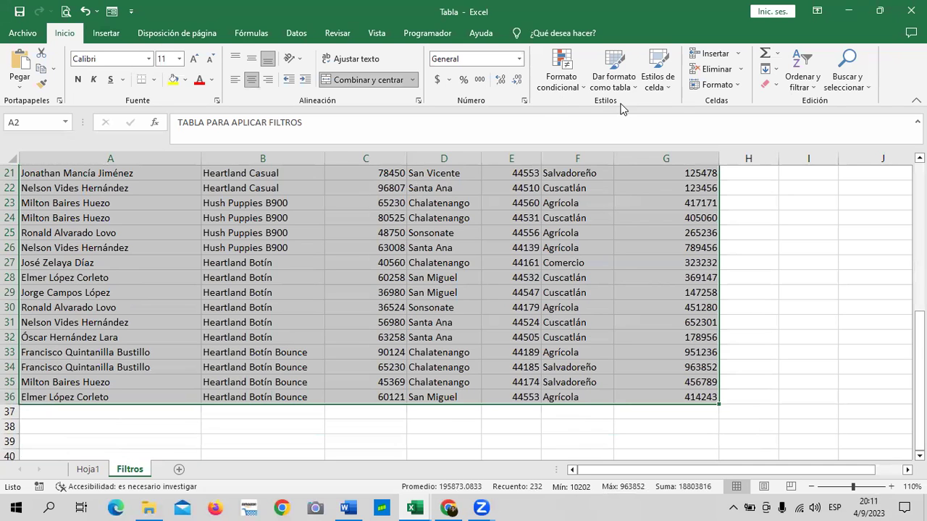
left_click(661, 86)
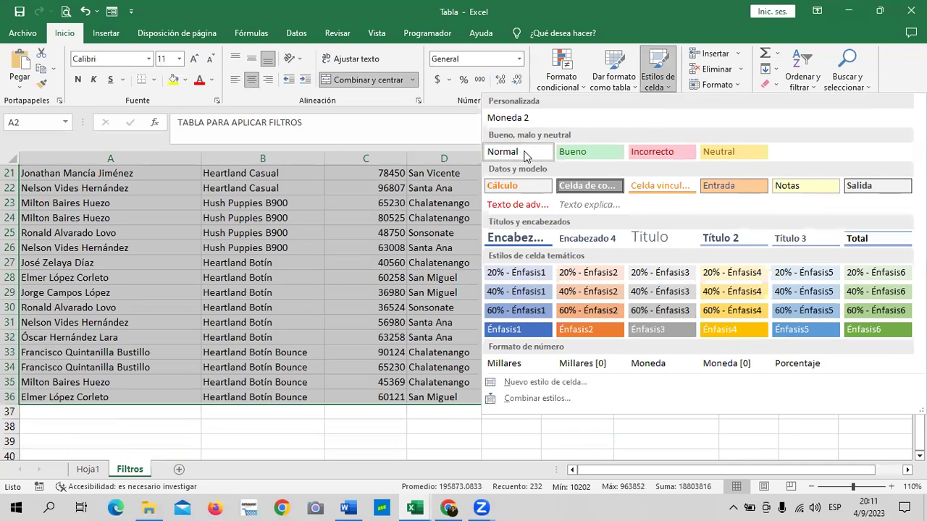
left_click(526, 153)
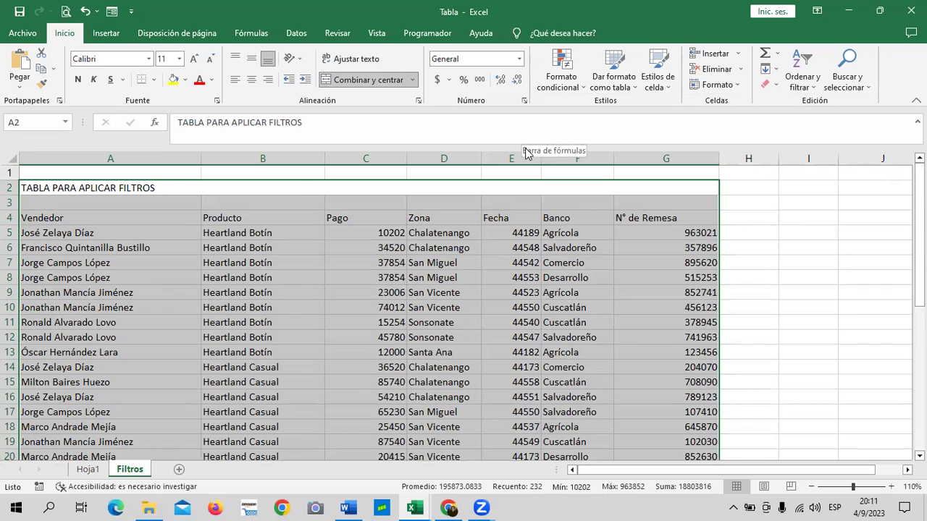
left_click(437, 310)
left_click(513, 235)
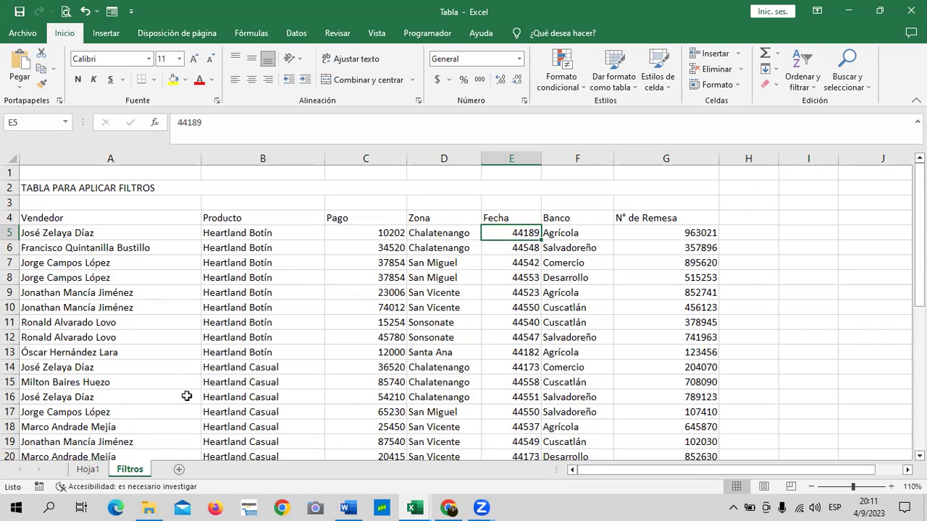
Switch to the empty Hoja1 sheet, narrow column C, then check the course page in Chrome.
left_click(89, 471)
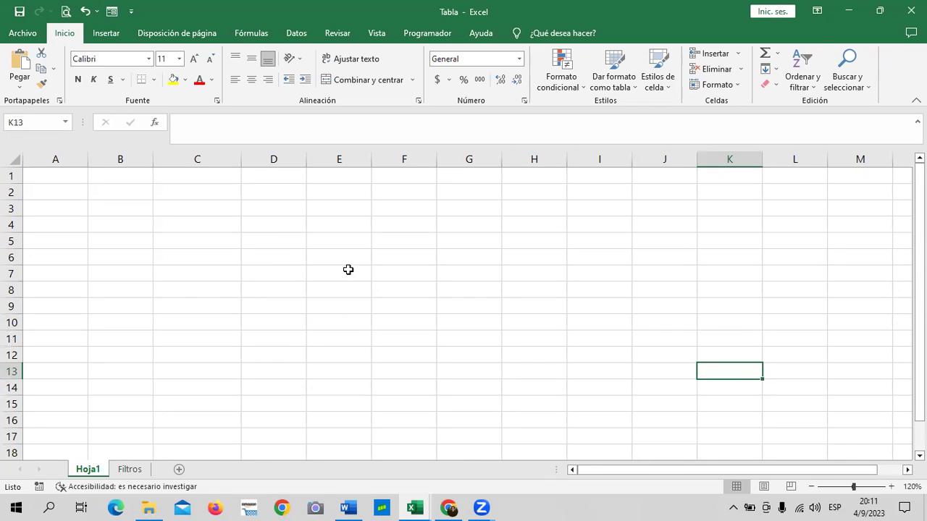
left_click(237, 164)
left_click_drag(241, 160, 222, 158)
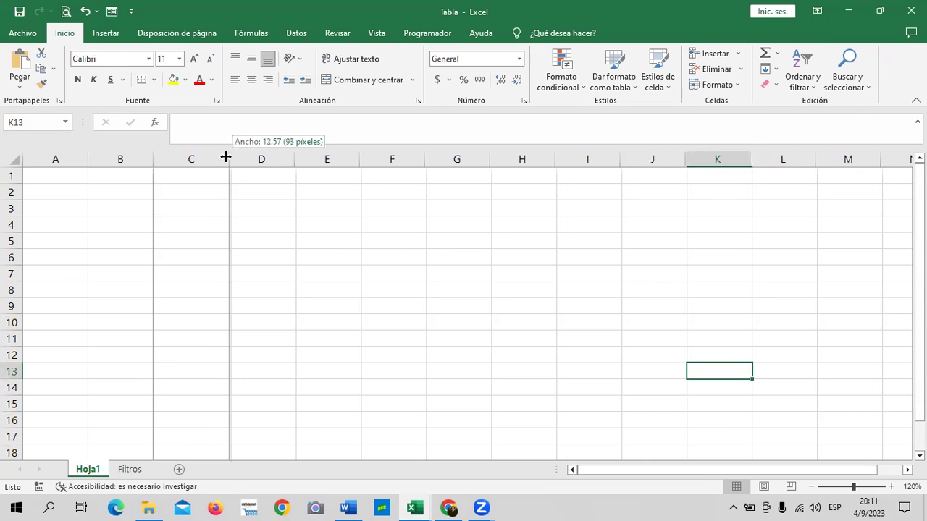
left_click(255, 273)
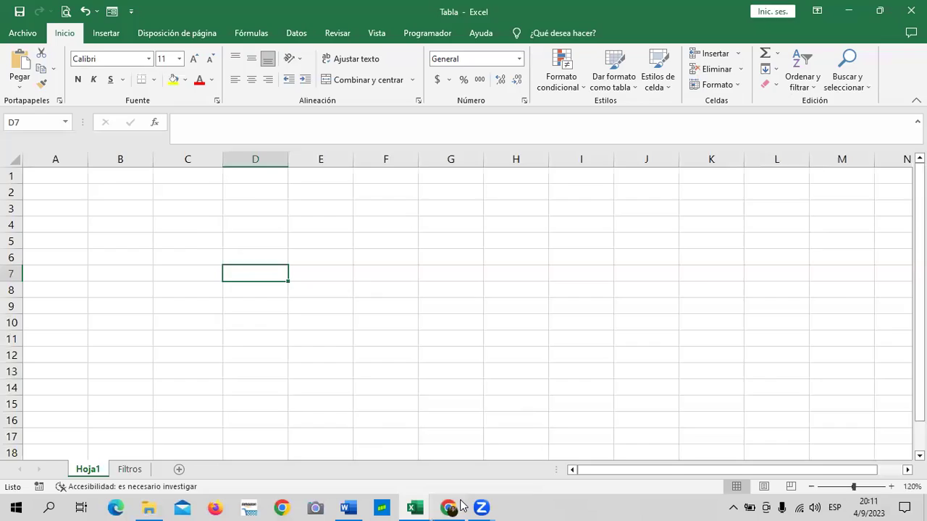
left_click(449, 507)
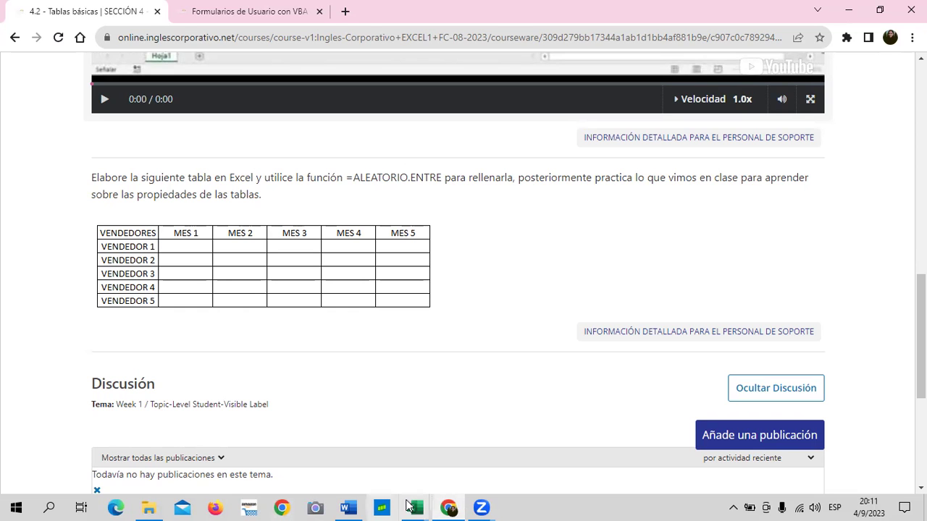
Return to the Tabla workbook's empty Hoja1 sheet in Excel.
mouse_move(410, 507)
left_click(247, 445)
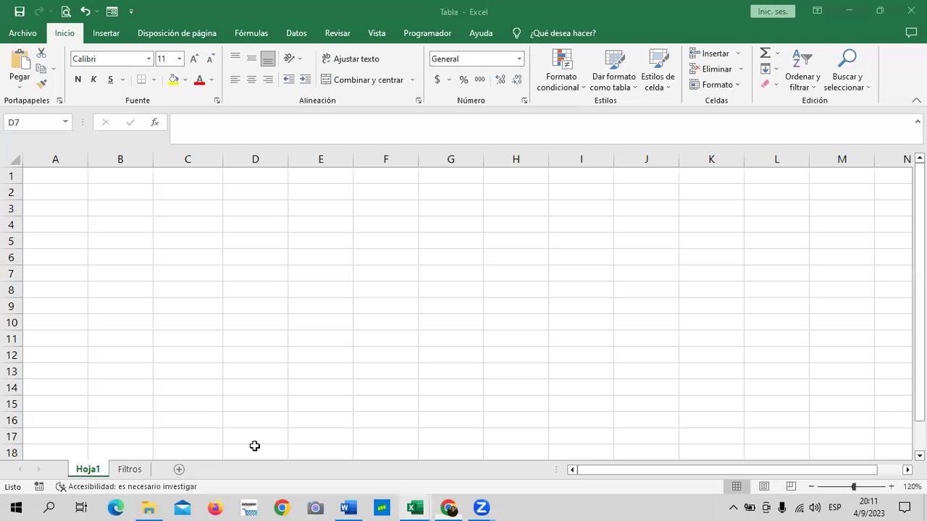
left_click(357, 311)
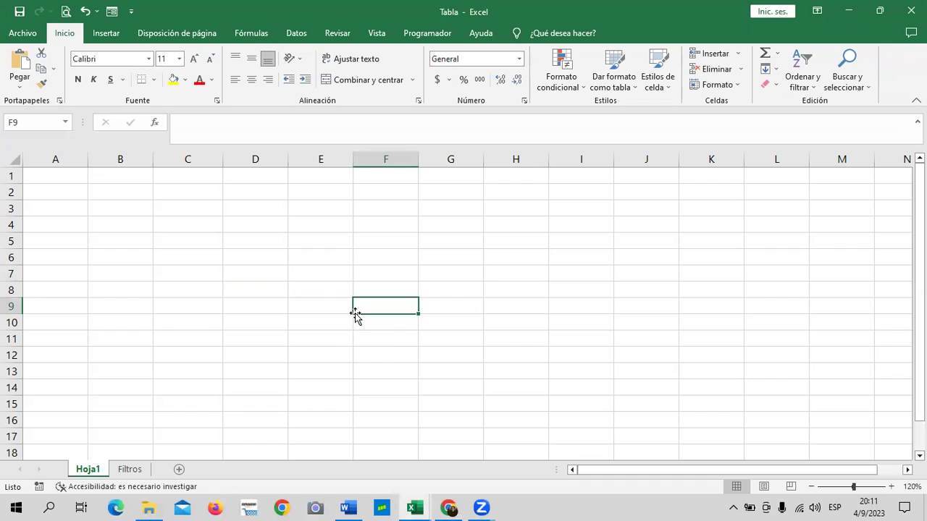
Enter VENDEDOR 1 in C3, fill down to VENDEDOR 10 in C12, and autofit column C.
left_click(191, 205)
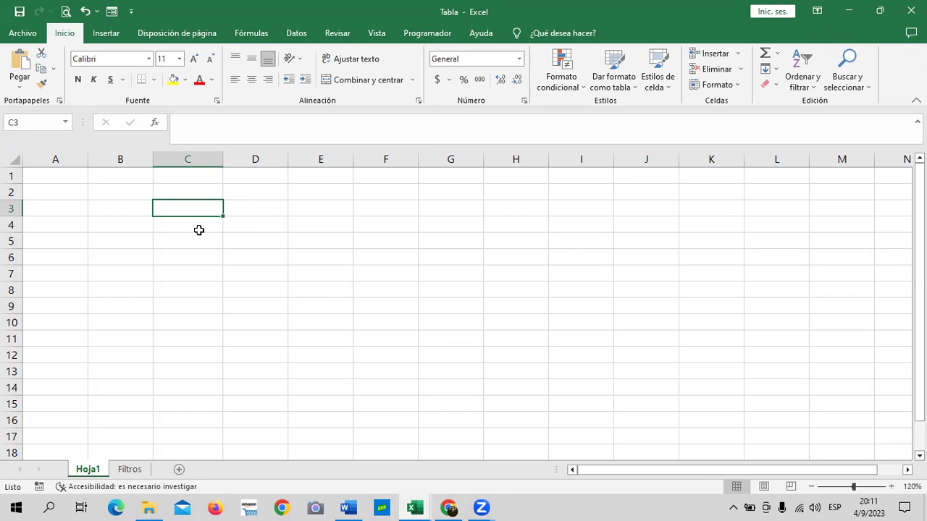
key("Caps_Lock")
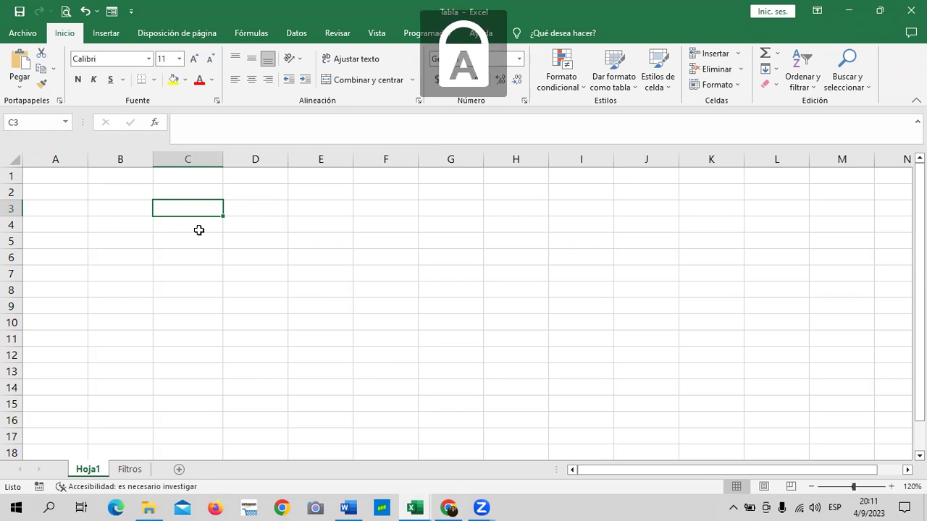
type("VENDEDOR ")
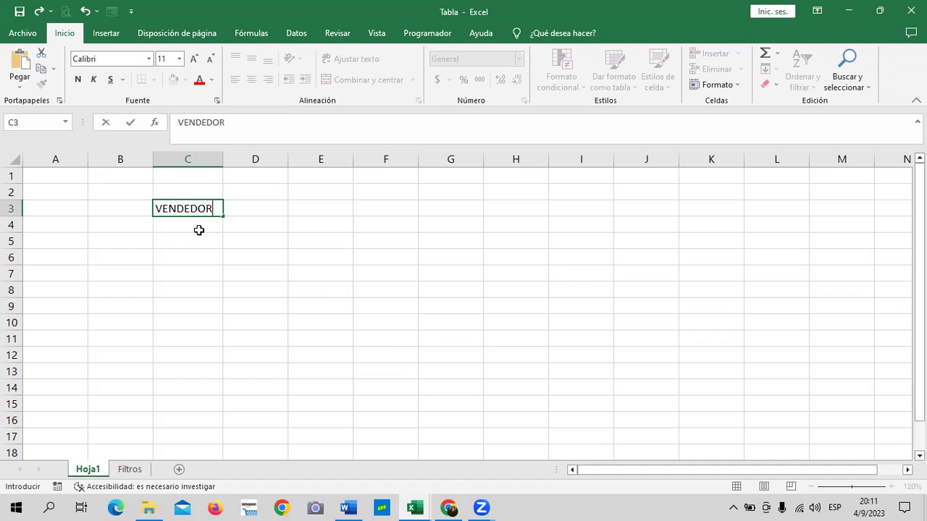
type("1")
key("Return")
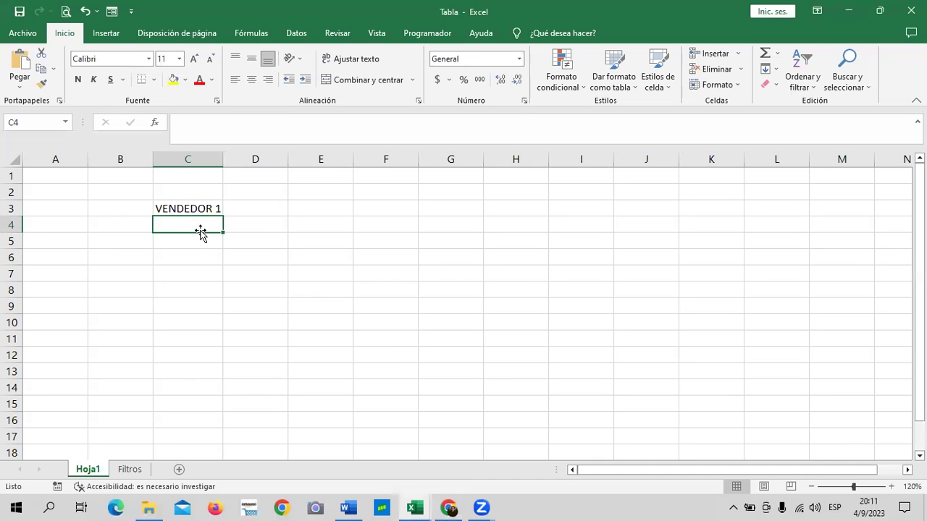
left_click(203, 207)
left_click_drag(223, 216, 225, 359)
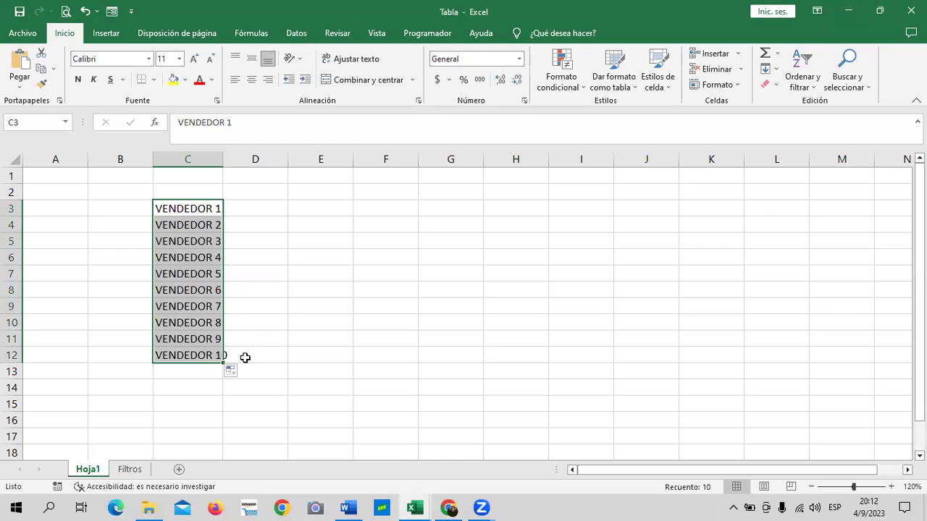
left_click(307, 358)
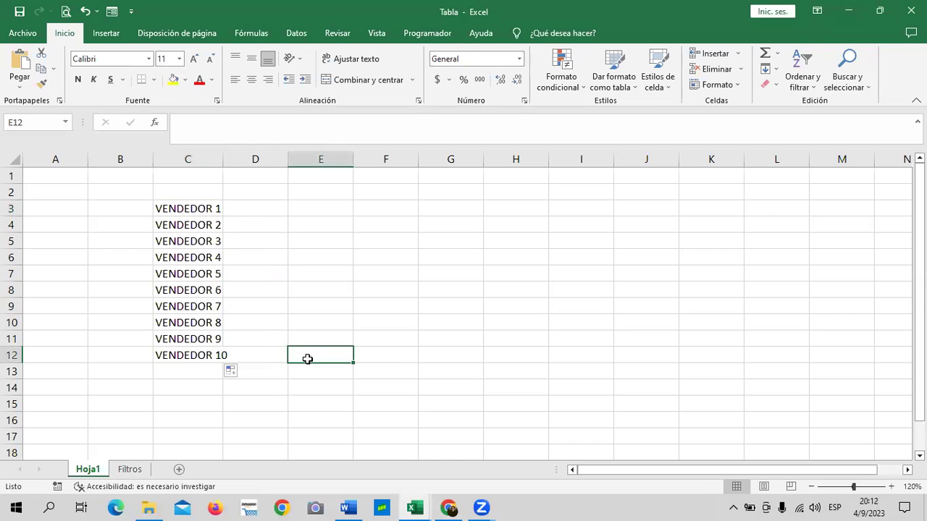
double_click(223, 155)
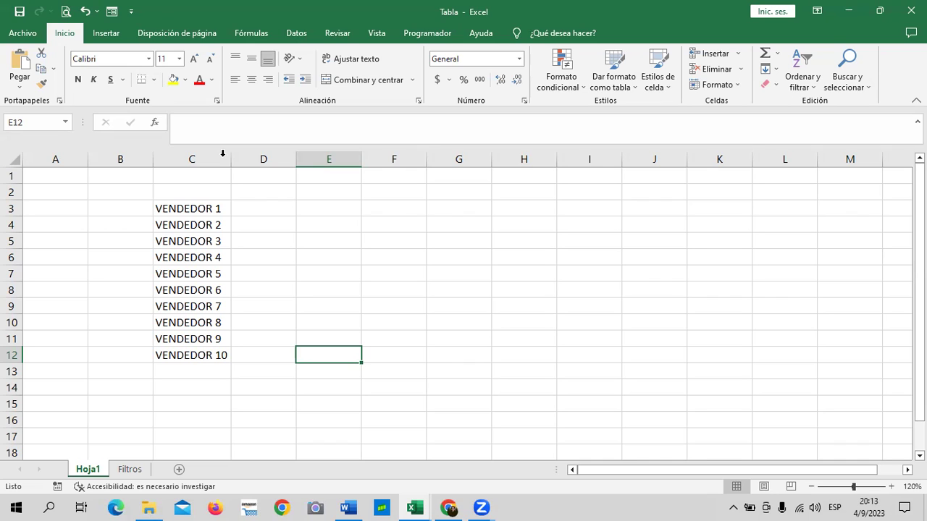
Enter MES 1 in D2 and fill the month headers across to MES 5 in H2.
left_click(369, 192)
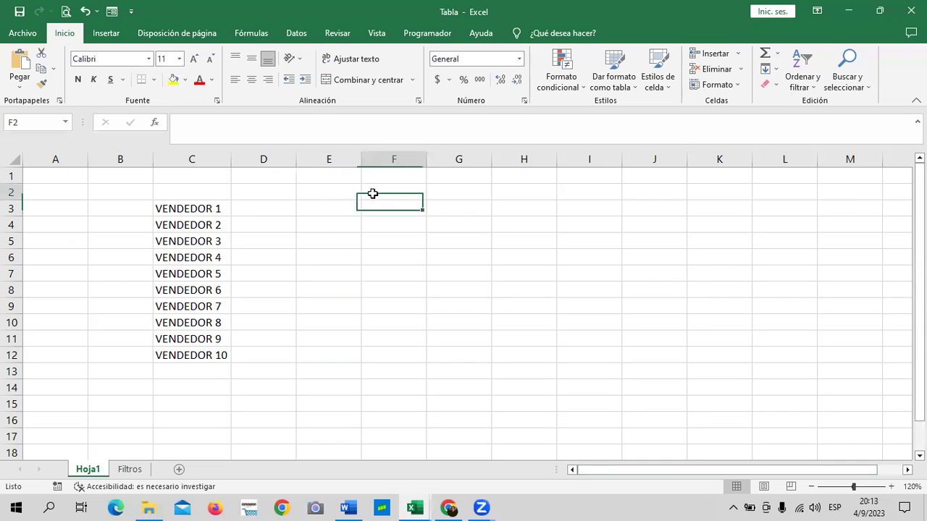
left_click(244, 209)
left_click(248, 192)
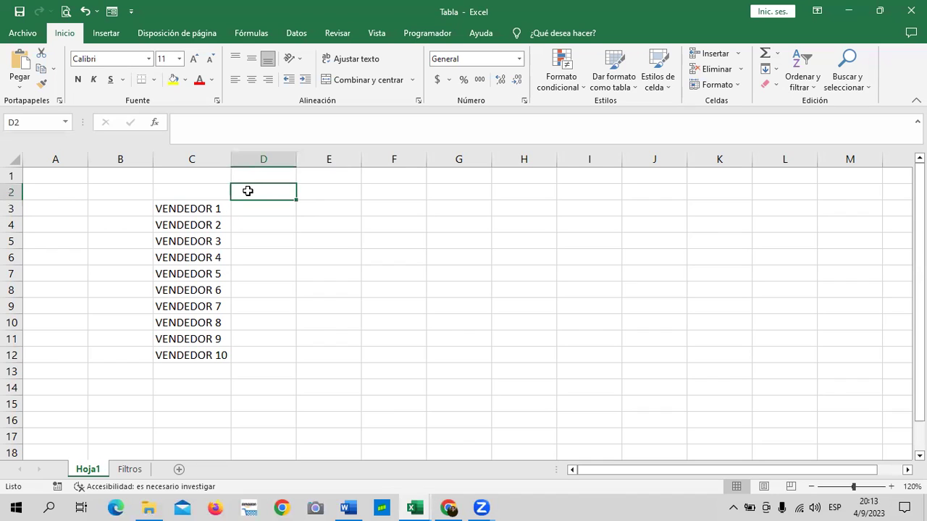
type("MES 1")
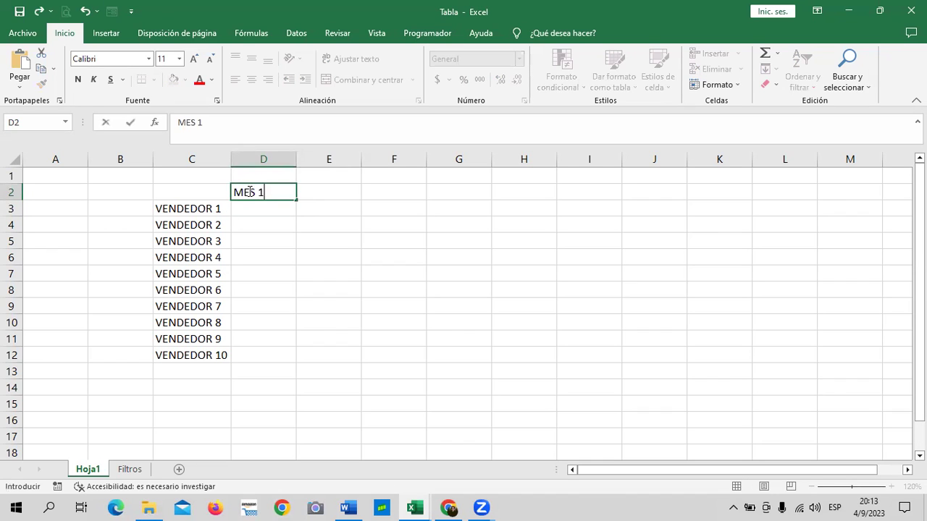
left_click(380, 233)
left_click(273, 196)
mouse_move(297, 200)
left_mouse_down()
mouse_move(494, 208)
mouse_move(536, 199)
left_mouse_up()
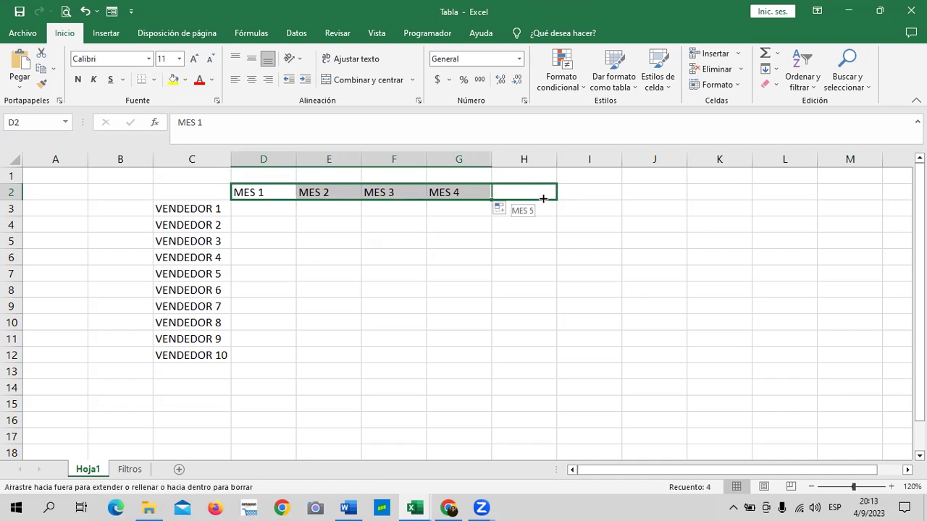
left_click(524, 273)
Apply Todos los bordes to every cell of the C2:H12 grid.
left_click_drag(181, 194, 555, 358)
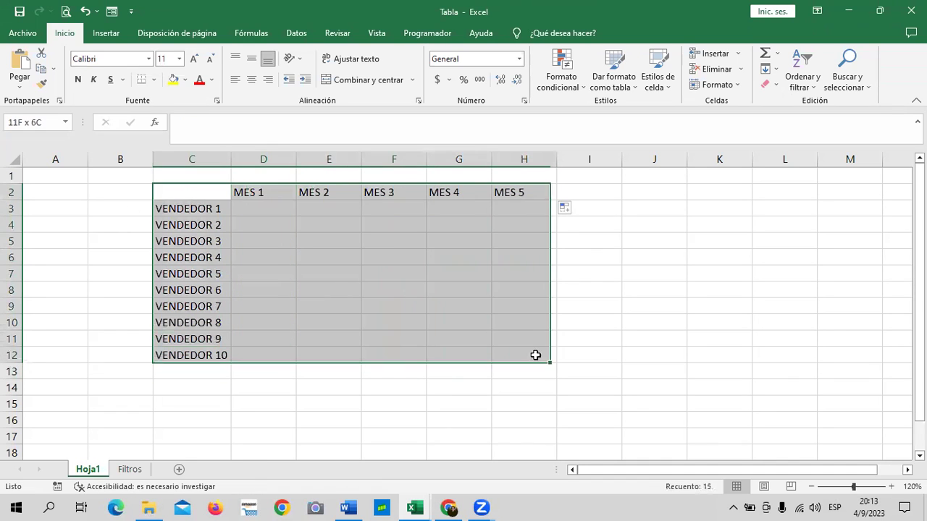
left_click_drag(555, 357, 555, 359)
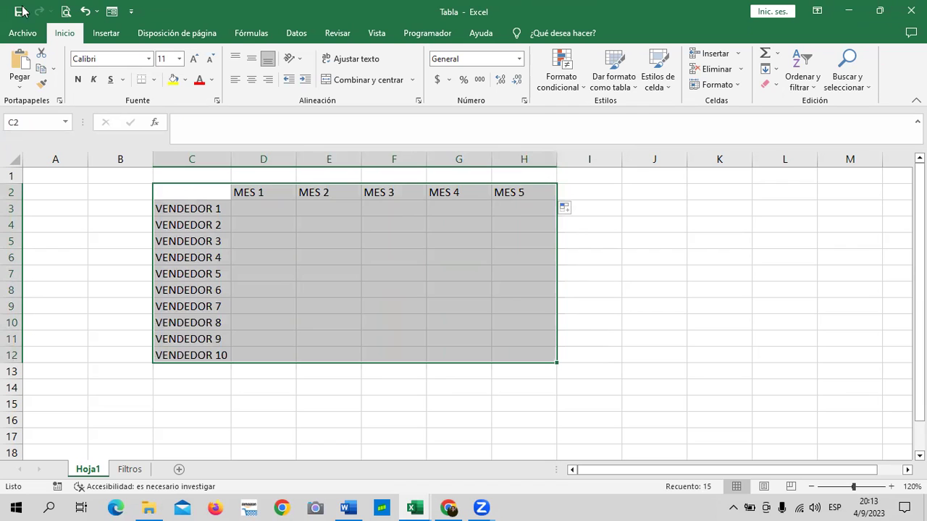
left_click(153, 80)
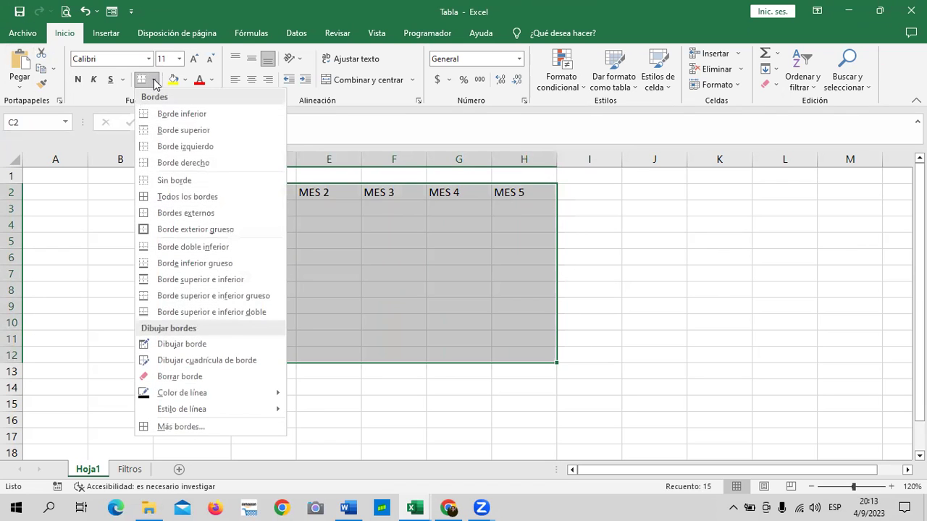
left_click(174, 196)
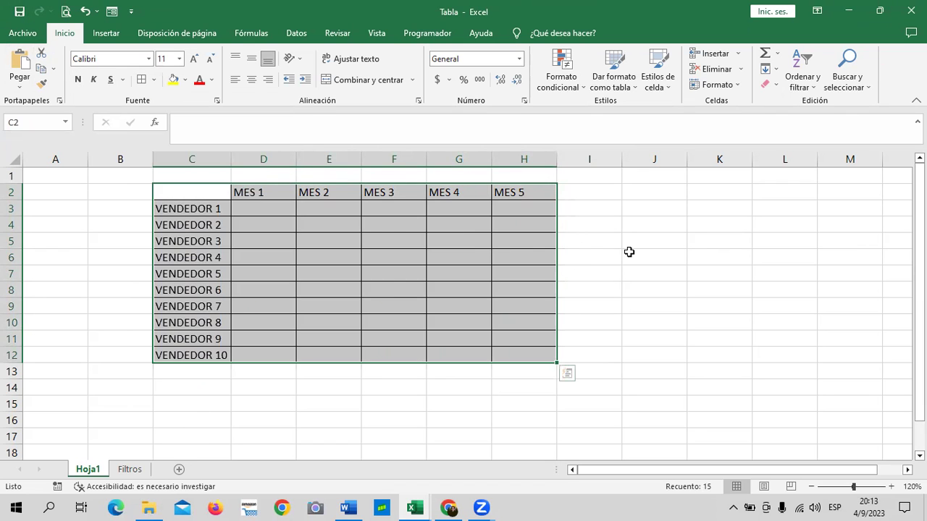
left_click(629, 253)
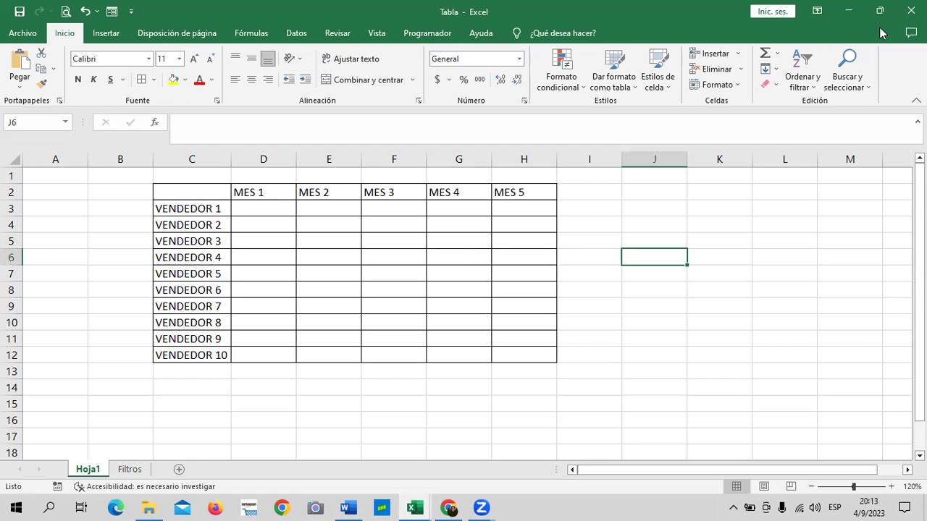
Check the course page in Chrome, then return to the Tabla workbook.
left_click(449, 507)
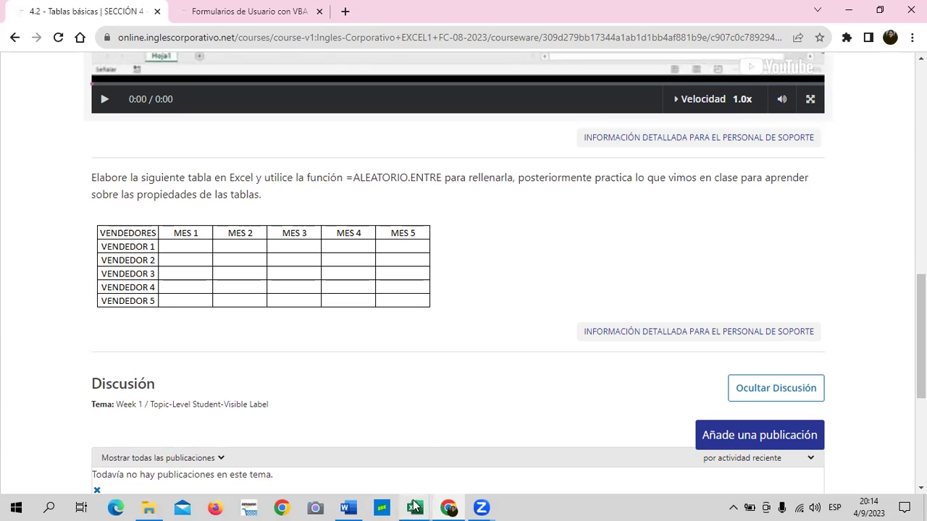
mouse_move(414, 507)
left_click(308, 460)
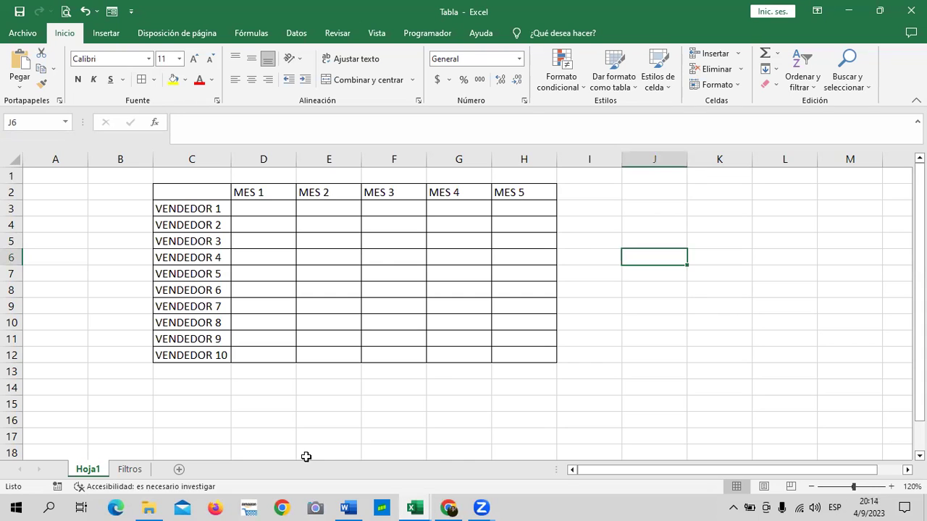
Enter =ALEATORIO.ENTRE(250:500) in D3, choosing the function from the autocomplete list.
left_click(270, 205)
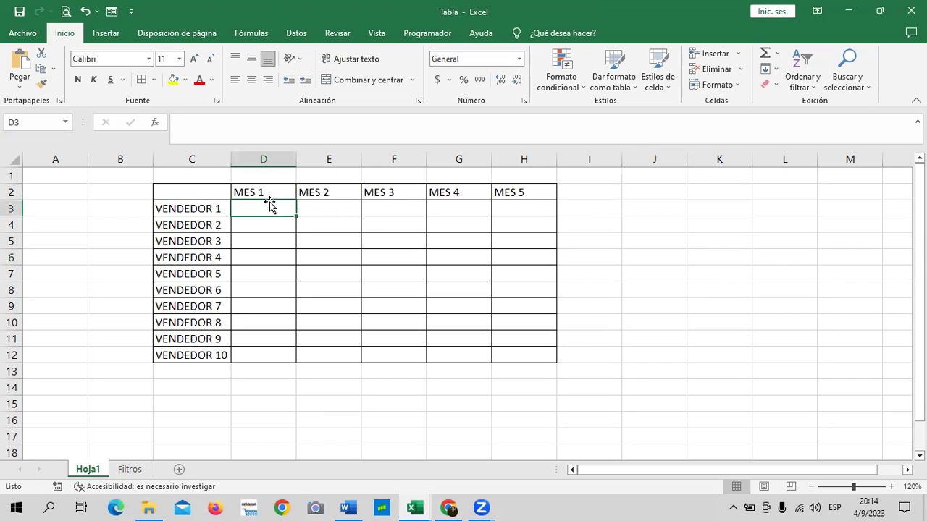
type("=")
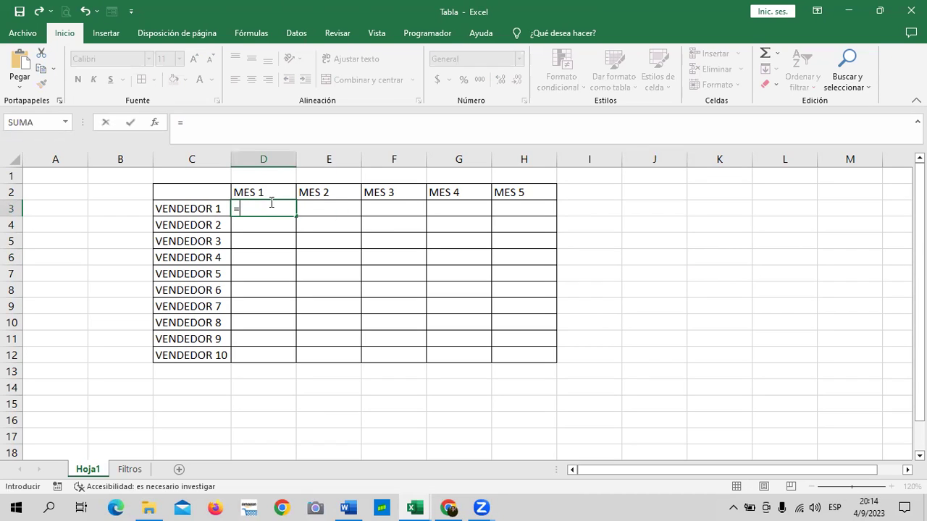
key("Escape")
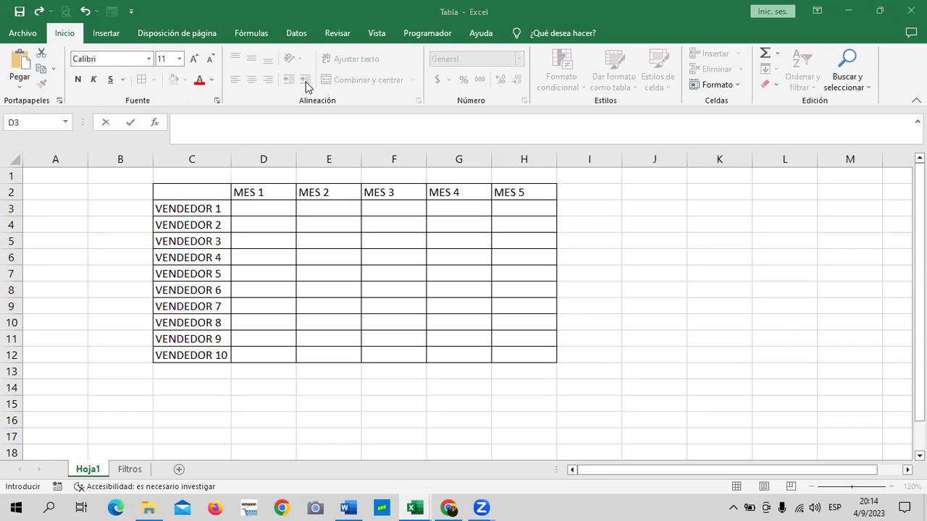
left_click(258, 207)
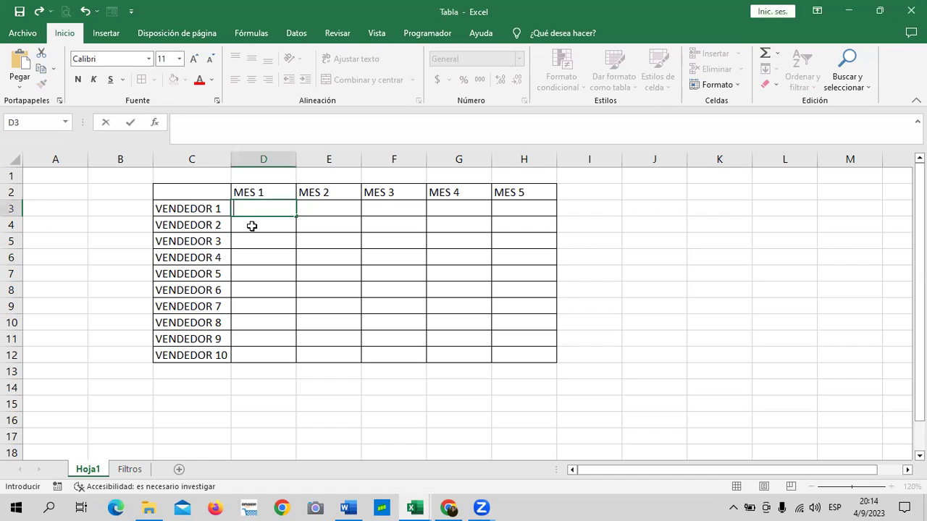
type("=ALE")
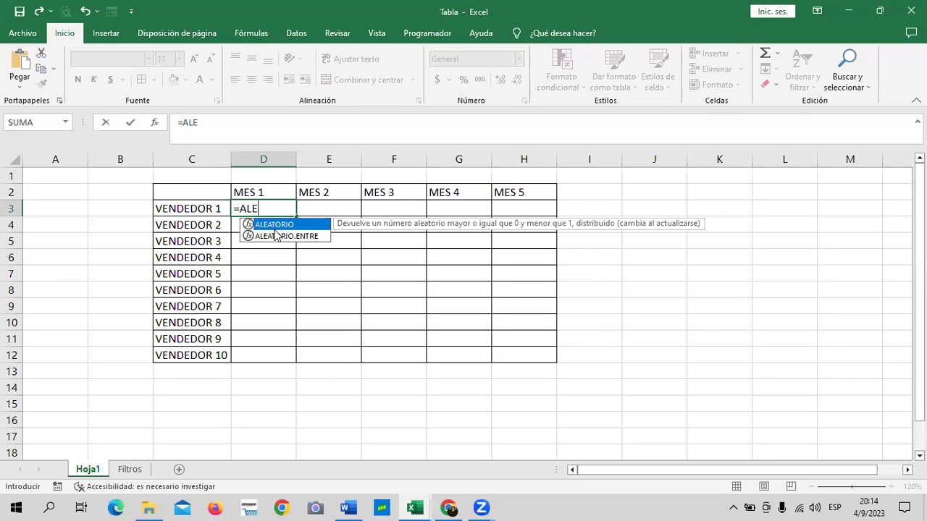
double_click(278, 236)
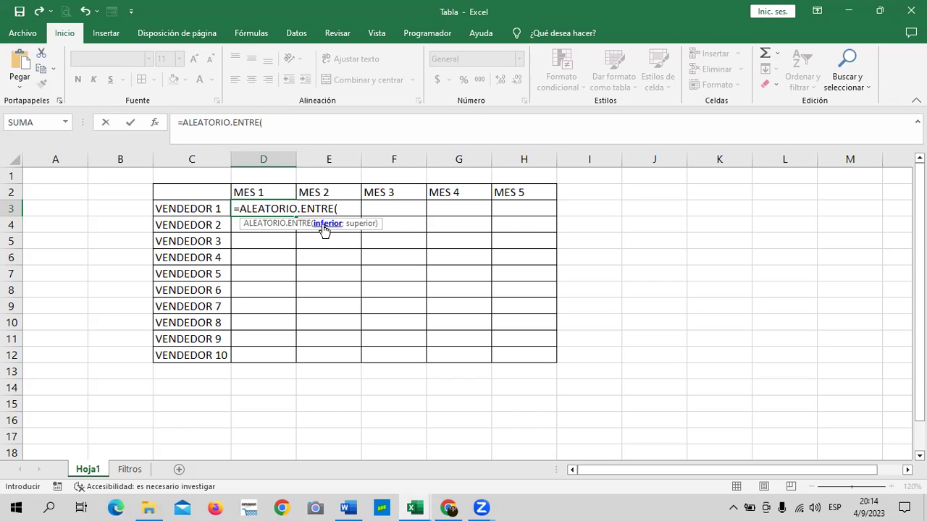
type("250:")
type("500")
type(")")
key("Return")
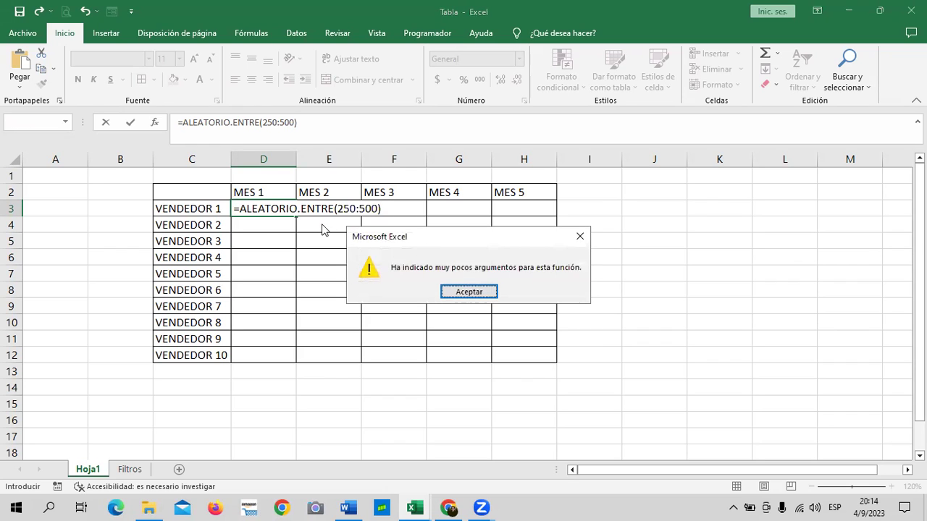
Correct the formula to =ALEATORIO.ENTRE(250;500) and fill it across D3:H3.
left_click(468, 293)
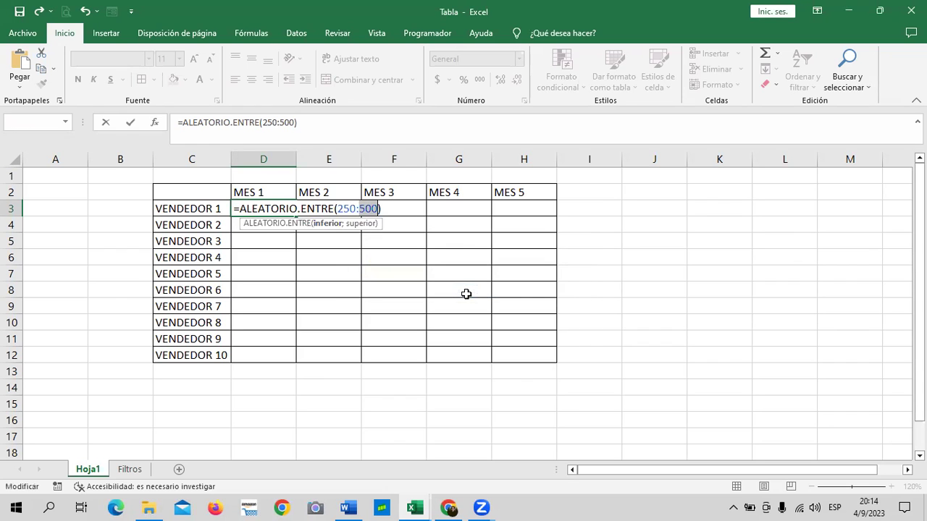
left_click(362, 210)
key("BackSpace")
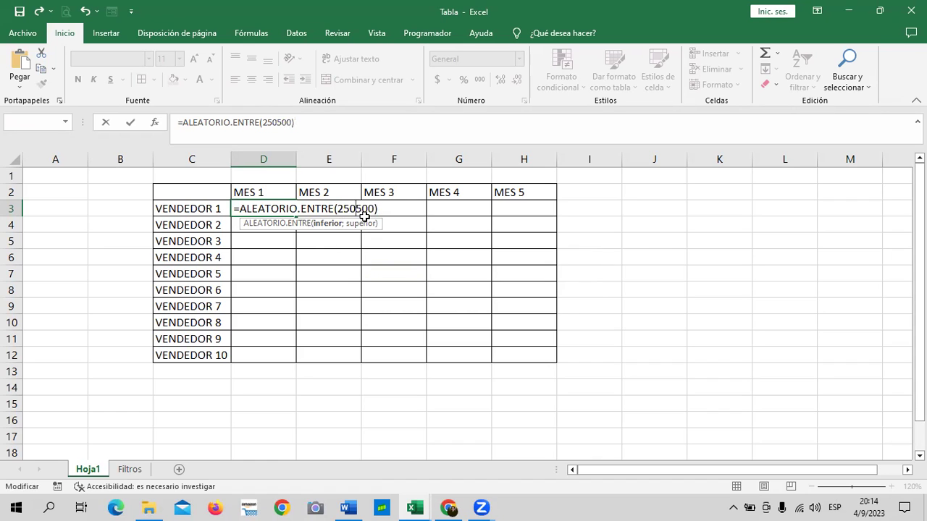
type(";")
key("Return")
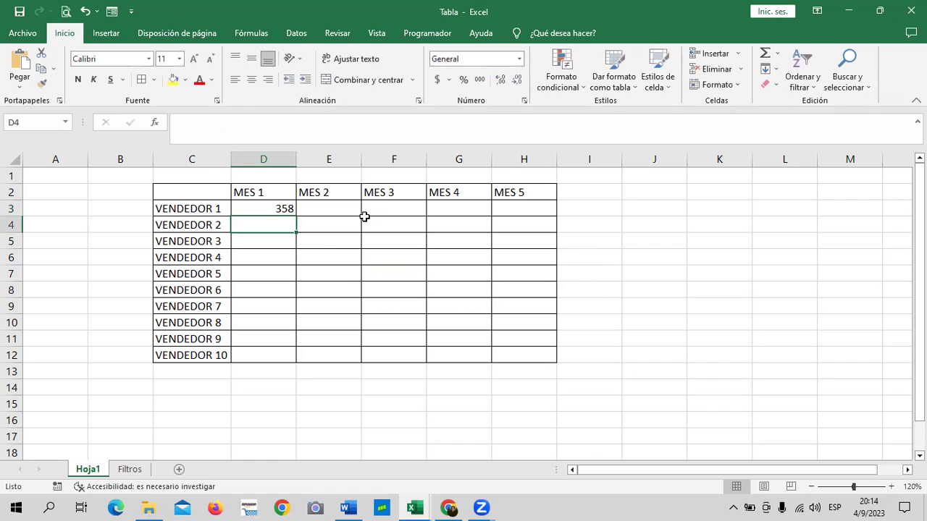
left_click(257, 205)
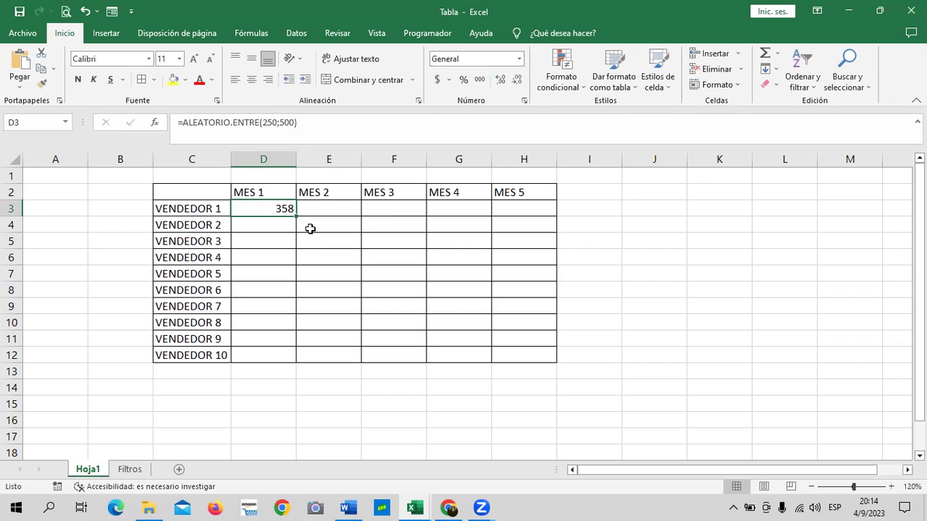
left_click_drag(296, 218, 571, 230)
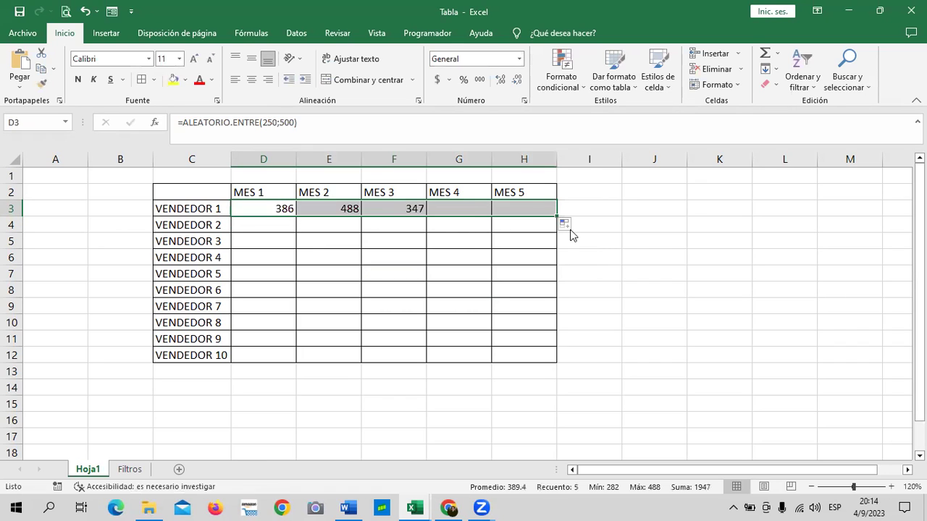
Fill the formulas down to row 12 and format D3:H12 as Contabilidad with no decimals.
left_click_drag(557, 216, 559, 357)
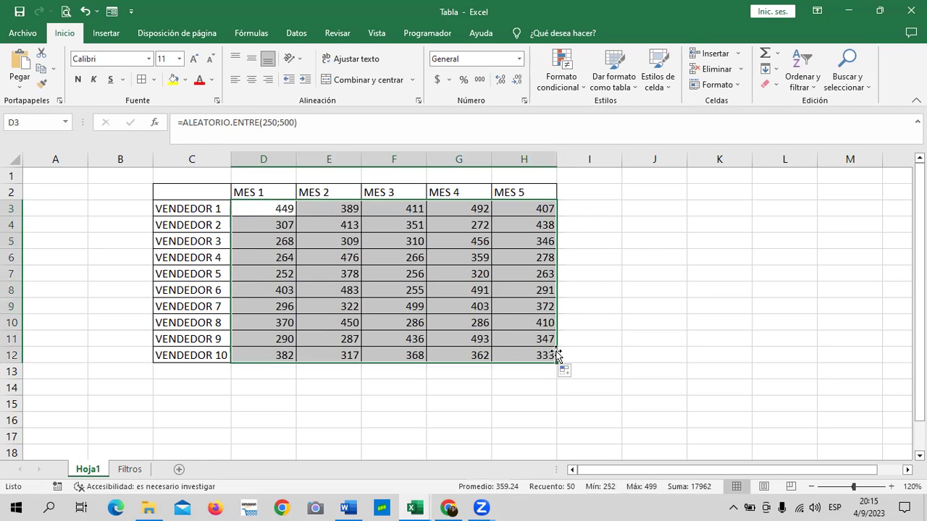
left_click(601, 298)
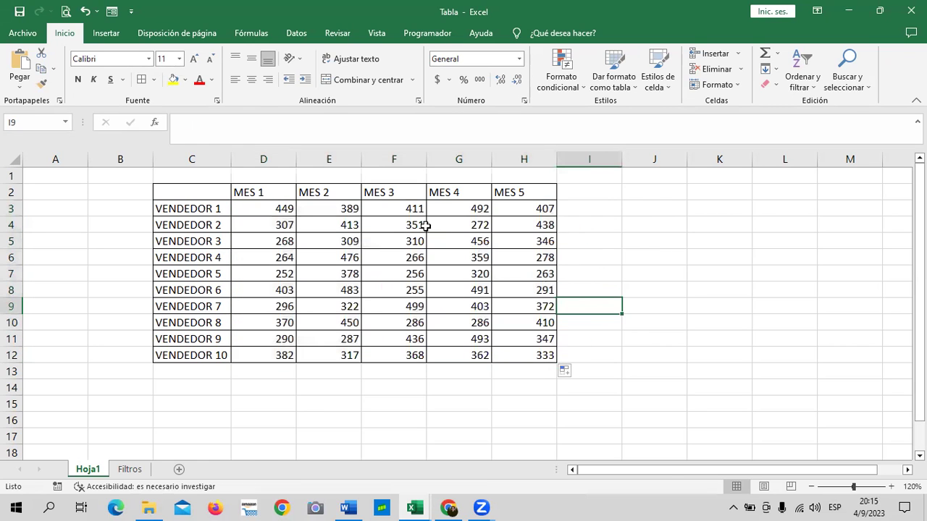
mouse_move(275, 209)
left_mouse_down()
mouse_move(457, 307)
mouse_move(520, 356)
left_mouse_up()
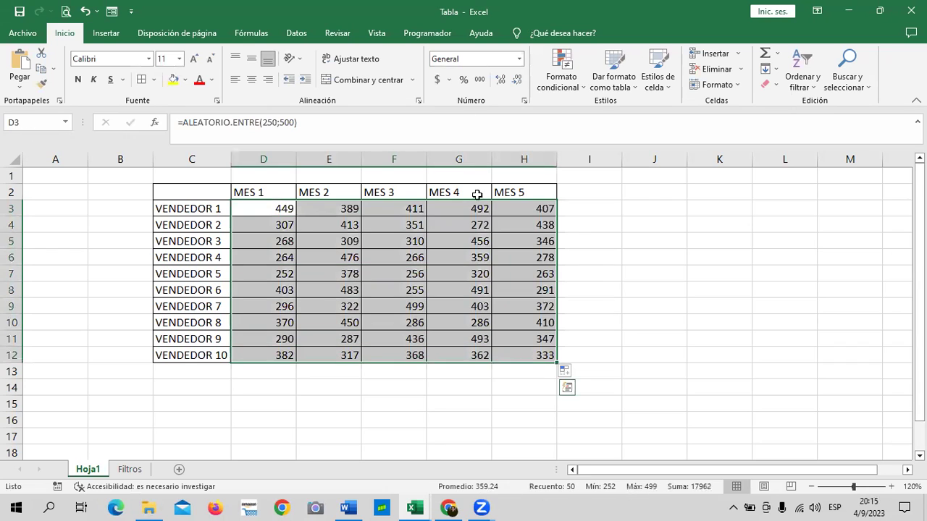
left_click(438, 81)
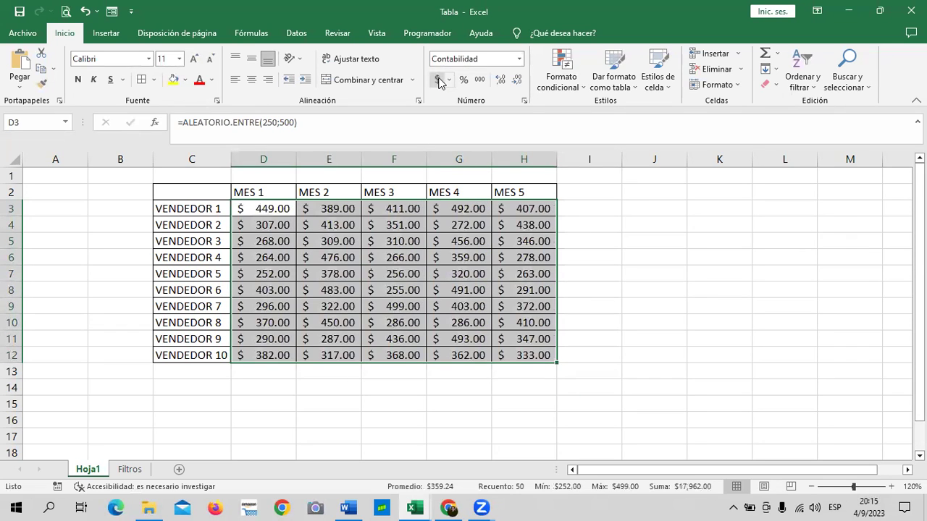
left_click(518, 79)
left_click(518, 80)
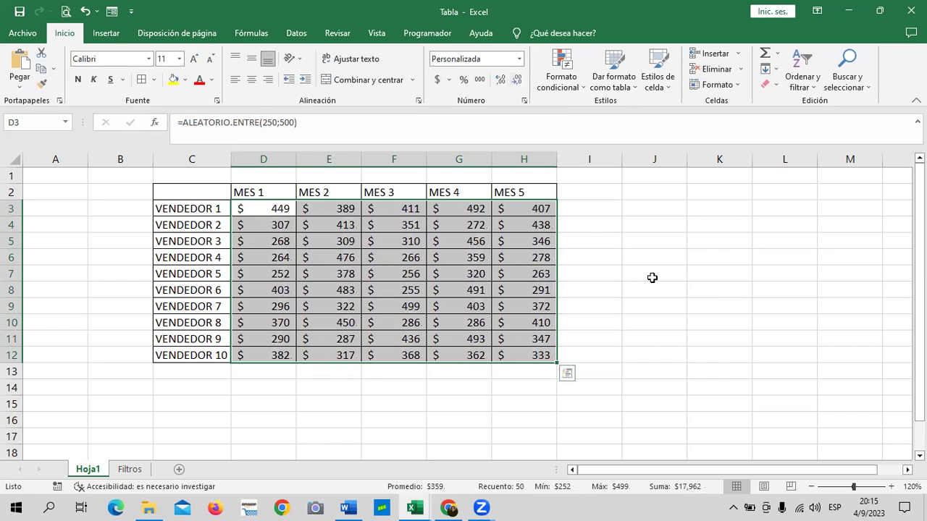
left_click(648, 275)
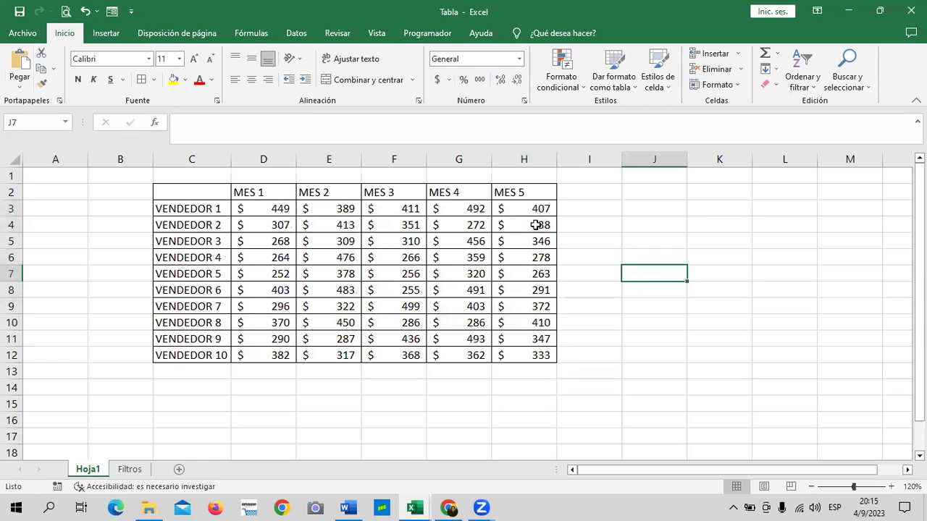
left_click(581, 204)
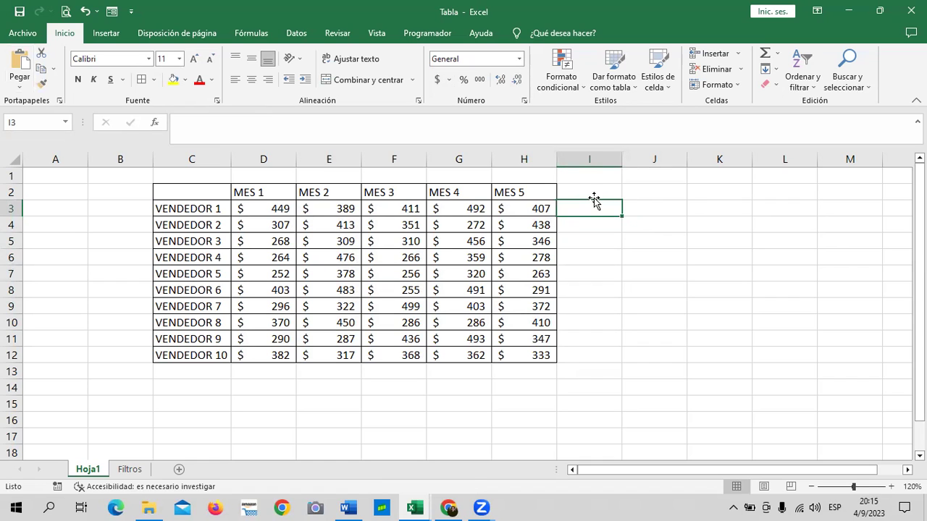
left_click(450, 320)
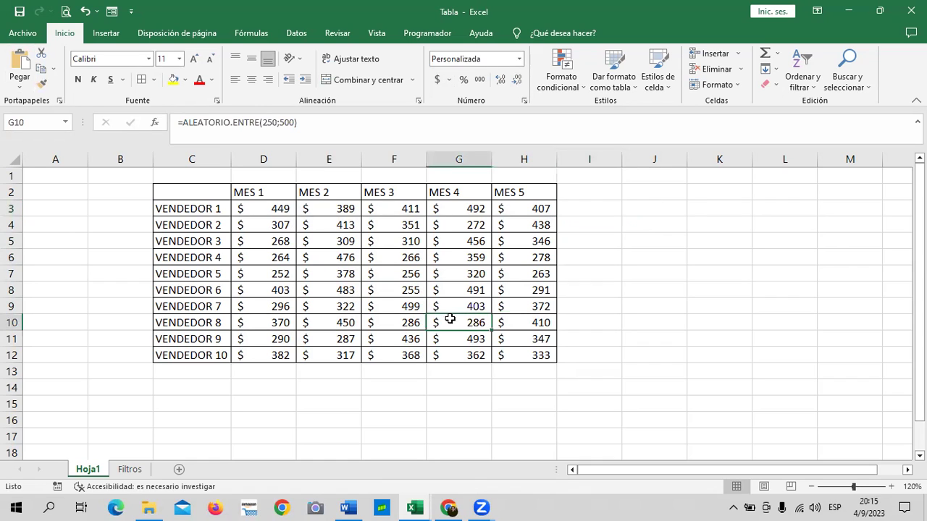
left_click(278, 208)
left_click(367, 210)
left_click(366, 221)
key("Down")
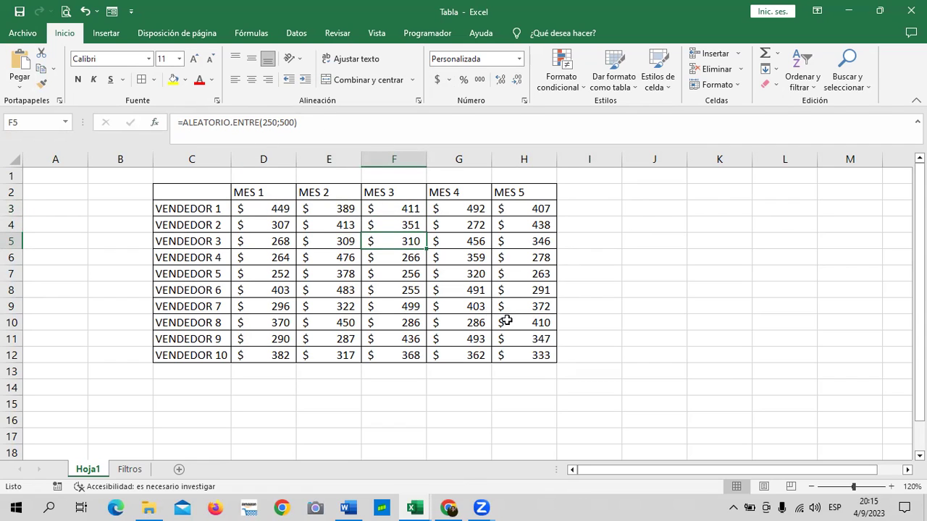
left_click(518, 352)
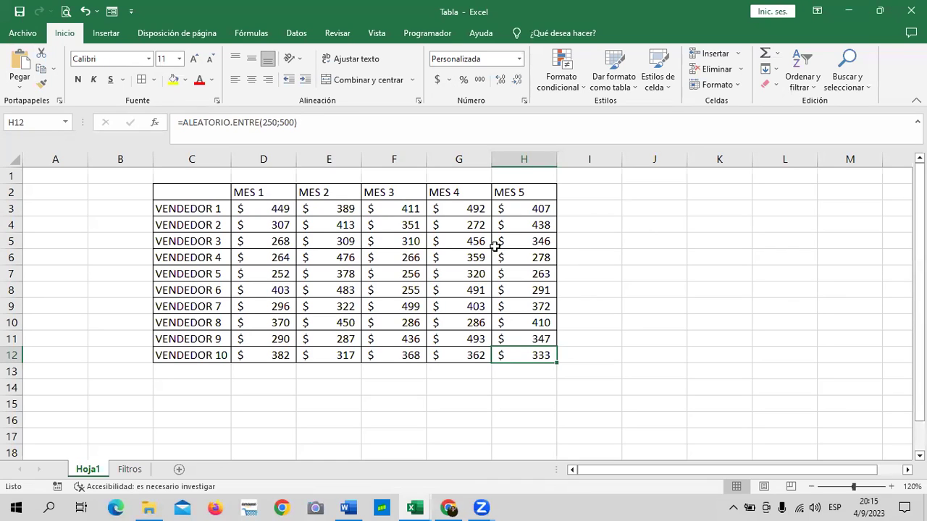
left_click(400, 121)
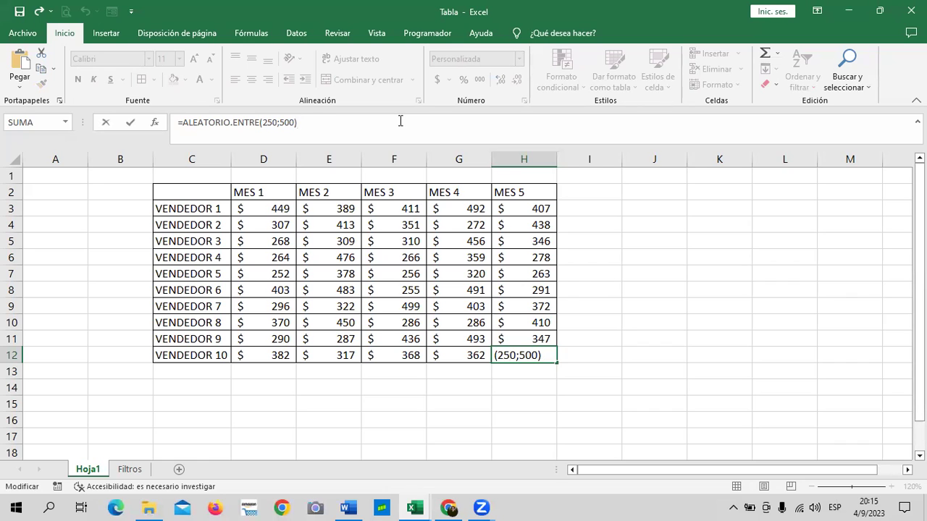
Recalculate the random sales values by re-committing H12's formula.
key("Return")
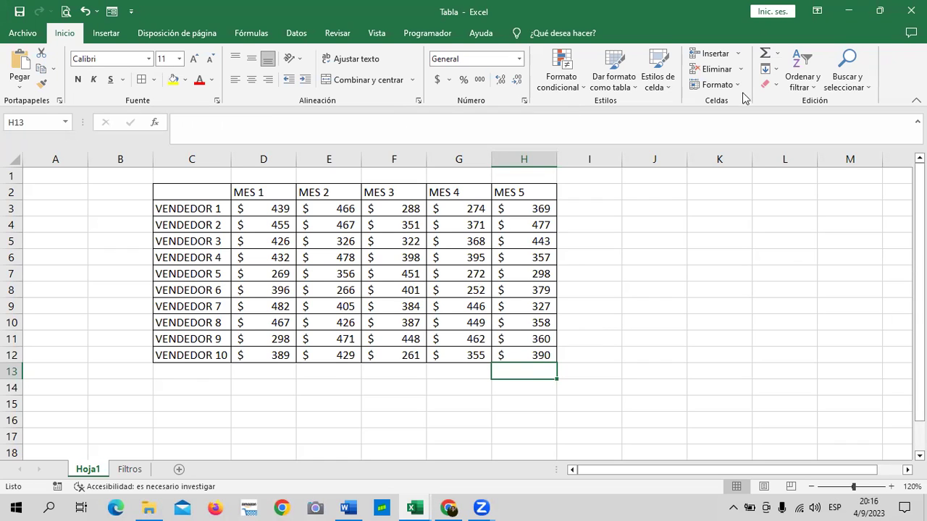
left_click(521, 352)
key("Return")
left_click(518, 326)
key("Return")
key("Return")
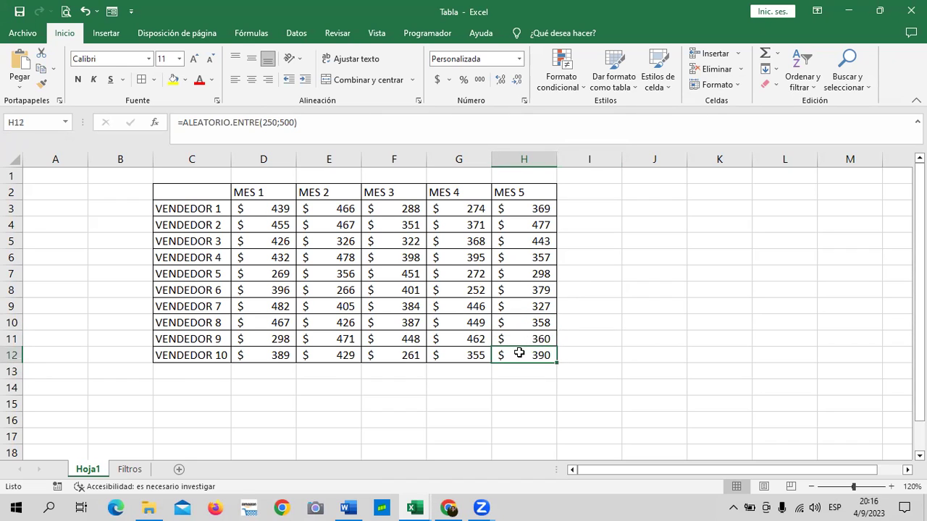
left_click(449, 121)
key("Return")
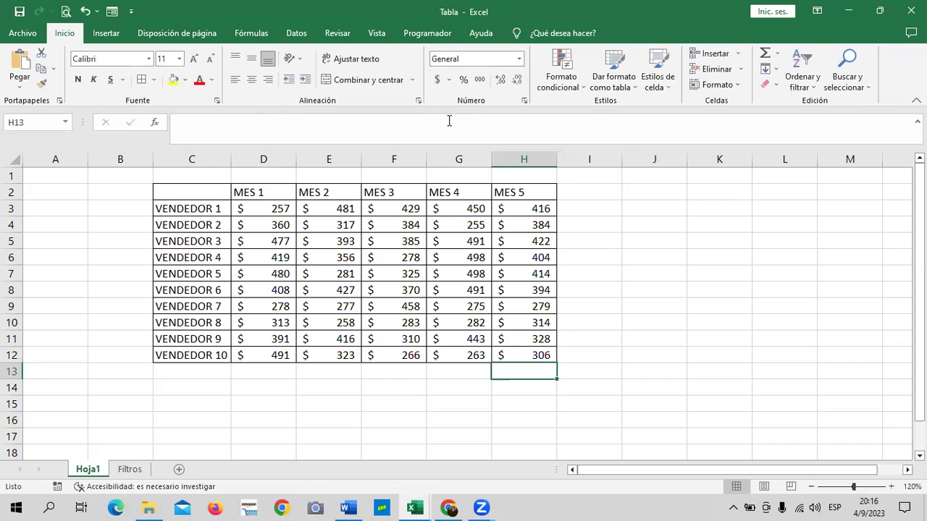
Regenerate the random values again by re-entering the formulas in H3, D3 and F3.
left_click(531, 205)
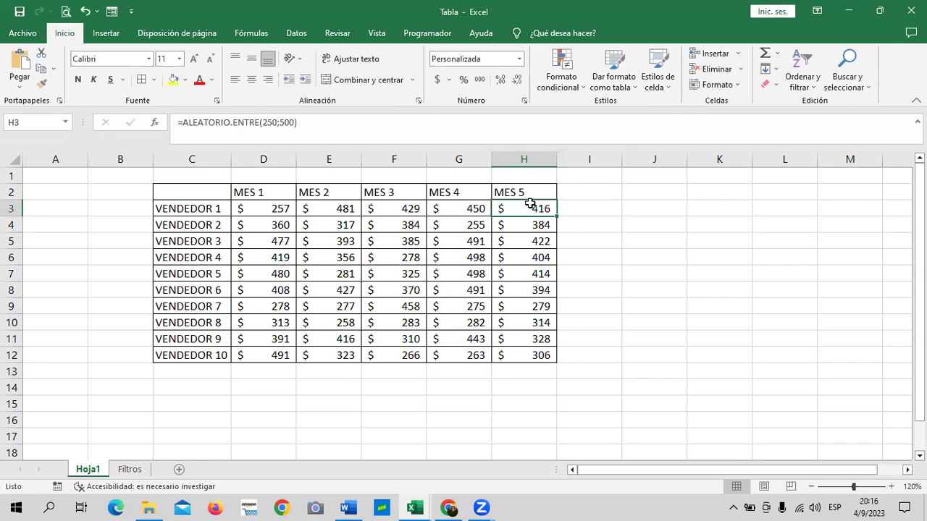
left_click(489, 123)
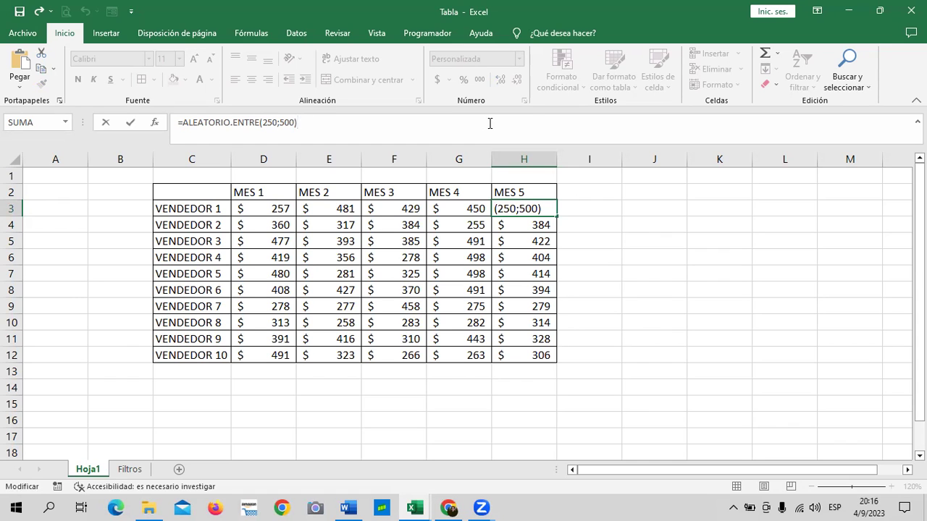
key("Return")
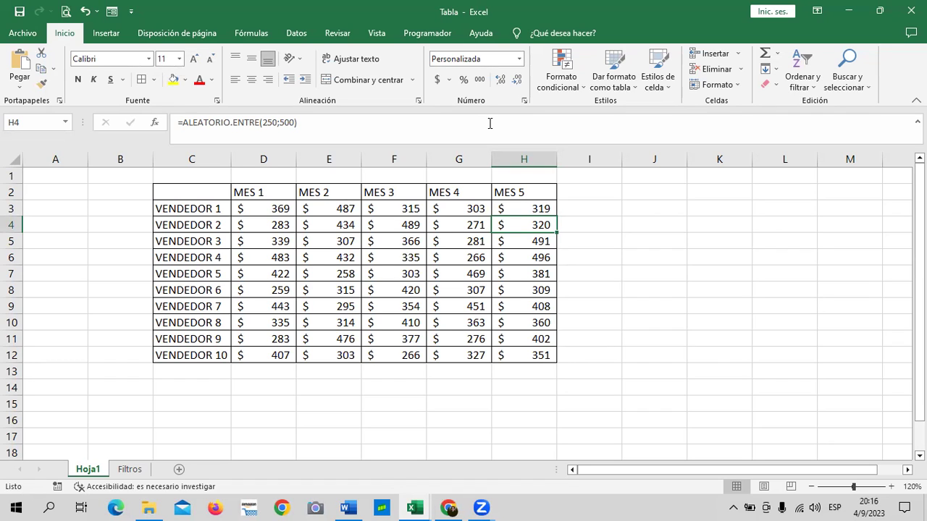
left_click(281, 209)
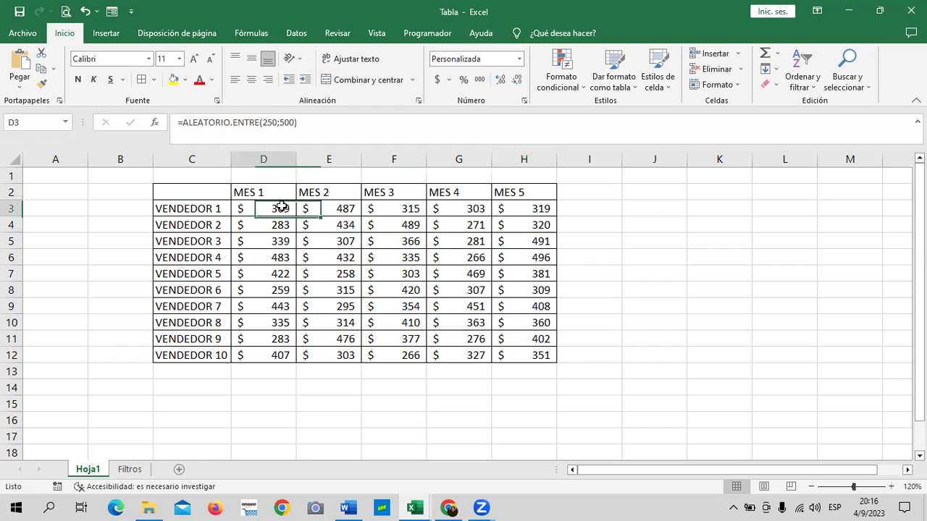
left_click(308, 121)
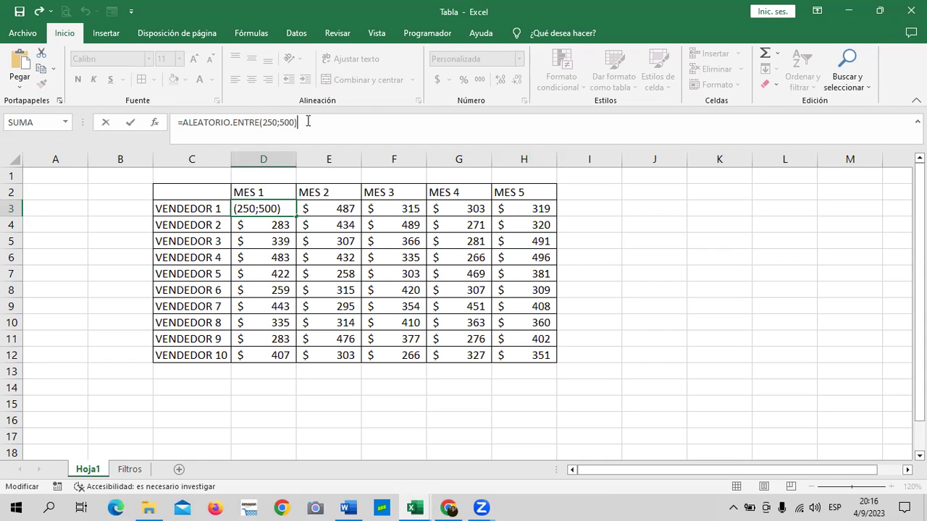
key("Return")
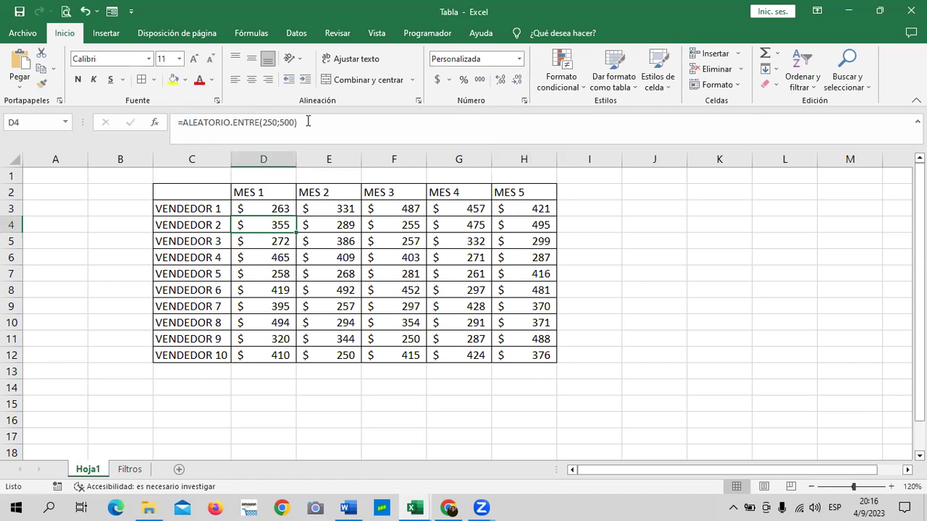
left_click(355, 208)
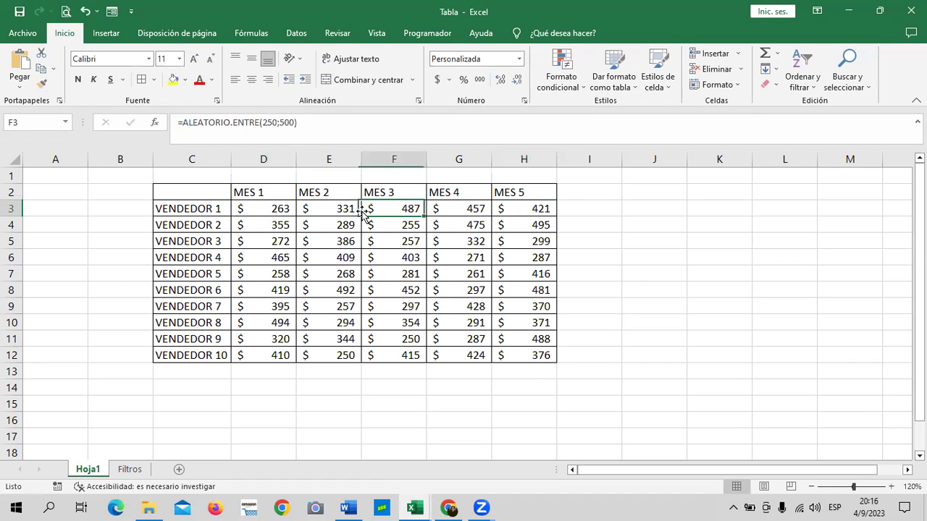
left_click(349, 122)
key("Return")
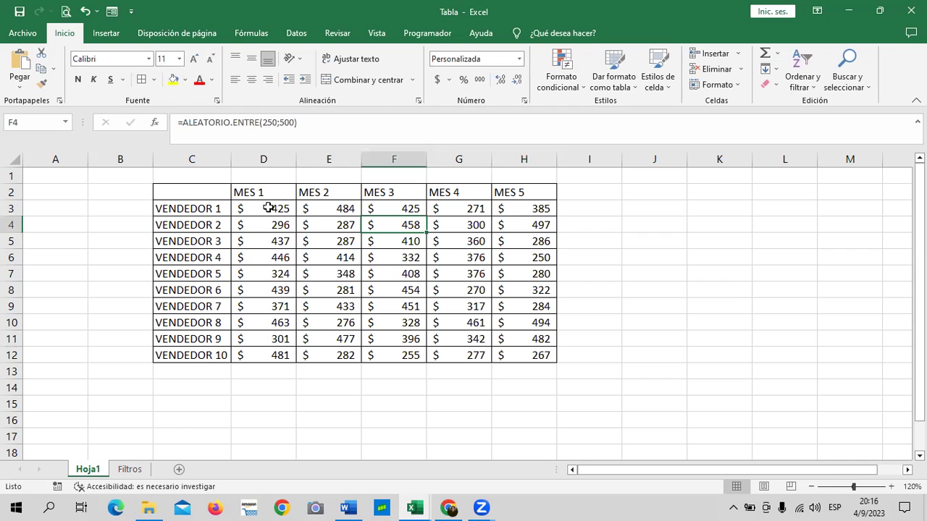
Copy D3:H12 and paste it back at D3 as values only, replacing the formulas.
left_click_drag(267, 208, 526, 357)
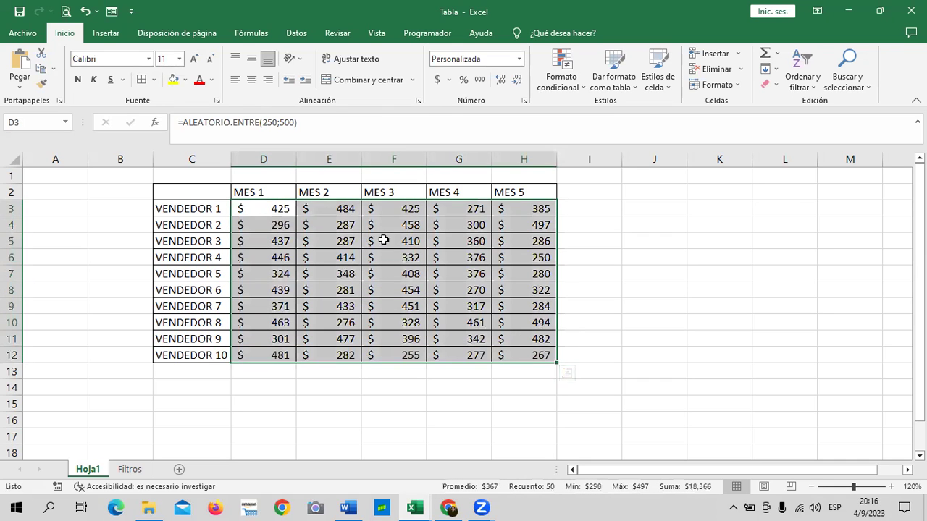
right_click(277, 209)
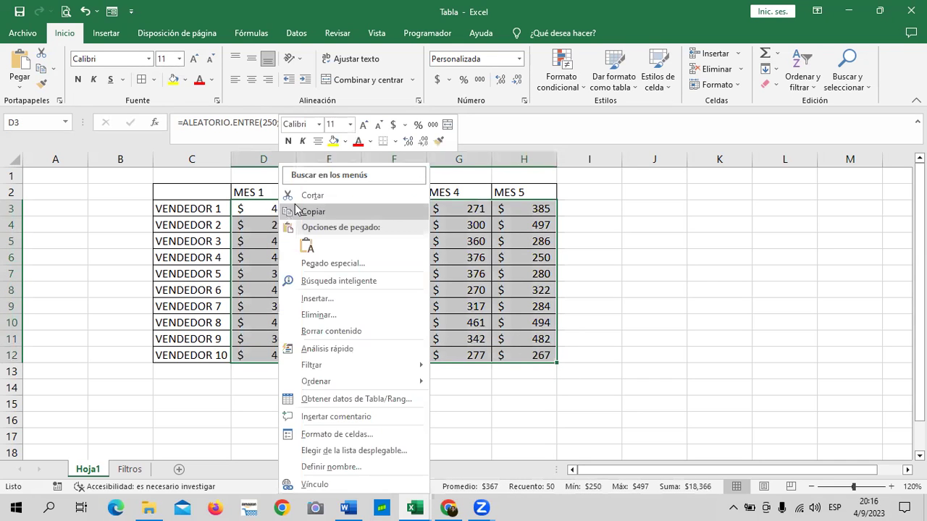
left_click(321, 210)
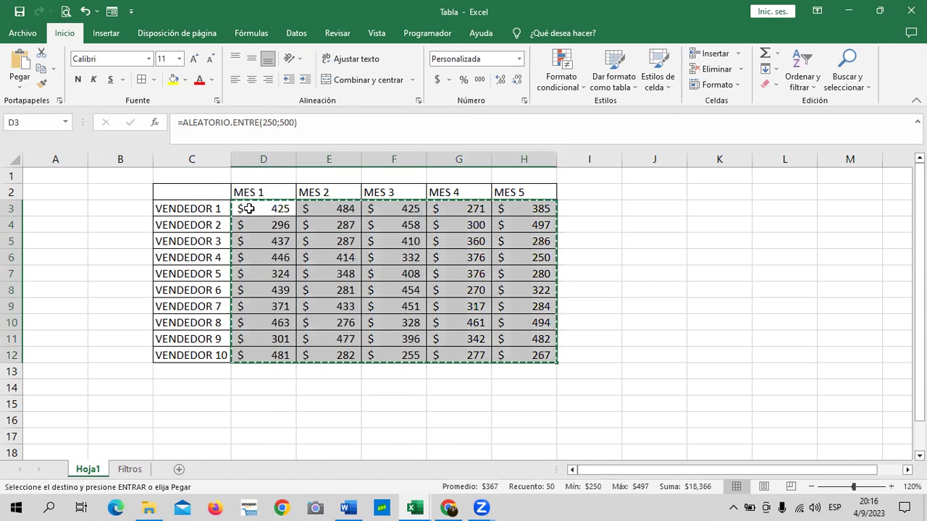
left_click(249, 209)
right_click(249, 209)
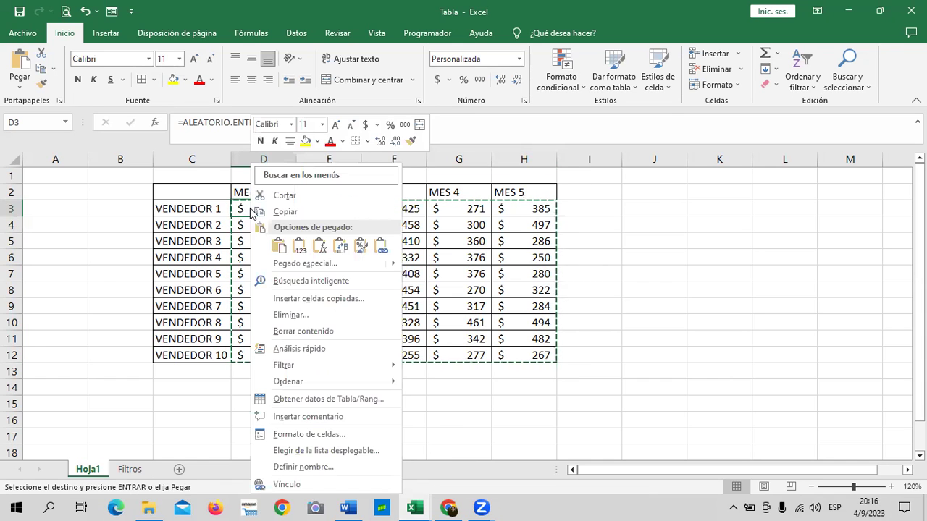
left_click(300, 249)
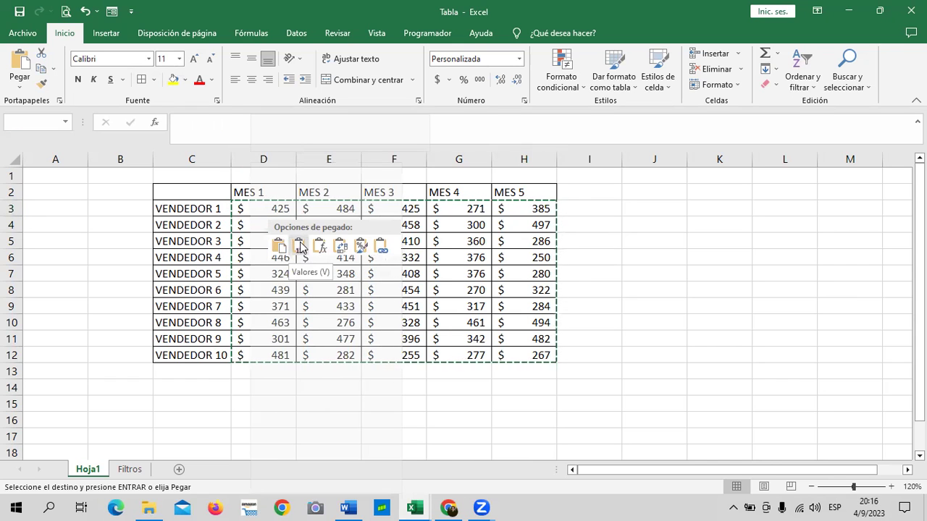
left_click(300, 249)
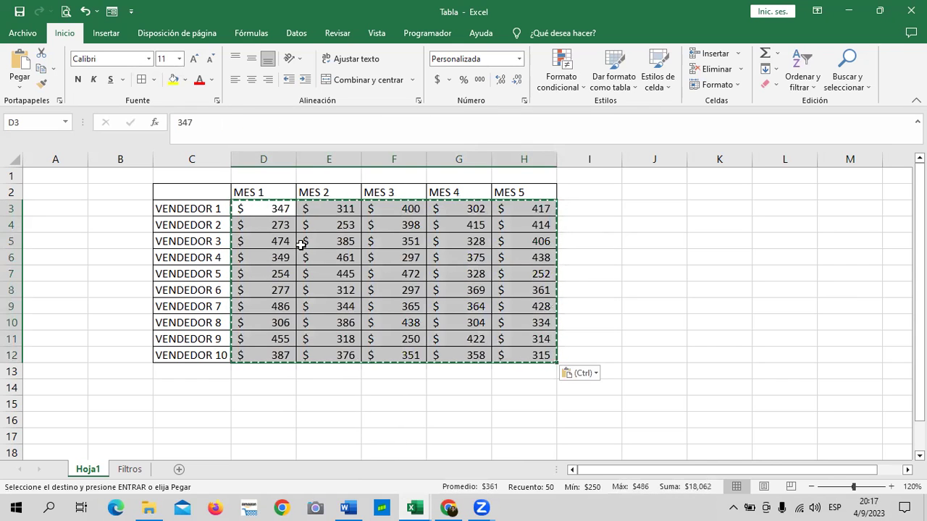
key("Escape")
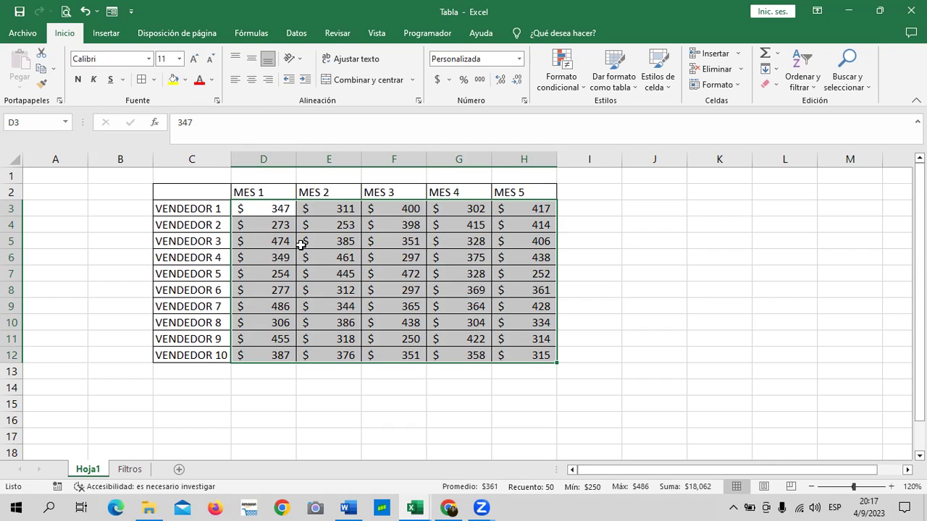
Re-enter D3, H3 and G12, confirming they hold fixed numbers 347, 417 and 358.
left_click(624, 244)
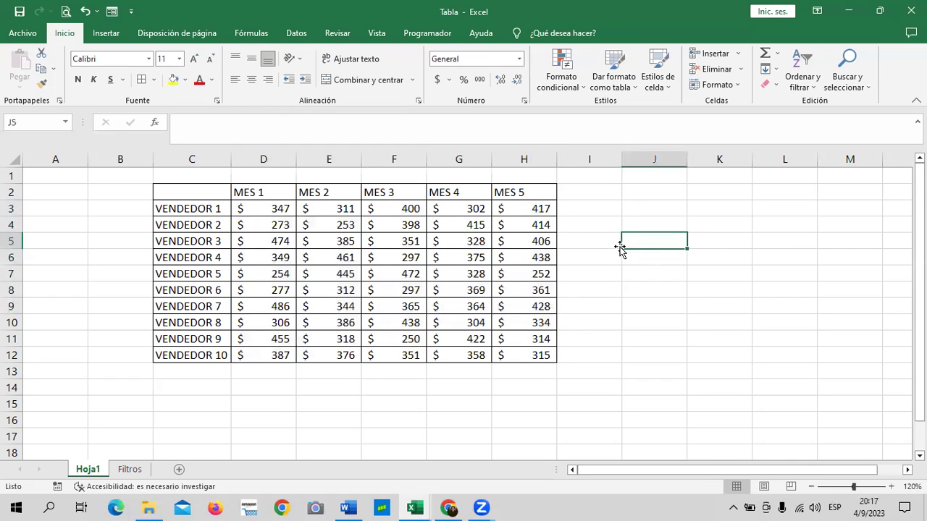
left_click(274, 210)
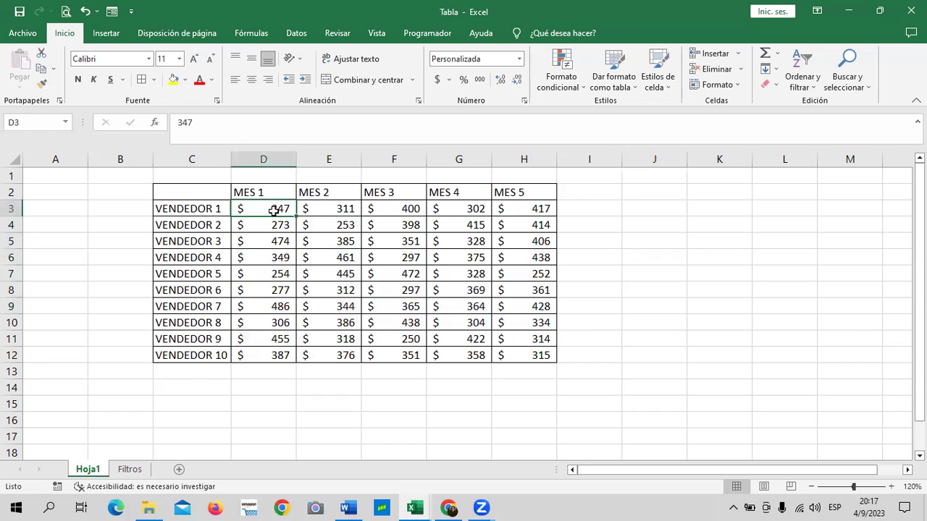
left_click(333, 124)
key("Return")
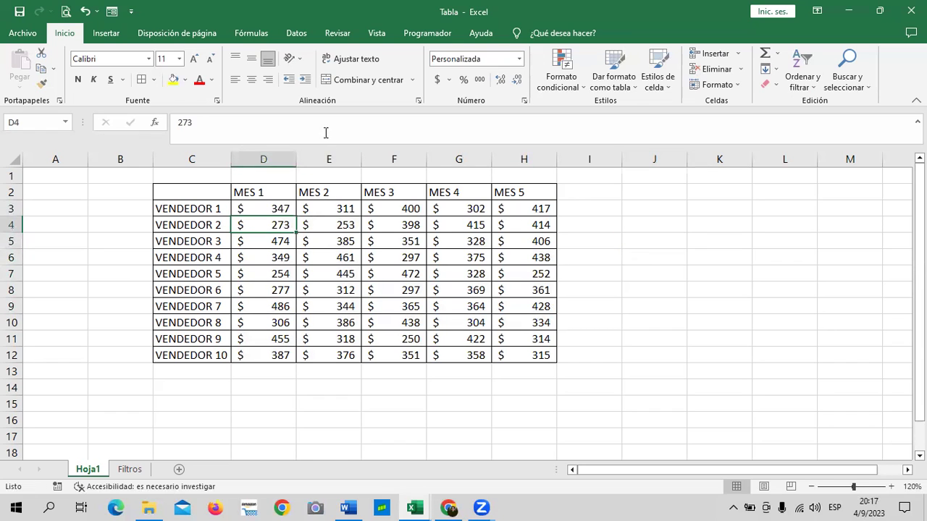
left_click(550, 213)
left_click(431, 136)
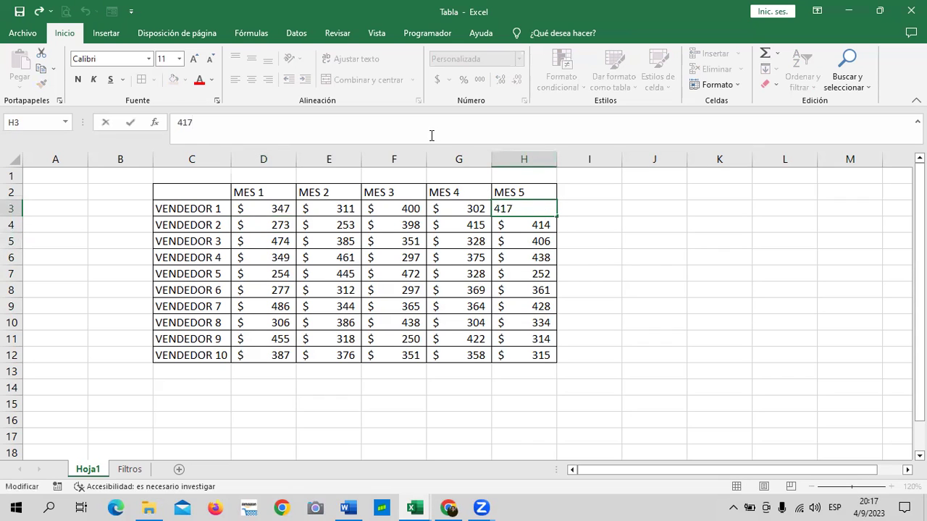
key("Return")
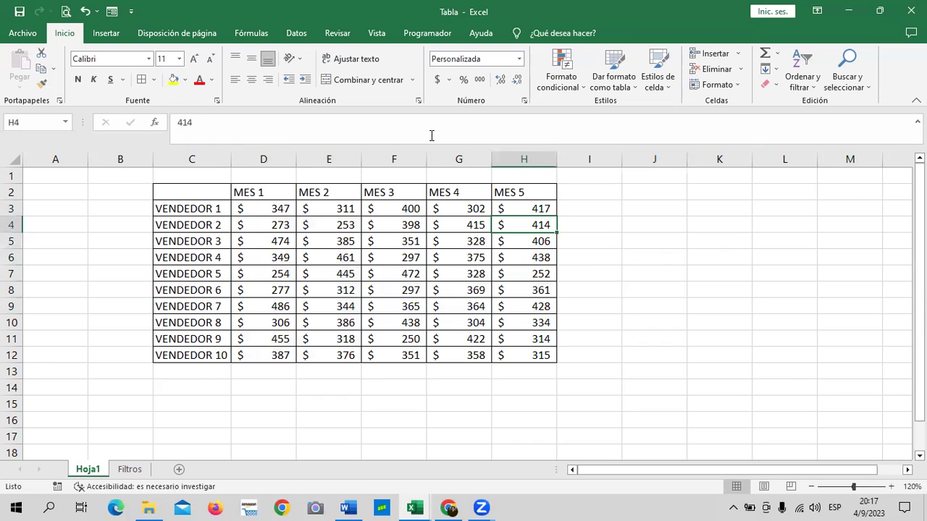
left_click(446, 354)
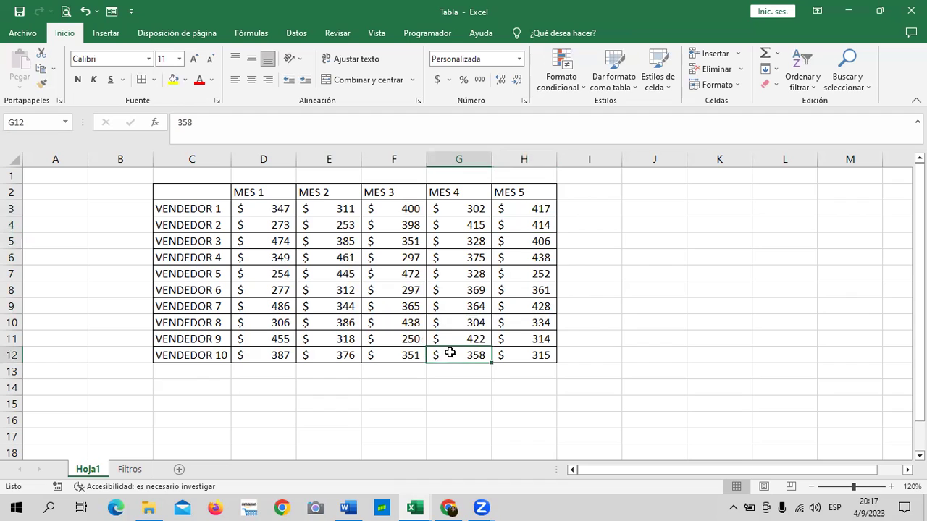
left_click(337, 123)
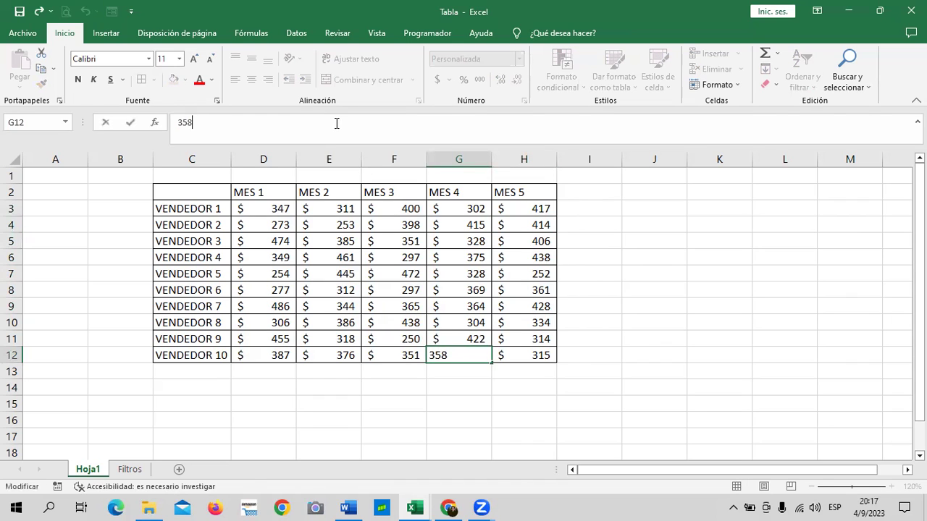
key("Return")
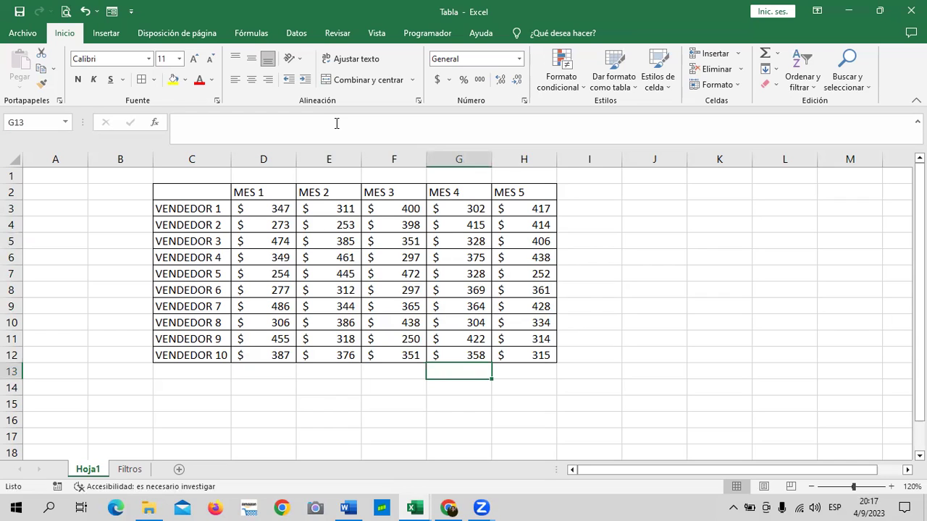
Give the MES 1–MES 5 headers the green Bueno style and 12-point text.
left_click_drag(239, 192, 518, 192)
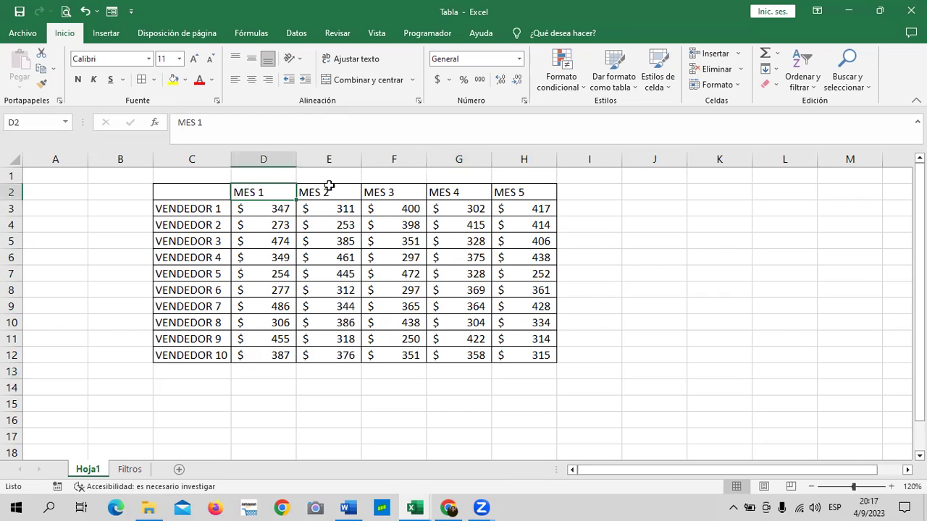
left_click(658, 76)
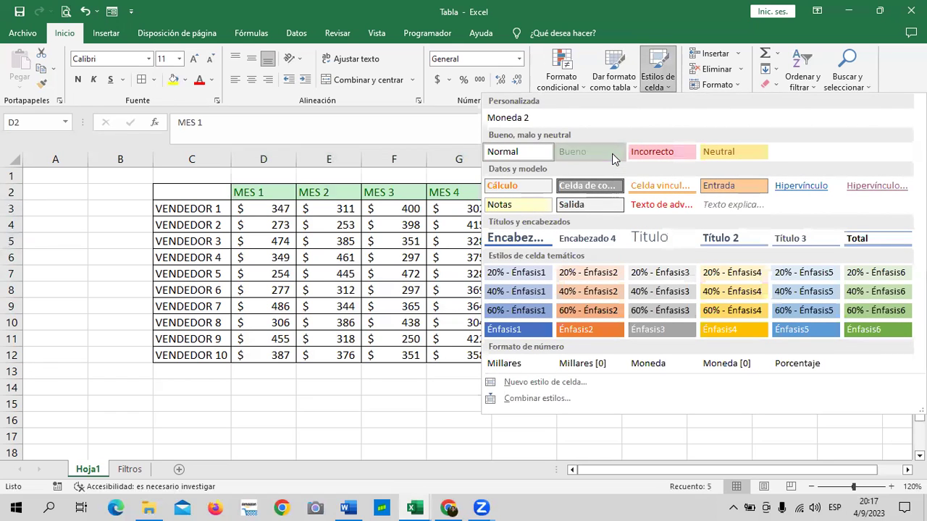
left_click(590, 152)
left_click(193, 58)
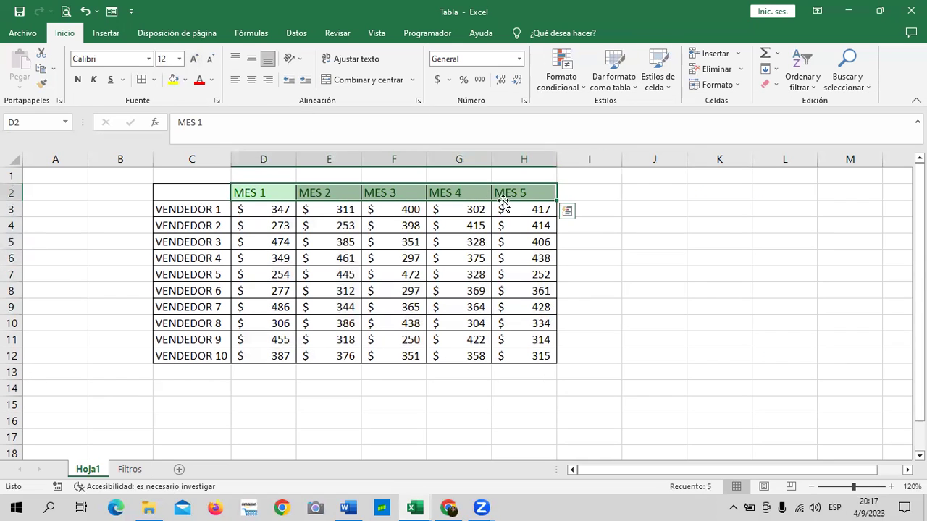
left_click(645, 242)
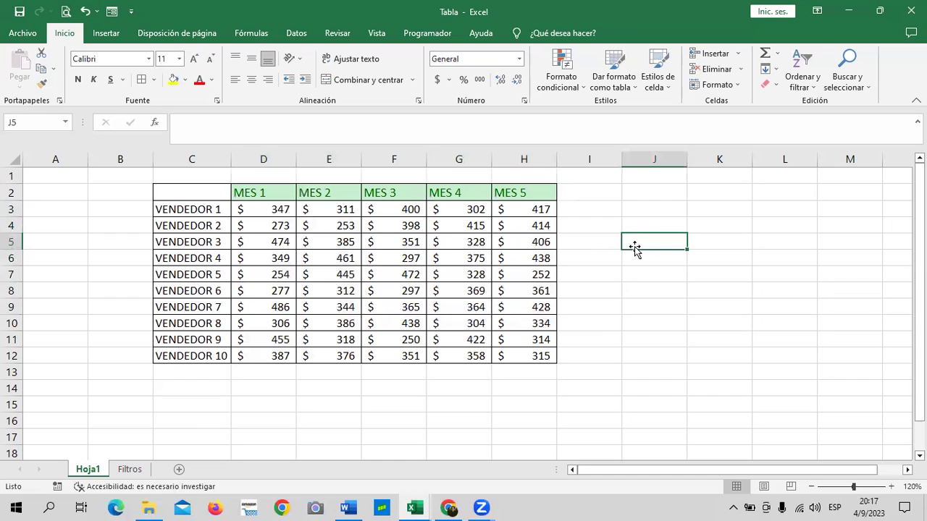
Center the MES 1–MES 5 headers in D2:H2 and re-confirm D3's value.
left_click(280, 274)
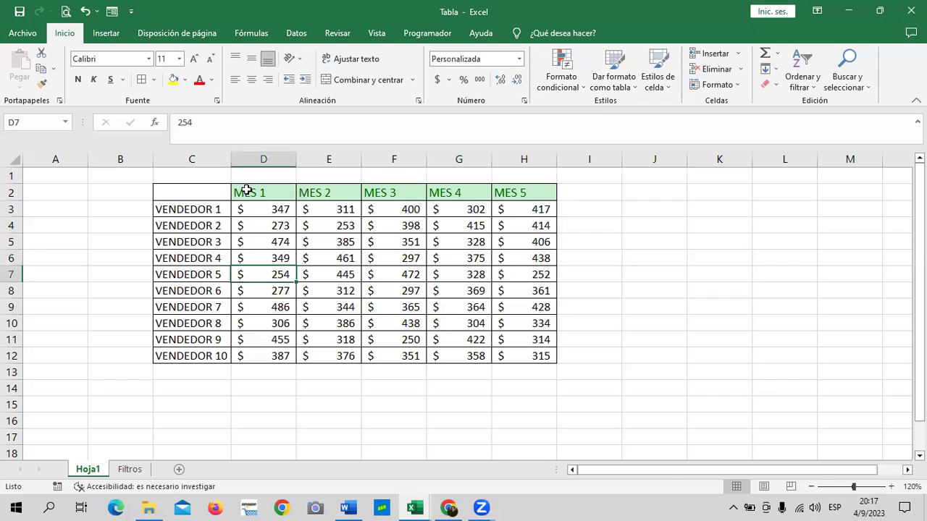
left_click_drag(250, 193, 539, 192)
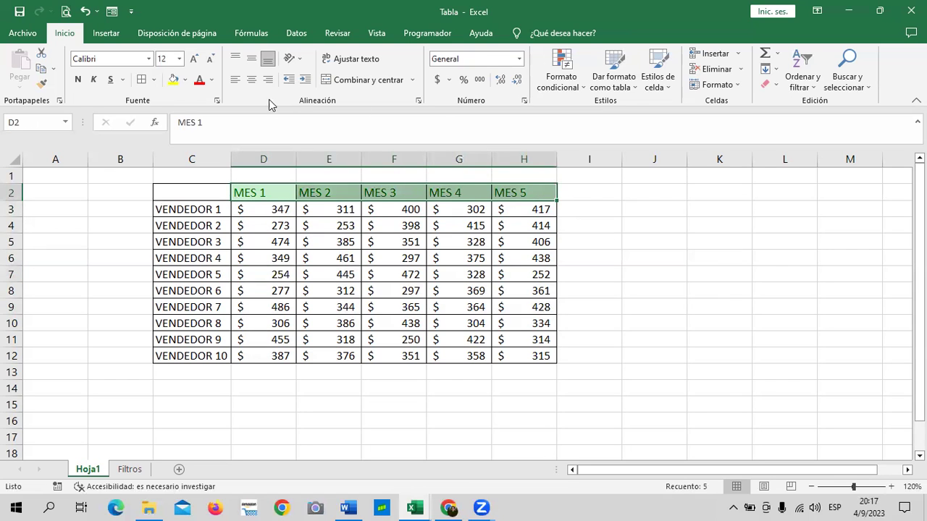
left_click(251, 80)
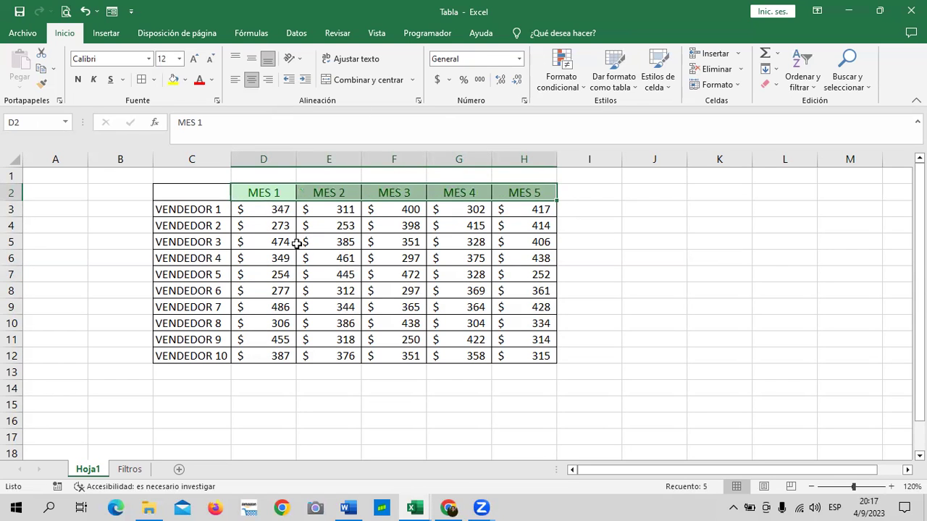
left_click(258, 207)
left_click(272, 132)
key("Return")
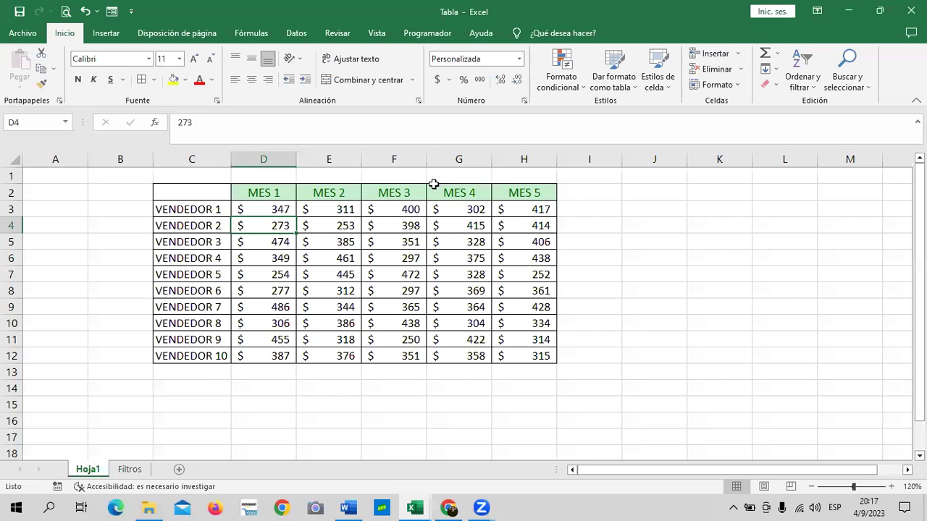
left_click(624, 239)
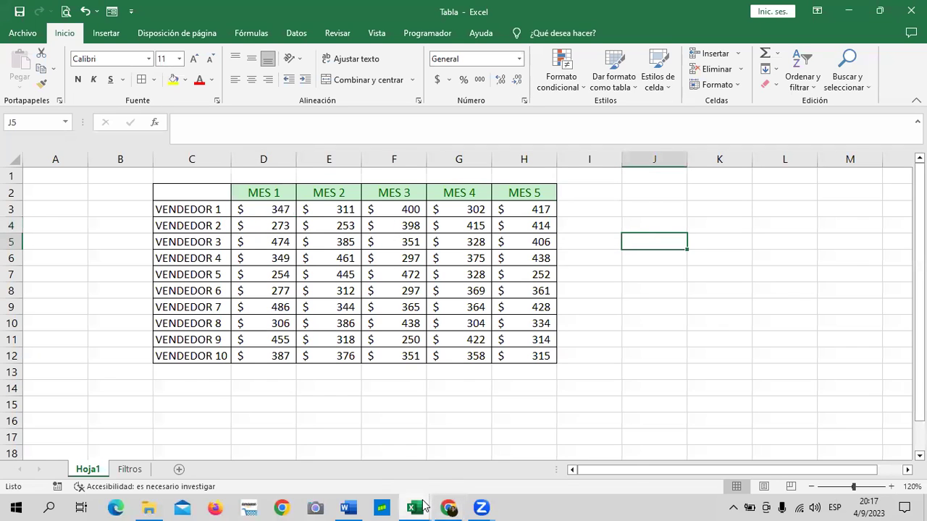
mouse_move(420, 506)
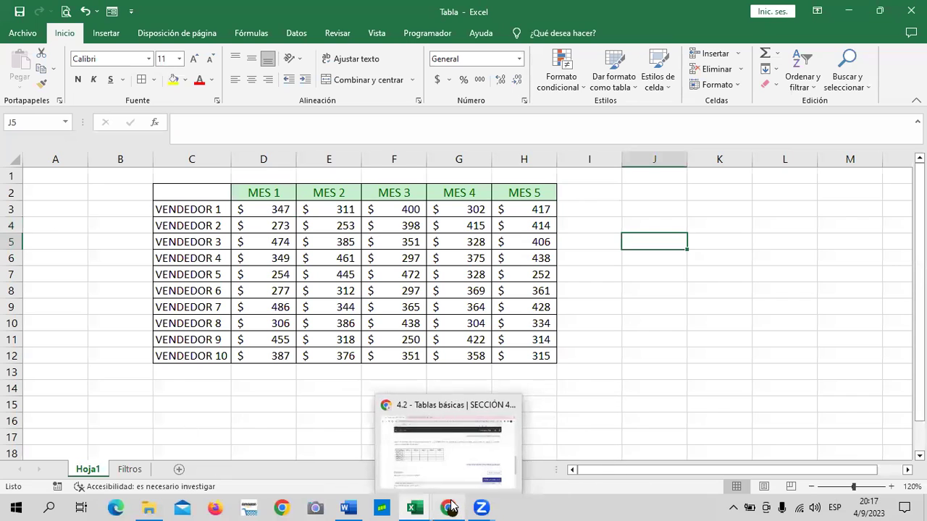
left_click(440, 461)
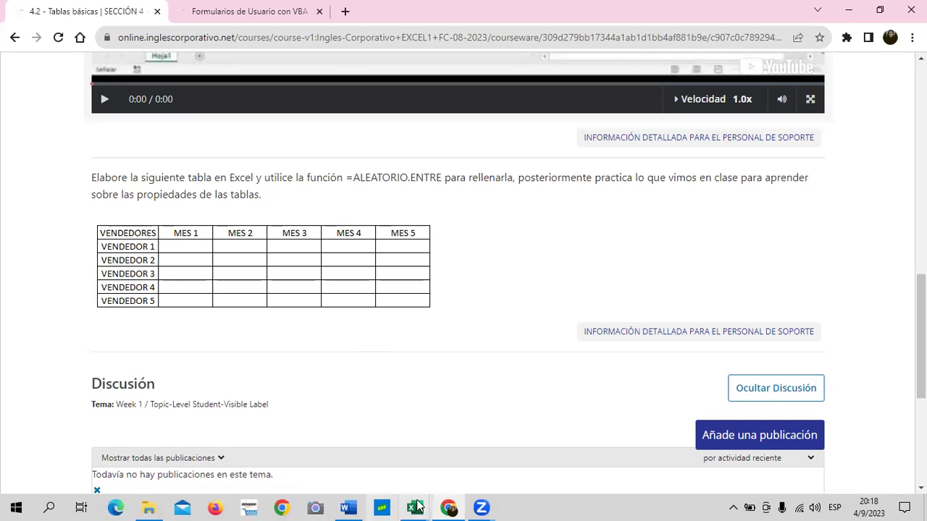
mouse_move(422, 506)
left_click(273, 460)
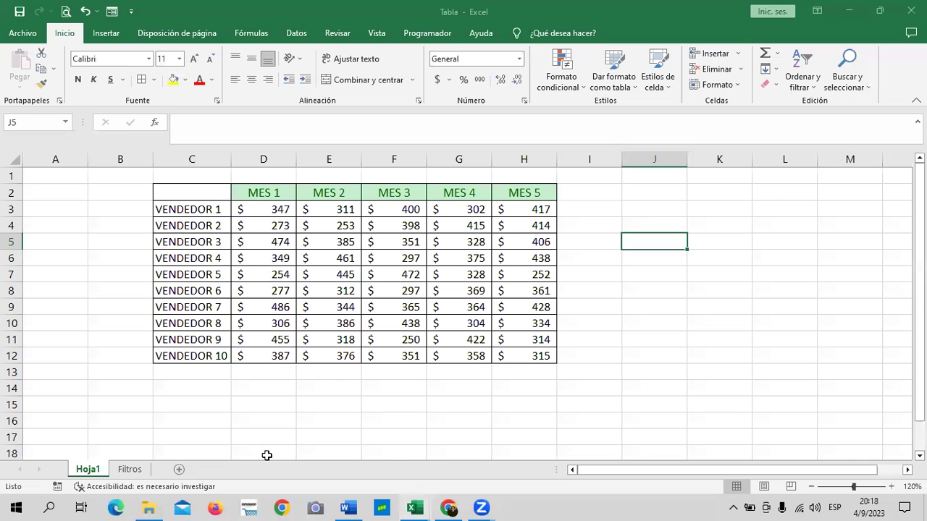
left_click(692, 356)
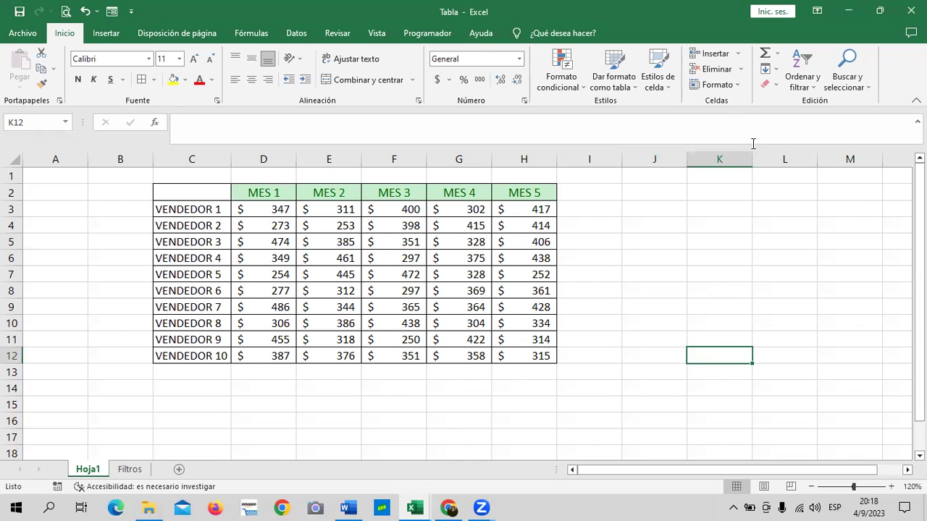
left_click(306, 247)
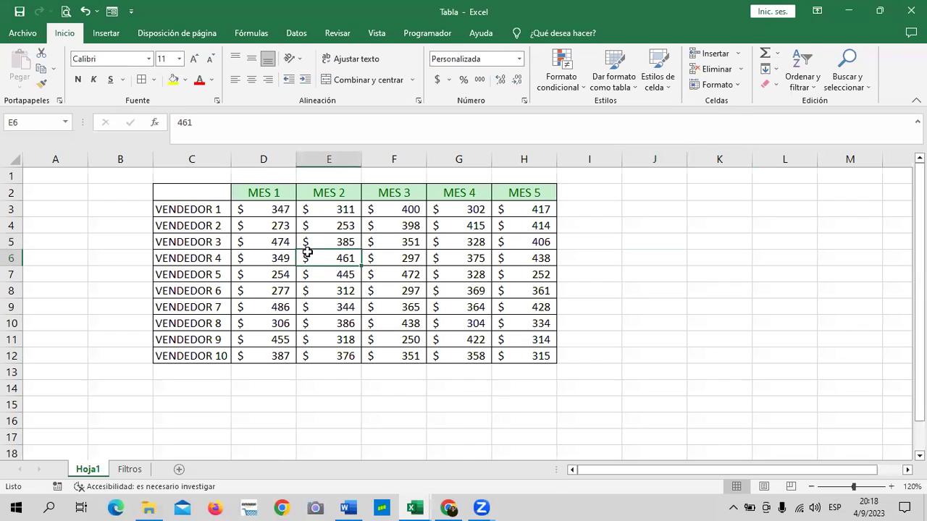
key("Right")
key("Right")
key("Right")
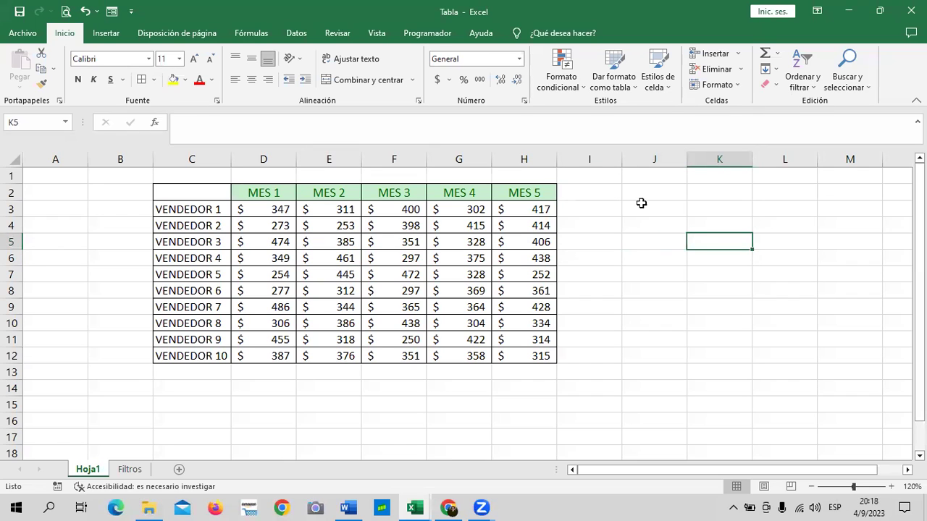
left_click(340, 259)
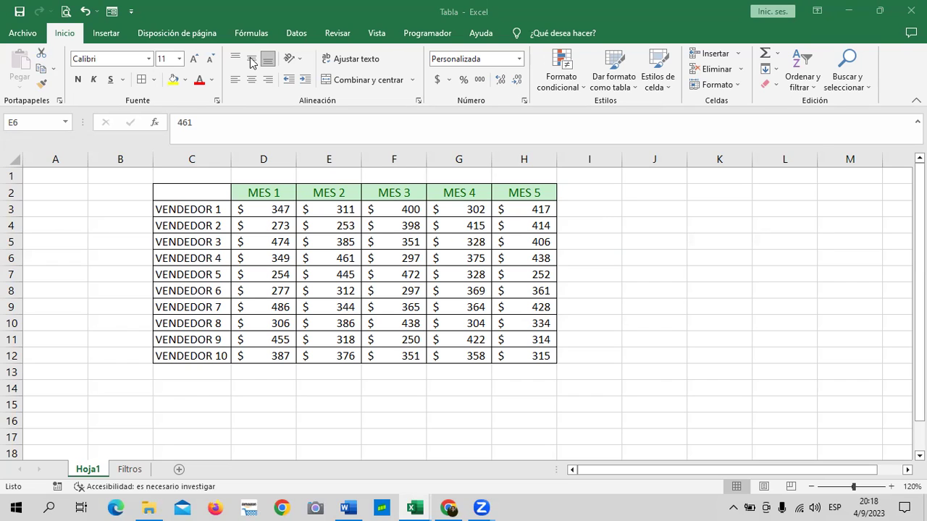
left_click(371, 252)
left_click(628, 273)
left_click(356, 258)
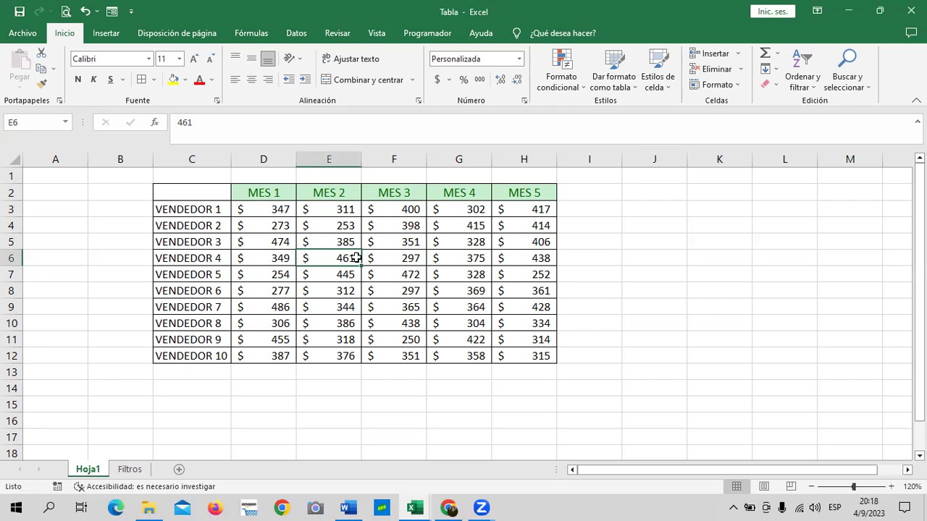
Insert a table over $C$2:$H$12 with 'La tabla tiene encabezados' checked.
left_click(106, 35)
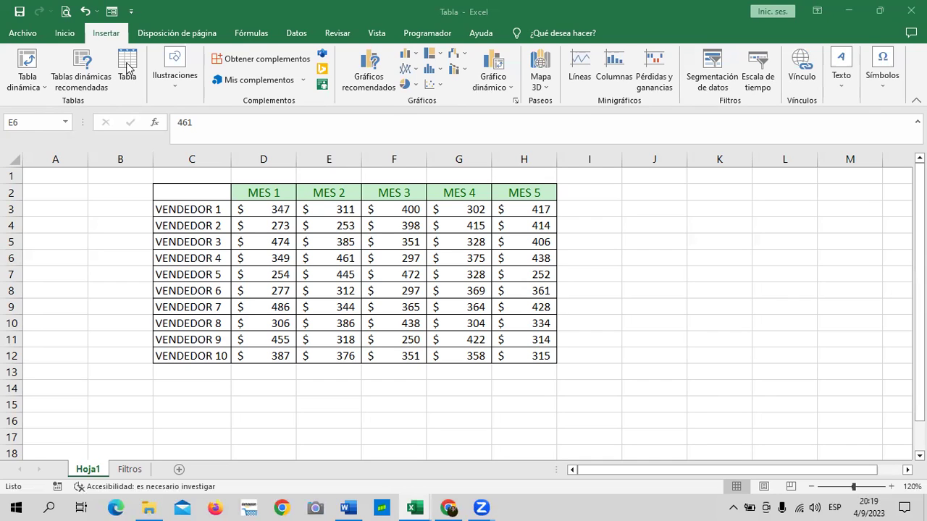
left_click(470, 240)
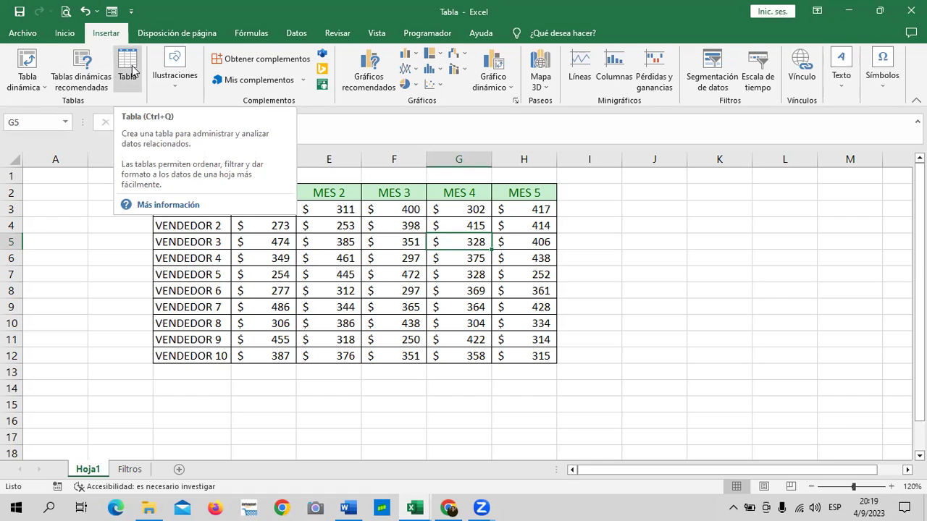
left_click(128, 71)
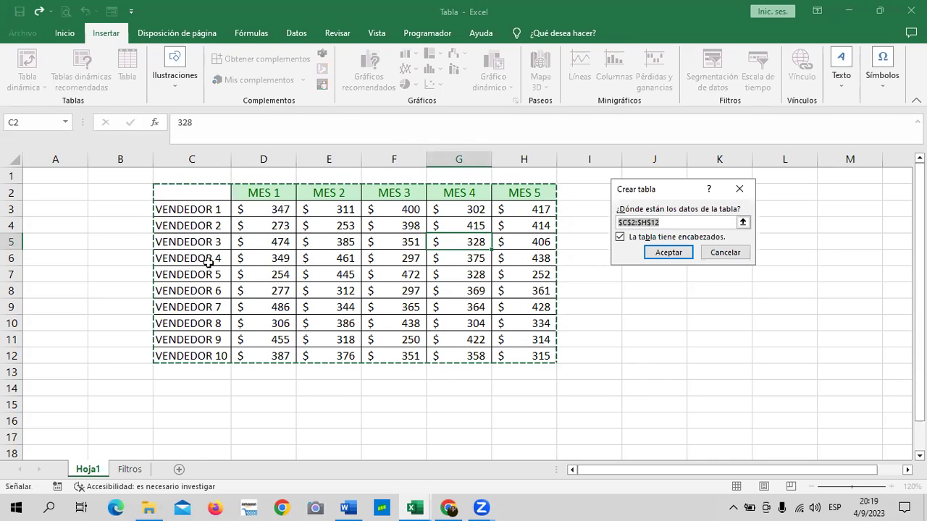
left_click(620, 238)
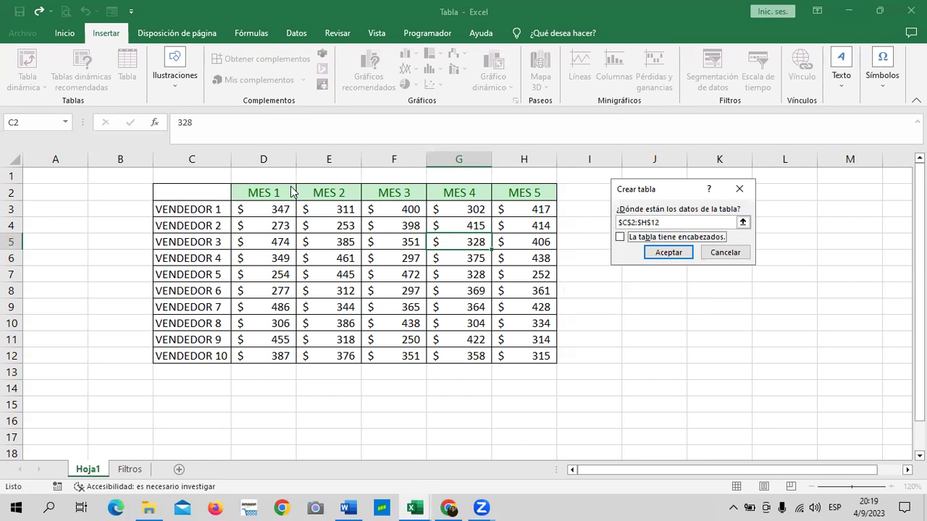
left_click(620, 237)
left_click(660, 252)
left_click(658, 246)
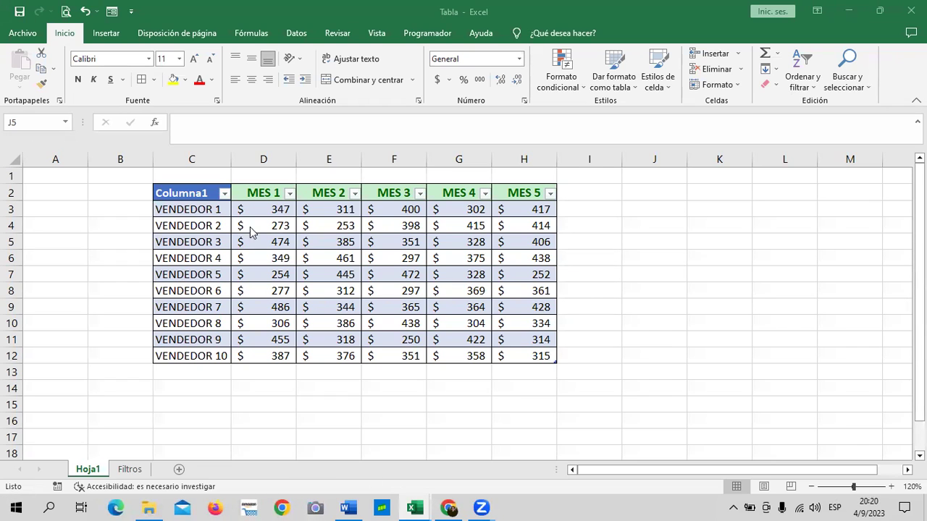
left_click(201, 193)
left_click(204, 192)
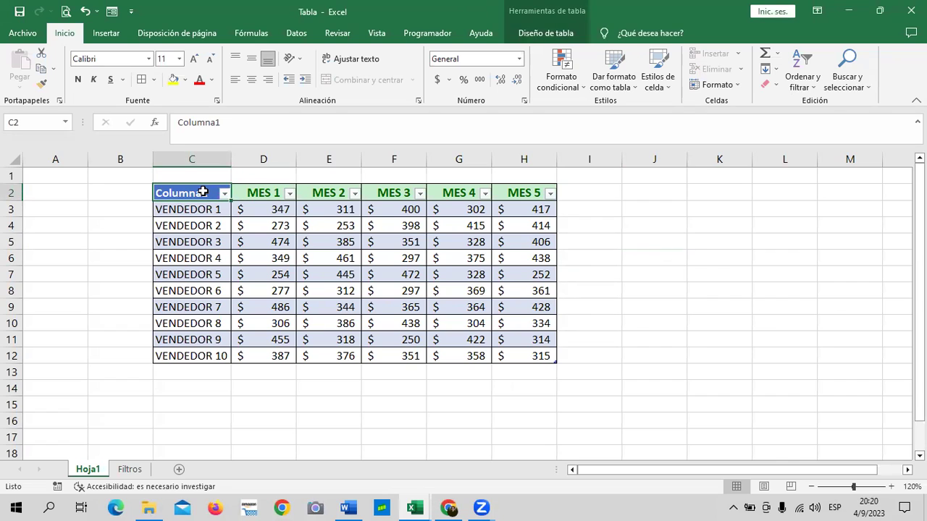
right_click(203, 192)
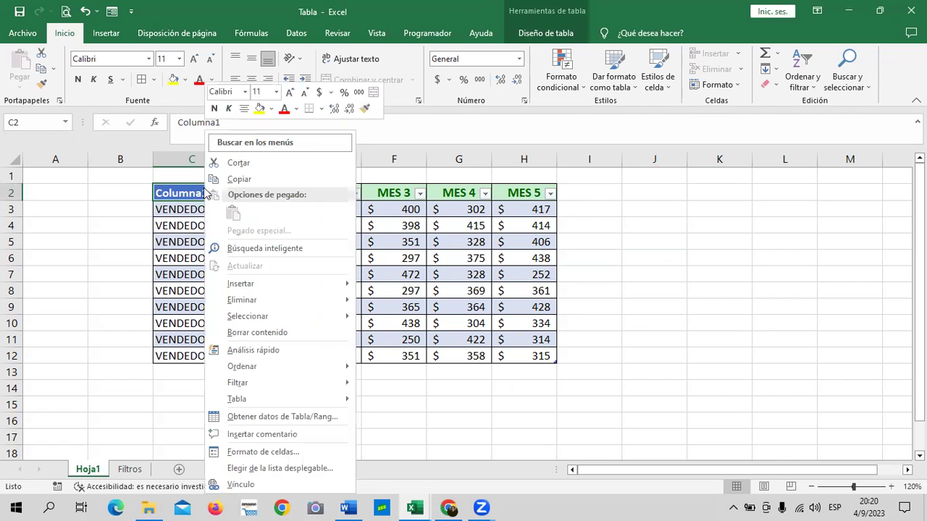
left_click(198, 191)
left_click(233, 123)
key("BackSpace")
key("BackSpace")
key("BackSpace")
key("BackSpace")
type("VENDEDORES")
key("Return")
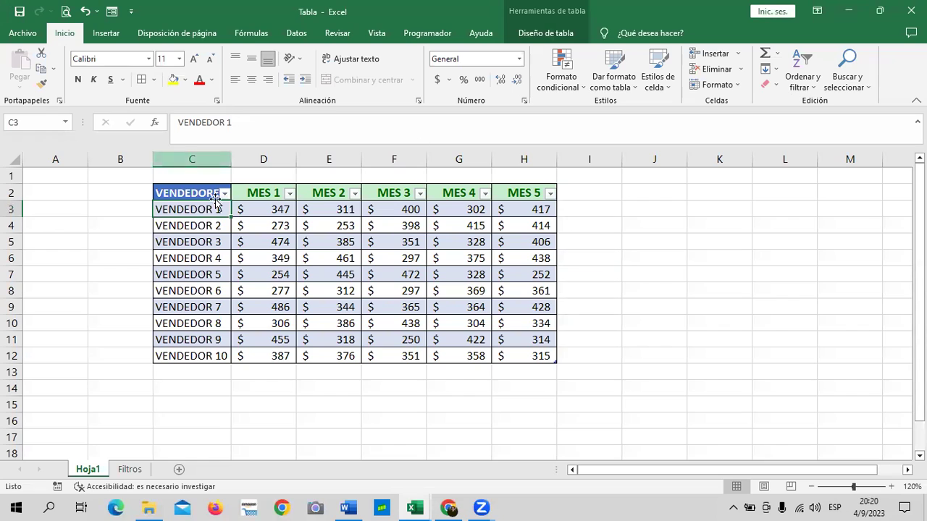
left_click(195, 194)
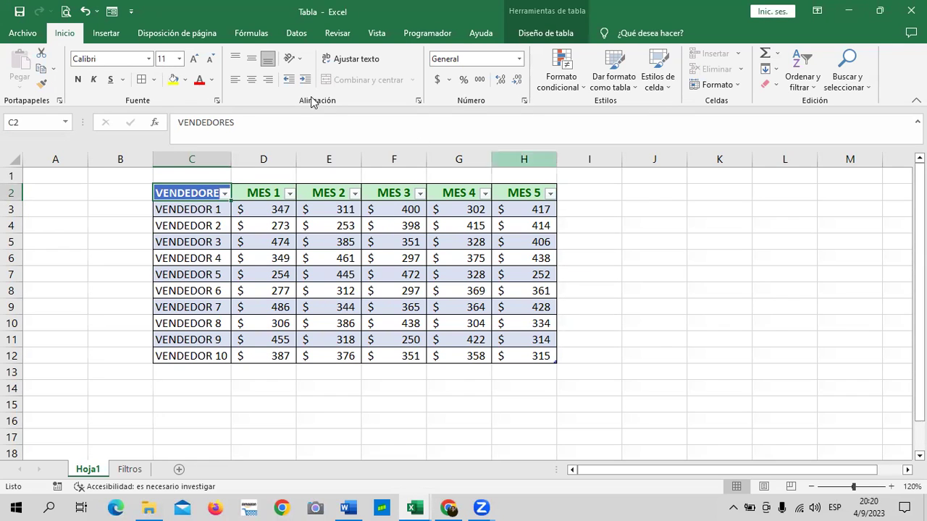
left_click(254, 121)
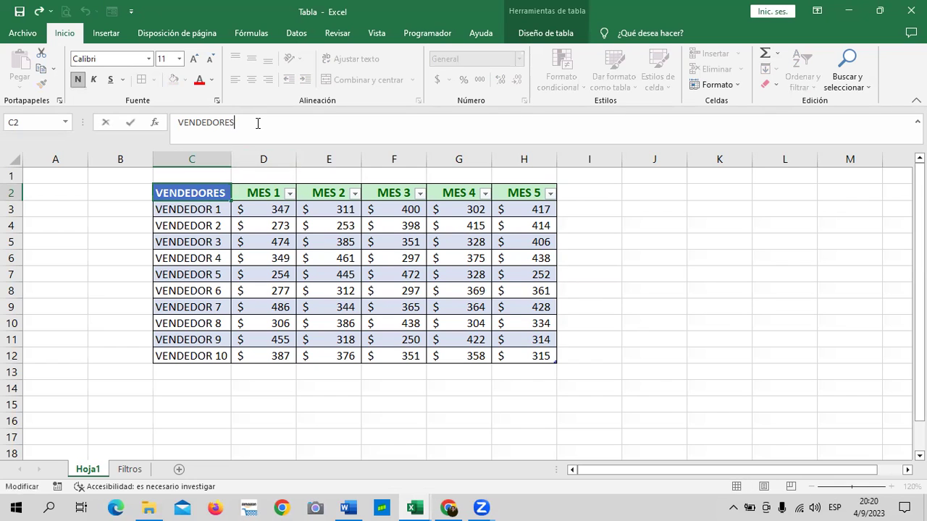
key("Return")
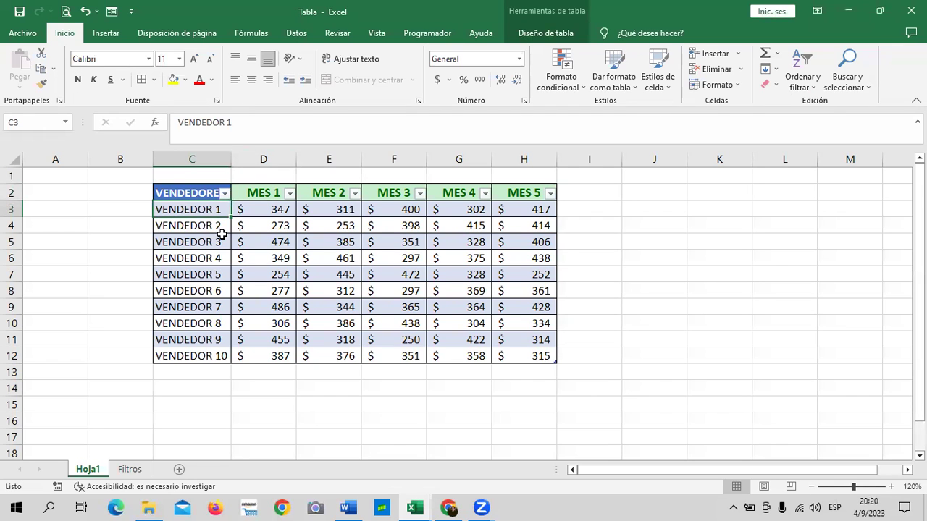
left_click(224, 193)
left_click(226, 195)
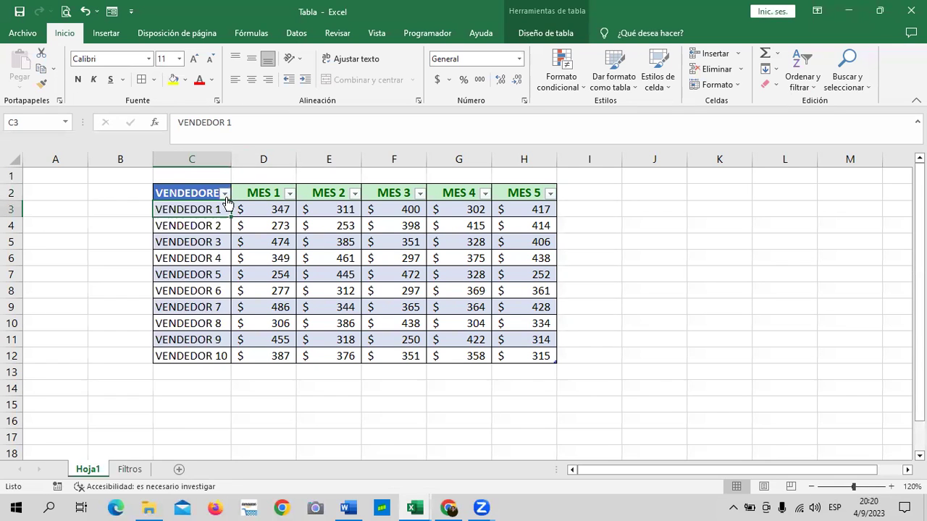
left_click(329, 255)
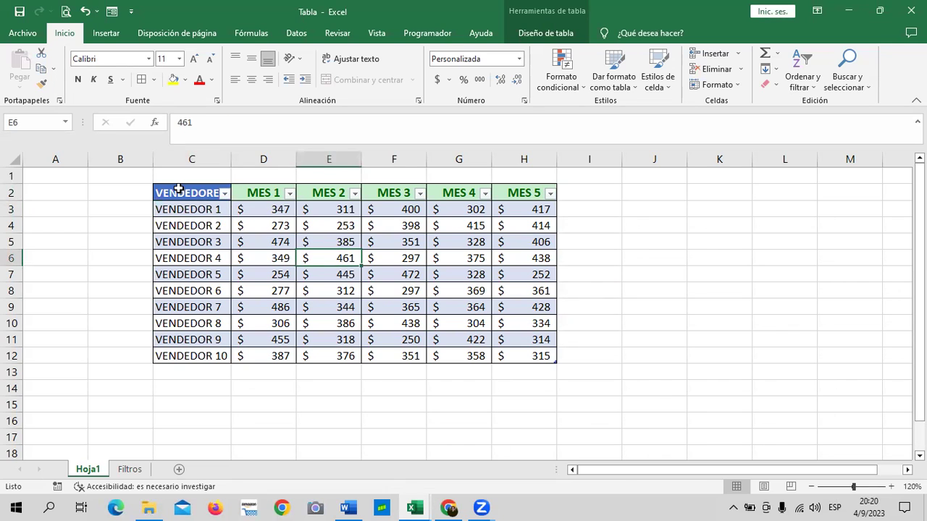
left_click(328, 243)
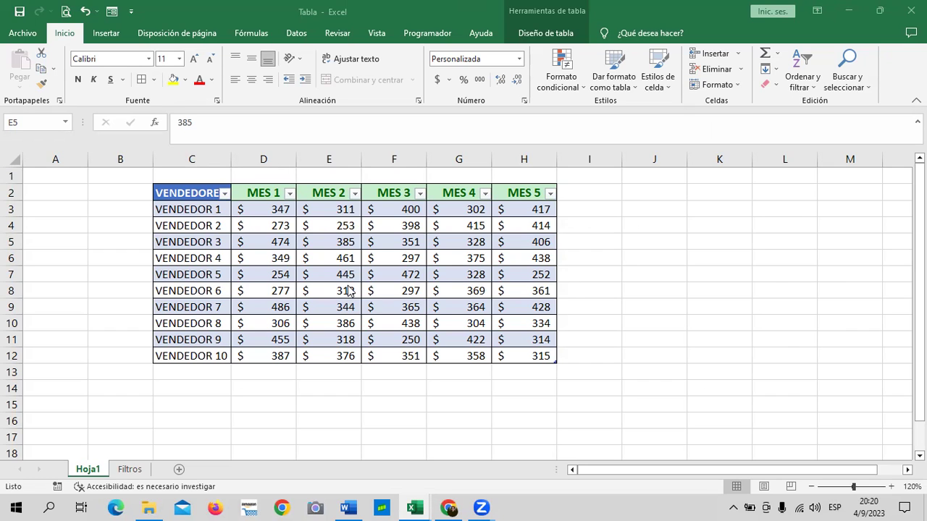
From Diseño de tabla, start converting the sales table to a normal range with Convertir en rango.
left_click(545, 28)
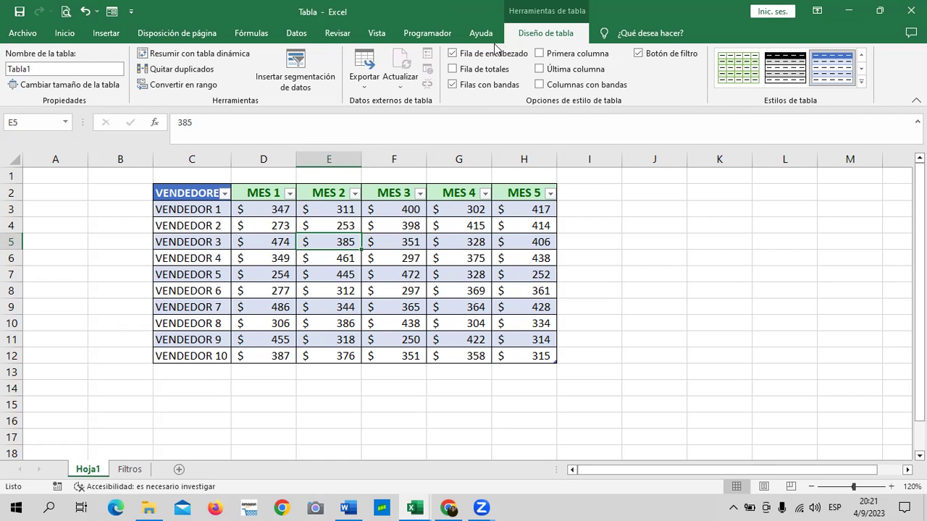
left_click(712, 282)
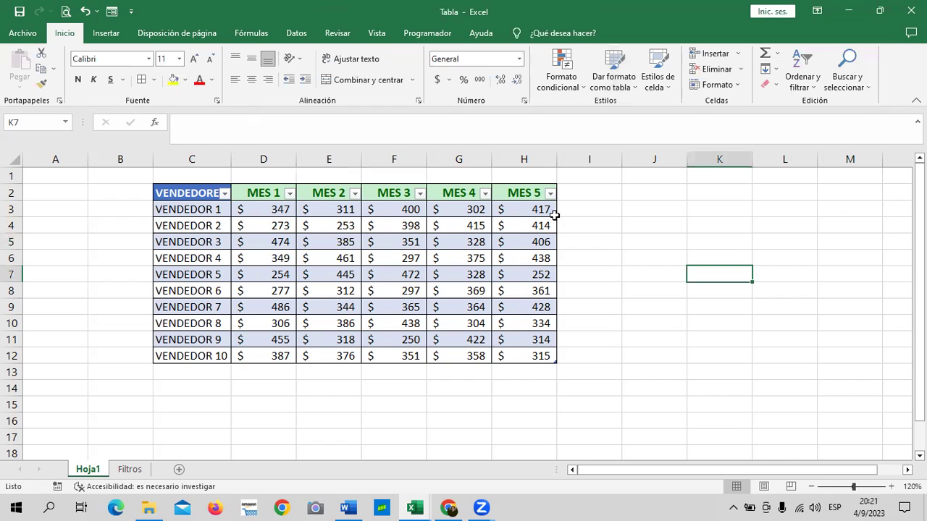
left_click(373, 245)
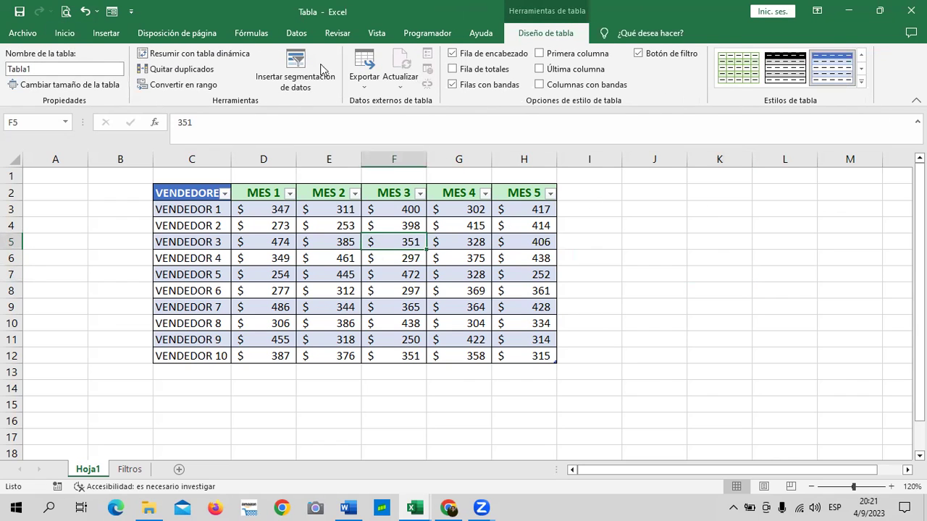
left_click(65, 33)
left_click(125, 36)
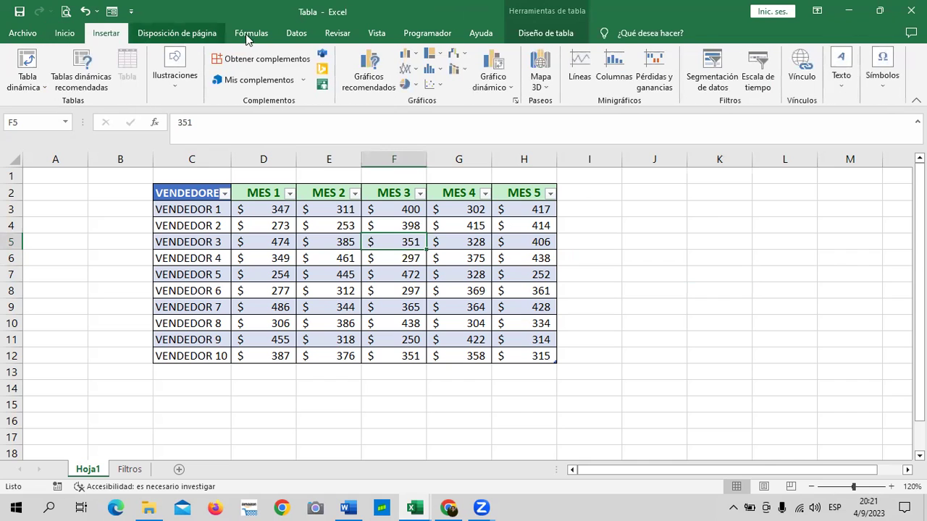
scroll(428, 34, "down", 1)
scroll(539, 36, "down", 2)
left_click(539, 36)
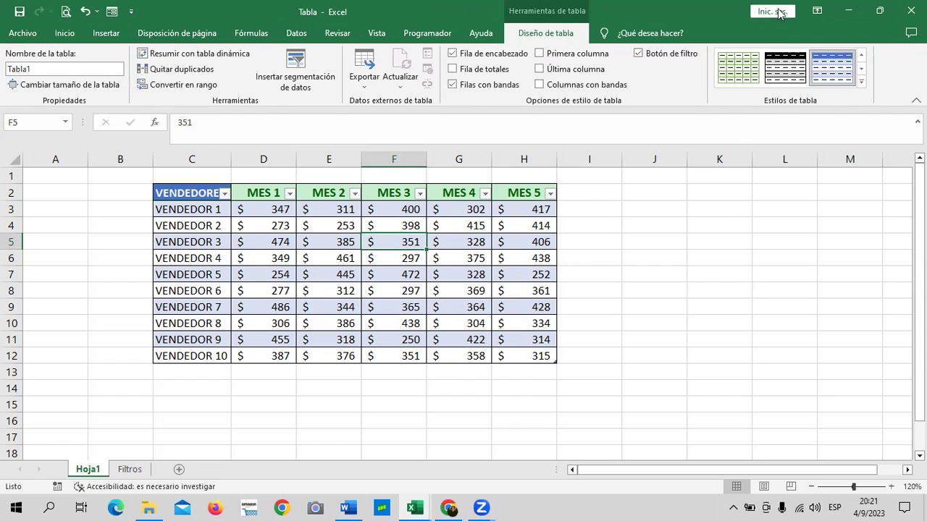
left_click(174, 89)
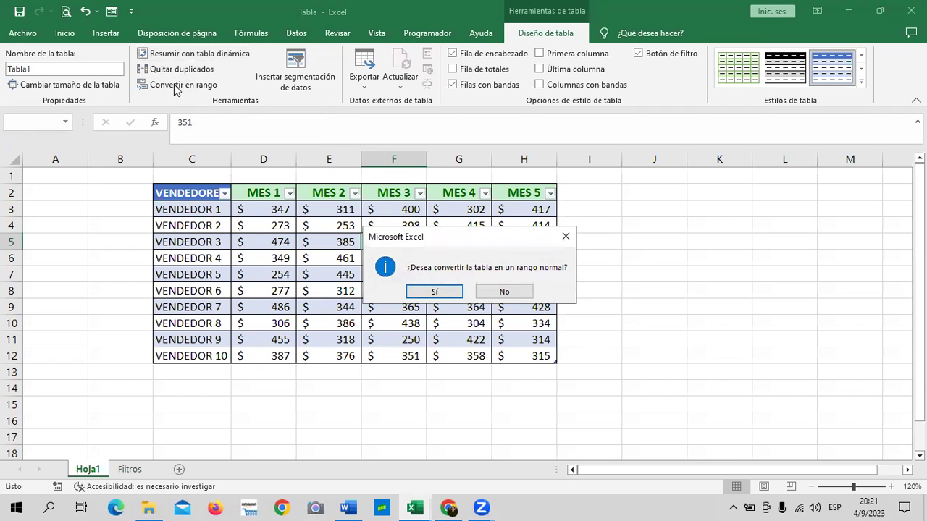
Confirm the conversion to a normal range, then check the VENDEDOR 1, MES 2 and MES 3 cells.
left_click(434, 292)
left_click(603, 271)
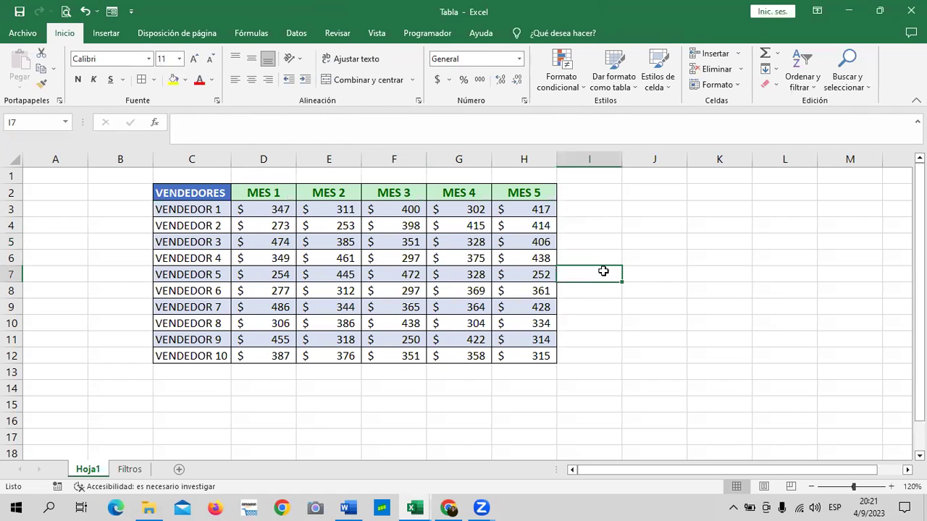
left_click(409, 257)
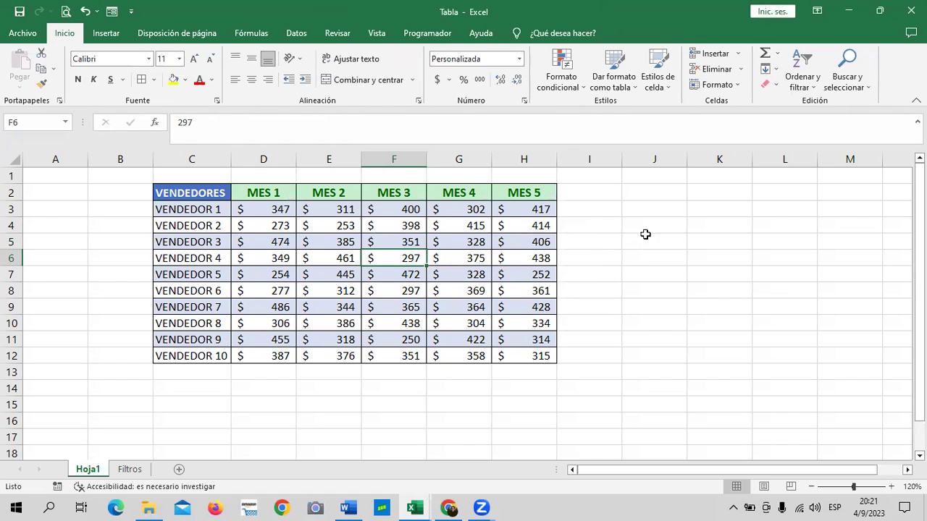
left_click(311, 258)
left_click(217, 210)
left_click(439, 307)
Check MES 2 and MES 4 values 415, 386, 369, 302, 385 and 375 in the plain range.
left_click(482, 226)
left_click(341, 323)
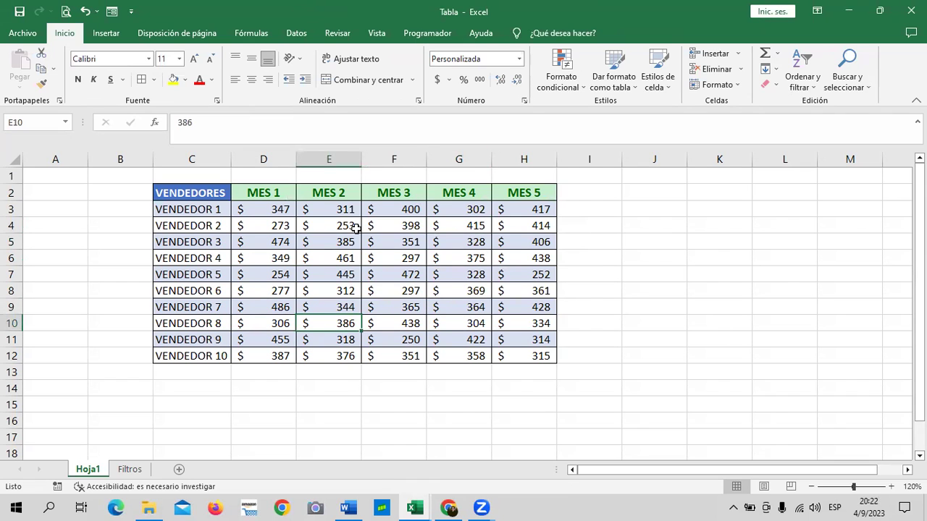
left_click(472, 293)
left_click(475, 213)
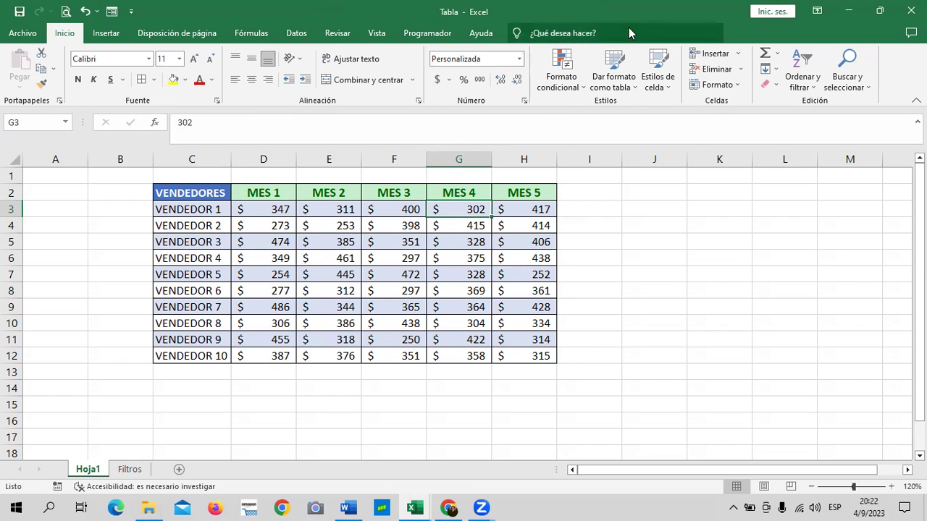
left_click(337, 246)
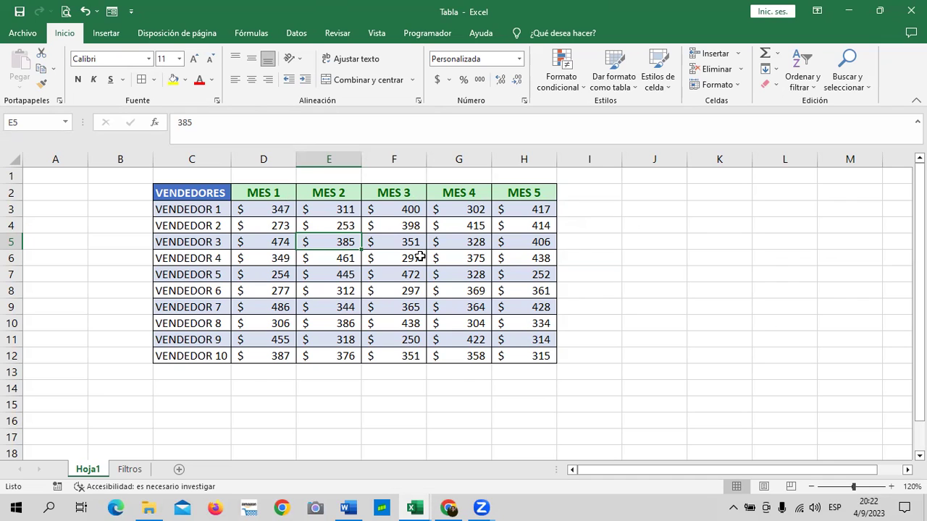
left_click(449, 255)
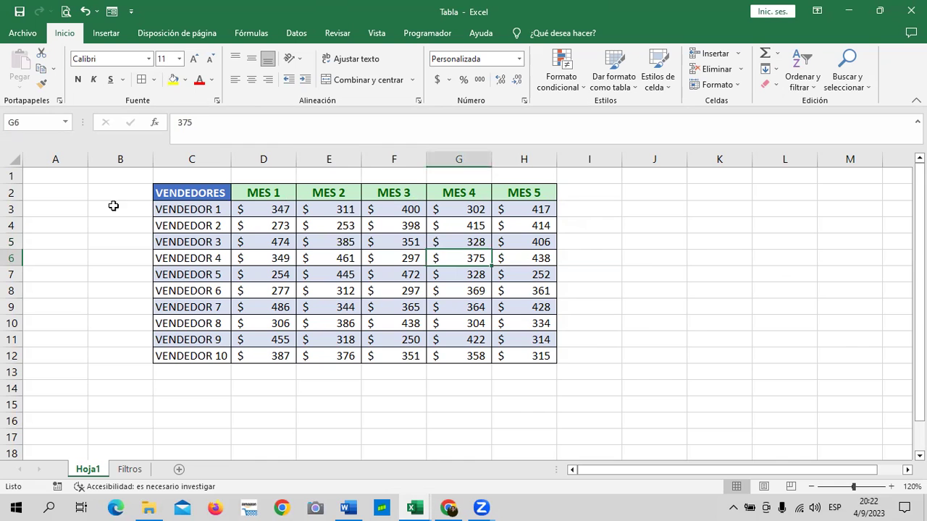
Apply the Normal cell style to C2:H12, stripping fills, borders and dollar formatting.
left_click_drag(176, 193, 539, 356)
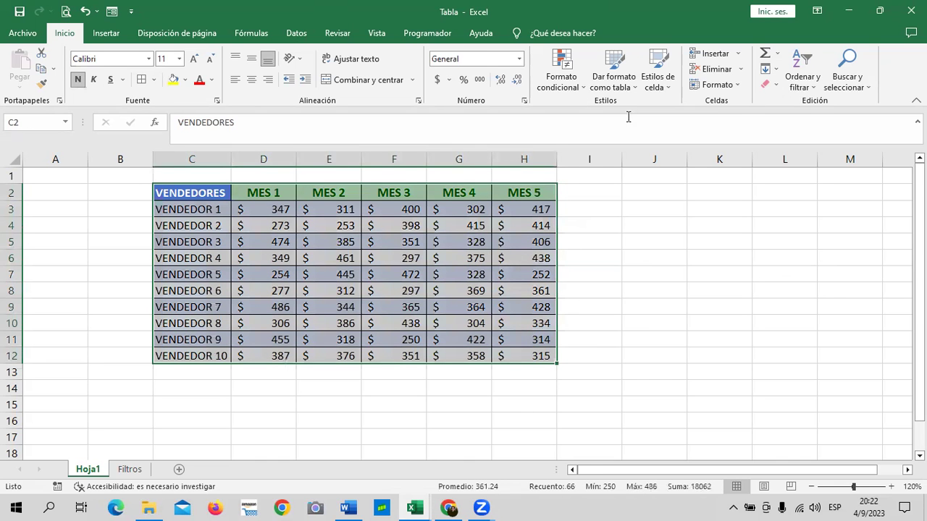
left_click(662, 81)
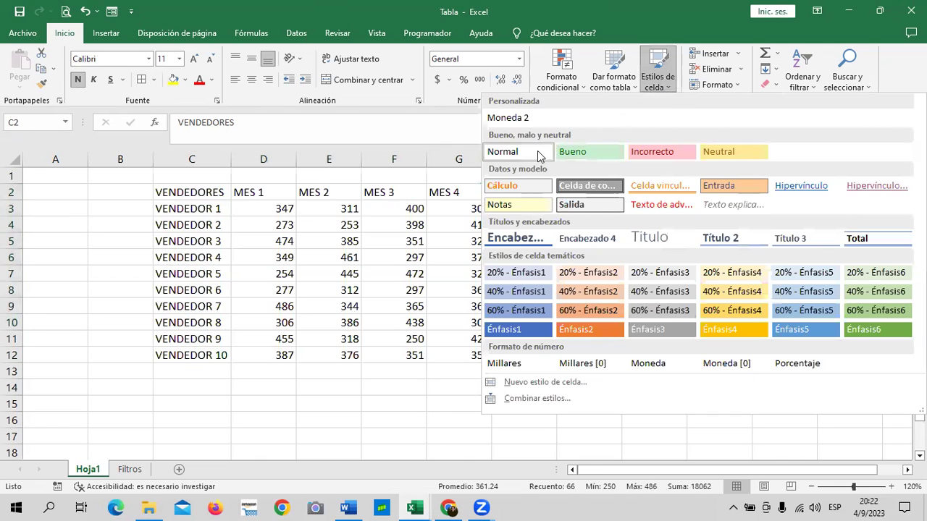
left_click(537, 154)
left_click(630, 276)
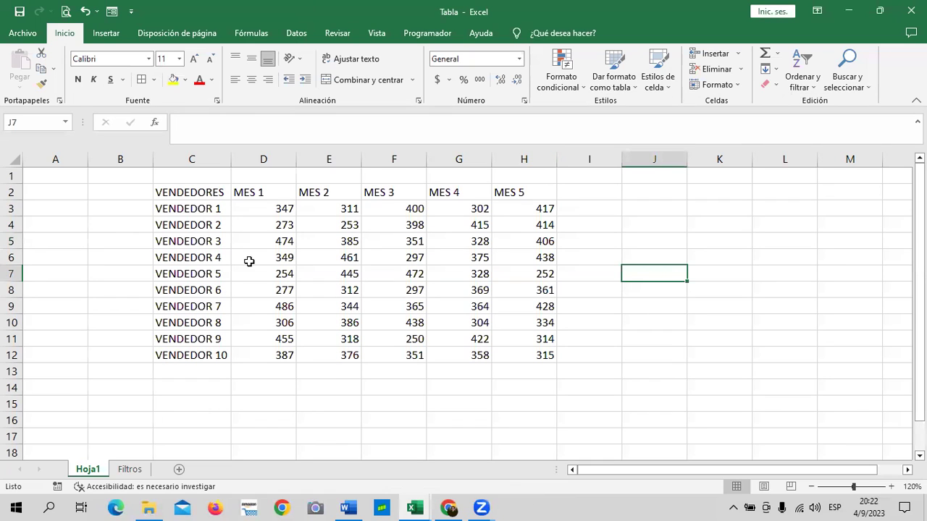
left_click(211, 192)
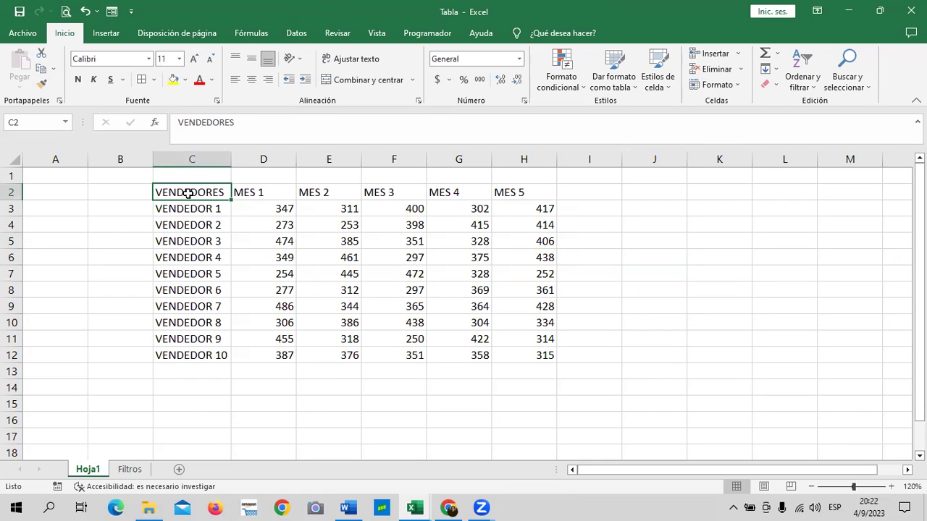
Centre the VENDEDORES and MES 1–5 header labels in C2:H2.
left_click_drag(219, 192, 505, 184)
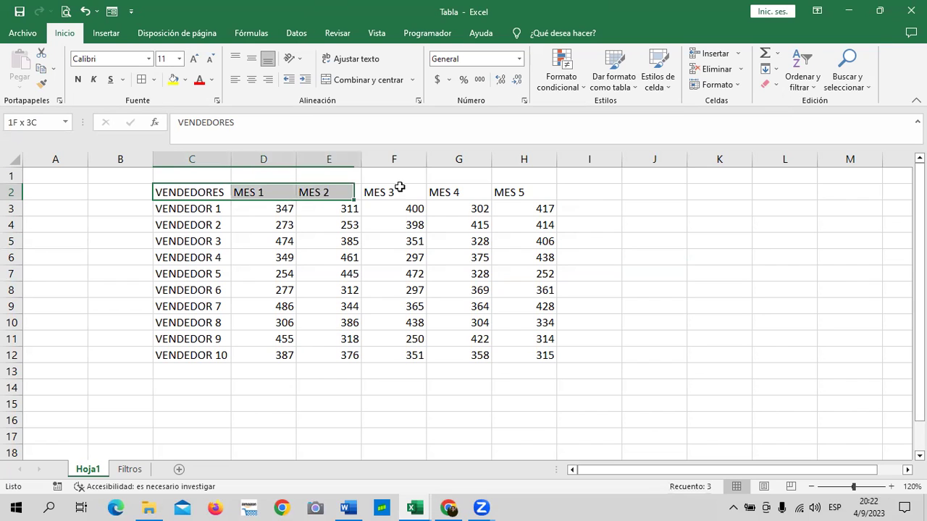
left_click(253, 81)
left_click(639, 309)
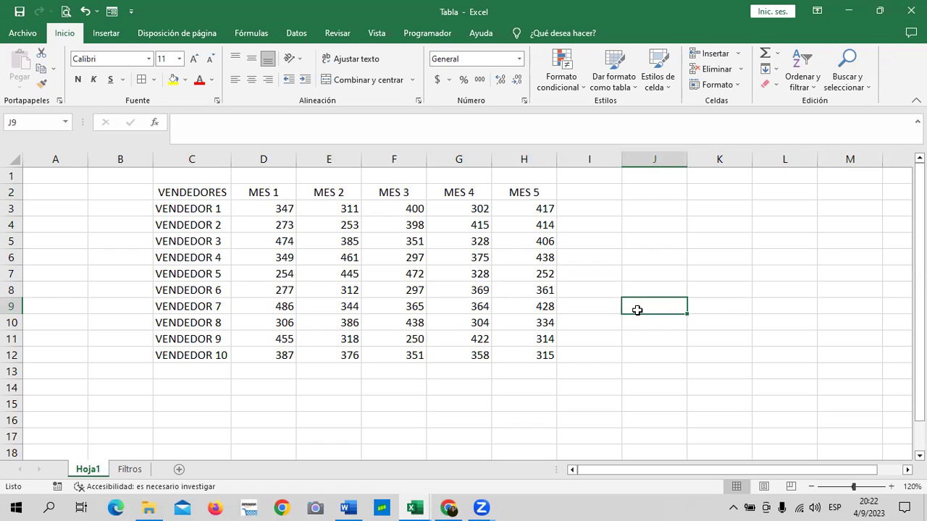
Check the plain grid values 351, 461, 297 and 398.
left_click(367, 242)
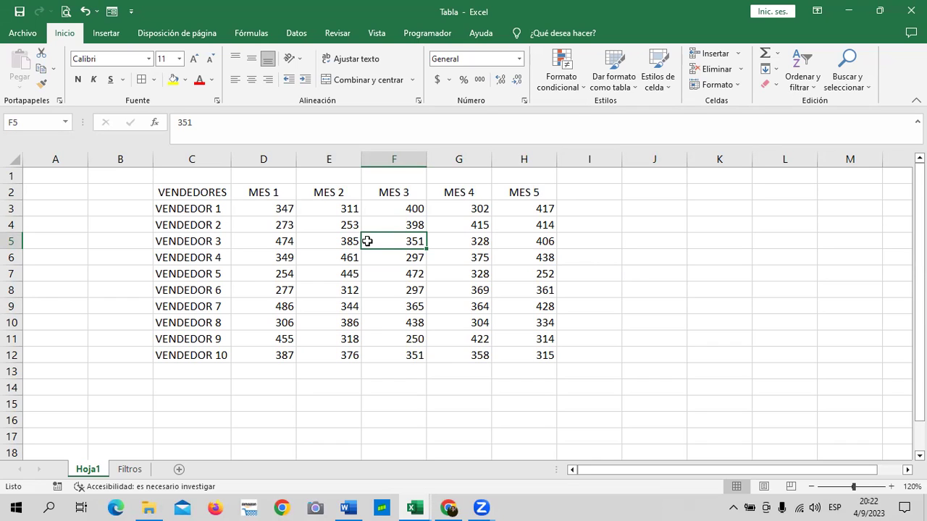
left_click(659, 287)
left_click(359, 257)
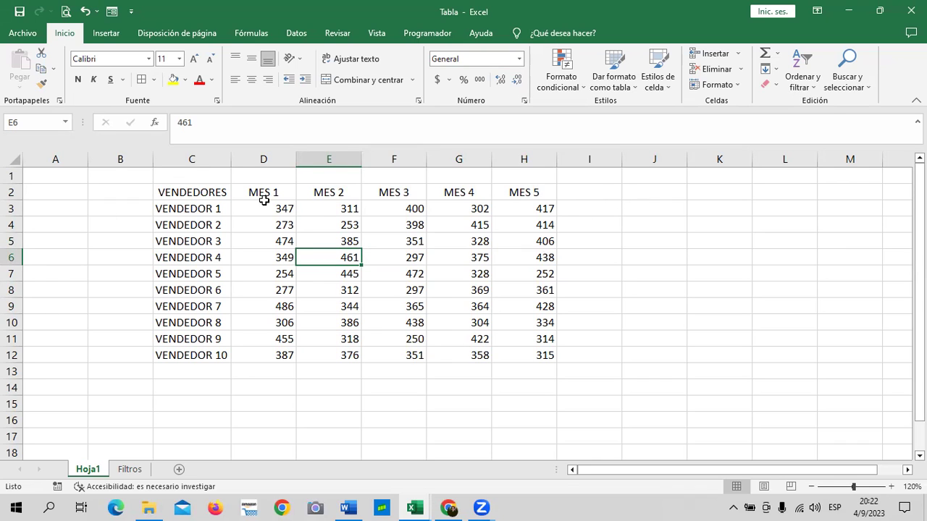
left_click(641, 250)
left_click(413, 290)
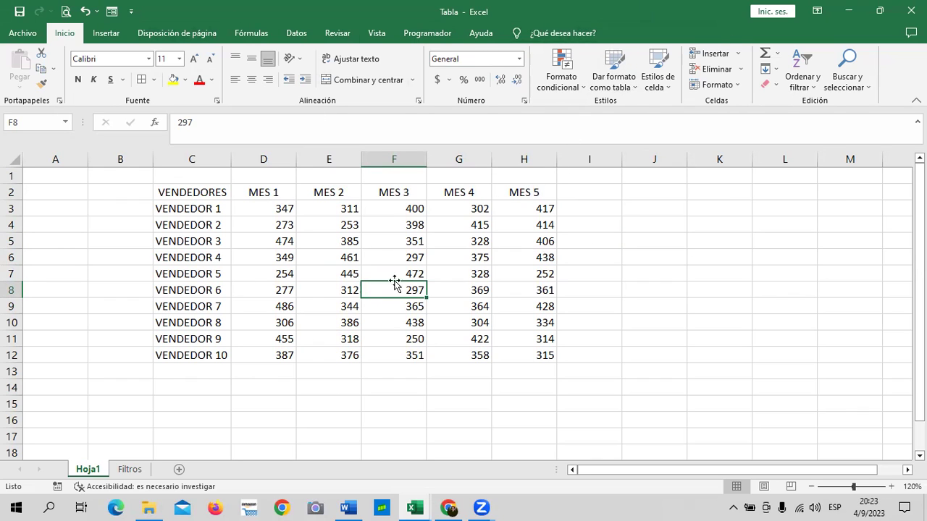
left_click(401, 223)
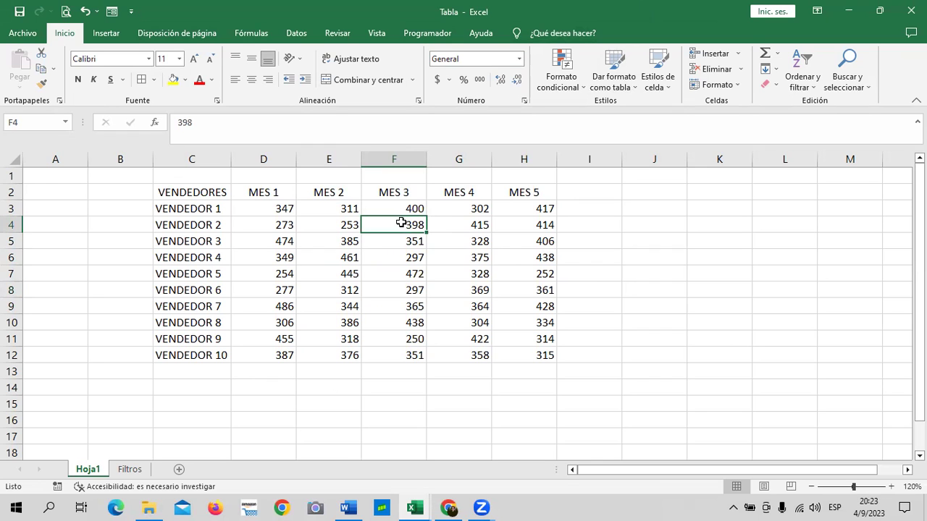
Turn $C$2:$H$12 into a table with headers, creating Tabla2.
left_click(104, 34)
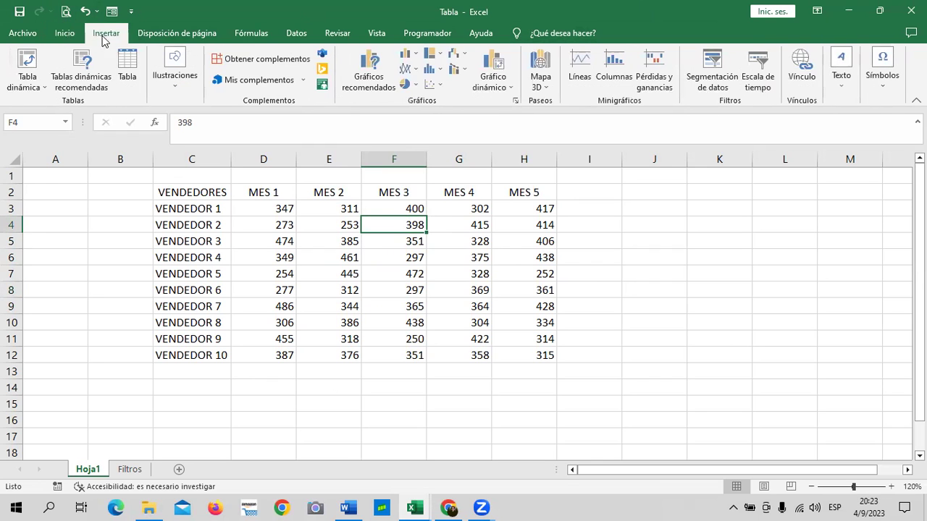
left_click(127, 69)
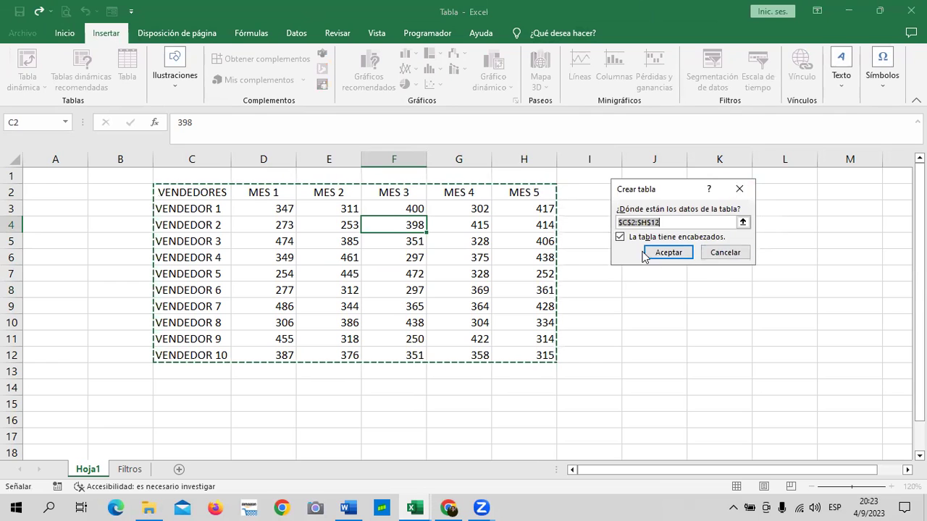
left_click(674, 253)
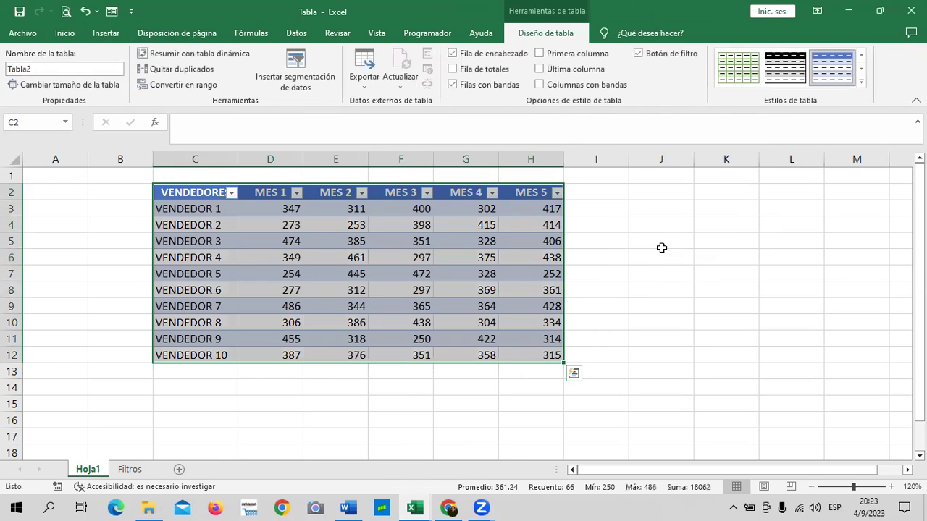
left_click(691, 279)
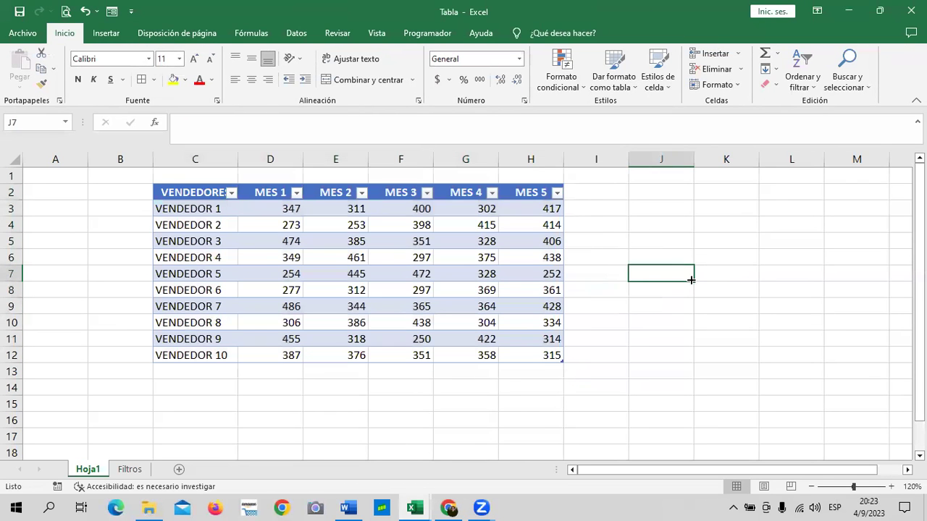
Inspect Tabla2 cells: VENDEDOR 10, the VENDEDORES header and MES 2 value 385.
left_click(410, 262)
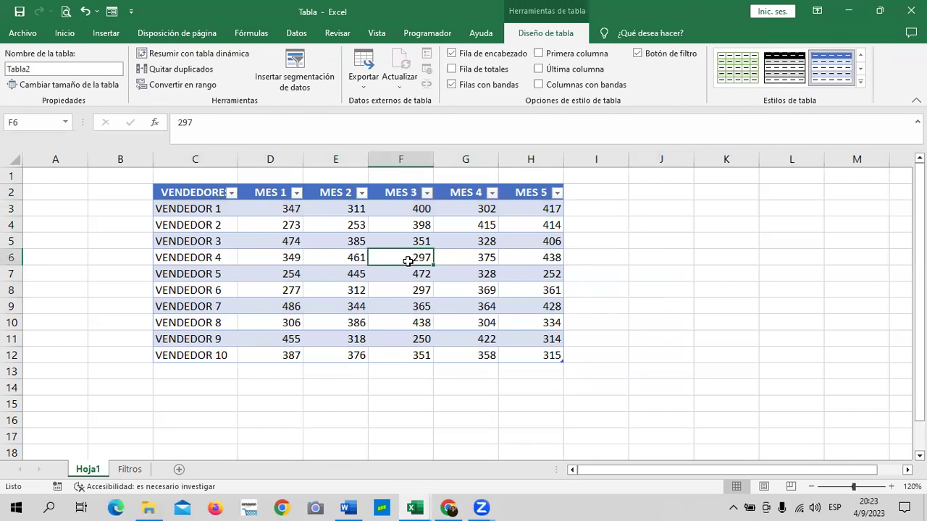
left_click(220, 355)
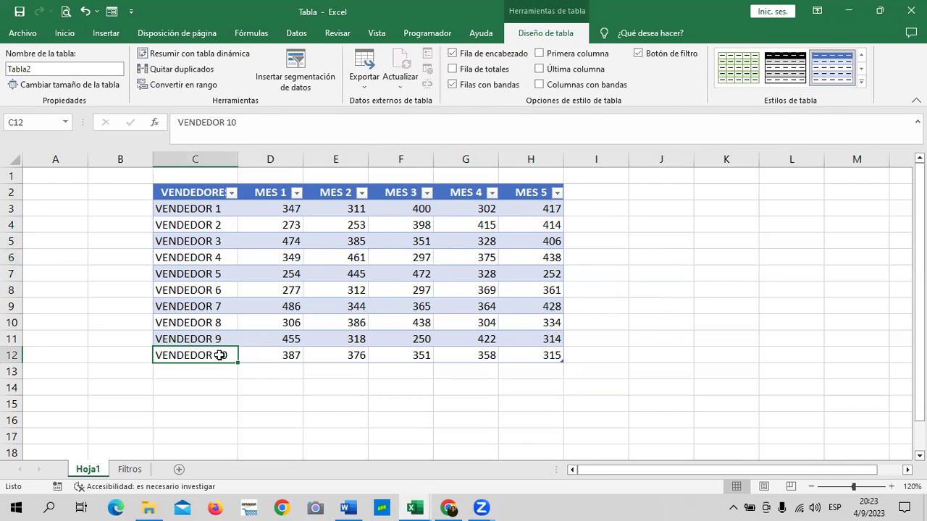
left_click(209, 195)
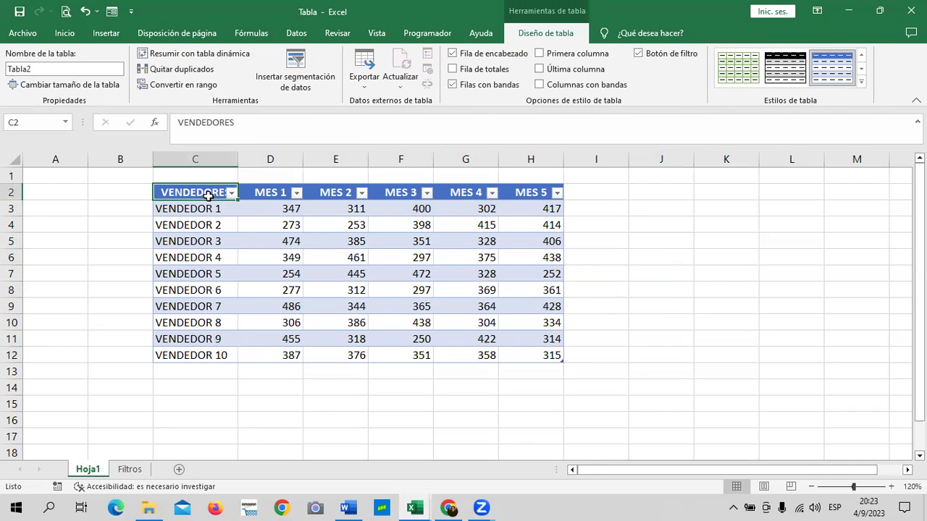
left_click(349, 239)
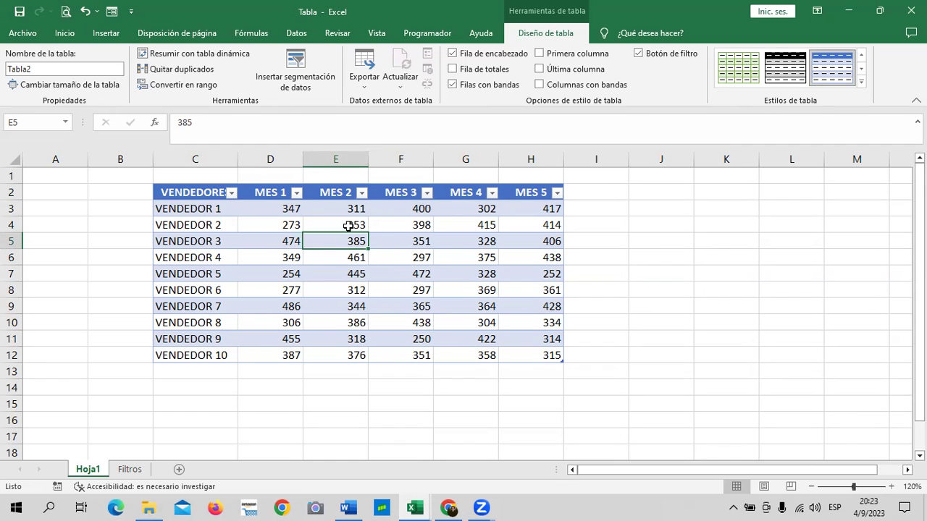
Apply a gray-banded Medio table style to the sales table.
left_click(861, 81)
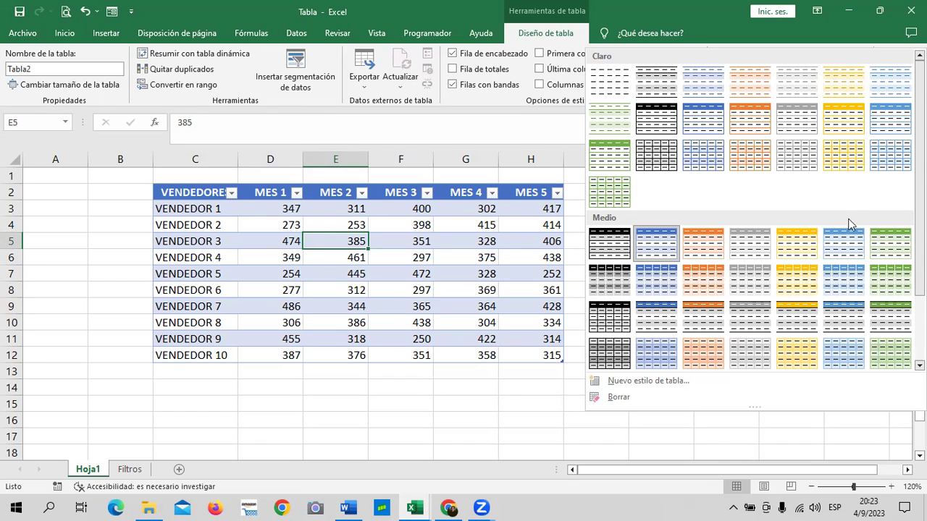
scroll(800, 304, "down", 3)
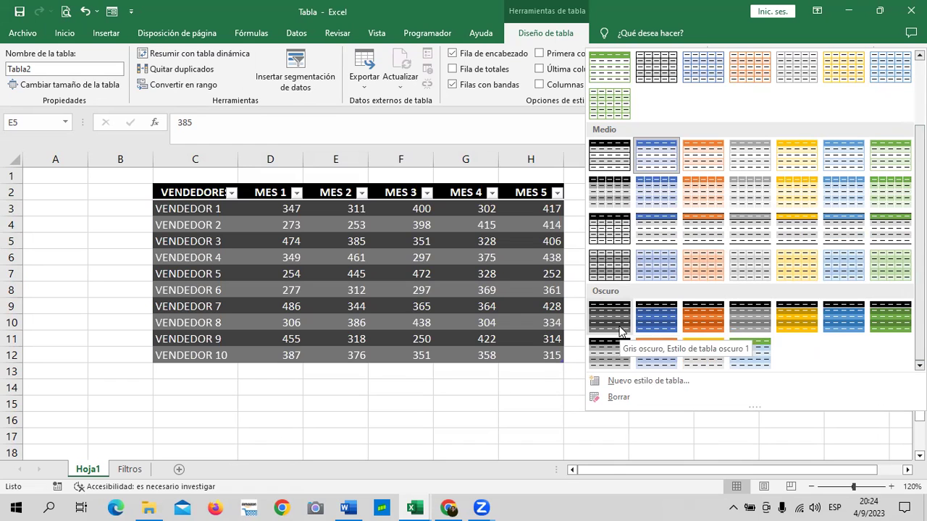
left_click(611, 268)
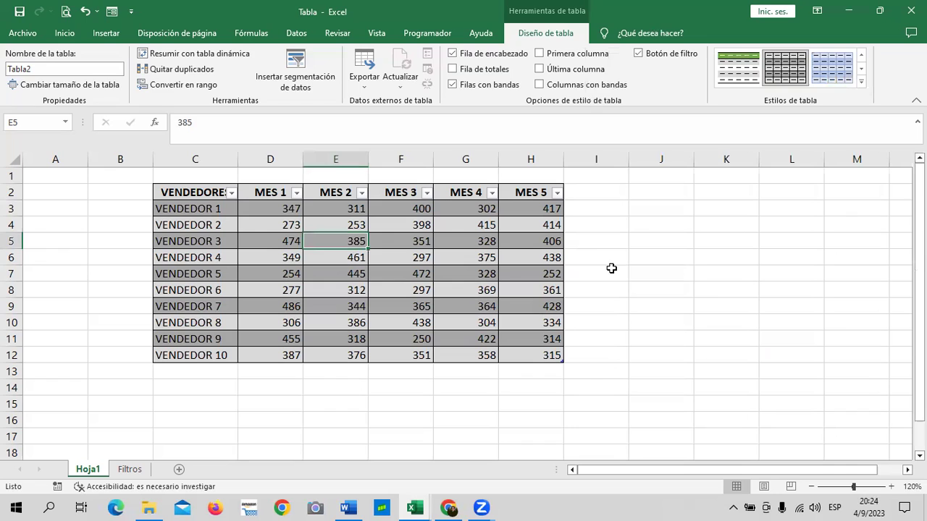
left_click(704, 275)
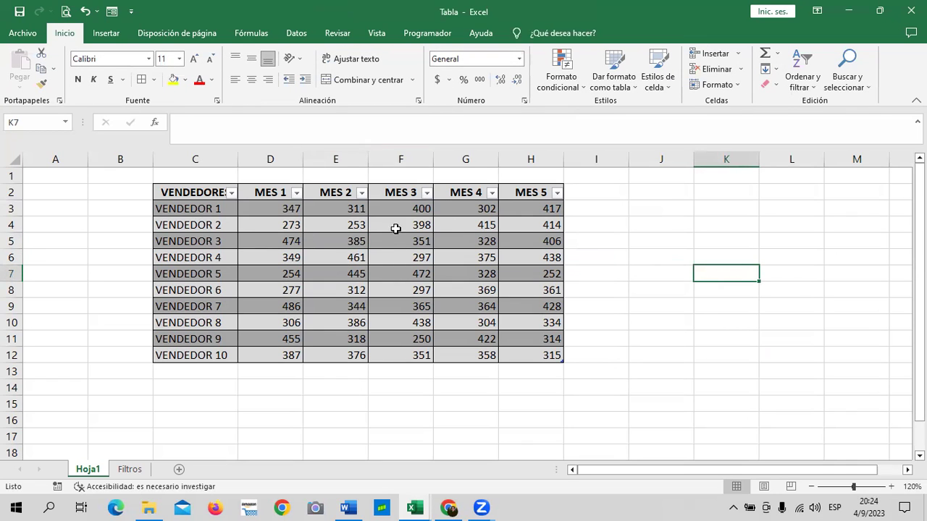
Restyle the table with the black-header bordered style, apparently Estilo de tabla medio 15.
left_click(402, 257)
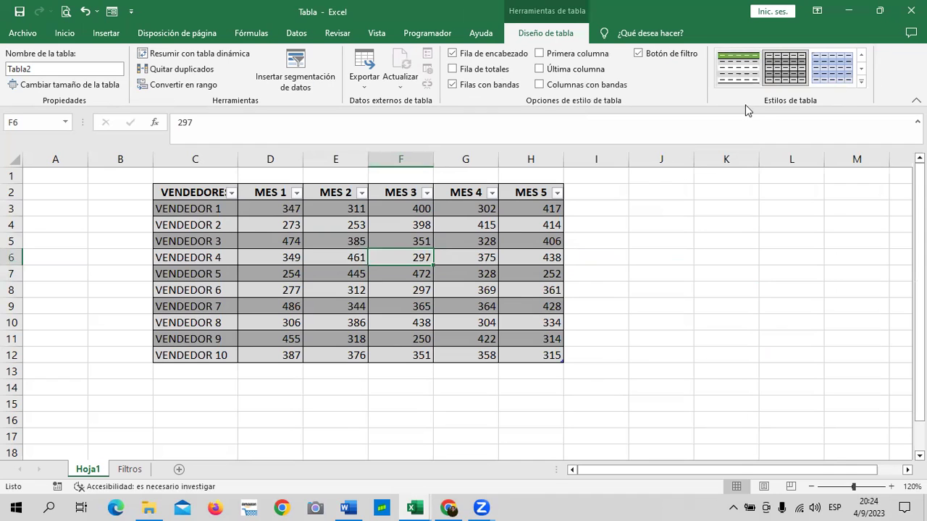
left_click(861, 81)
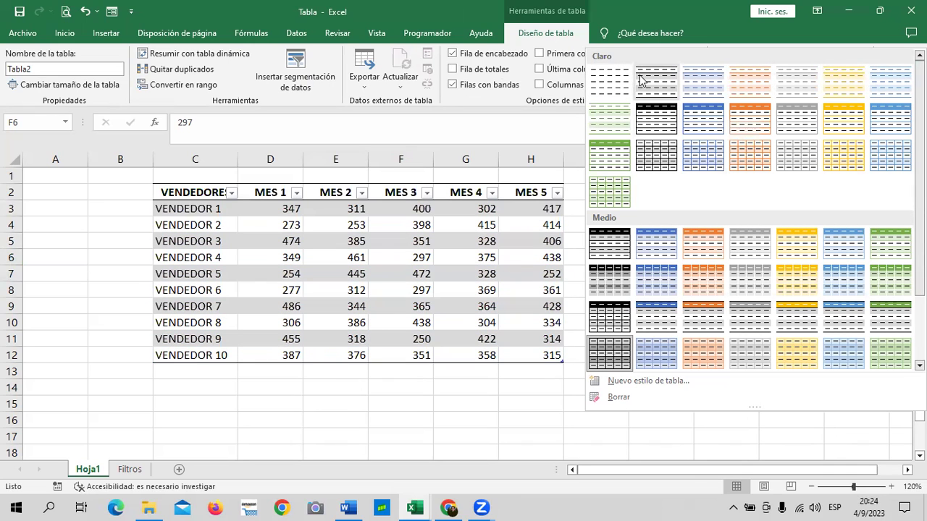
scroll(612, 258, "down", 2)
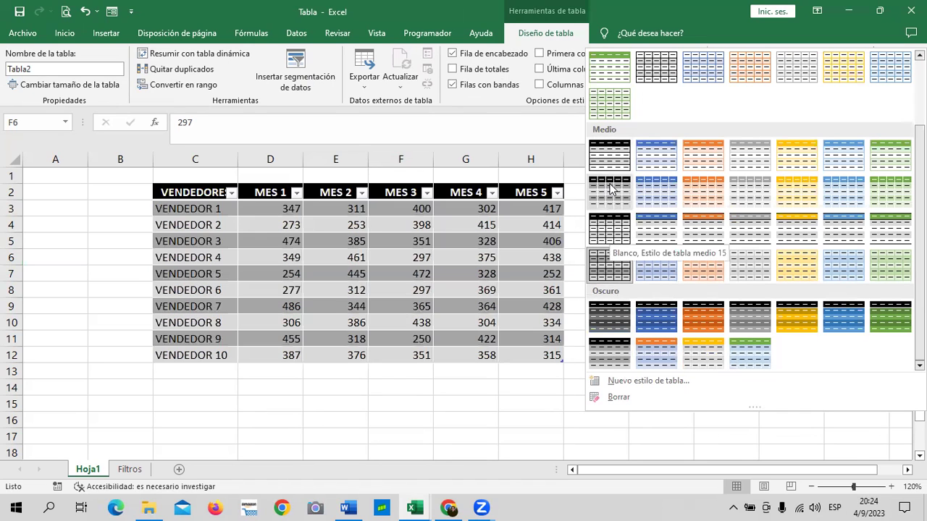
left_click(609, 228)
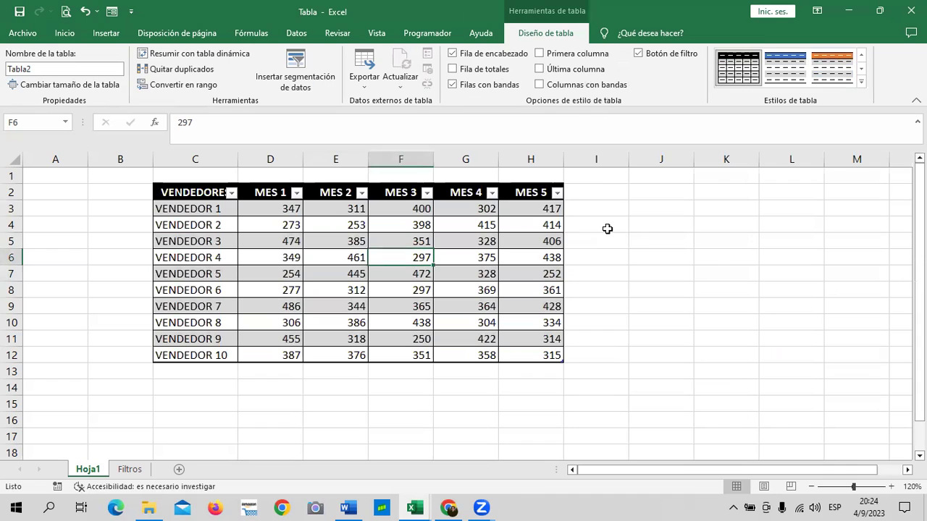
left_click(652, 257)
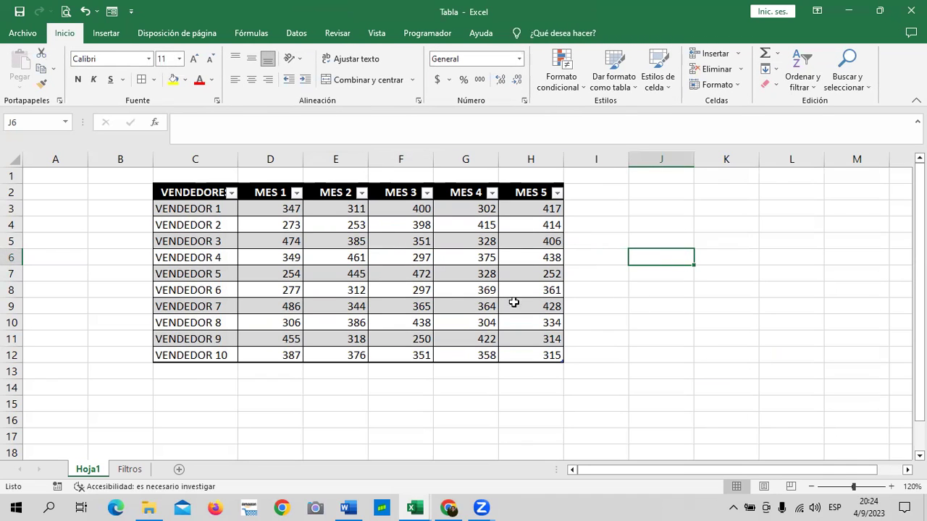
left_click(407, 268)
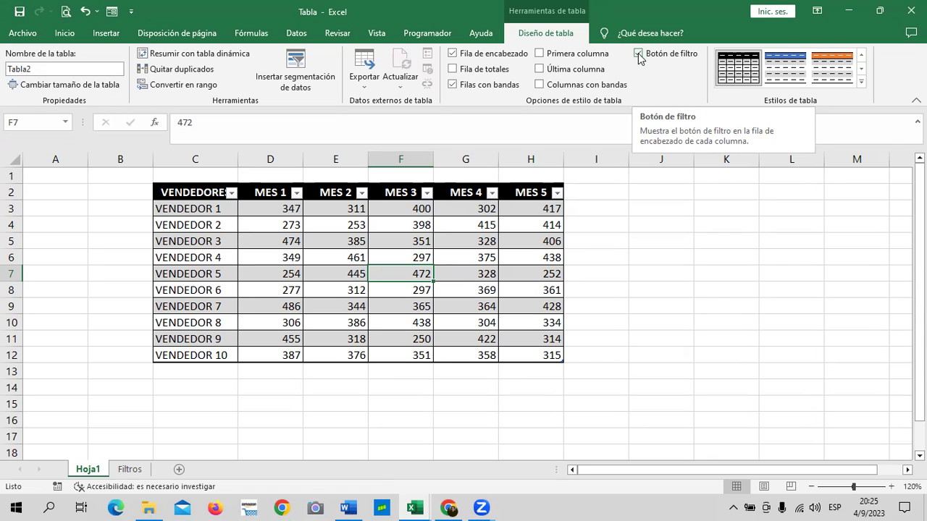
left_click(638, 55)
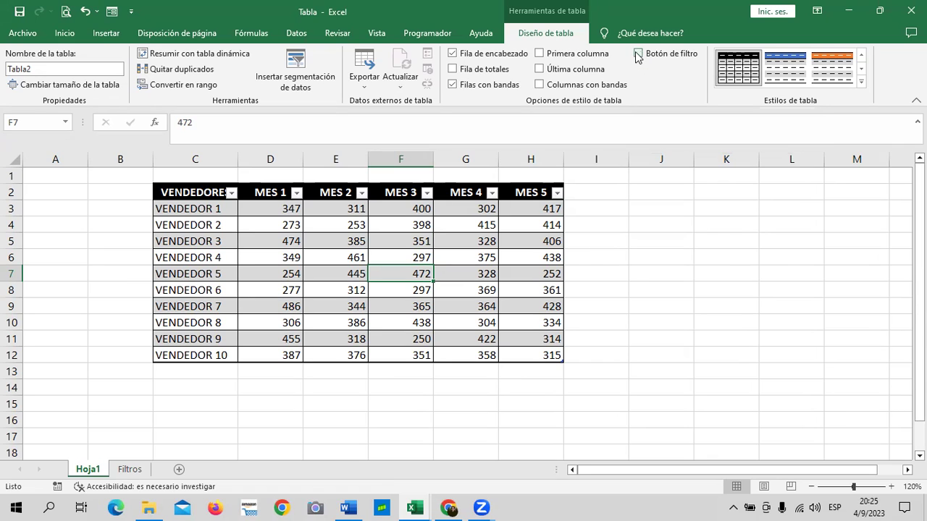
left_click(397, 250)
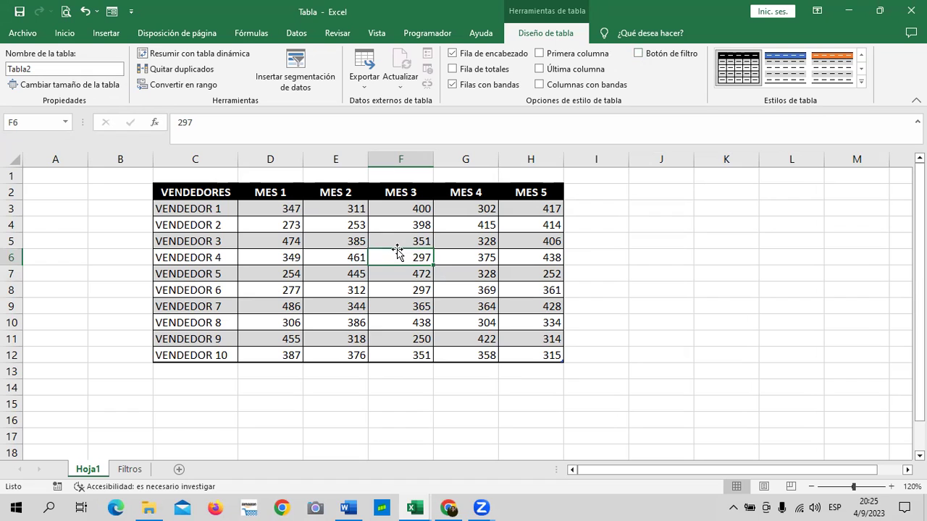
left_click(651, 288)
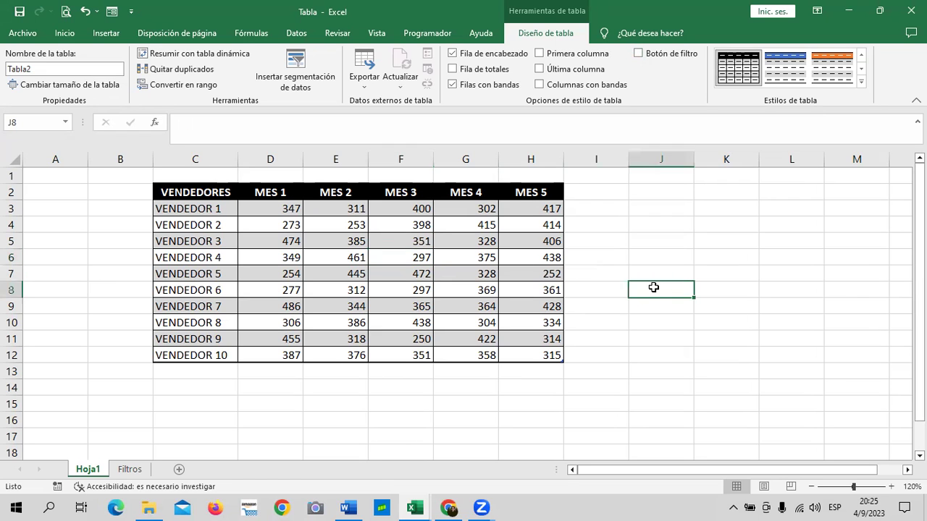
left_click(420, 307)
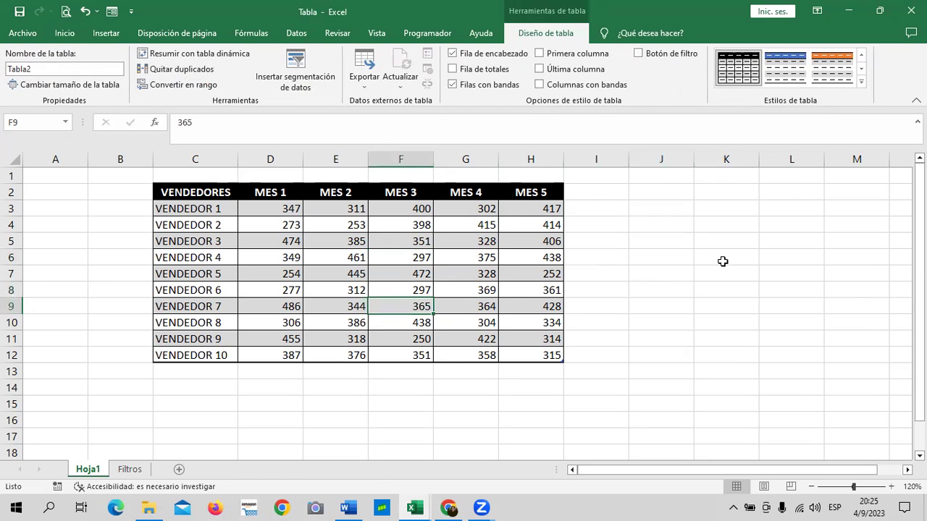
left_click(446, 275)
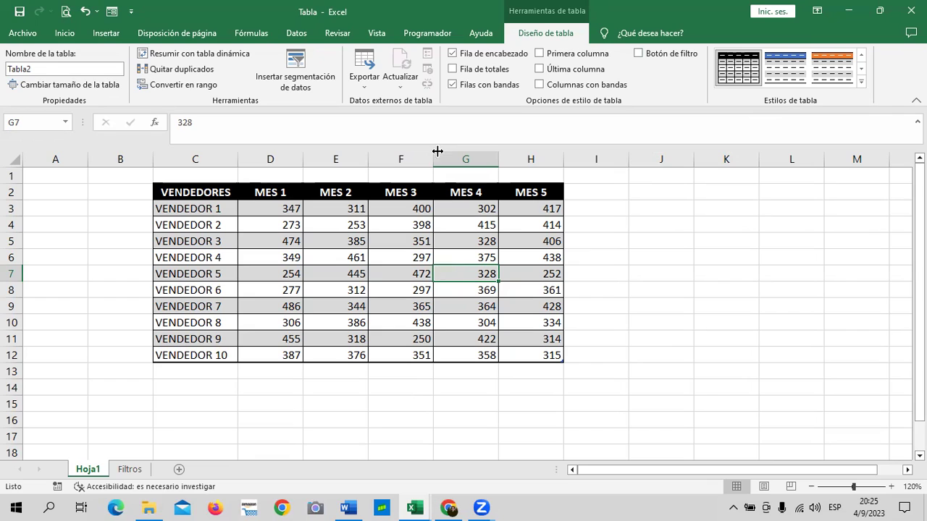
left_click(638, 55)
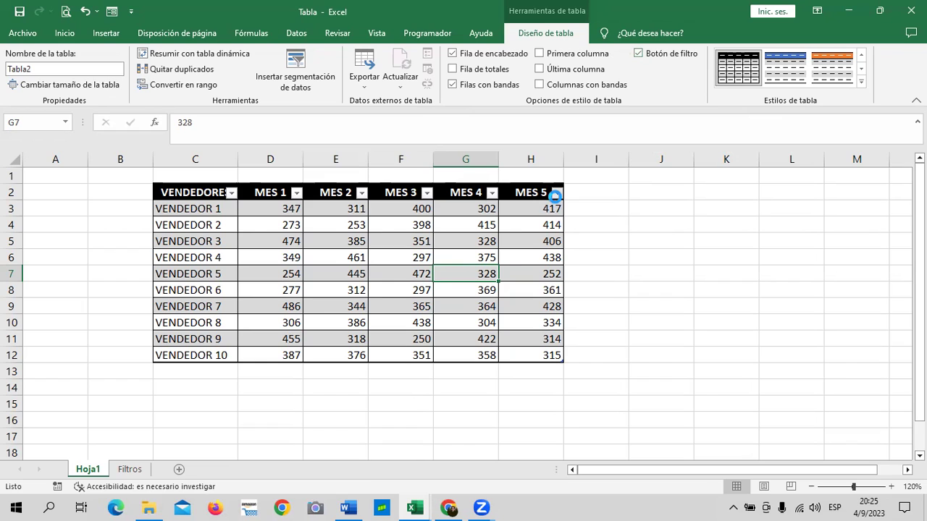
Filter the VENDEDORES column to show only VENDEDOR 3.
left_click(555, 194)
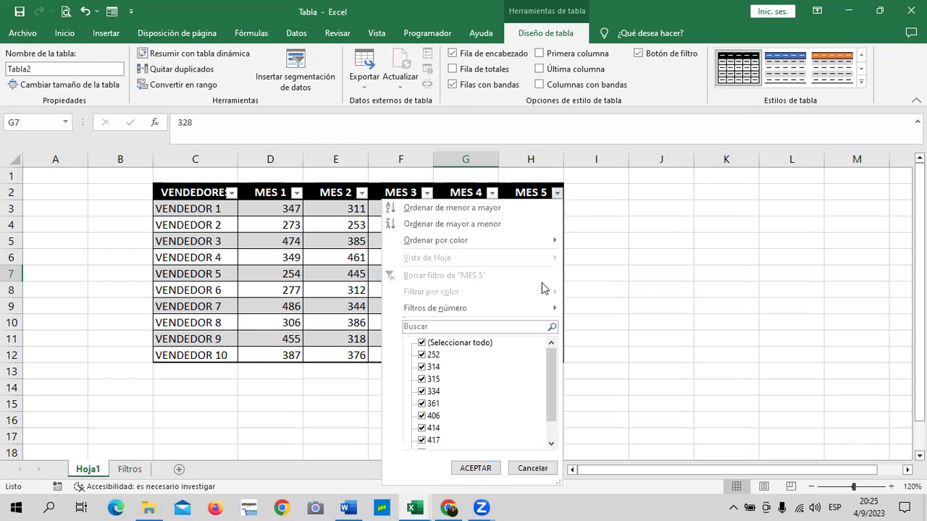
left_click(475, 467)
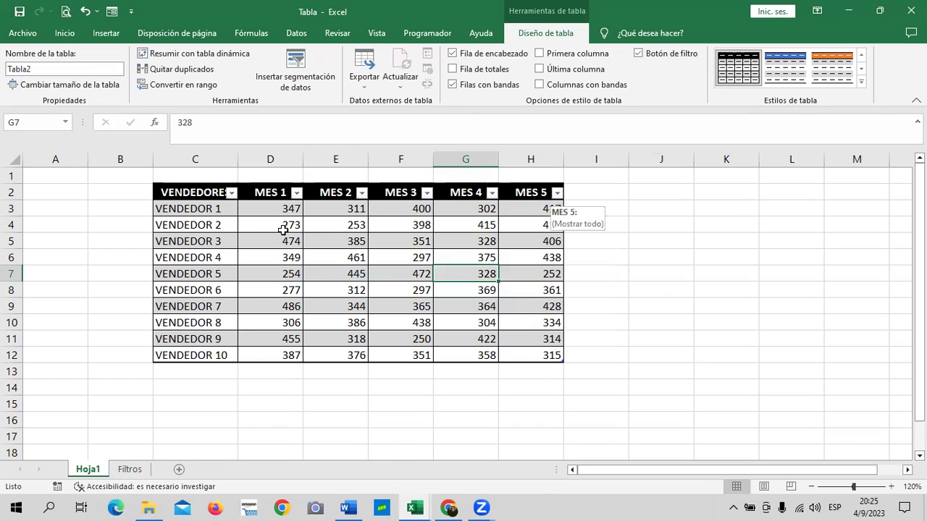
left_click(231, 193)
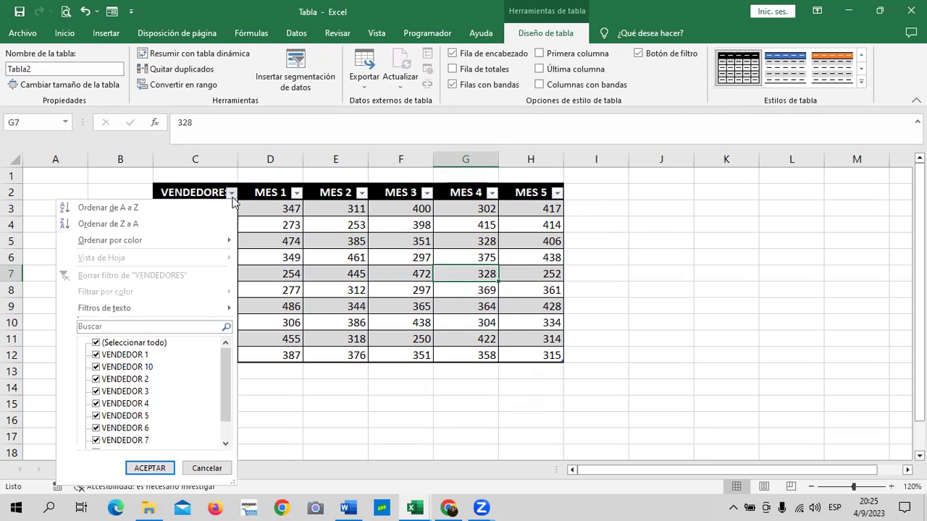
left_click(145, 343)
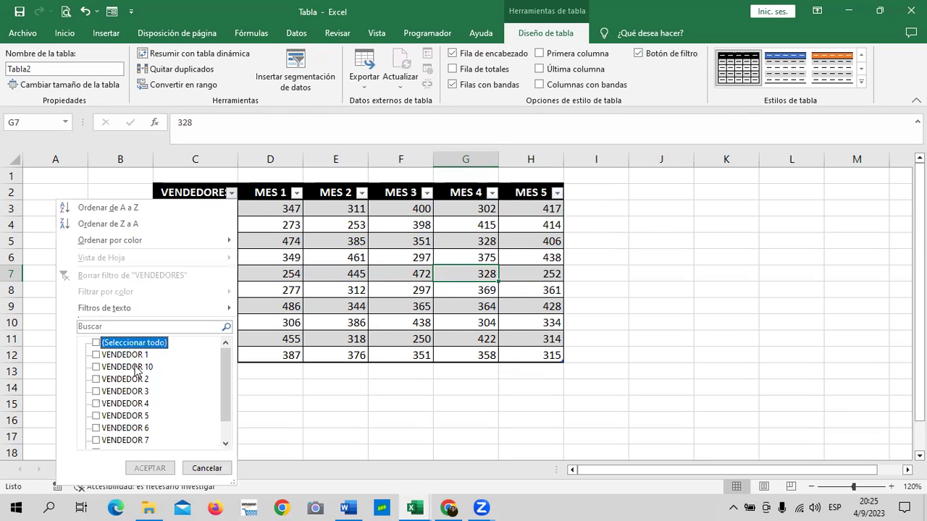
left_click(109, 392)
left_click(150, 469)
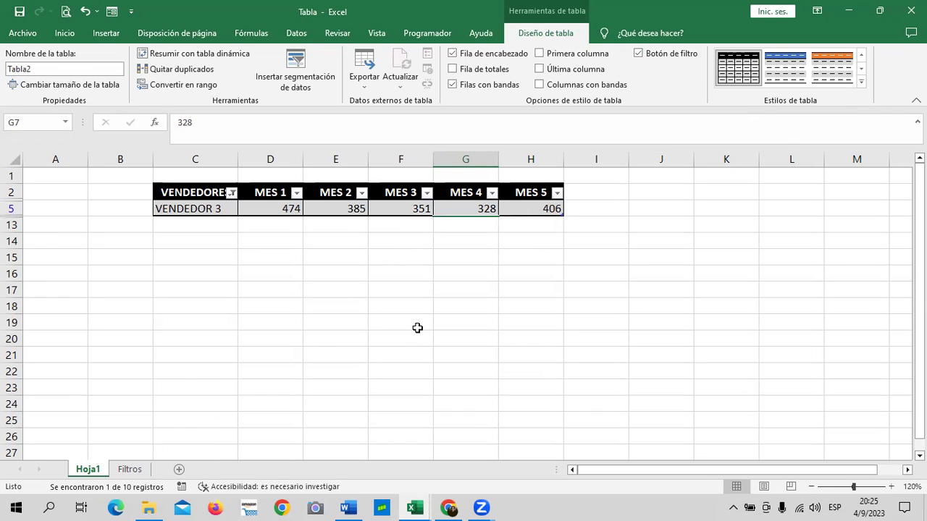
Restore all ten vendors in the filter and hide the header filter buttons.
left_click(231, 193)
left_click(148, 344)
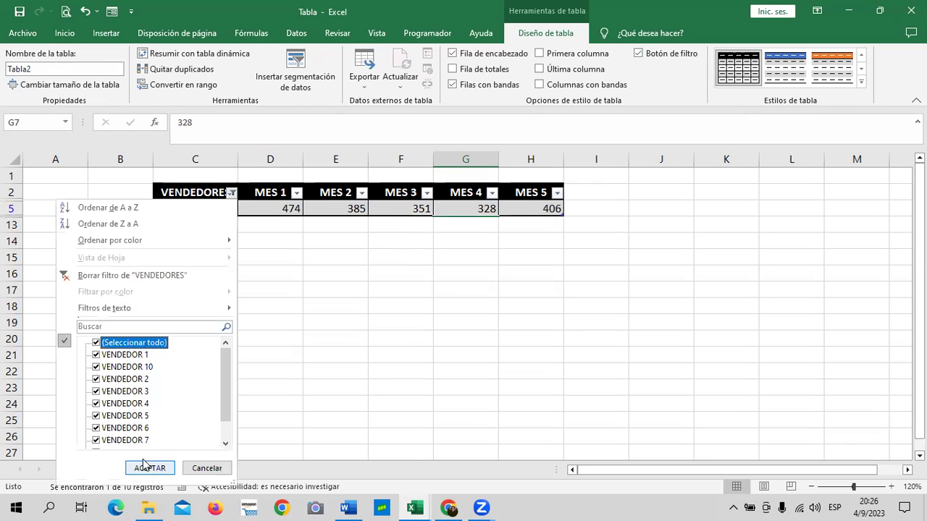
left_click(149, 469)
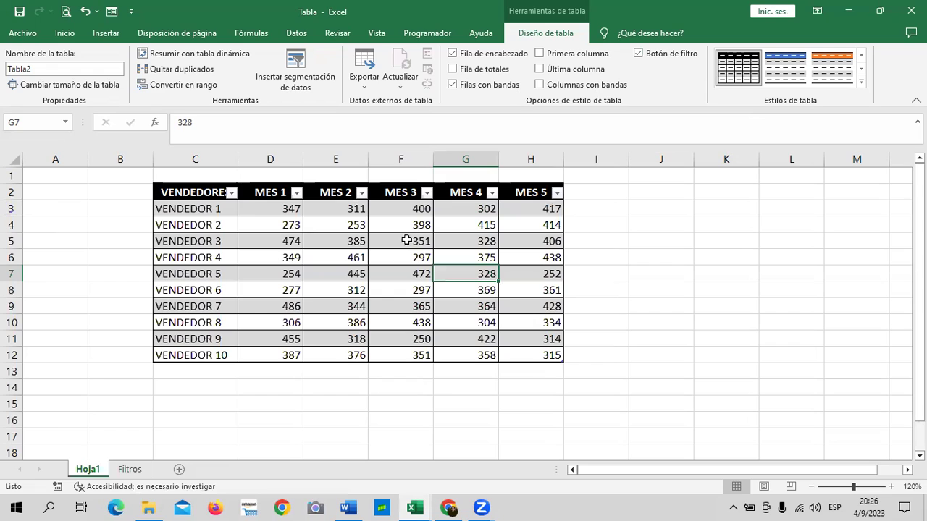
left_click(661, 56)
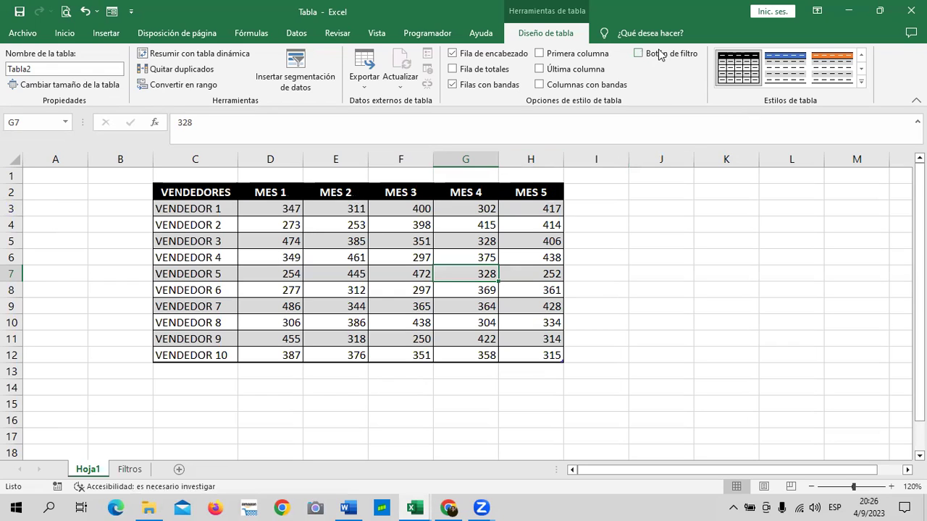
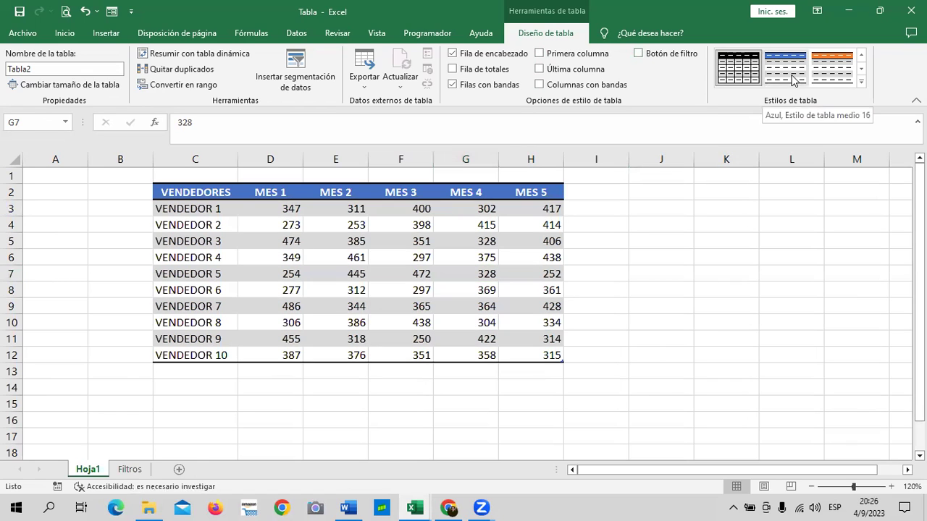
Turn on Primera columna for Tabla2 and expand the full table styles gallery.
left_click(539, 54)
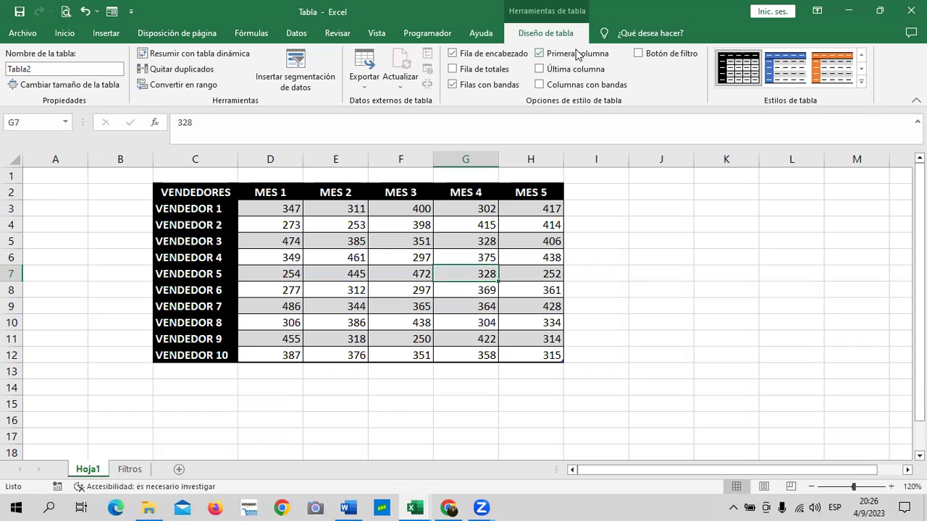
left_click(862, 81)
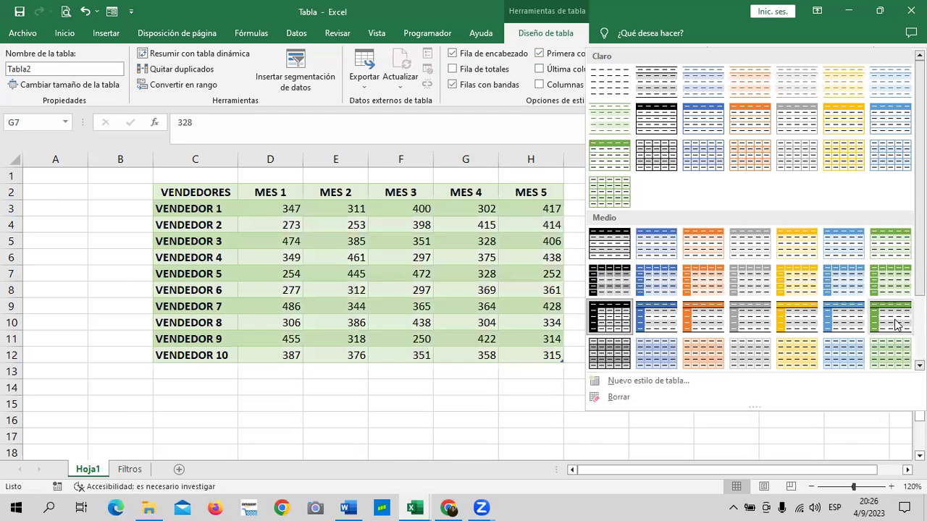
Apply the blue medium table style, then toggle Primera columna off and back on.
left_click(647, 283)
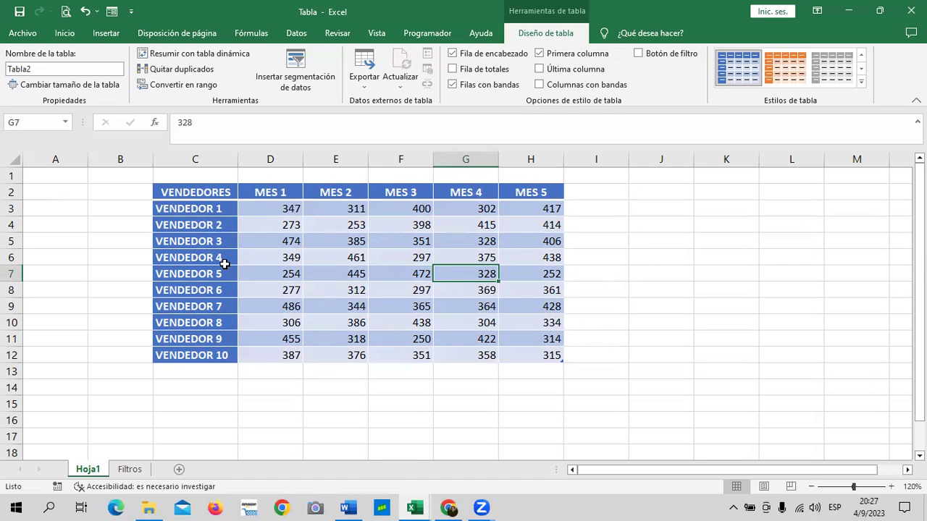
left_click(648, 262)
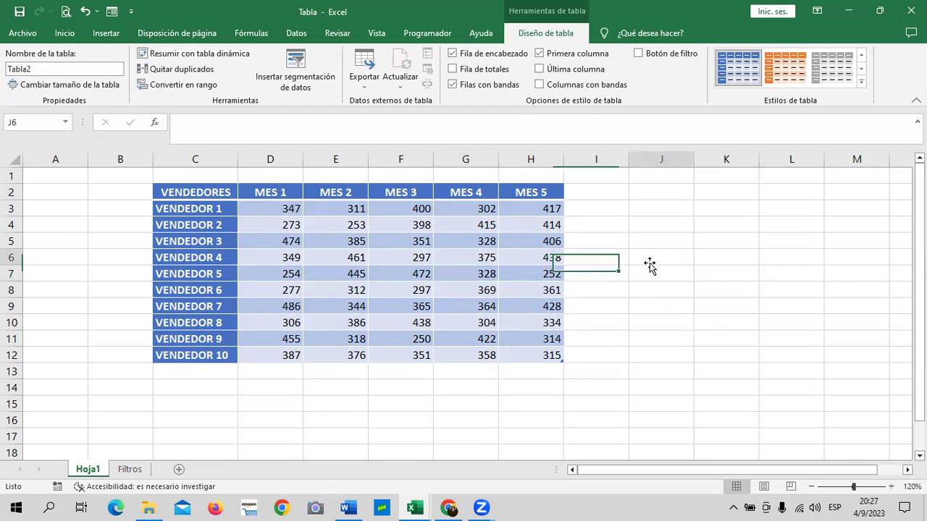
left_click(361, 251)
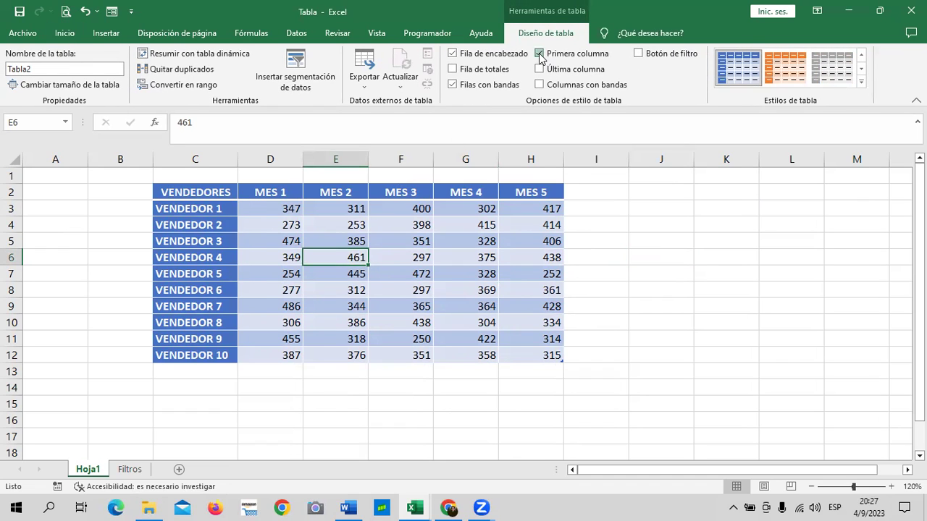
left_click(539, 54)
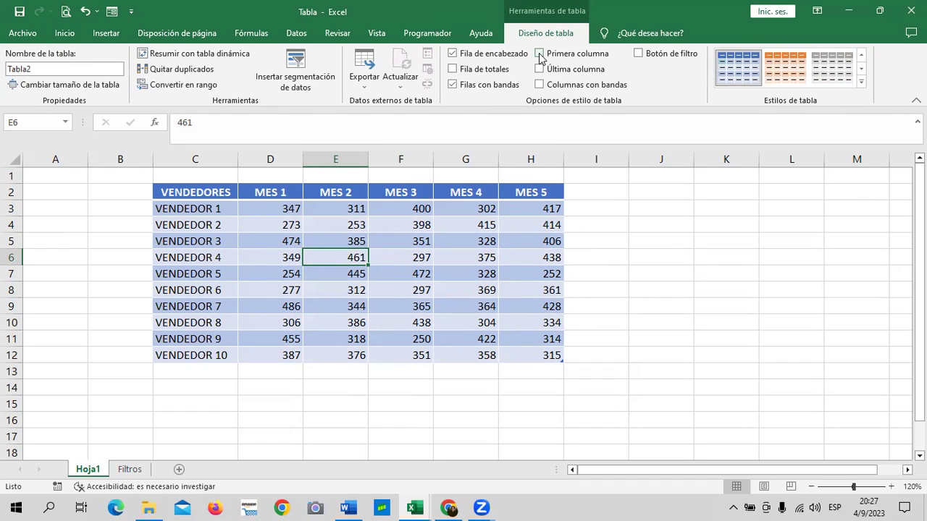
left_click(539, 54)
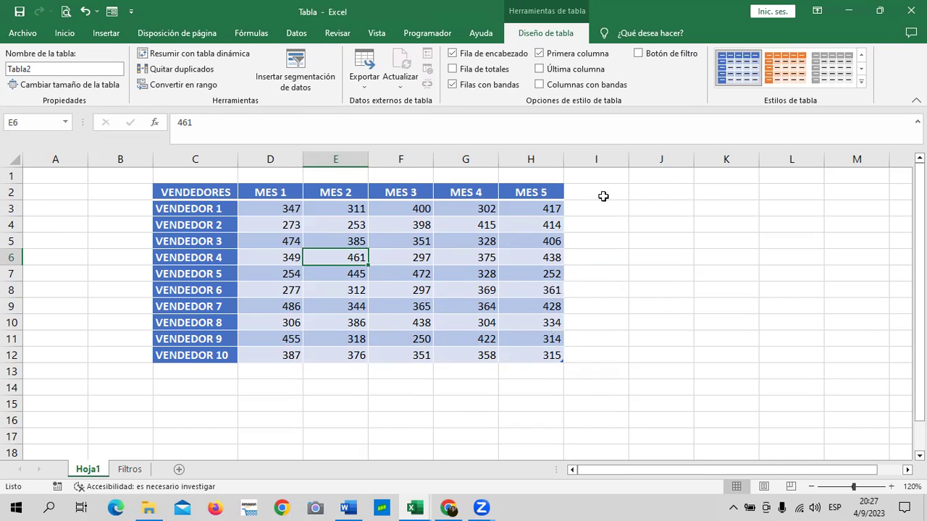
left_click(539, 69)
left_click(540, 69)
left_click(539, 69)
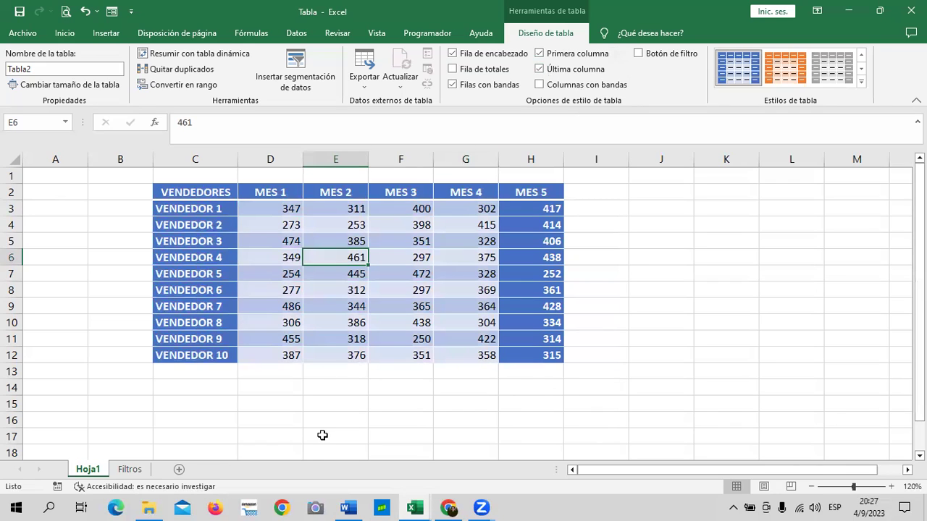
left_click(614, 287)
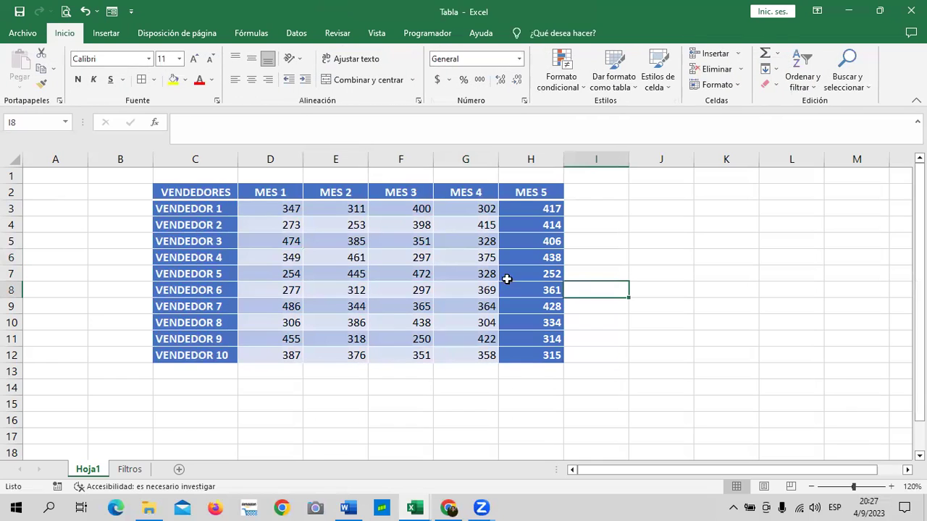
left_click(393, 266)
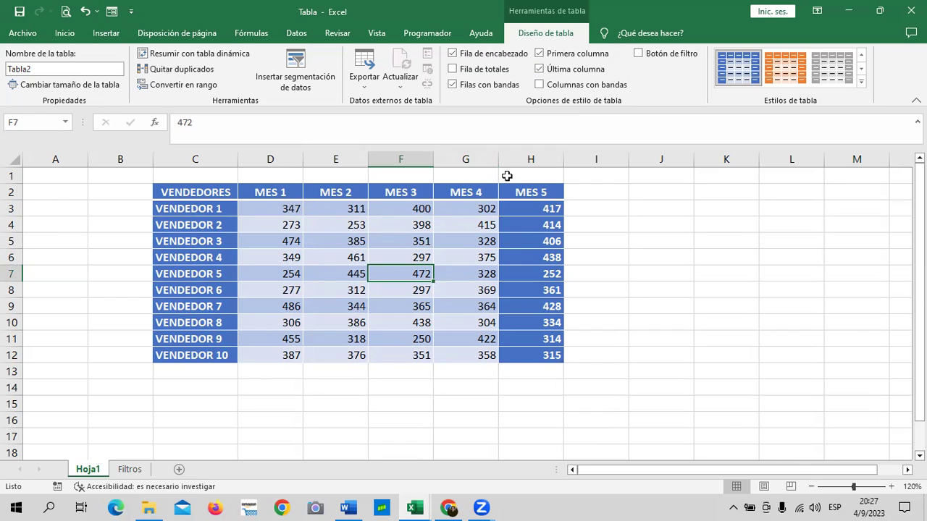
left_click(543, 71)
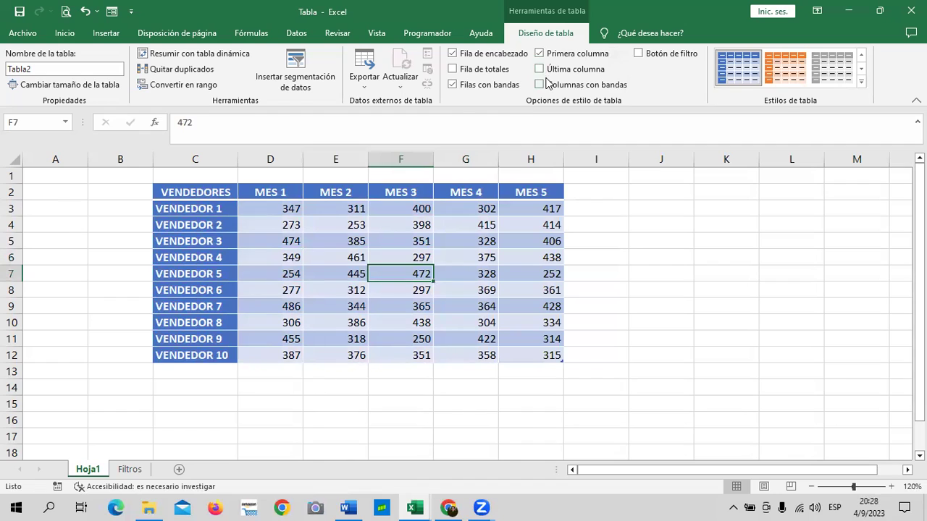
left_click(453, 86)
left_click(453, 85)
left_click(453, 85)
left_click(453, 85)
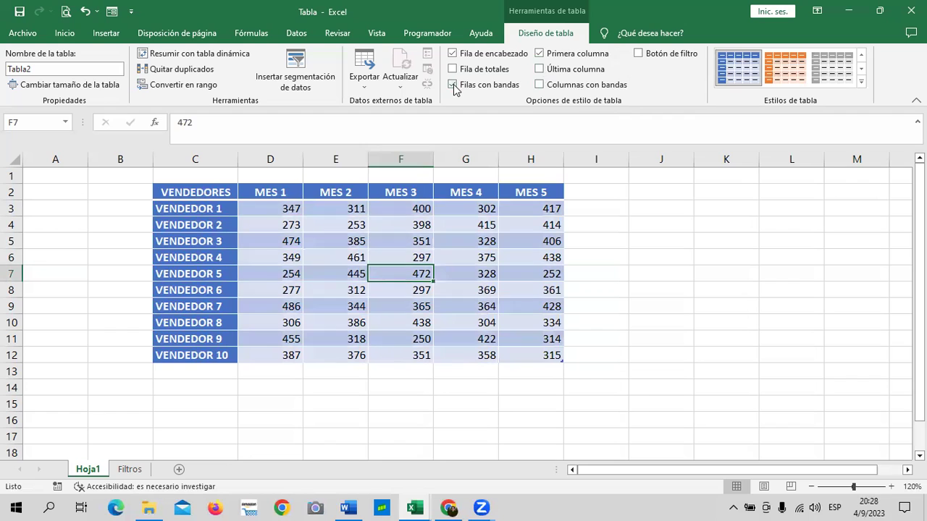
left_click(540, 86)
left_click(540, 86)
left_click(452, 84)
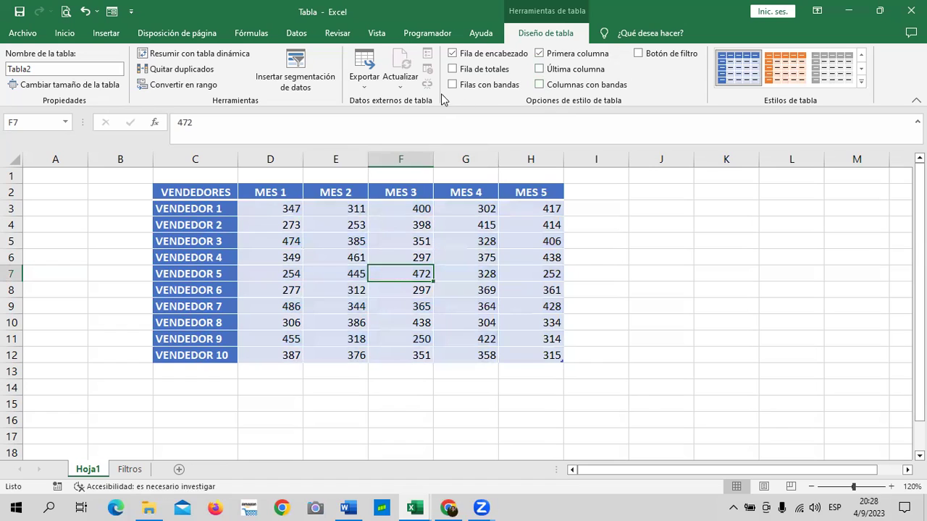
left_click(453, 85)
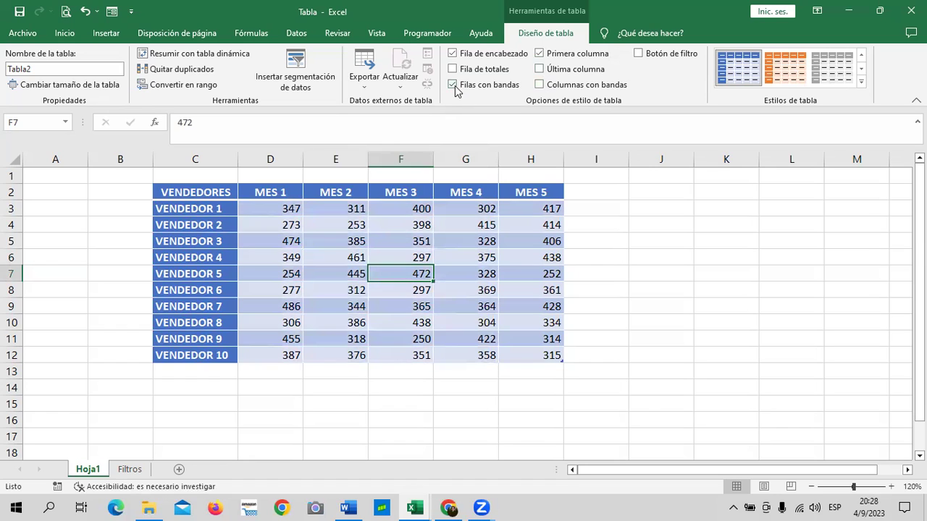
left_click(541, 87)
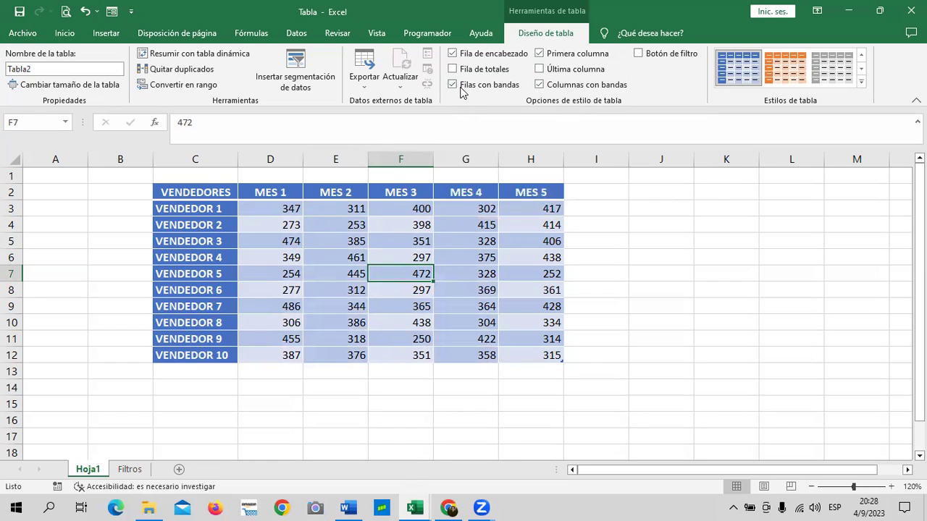
left_click(539, 84)
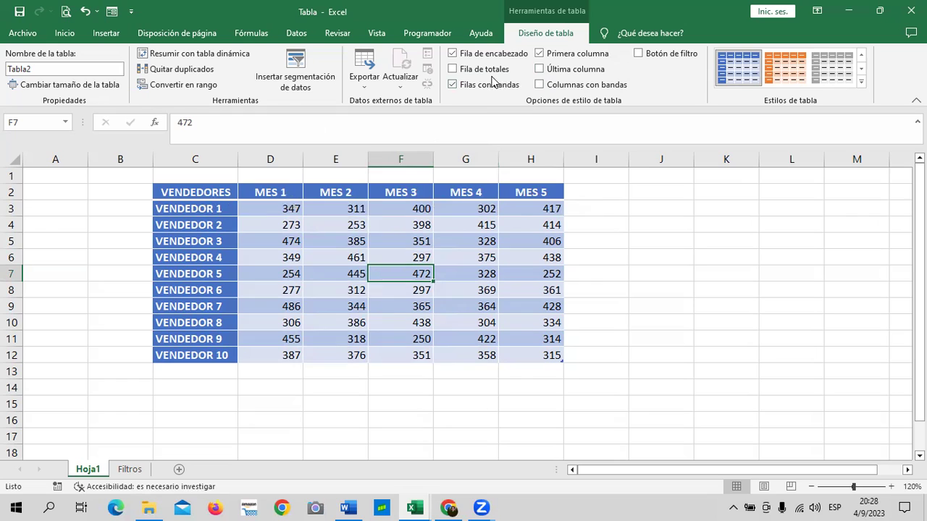
left_click(454, 55)
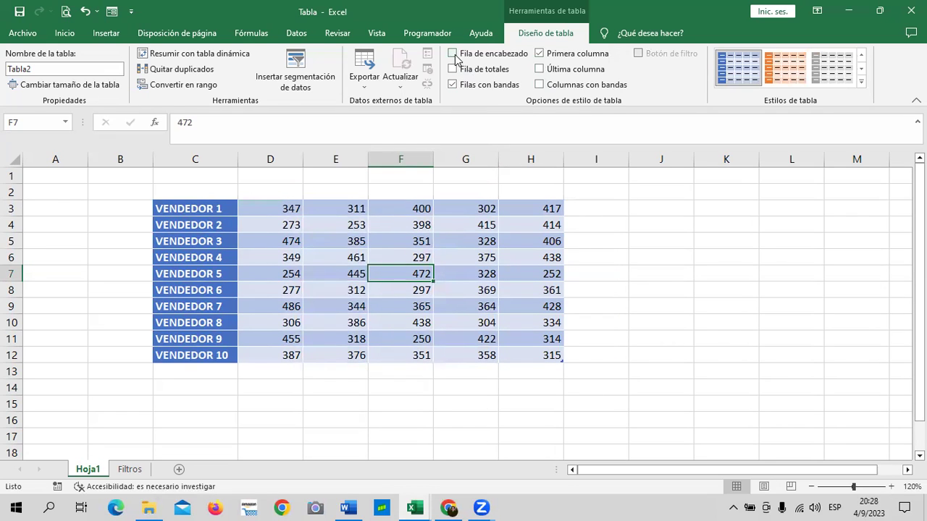
left_click(642, 274)
left_click(442, 302)
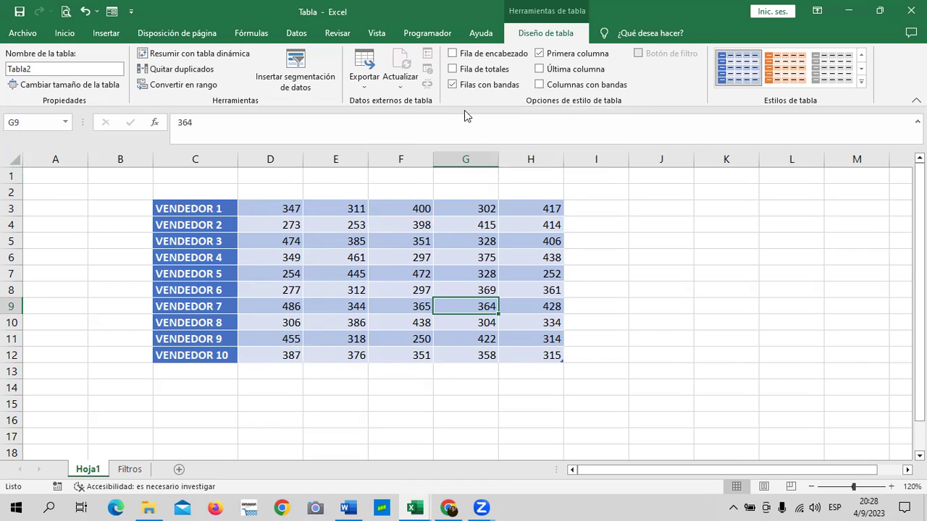
left_click(452, 55)
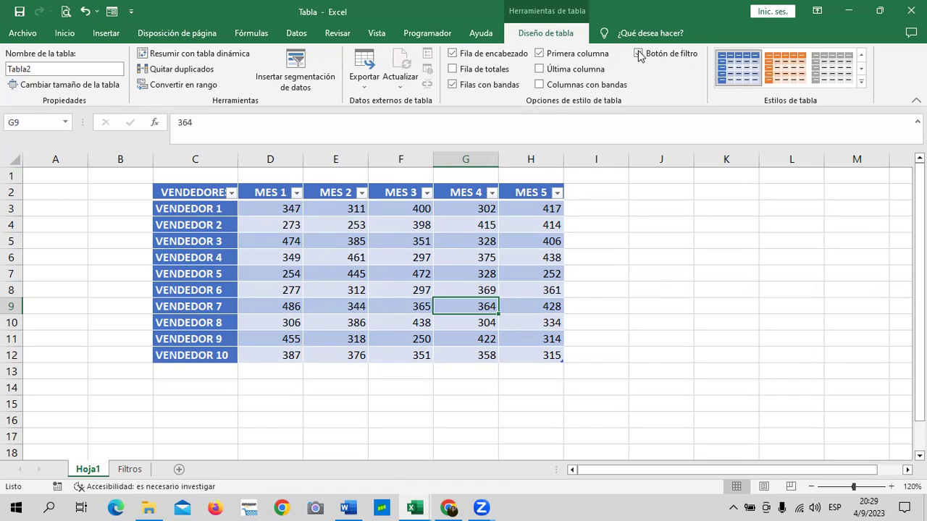
left_click(638, 53)
left_click(453, 53)
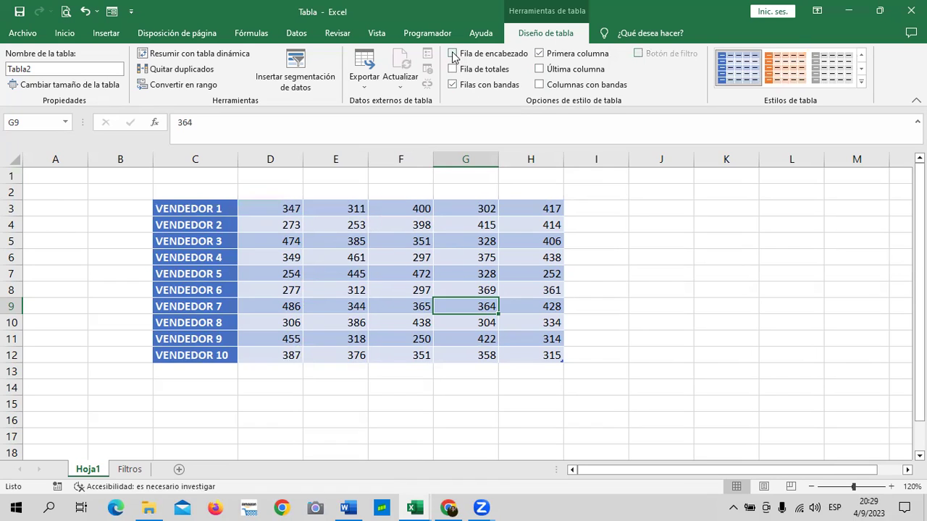
left_click(453, 55)
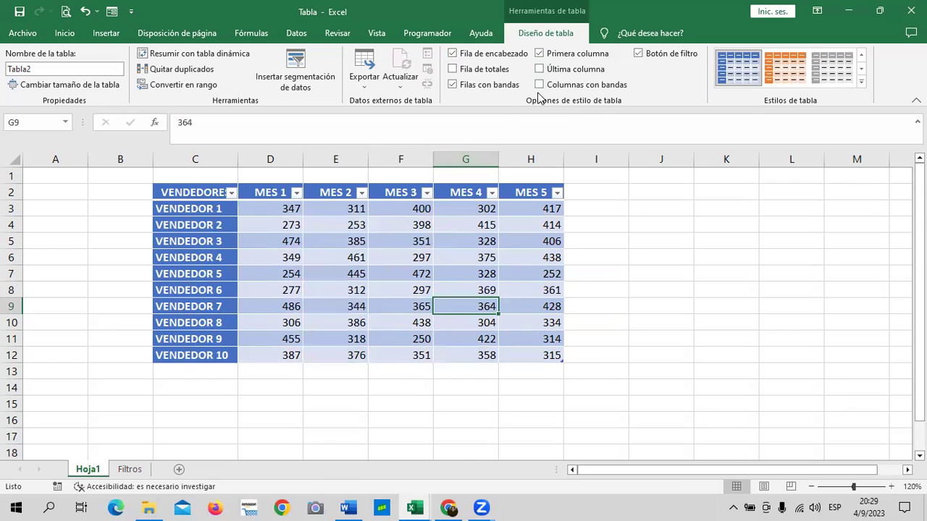
left_click(639, 55)
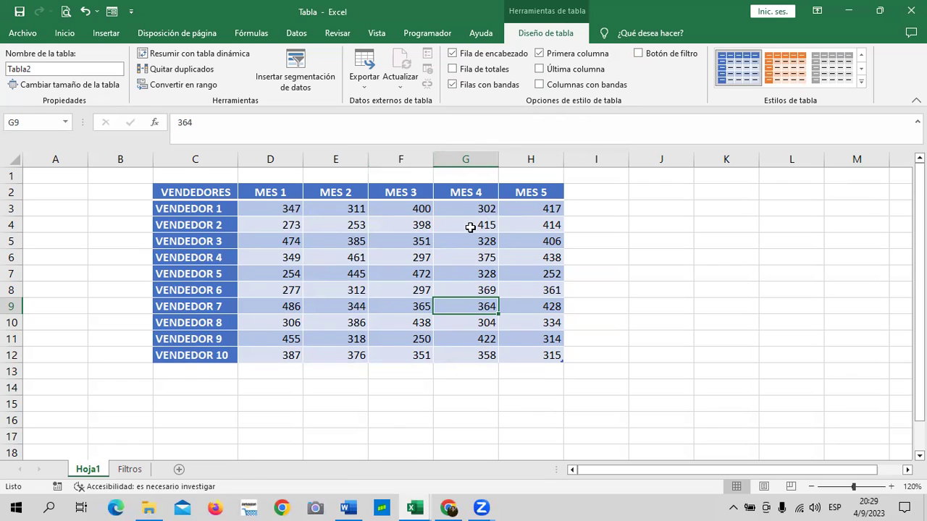
left_click(473, 202)
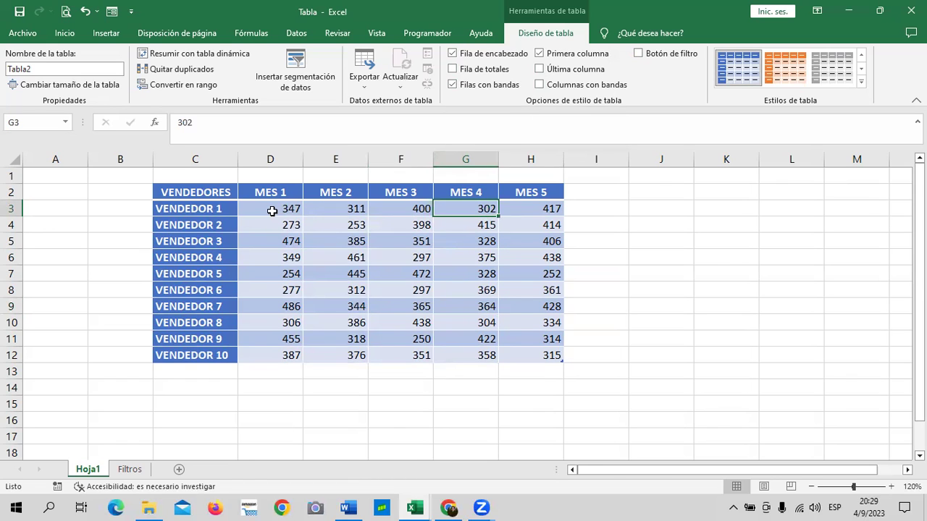
Format D3:H12 as accounting dollars with zero decimal places.
left_click_drag(279, 205, 536, 356)
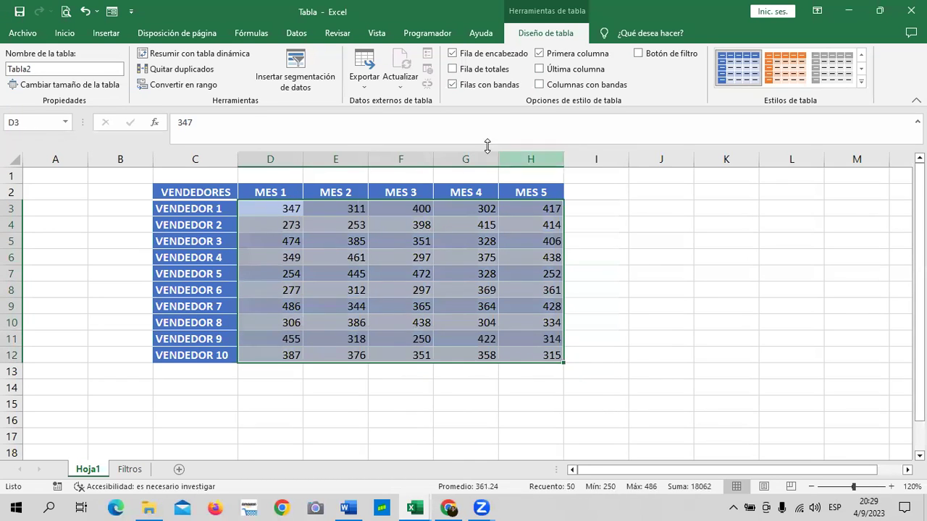
left_click(66, 37)
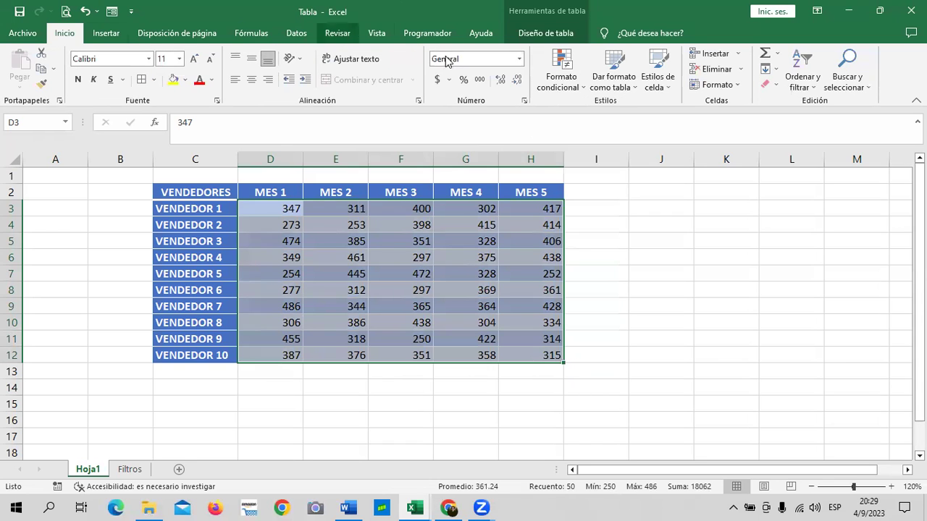
left_click(437, 80)
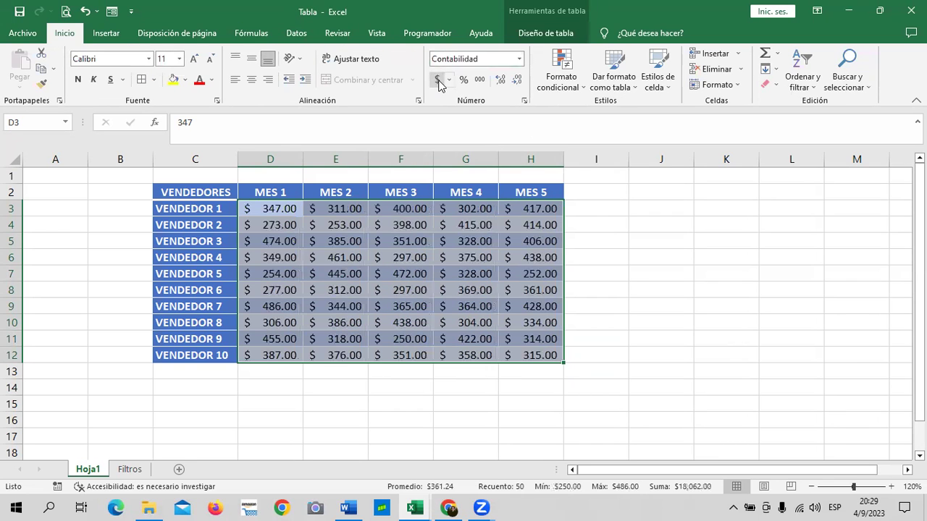
left_click(517, 80)
left_click(517, 80)
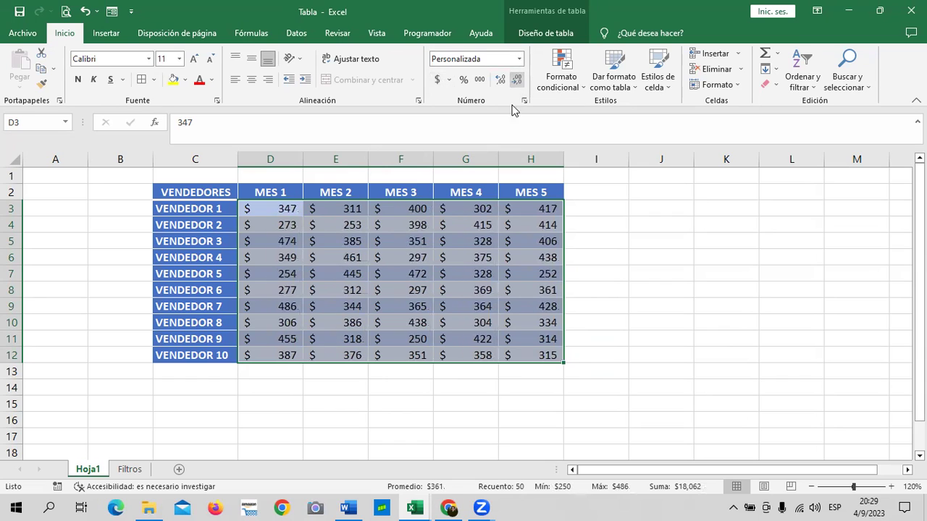
left_click(494, 258)
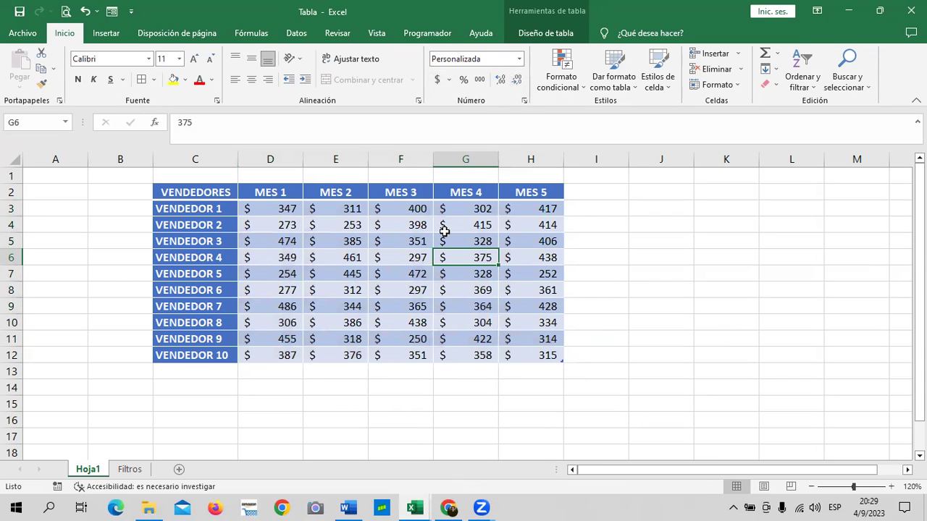
left_click(534, 37)
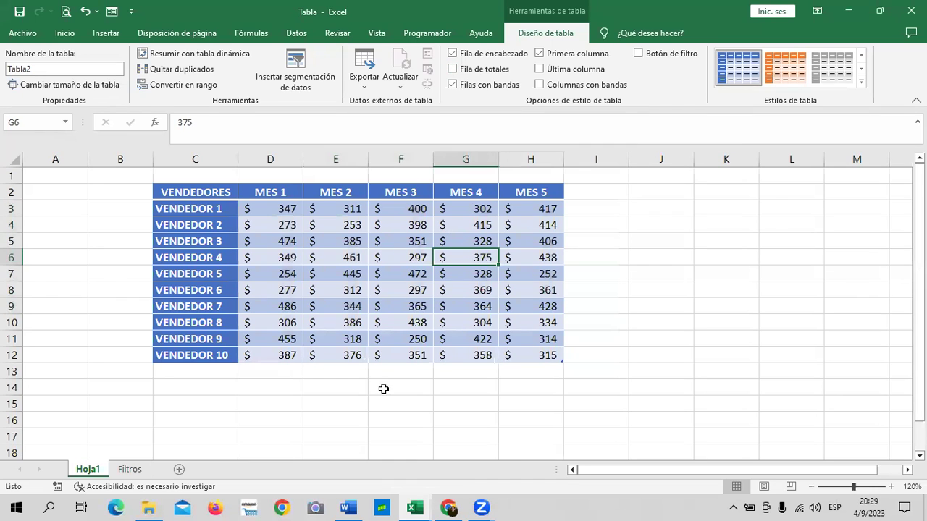
Add a Total row to Tabla2 and review the D13–H13 total cells.
left_click(452, 69)
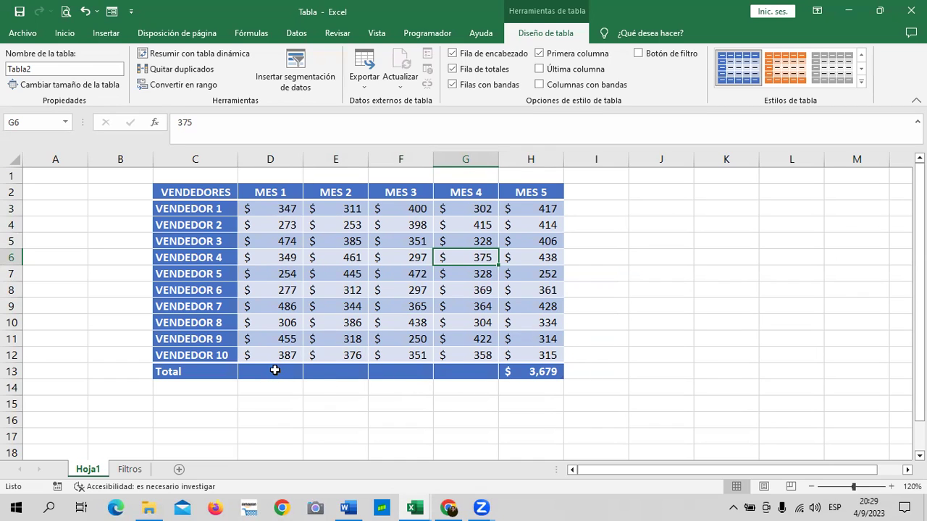
left_click(275, 371)
left_click(338, 371)
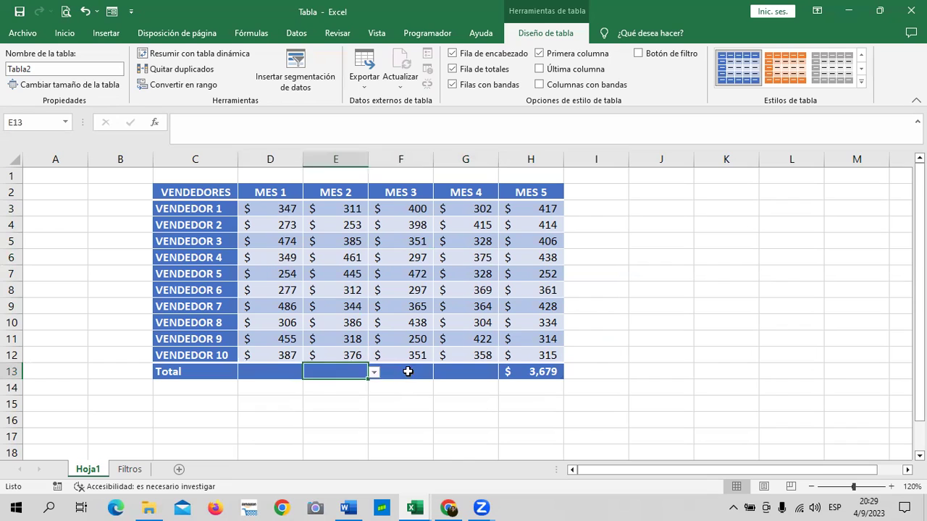
left_click(408, 371)
left_click(467, 372)
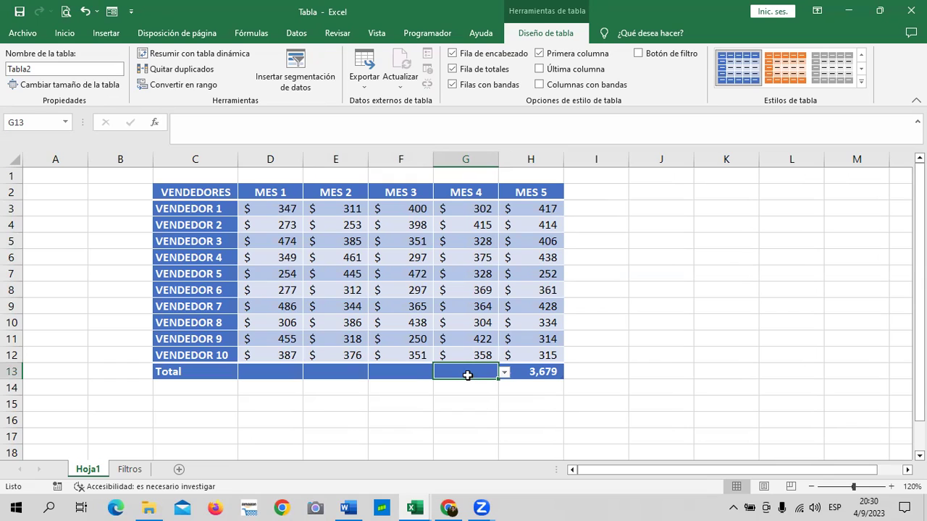
left_click(531, 372)
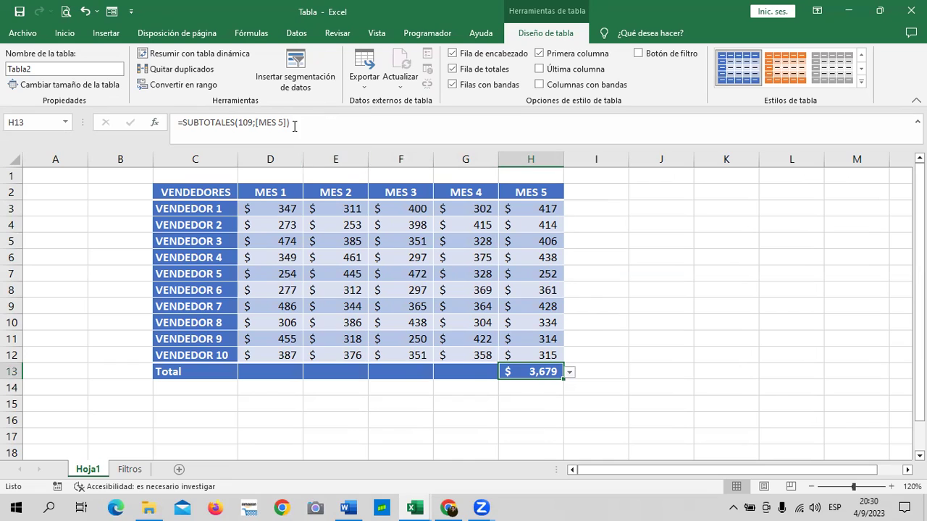
Show the total function list for the MES 5 total in H13.
left_click(449, 371)
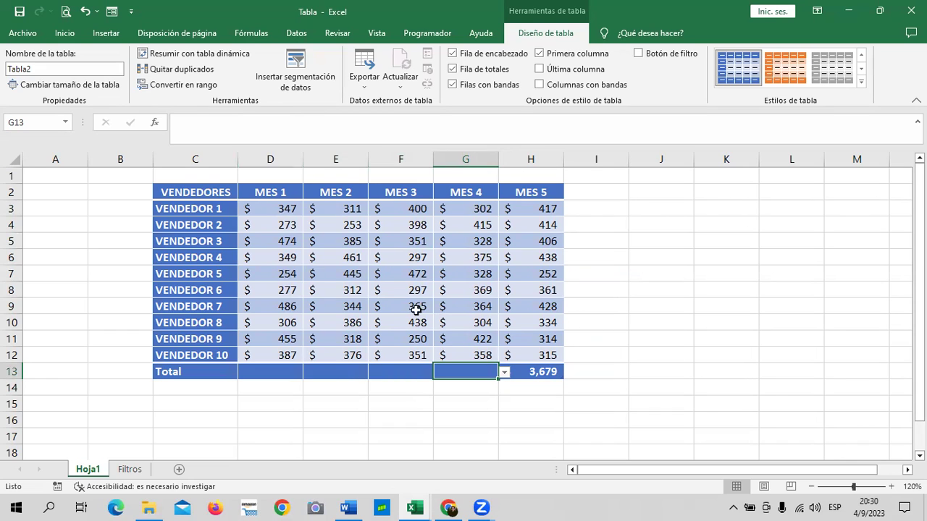
left_click(543, 373)
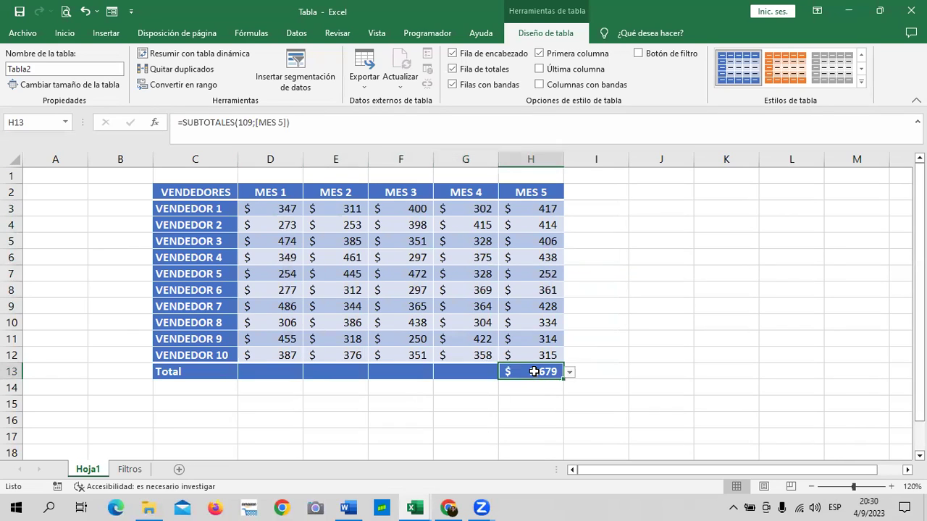
left_click(569, 373)
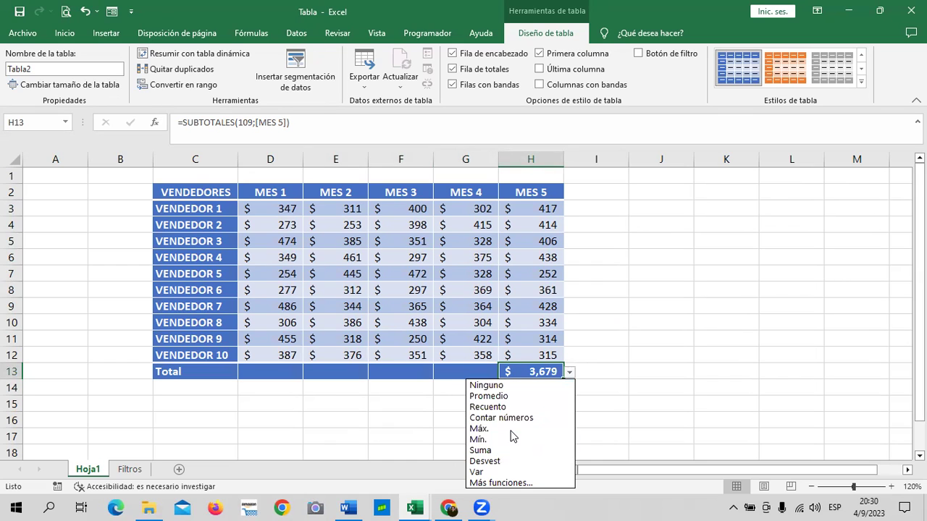
Try H13's total function list, briefly removing the MES 5 total (Ninguno).
left_click(533, 503)
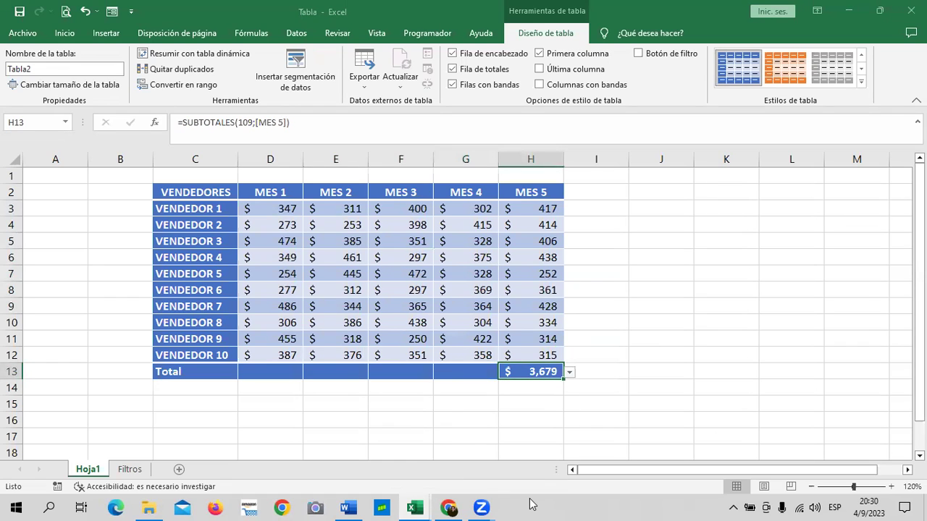
left_click(570, 373)
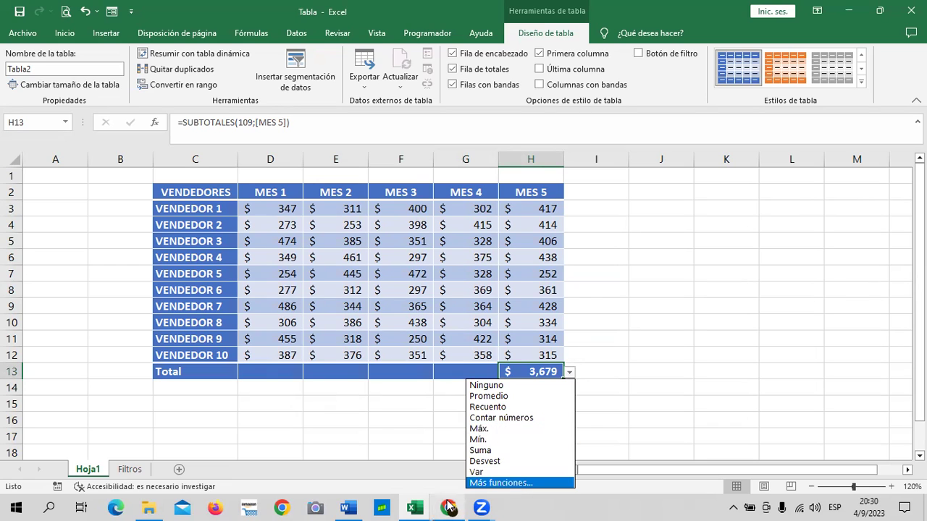
mouse_move(449, 508)
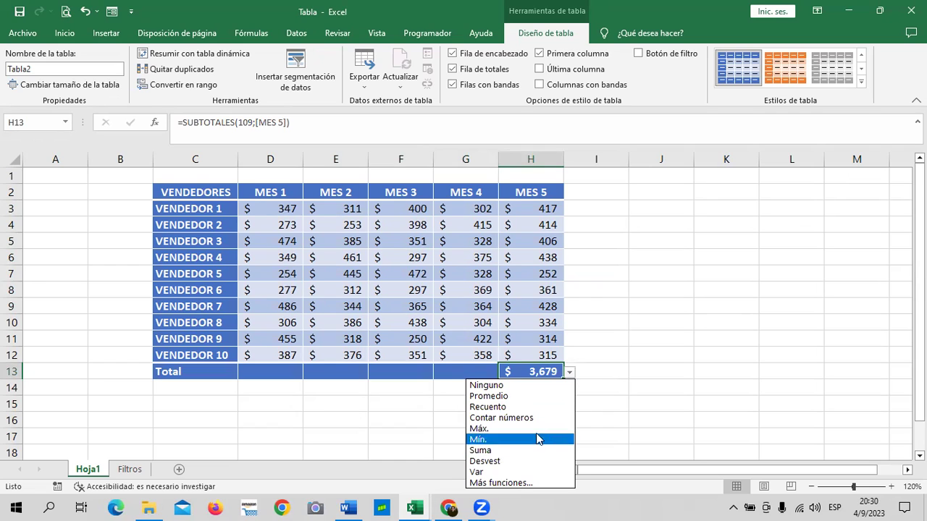
left_click(549, 457)
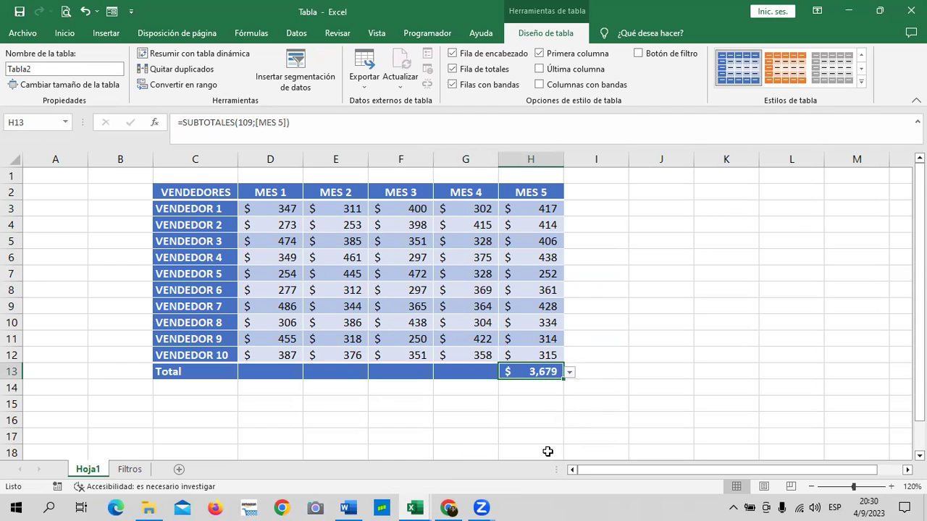
left_click(570, 371)
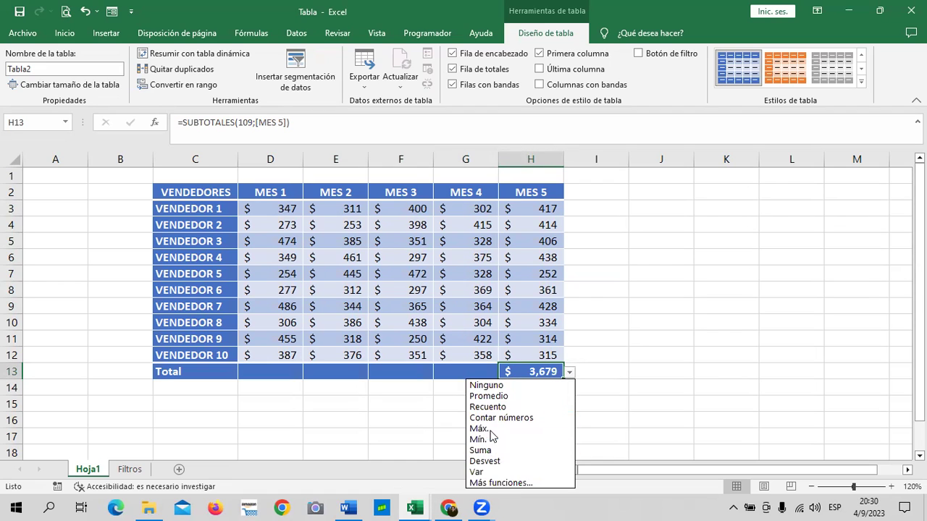
left_click(519, 387)
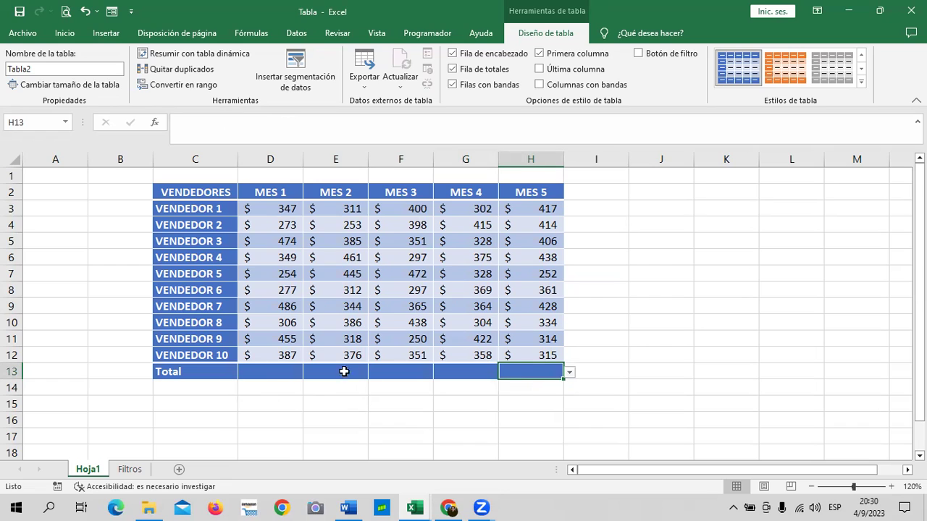
Set the MES 5 total to Promedio, =SUBTOTALES(101;[MES 5]) showing $368, and confirm the formula.
left_click(571, 373)
left_click(536, 398)
left_click(439, 126)
key("Return")
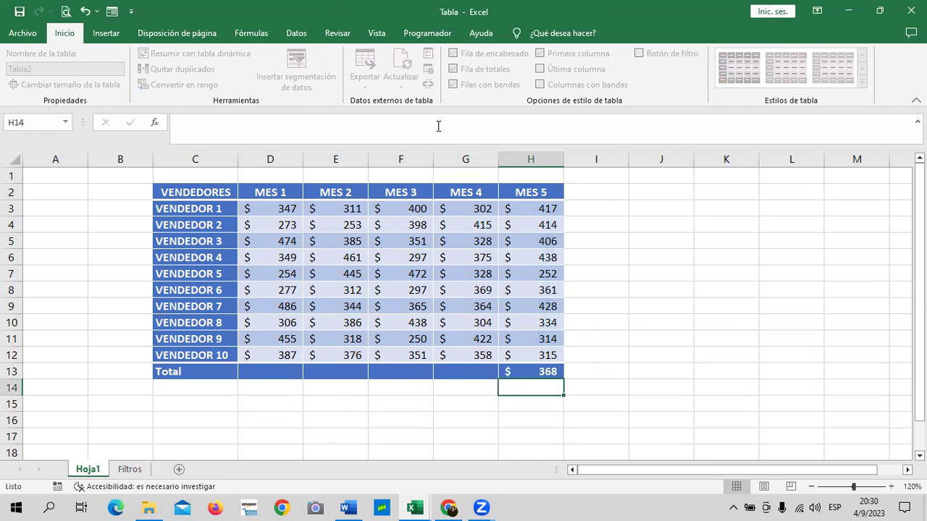
left_click(513, 372)
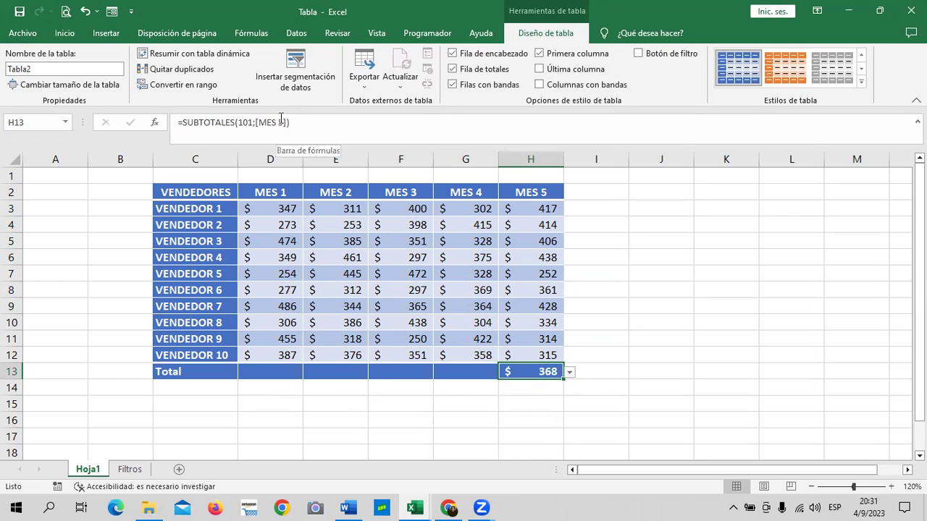
left_click(299, 123)
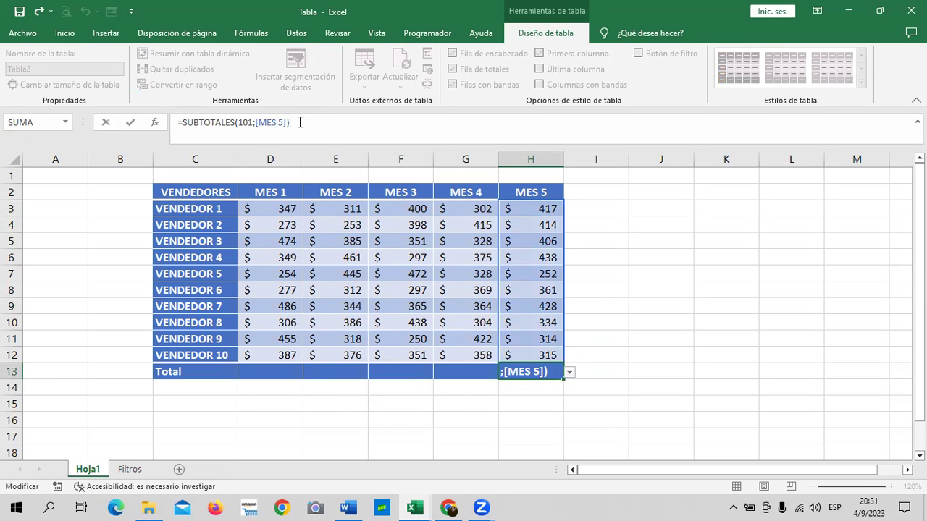
key("Return")
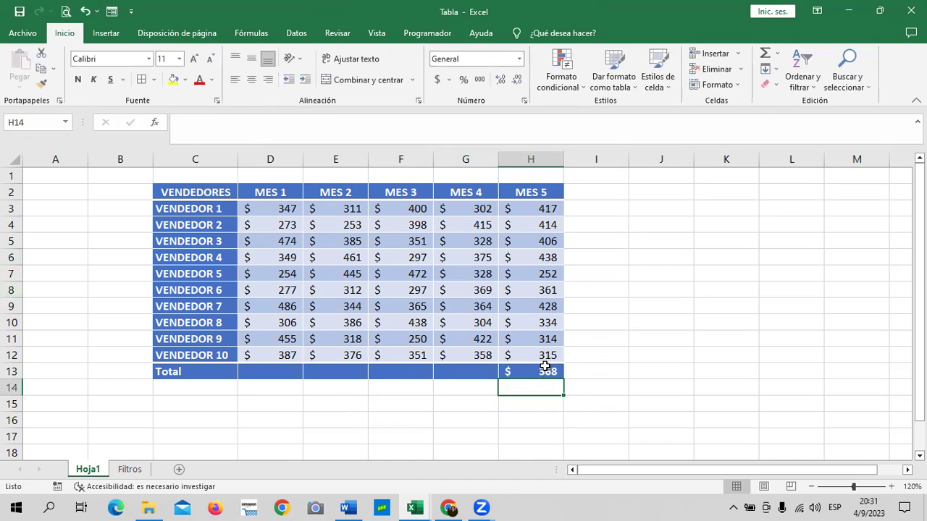
left_click(544, 366)
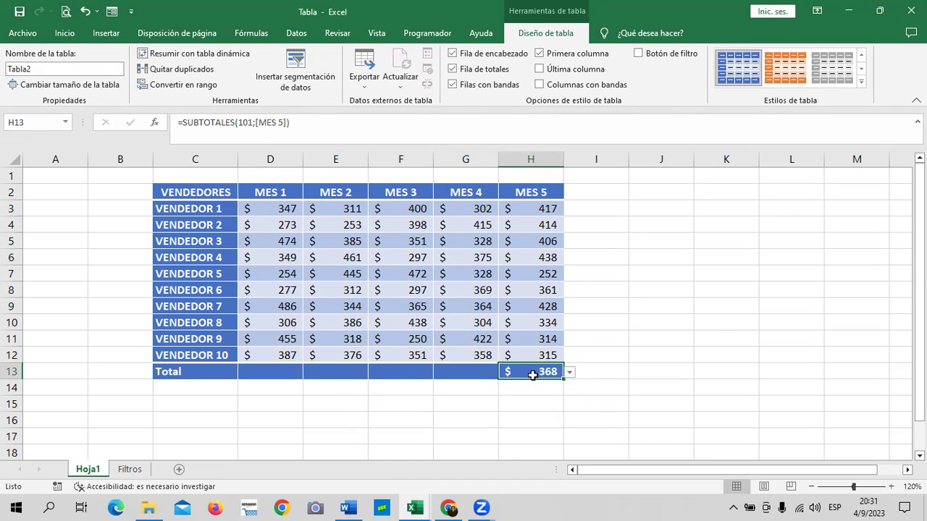
Switch the MES 5 total in H13 to Recuento and review its formula.
left_click(569, 372)
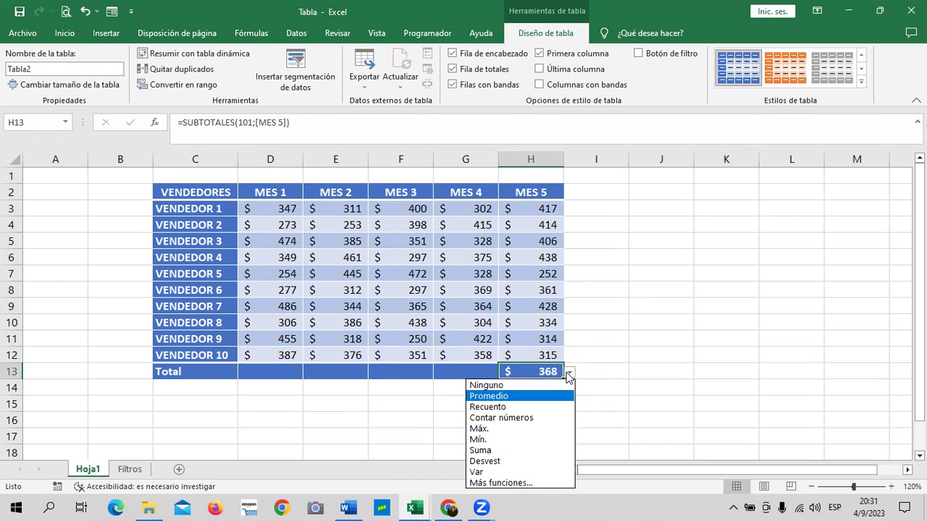
left_click(516, 406)
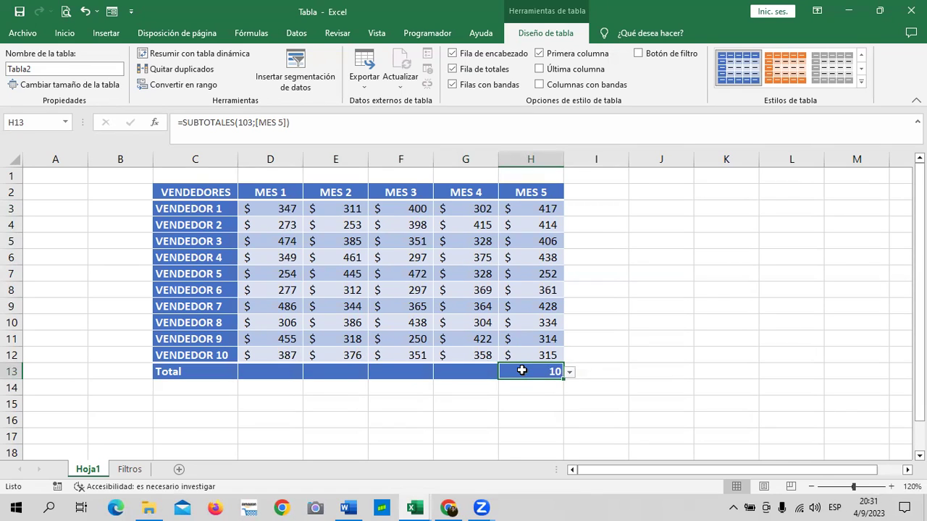
left_click(338, 122)
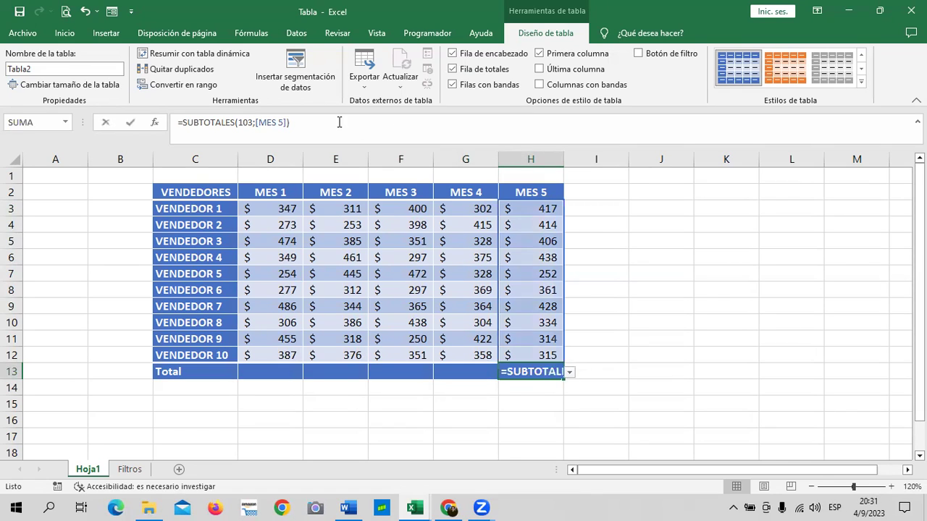
key("Return")
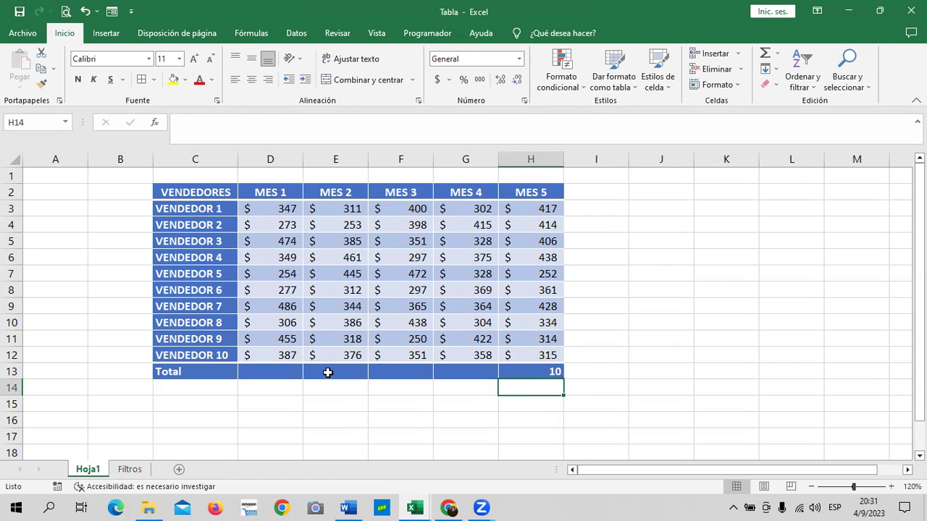
left_click(529, 372)
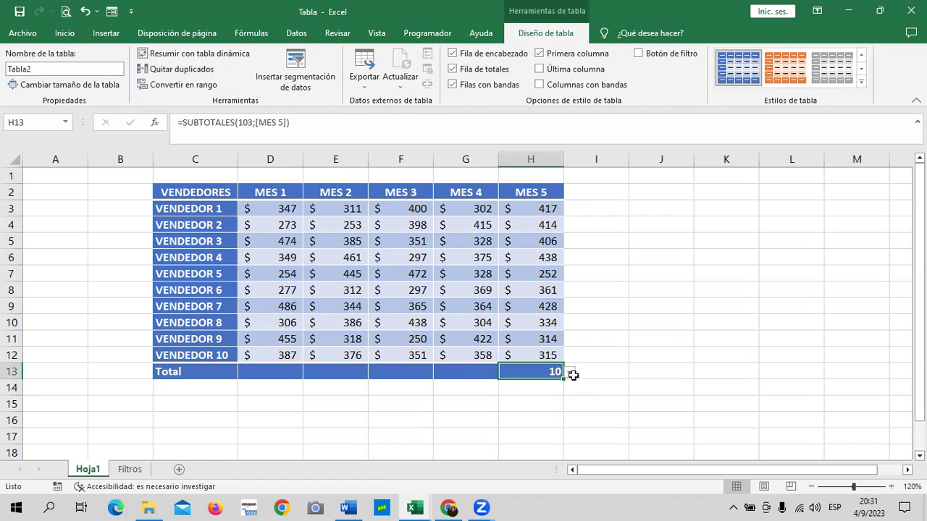
Try Contar números, then set the MES 5 total to Máx., showing $438.
left_click(571, 372)
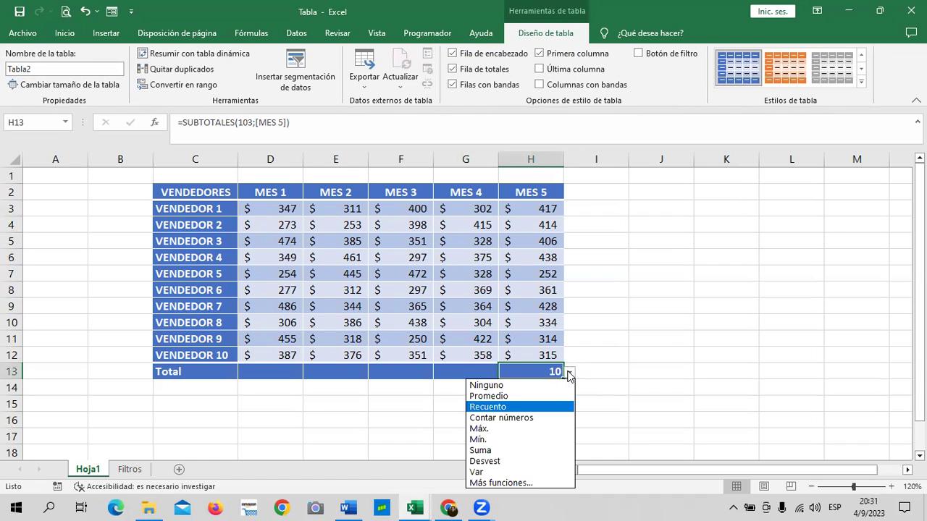
left_click(521, 418)
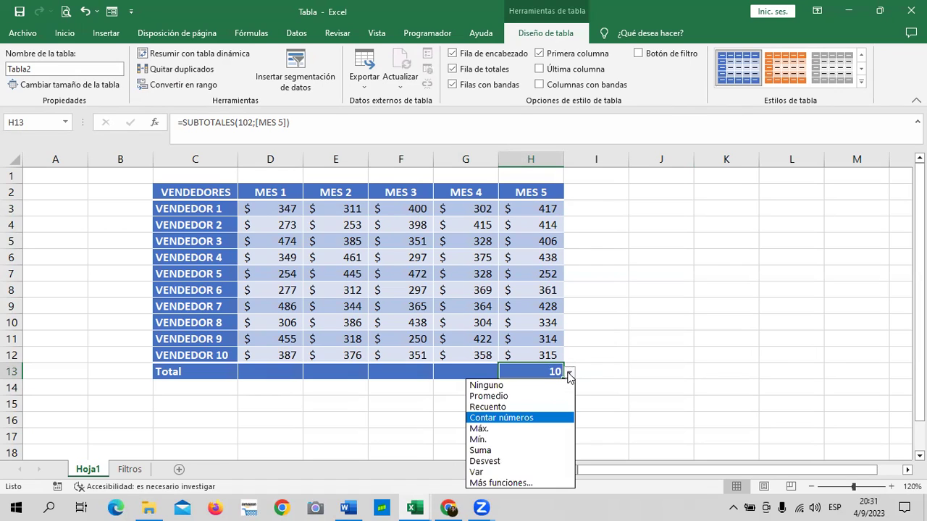
left_click(505, 432)
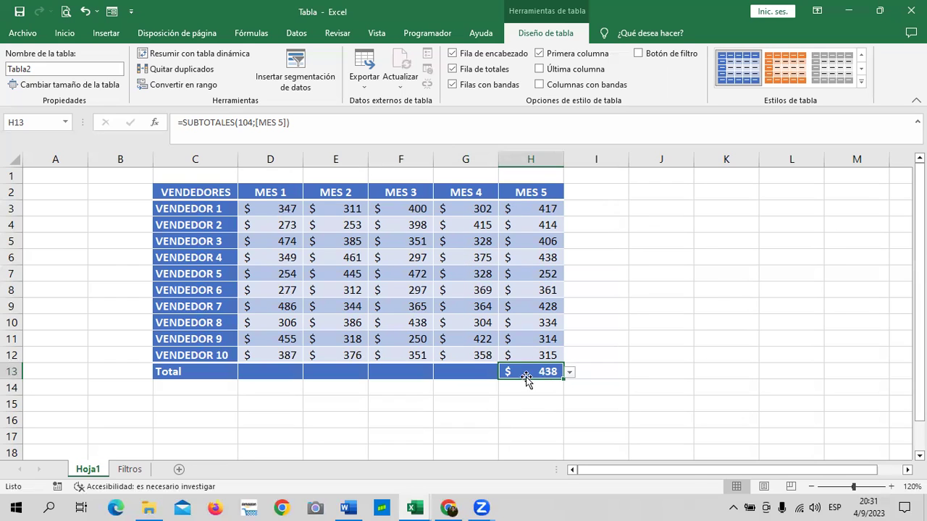
left_click(472, 367)
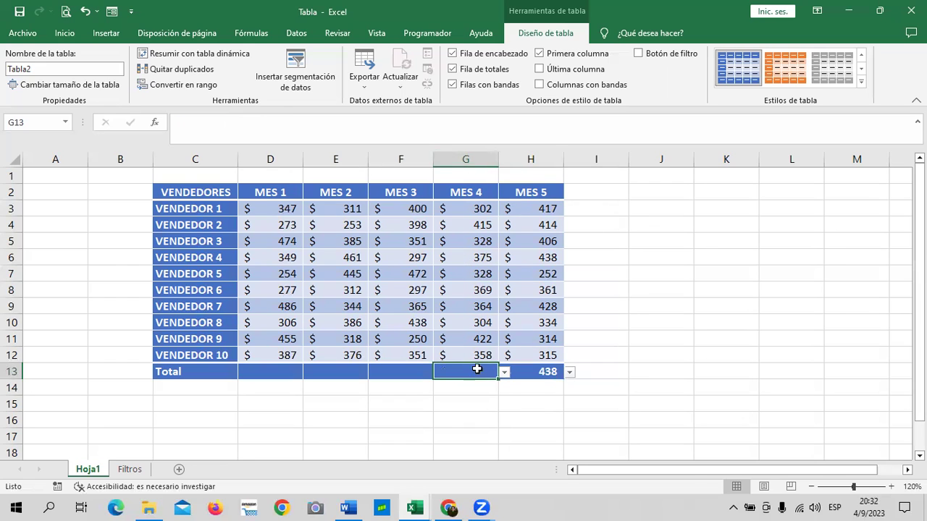
Set the MES 4 total in G13 to Mín. (302) and check the MES 4–5 formulas.
left_click(504, 372)
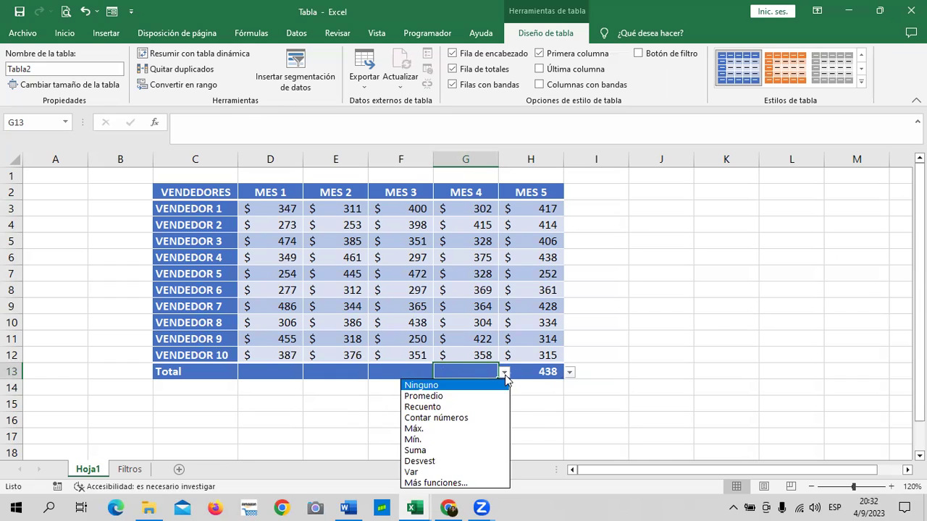
left_click(426, 442)
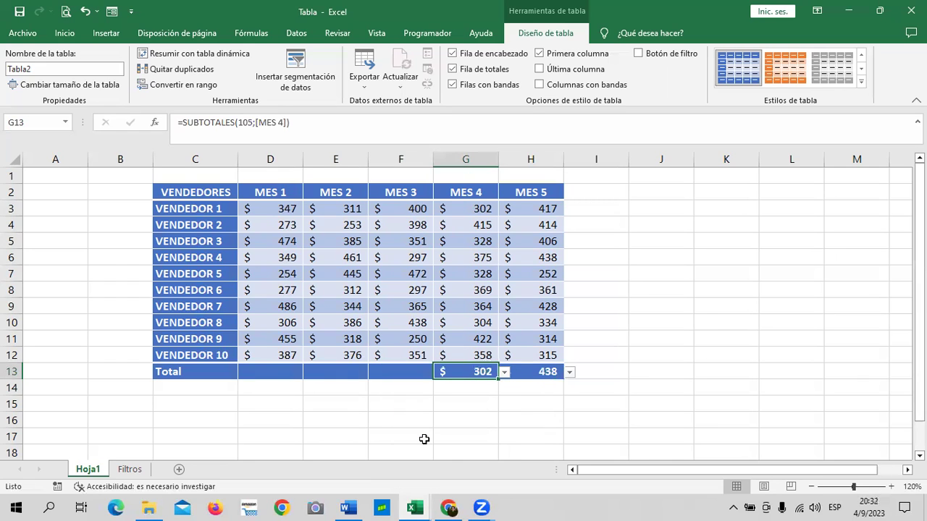
left_click(520, 374)
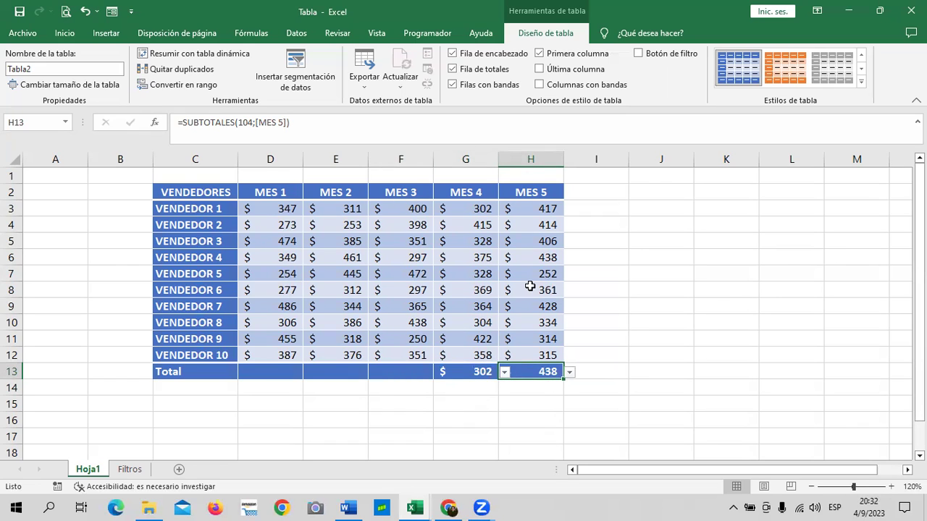
left_click(459, 372)
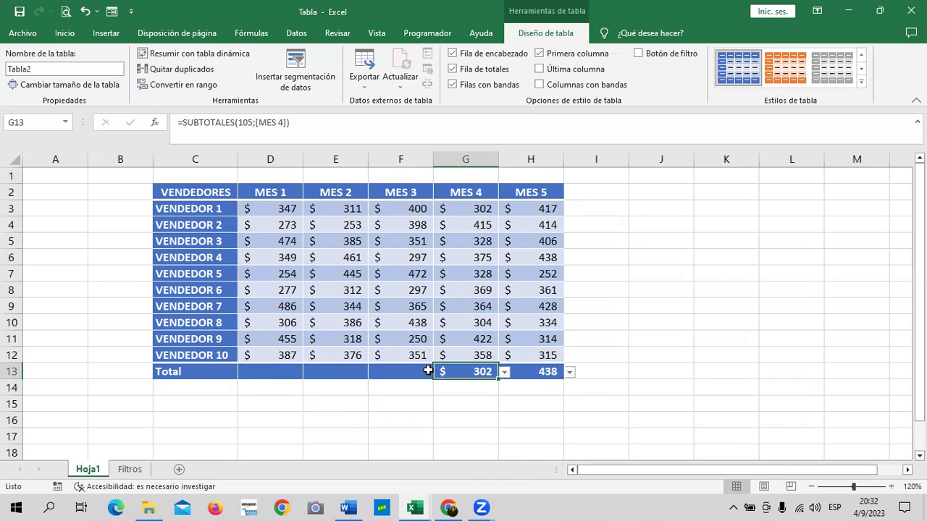
Set the MES 3 total in F13 to Promedio, showing $362.
left_click(406, 373)
left_click(439, 373)
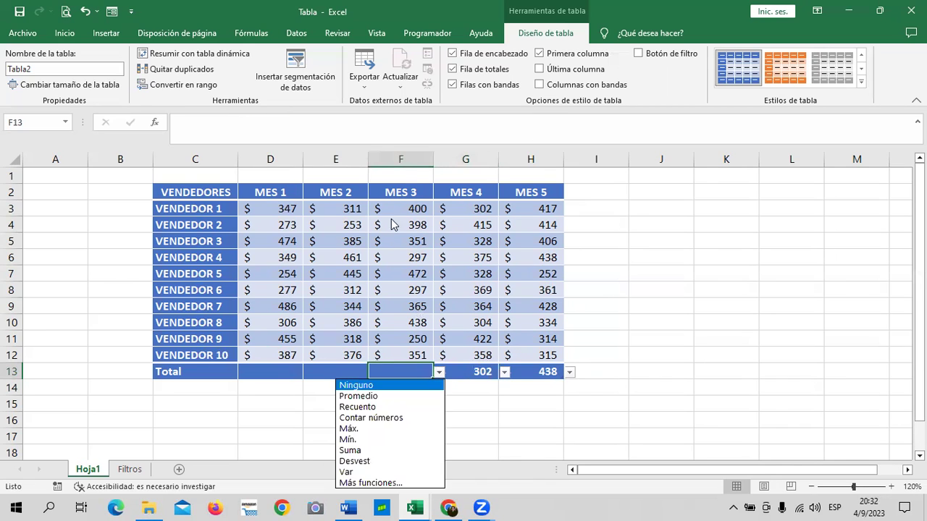
left_click(415, 401)
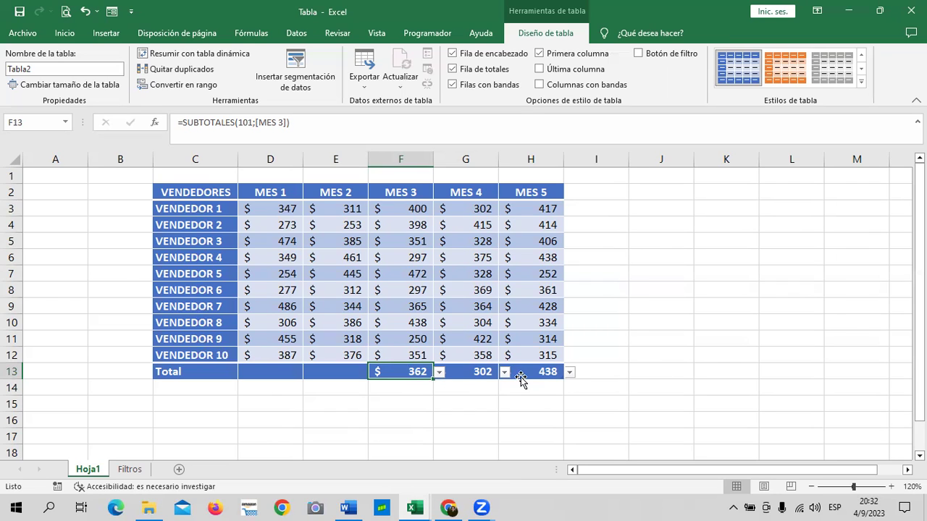
Set the MES 2 total in E13 to Suma ($3,591) and check the MES 3–5 formulas.
left_click(330, 371)
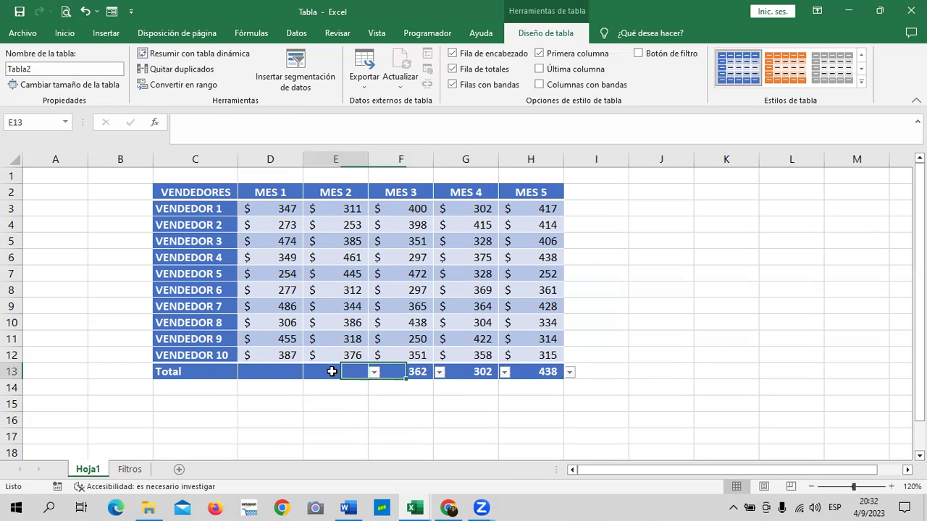
left_click(375, 374)
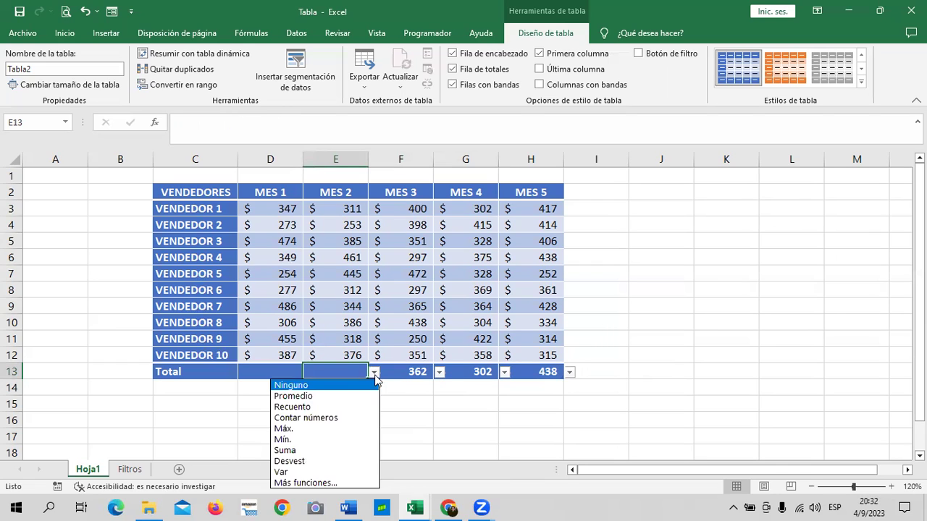
left_click(321, 451)
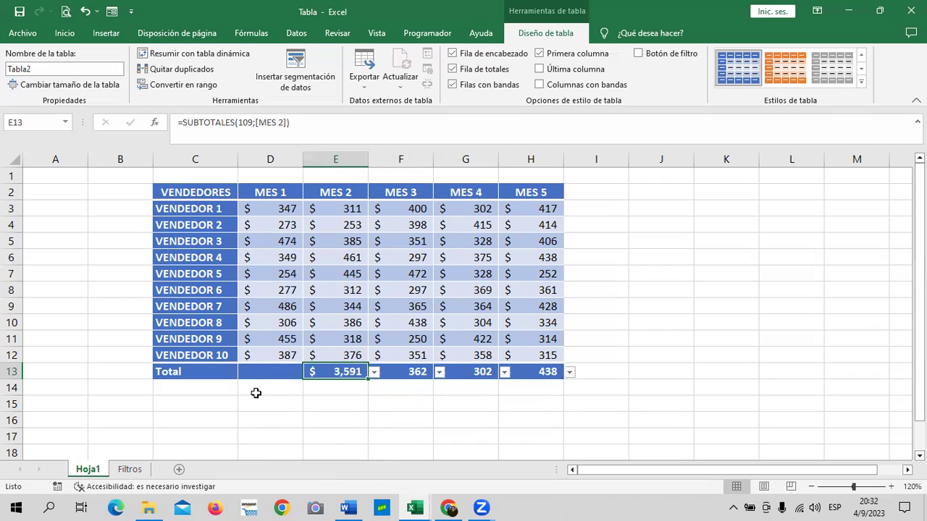
left_click(547, 373)
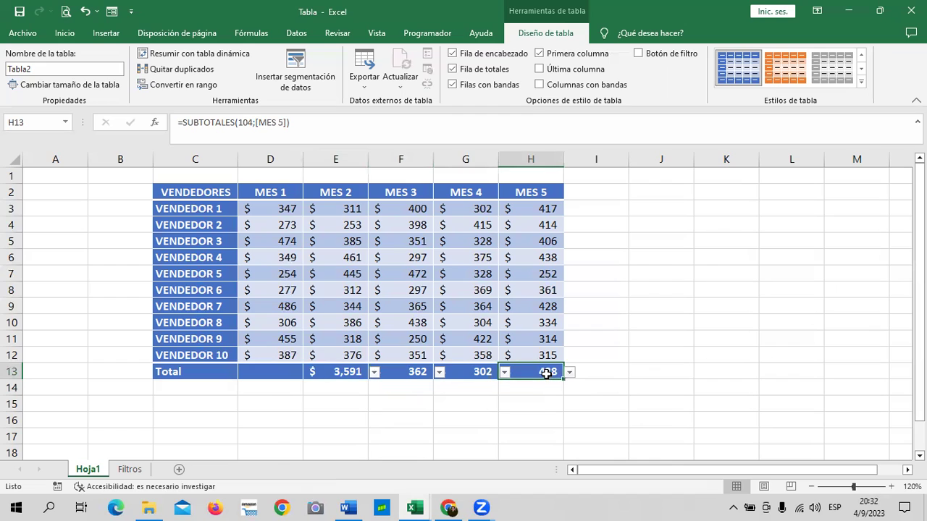
left_click(485, 373)
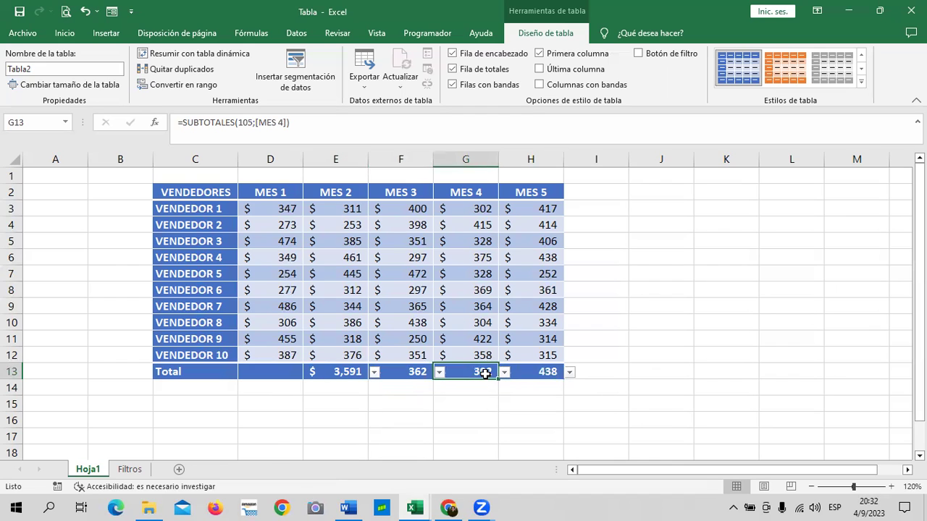
left_click(412, 373)
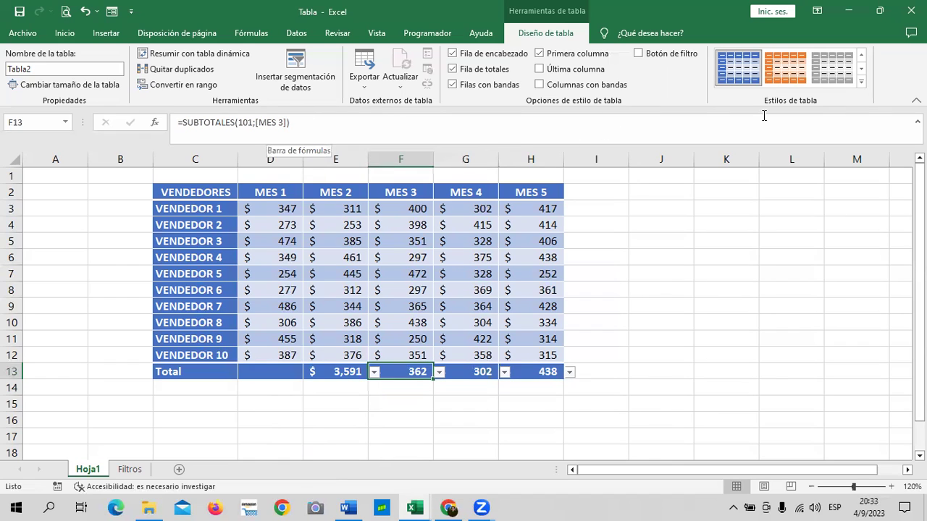
Set the MES 1 total in D13 to Desvest, showing $87.
left_click(278, 371)
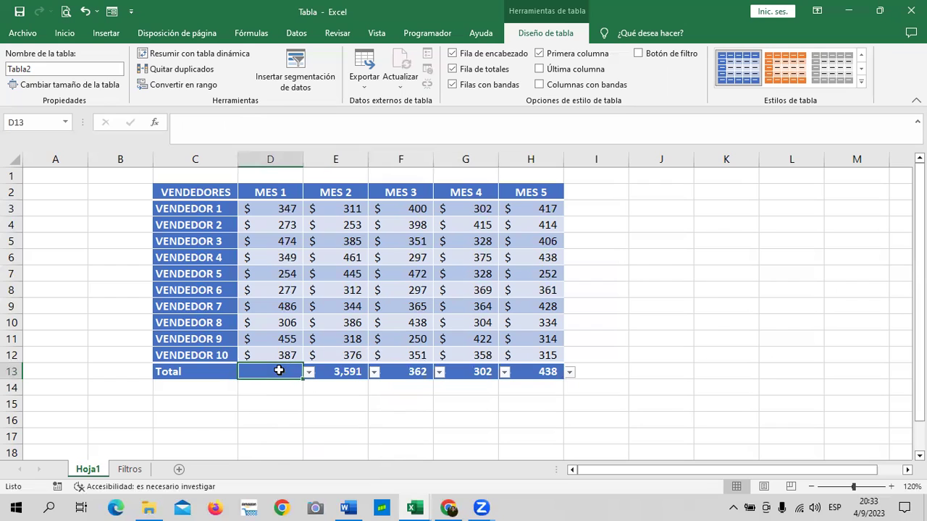
left_click(308, 372)
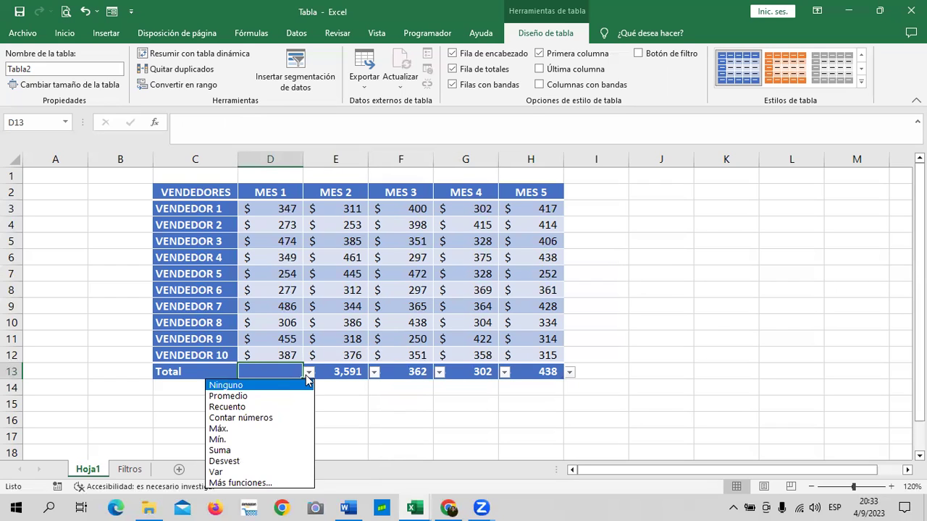
left_click(257, 464)
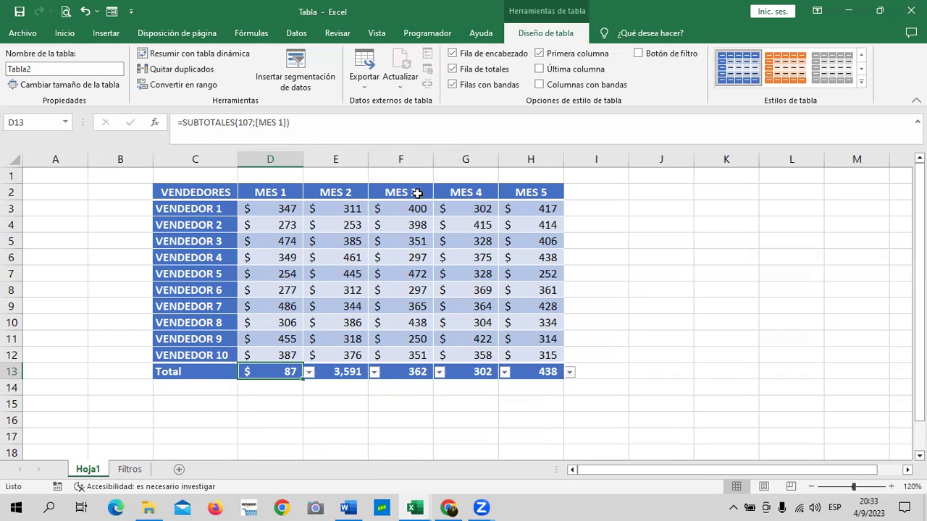
Type a draft =DESVEST formula in an empty cell beside the table, then erase it.
left_click(693, 317)
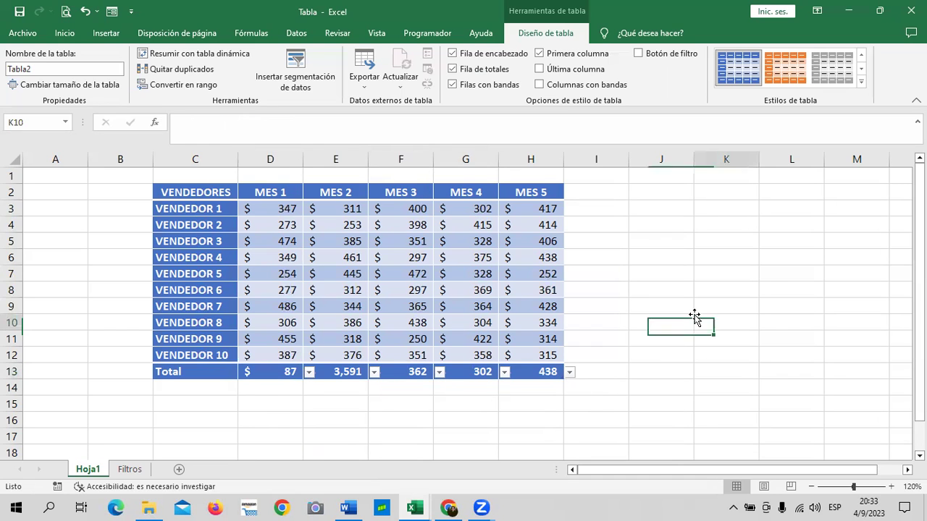
type("=")
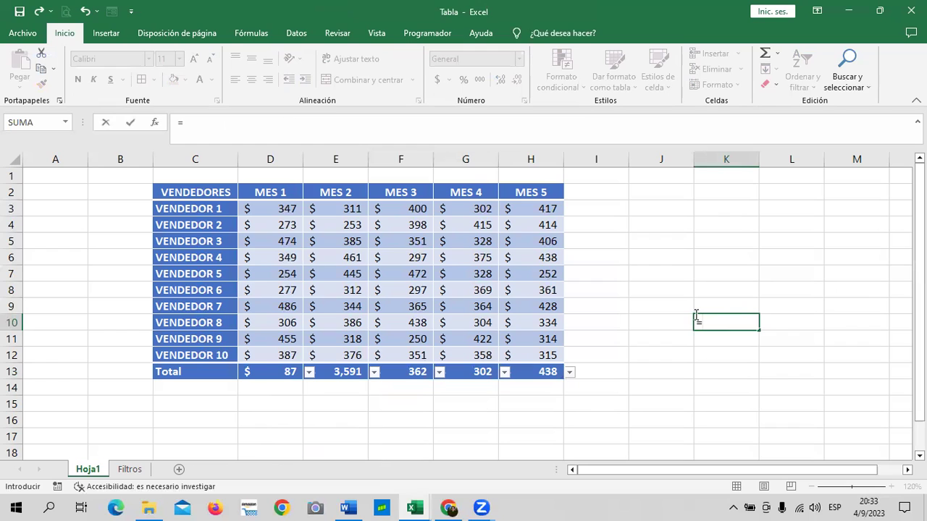
type("DESVEST")
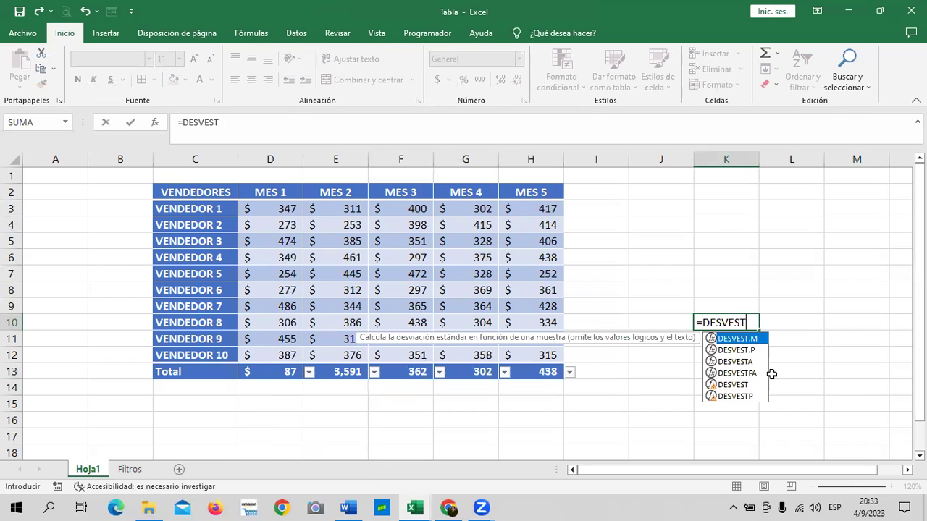
key("BackSpace")
key("BackSpace")
key("BackSpace")
key("BackSpace")
key("BackSpace")
key("Return")
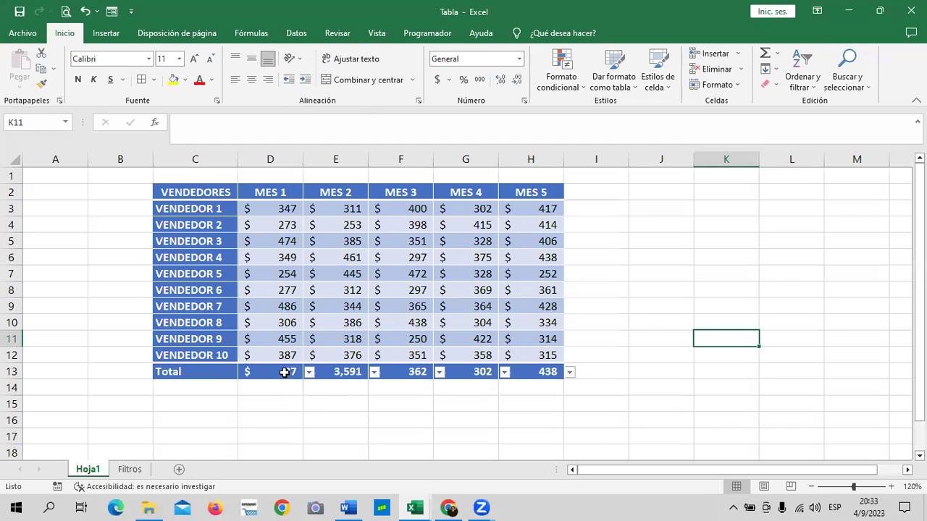
Change the MES 1 total in D13 to Var, showing $7,502 via SUBTOTALES(110;[MES 1]).
left_click(286, 375)
left_click(309, 373)
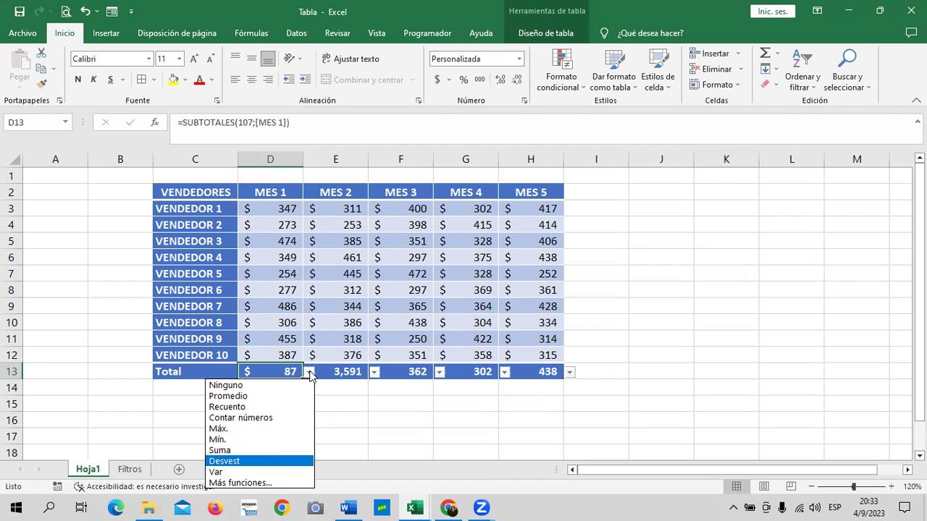
left_click(231, 472)
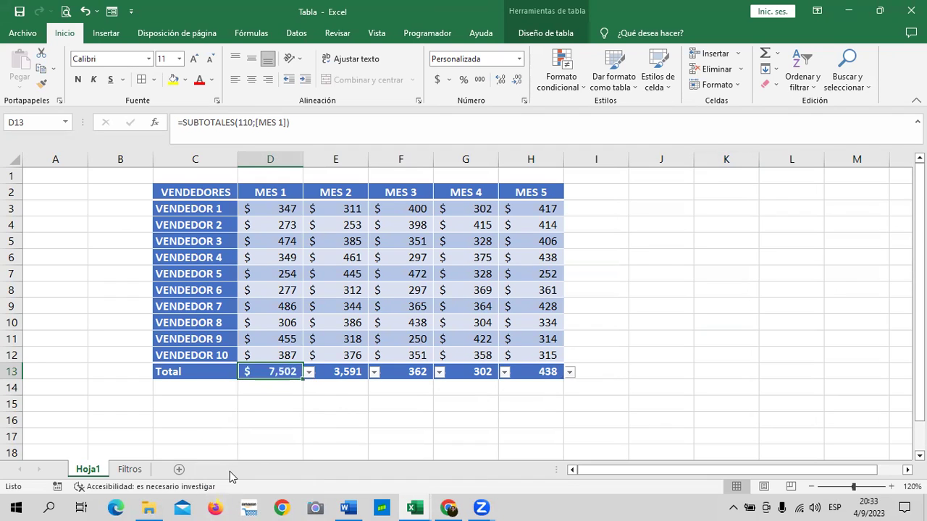
left_click(309, 372)
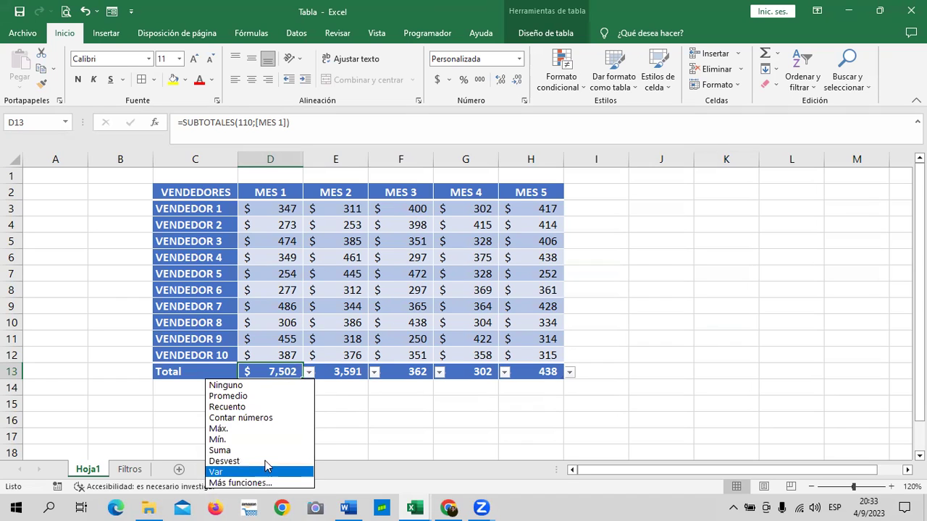
left_click(681, 308)
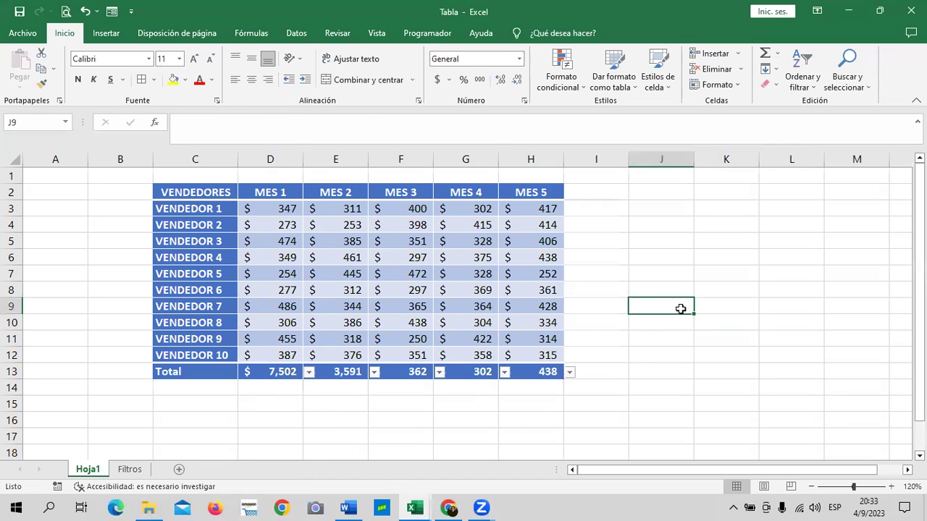
type("=VAR")
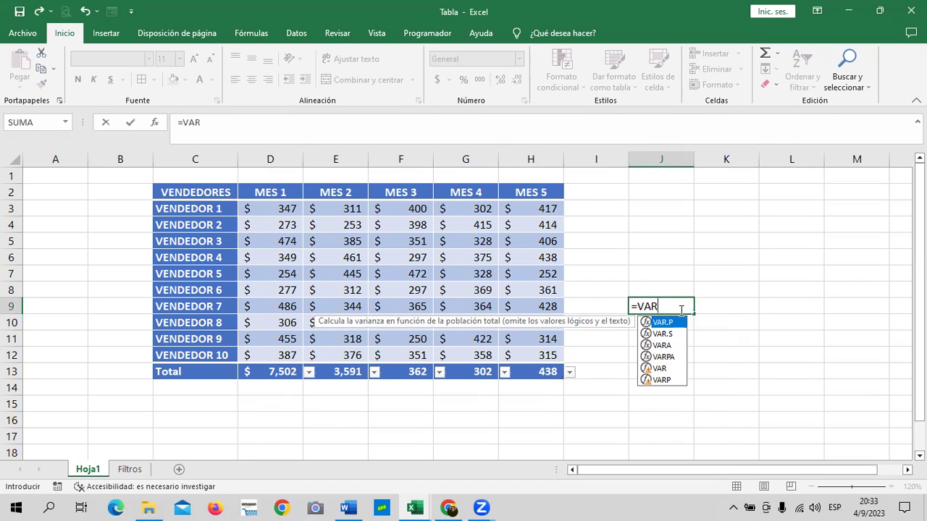
left_click(658, 381)
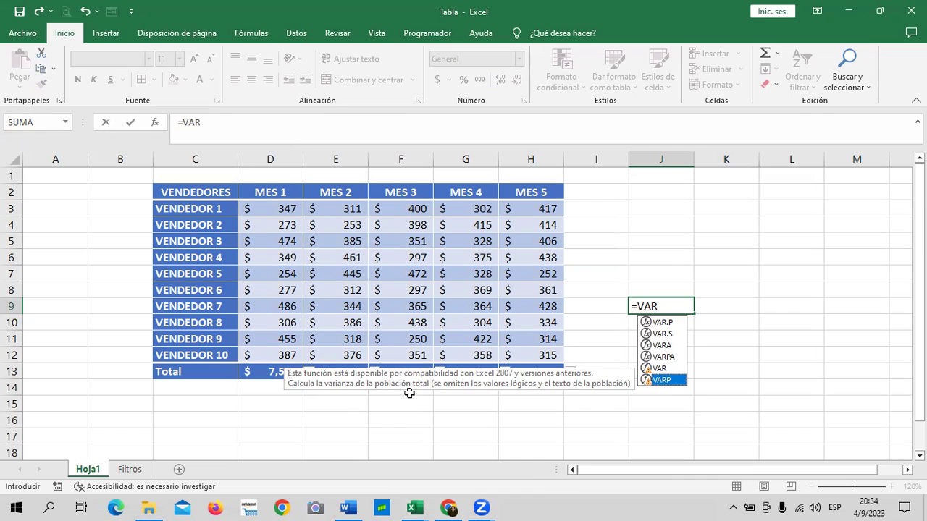
left_click(665, 371)
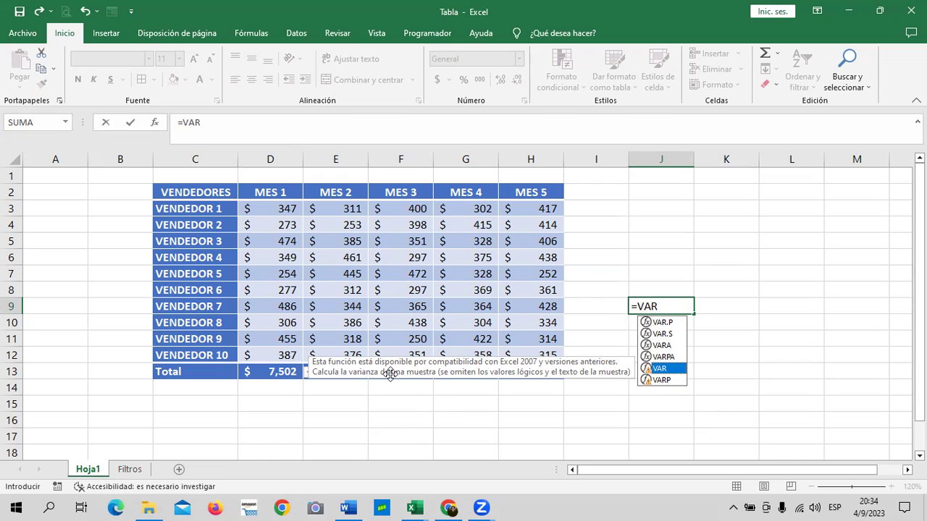
left_click(662, 359)
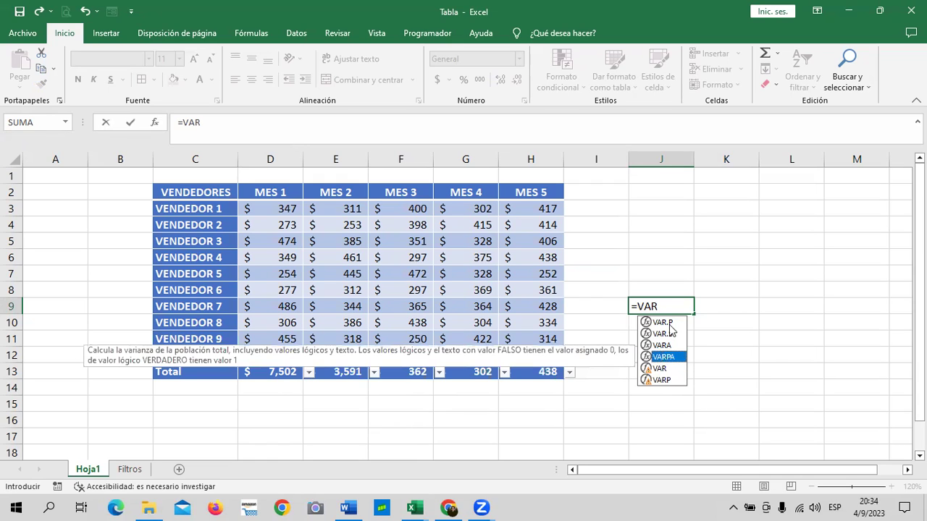
left_click(656, 258)
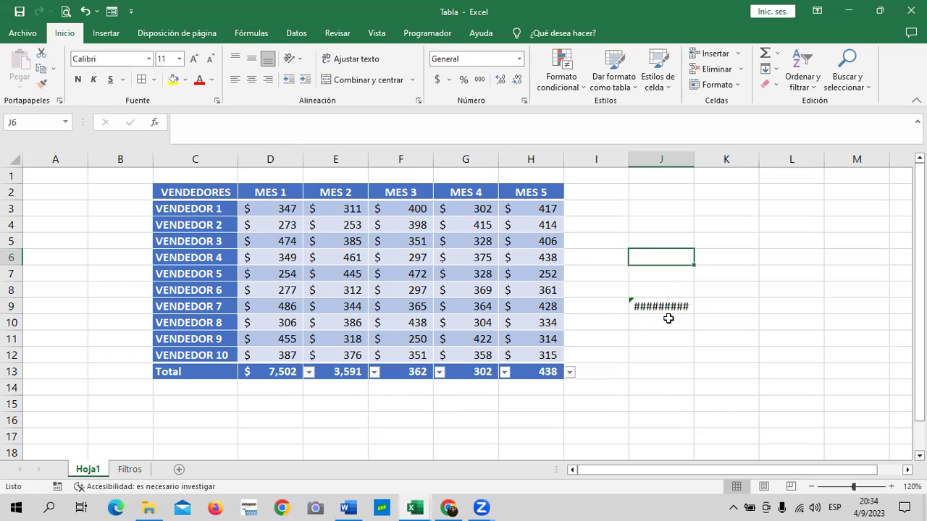
left_click(669, 304)
key("Delete")
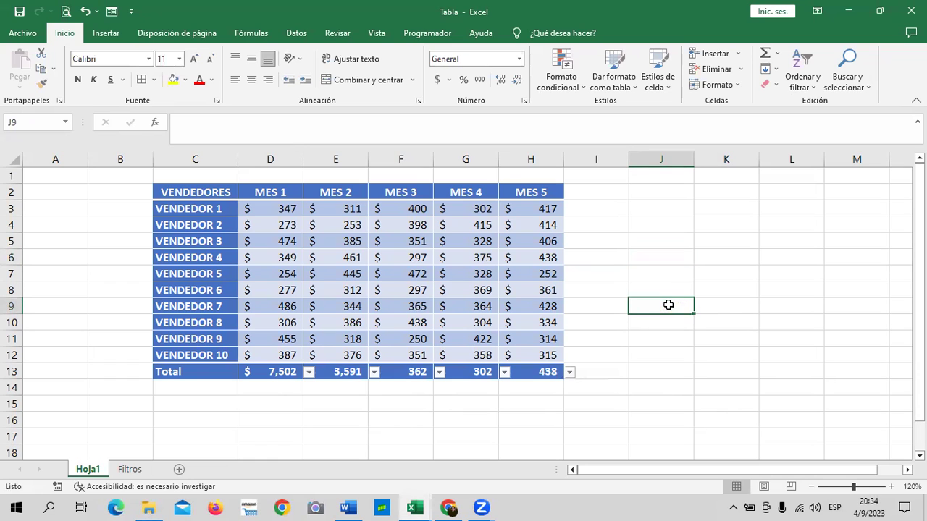
Change the MES 1 total in D13 to Suma ($3,608) and compare it with MES 2's total.
left_click(308, 372)
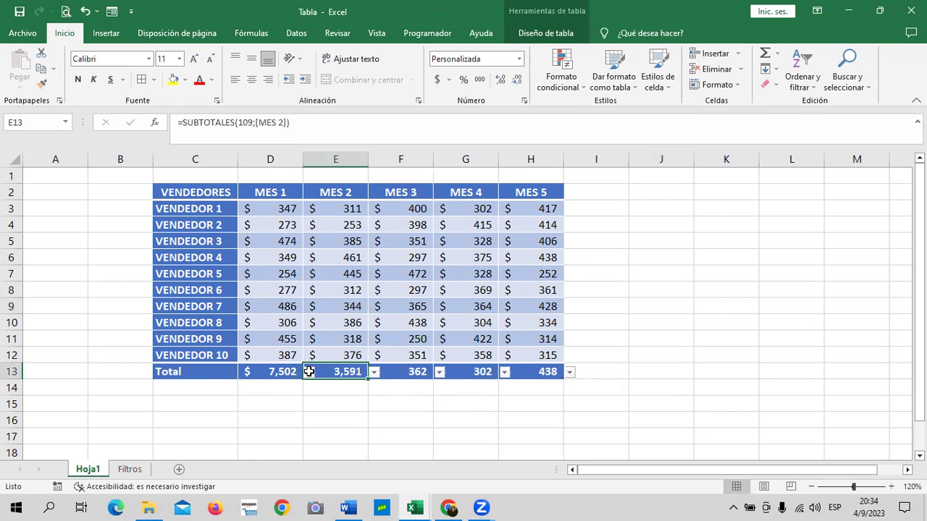
left_click(289, 371)
left_click(309, 373)
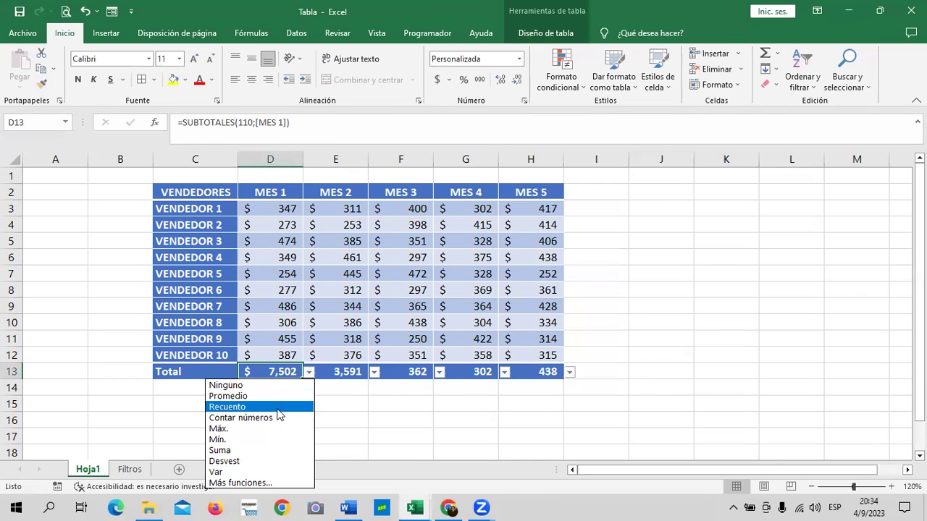
left_click(261, 451)
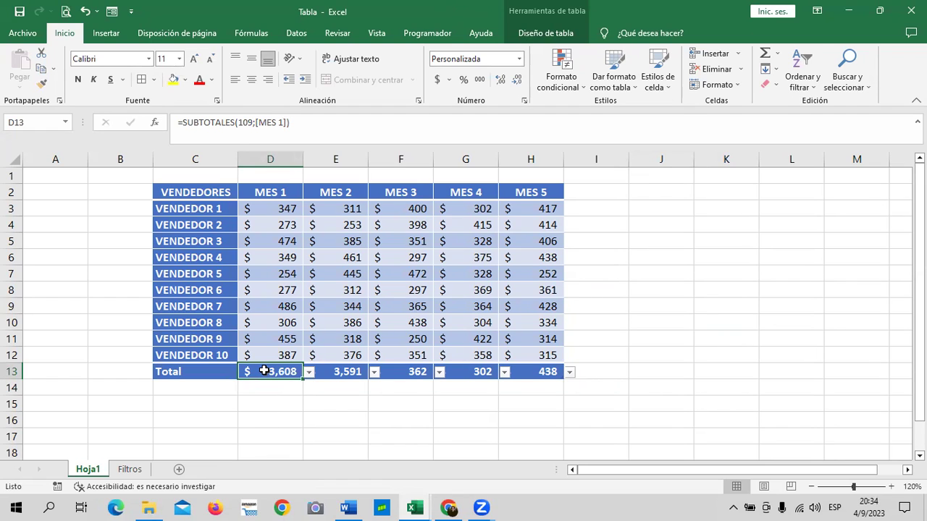
left_click(361, 379)
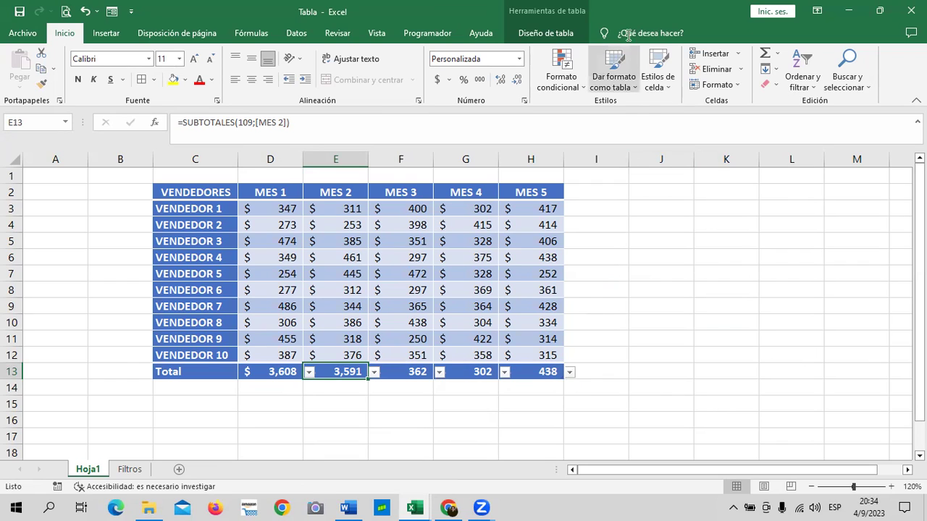
left_click(341, 257)
left_click(550, 33)
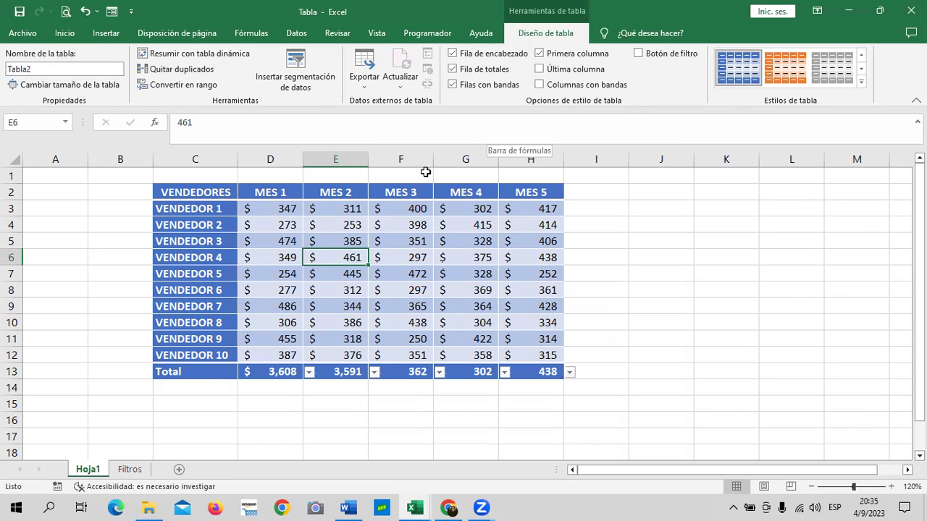
Change C12 from VENDEDOR 10 to VENDEDOR 9, then bring up the table's Quitar duplicados settings.
left_click(436, 254)
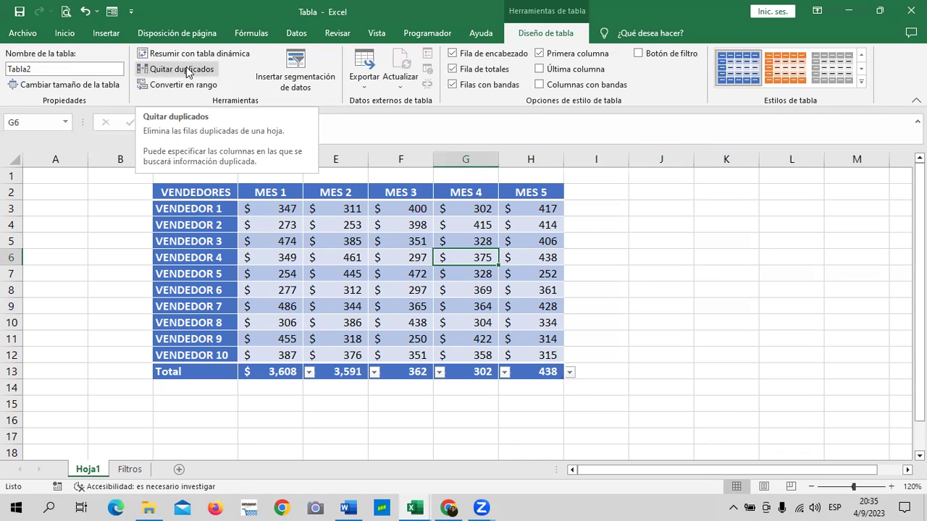
left_click(222, 356)
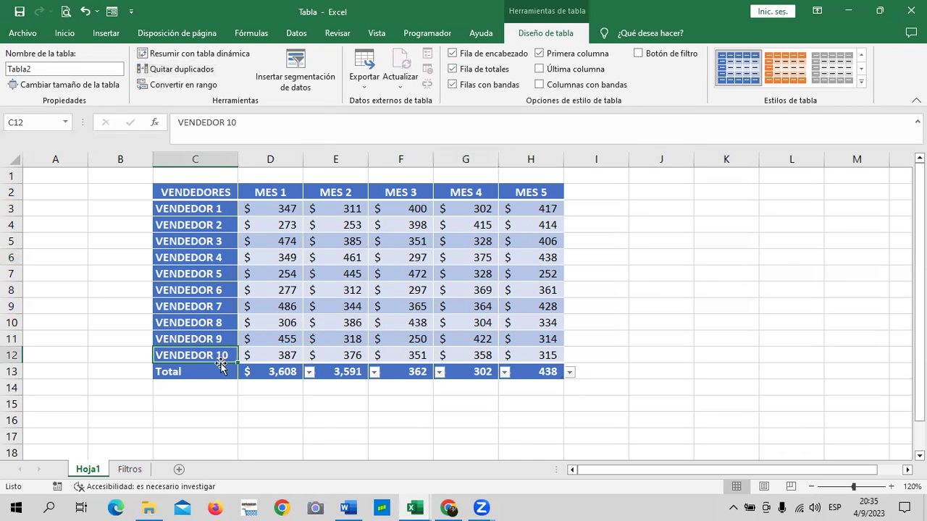
left_click(246, 122)
key("BackSpace")
key("BackSpace")
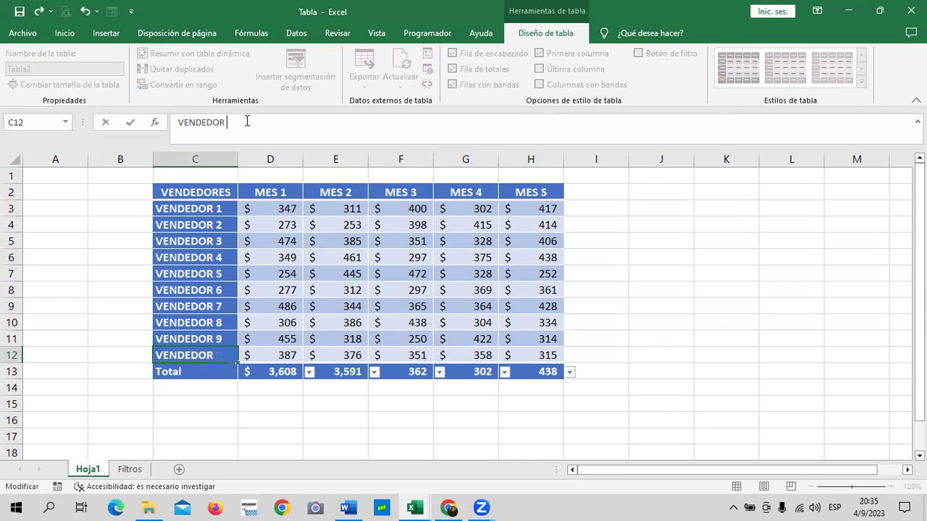
type("9")
key("Return")
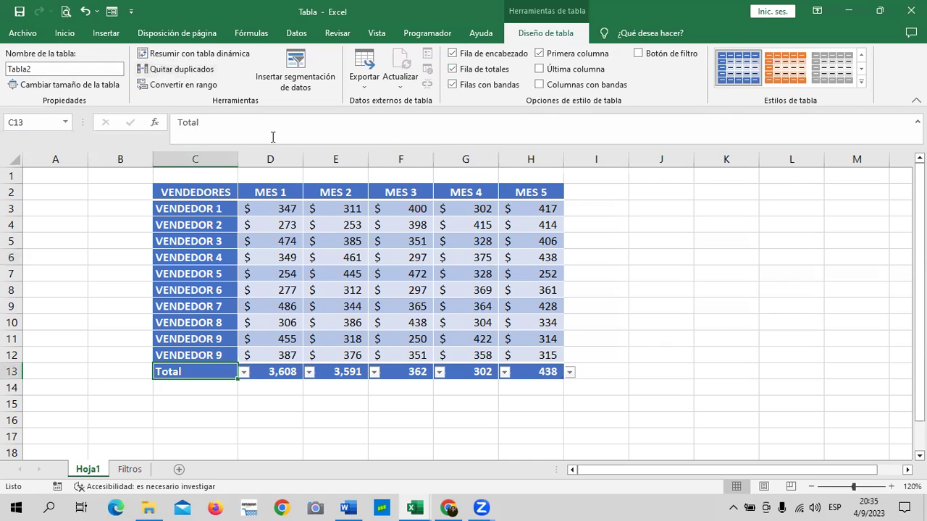
left_click(208, 317)
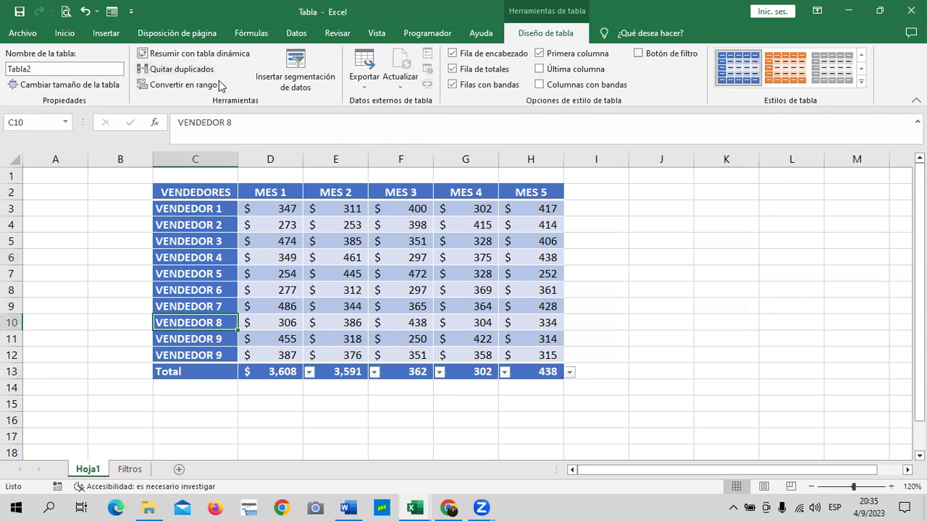
left_click(182, 69)
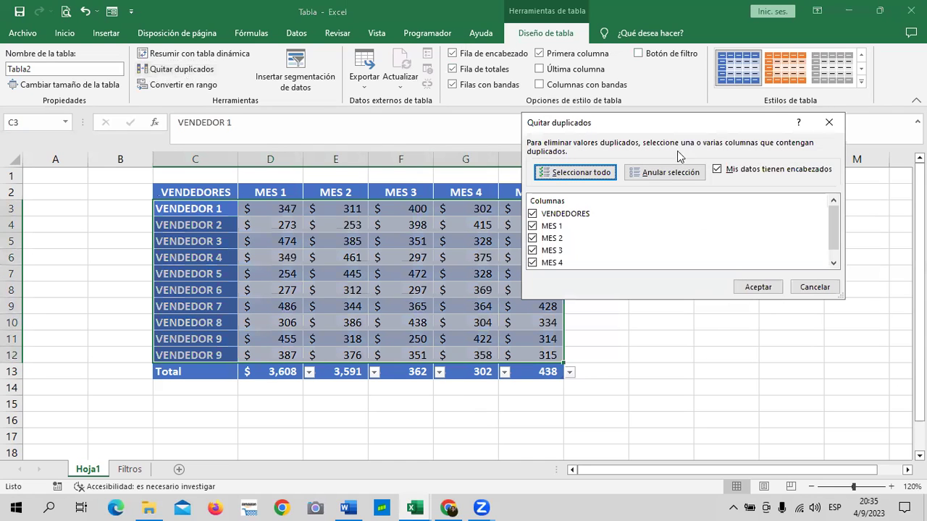
left_click_drag(721, 123, 612, 122)
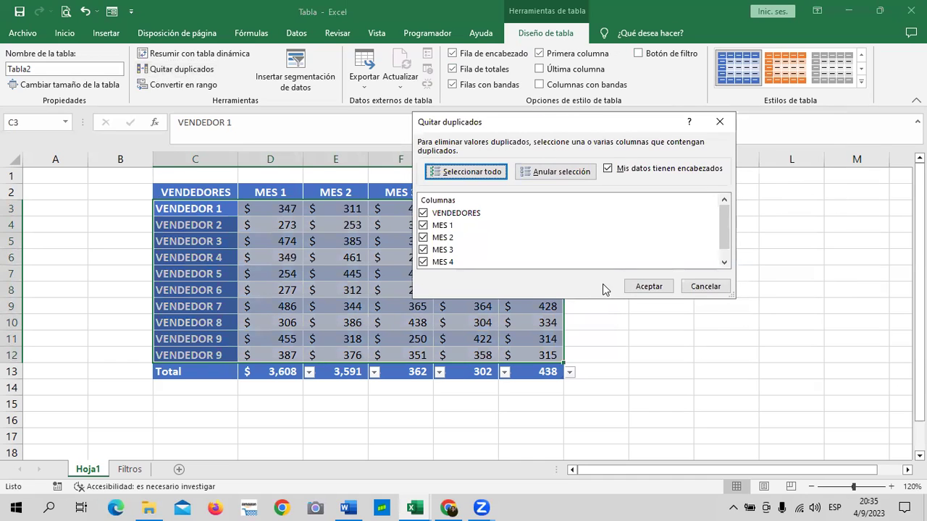
left_click(423, 213)
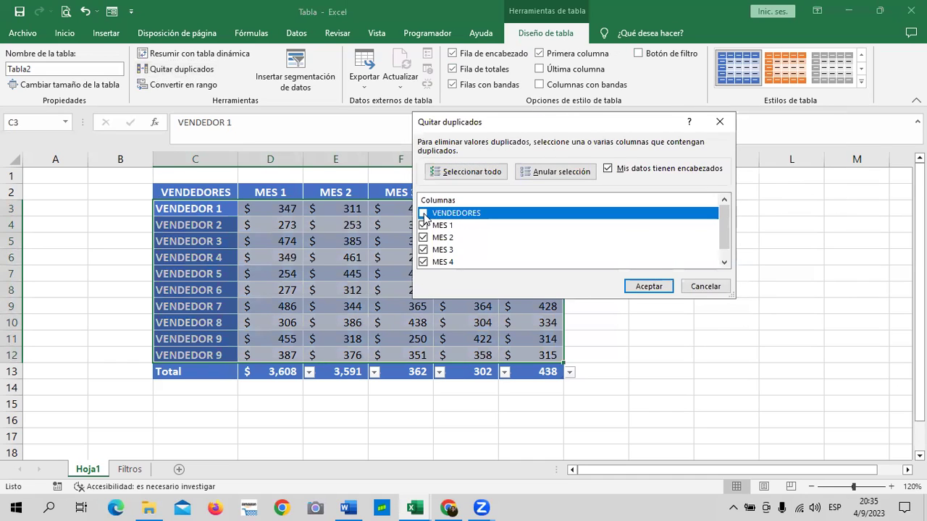
left_click(424, 225)
left_click(424, 237)
left_click(424, 250)
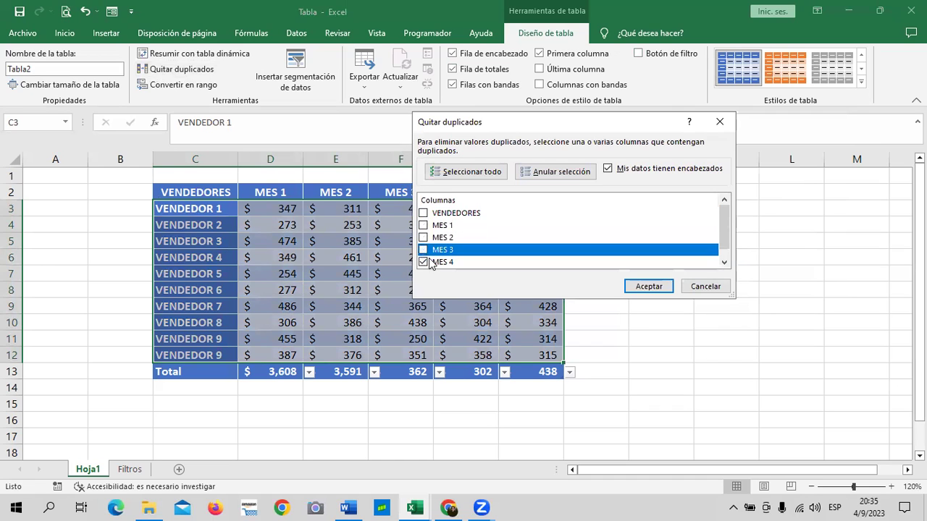
left_click(424, 262)
left_click(424, 213)
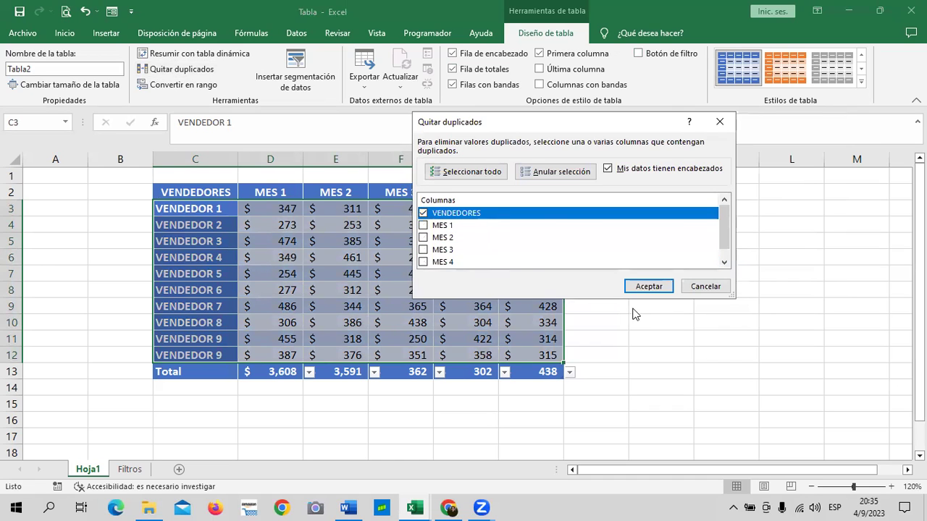
left_click(645, 287)
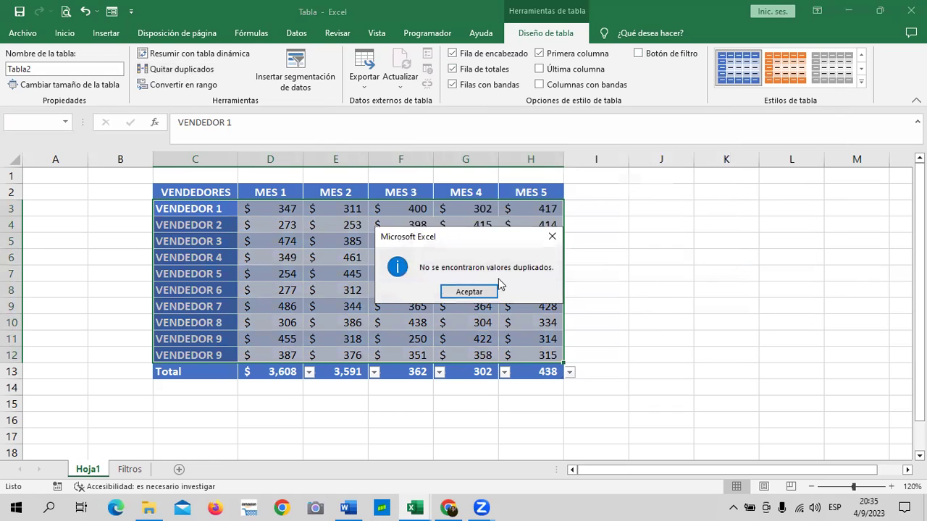
left_click(478, 292)
left_click(204, 260)
left_click(175, 70)
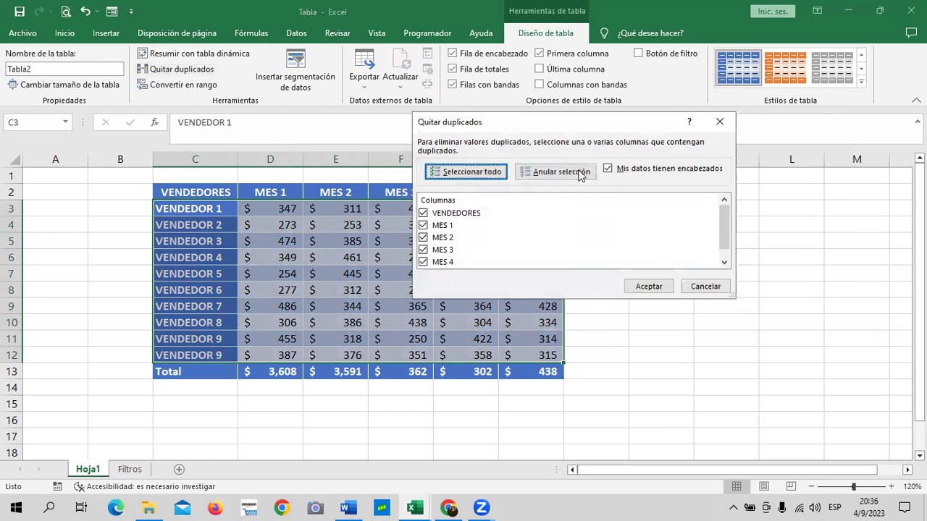
left_click(445, 213)
left_click(423, 214)
left_click(650, 286)
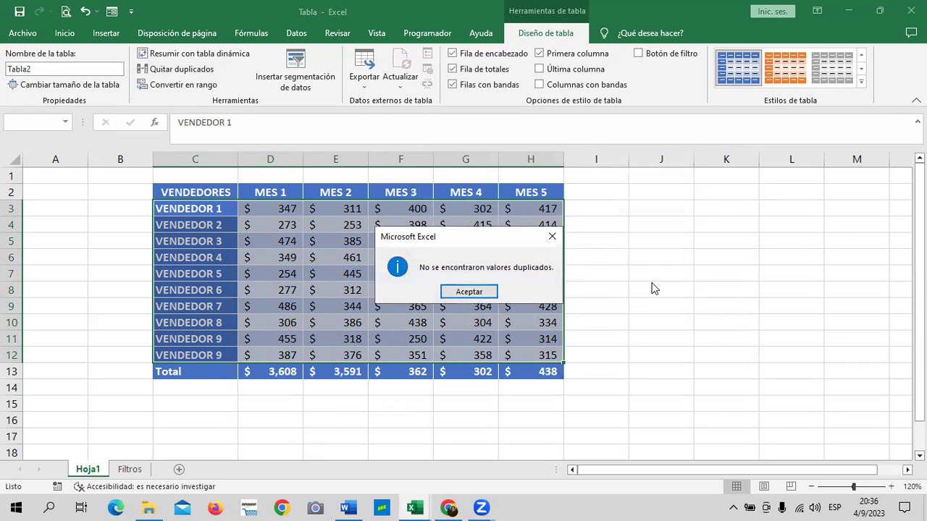
left_click(472, 291)
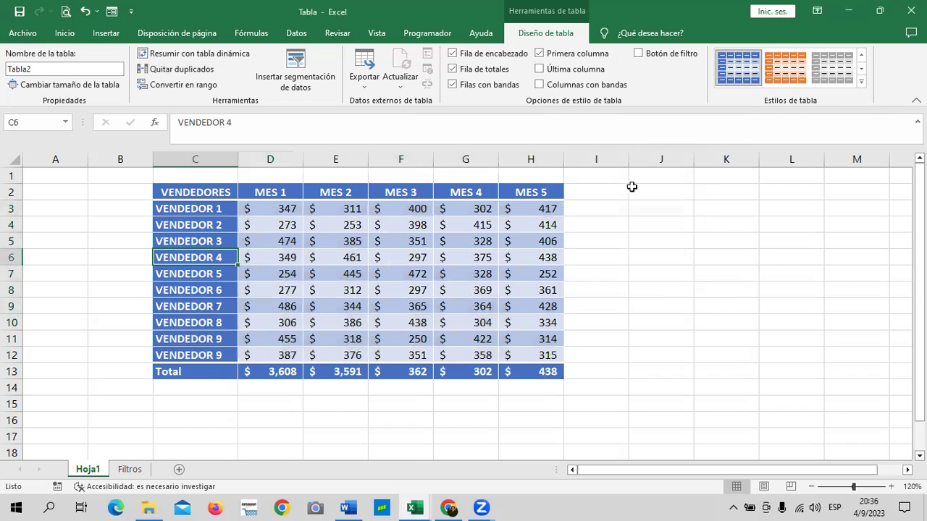
Remove duplicate rows comparing only the VENDEDORES column, dropping the second VENDEDOR 9.
left_click(209, 354)
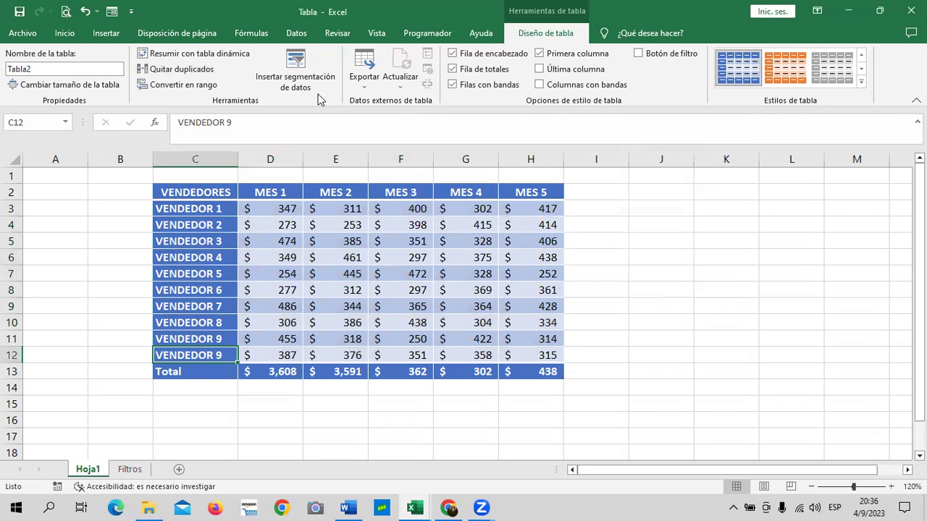
left_click(178, 69)
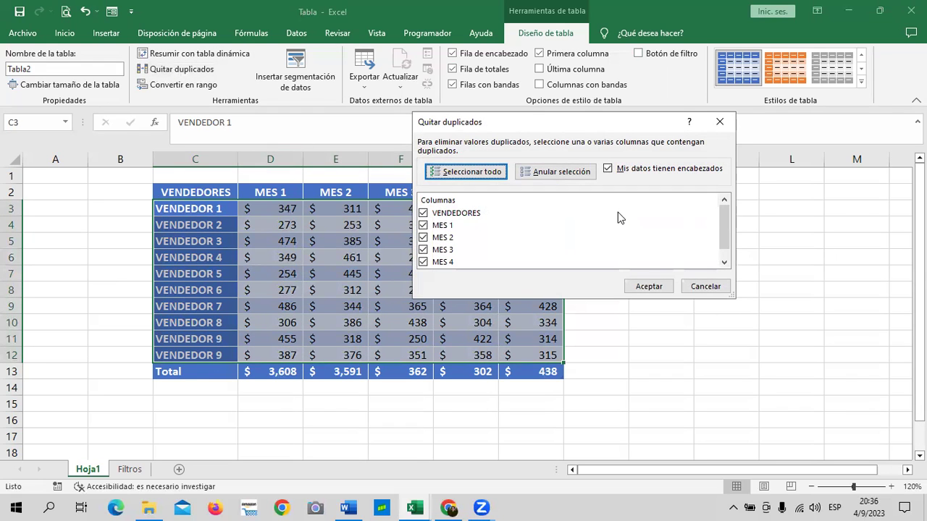
left_click(566, 172)
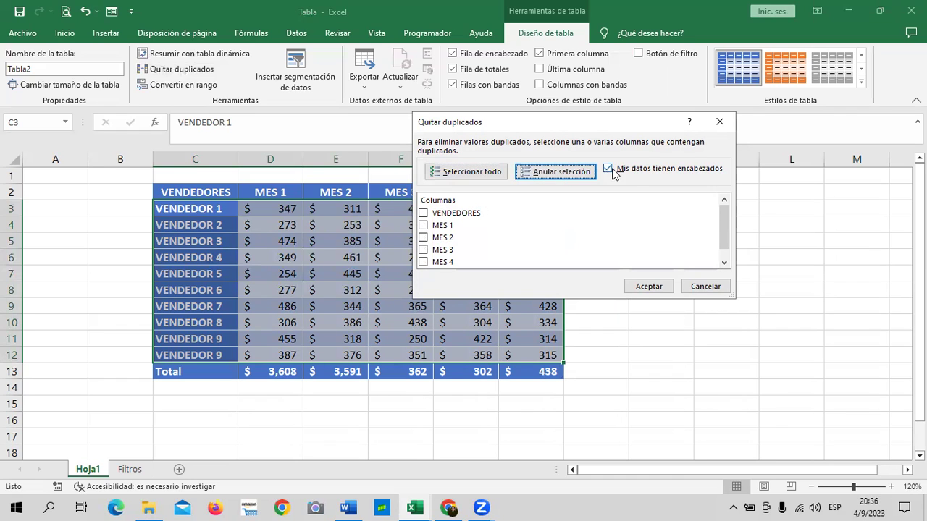
left_click(423, 213)
left_click(656, 287)
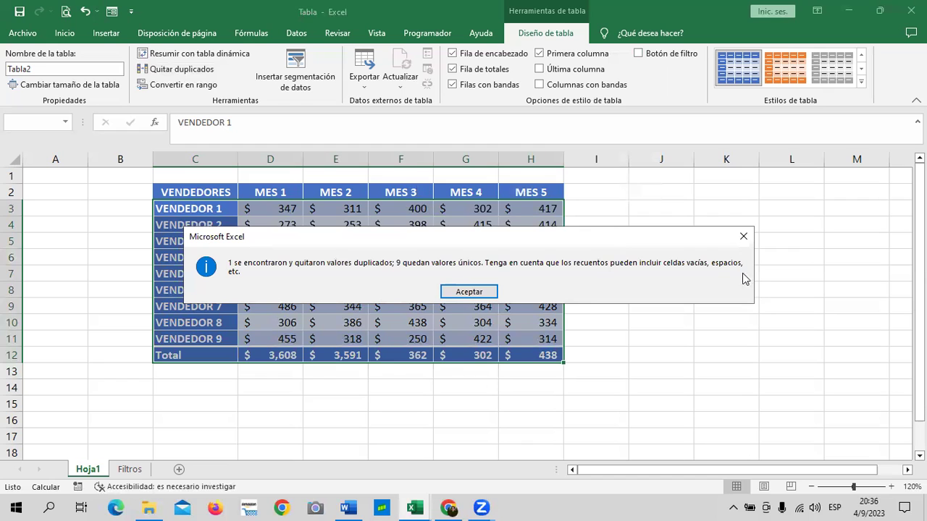
left_click(471, 291)
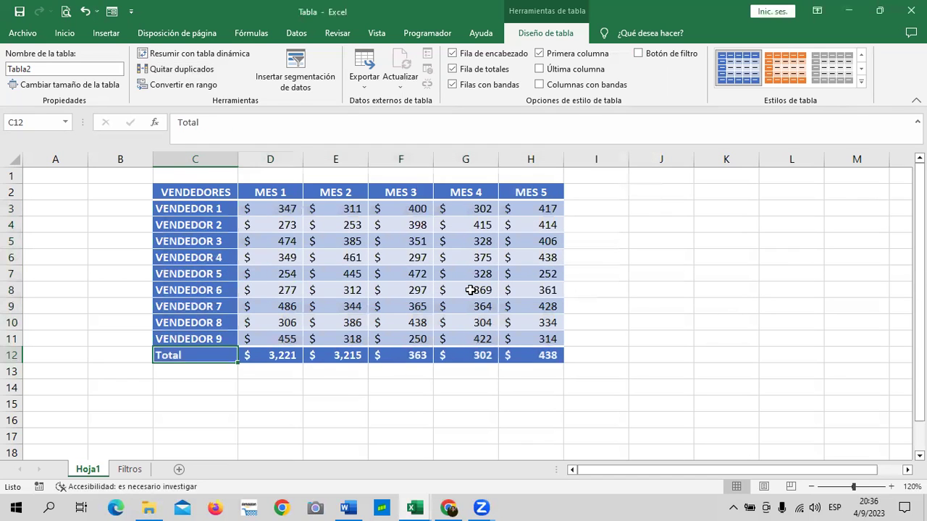
Undo the duplicate removal so the second VENDEDOR 9 row returns.
left_click(650, 304)
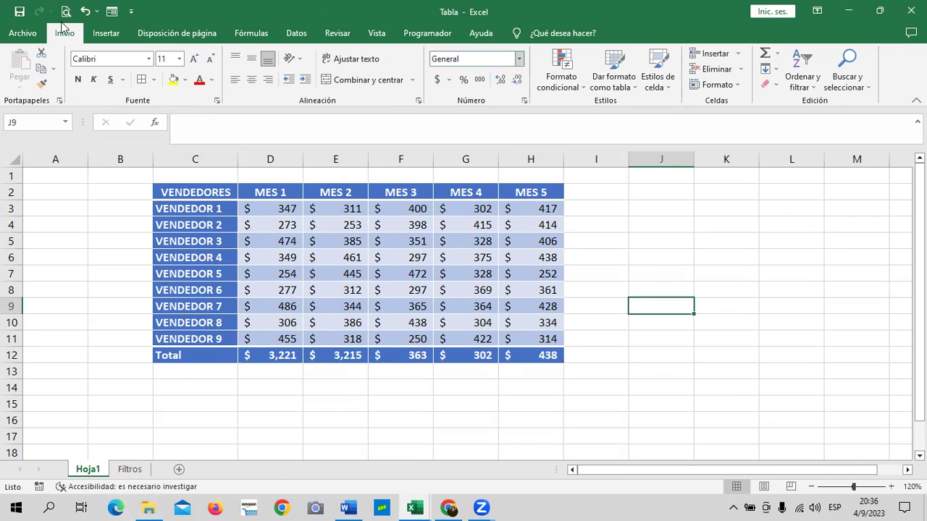
left_click(84, 13)
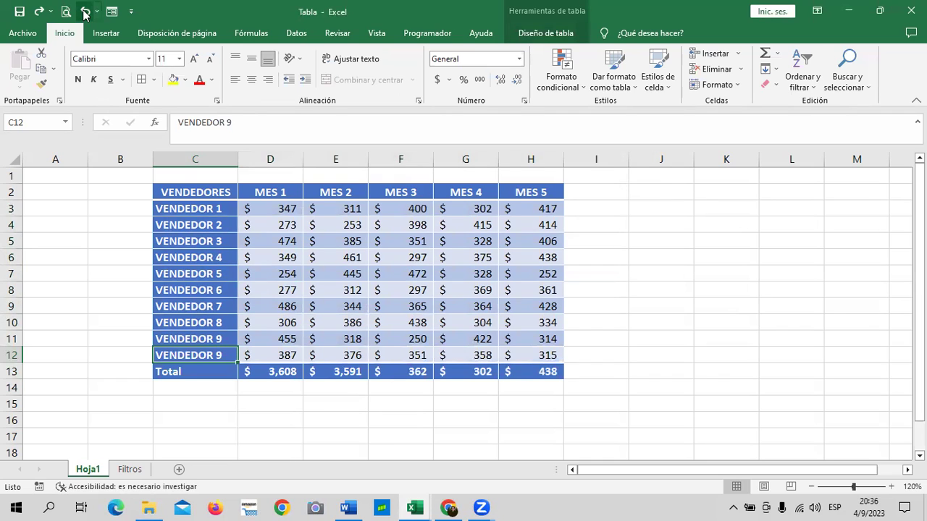
left_click(669, 289)
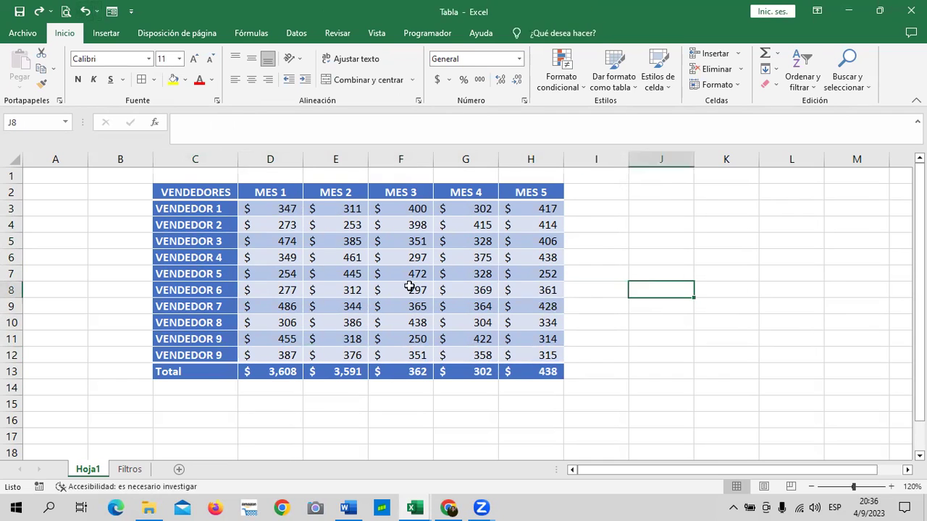
left_click(259, 273)
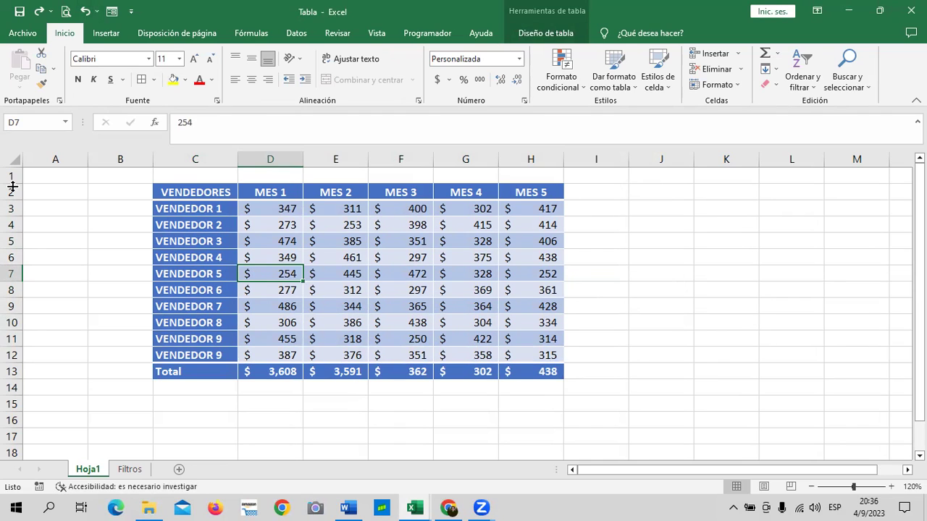
left_click(417, 324)
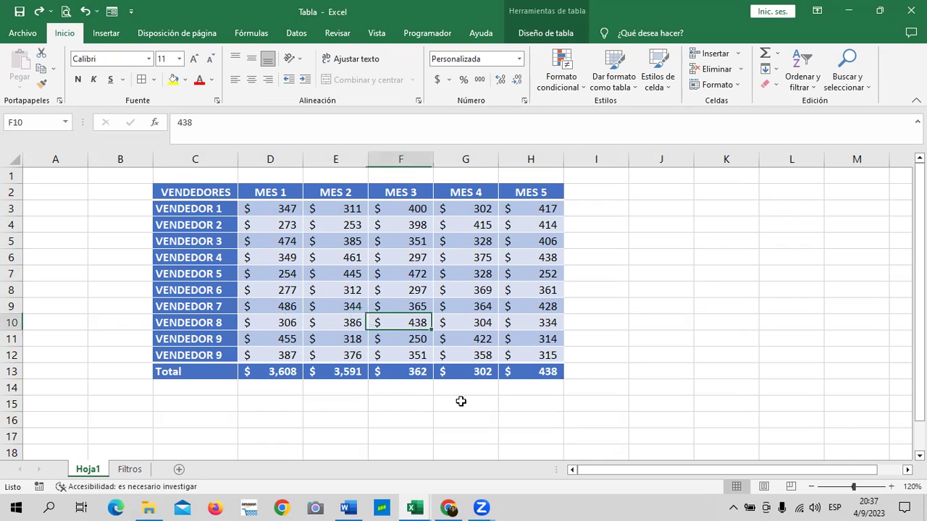
Try the Quitar duplicados options, toggling headers and clearing columns, then close without removing.
left_click(546, 34)
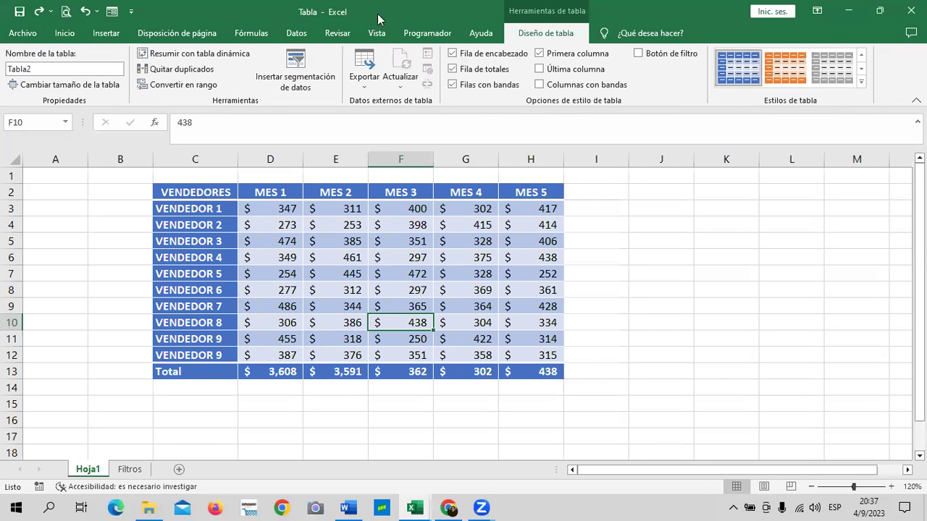
left_click(182, 69)
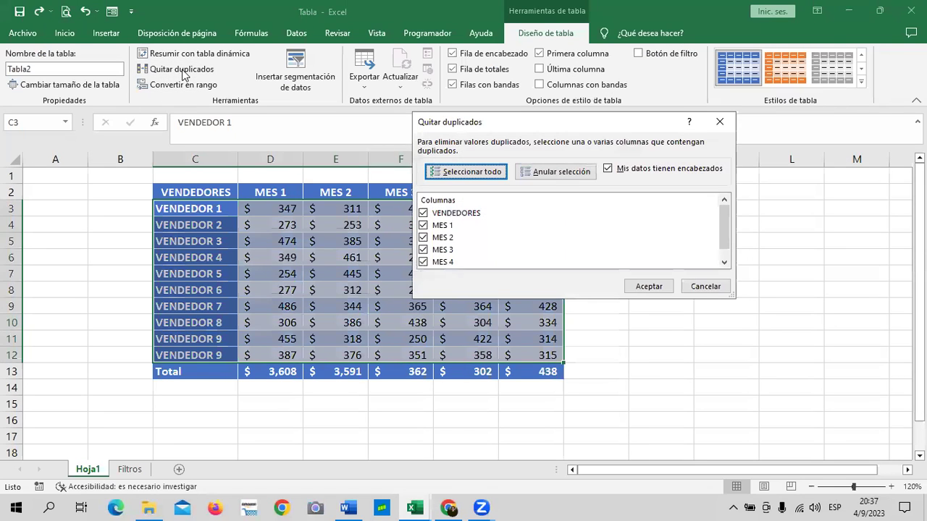
left_click(608, 169)
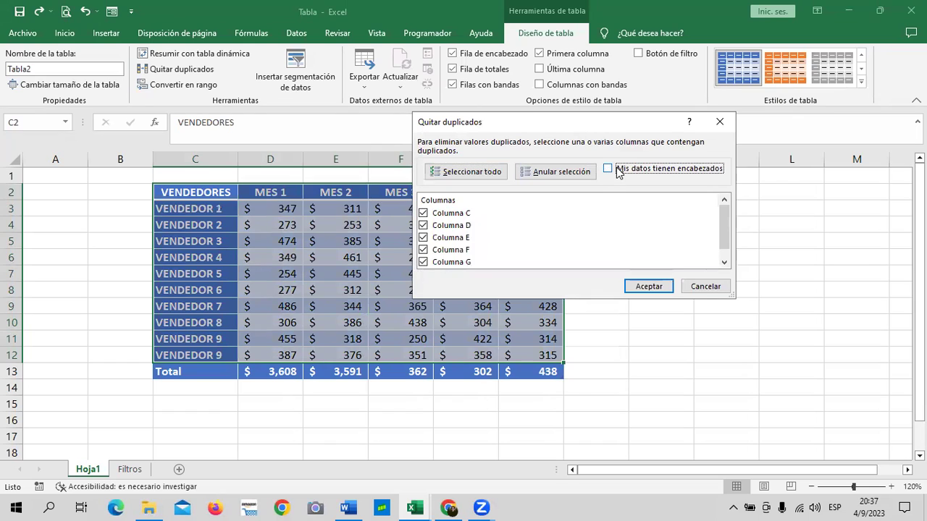
left_click(611, 170)
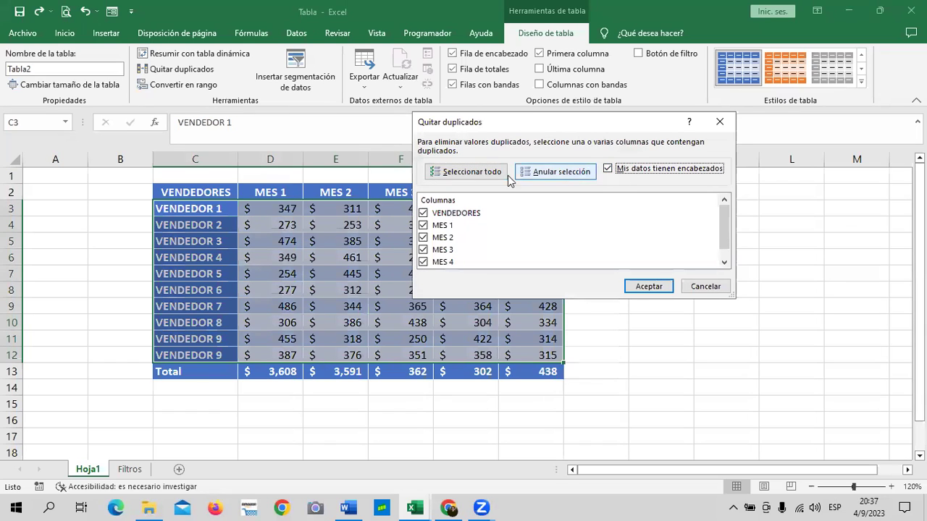
left_click(542, 174)
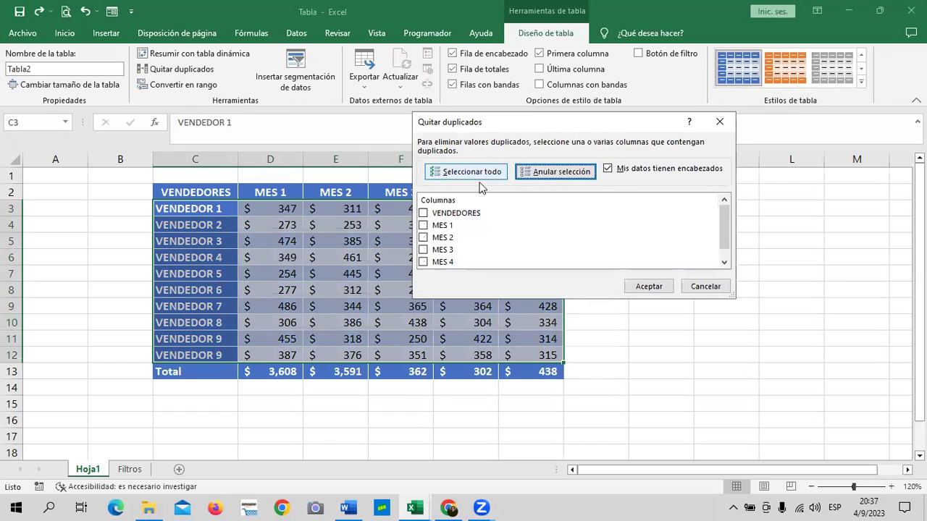
left_click(427, 215)
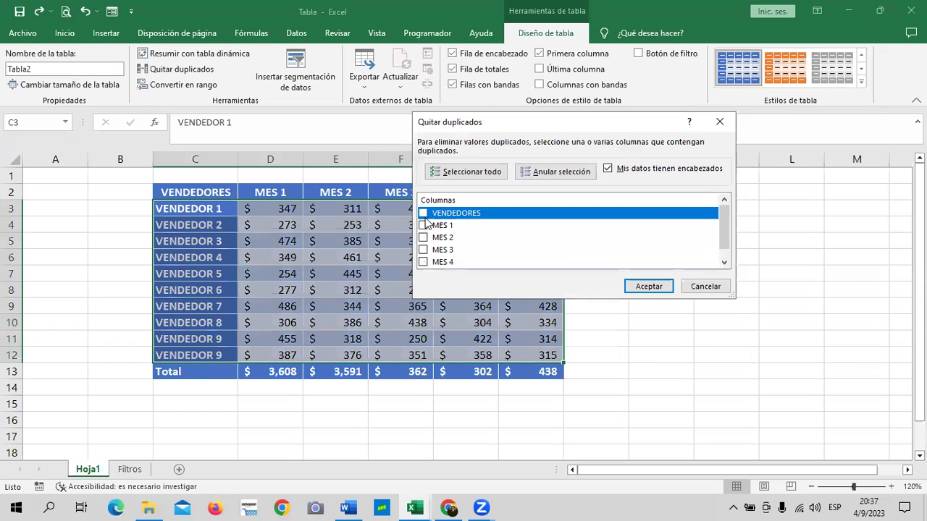
left_click(649, 287)
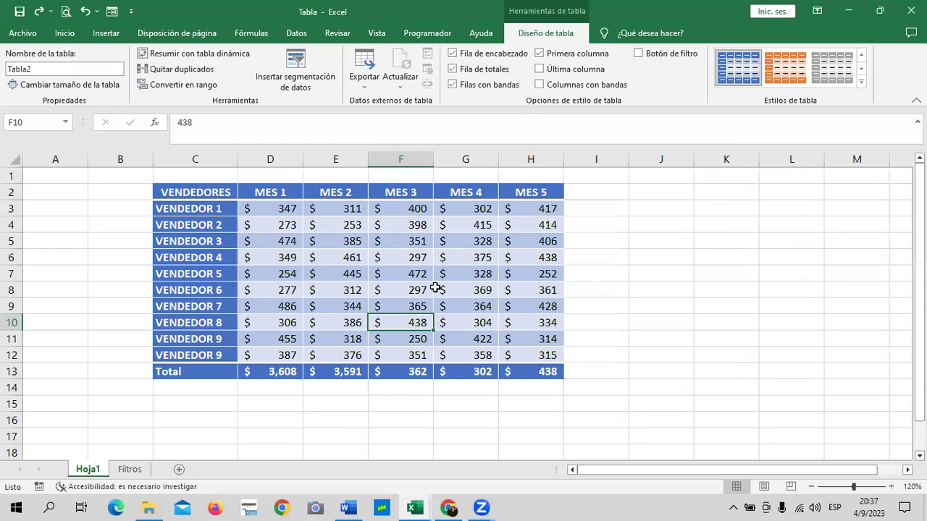
Remove duplicates by VENDEDORES only, deleting the extra VENDEDOR 9 row and leaving nine sellers.
left_click(211, 326)
left_click(200, 357)
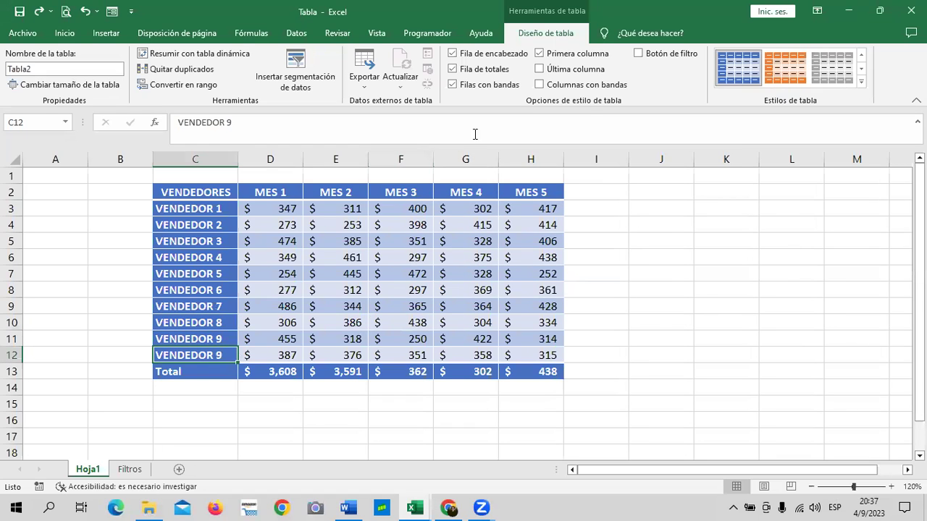
left_click(177, 69)
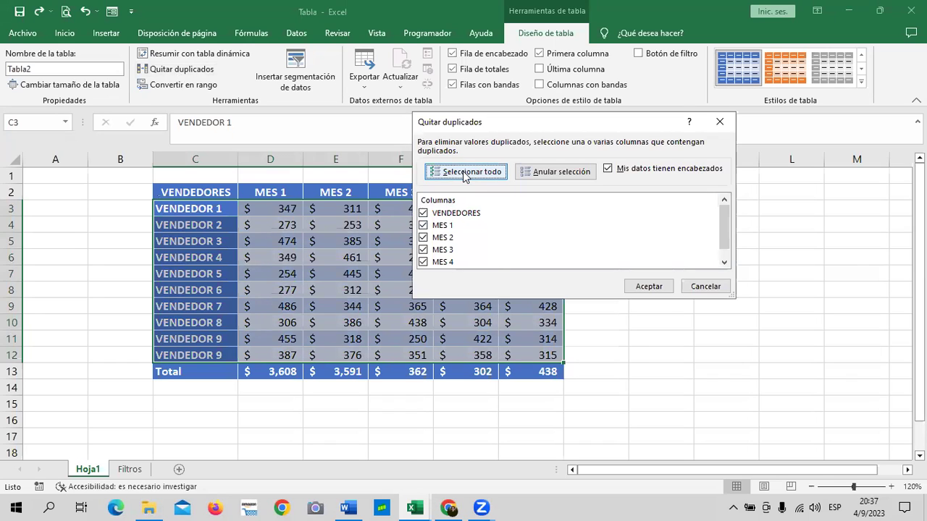
left_click(530, 175)
left_click(423, 213)
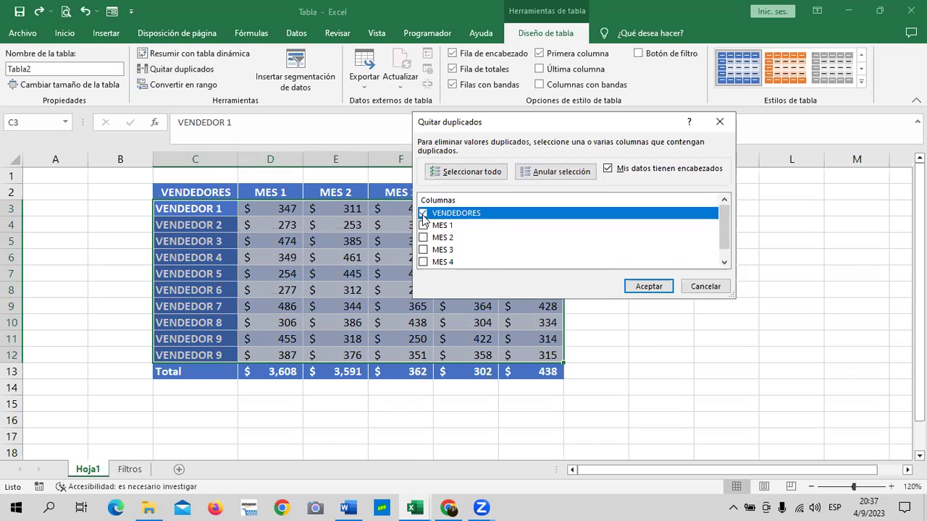
left_click(641, 287)
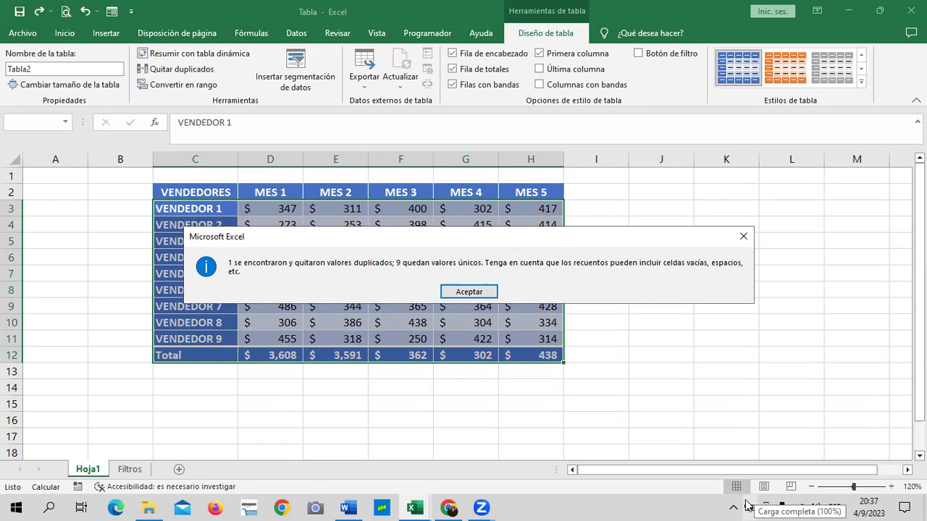
left_click(486, 289)
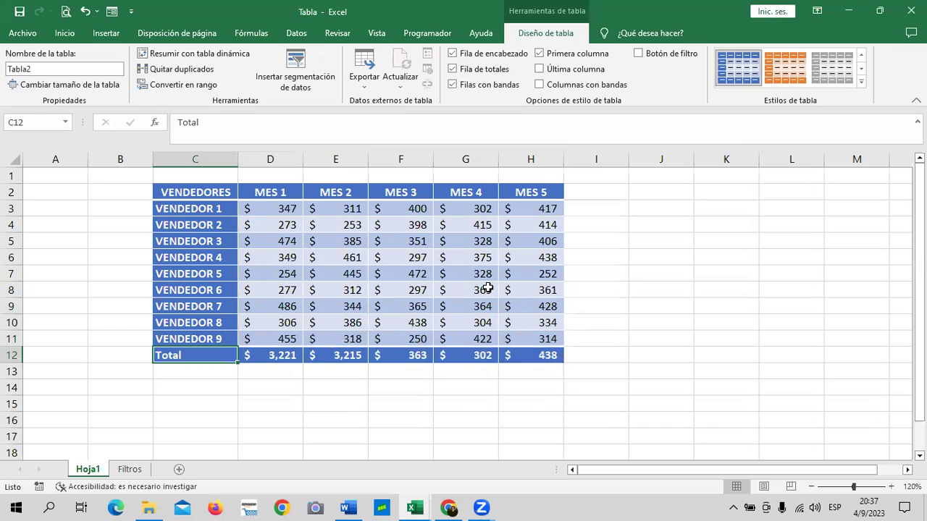
left_click(490, 210)
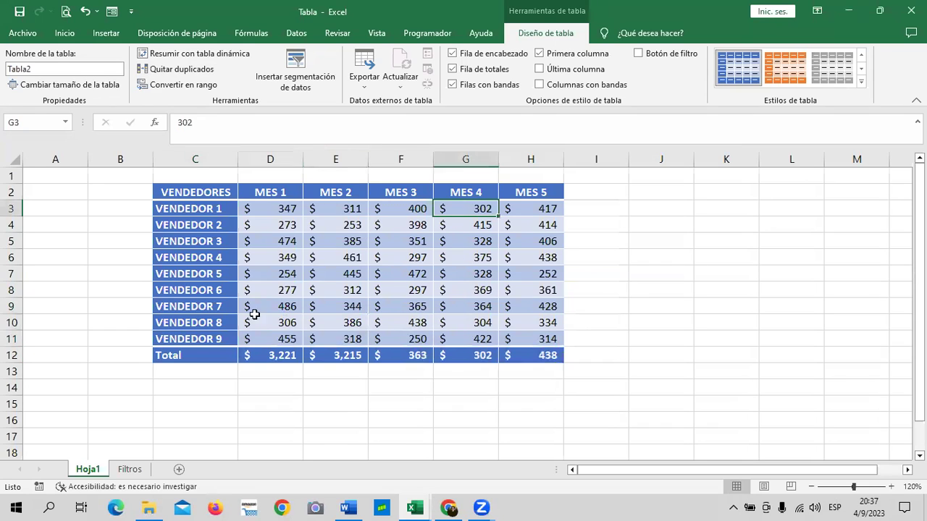
Undo the removal, rename C12 back to VENDEDOR 10, and switch to the Filtros sheet.
left_click(85, 13)
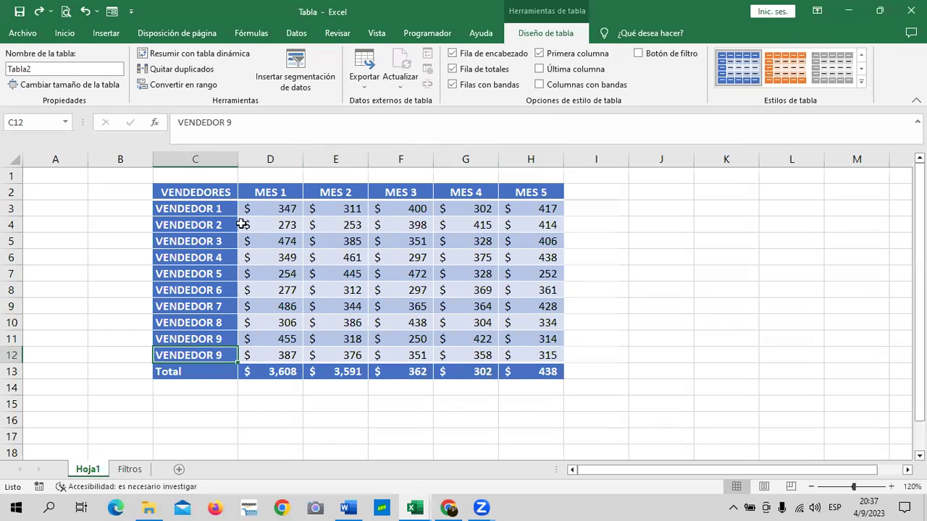
left_click(247, 120)
key("BackSpace")
key("BackSpace")
type("10")
key("Return")
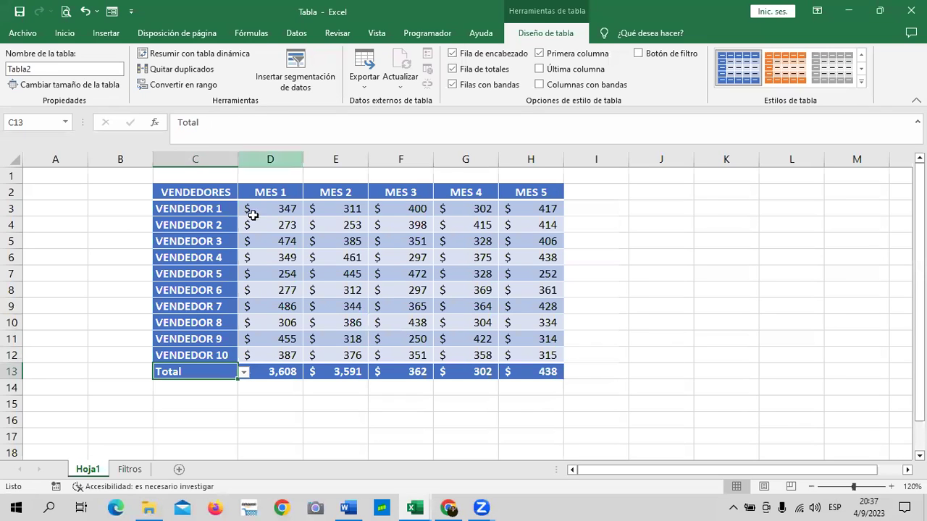
left_click(442, 378)
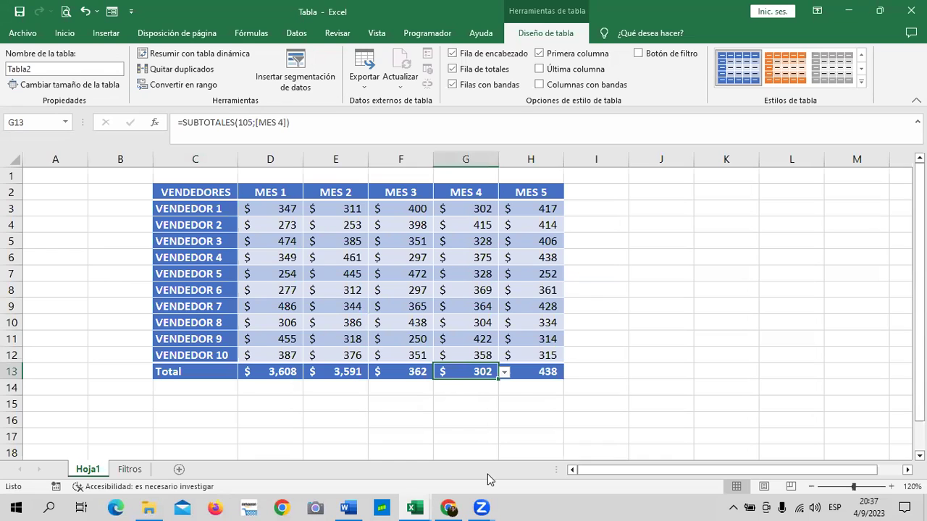
left_click(131, 470)
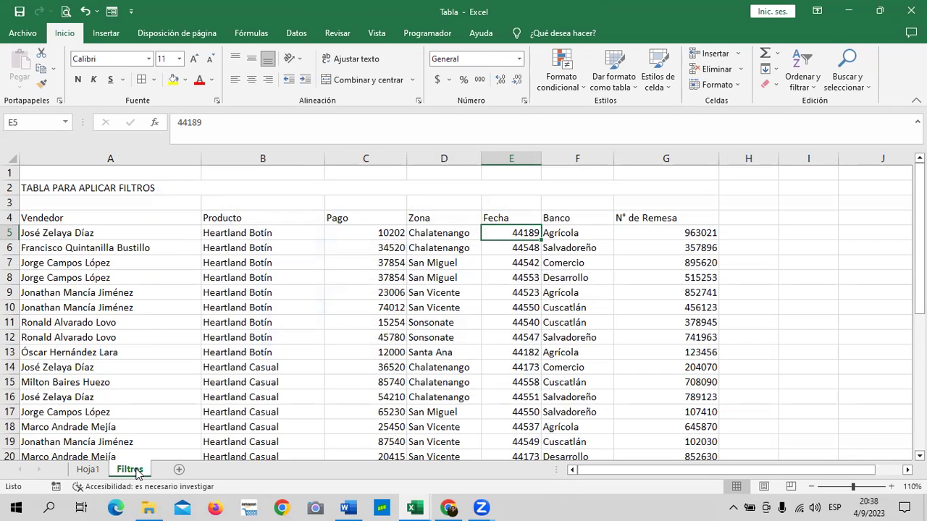
Convert the Filtros data range A4:G36 into a table with headers.
left_click(207, 310)
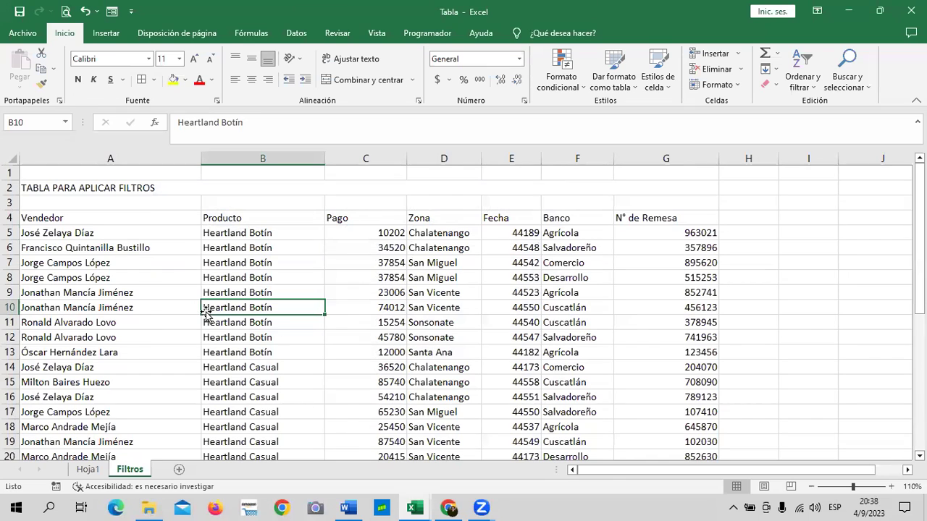
left_click(353, 279)
left_click(410, 254)
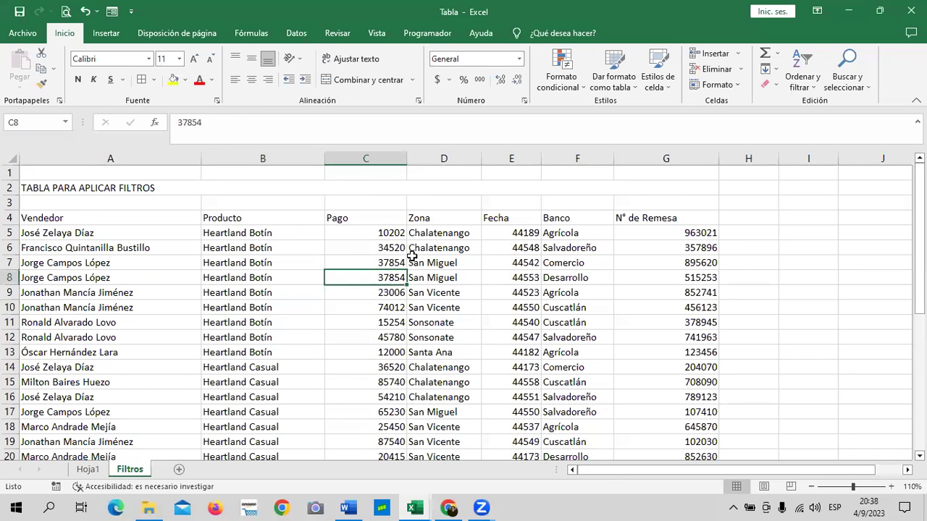
left_click(129, 65)
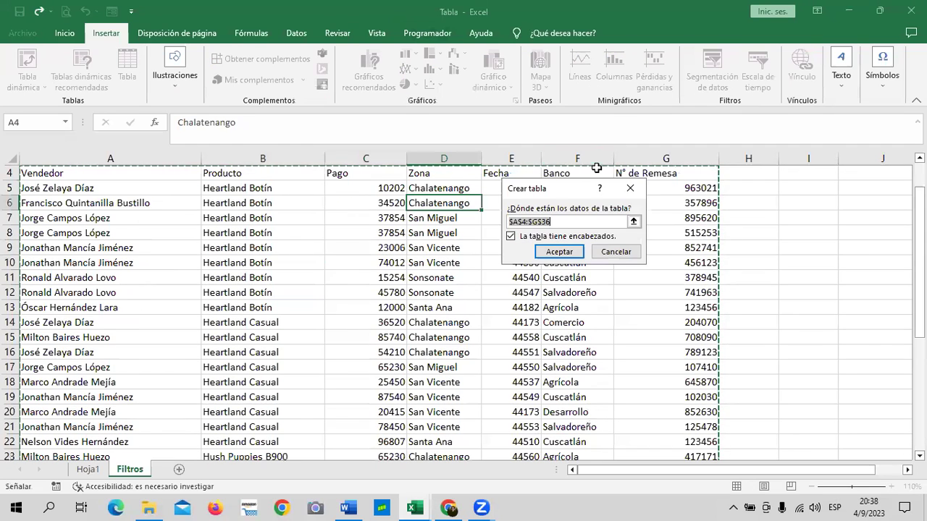
left_click(559, 252)
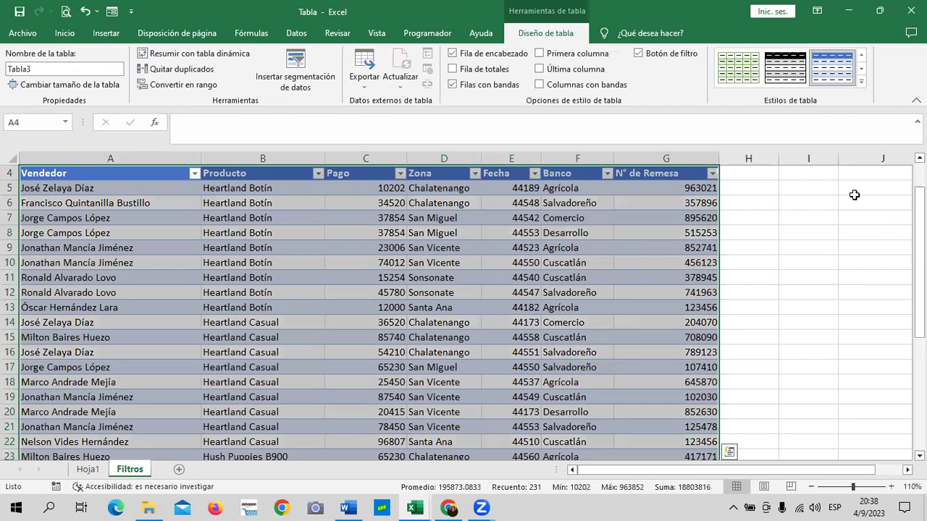
Format the Pago values C5:C36 as accounting currency with no decimals.
left_click(518, 260)
left_click_drag(366, 188, 355, 407)
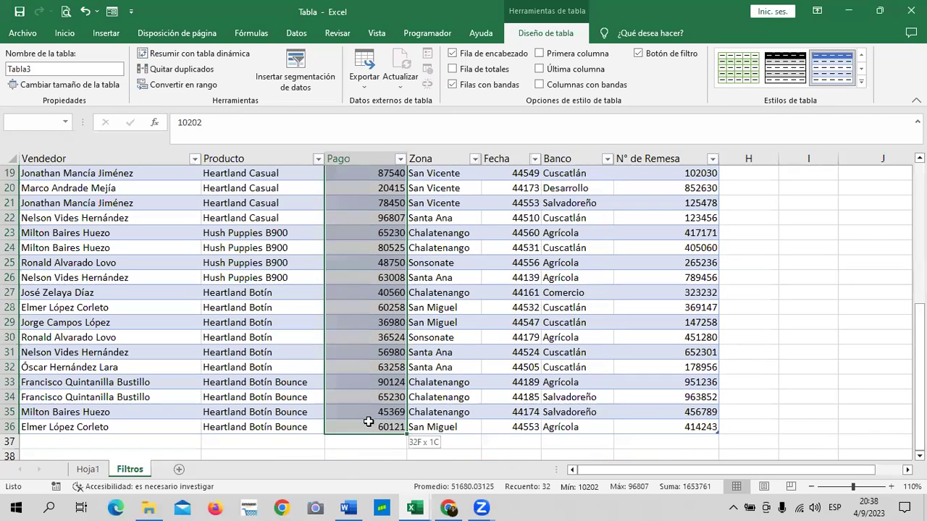
left_click_drag(355, 407, 382, 367)
left_click(64, 33)
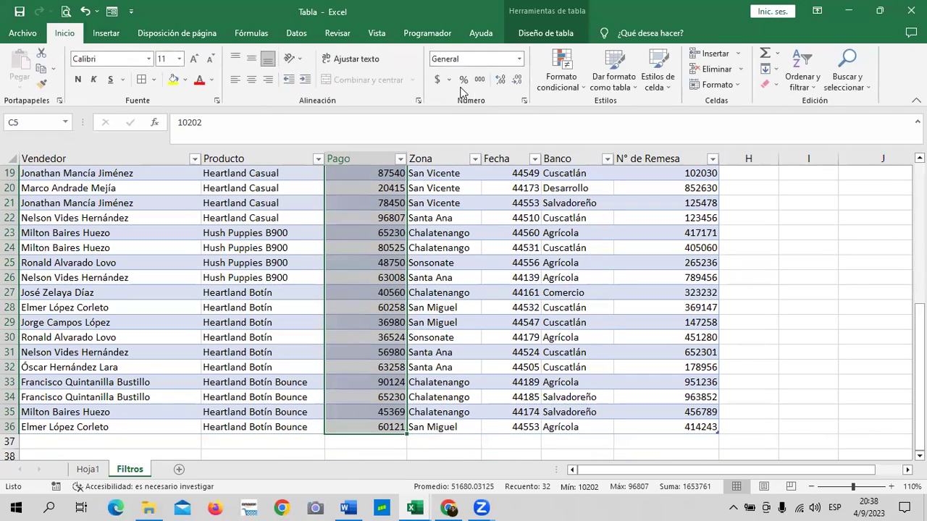
left_click(438, 82)
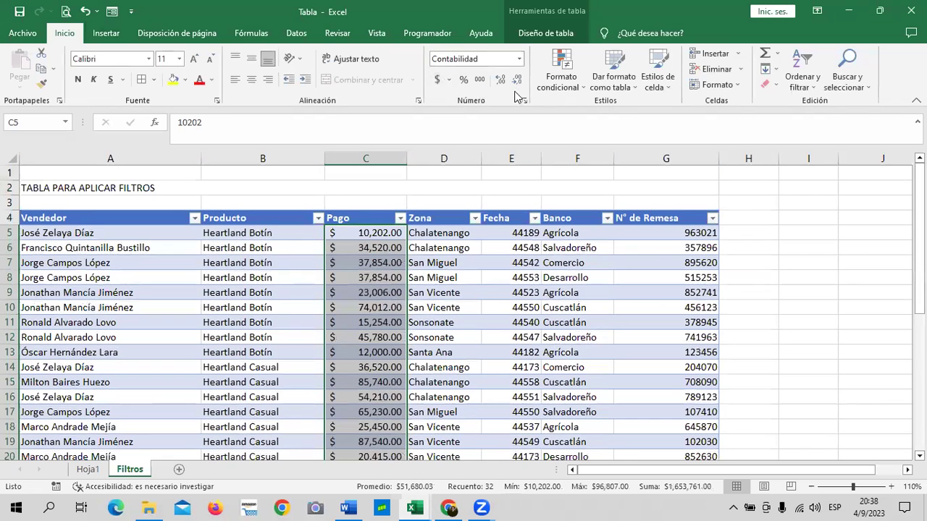
left_click(519, 85)
left_click(519, 85)
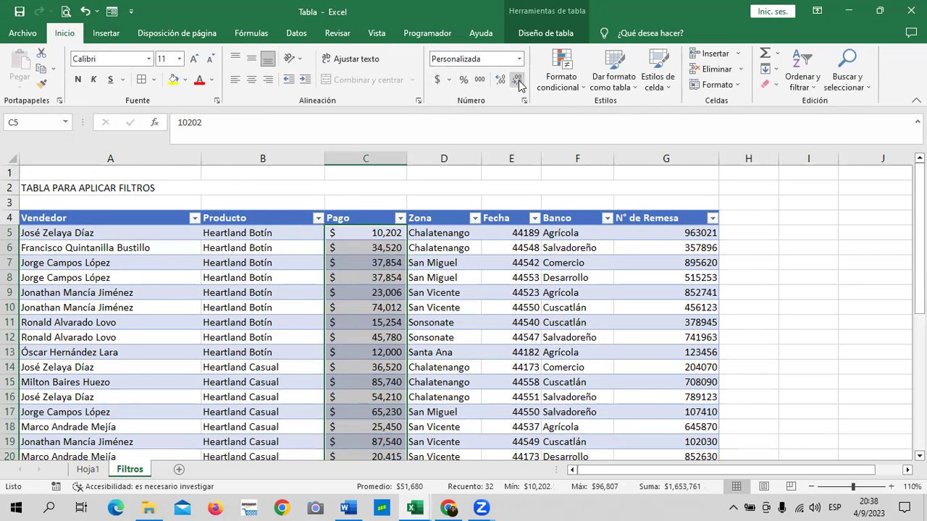
Format the Fecha values E5:E36 as short dates like 24/12/2020.
left_click(519, 233)
left_click_drag(519, 232, 530, 448)
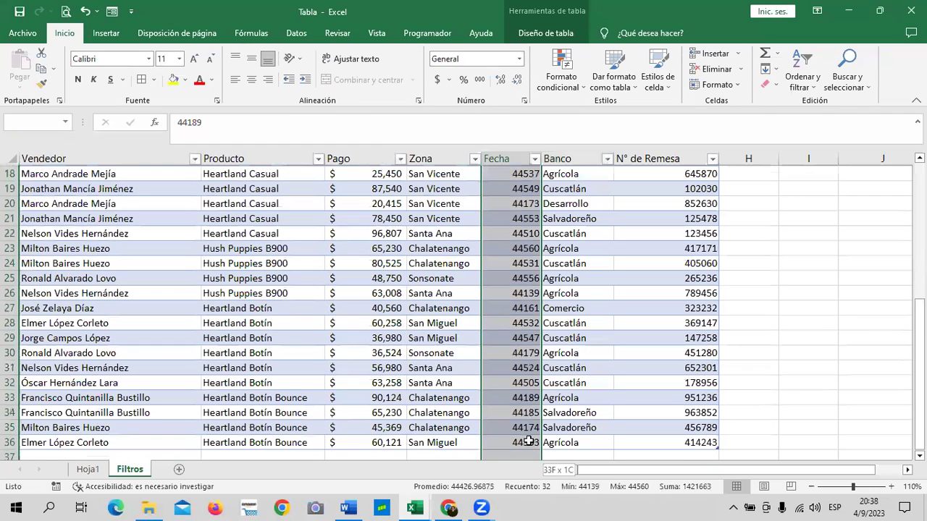
left_click(519, 59)
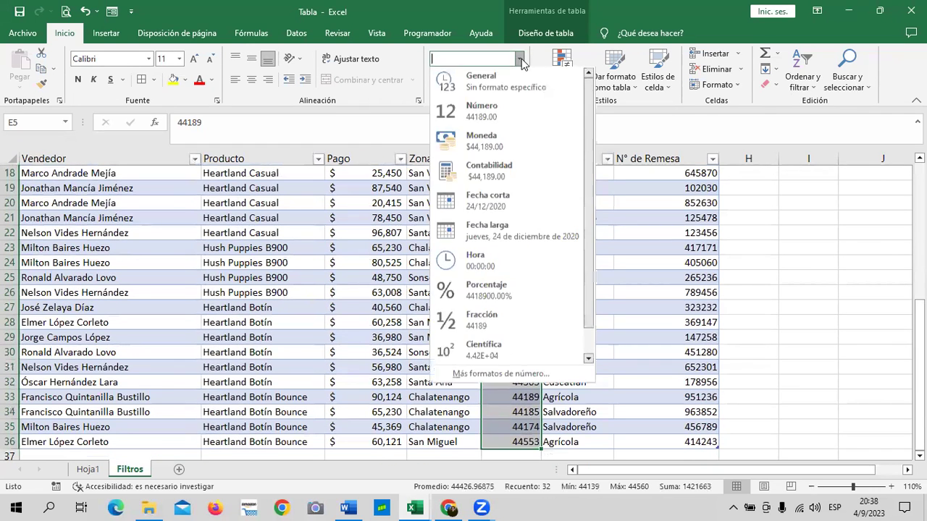
left_click(488, 201)
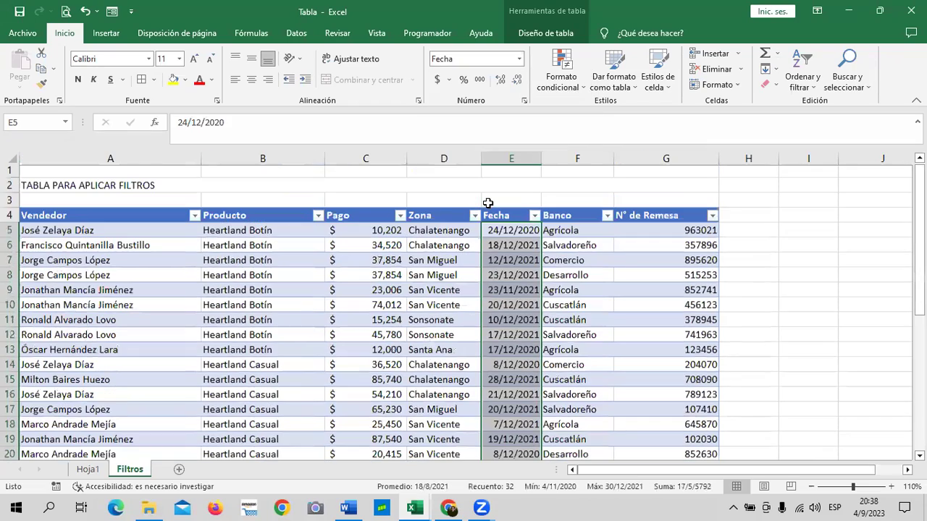
left_click(579, 319)
scroll(581, 319, "down", 3)
scroll(581, 318, "down", 5)
scroll(580, 318, "up", 5)
scroll(581, 319, "up", 3)
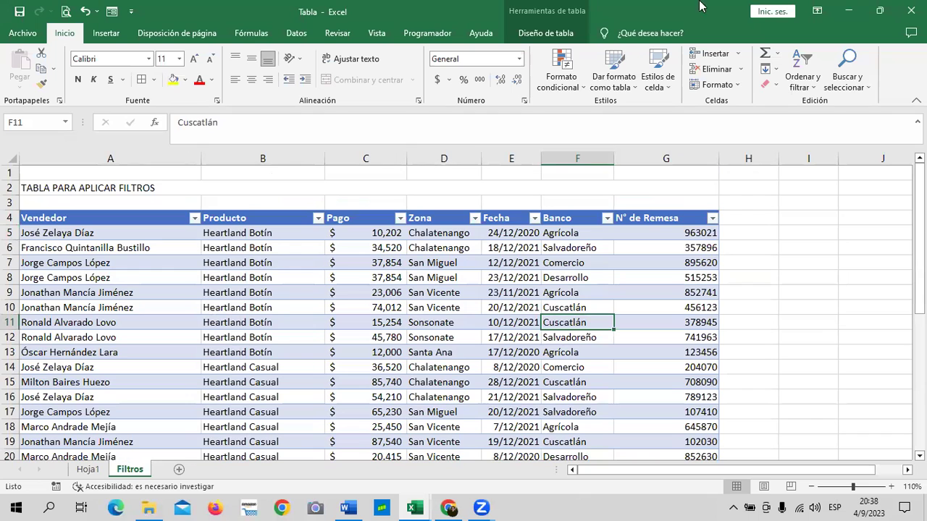
left_click(484, 237)
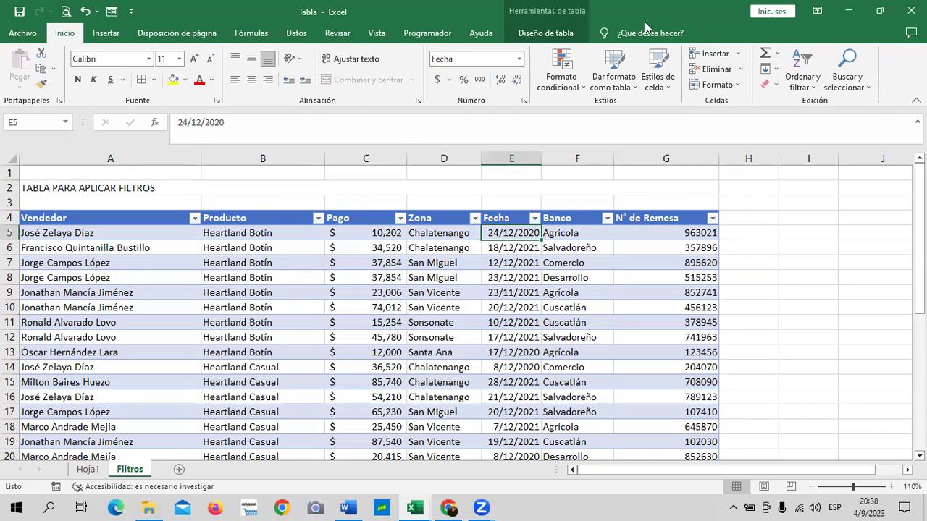
left_click(543, 34)
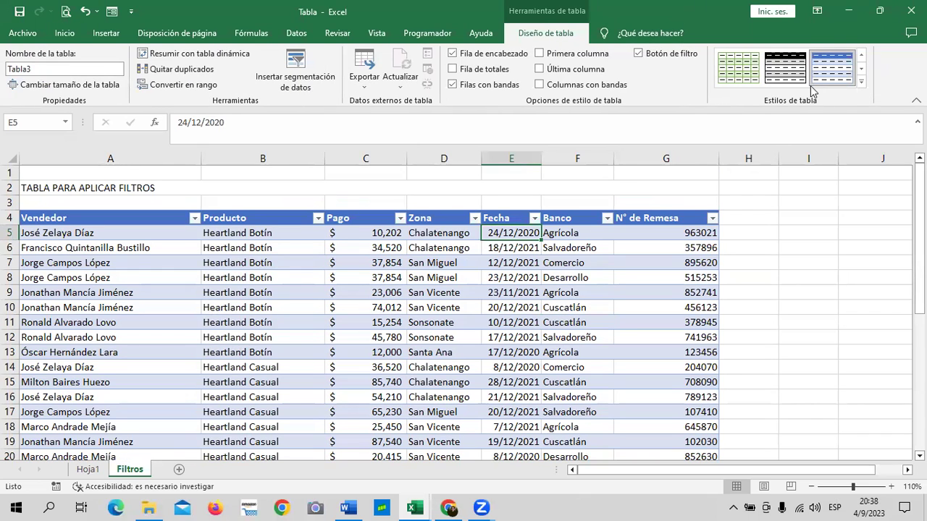
Apply the light grey bordered style from the Claro table styles to Tabla3.
left_click(862, 84)
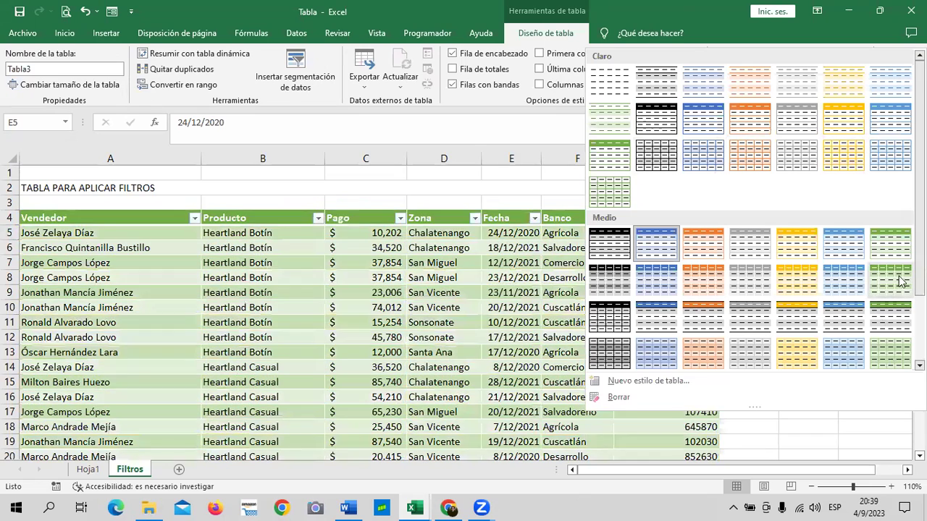
scroll(890, 254, "down", 2)
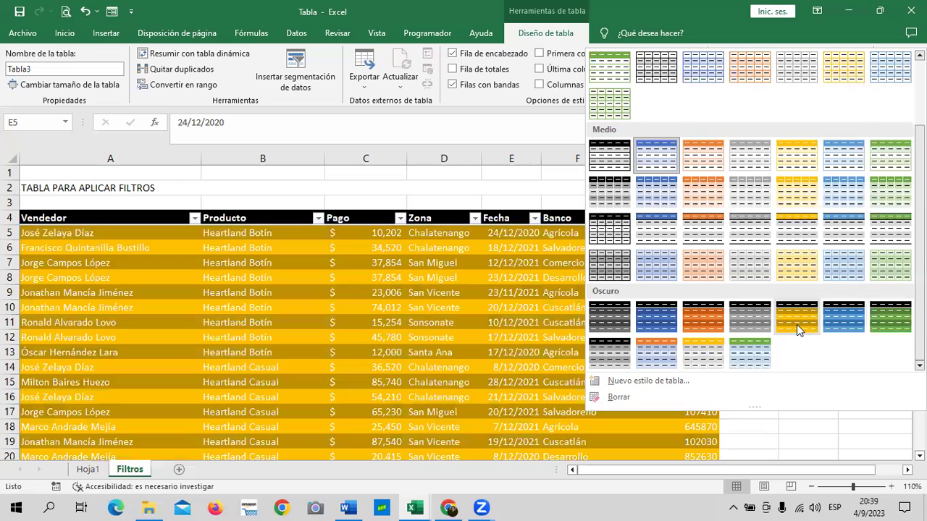
scroll(734, 268, "up", 2)
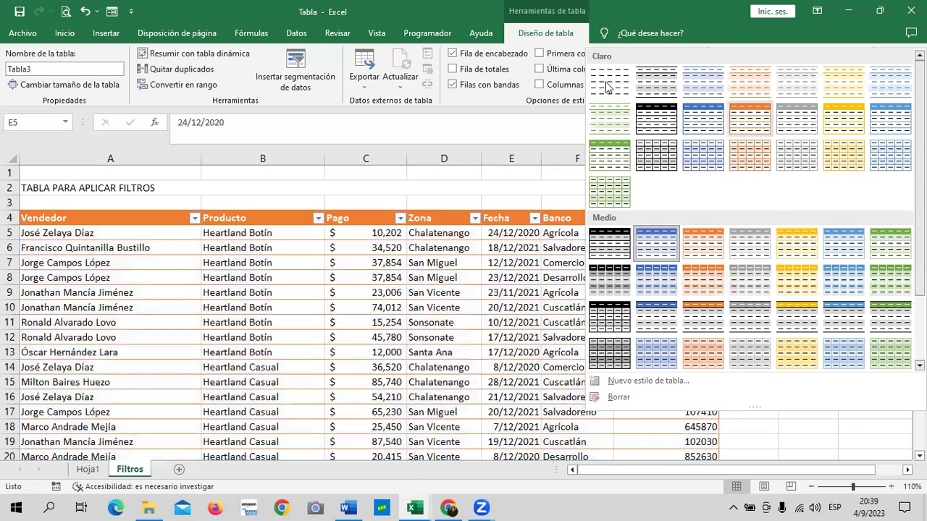
left_click(655, 166)
left_click(765, 312)
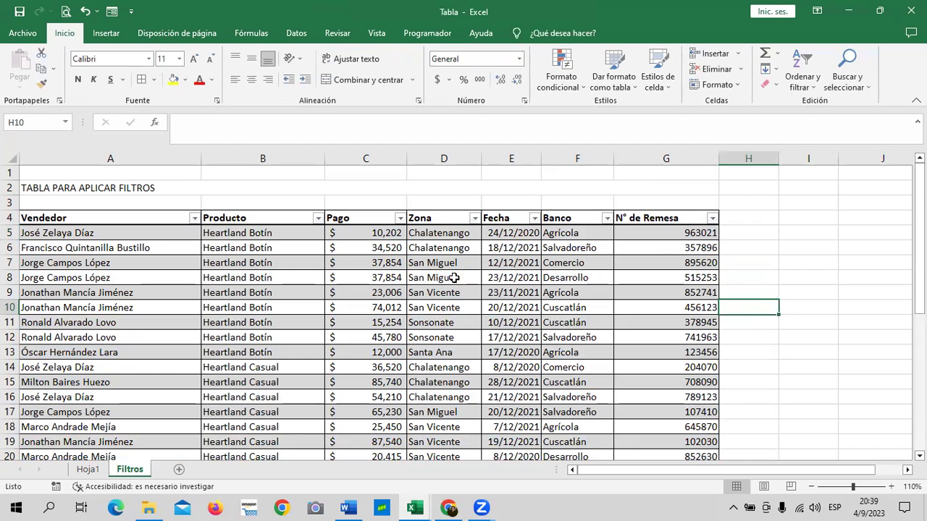
scroll(493, 297, "down", 3)
scroll(493, 297, "down", 5)
scroll(493, 297, "down", 2)
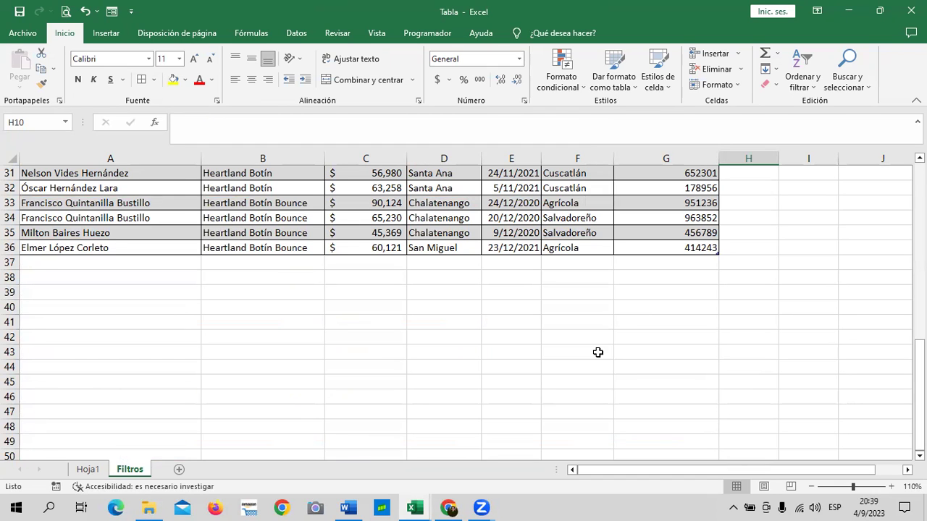
scroll(292, 330, "up", 2)
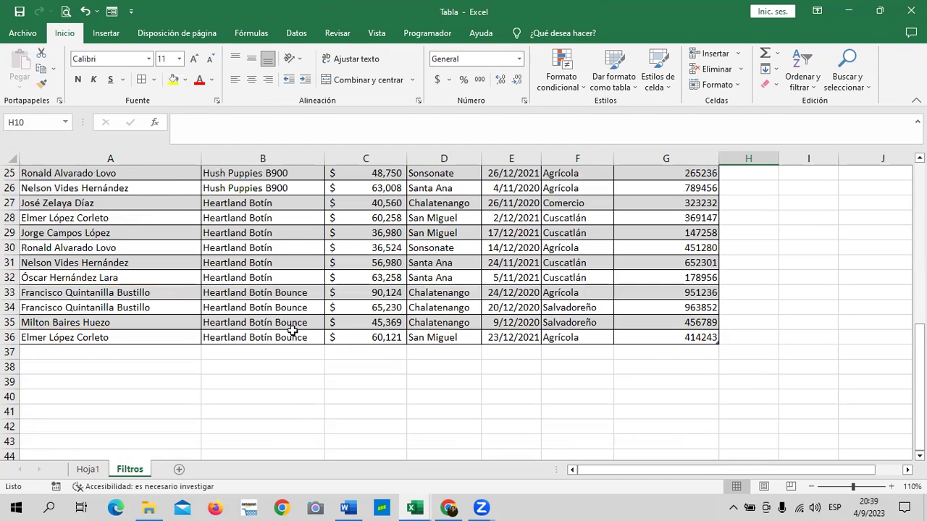
scroll(292, 331, "up", 4)
scroll(292, 331, "up", 1)
scroll(292, 330, "up", 2)
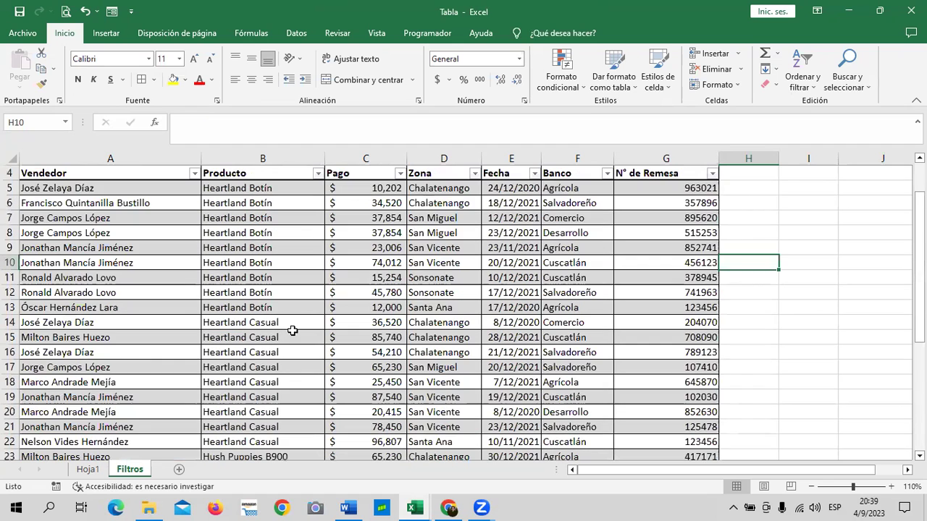
scroll(291, 330, "up", 1)
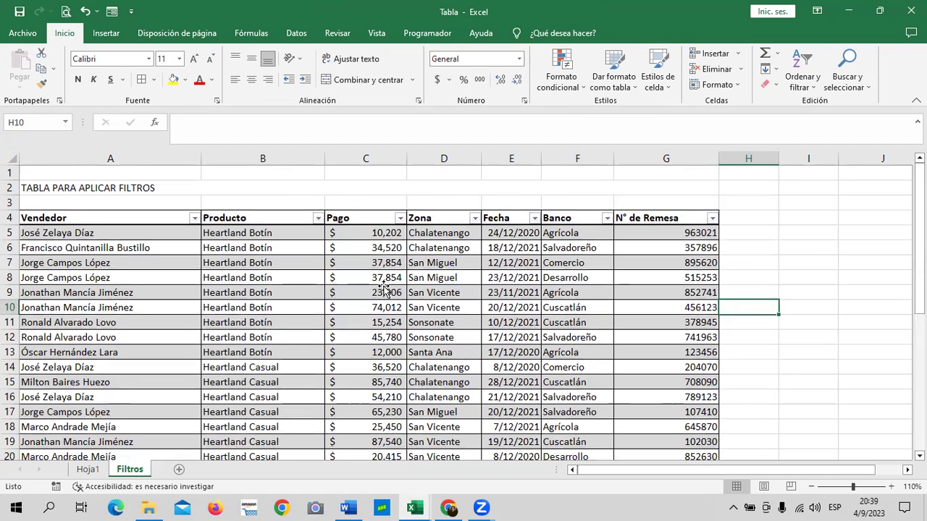
left_click(386, 290)
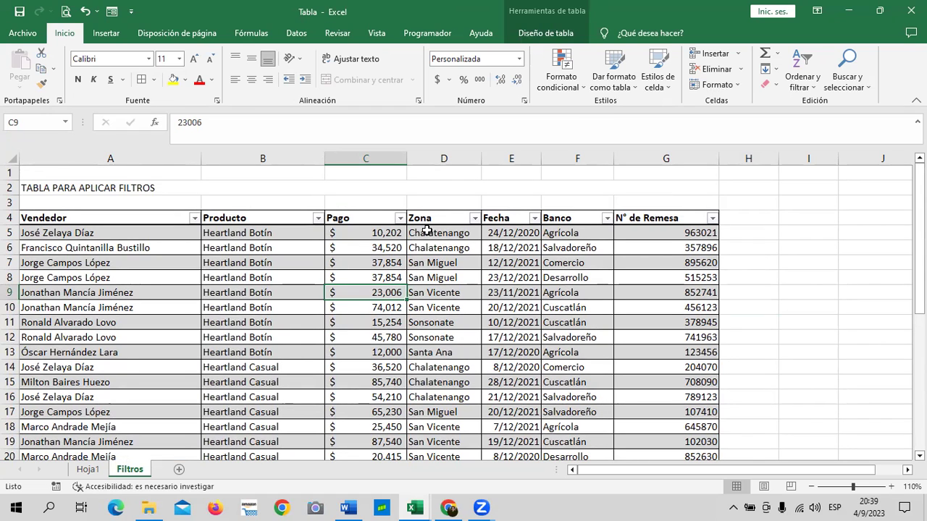
left_click(451, 297)
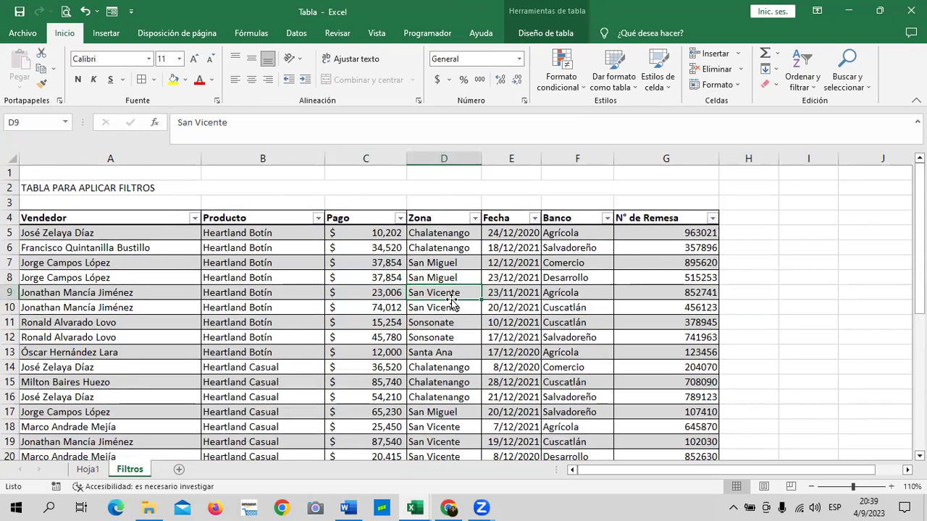
left_click(552, 35)
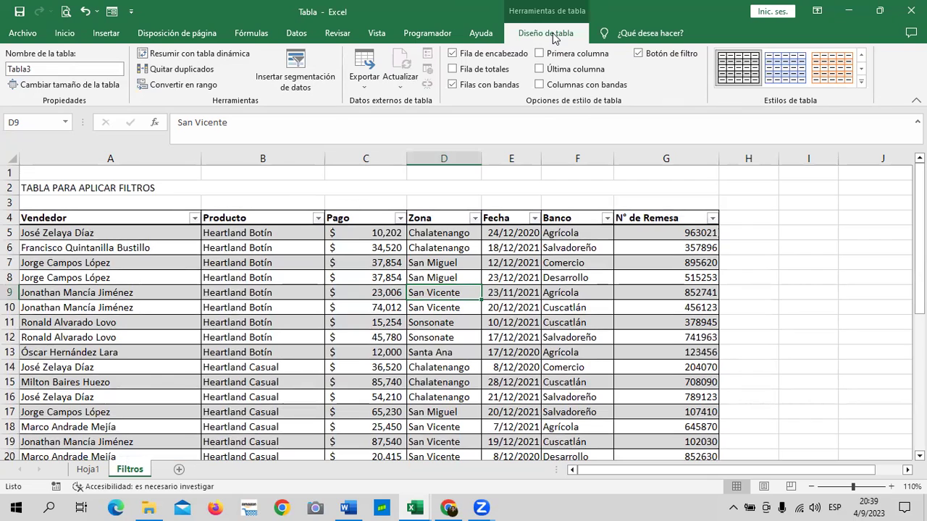
left_click(639, 54)
left_click(607, 219)
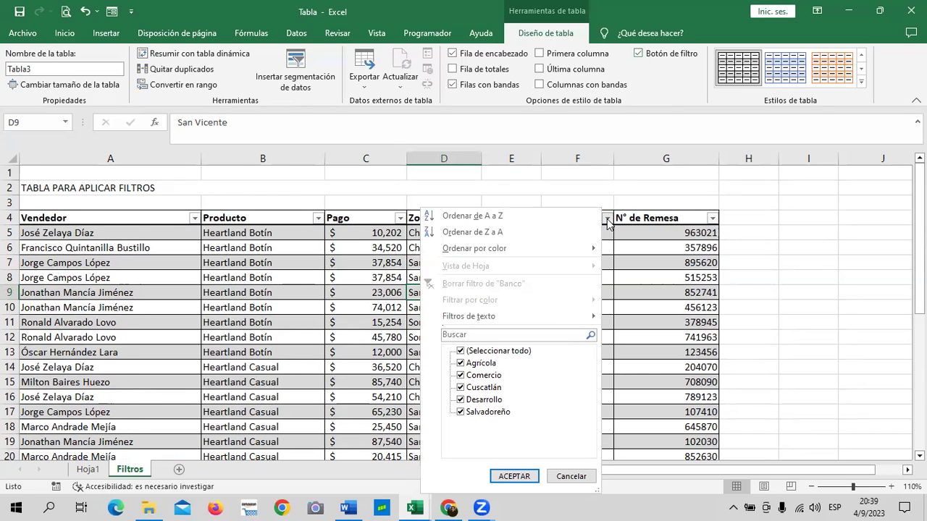
scroll(608, 225, "down", 1)
left_click(492, 352)
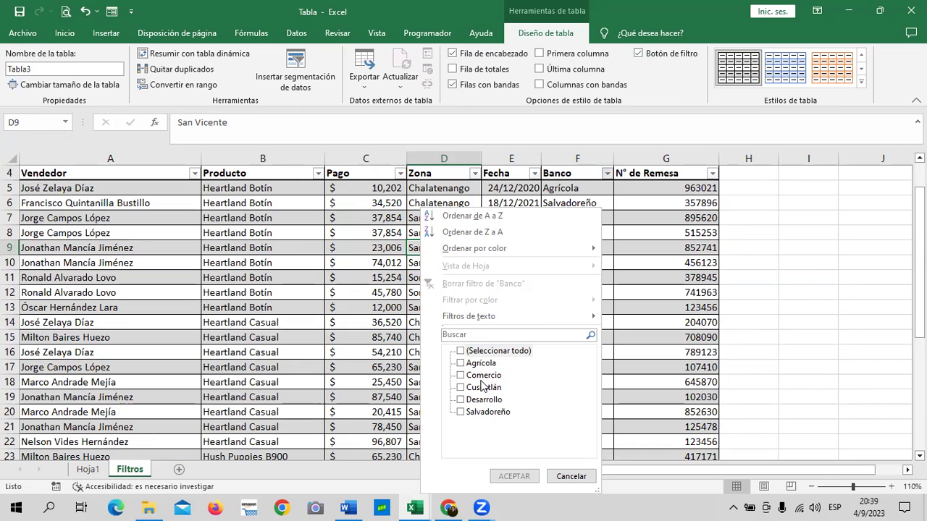
left_click(480, 363)
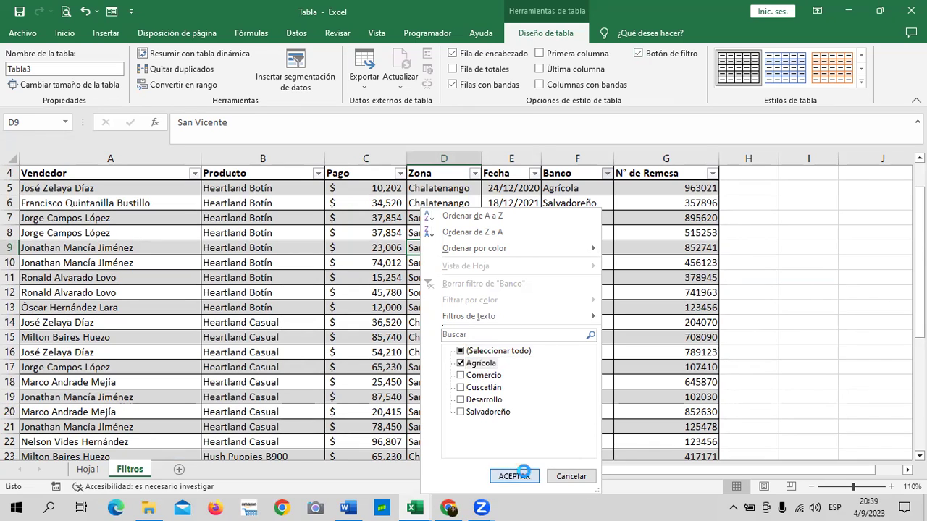
left_click(516, 476)
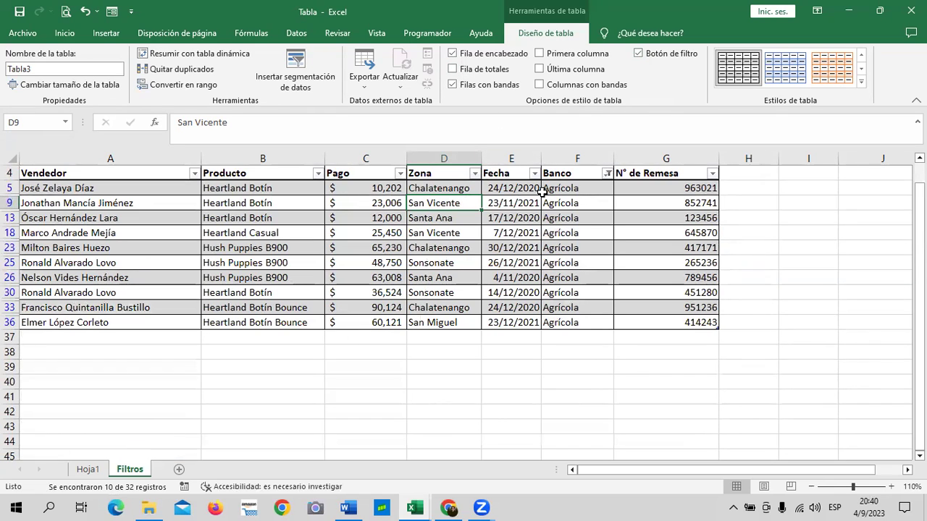
left_click(607, 174)
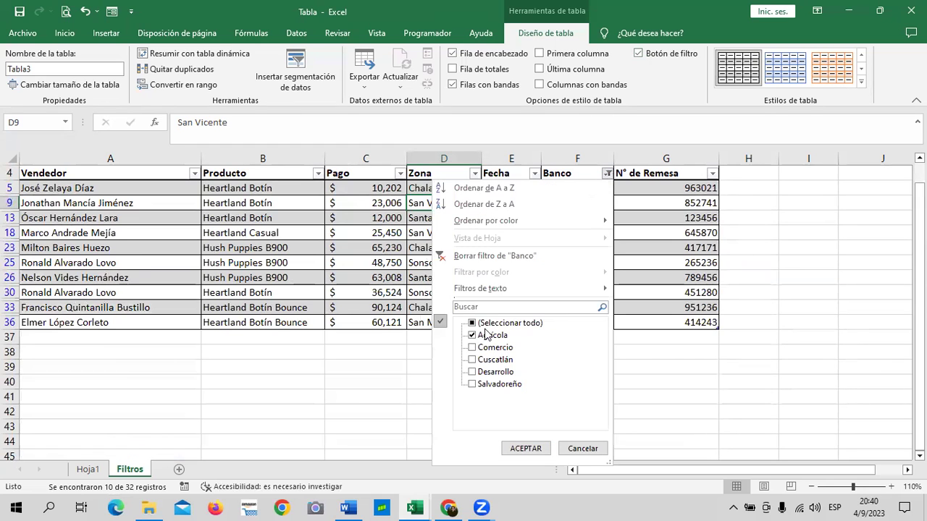
left_click(527, 448)
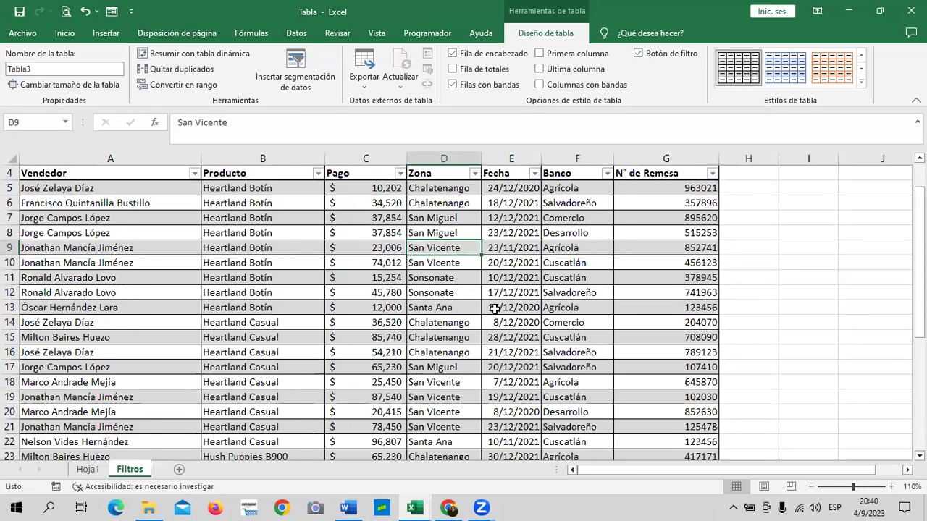
Add a Total row with G37 summing N° de Remesa in accounting format.
scroll(494, 310, "down", 4)
scroll(494, 310, "down", 4)
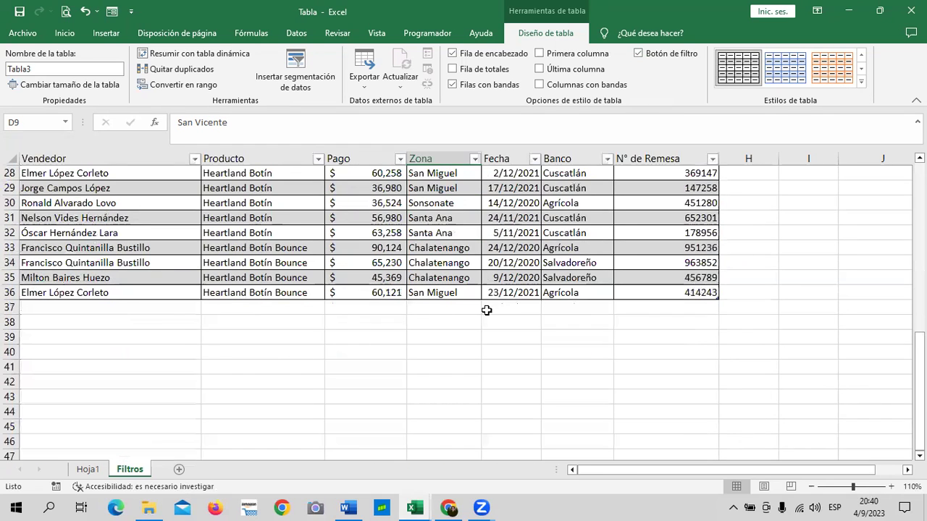
left_click(453, 70)
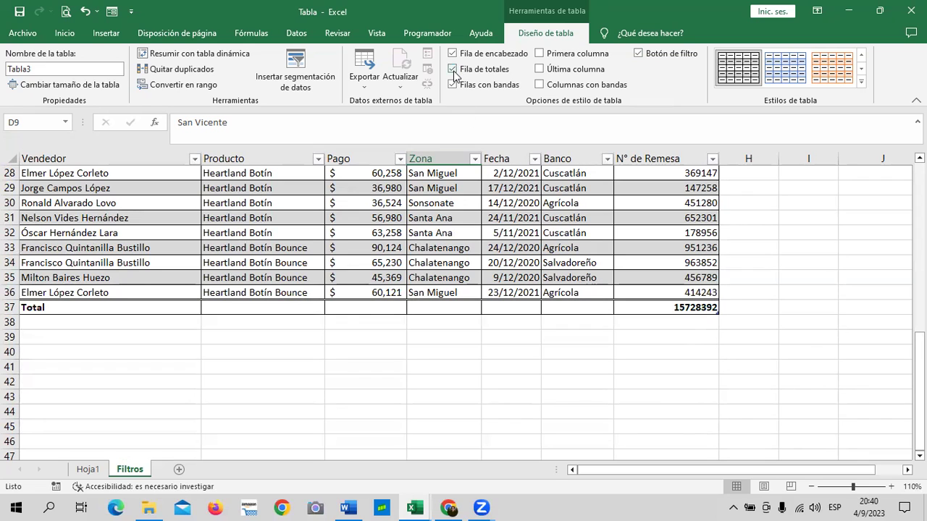
left_click(673, 309)
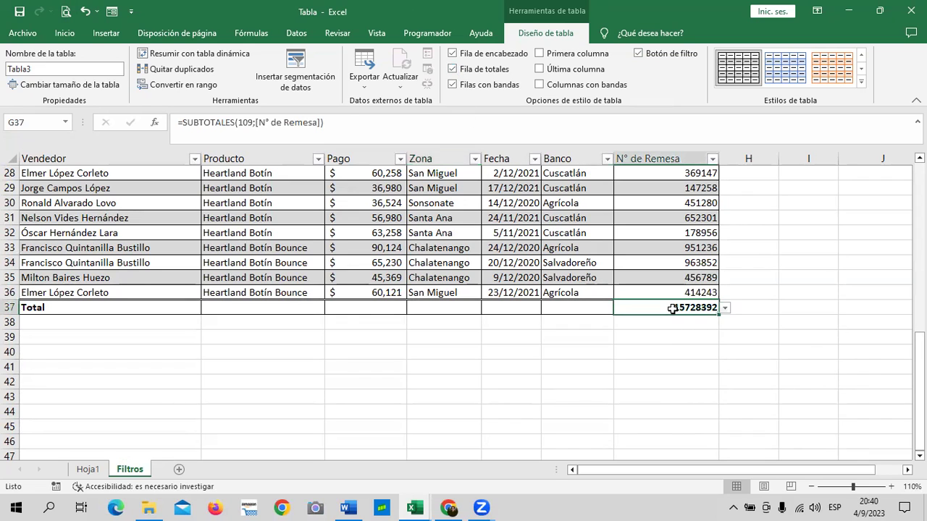
left_click(725, 307)
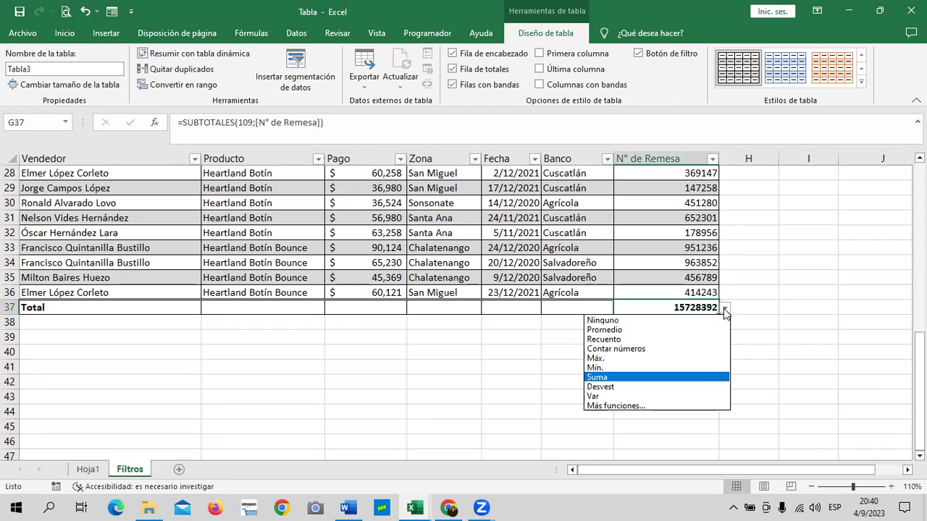
left_click(605, 376)
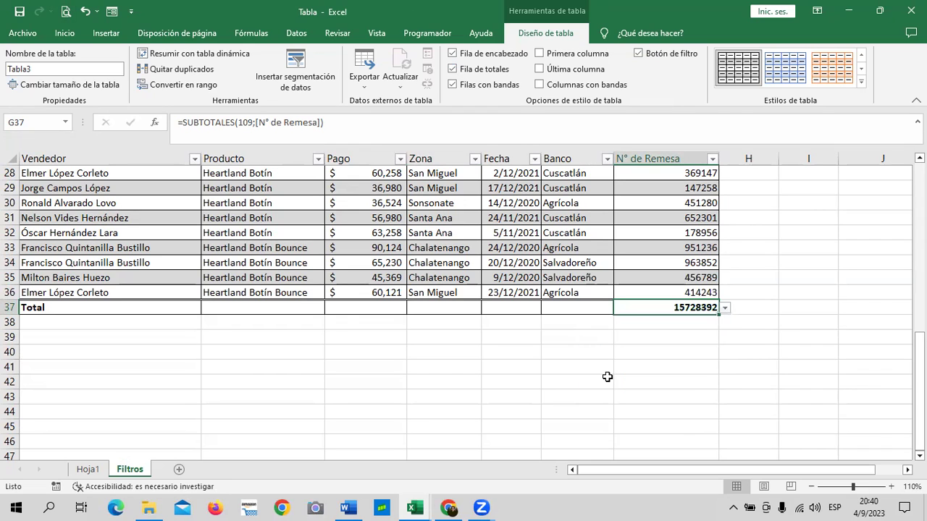
left_click(64, 32)
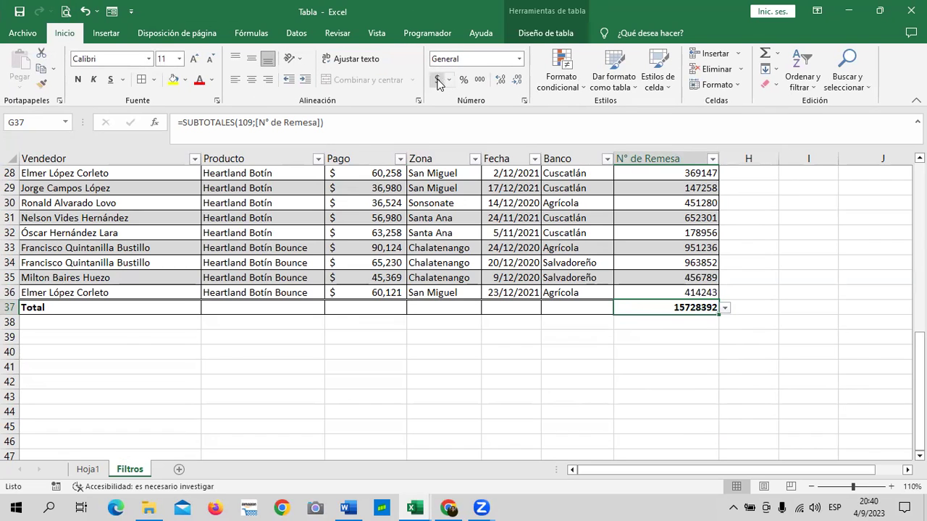
left_click(438, 80)
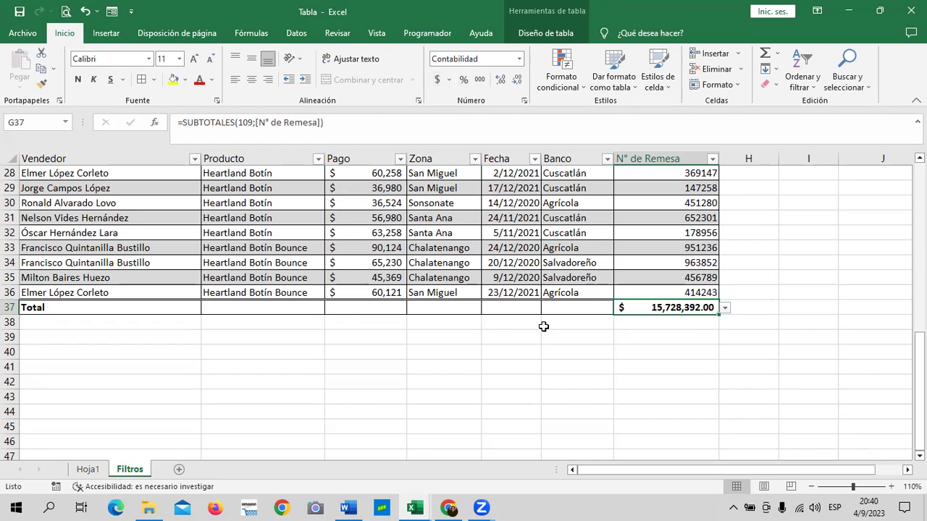
Set the Producto total in B37 to Recuento, counting 32 entries.
left_click(269, 301)
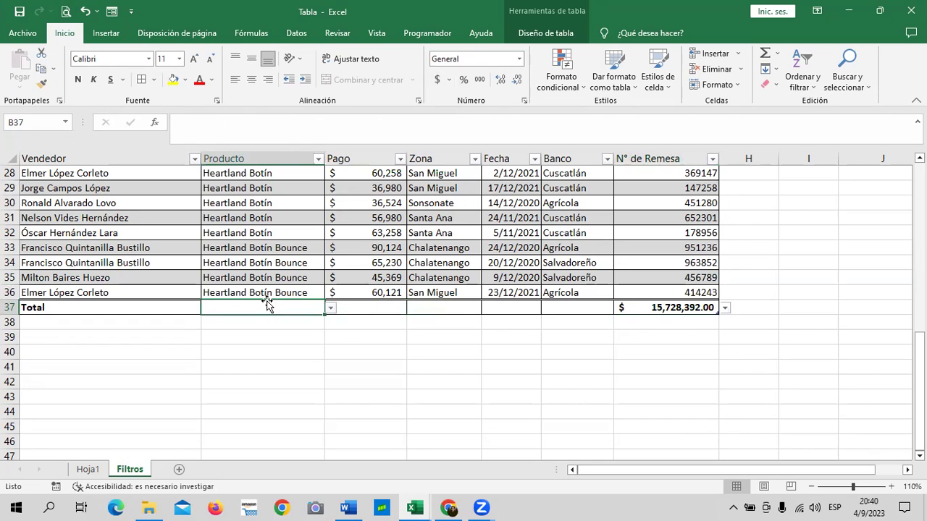
left_click(331, 308)
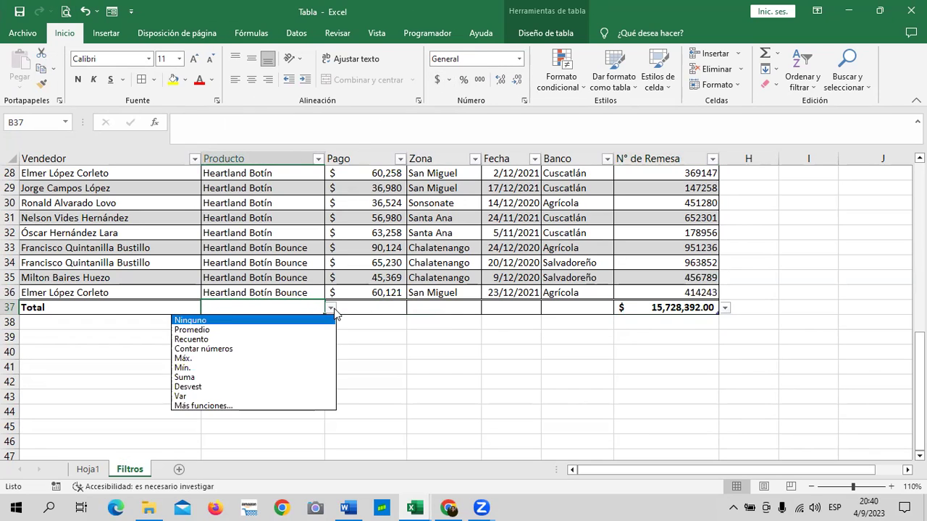
left_click(265, 340)
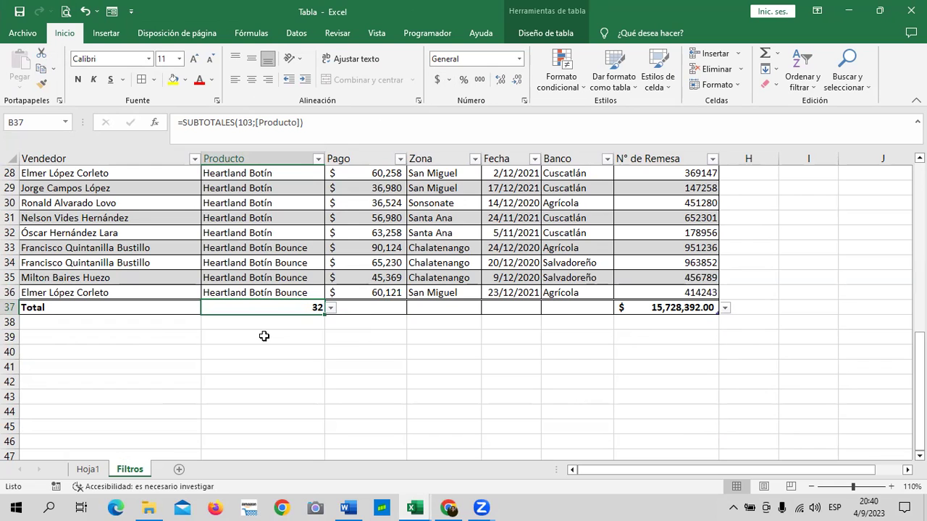
scroll(244, 223, "up", 2)
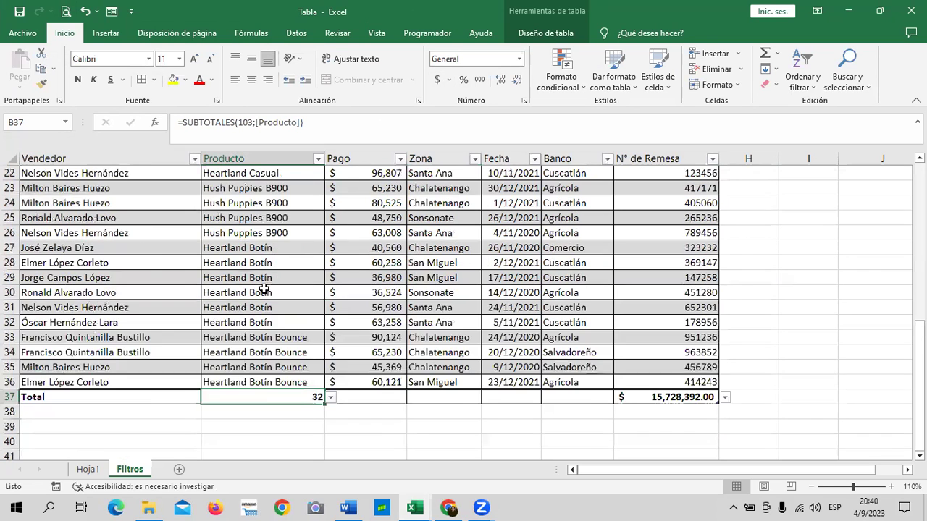
scroll(261, 287, "up", 1)
scroll(264, 289, "down", 2)
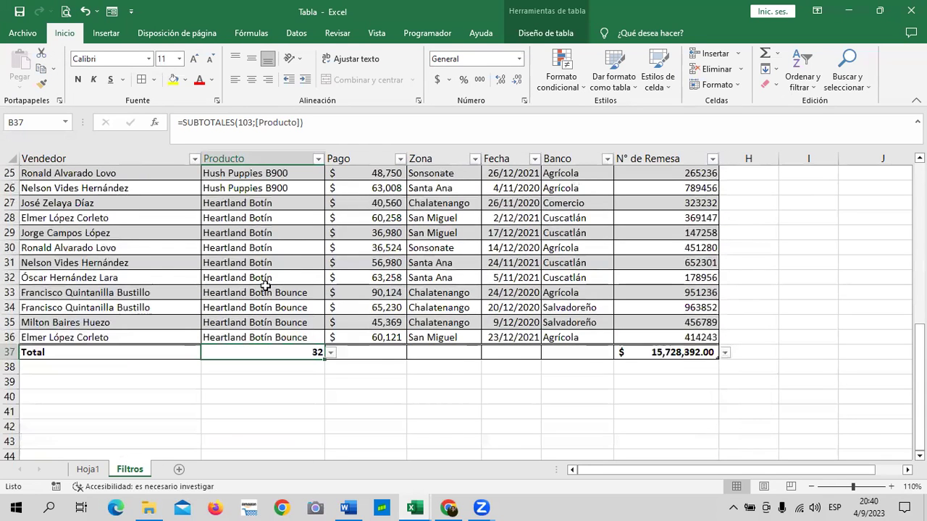
Filter the Banco column to show only the Agrícola rows.
scroll(242, 338, "up", 8)
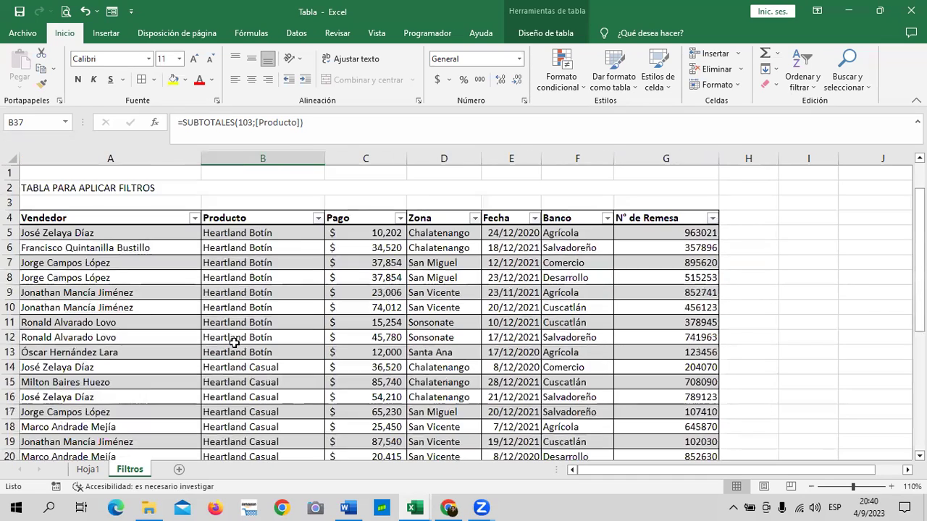
scroll(234, 342, "down", 5)
scroll(234, 342, "down", 3)
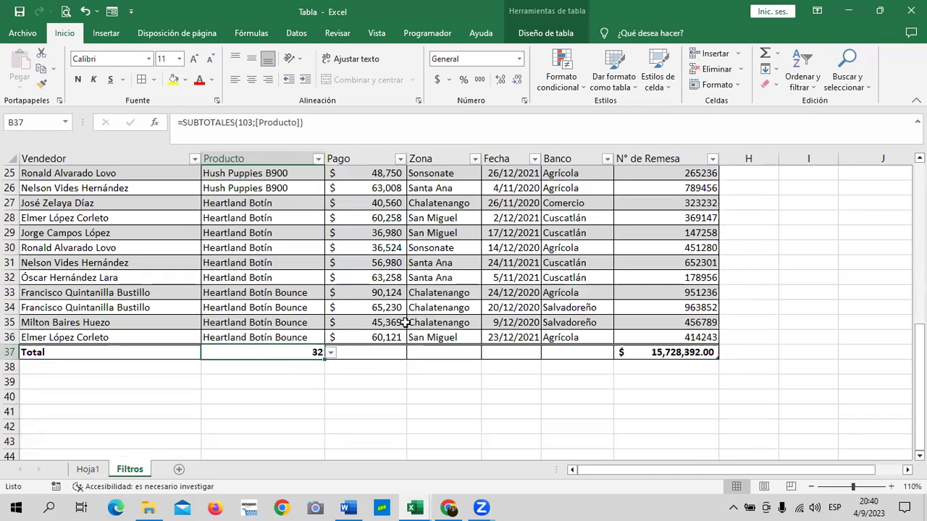
scroll(631, 277, "up", 3)
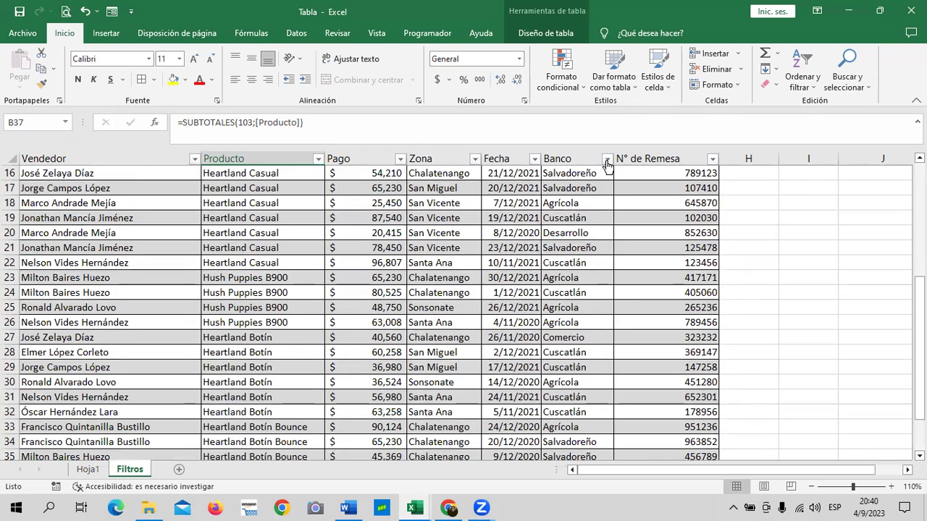
left_click(606, 160)
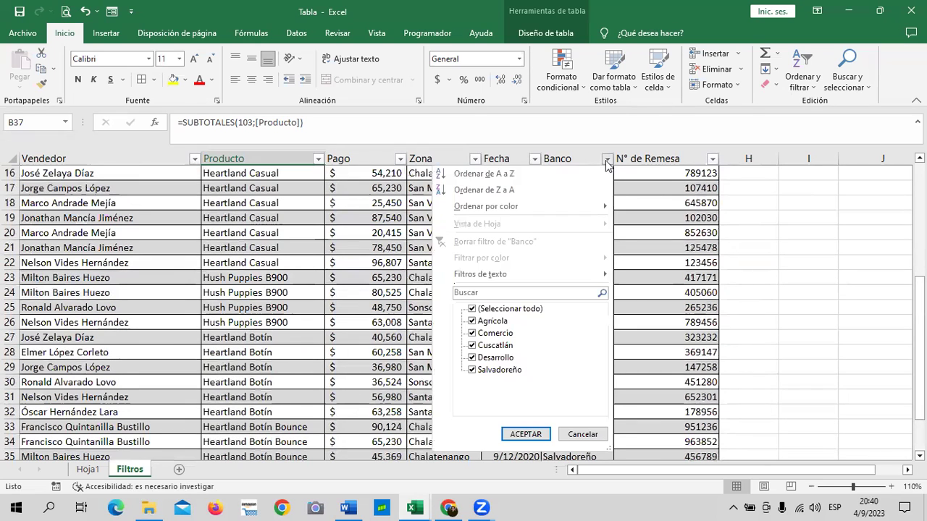
left_click(511, 309)
left_click(488, 321)
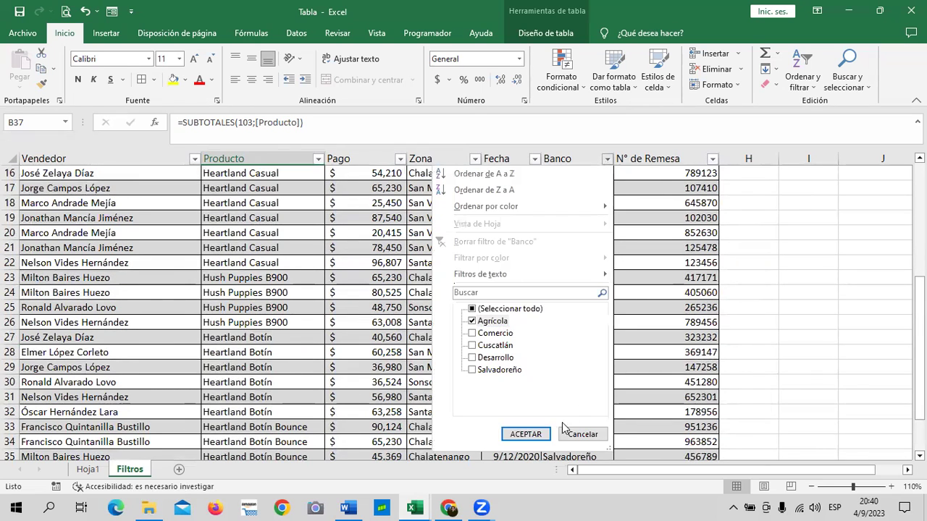
left_click(534, 434)
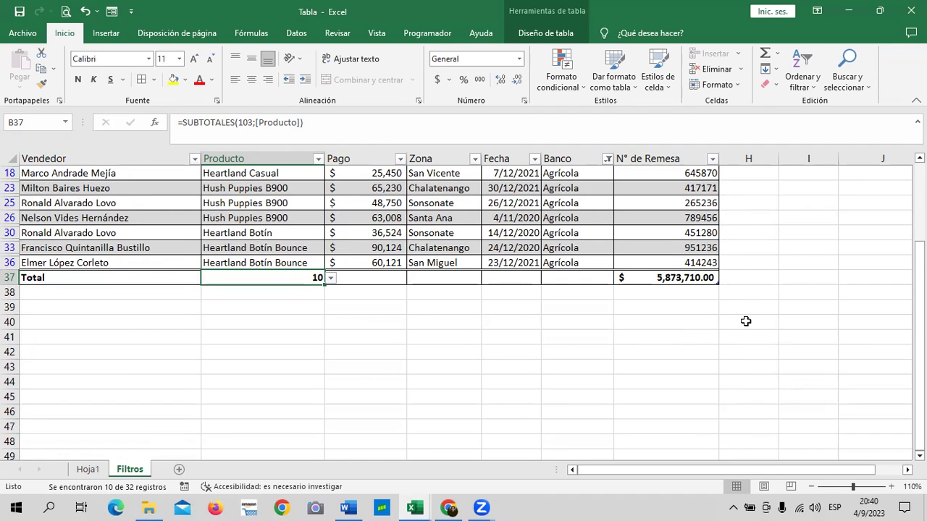
Re-confirm the B37 SUBTOTALES formula so the Producto count reads 10.
scroll(715, 331, "up", 1)
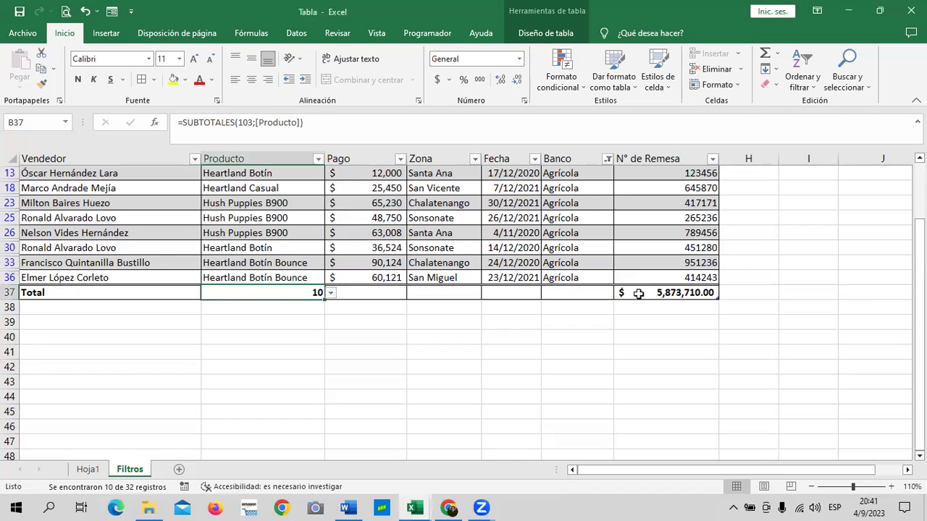
key("F2")
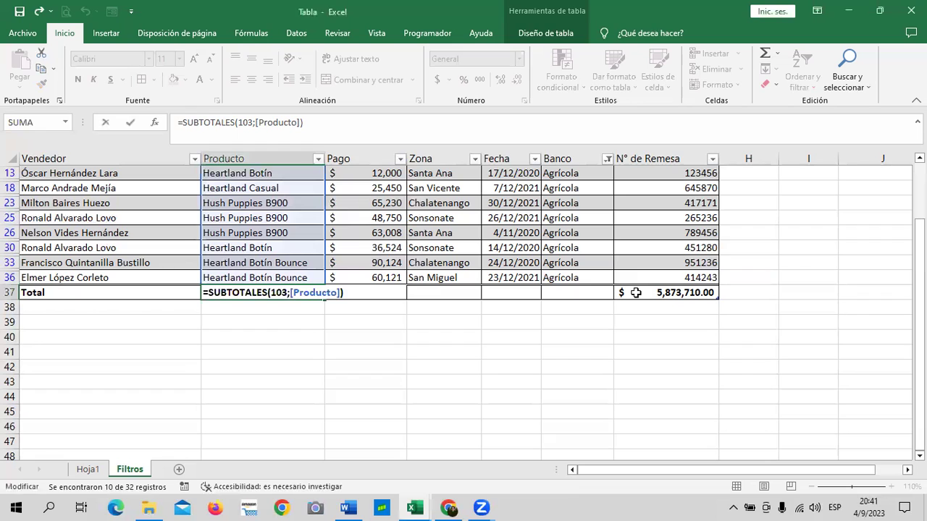
key("Return")
scroll(666, 402, "up", 2)
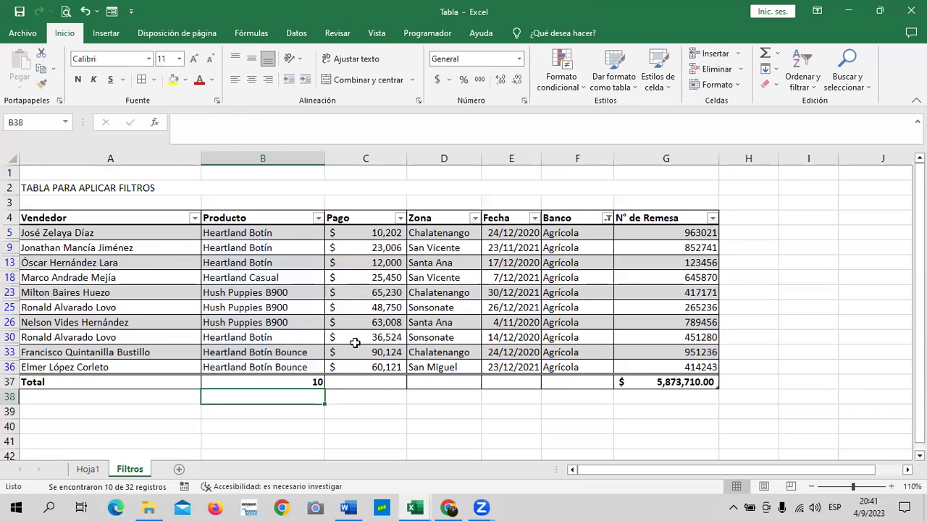
Set Tabla3's total row to Suma for Pago and Recuento for N° de Remesa.
left_click(366, 382)
left_click(412, 383)
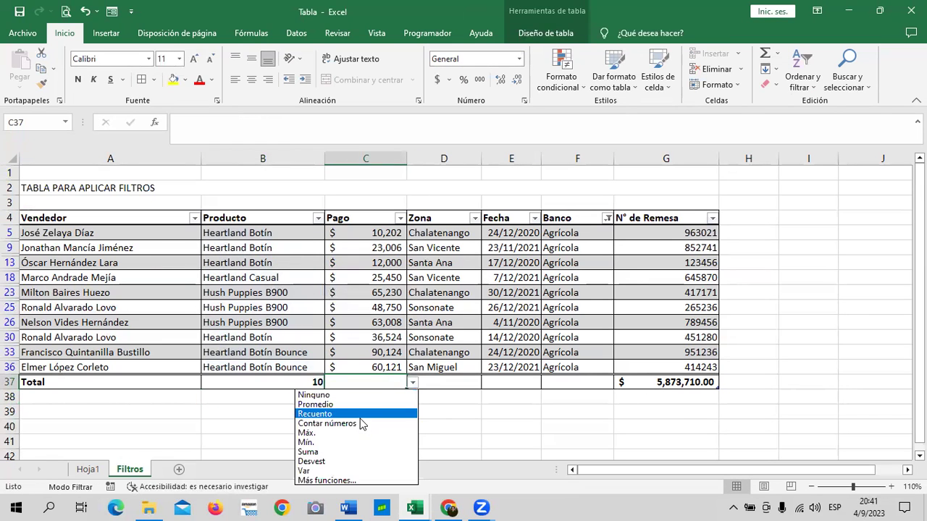
left_click(346, 458)
left_click(683, 385)
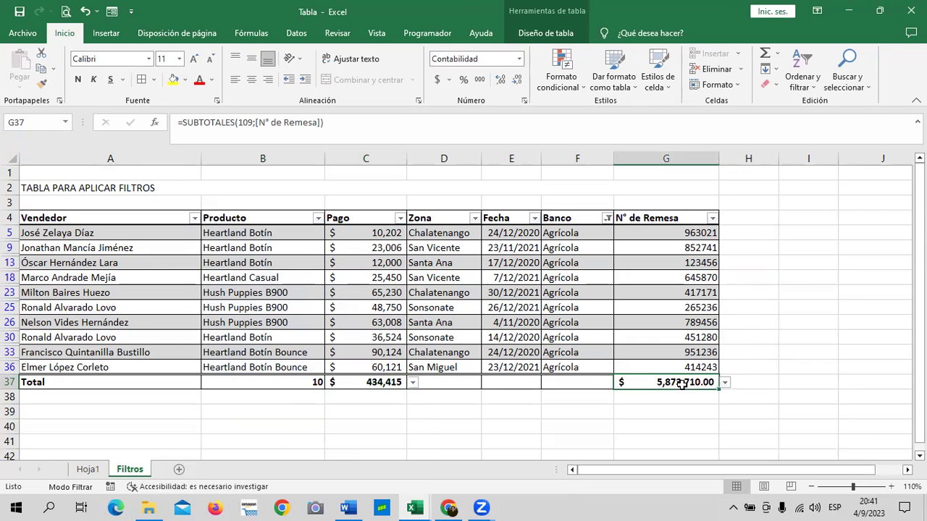
left_click(725, 383)
left_click(646, 414)
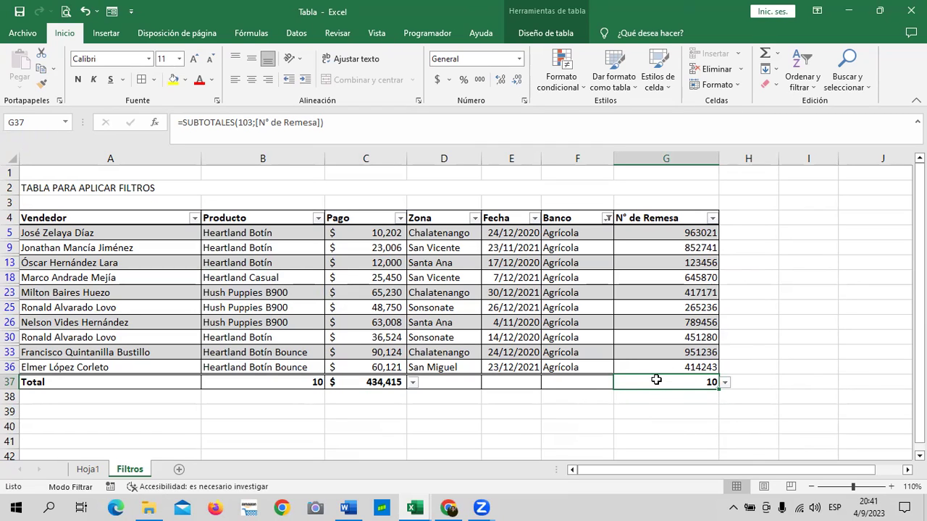
Check the Banco, Producto and Pago total cells, then add the new sheet Hoja2.
scroll(363, 362, "down", 1)
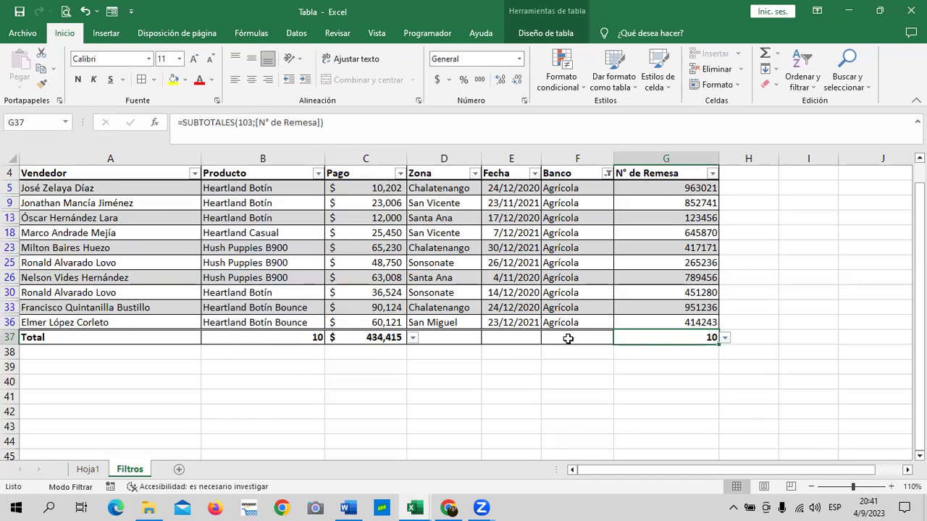
left_click(560, 335)
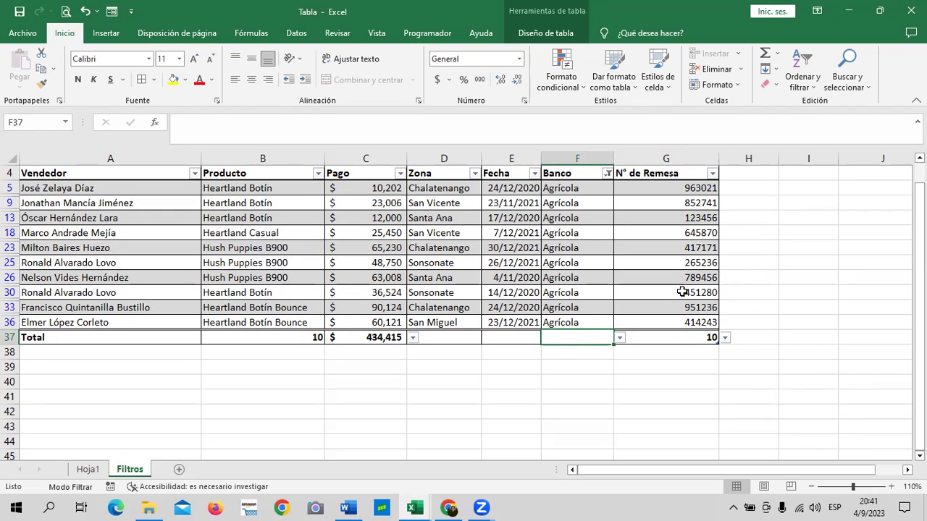
left_click(250, 338)
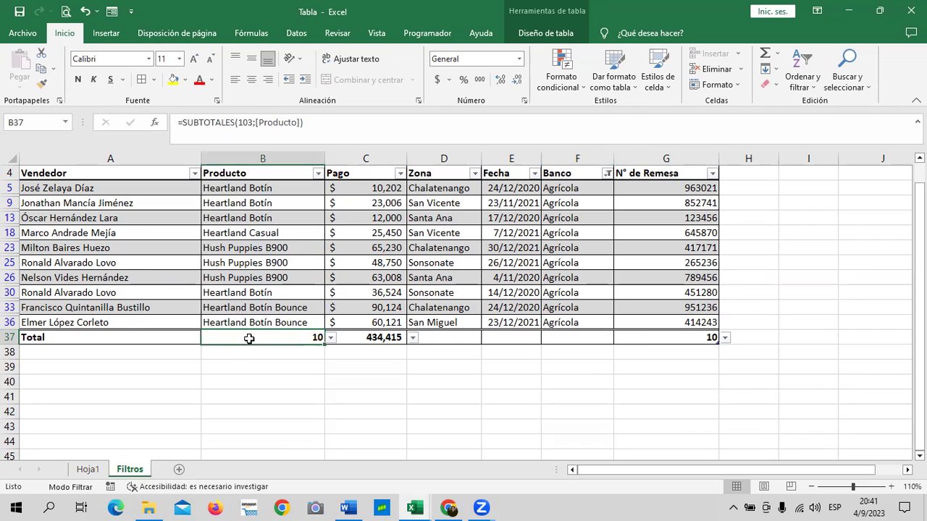
left_click(362, 338)
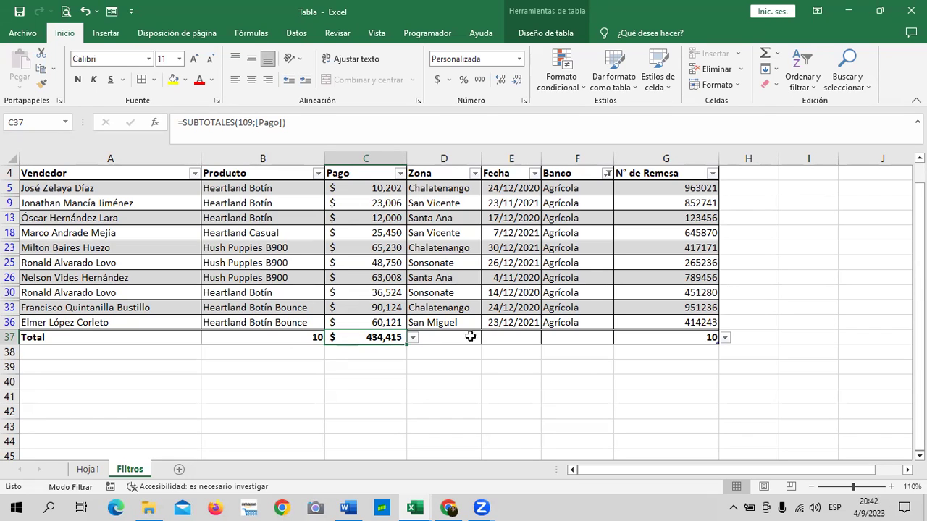
left_click(180, 470)
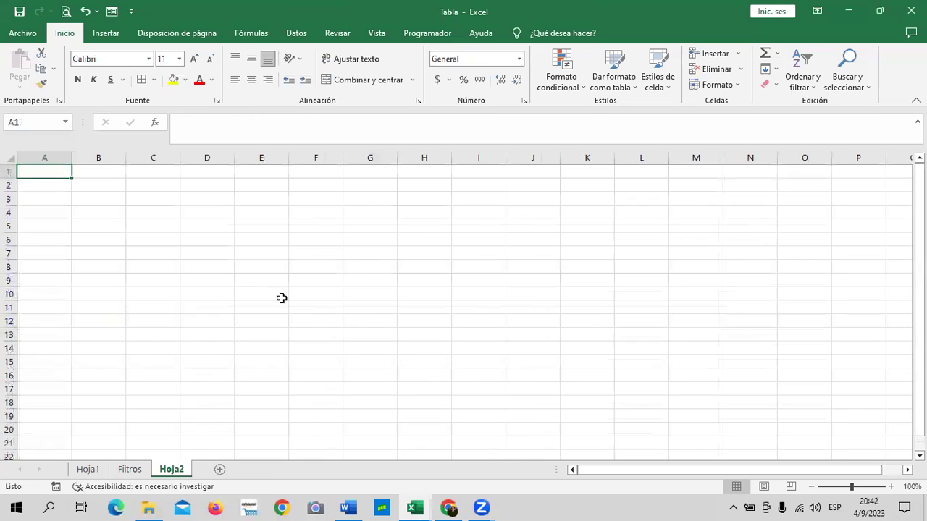
Merge and centre D1:I3 and enter the title INFORMES DE TABLAS.
left_click_drag(211, 178, 497, 194)
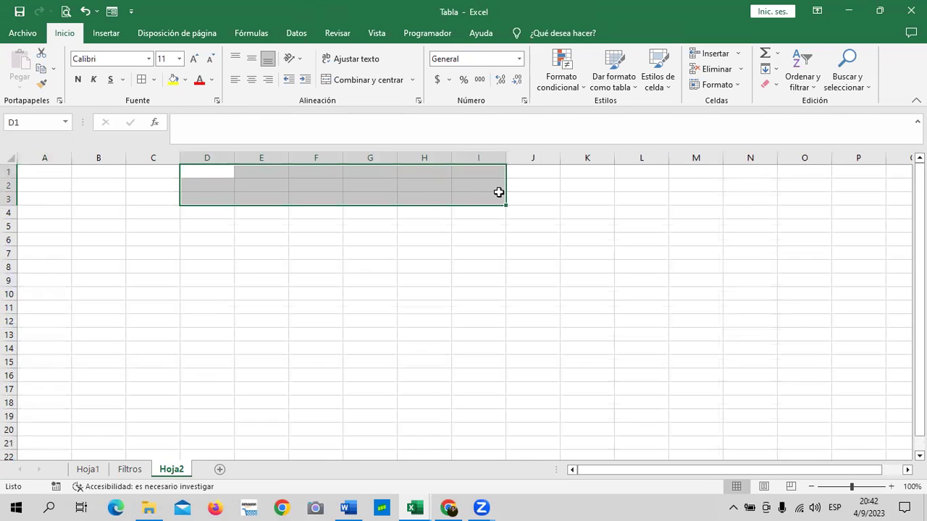
left_click(355, 81)
key("Caps_Lock")
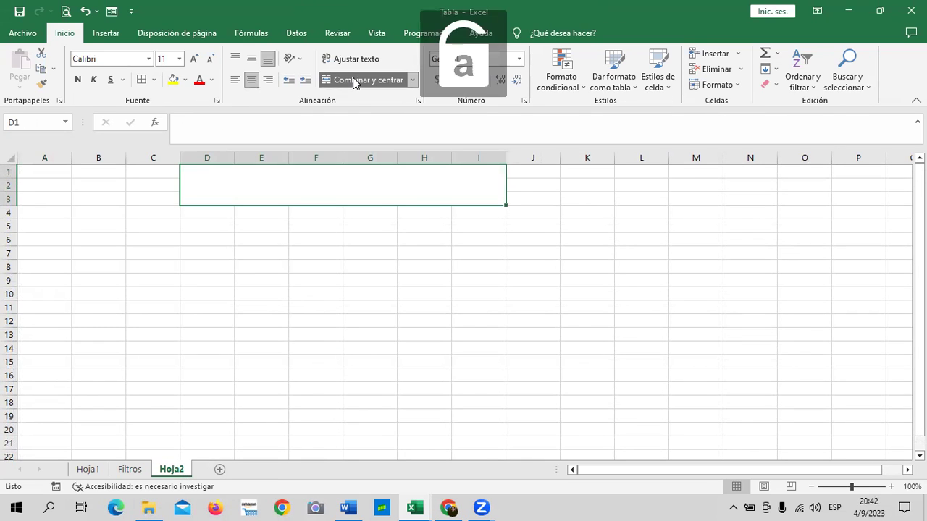
type("INFORMES DE TABLAS")
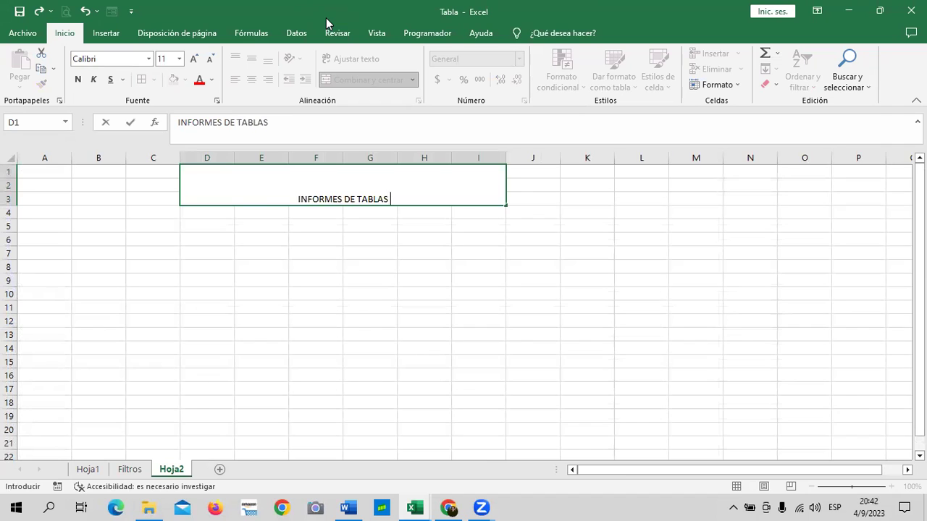
key("Return")
Give the title the blue Énfasis1 cell style and enlarge its font to 18 points.
left_click(437, 189)
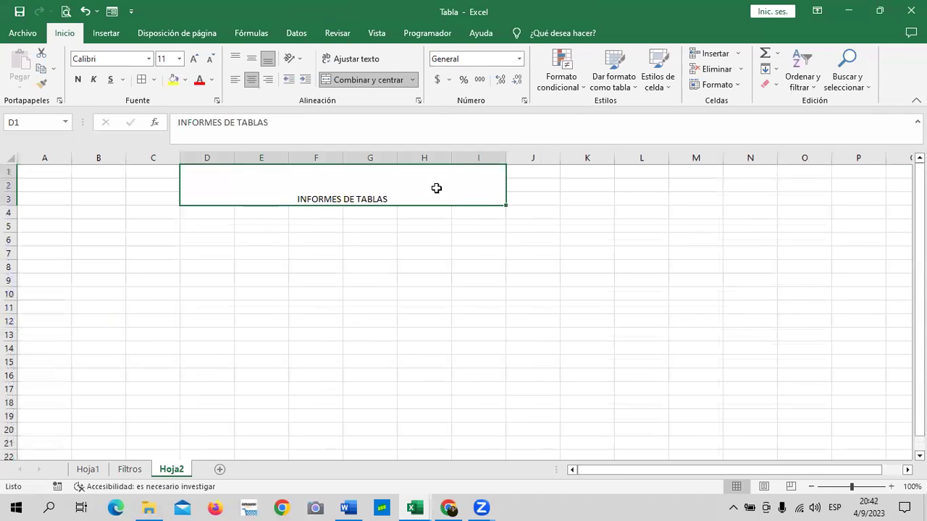
left_click(666, 87)
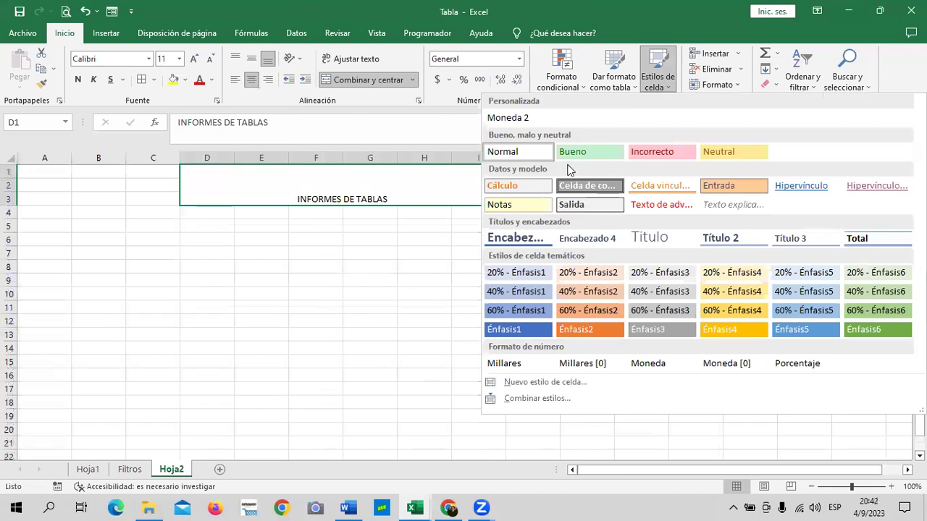
left_click(544, 326)
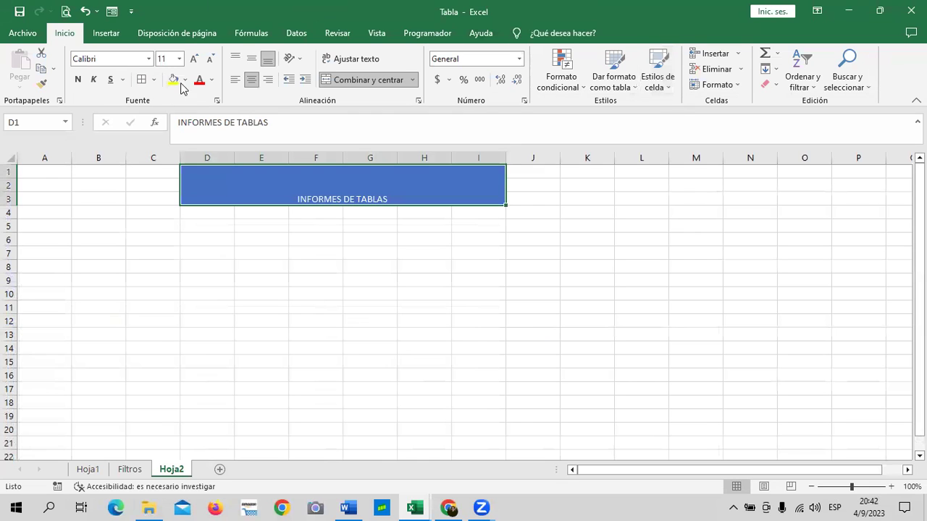
left_click(192, 59)
left_click(192, 59)
left_click(192, 59)
left_click(321, 308)
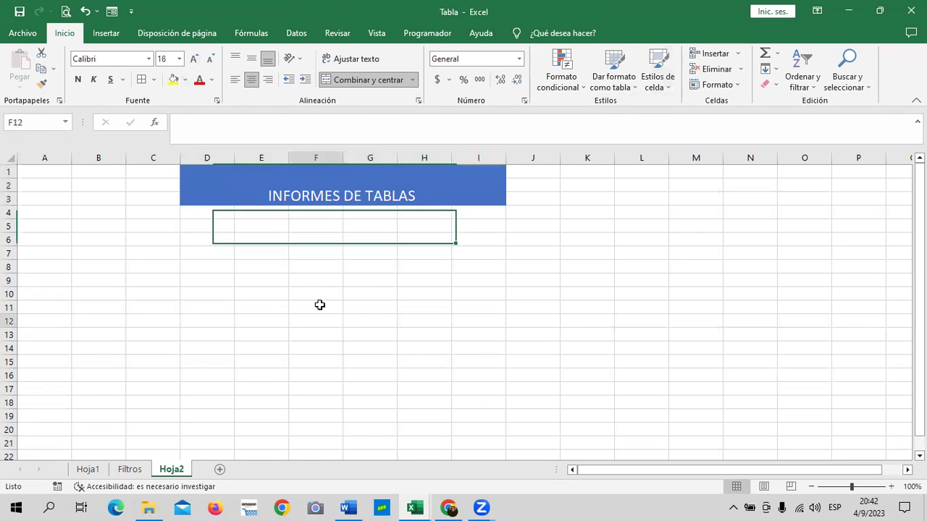
Enter the BANCOS header in C6 and put borders around every cell of C6:D12.
left_click(159, 241)
type("BANCOS")
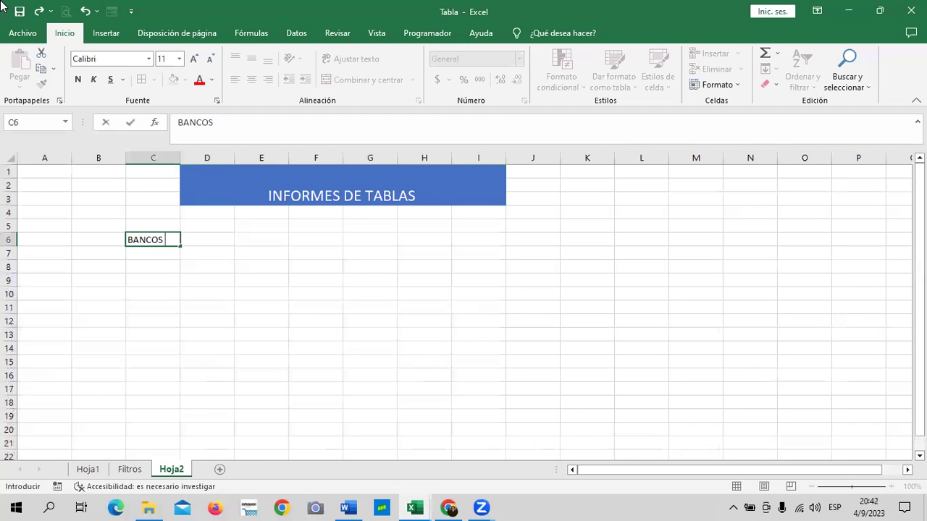
key("Return")
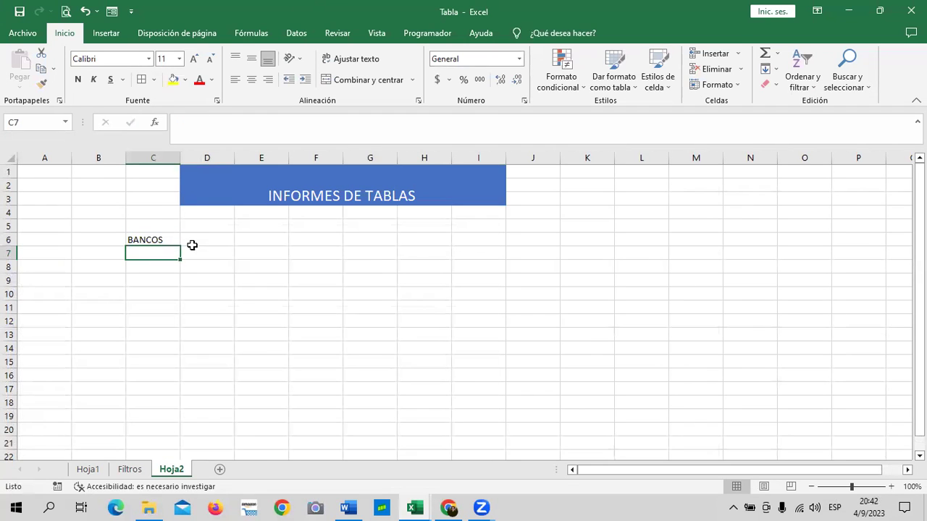
left_click(144, 240)
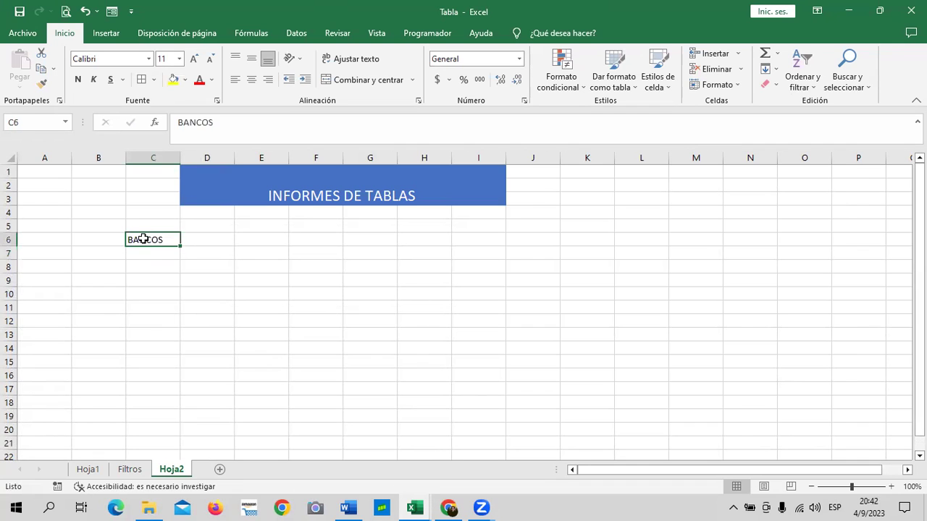
left_click_drag(143, 239, 152, 310)
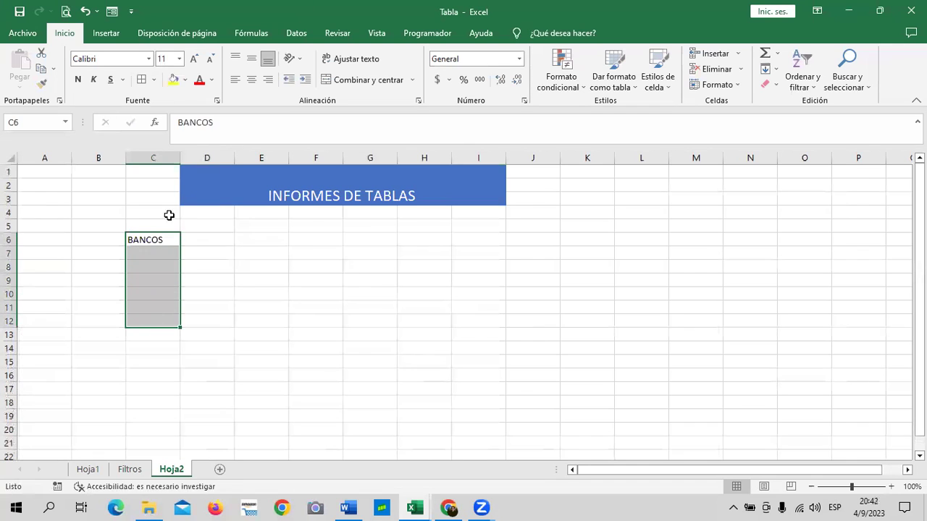
left_click(239, 278)
left_click_drag(168, 244, 220, 320)
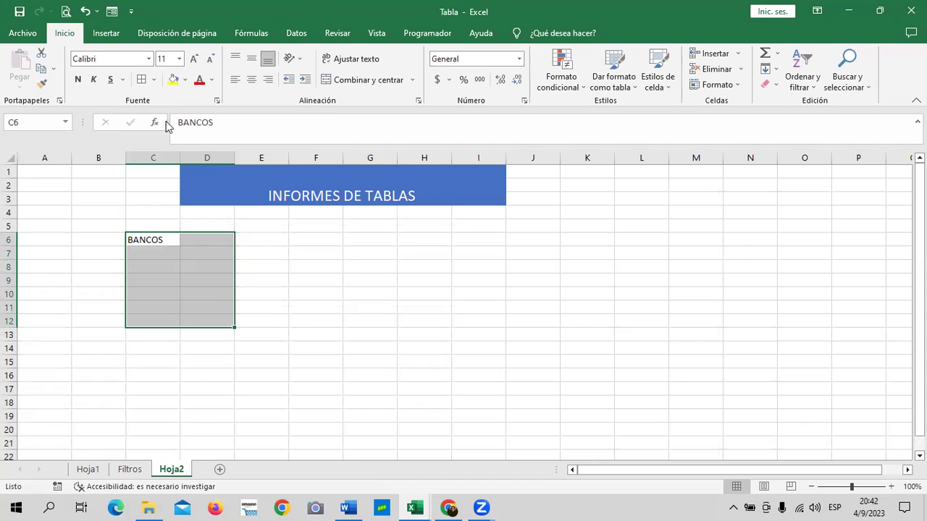
left_click(143, 84)
left_click(358, 318)
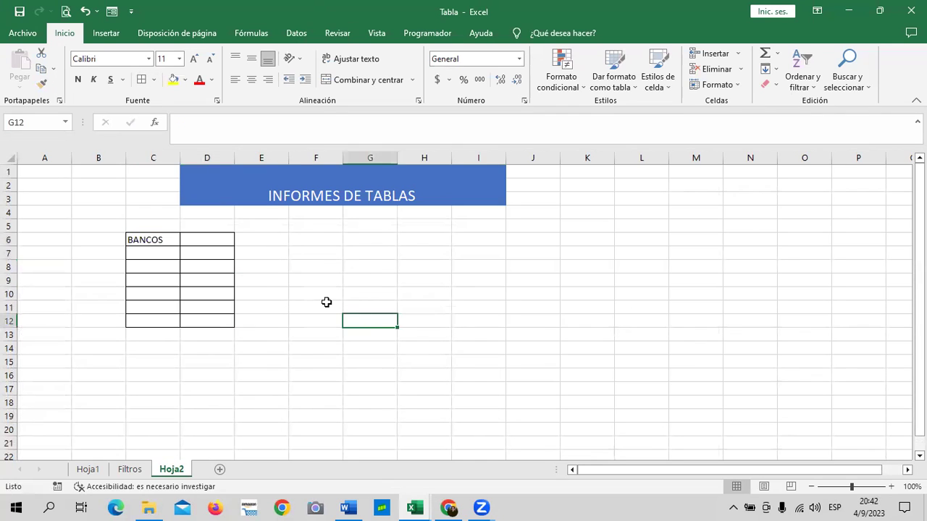
Centre BANCOS and enter the CANTIDAD header in D6.
left_click(155, 241)
left_click(251, 79)
left_click(195, 244)
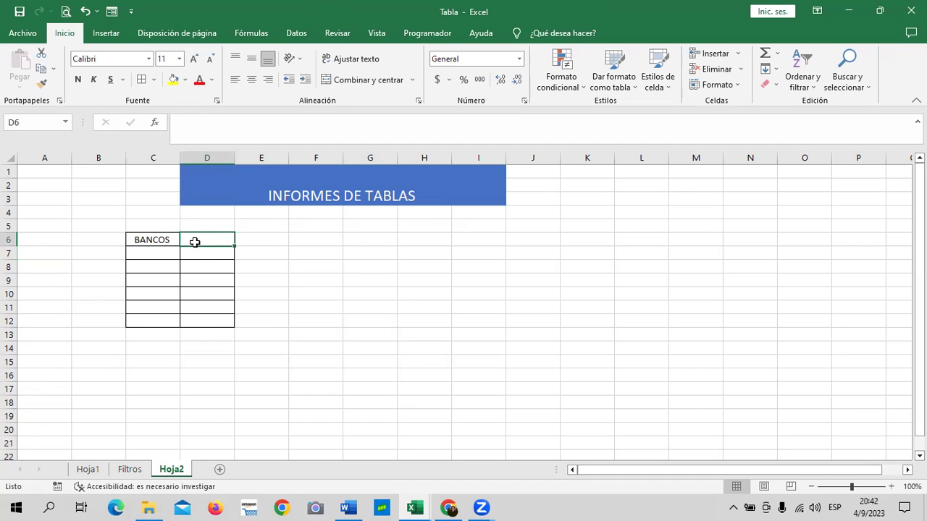
type("CANTIDAD")
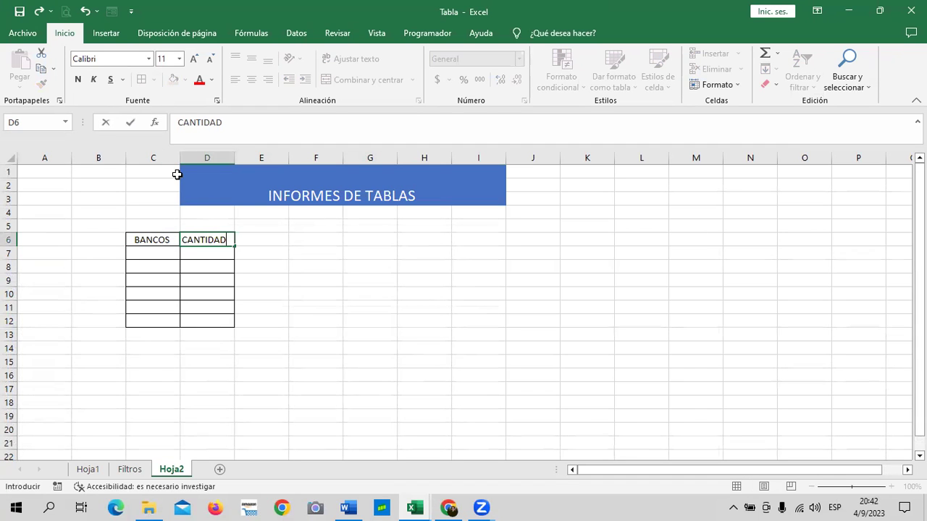
key("Return")
Style the BANCOS/CANTIDAD headers with Énfasis1 at size 14 and autofit column D.
left_click(168, 241)
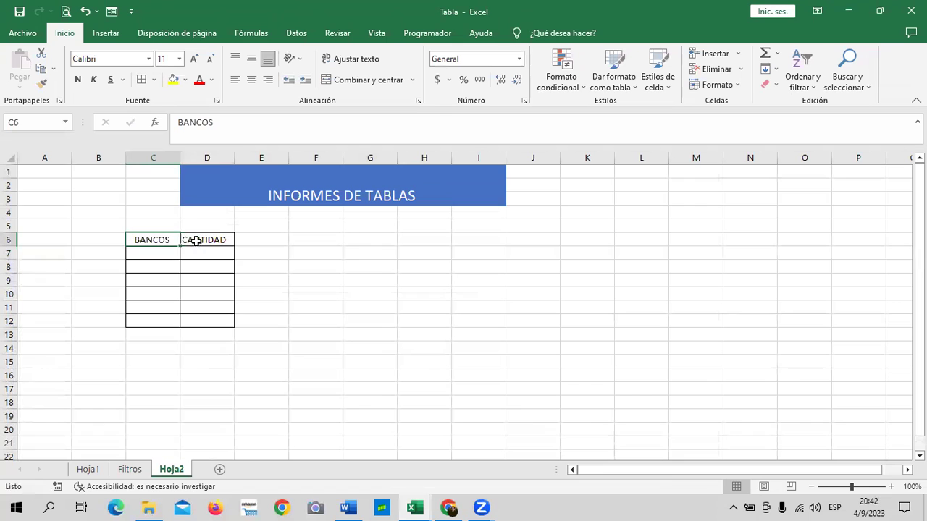
left_click(196, 241, "shift")
left_click(658, 76)
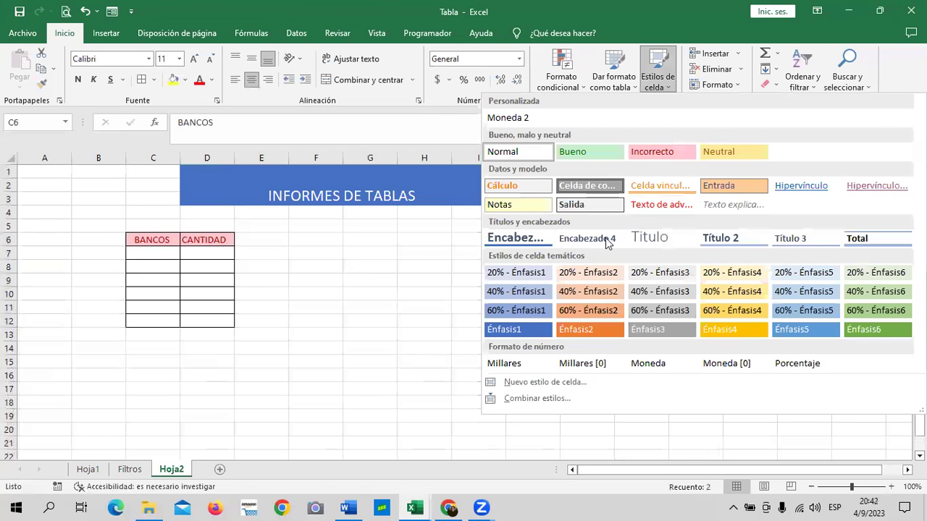
left_click(534, 331)
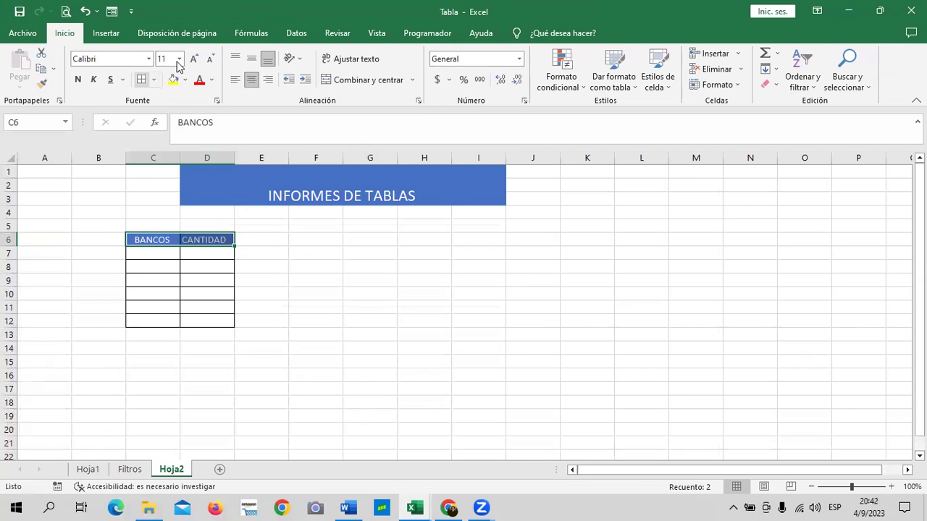
left_click(194, 59)
left_click(193, 59)
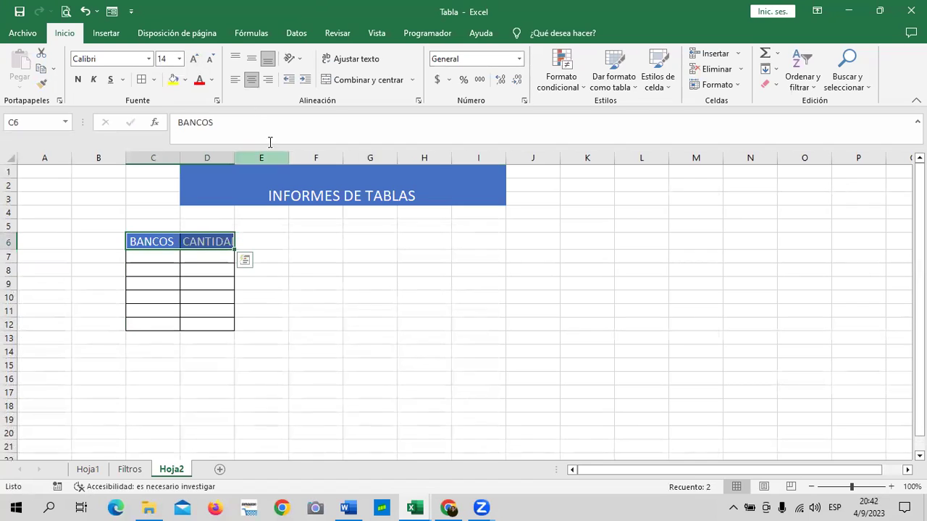
double_click(234, 158)
left_click(329, 316)
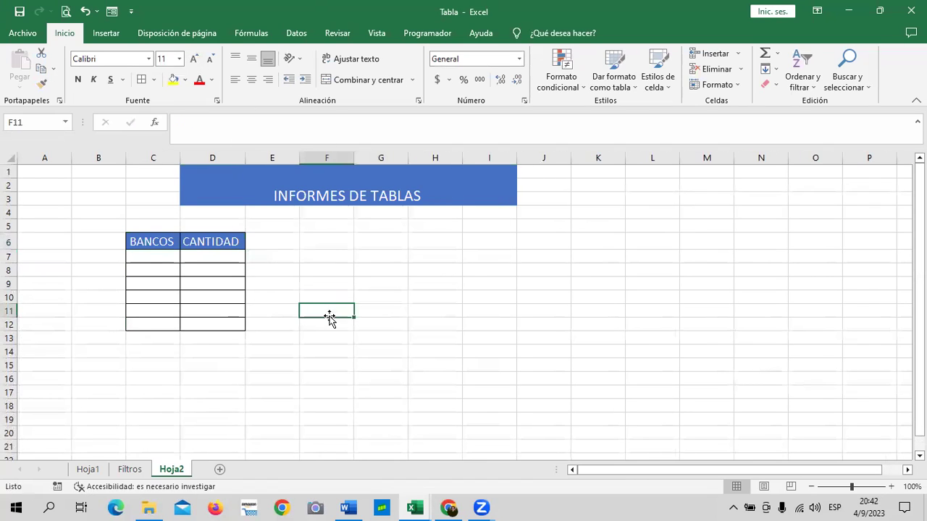
Enter AGRICOLA as the first bank name in C7.
left_click(164, 253)
type("AGRICOLA")
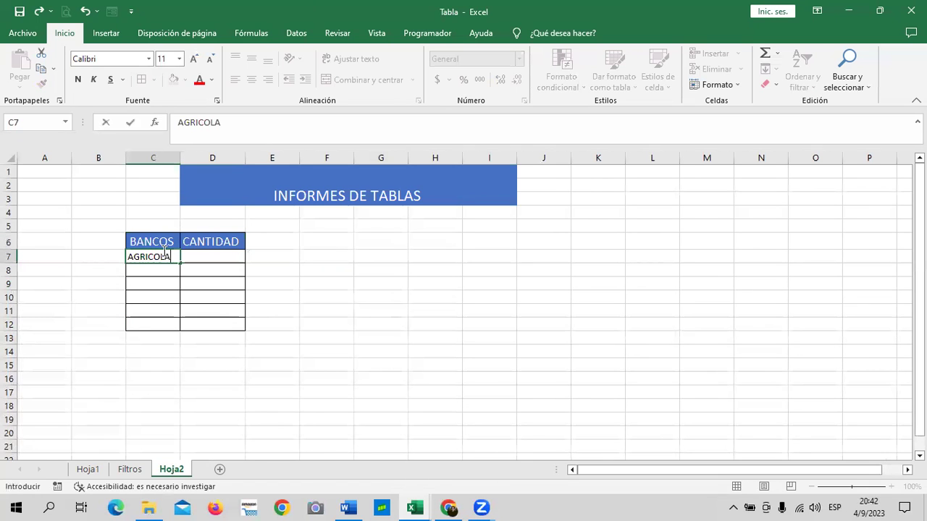
key("Return")
left_click(196, 256)
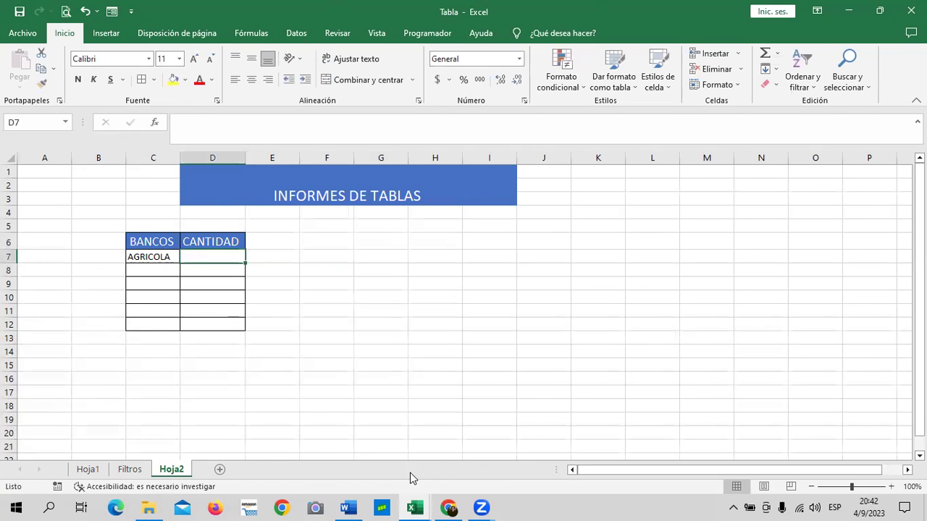
Copy the filtered Pago total from Filtros and paste it as a value into Hoja2 D7.
left_click(139, 470)
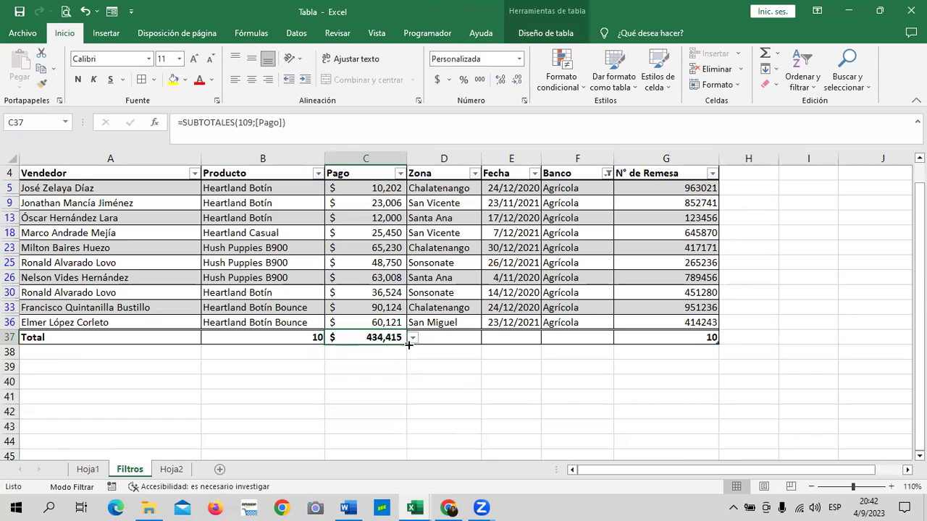
right_click(375, 339)
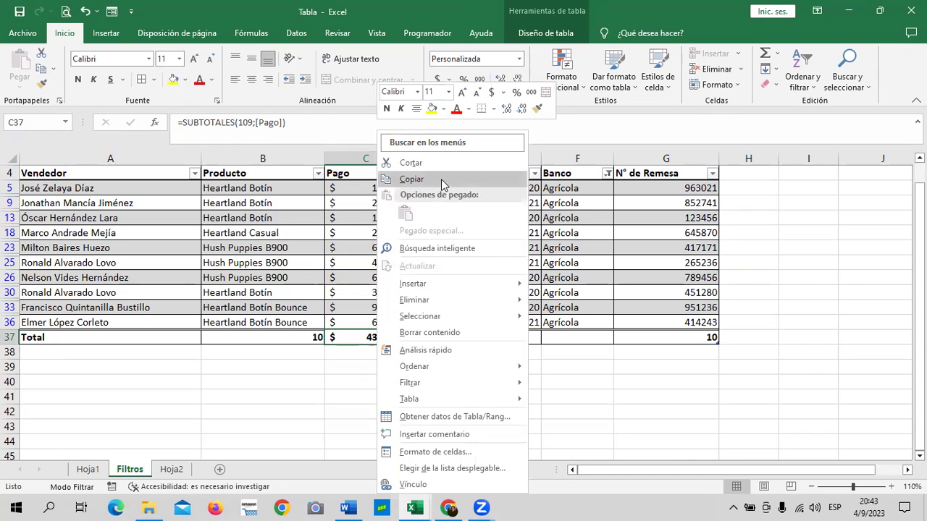
left_click(443, 177)
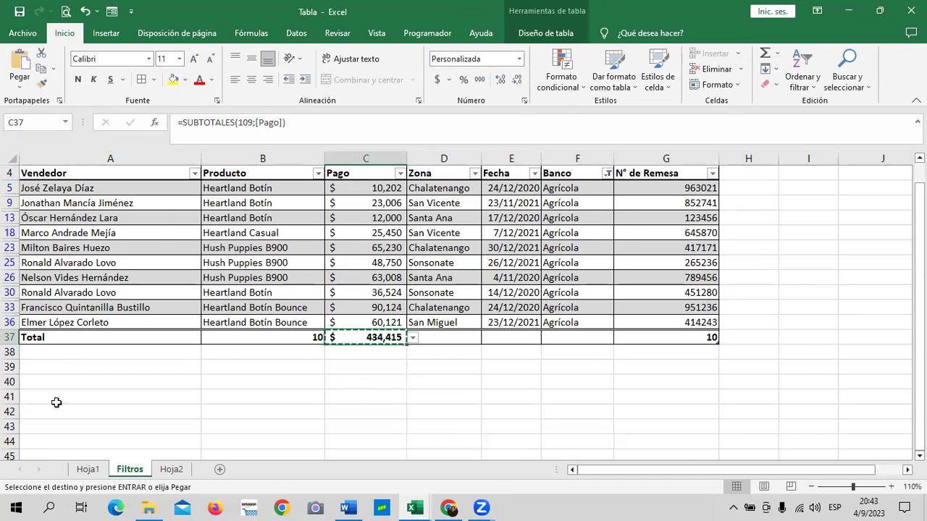
left_click(173, 469)
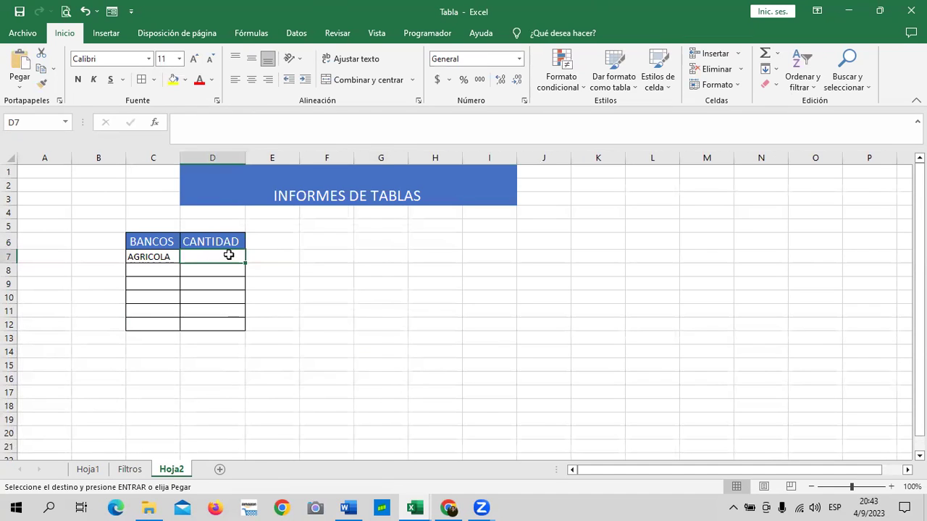
right_click(228, 254)
left_click(269, 246)
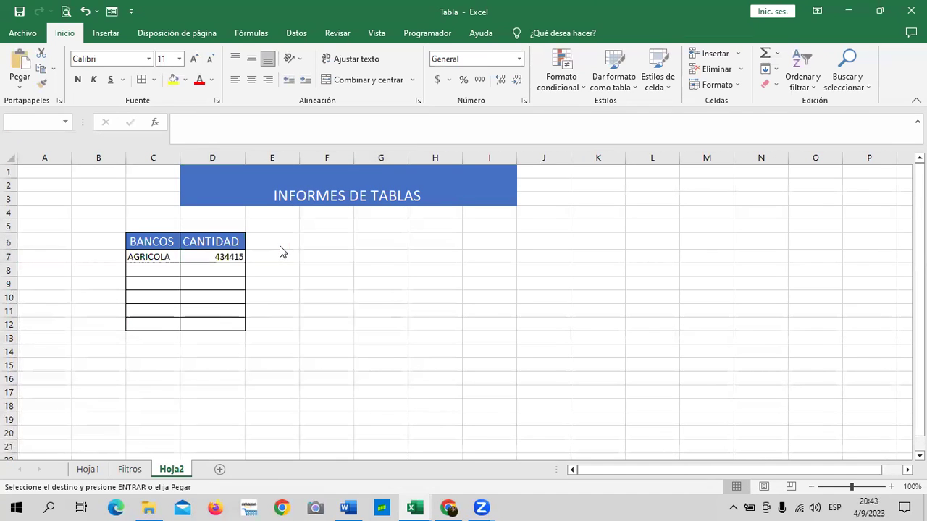
Format D7:D12 as Contabilidad currency and return to the Filtros sheet.
left_click(318, 273)
left_click_drag(224, 260, 223, 324)
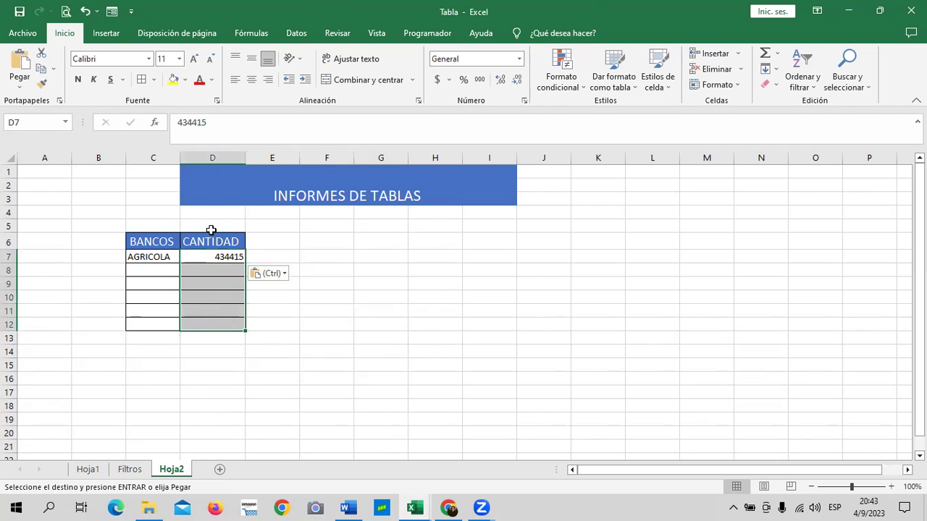
left_click(437, 80)
left_click(367, 302)
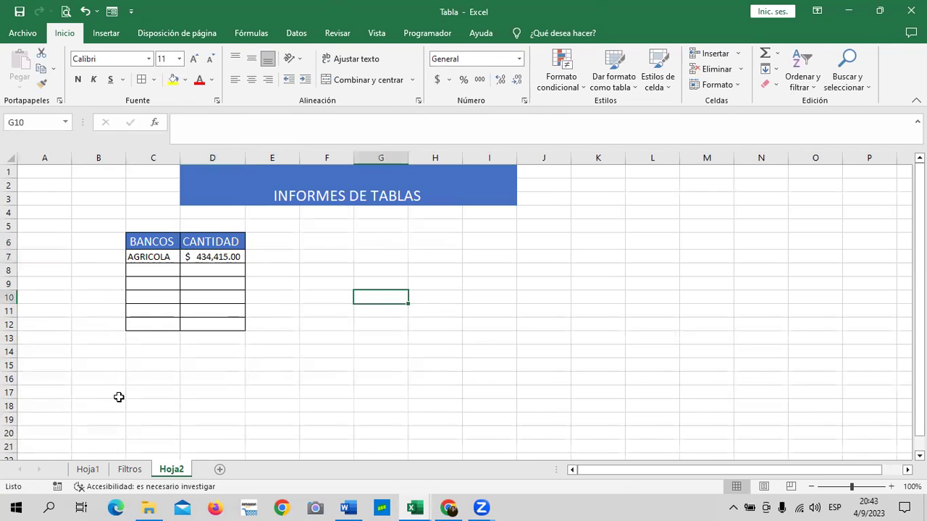
left_click(130, 470)
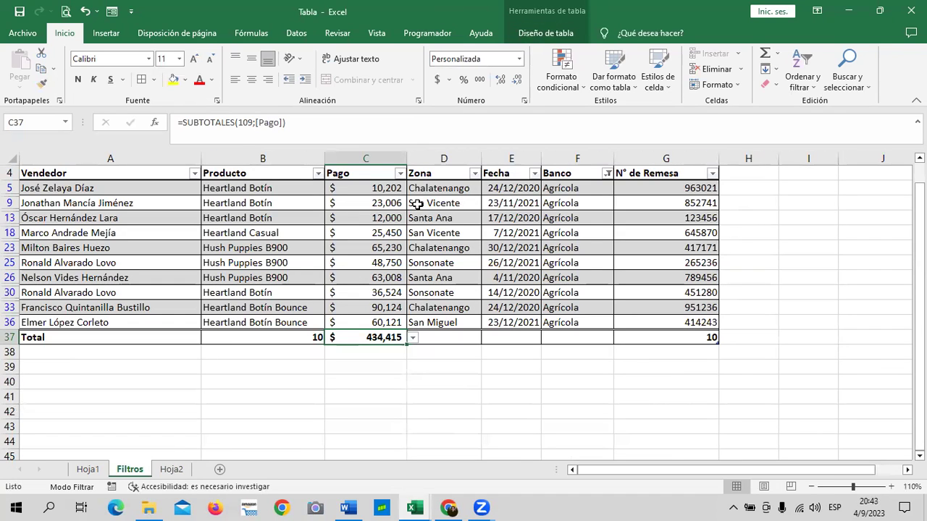
Filter the Banco column on Filtros to show only Comercio.
left_click(606, 173)
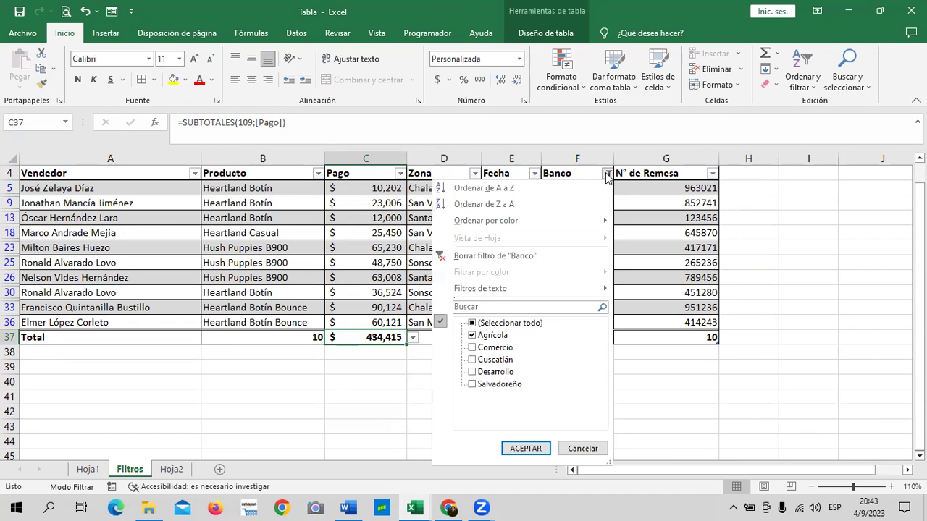
left_click(506, 256)
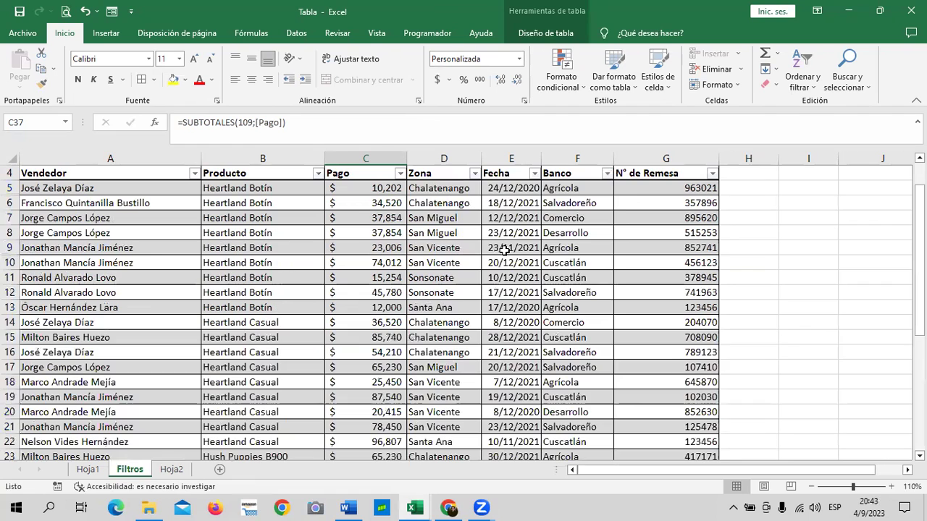
left_click(606, 173)
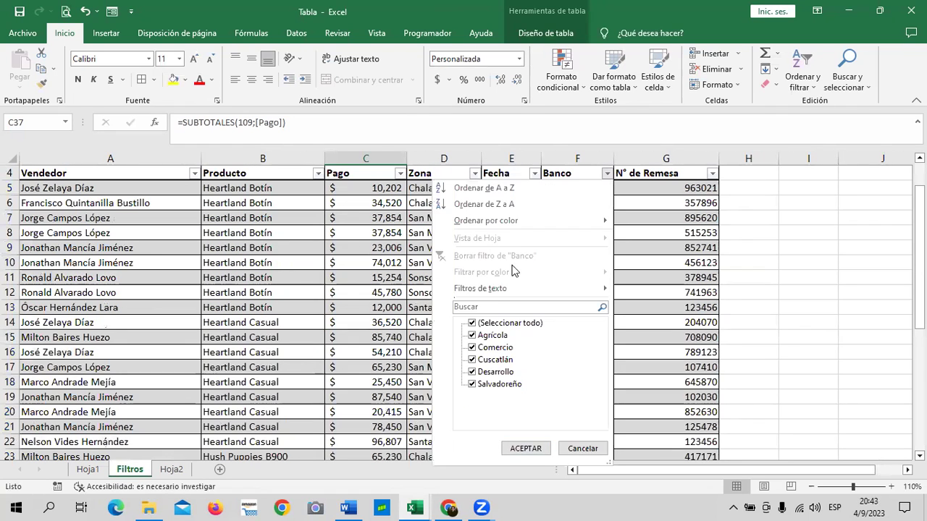
left_click(486, 323)
left_click(487, 349)
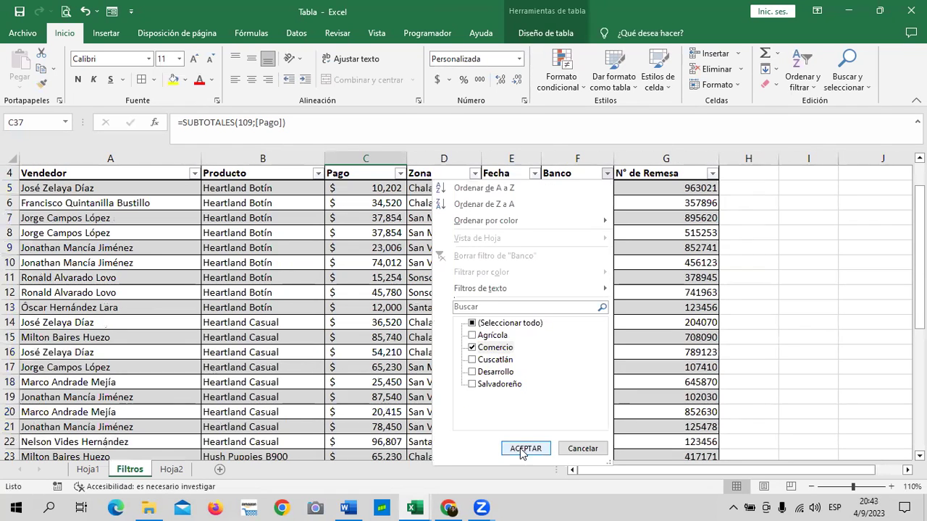
left_click(525, 448)
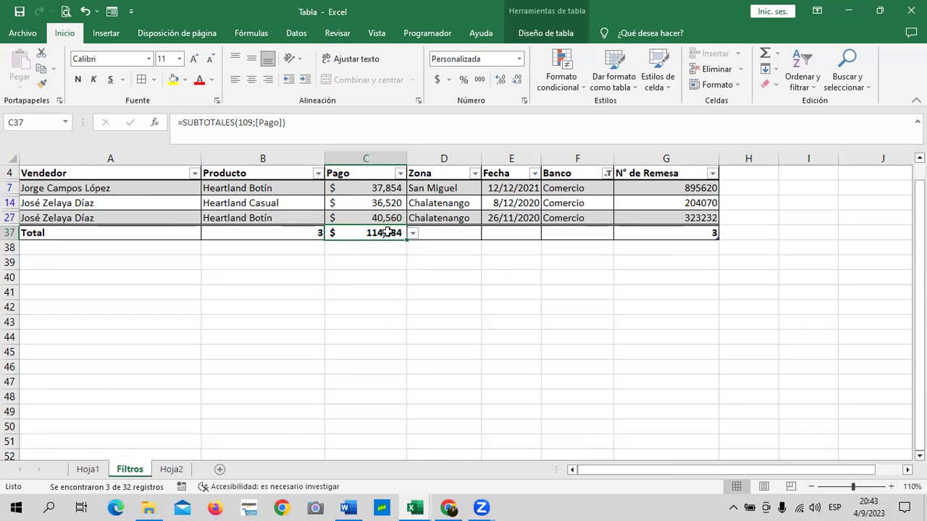
Paste the Comercio Pago total ($114,934.00) into Hoja2 D8 and enter COMERCIO in C8.
right_click(389, 233)
left_click(439, 181)
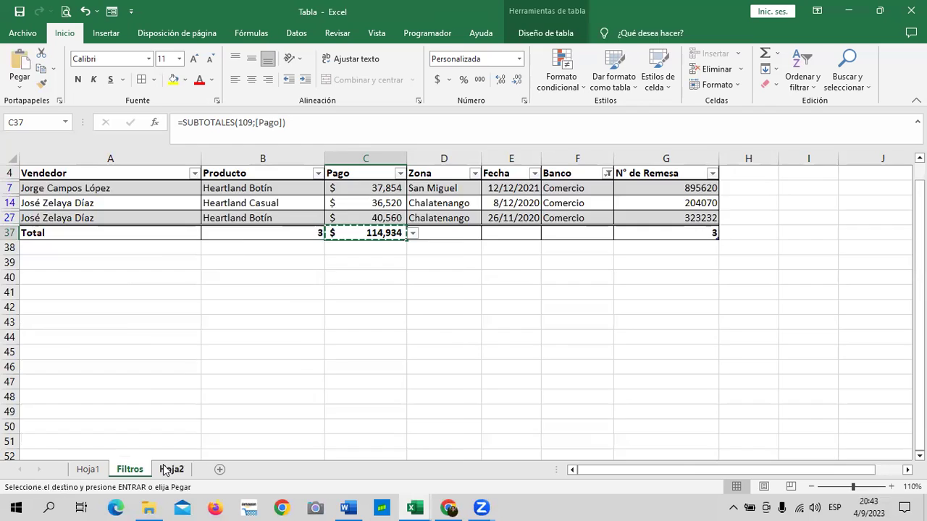
left_click(168, 469)
left_click(229, 266)
right_click(229, 267)
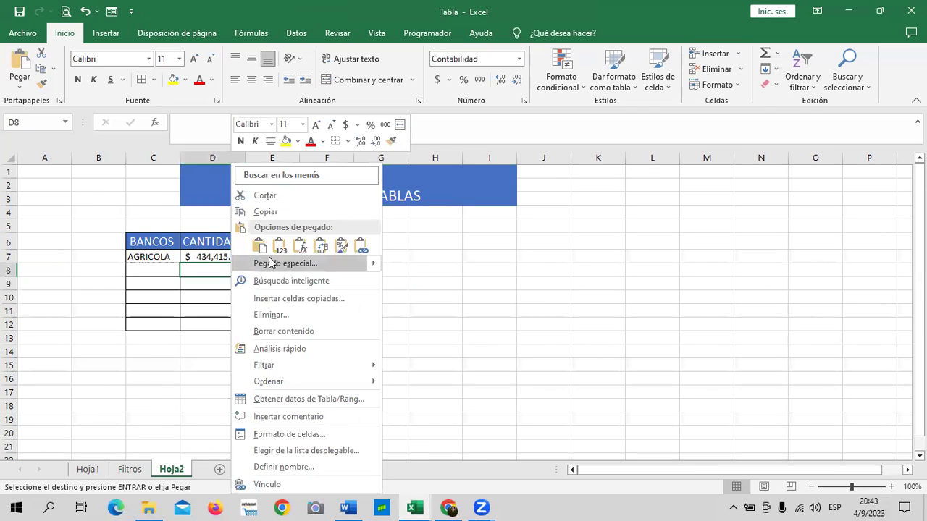
left_click(279, 243)
left_click(142, 269)
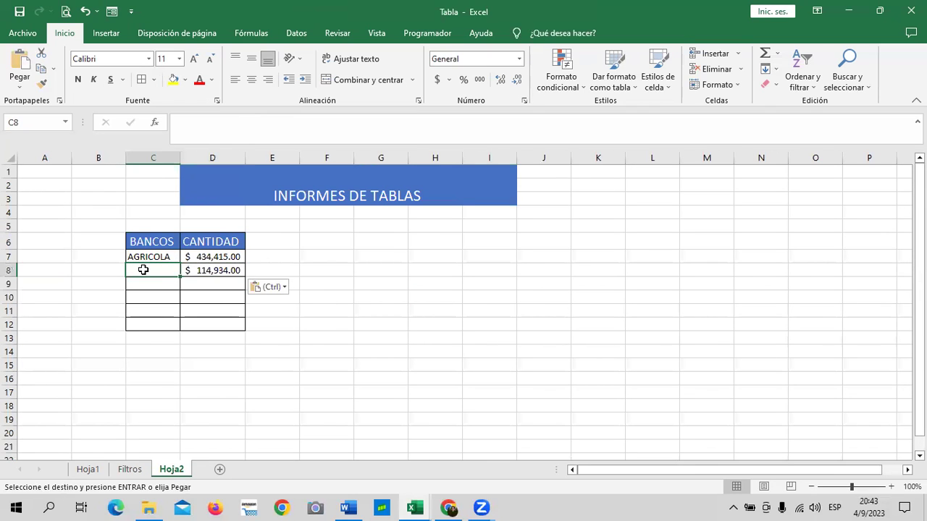
type("COMERCIO")
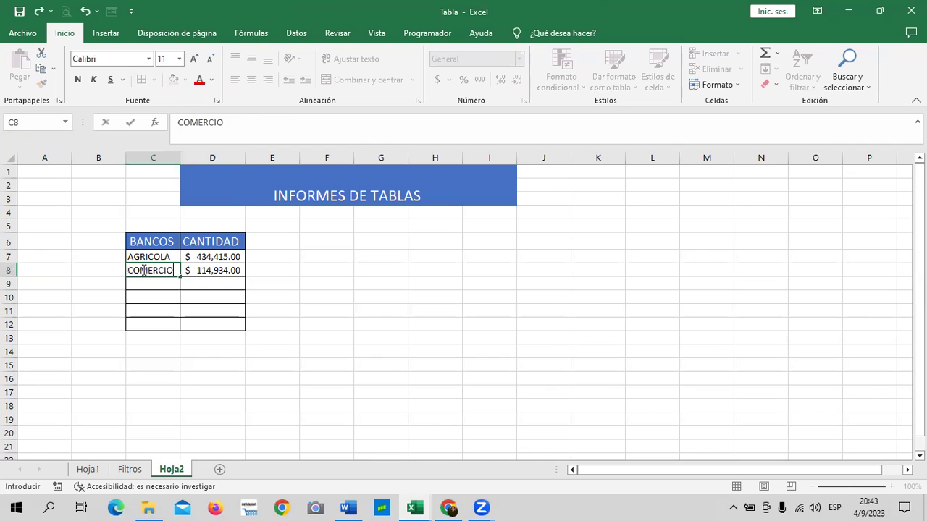
key("Return")
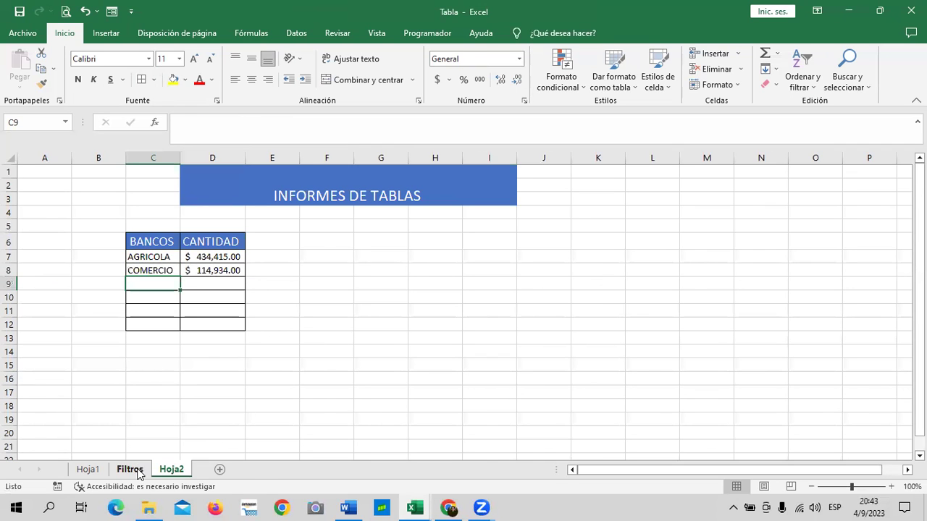
On Filtros, clear the Banco filter, untick all banks and bring up Filtros de texto.
left_click(131, 470)
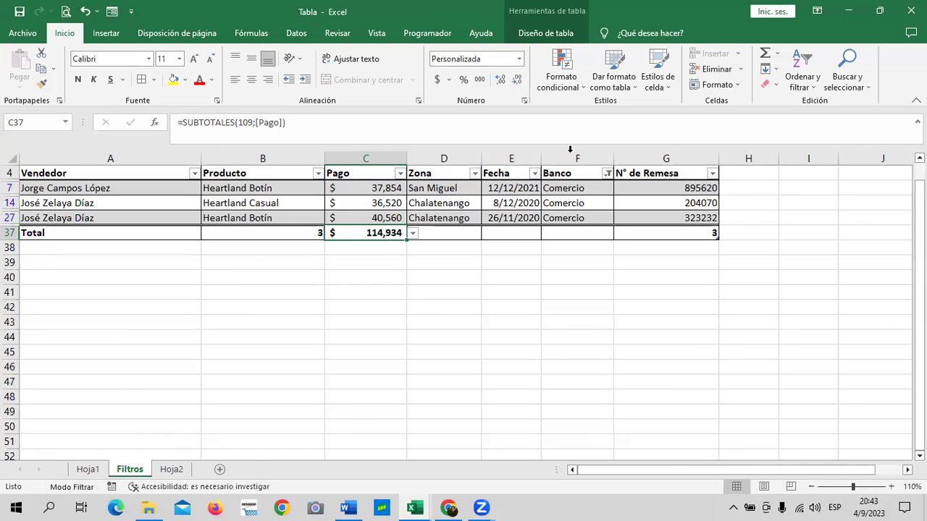
left_click(607, 173)
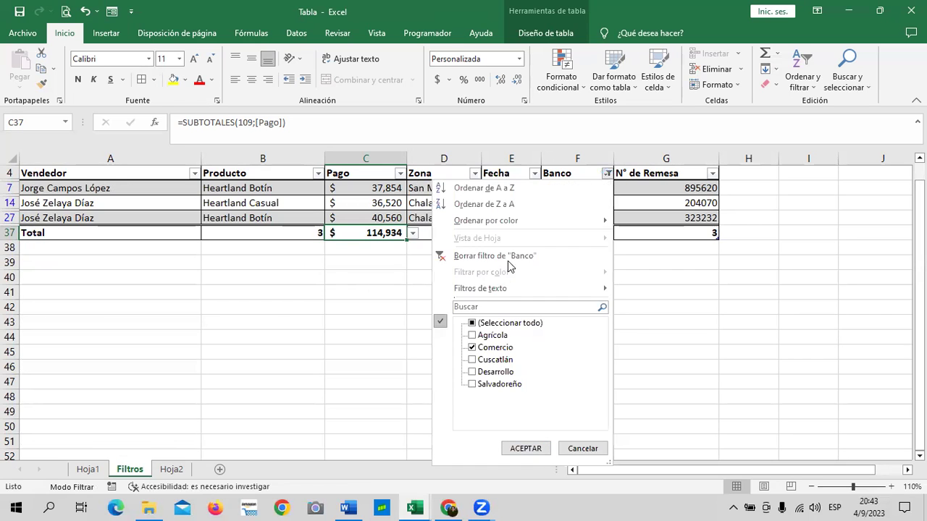
left_click(507, 257)
left_click(607, 173)
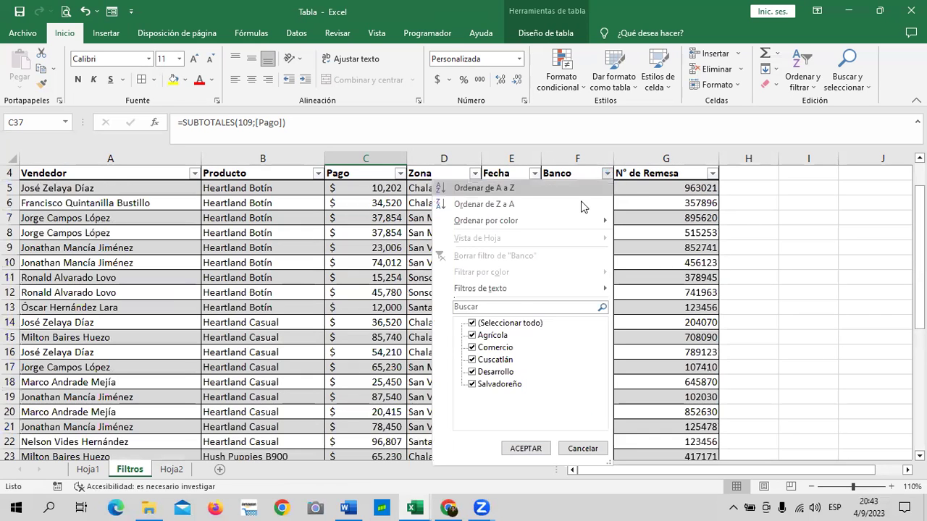
left_click(511, 323)
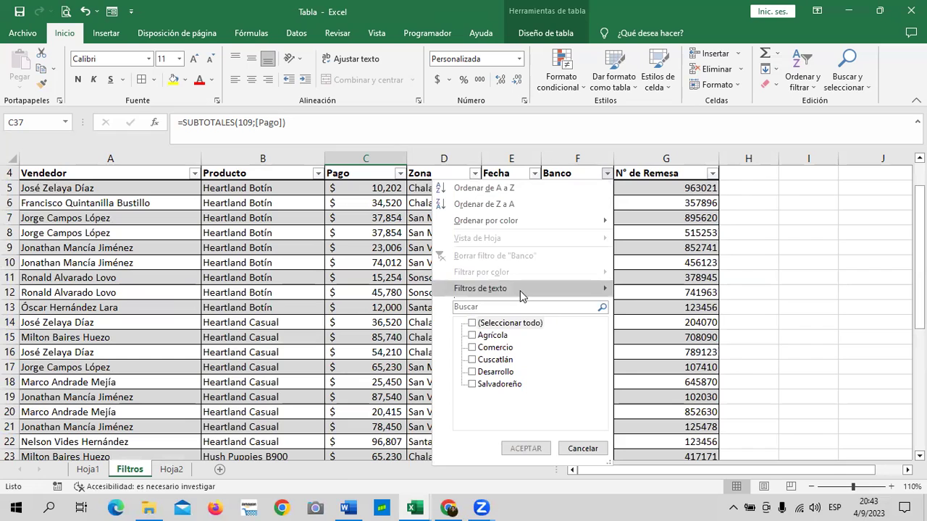
mouse_move(520, 289)
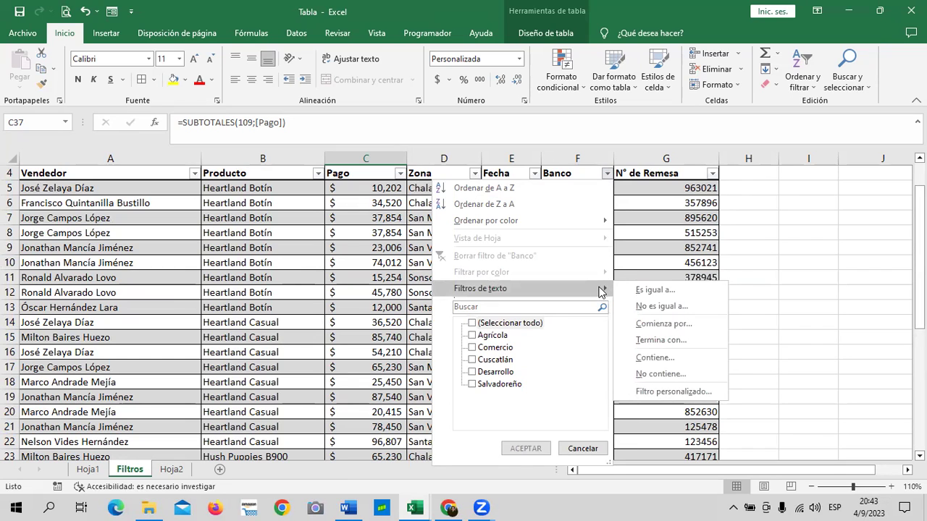
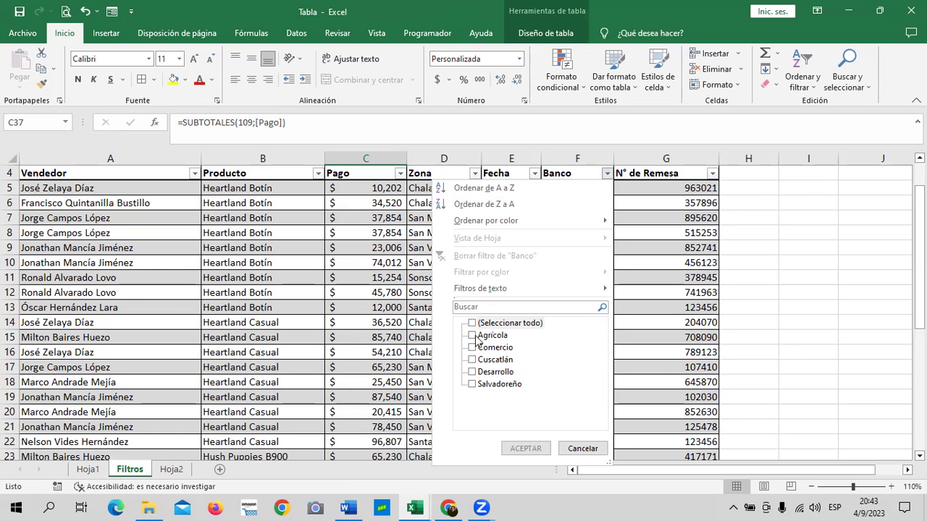
Filter Banco to Cuscatlán and copy the filtered Pago total of $657,354.00.
left_click(474, 360)
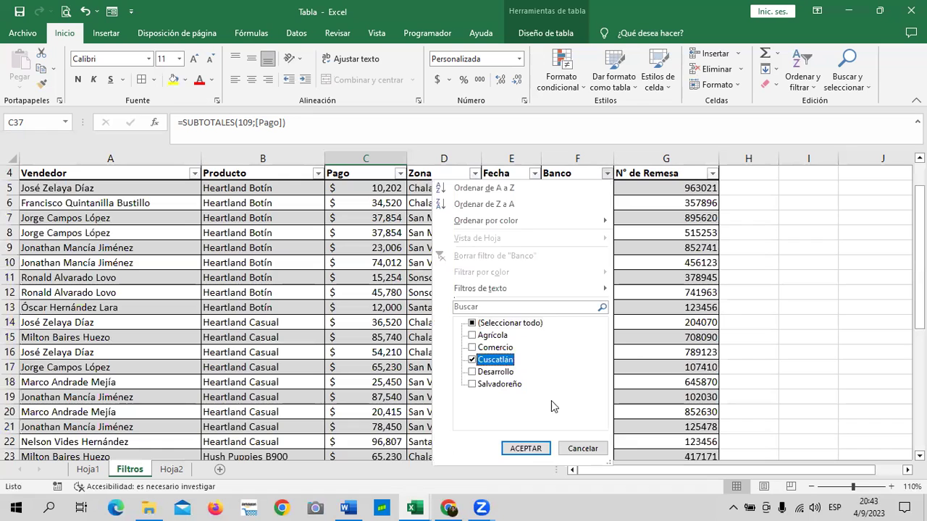
left_click(536, 447)
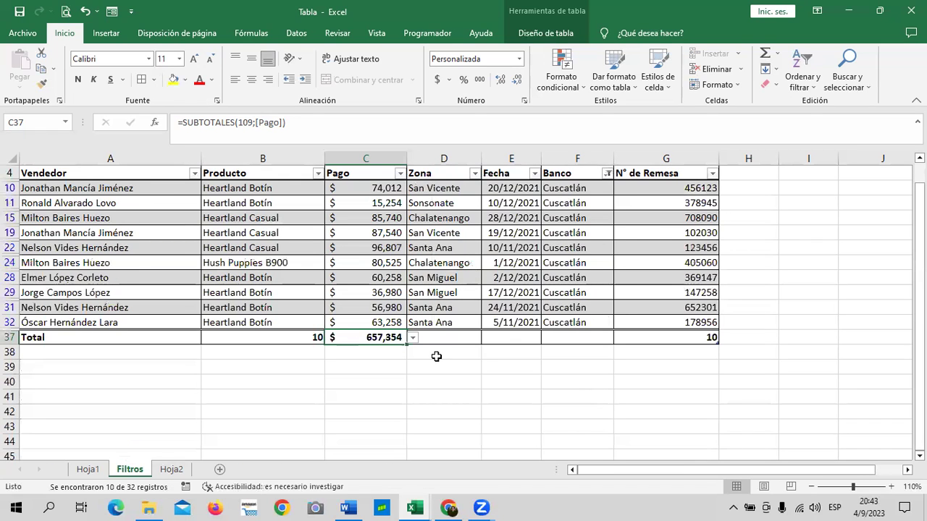
right_click(349, 338)
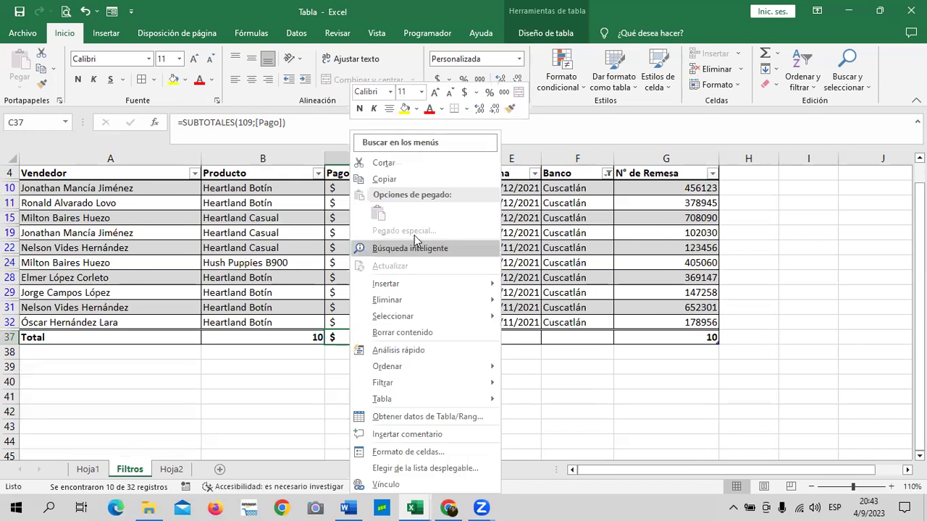
left_click(408, 178)
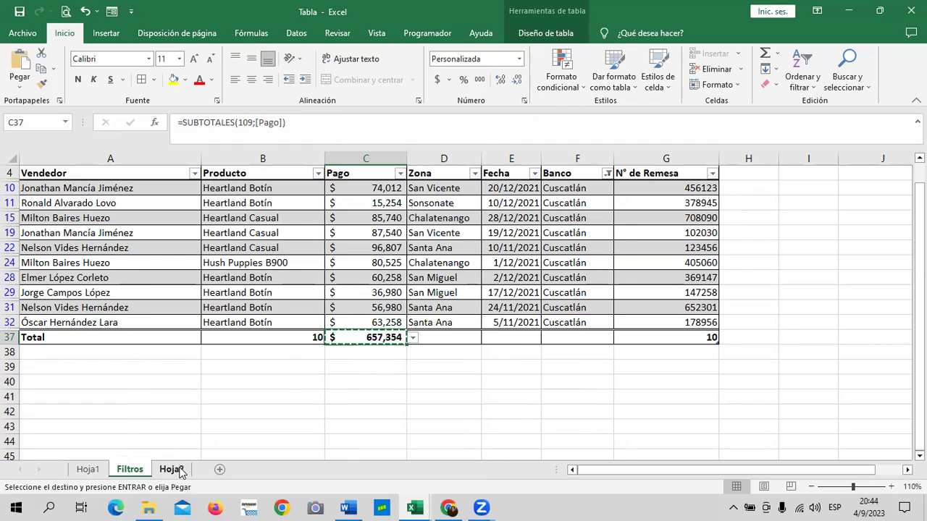
Paste $657,354.00 as a value into Hoja2 D9 and label C9 CUSCATLAN.
left_click(175, 471)
right_click(206, 283)
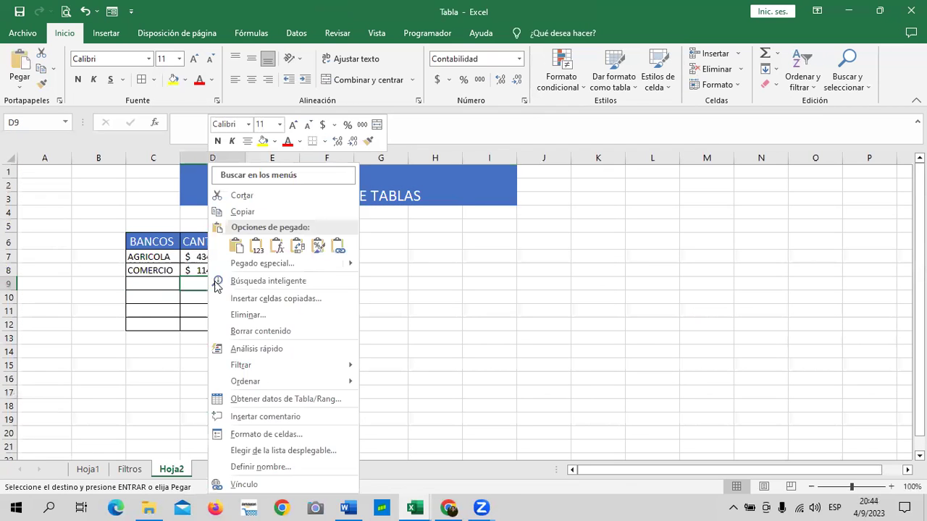
left_click(254, 252)
left_click(154, 281)
type("C")
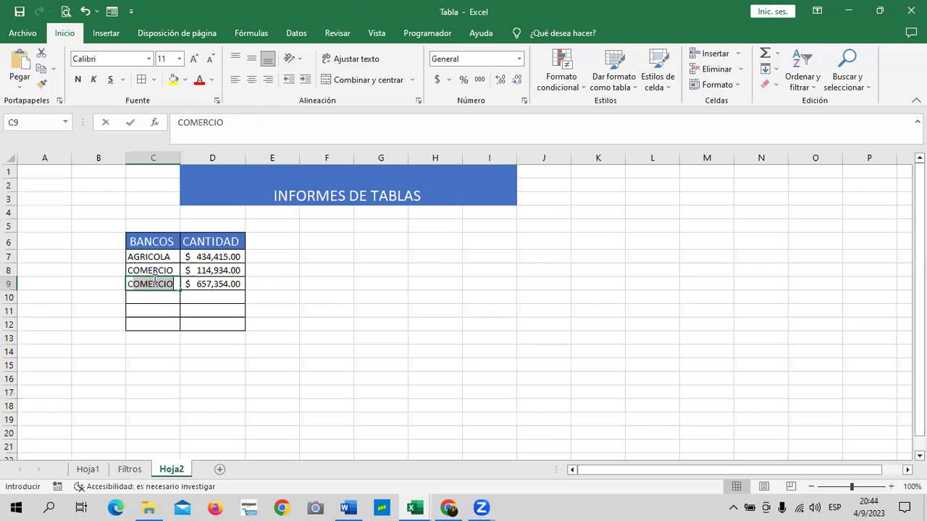
type("USCAT")
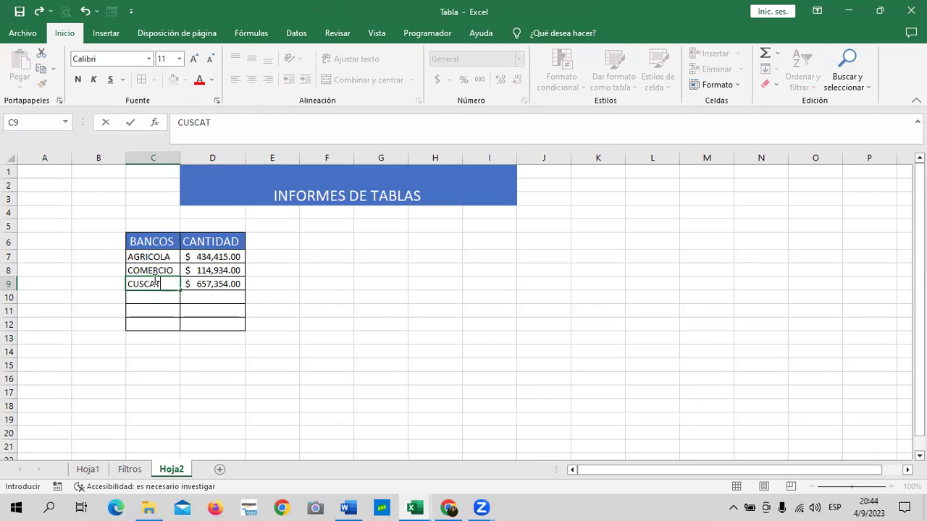
key("Return")
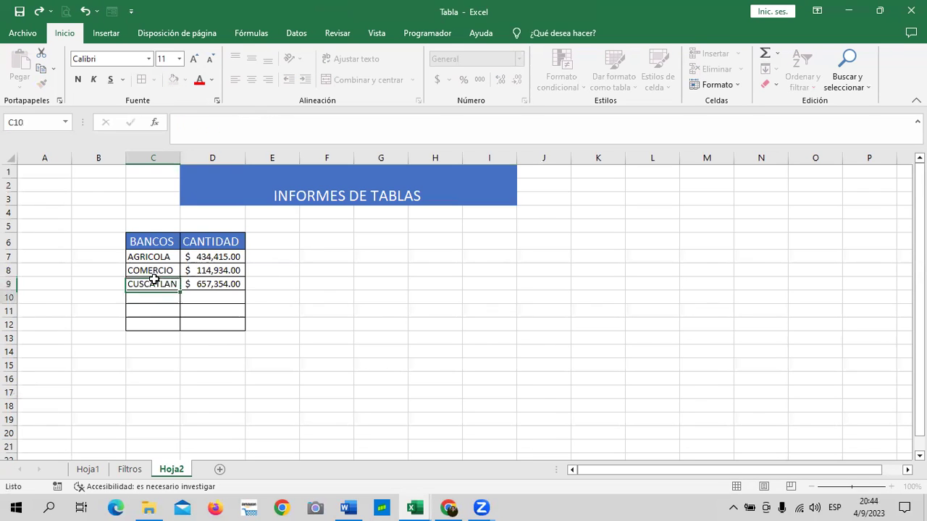
left_click(129, 470)
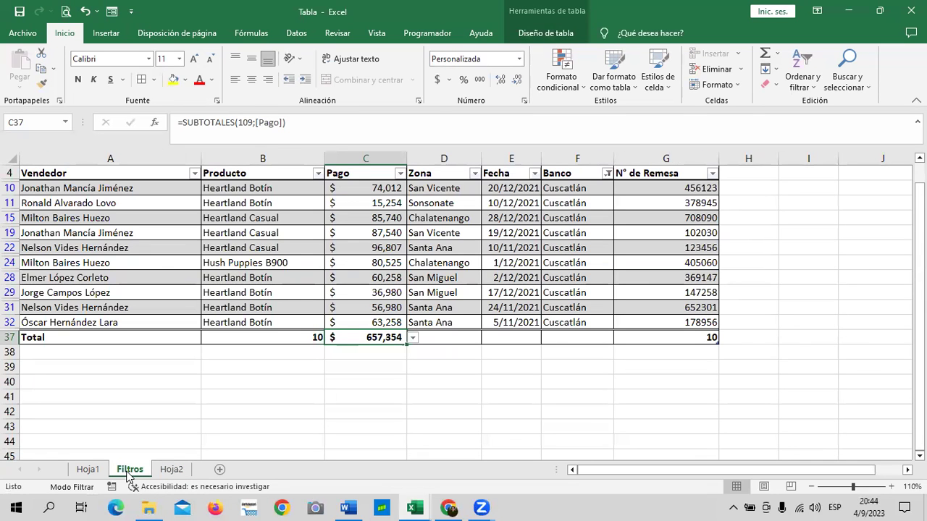
Filter the Banco column to show only Desarrollo rows.
left_click(607, 174)
left_click(528, 326)
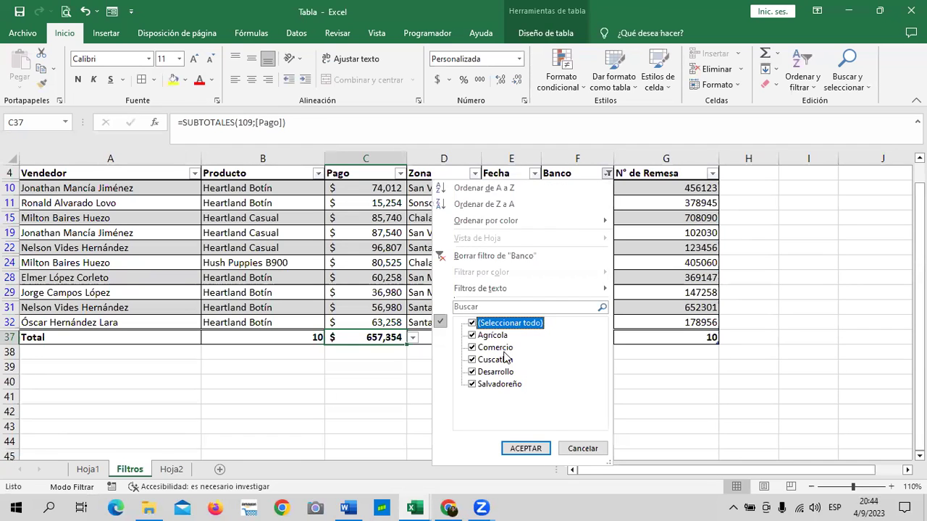
left_click(473, 326)
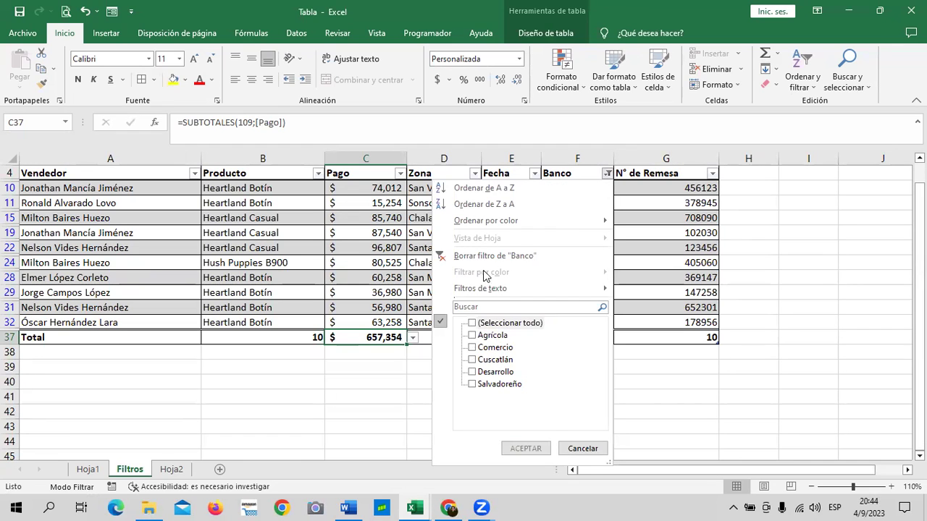
left_click(491, 257)
left_click(601, 176)
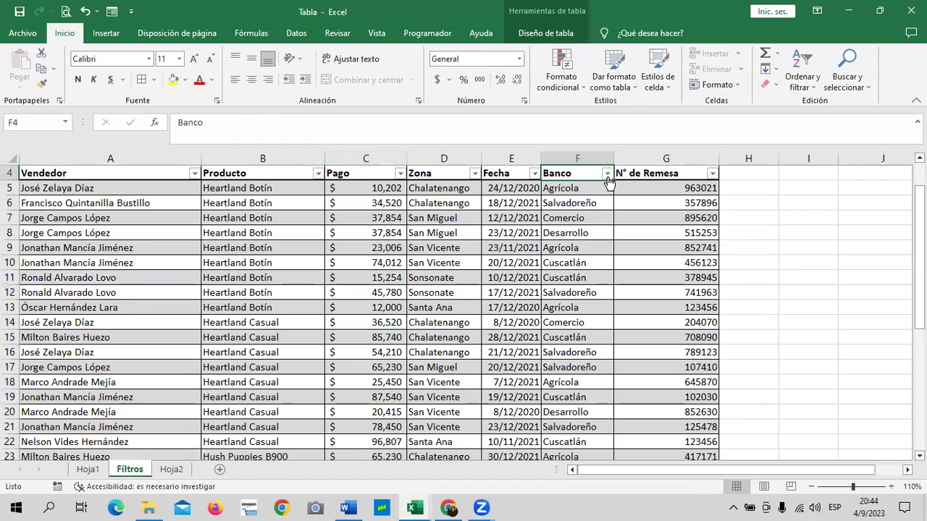
left_click(607, 173)
left_click(523, 323)
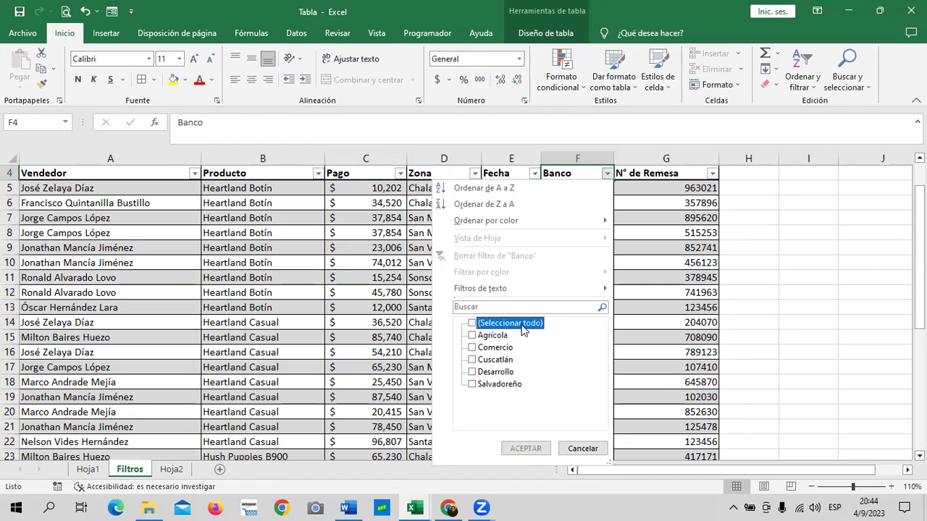
left_click(502, 373)
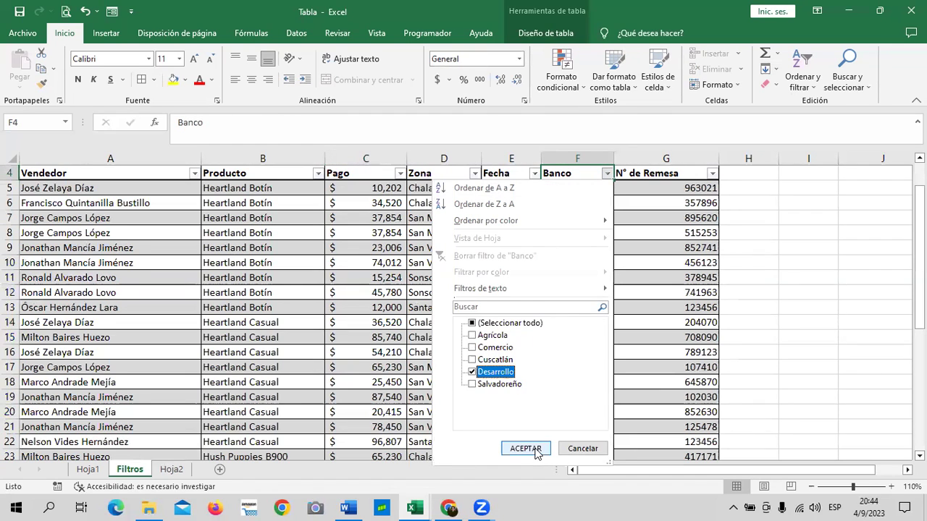
left_click(526, 449)
Copy the Desarrollo Pago total and paste $58,269.00 as a value into Hoja2 D10.
left_click(378, 218)
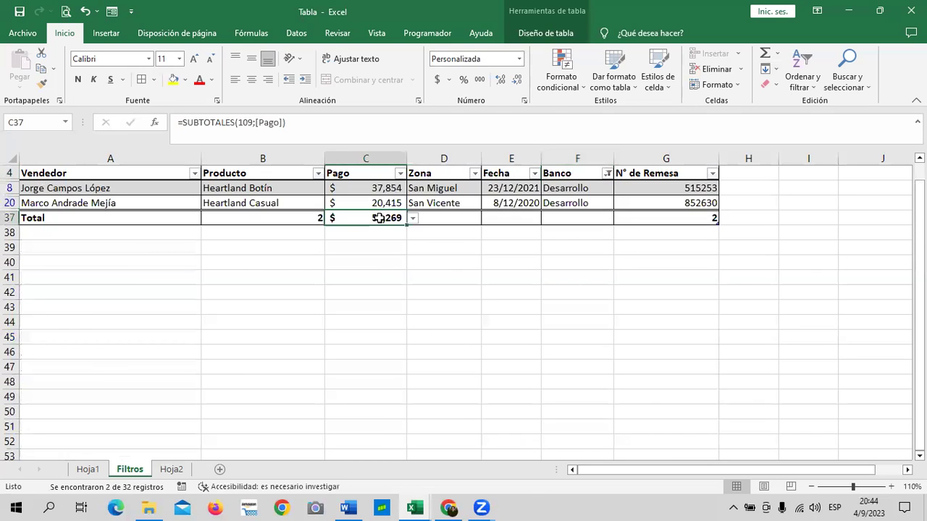
right_click(380, 218)
left_click(430, 178)
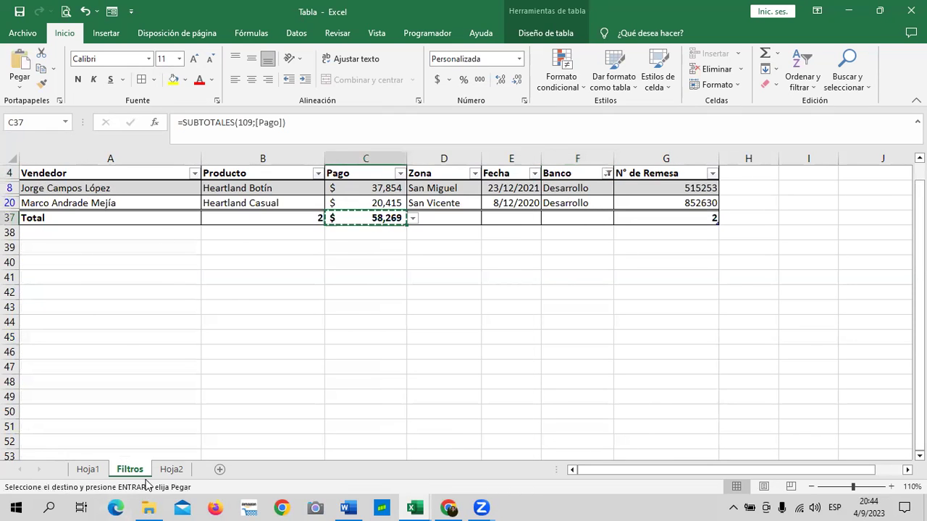
left_click(172, 469)
left_click(205, 297)
right_click(205, 297)
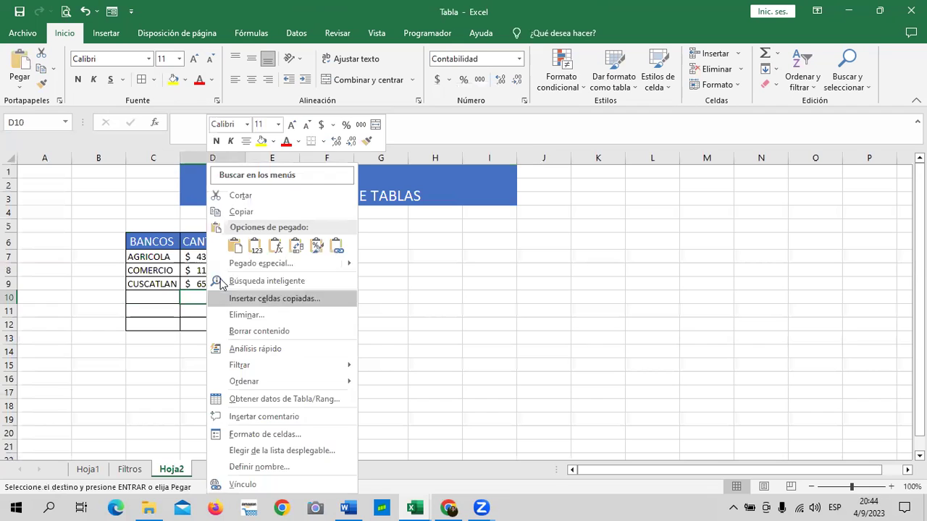
left_click(253, 247)
Enter DESARROLLO in C10 and autofit column C to fit it.
left_click_drag(153, 303, 155, 302)
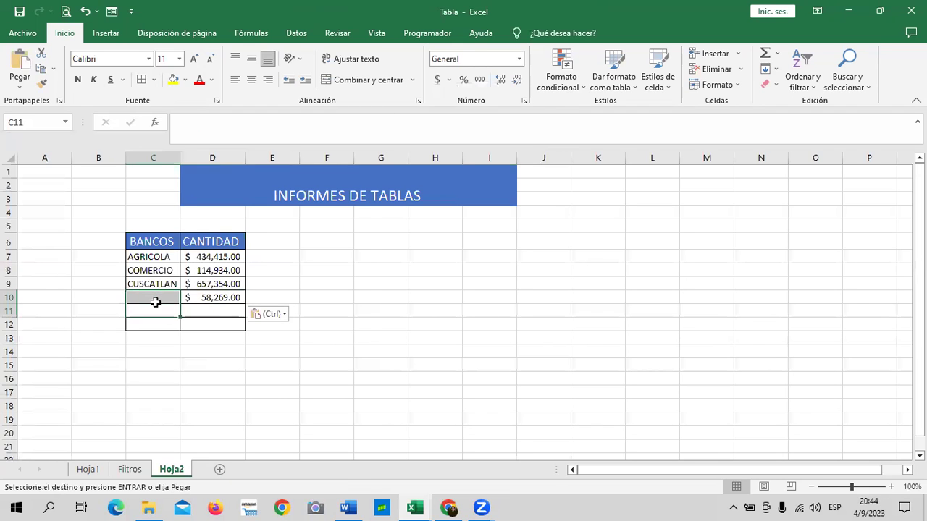
left_click(172, 300)
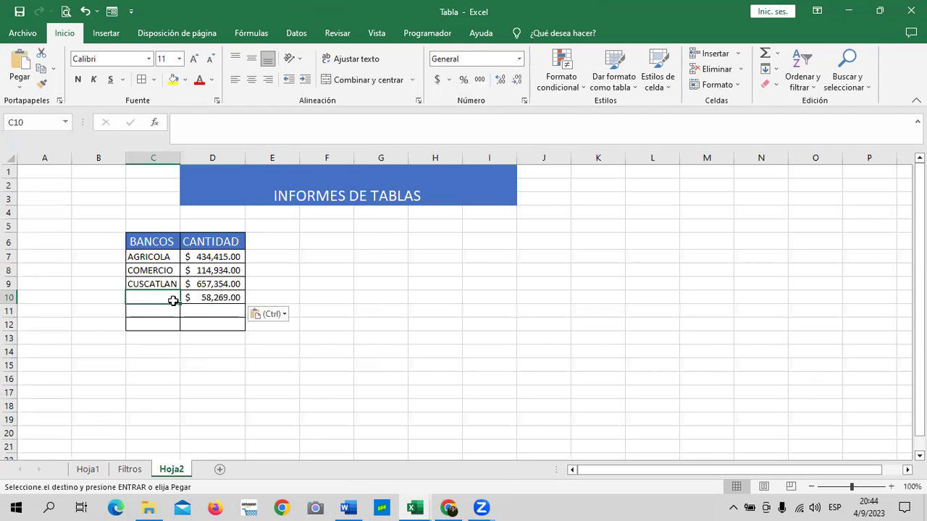
type("DESA")
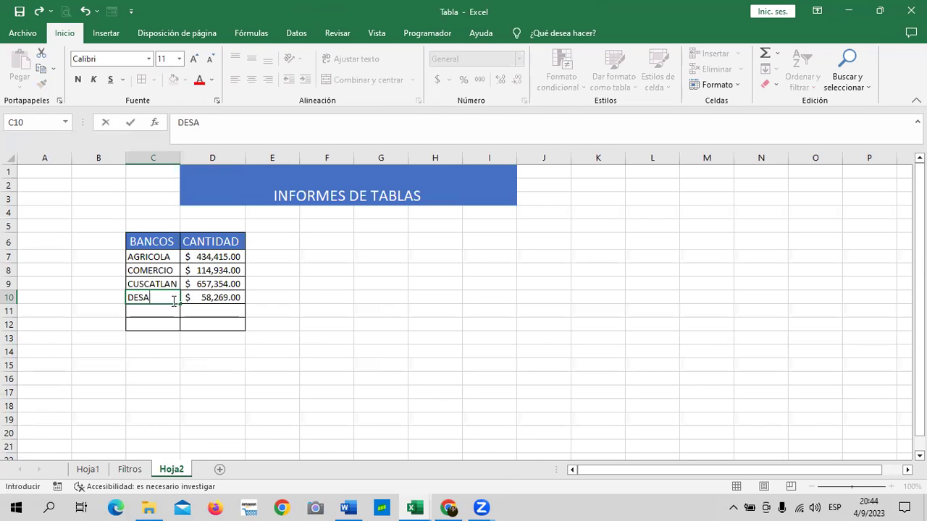
type("RROLLO")
key("Return")
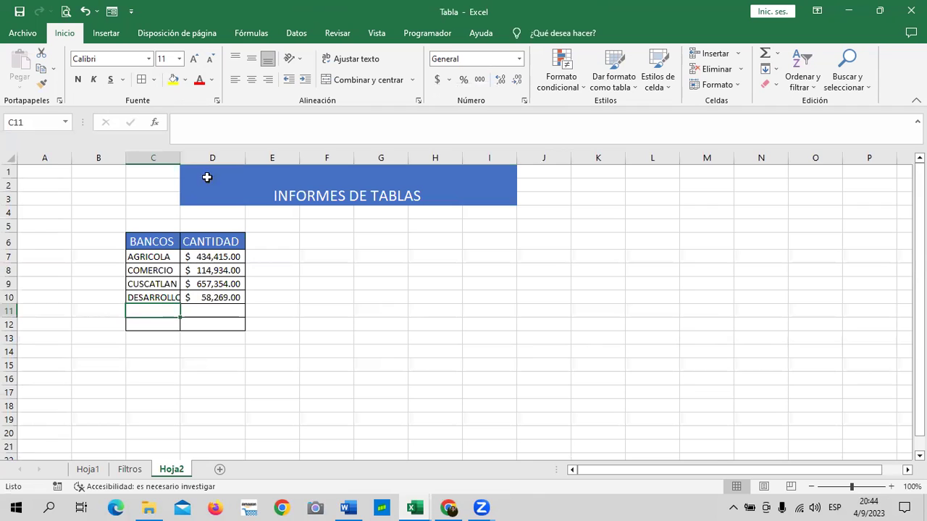
double_click(180, 156)
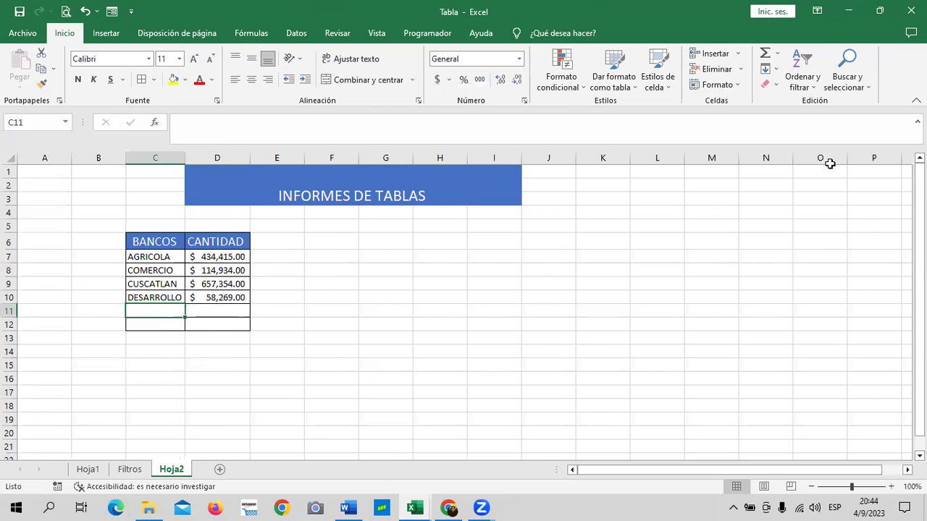
left_click(130, 469)
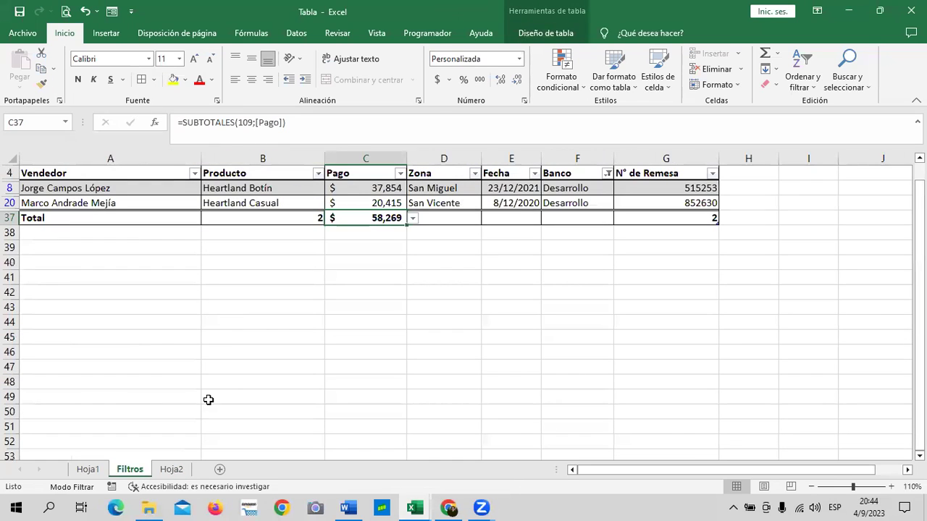
Filter the Banco column to show only Salvadoreño rows.
left_click(608, 175)
left_click(531, 253)
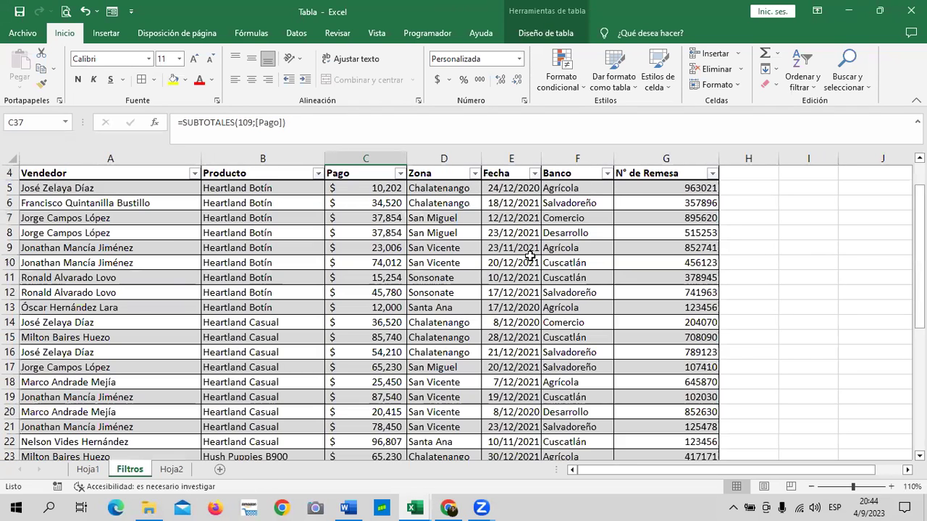
left_click(607, 174)
left_click(520, 324)
left_click(500, 385)
left_click(527, 447)
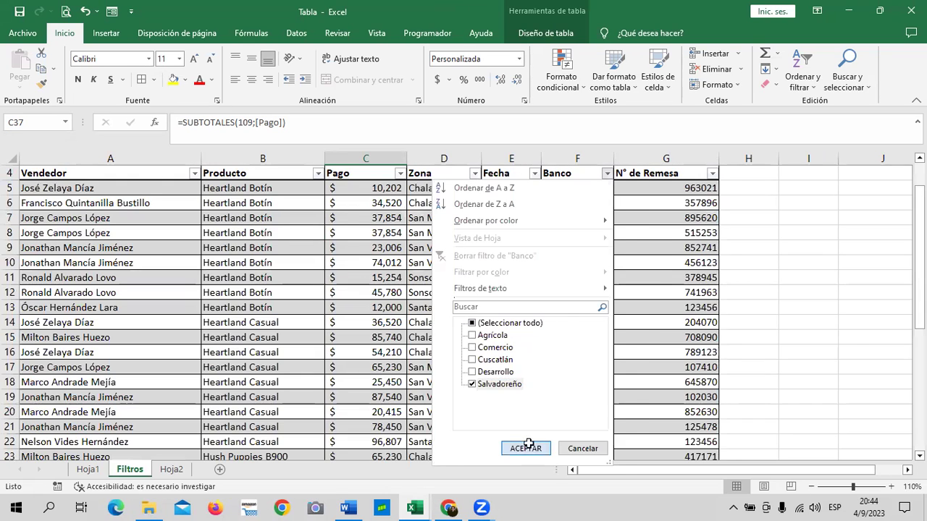
Copy the Salvadoreño Pago total and paste $388,789.00 as a value into Hoja2 D11.
right_click(372, 293)
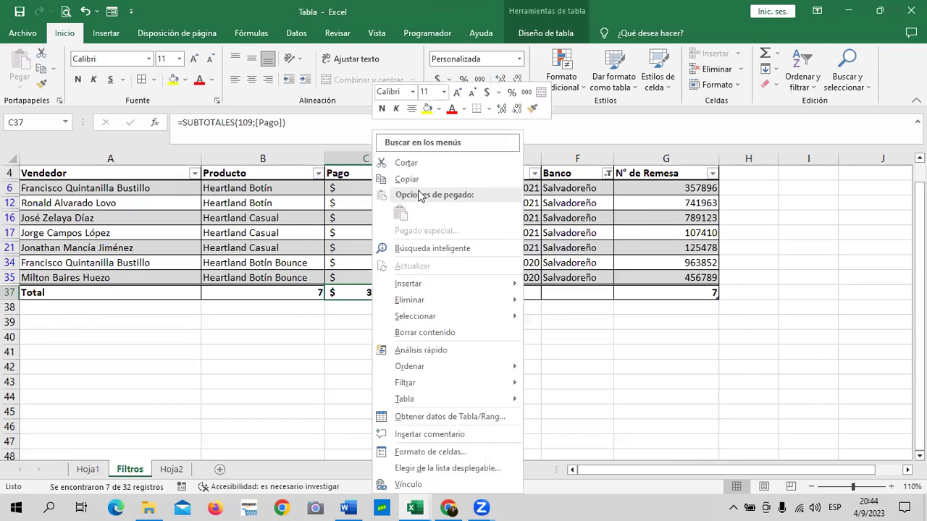
left_click(420, 180)
left_click(174, 470)
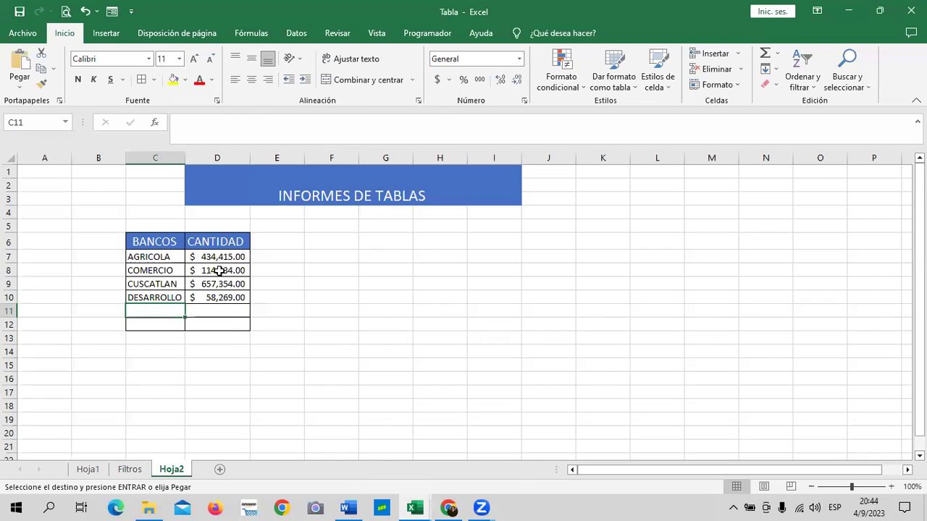
left_click(231, 313)
right_click(231, 313)
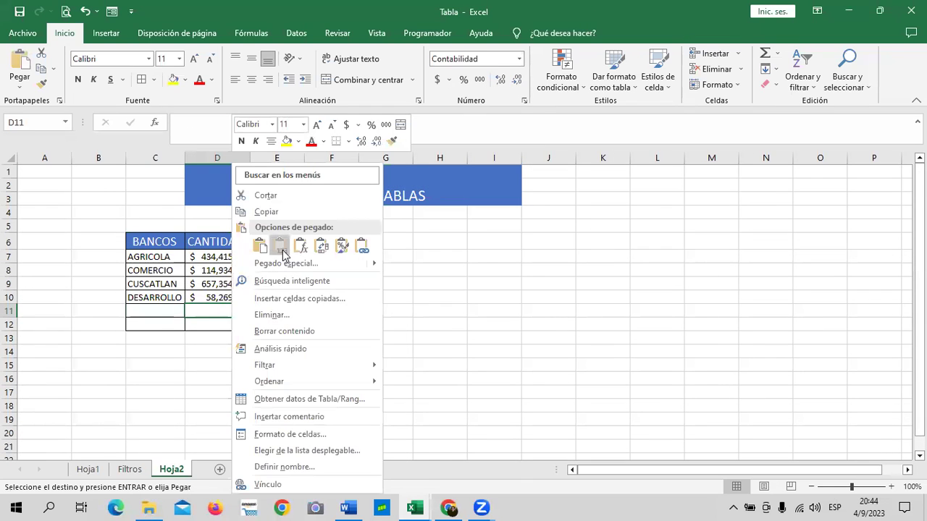
left_click(279, 244)
Enter SALVADOREÑO in C11 and autofit column C to fit the name.
left_click(165, 308)
type("S")
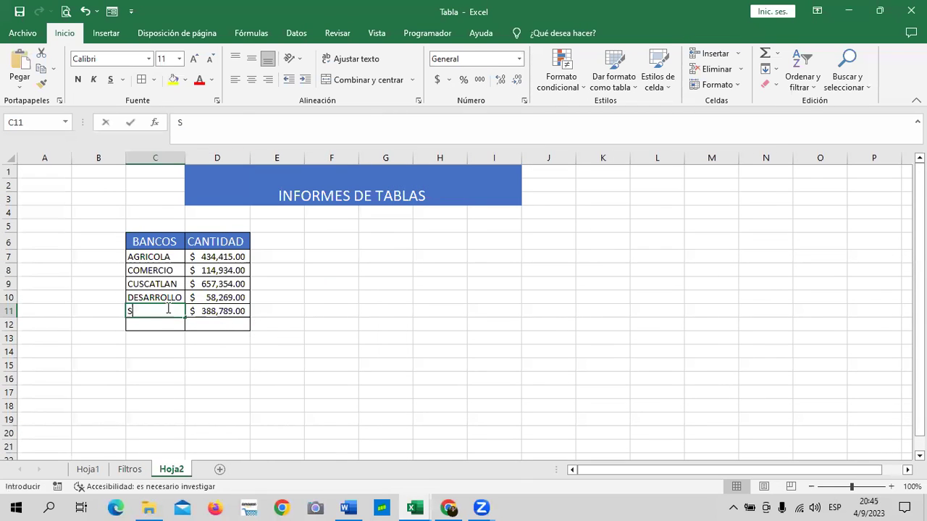
type("ALVAD")
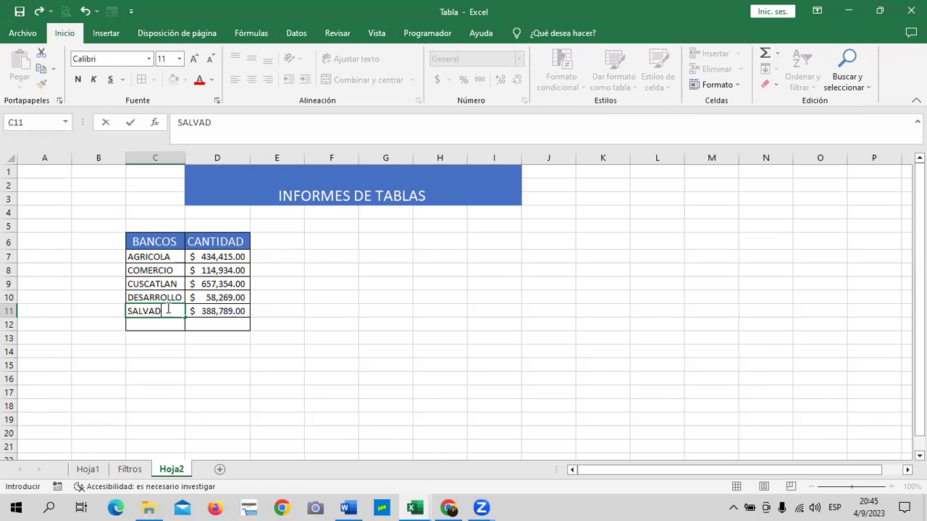
type("ÑO")
key("Return")
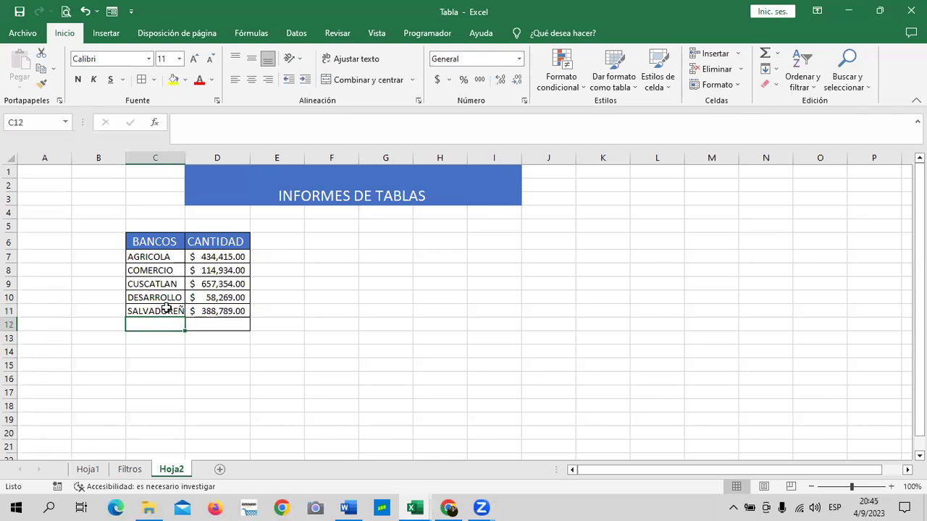
left_click(367, 299)
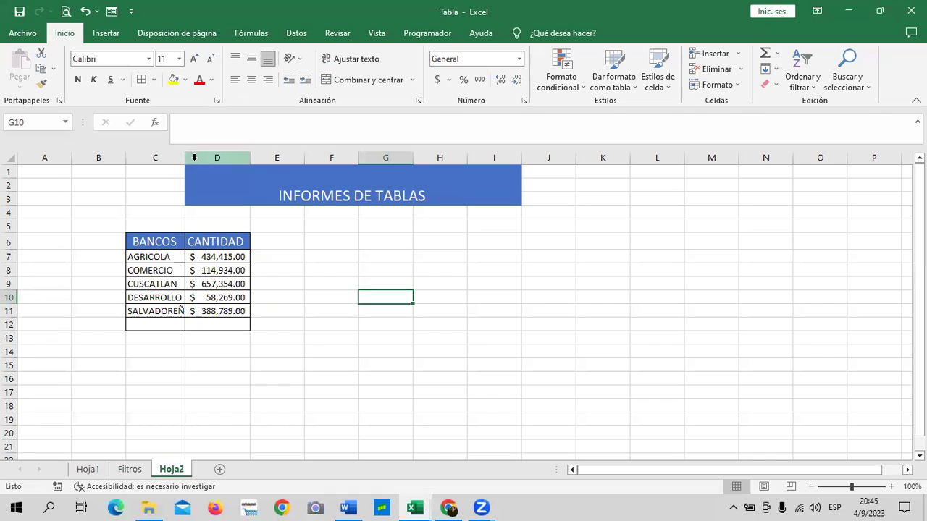
double_click(186, 159)
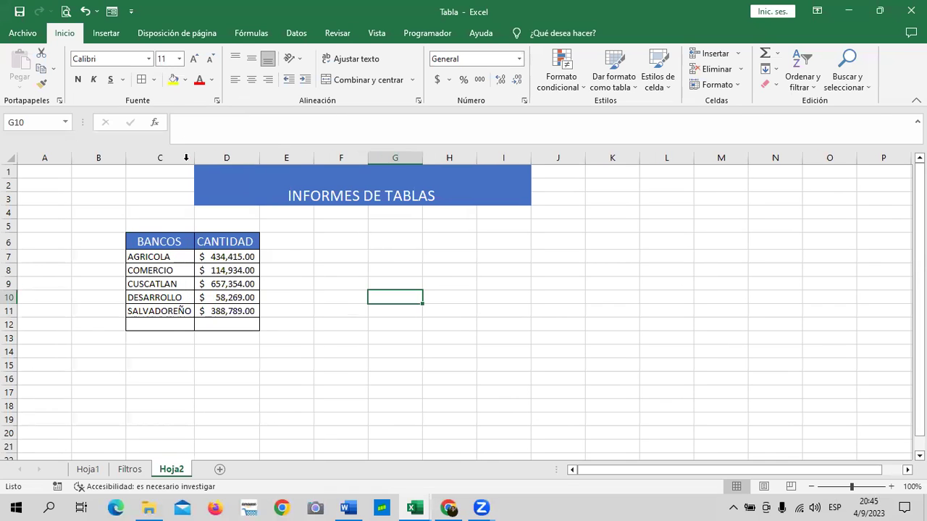
left_click(342, 367)
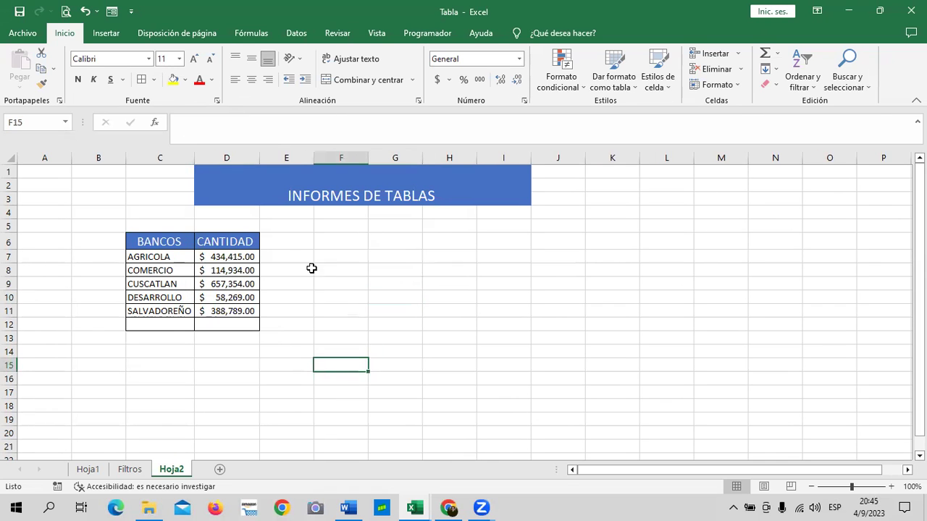
left_click(131, 471)
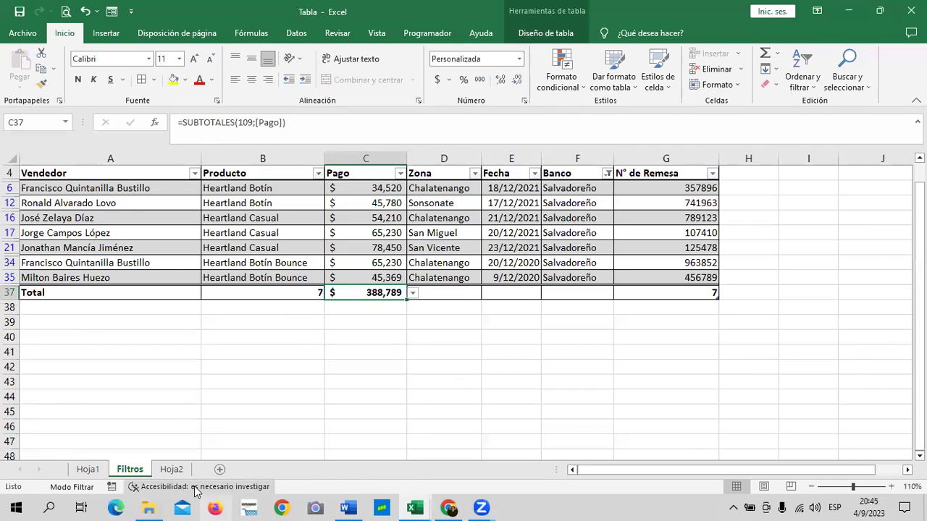
On Hoja2, enter headings VENDEDORES in F6 and VENTAS in G6.
left_click(178, 470)
left_click(341, 244)
type("VENDEDORES")
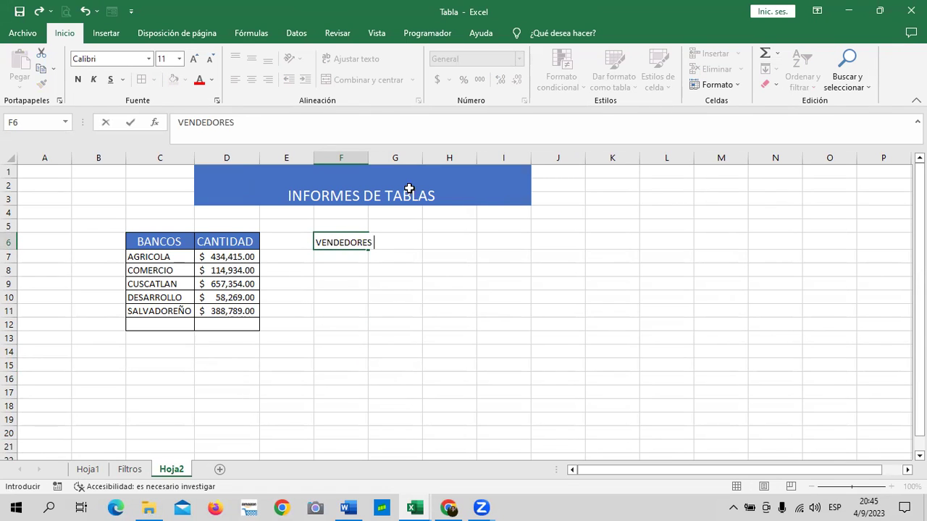
left_click(450, 283)
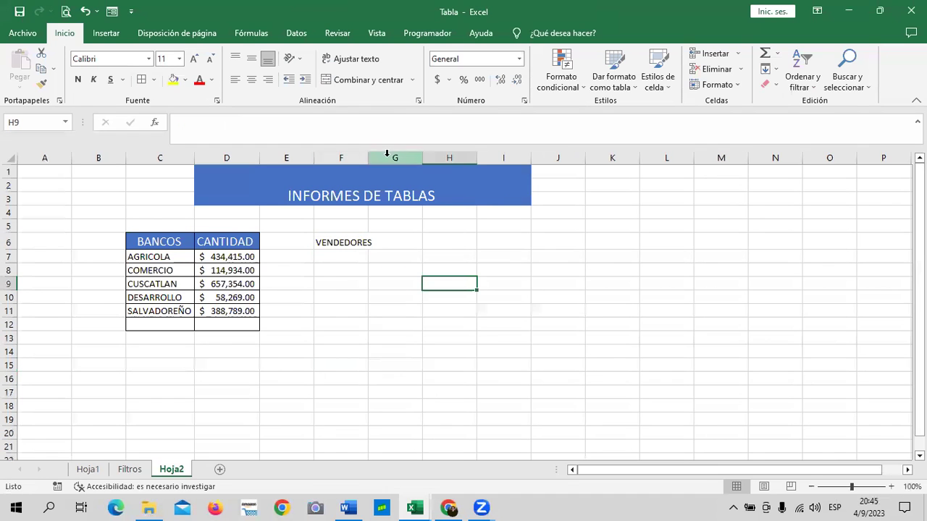
double_click(368, 153)
left_click(427, 245)
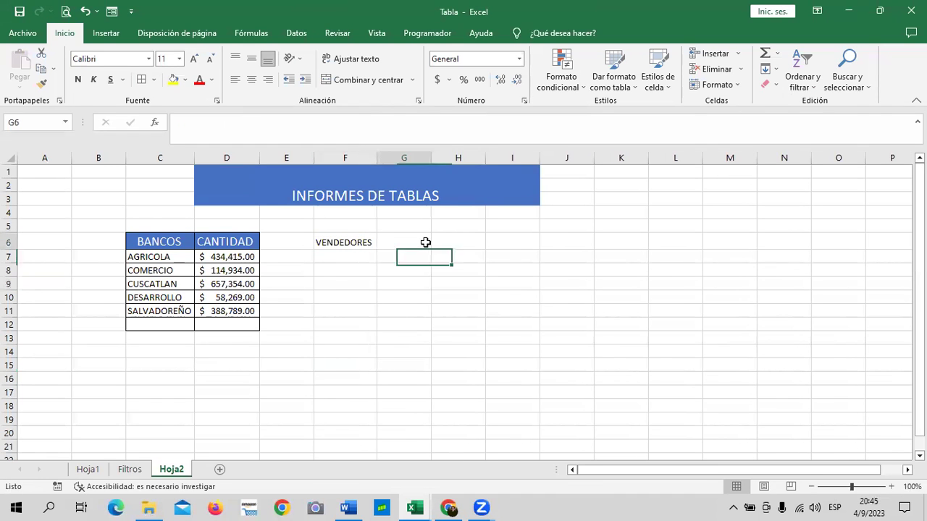
type("VE")
key("Return")
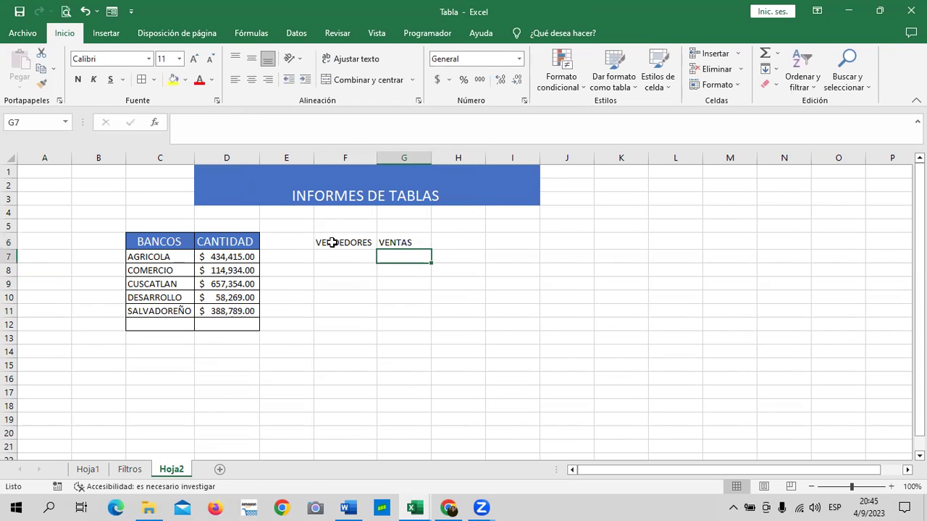
Apply the Énfasis1 cell style to F6:G6 and widen column F.
left_click(332, 241)
left_click_drag(356, 244, 406, 240)
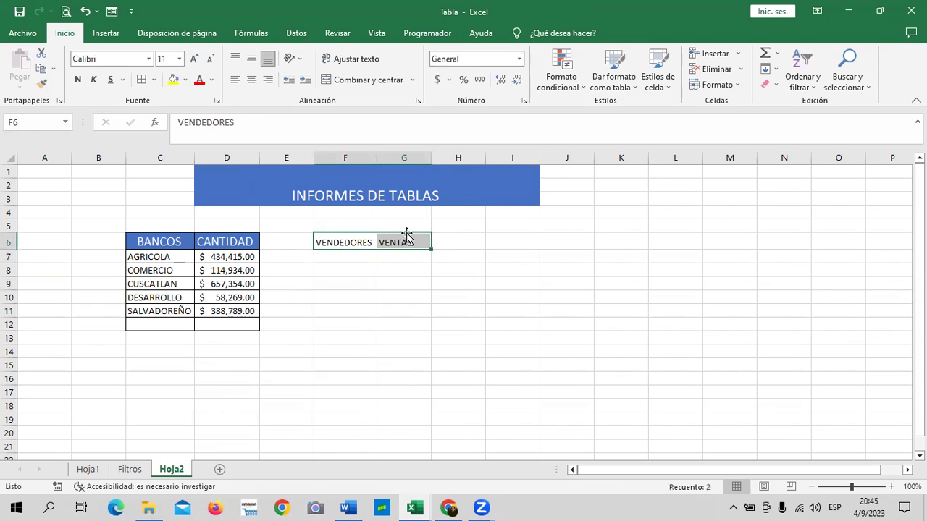
left_click(657, 68)
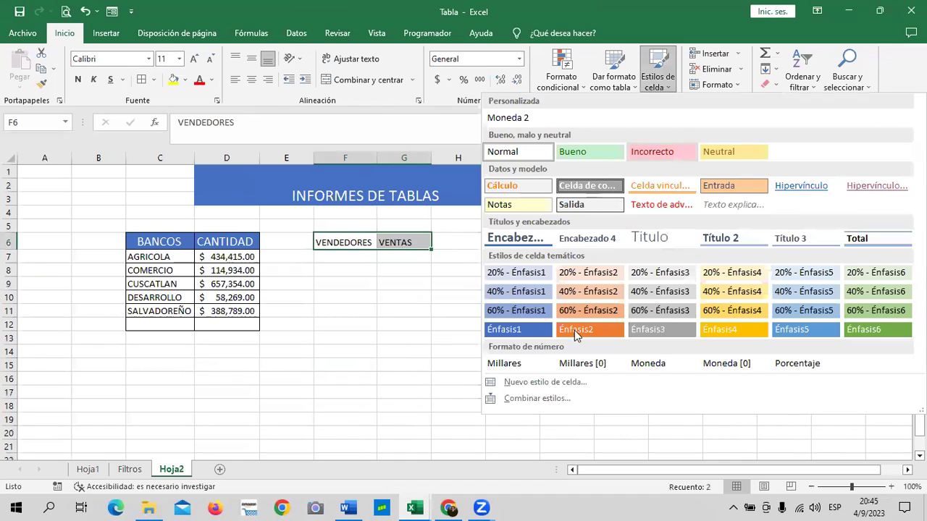
left_click(528, 329)
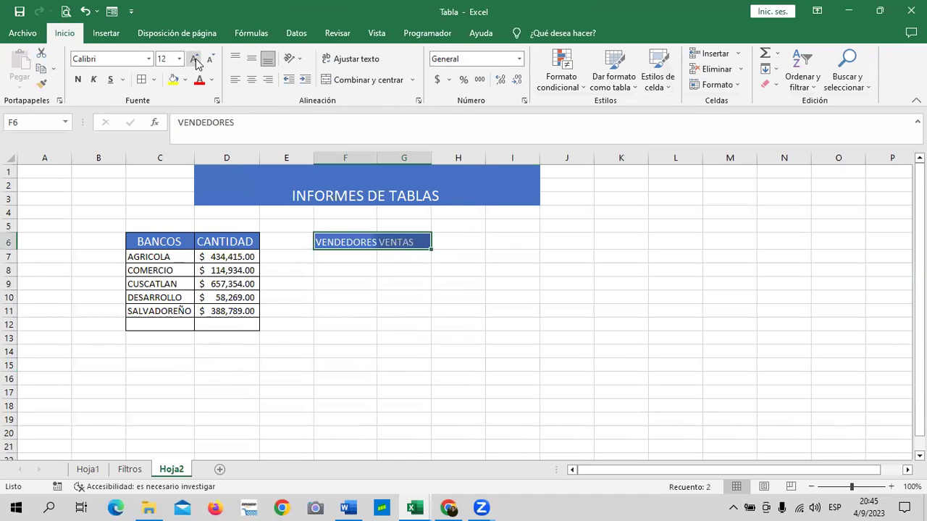
left_click(514, 268)
left_click_drag(375, 155, 382, 156)
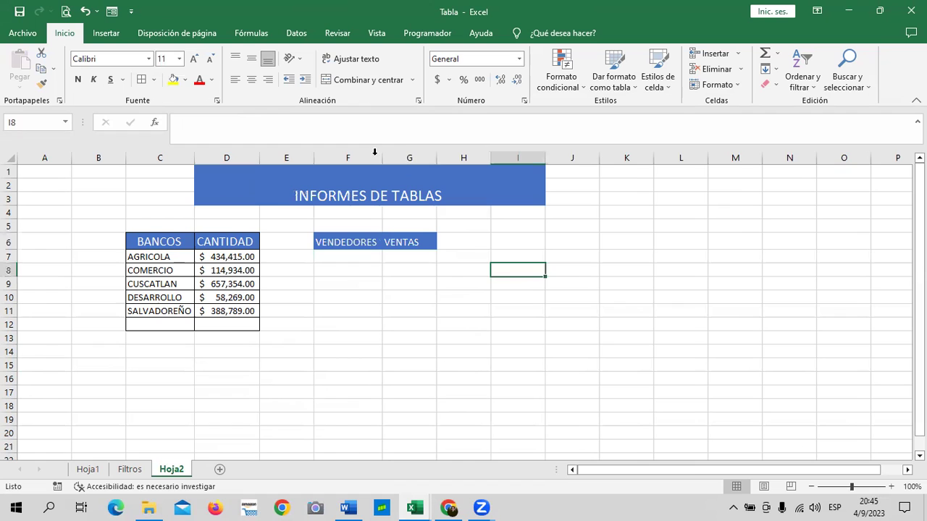
left_click(523, 284)
Clear the Banco filter on Filtros by selecting all banks so every row shows.
left_click(130, 470)
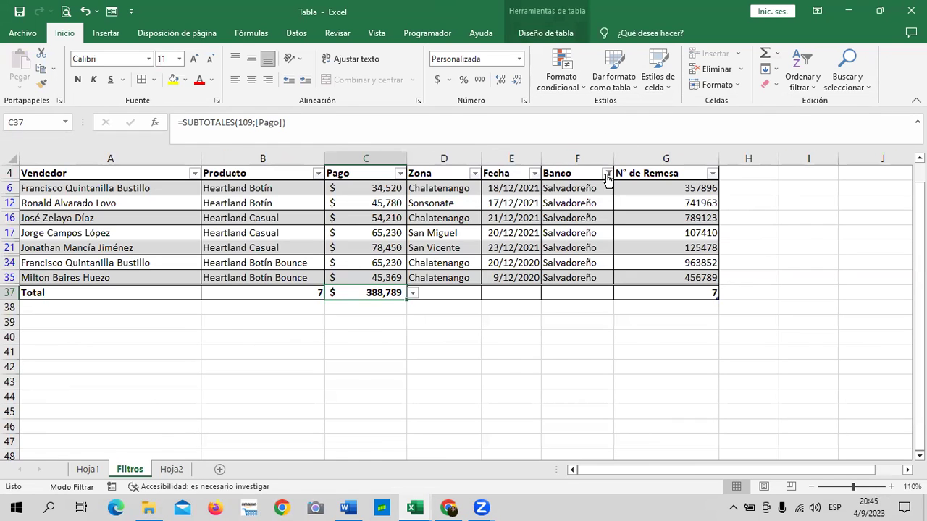
left_click(607, 173)
left_click(540, 323)
left_click(525, 447)
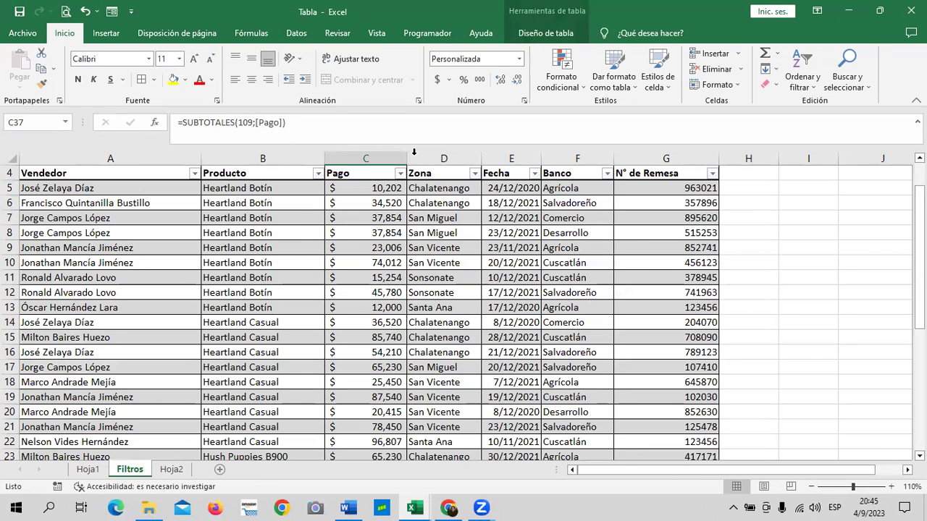
Filter the Vendedor column to a single seller, leaving two rows totalling $120,379.
left_click(194, 173)
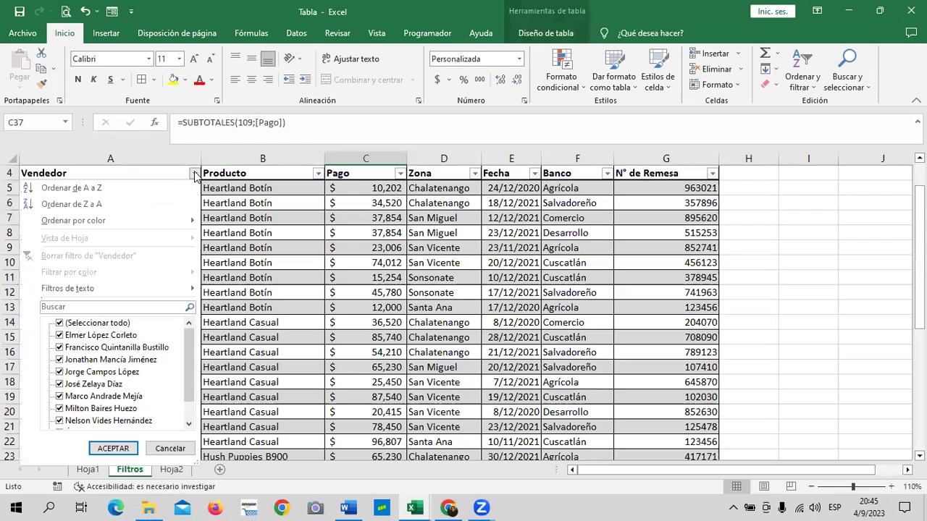
left_click_drag(189, 359, 204, 340)
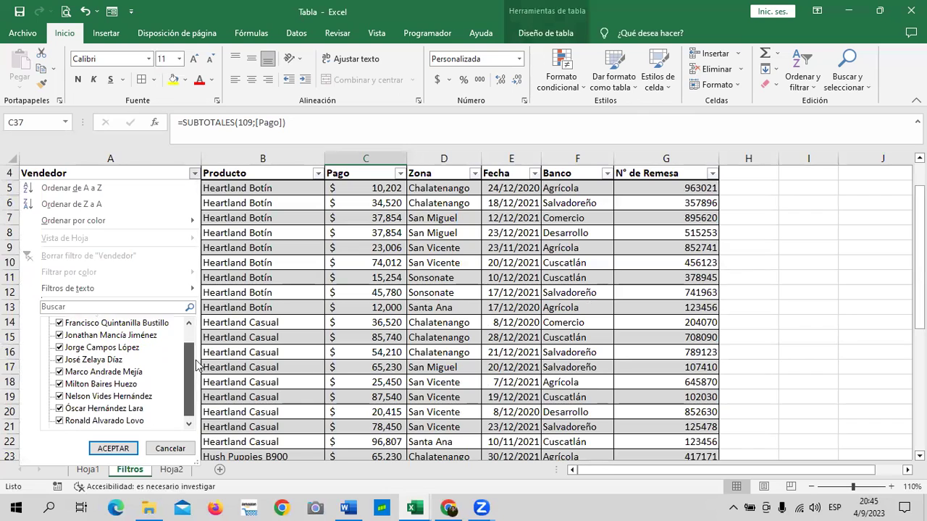
mouse_move(174, 290)
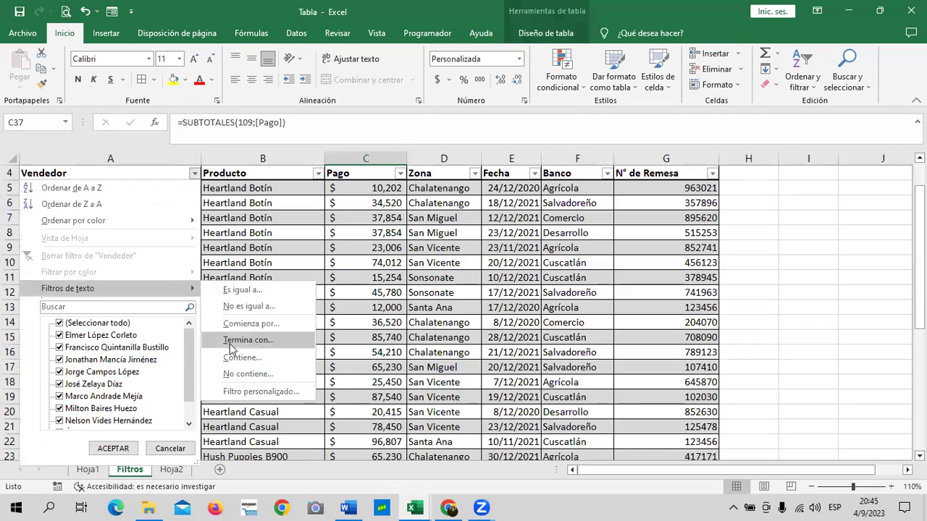
left_click_drag(190, 372, 190, 403)
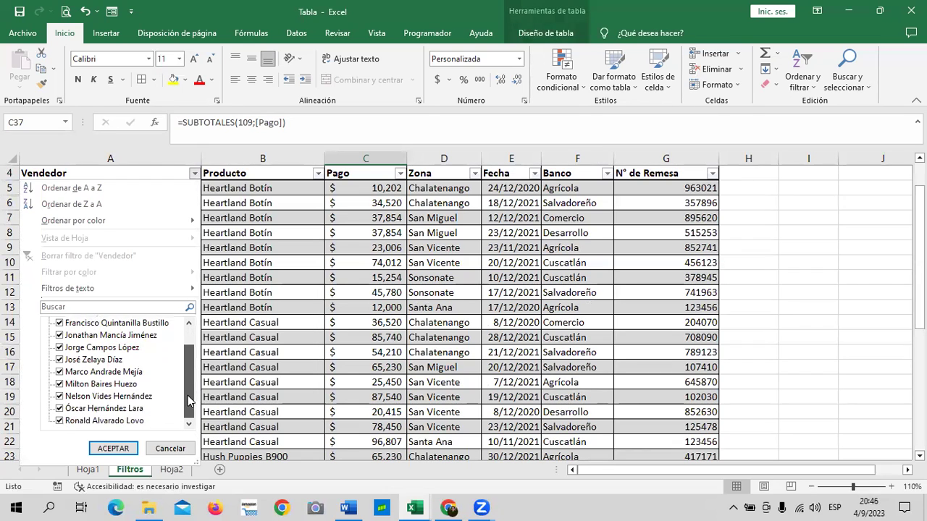
scroll(189, 400, "up", 2)
left_click(72, 323)
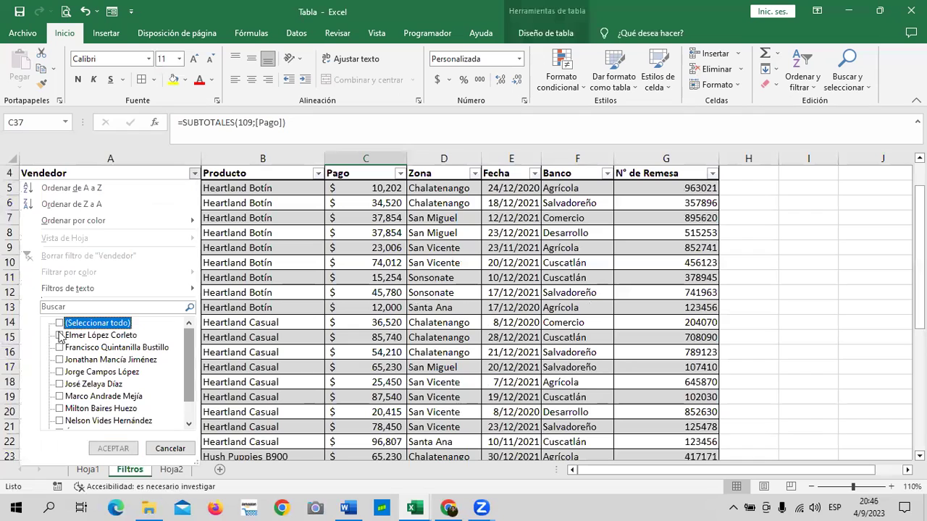
left_click(100, 336)
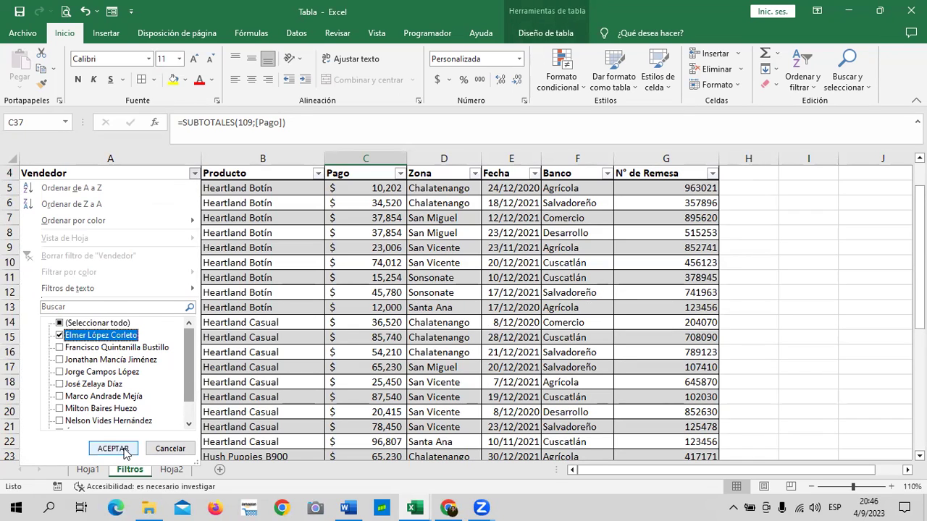
left_click(113, 449)
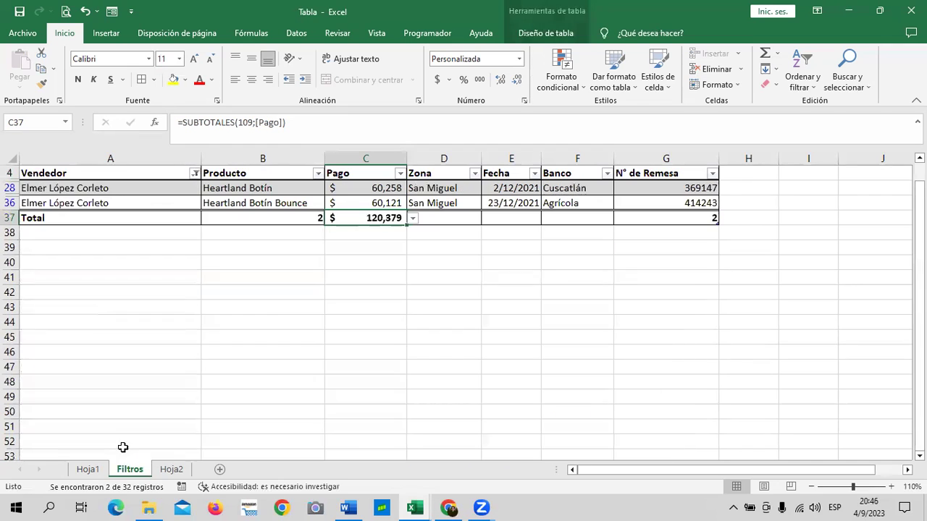
Paste the $120,379 Pago total as a value into Hoja2 G7 and format G7:G13 as accounting.
right_click(385, 218)
left_click(424, 181)
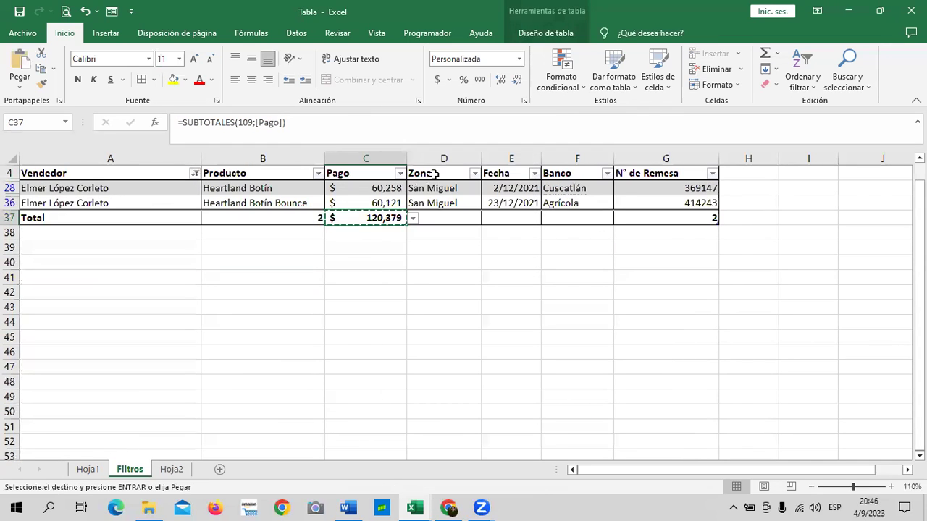
left_click(169, 470)
left_click(420, 256)
right_click(422, 256)
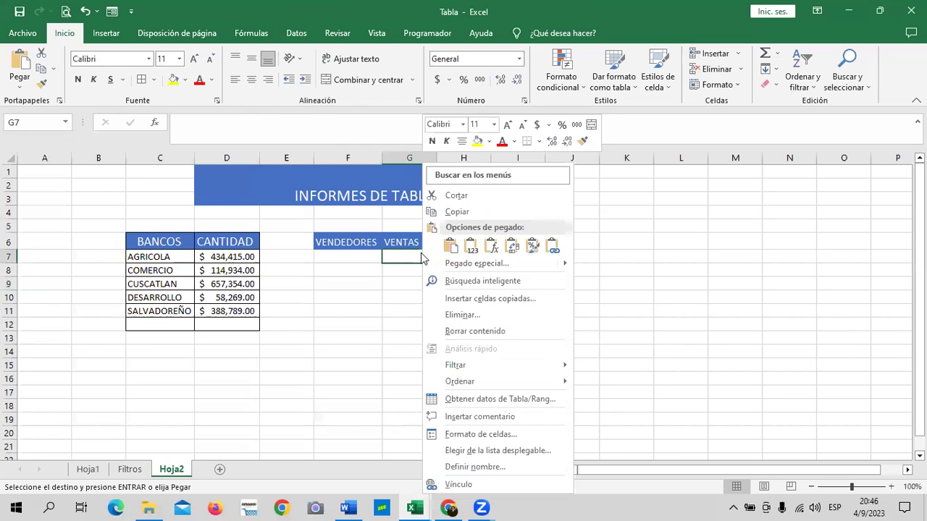
left_click(470, 247)
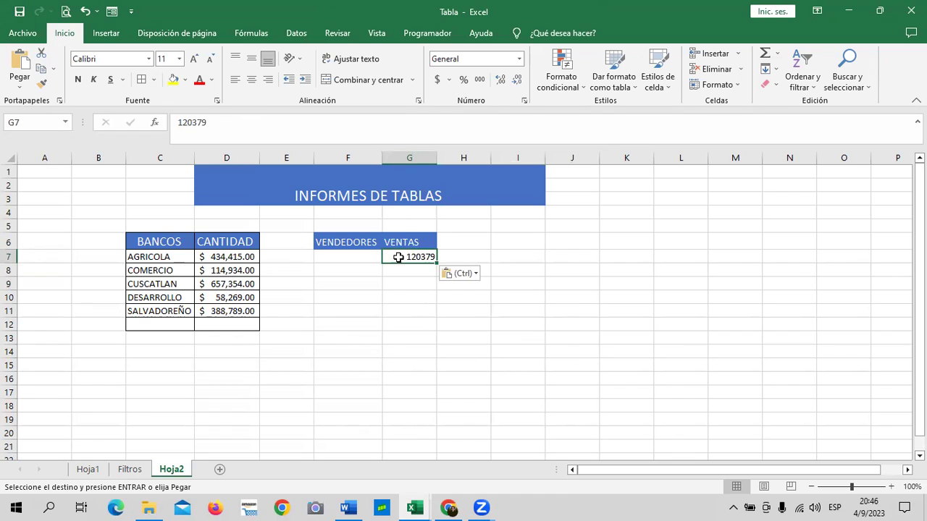
mouse_move(401, 261)
left_mouse_down()
mouse_move(413, 338)
mouse_move(414, 316)
left_mouse_up()
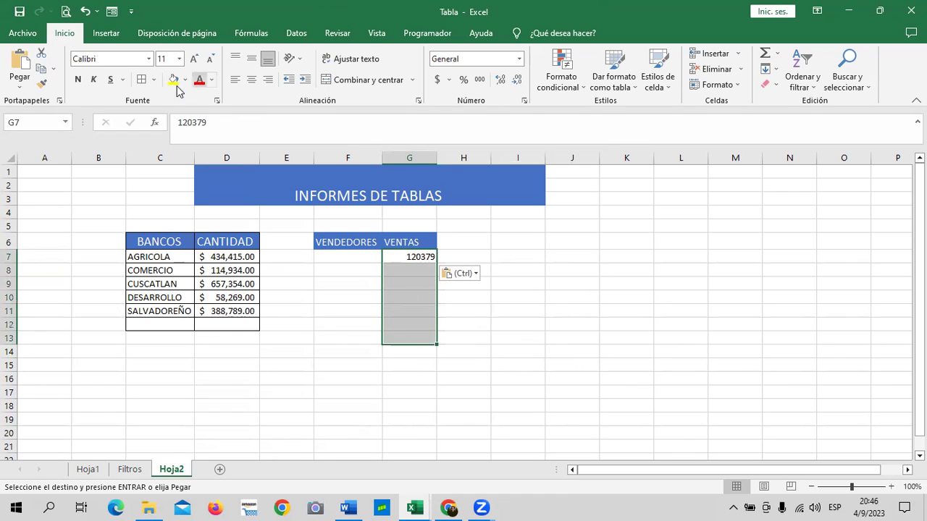
left_click(436, 80)
left_click(263, 387)
left_click(225, 323)
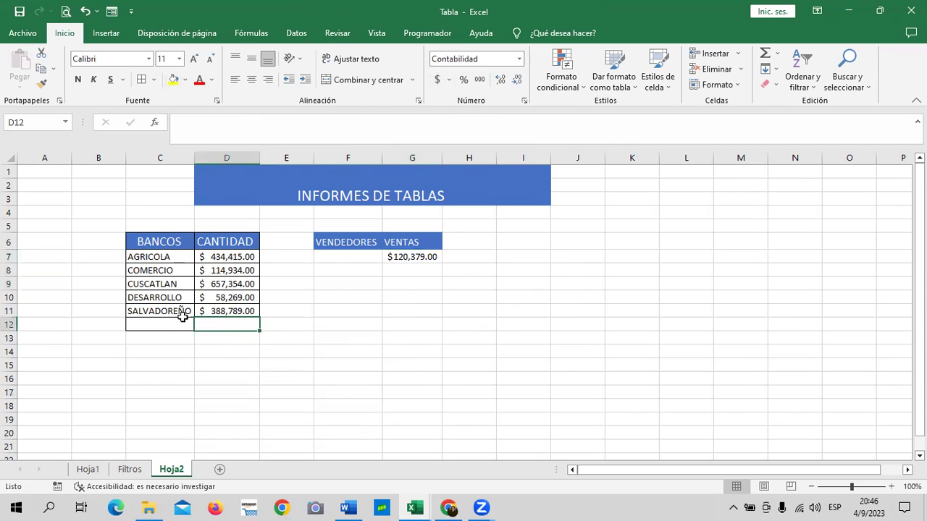
Label C12 TOTAL and AutoSum D7:D11 into D12, giving $1,653,761.00.
left_click(170, 321)
type("TOTA")
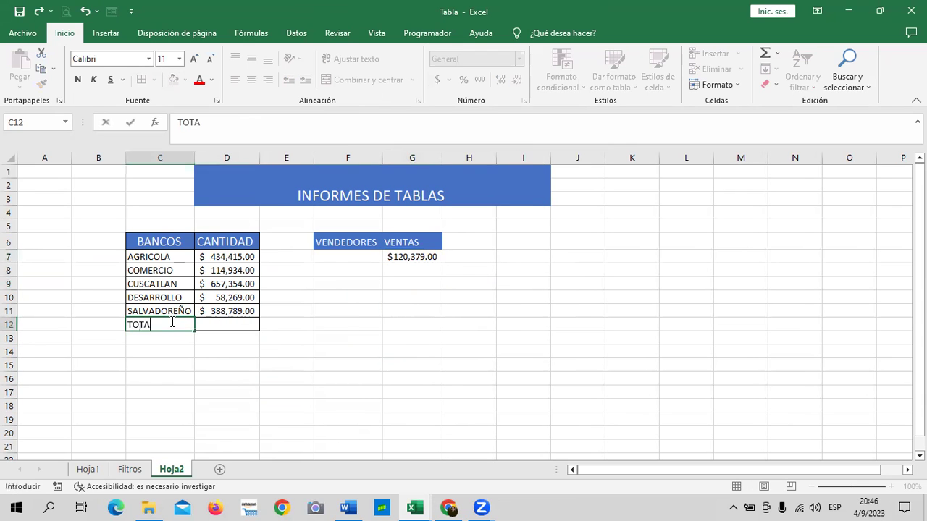
key("Return")
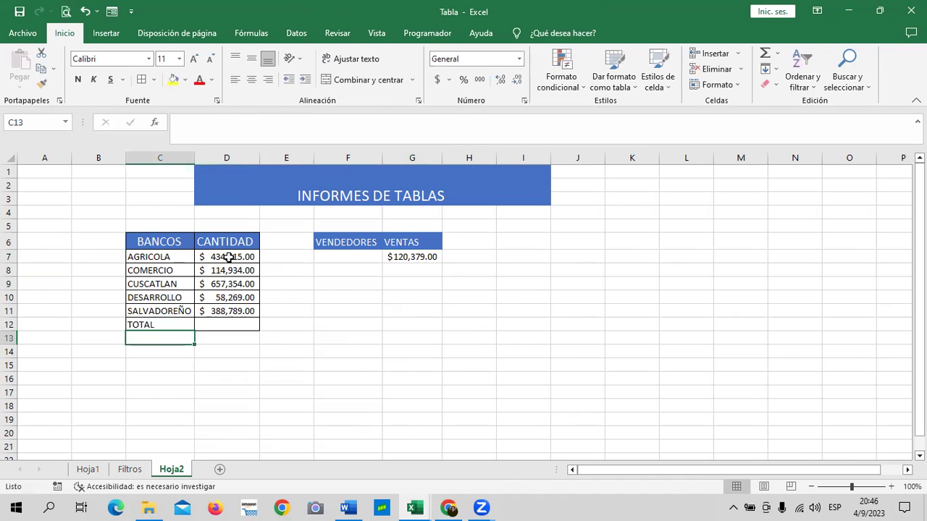
left_click_drag(228, 257, 240, 314)
left_click_drag(348, 405, 348, 393)
left_click(236, 324)
left_click(765, 54)
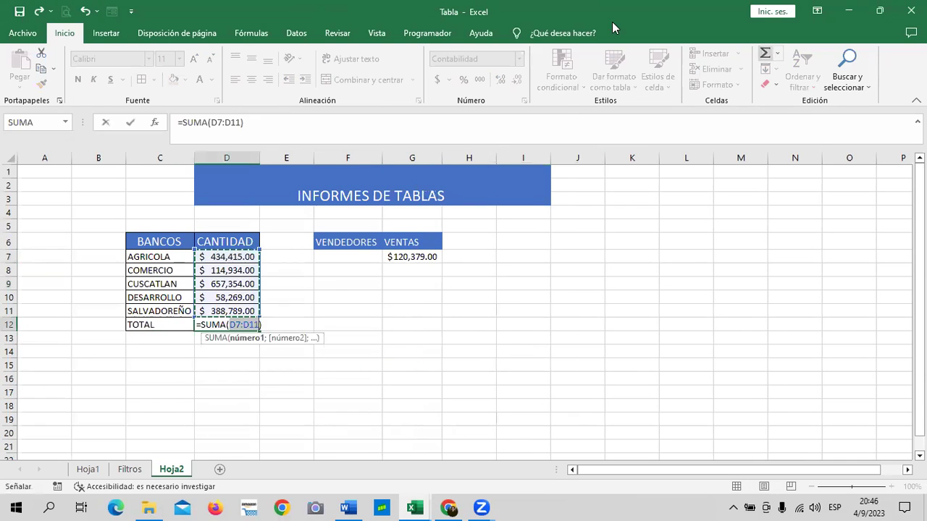
key("Return")
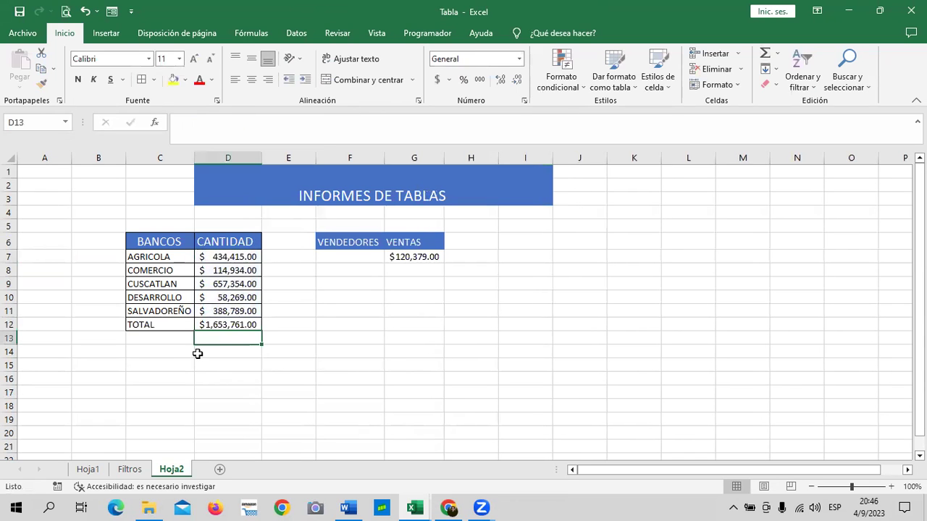
left_click(243, 324)
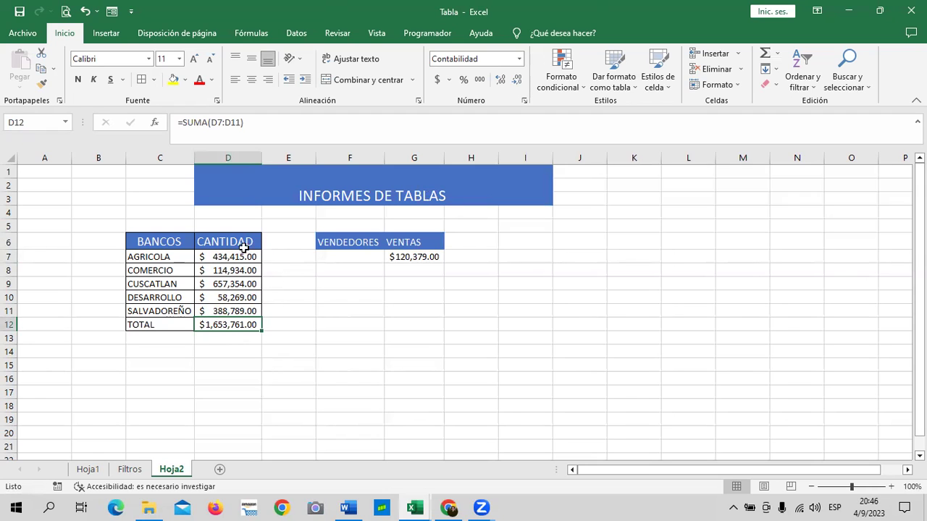
Bold the $1,653,761.00 total in D12 and zoom the sheet to 120%.
left_click(78, 80)
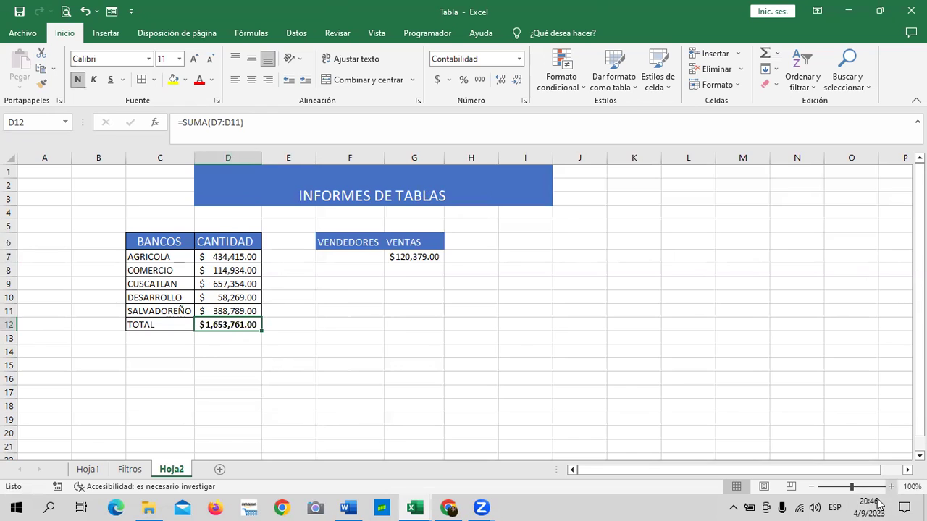
left_click(890, 487)
left_click(890, 486)
left_click(706, 355)
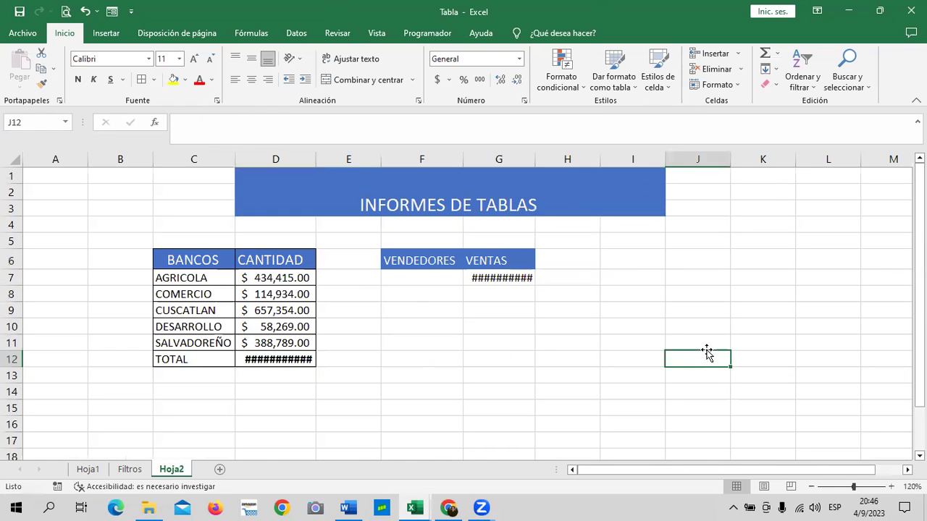
Autofit column G so $120,379.00 shows fully.
left_click(517, 276)
double_click(535, 156)
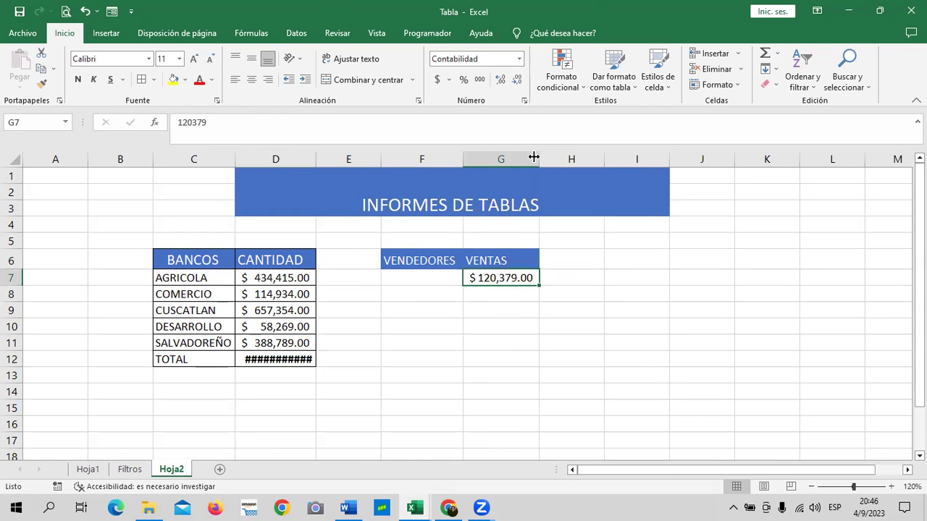
left_click(435, 280)
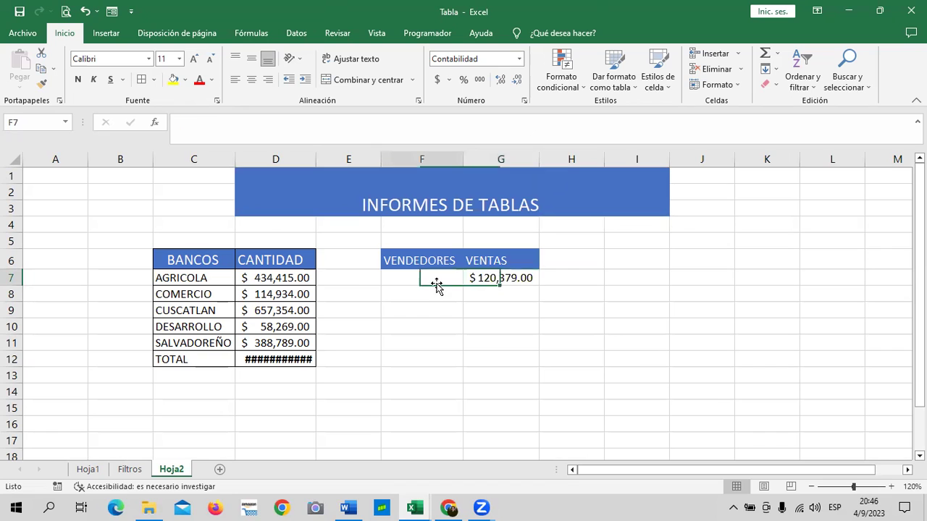
left_click(119, 472)
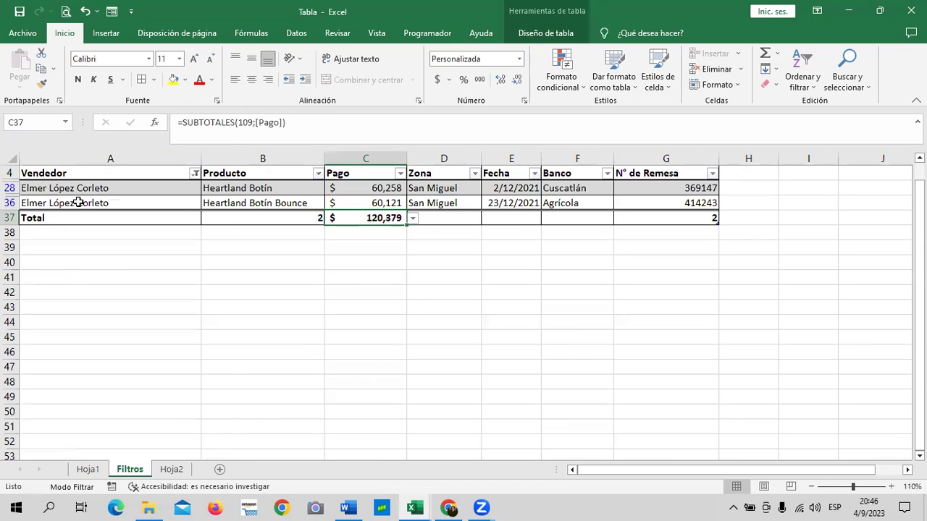
Copy the seller's name from Filtros A36 into Hoja2 F7 and autofit column F.
right_click(79, 206)
left_click(135, 179)
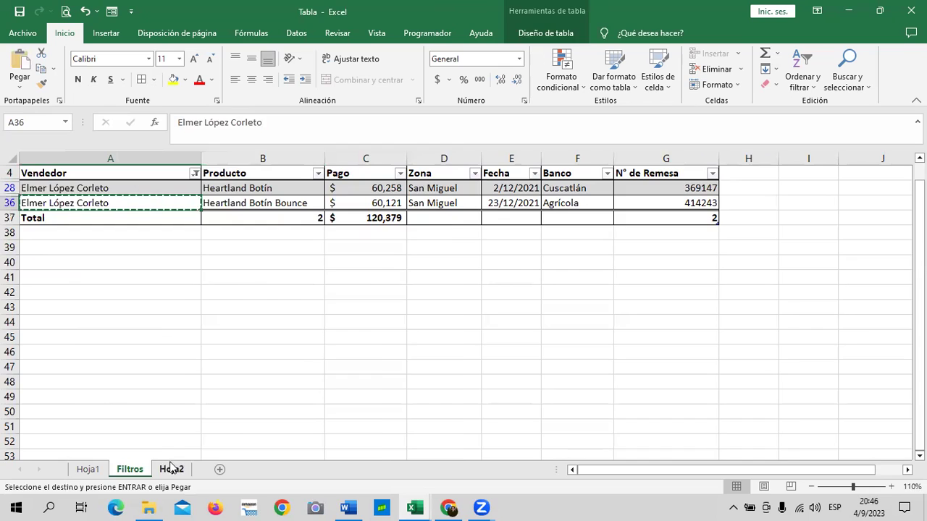
left_click(174, 469)
right_click(403, 281)
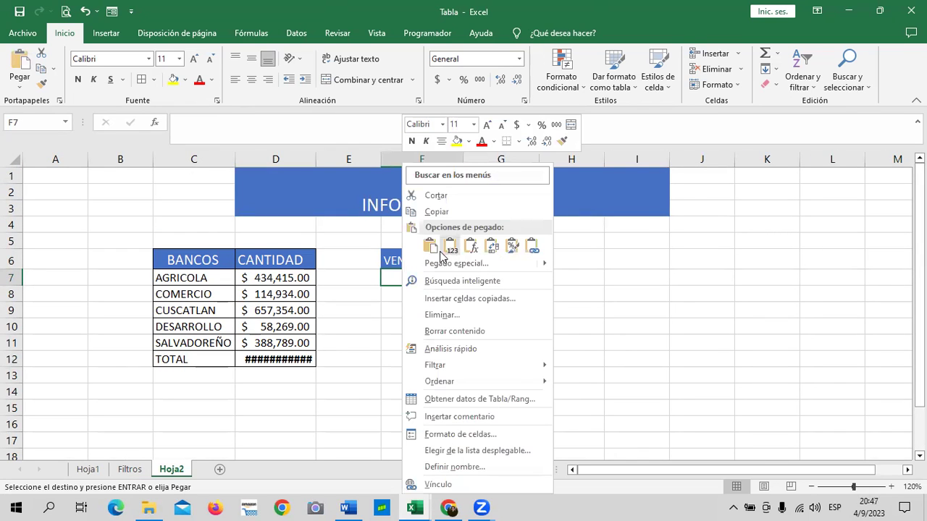
left_click(430, 247)
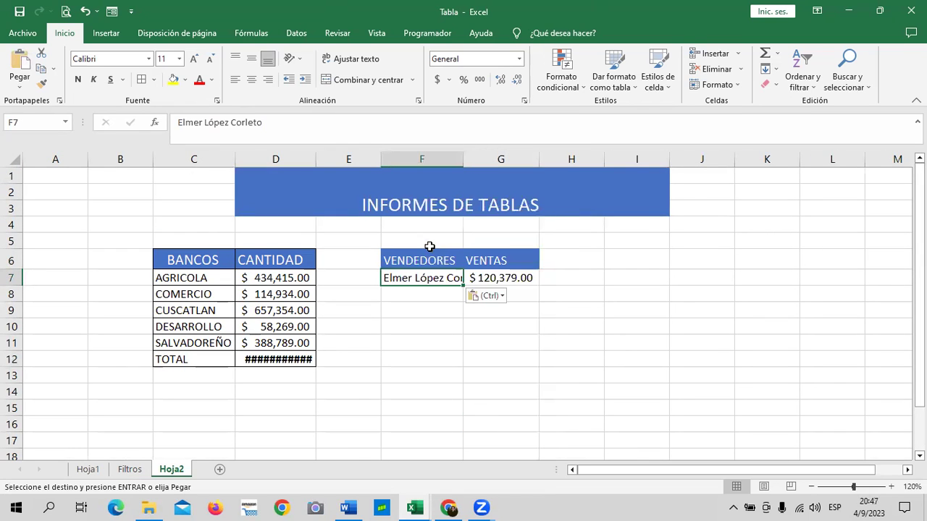
double_click(464, 158)
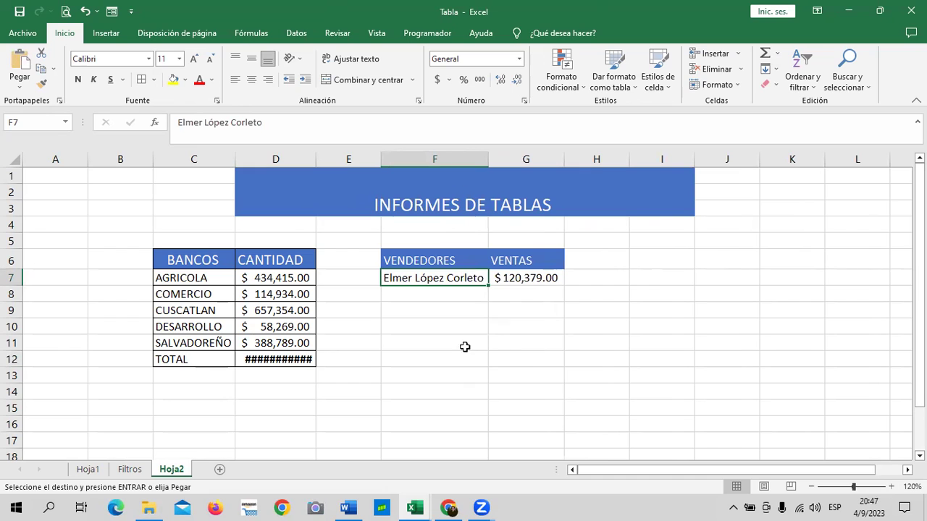
Restore =SUMA(D7:D11) in D12 and widen column D so $1,653,761.00 shows.
left_click(306, 360)
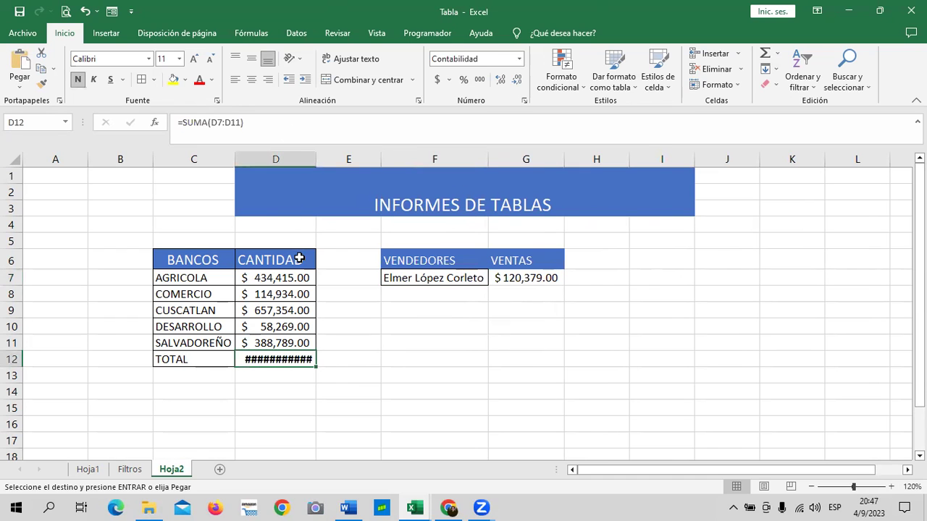
key("Return")
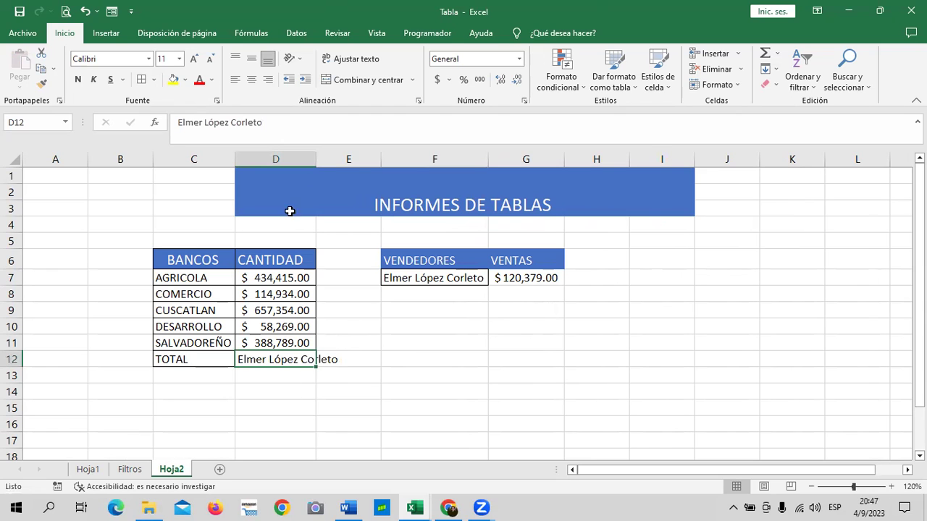
left_click_drag(178, 123, 290, 123)
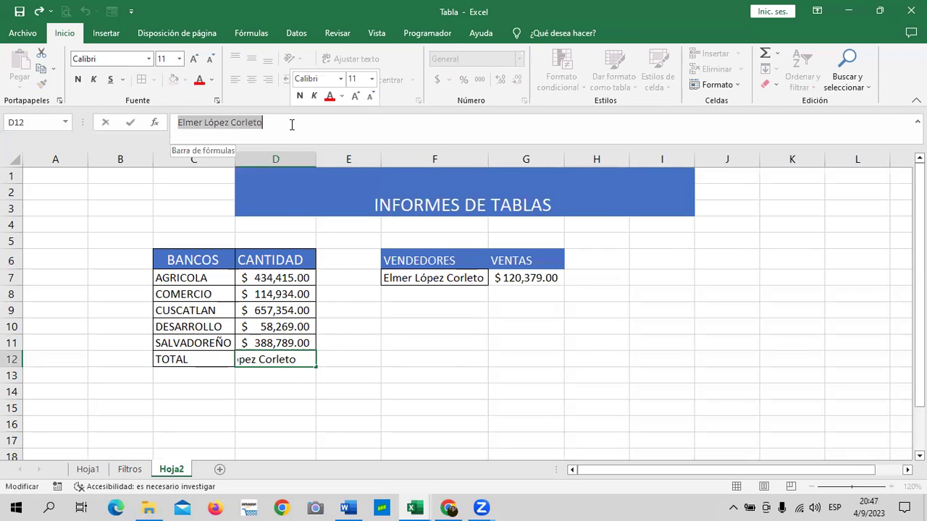
key("Delete")
left_click(441, 370)
left_click(297, 356)
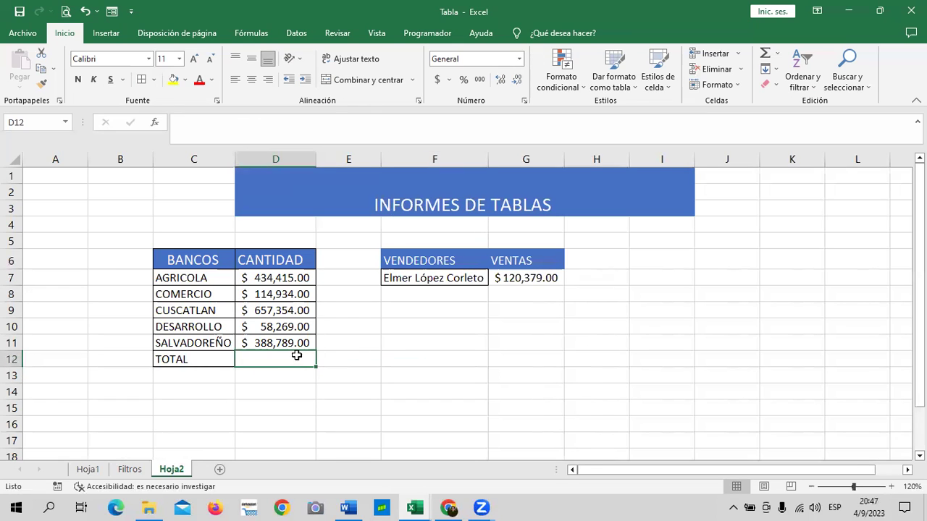
left_click(765, 53)
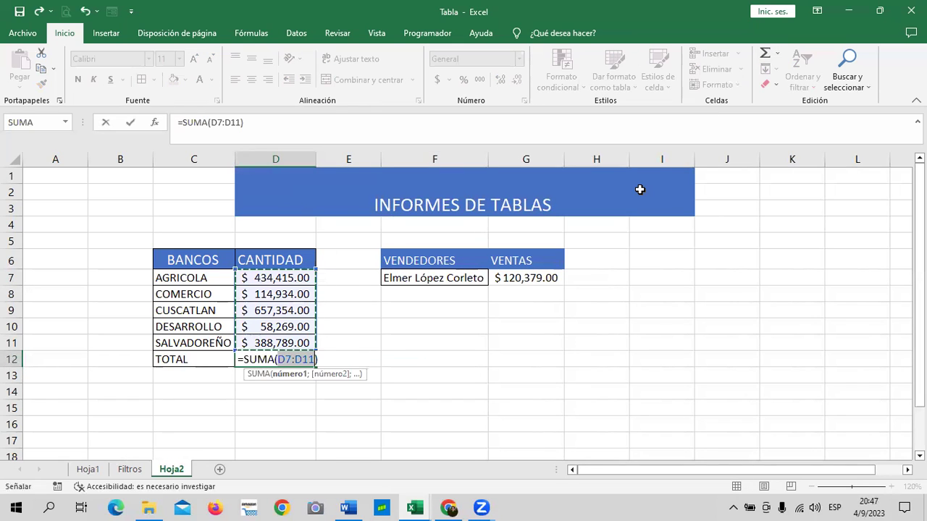
key("Return")
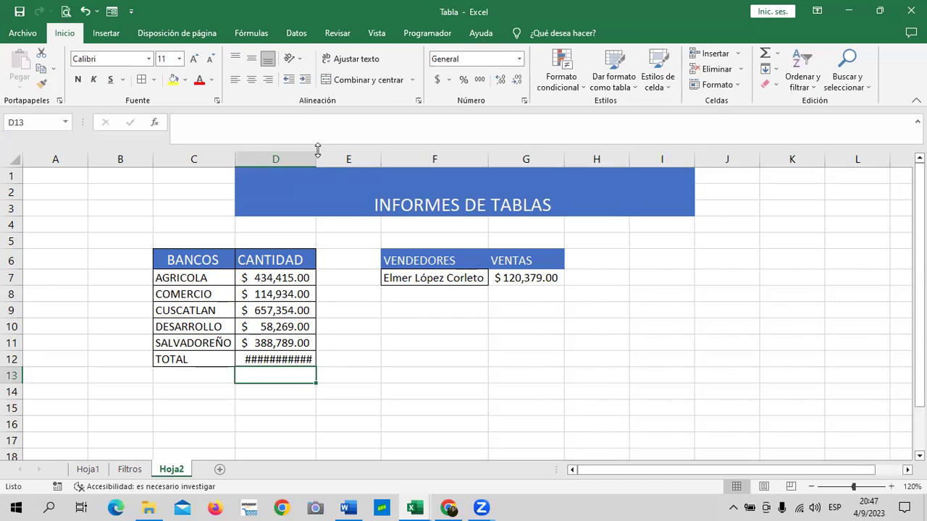
left_click_drag(316, 157, 320, 157)
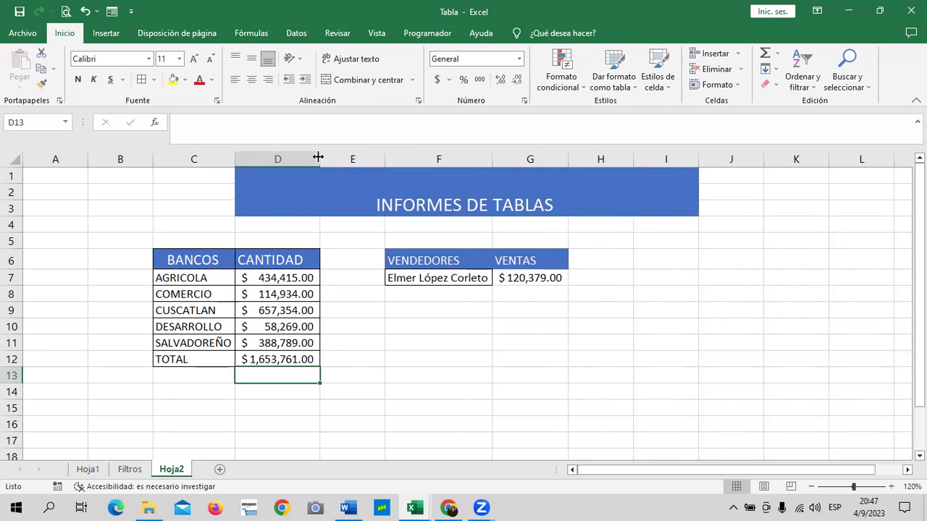
Apply All Borders to the sellers table range F7:G13.
left_click(417, 374)
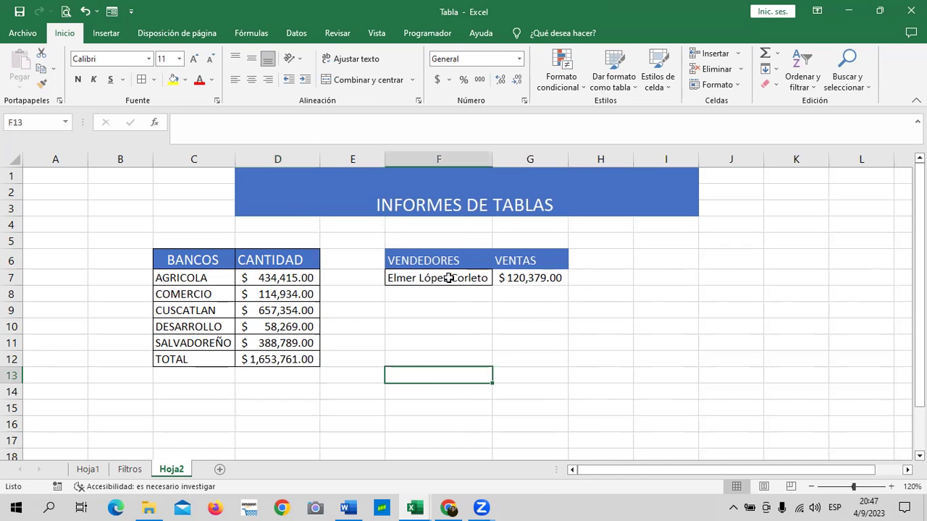
left_click_drag(449, 278, 537, 374)
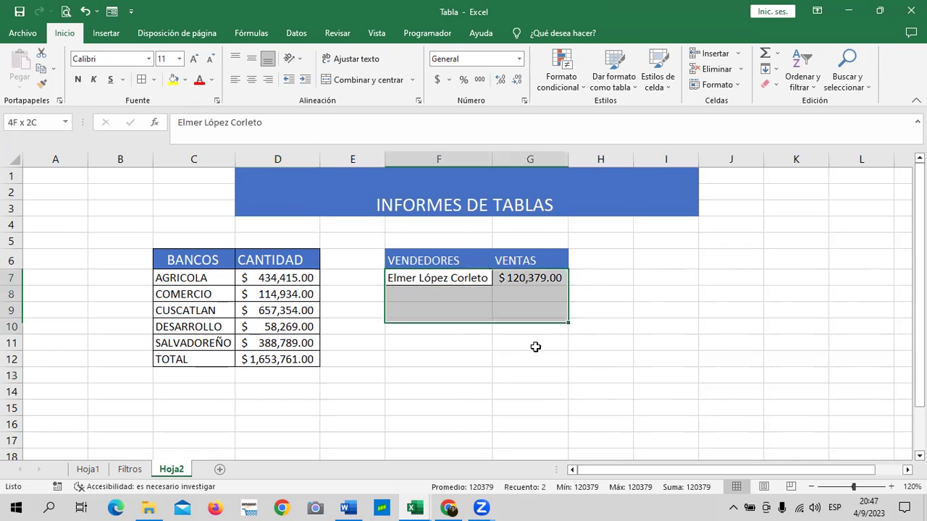
left_click(142, 79)
left_click(596, 255)
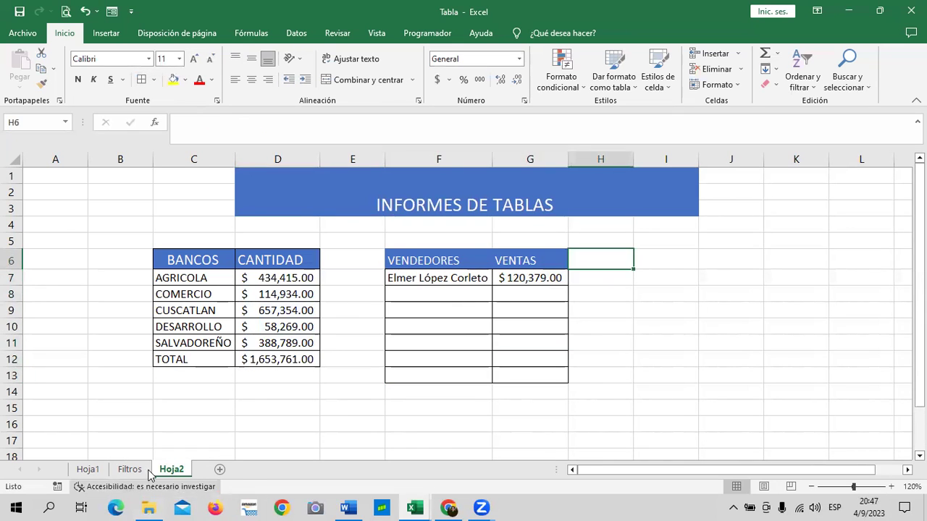
left_click(147, 470)
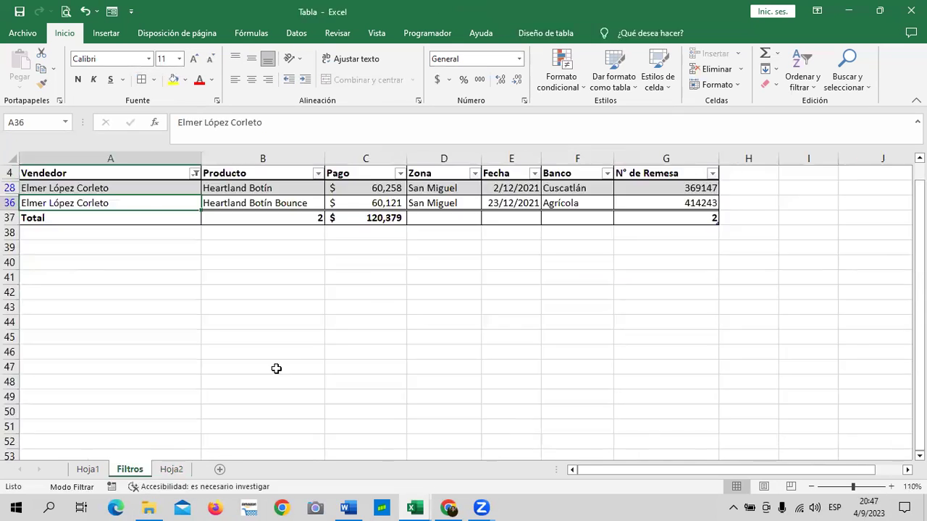
Clear the Vendedor filter and toggle the table's filter buttons off and back on.
left_click(195, 174)
left_click(104, 261)
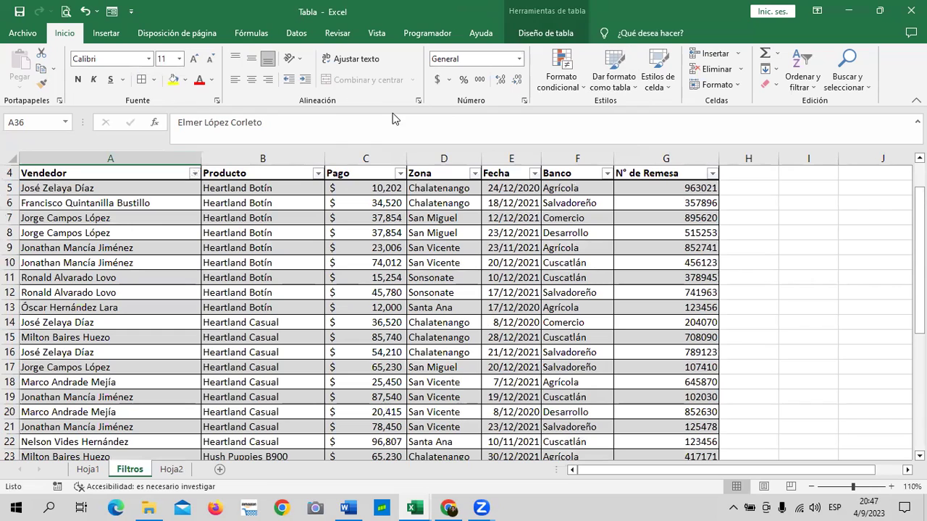
left_click(253, 187)
left_click(545, 32)
left_click(647, 56)
left_click(638, 53)
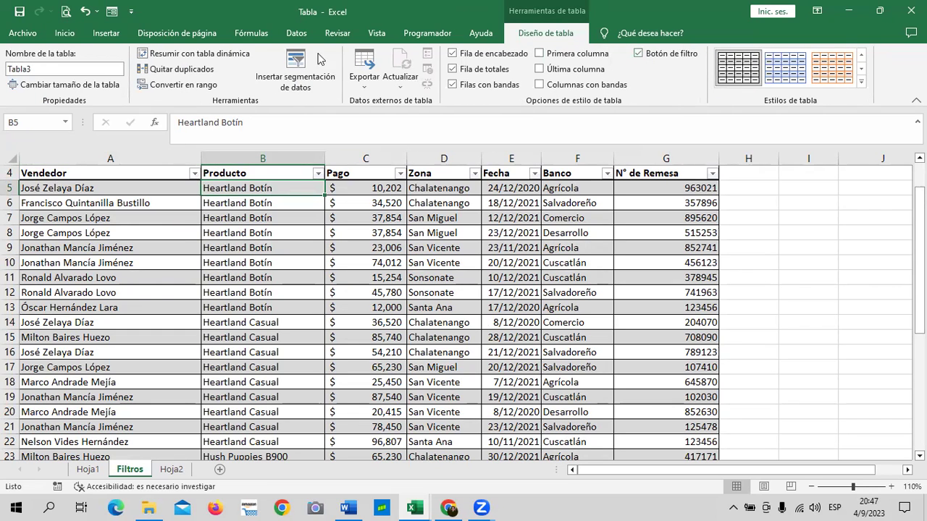
Filter Vendedor to a different seller, showing three rows with a $189,874 Pago total.
left_click(194, 174)
left_click(97, 323)
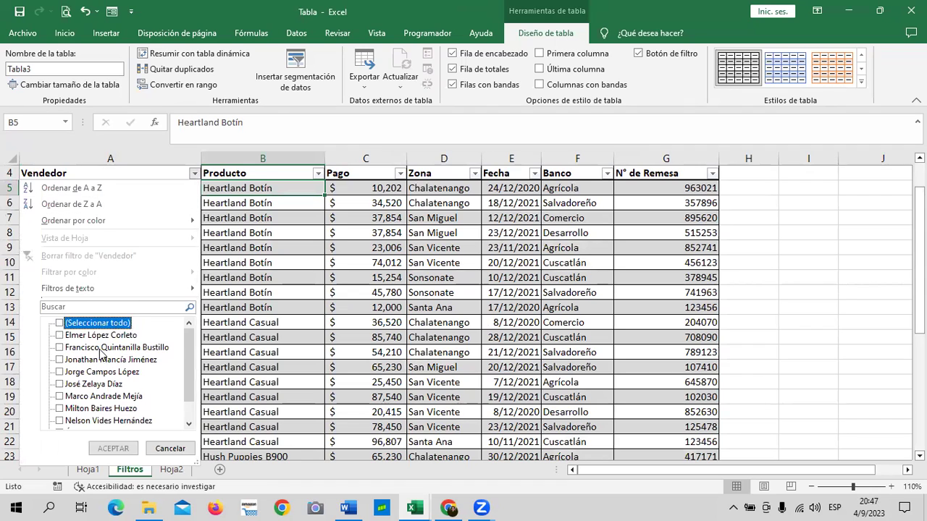
left_click(100, 349)
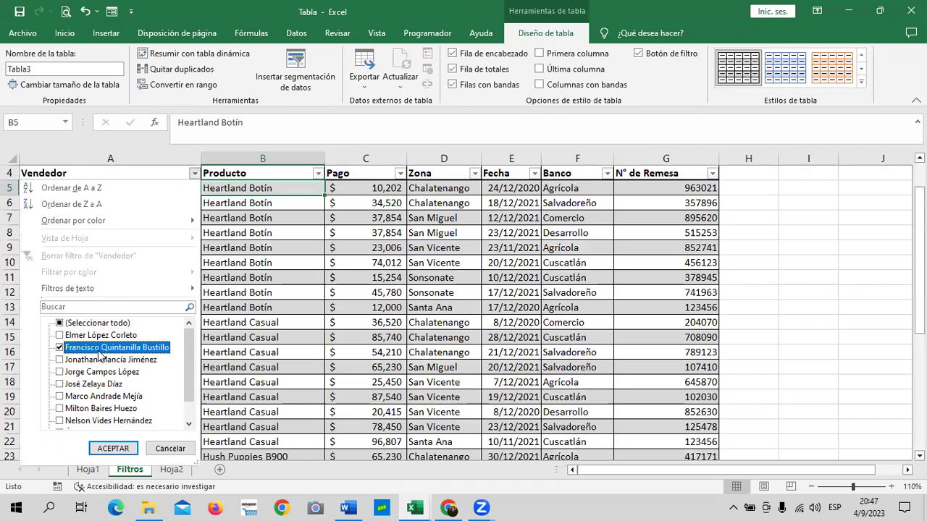
left_click(112, 449)
left_click(358, 231)
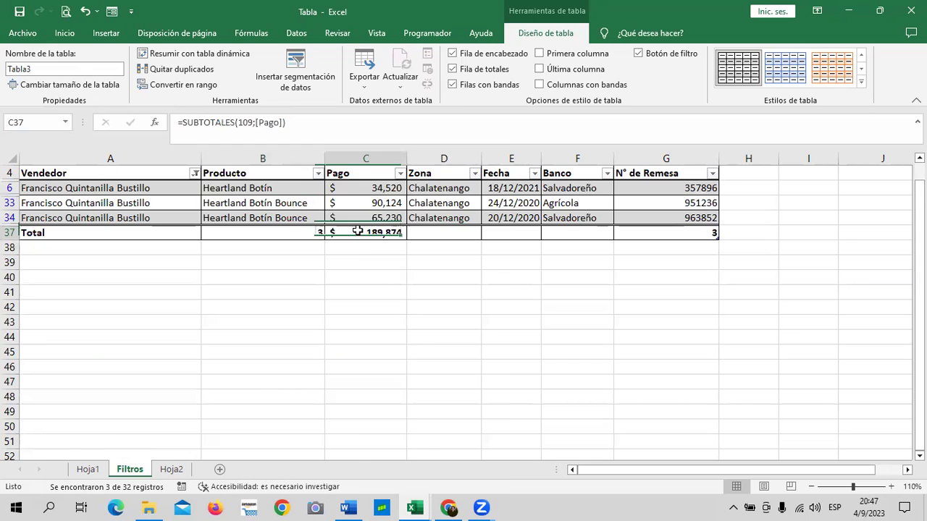
right_click(358, 231)
Paste the copied Pago total 189,874 as a value into Hoja2 cell G8.
key("c")
left_click(172, 469)
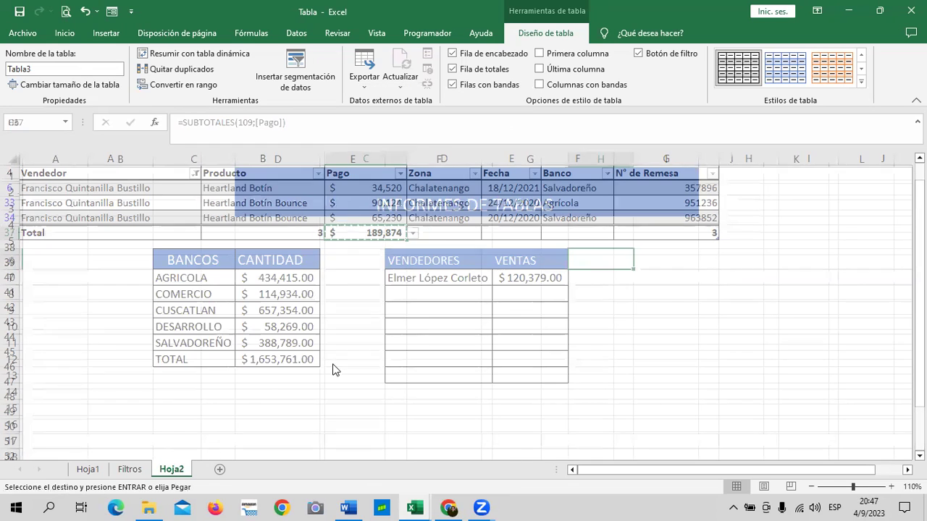
left_click(515, 294)
right_click(515, 294)
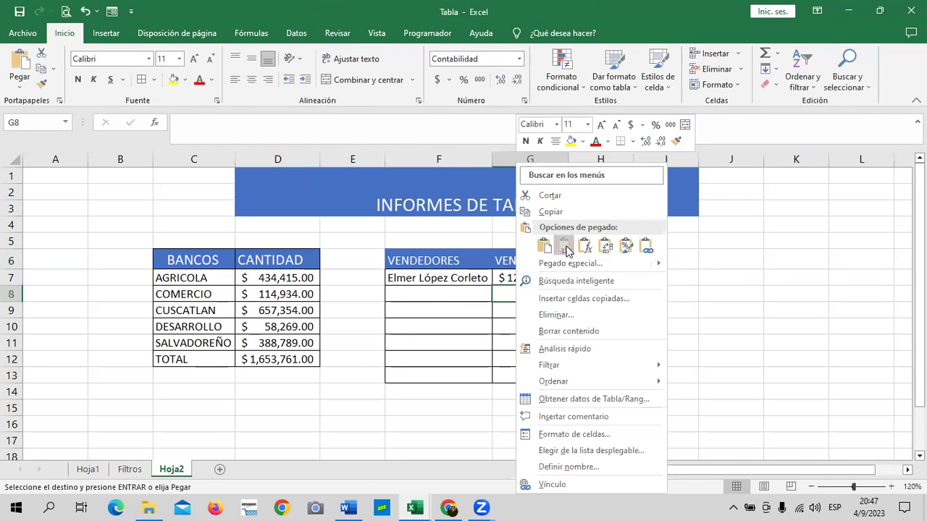
left_click(565, 245)
Paste the seller's name from Filtros A34 into F8 as a value and autofit column F.
left_click(130, 469)
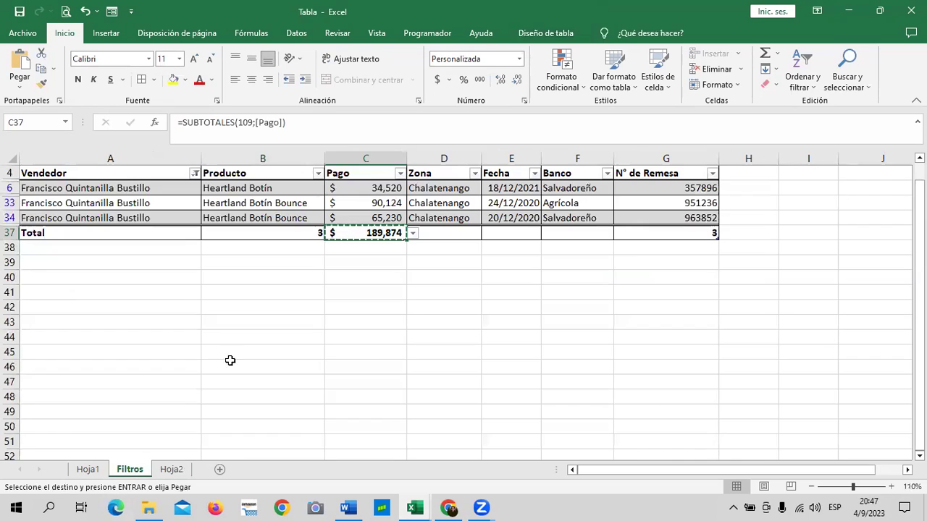
left_click(107, 218)
right_click(107, 217)
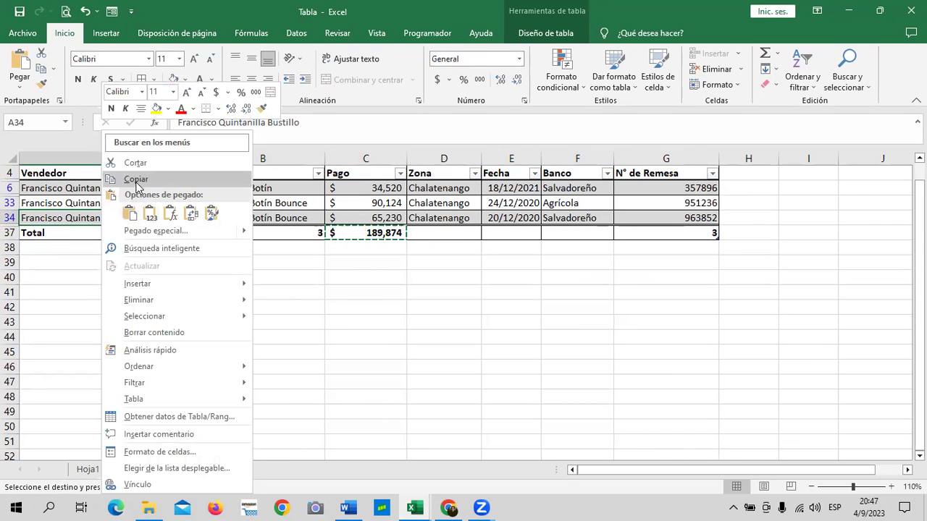
left_click(136, 179)
left_click(171, 469)
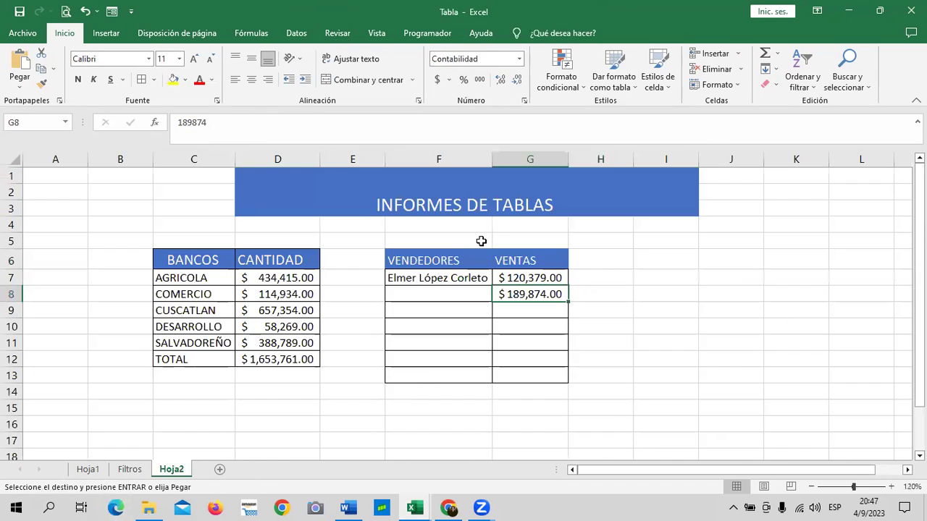
right_click(421, 294)
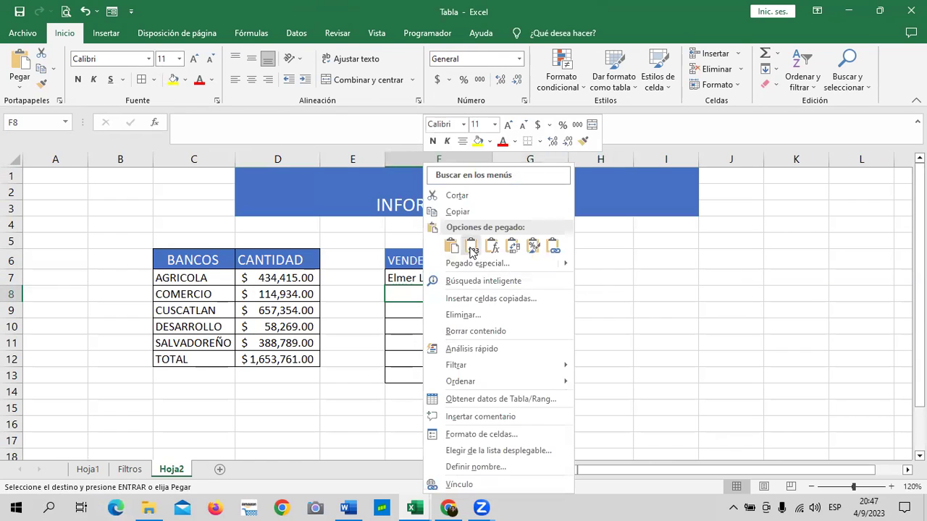
left_click(471, 247)
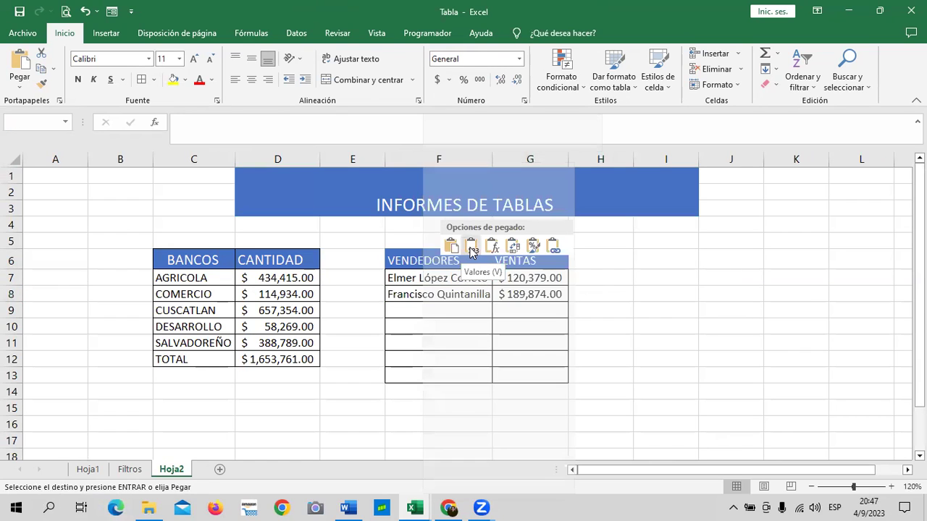
double_click(492, 158)
left_click(554, 310)
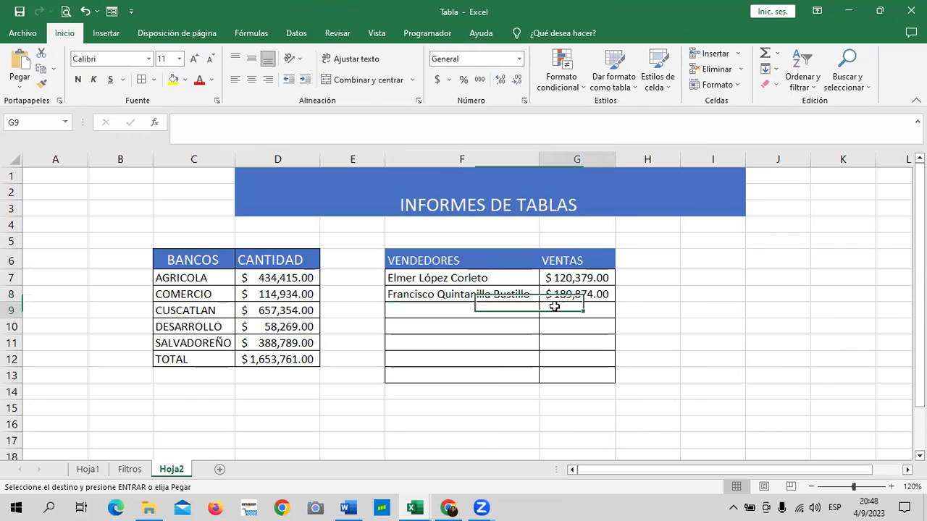
Filter the Filtros Vendedor column to show only the next seller.
left_click(129, 469)
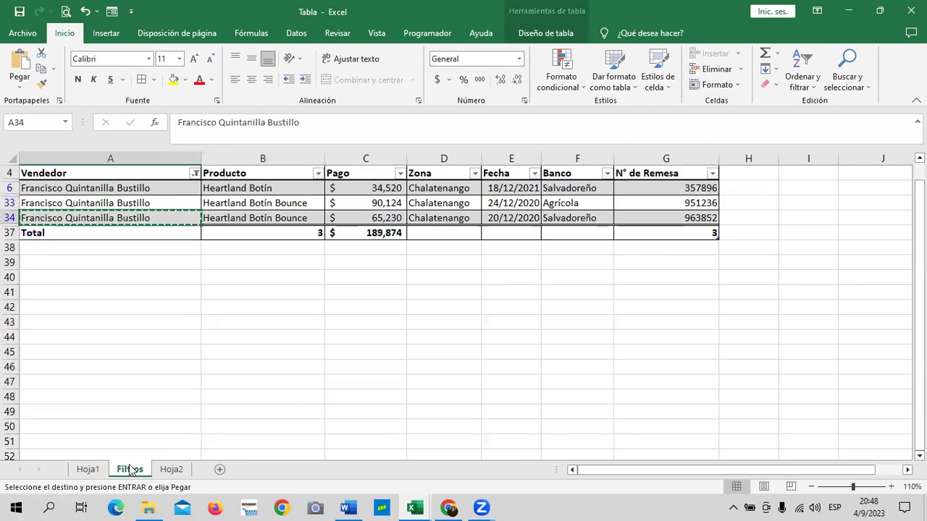
key("Escape")
left_click(195, 174)
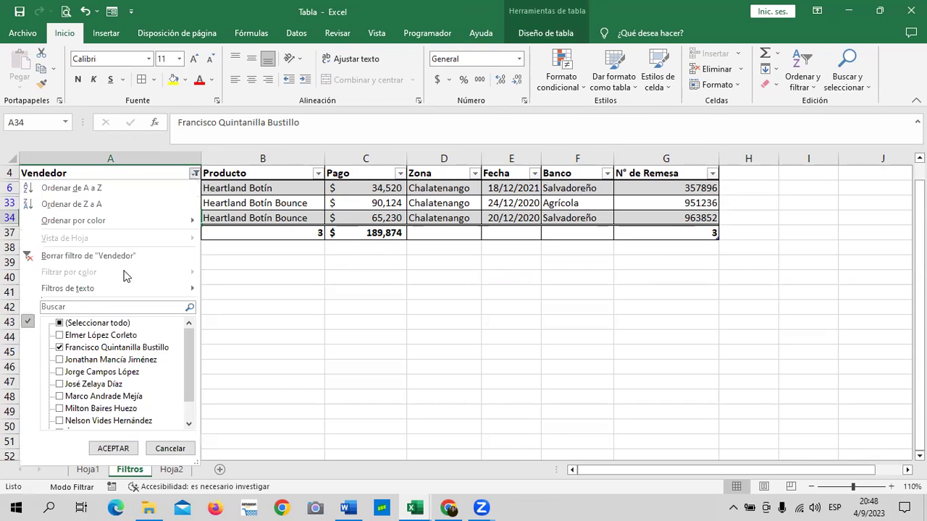
left_click(109, 326)
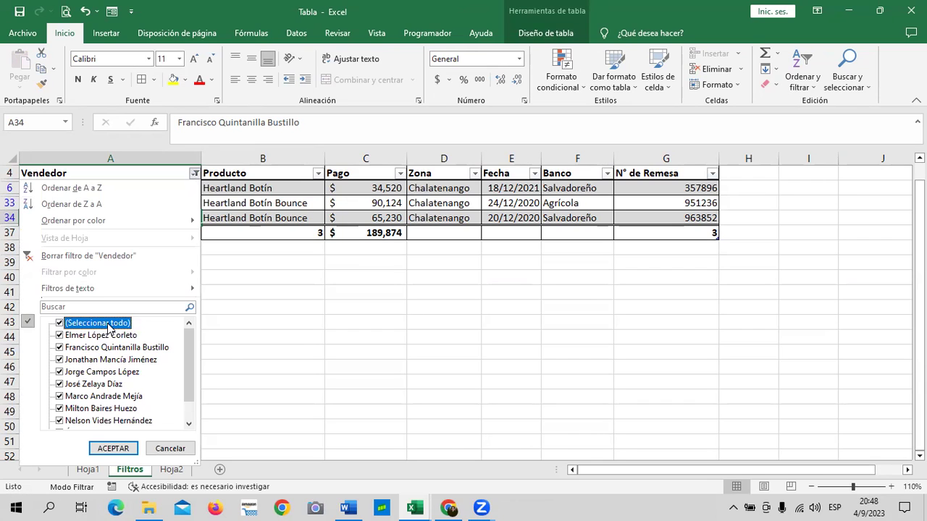
left_click(109, 326)
left_click(69, 349)
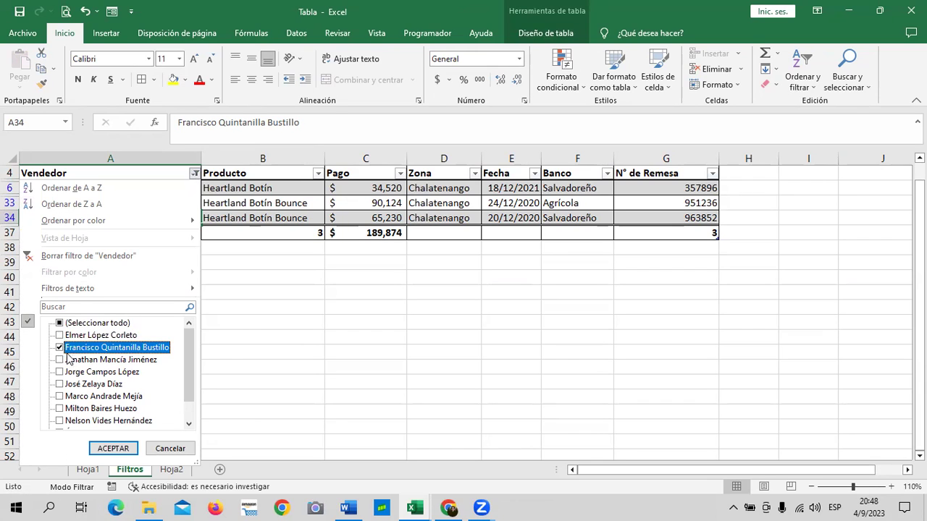
left_click(60, 348)
left_click(61, 360)
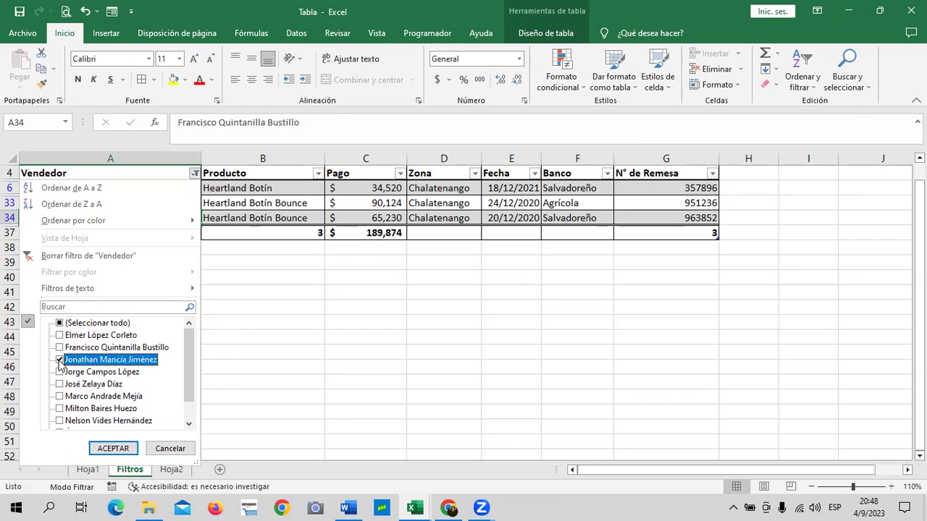
left_click(115, 449)
Paste that seller's Pago total, $263,008.00, from C37 into Hoja2 G9 as a value.
left_click(372, 247)
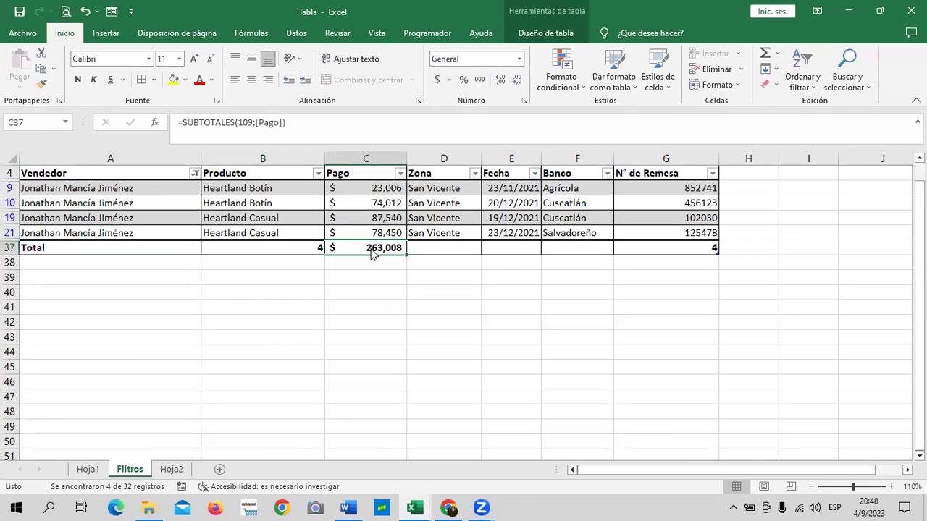
right_click(372, 247)
left_click(407, 179)
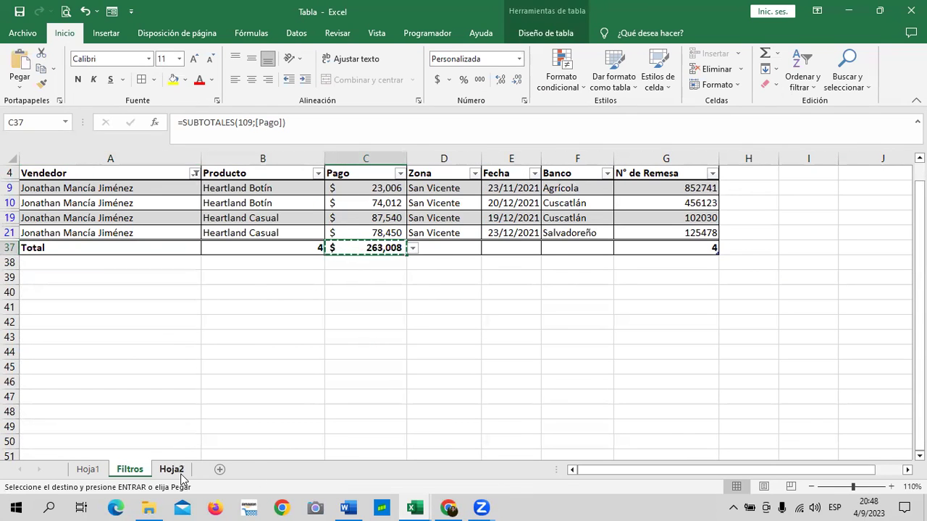
left_click(172, 469)
right_click(586, 310)
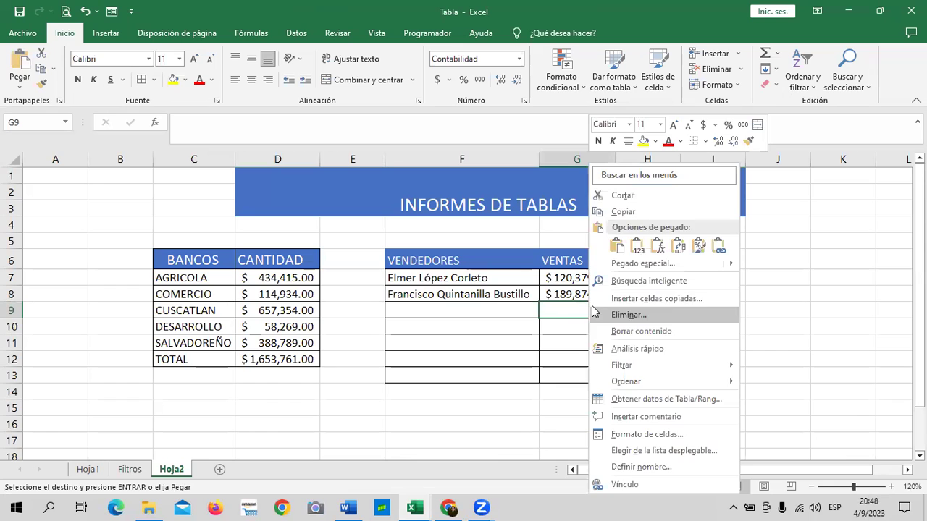
left_click(636, 262)
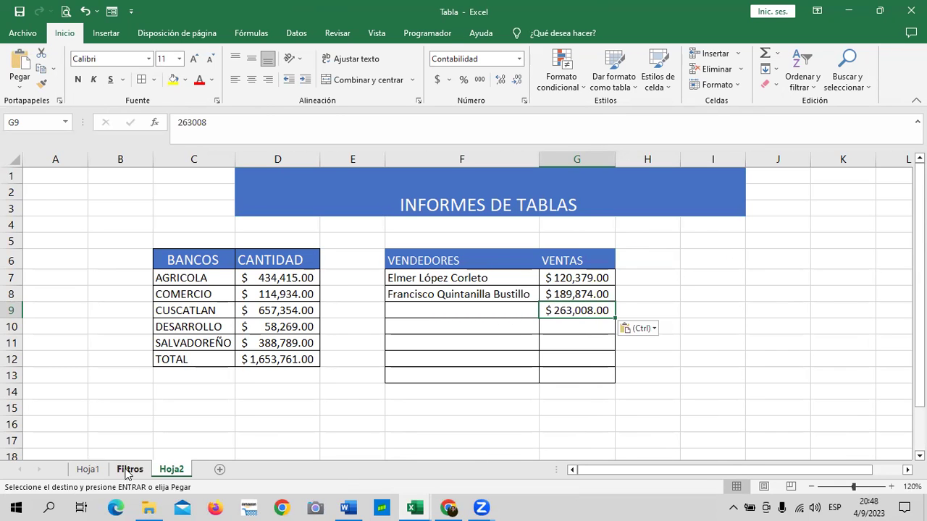
Paste the seller's name into F9 as a value.
left_click(129, 470)
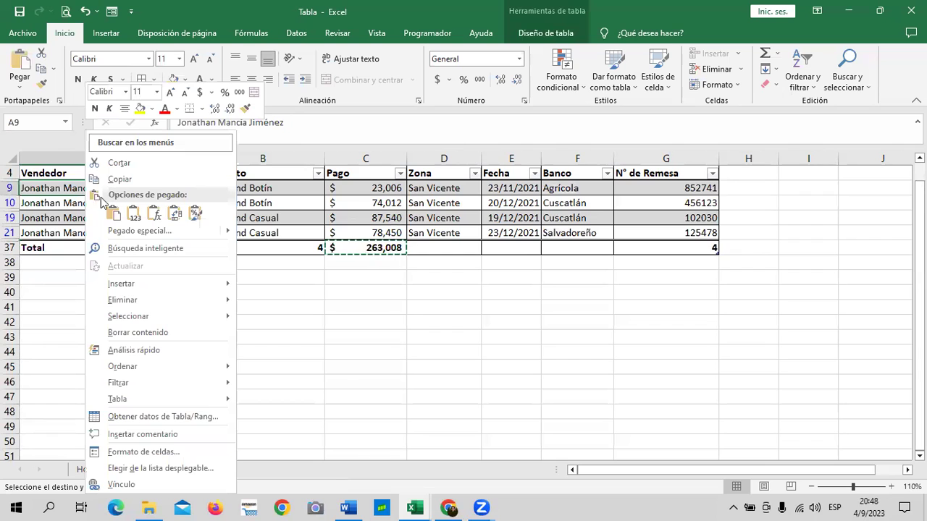
left_click(119, 180)
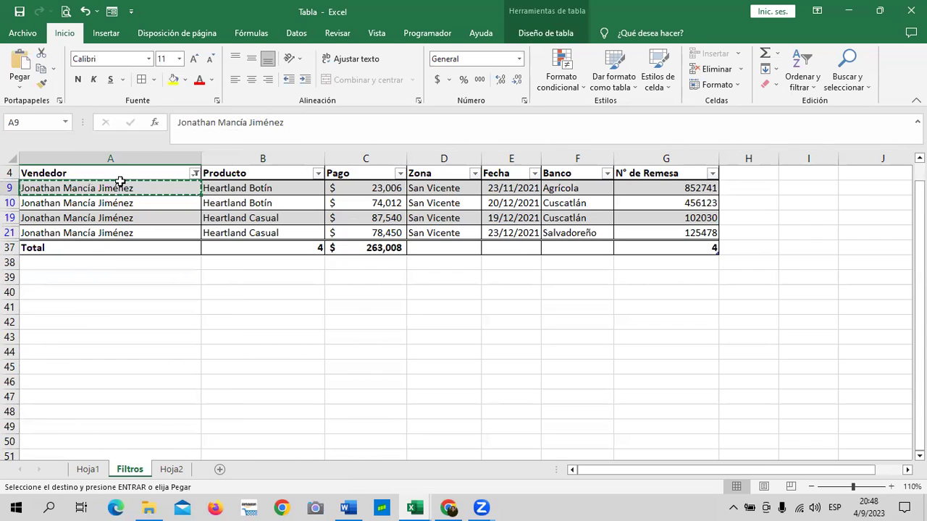
left_click(172, 469)
left_click(487, 312)
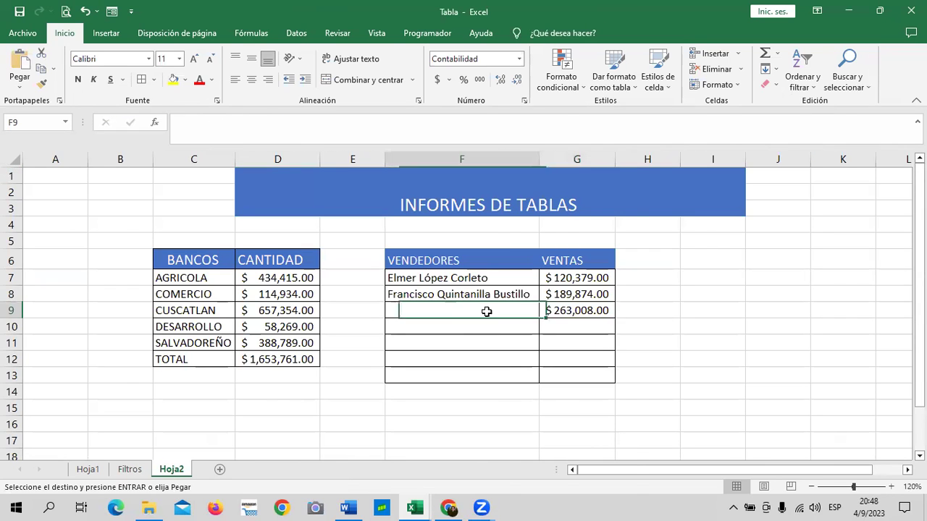
right_click(487, 313)
left_click(535, 245)
left_click(649, 339)
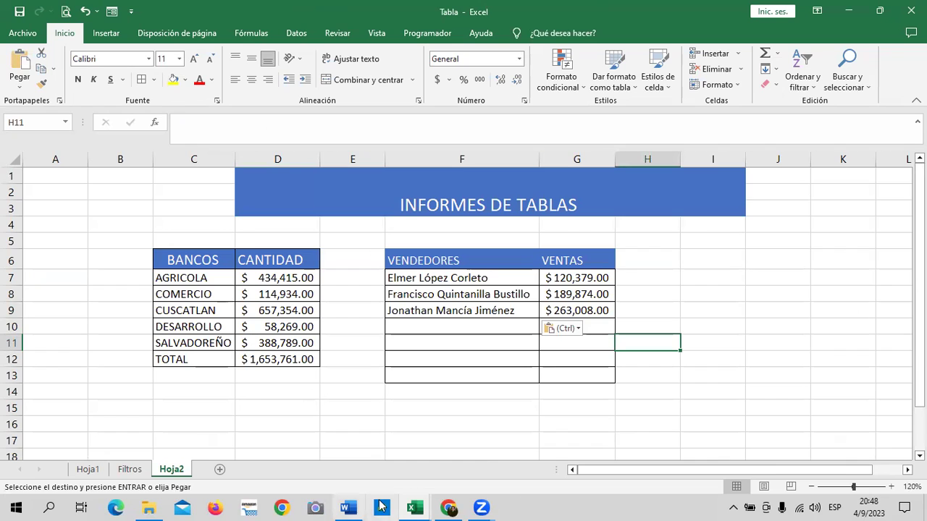
left_click(131, 471)
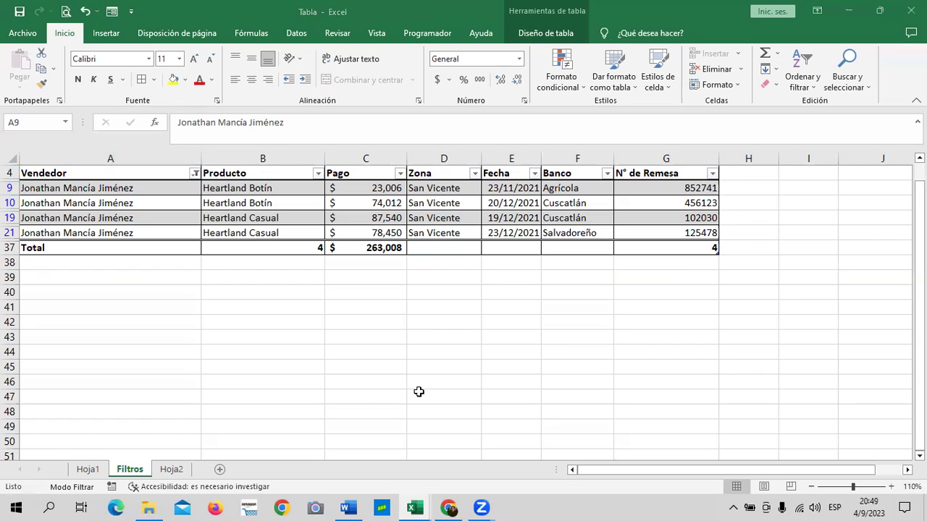
Clear the Vendedor filter and re-filter it to the next seller only.
left_click(196, 173)
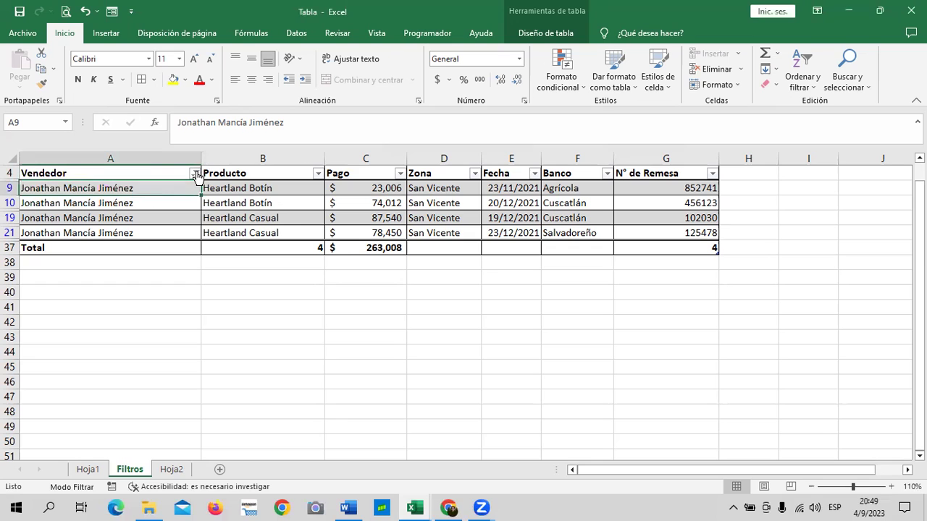
left_click(197, 174)
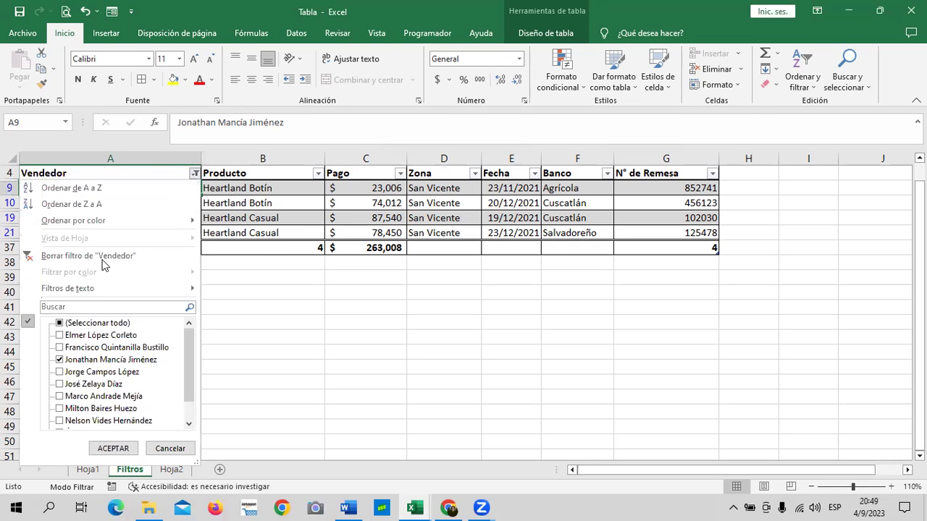
left_click(102, 257)
left_click(194, 174)
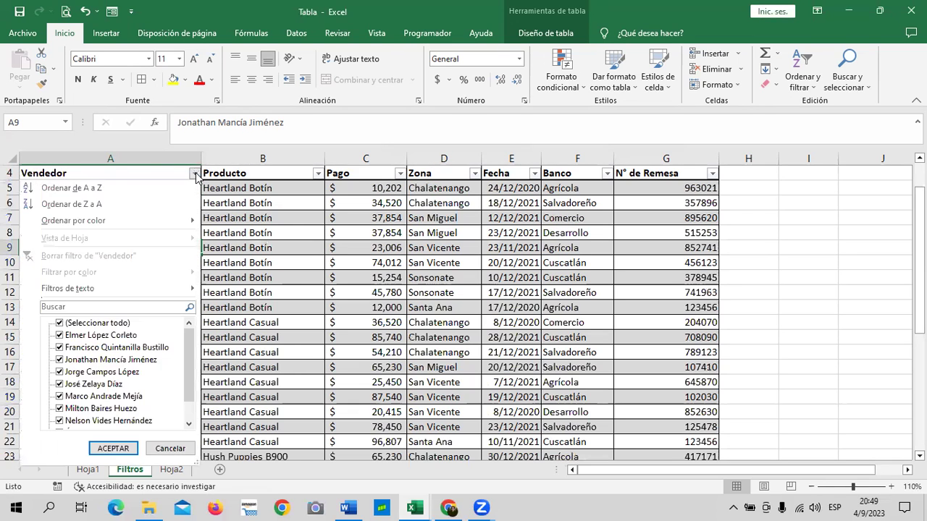
left_click(61, 324)
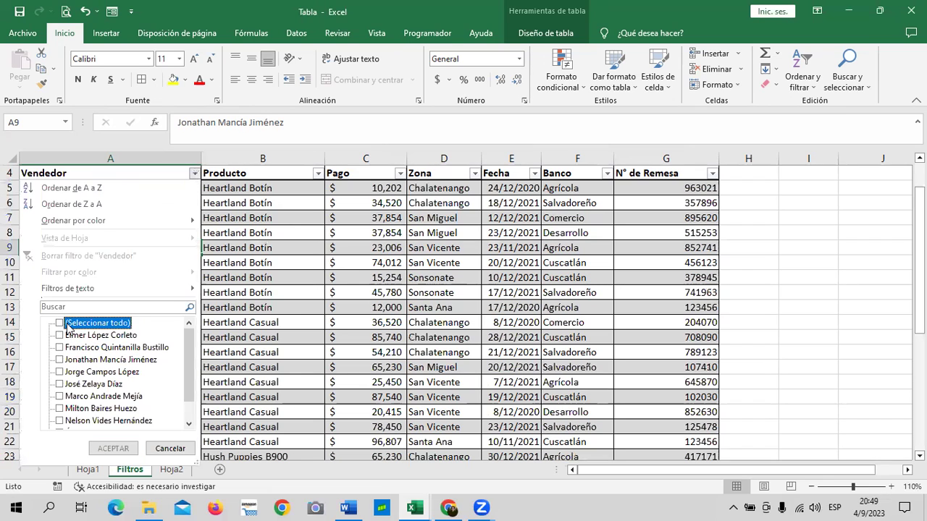
left_click(80, 372)
left_click(113, 448)
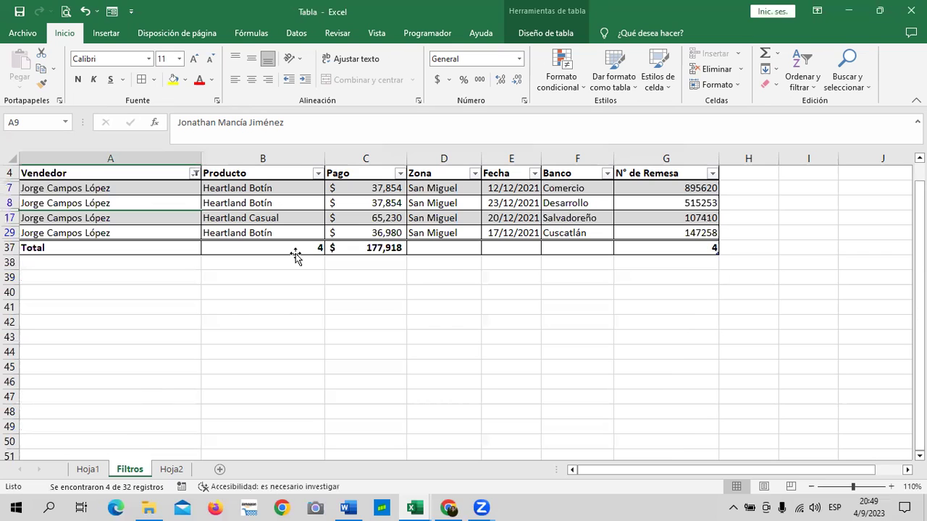
Paste the C37 Pago total, $177,918.00, into Hoja2 G10 as a value.
left_click(365, 252)
right_click(365, 251)
left_click(407, 181)
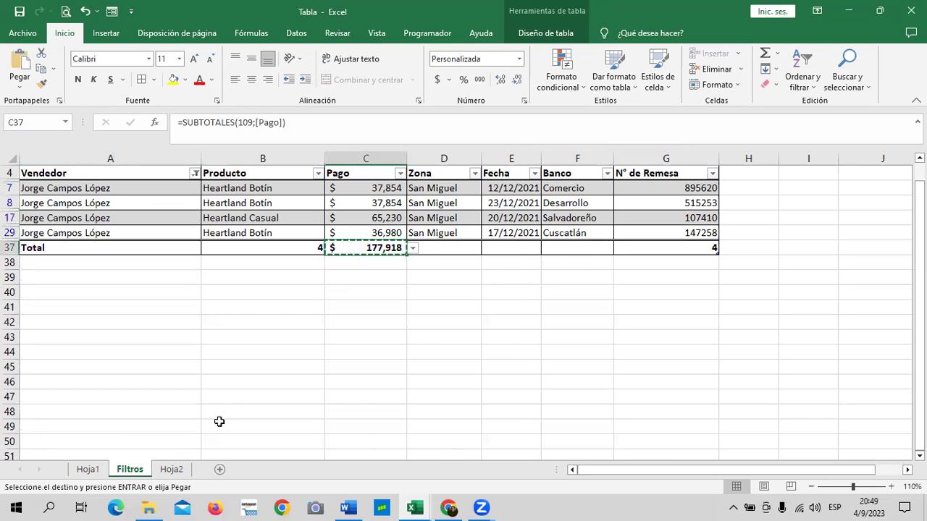
left_click(172, 469)
right_click(429, 329)
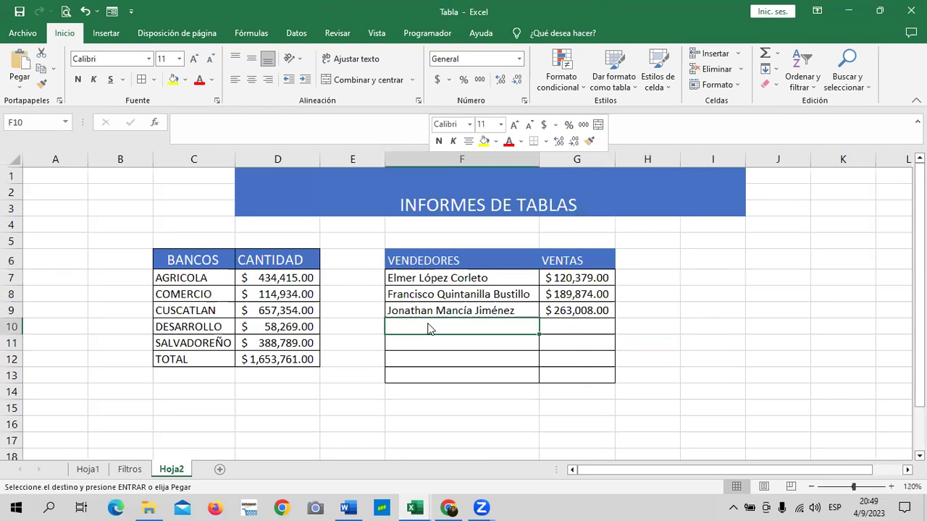
right_click(600, 327)
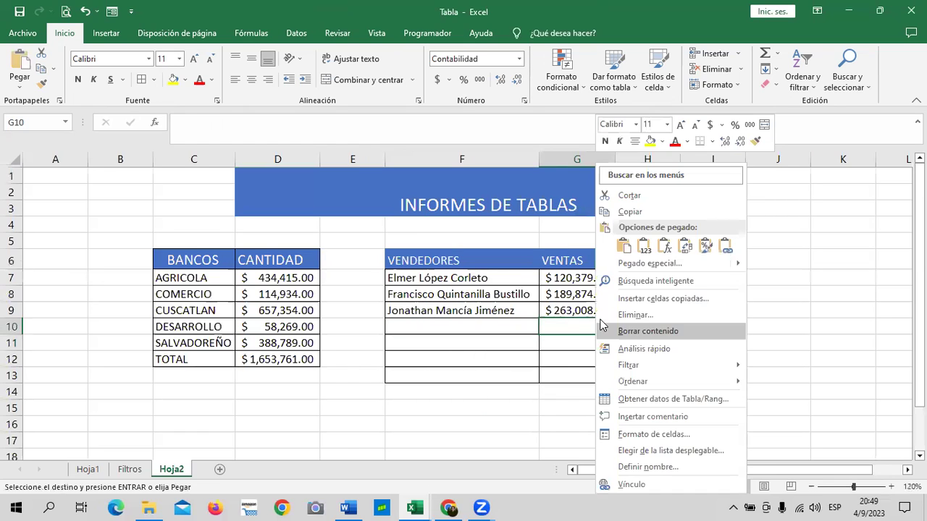
left_click(643, 246)
Enter =Filtros!A7 in F10 to link the seller's name.
left_click(499, 326)
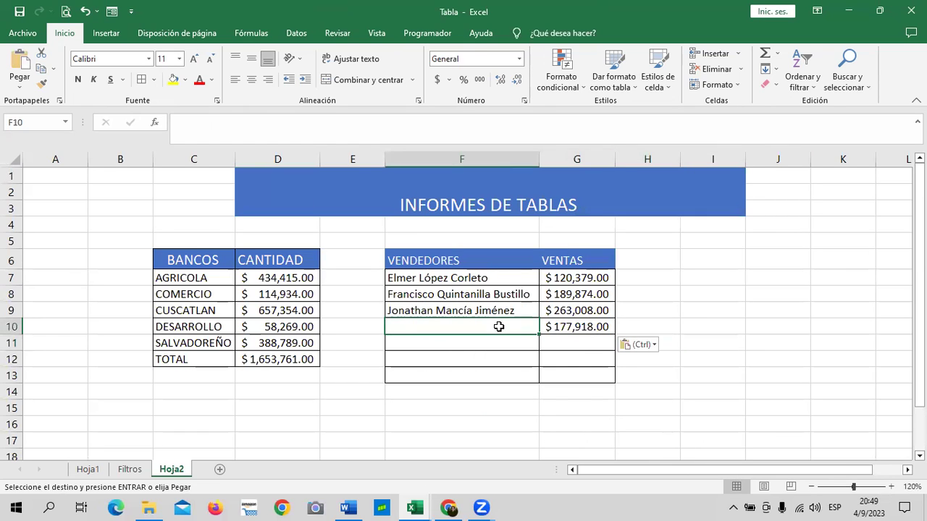
type("=")
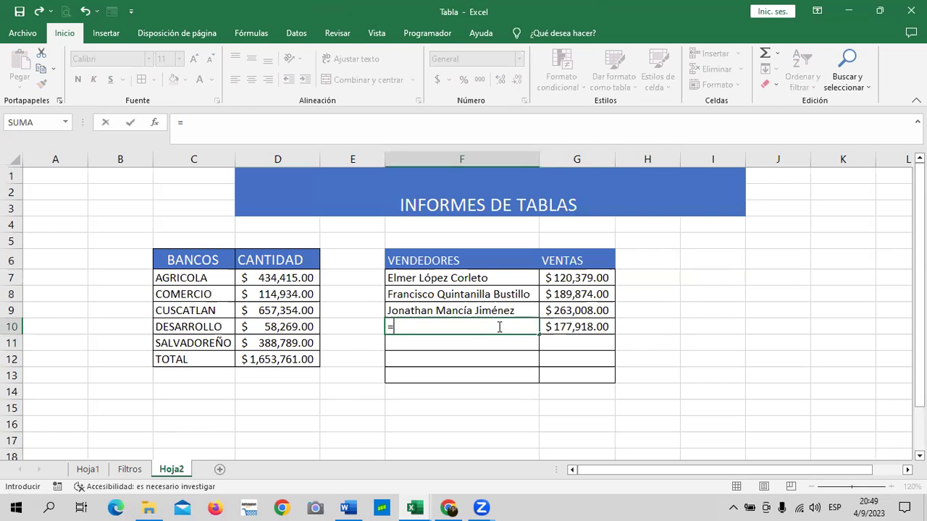
left_click(130, 470)
left_click(73, 189)
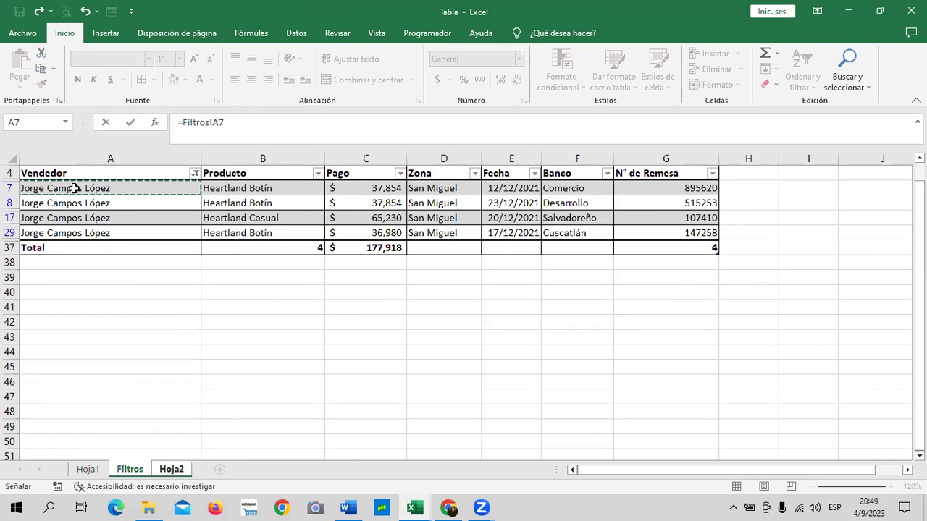
key("Return")
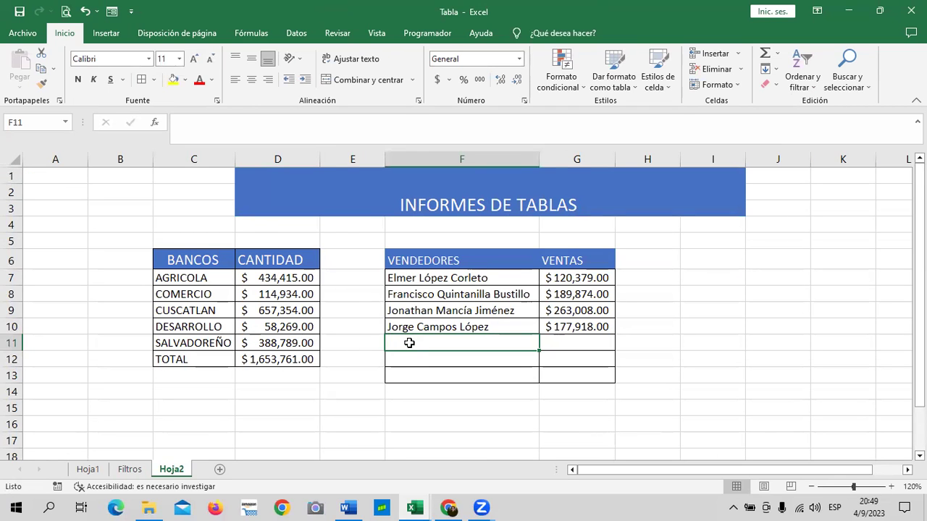
Dismiss the formula reference error and abandon the unfinished formula in F11.
type("=")
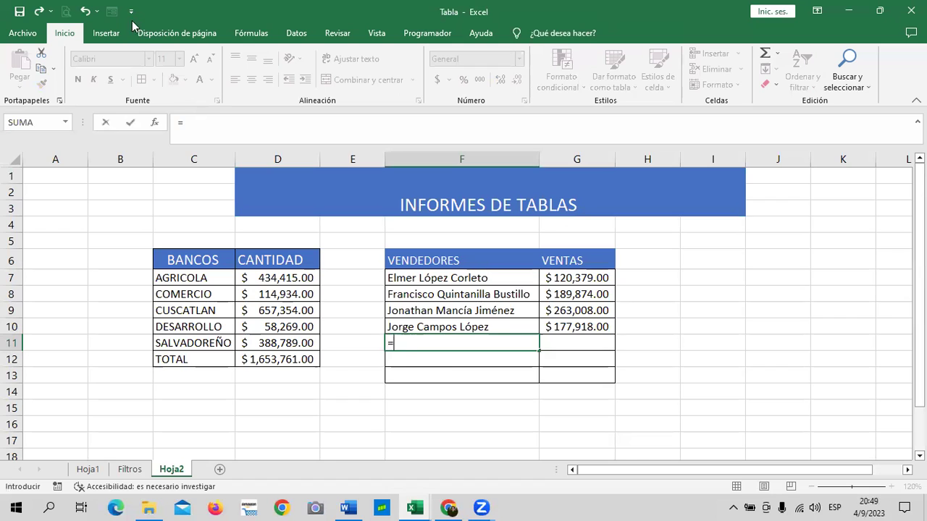
left_click(129, 468)
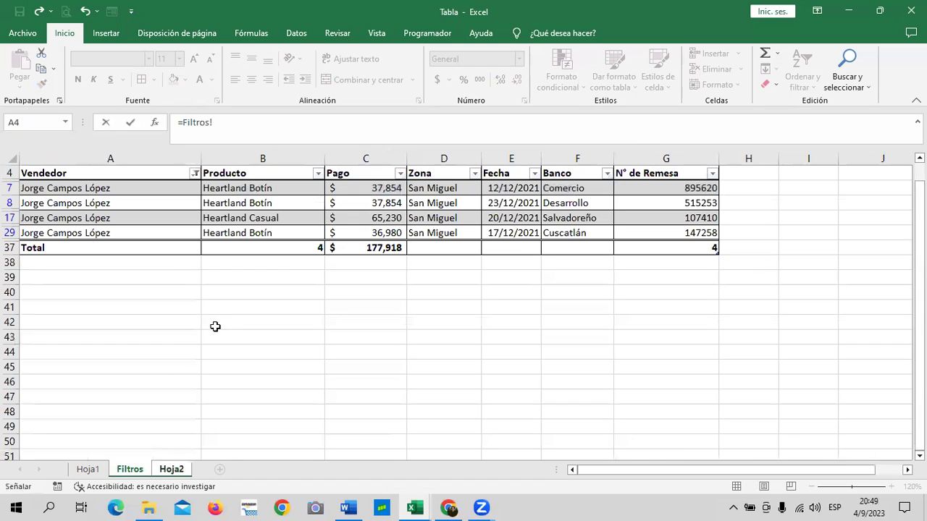
left_click(288, 161)
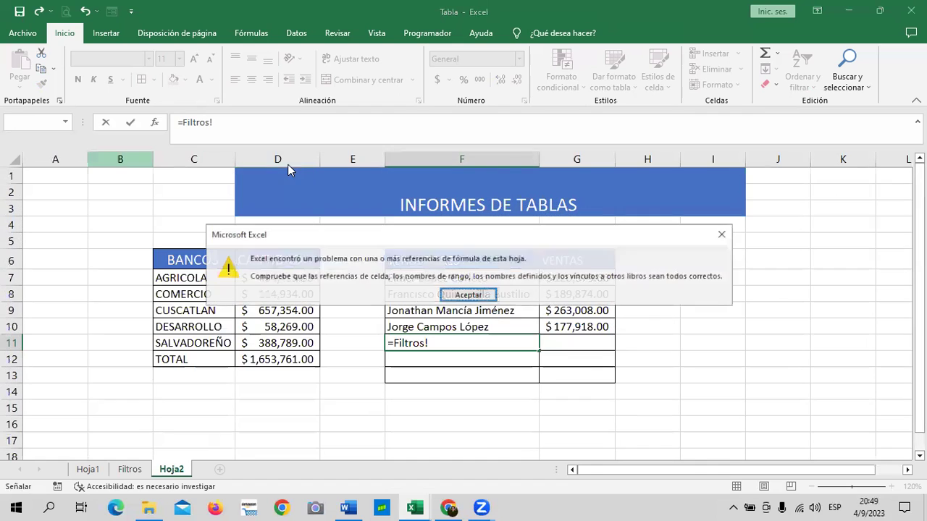
left_click(468, 296)
key("Escape")
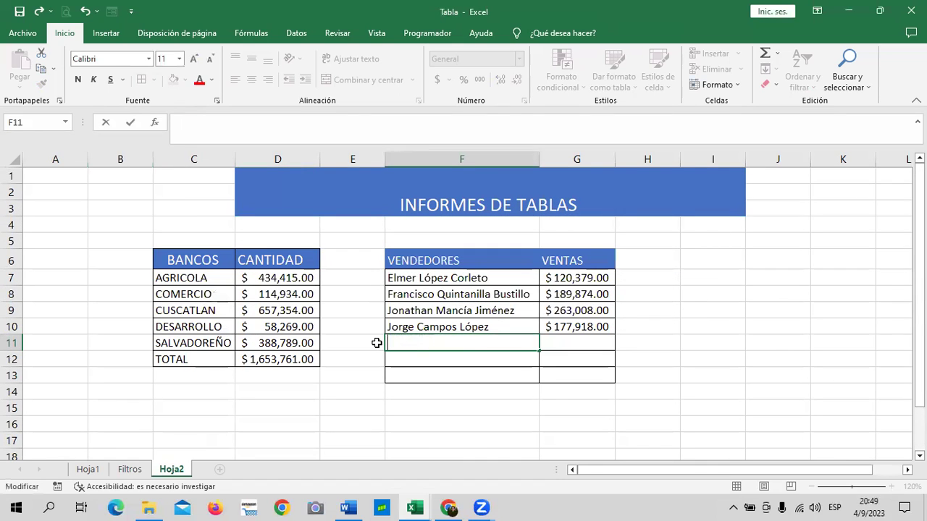
left_click(576, 360)
Filter the Filtros Vendedor column to the fifth seller only.
left_click(130, 469)
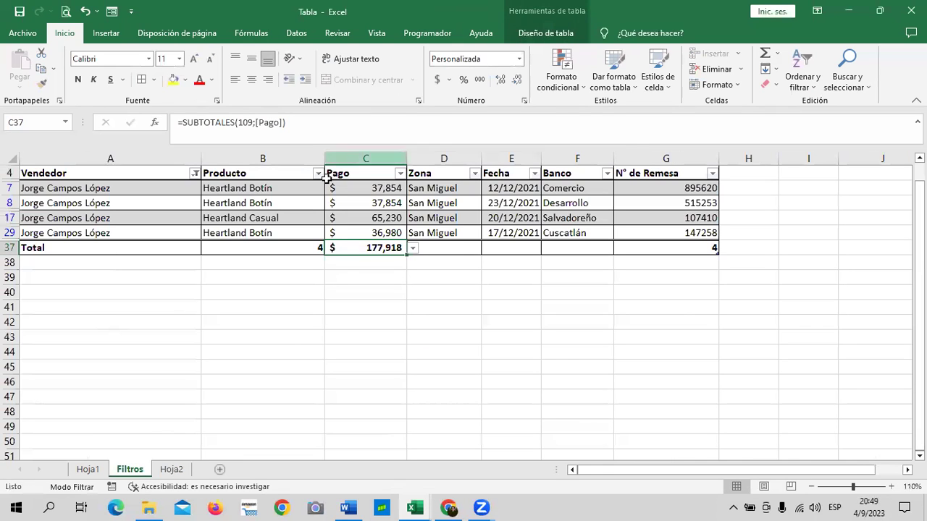
left_click(195, 173)
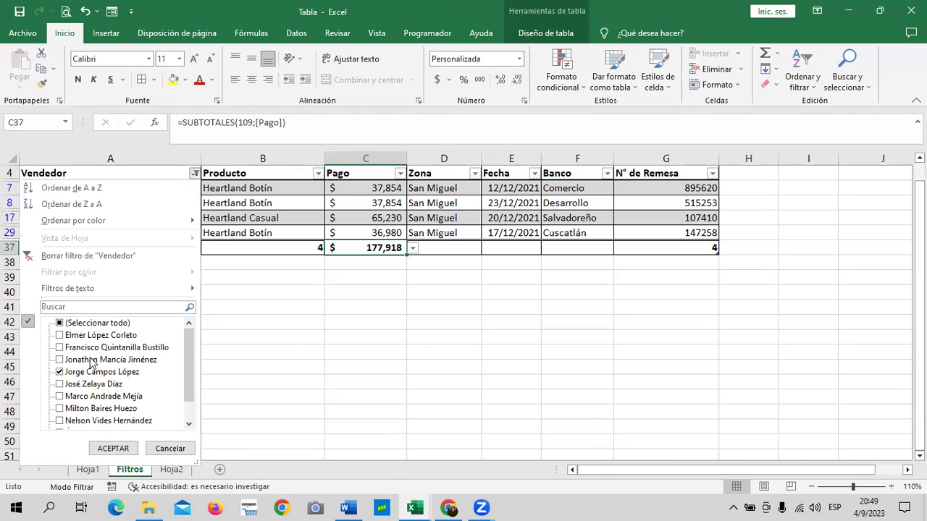
left_click(118, 325)
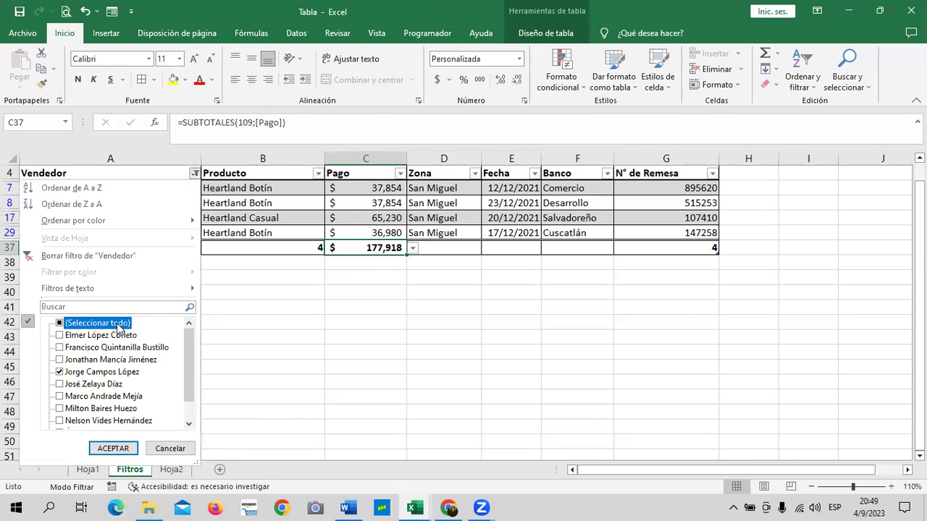
left_click(62, 324)
left_click(97, 386)
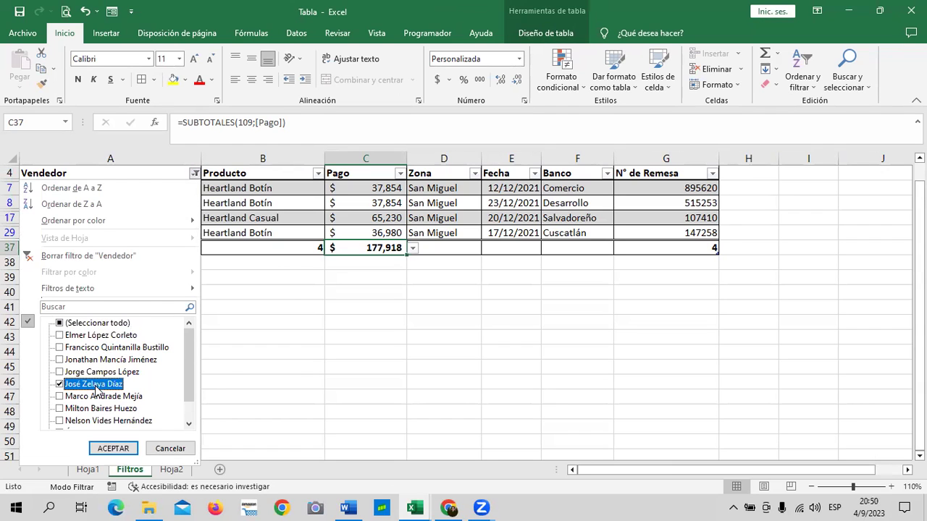
left_click(113, 448)
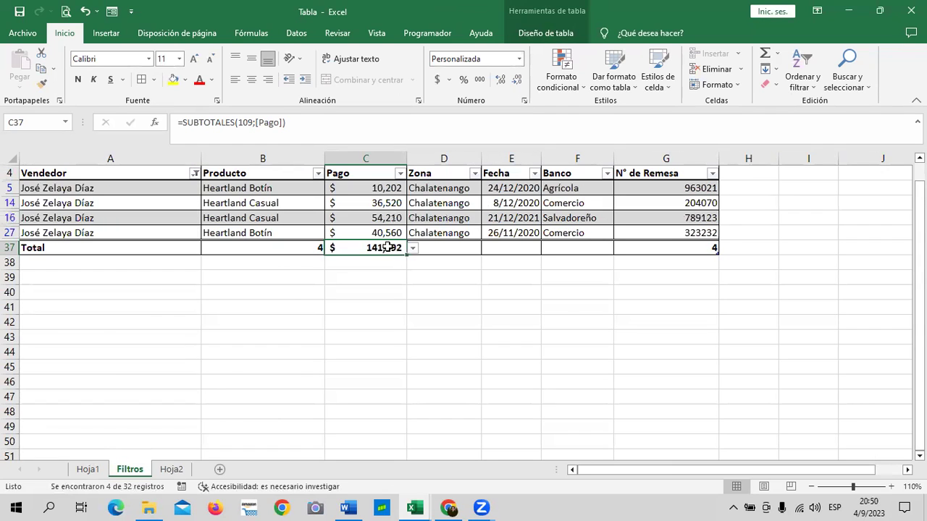
Paste the filtered Pago total, $141,492.00, into Hoja2 G11 as a value.
right_click(405, 227)
left_click(423, 179)
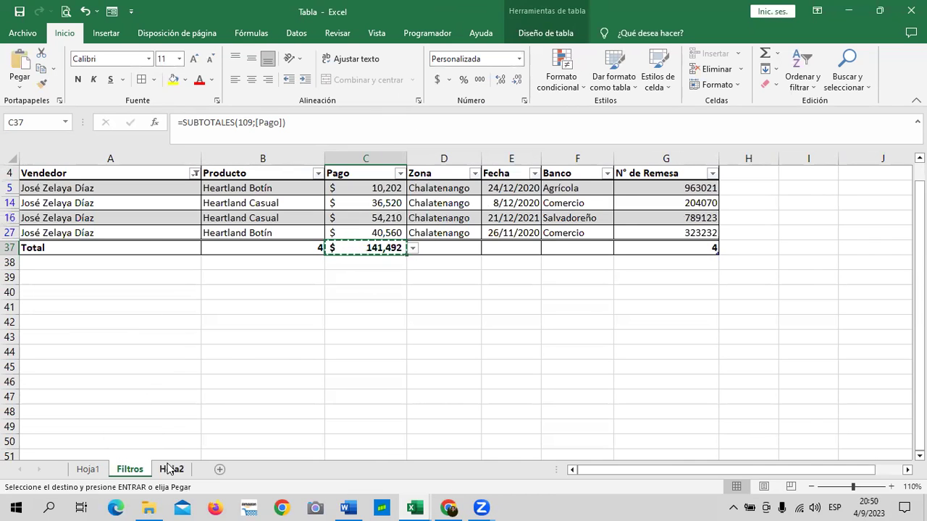
left_click(172, 469)
right_click(552, 346)
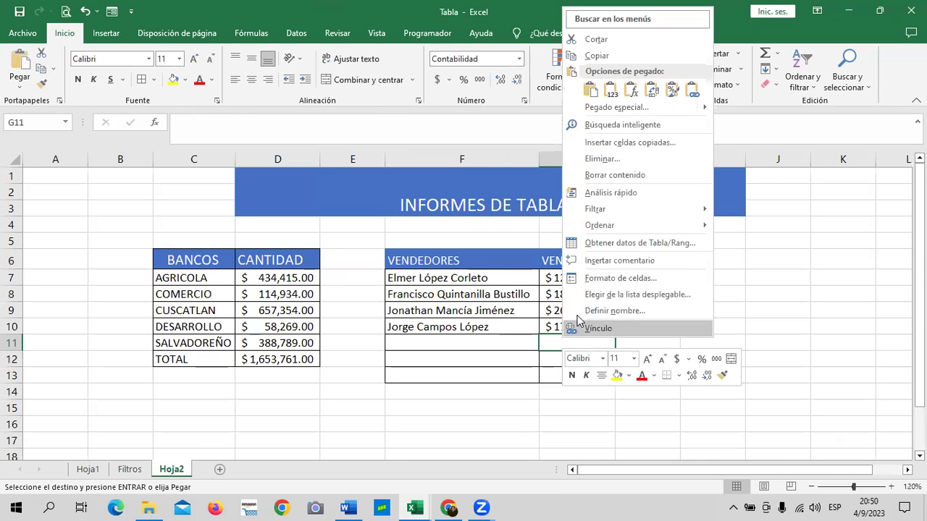
left_click(612, 92)
Enter =Filtros!A5 in F11 to link the seller's name.
left_click(480, 339)
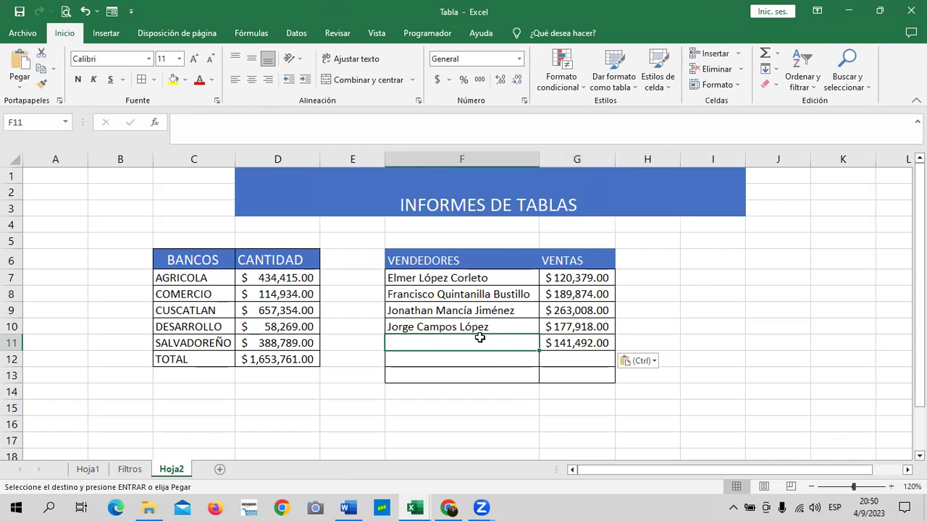
type("=")
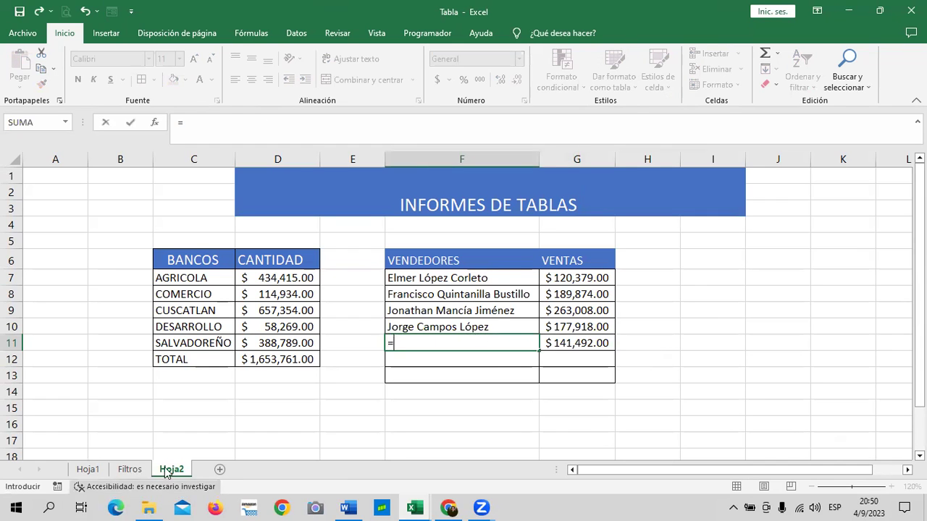
left_click(130, 469)
left_click(165, 188)
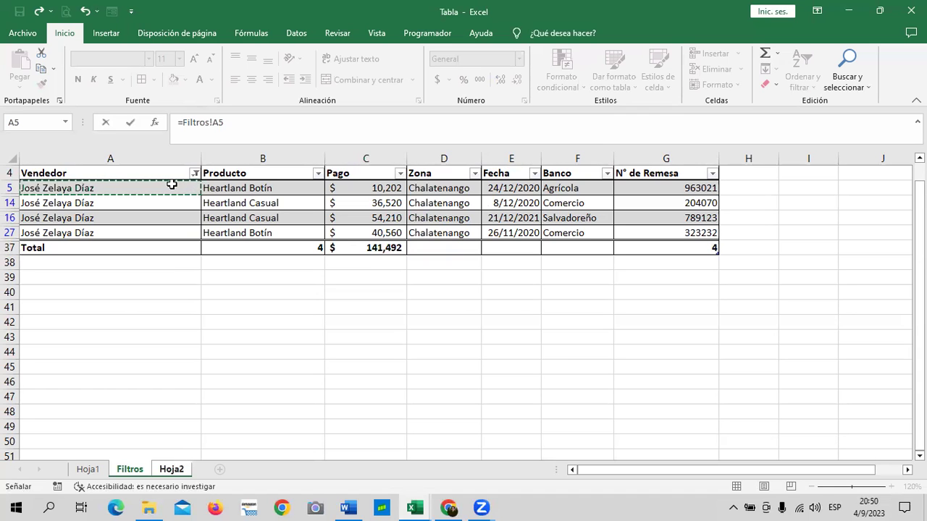
key("Return")
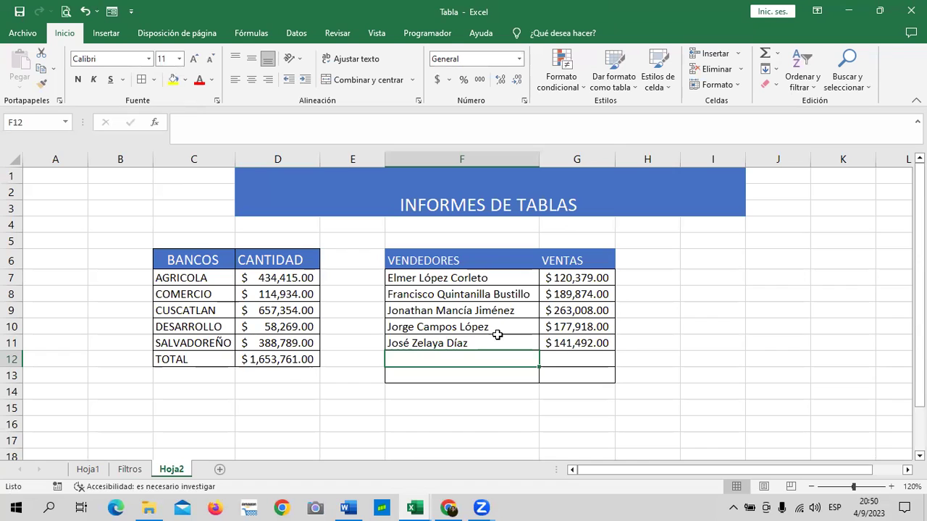
left_click(129, 469)
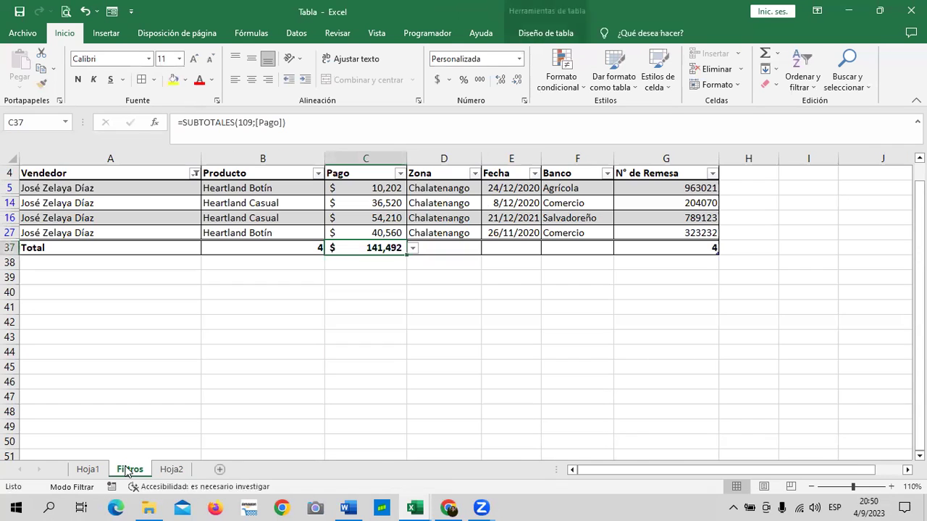
left_click(195, 173)
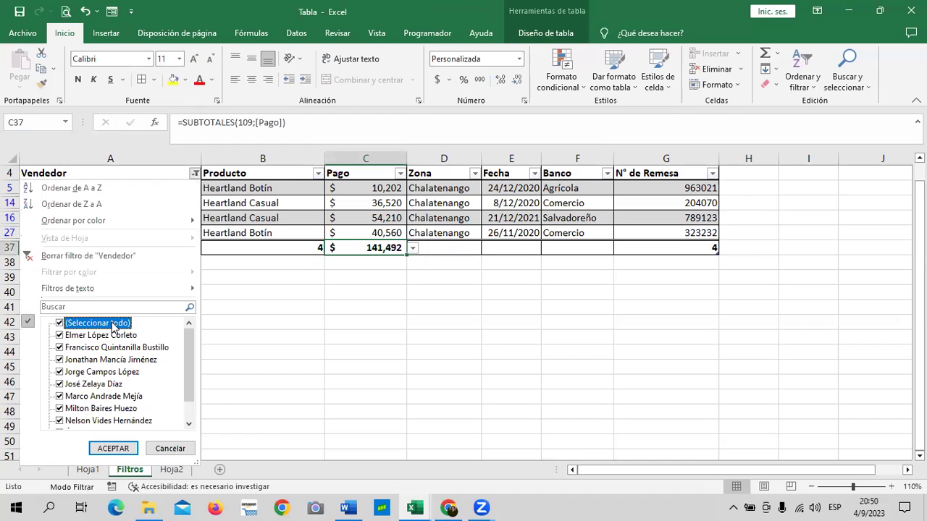
Filter Vendedor to the sixth seller and paste its $45,865.00 total into G12 as a value.
left_click(61, 323)
left_click(59, 396)
left_click(113, 448)
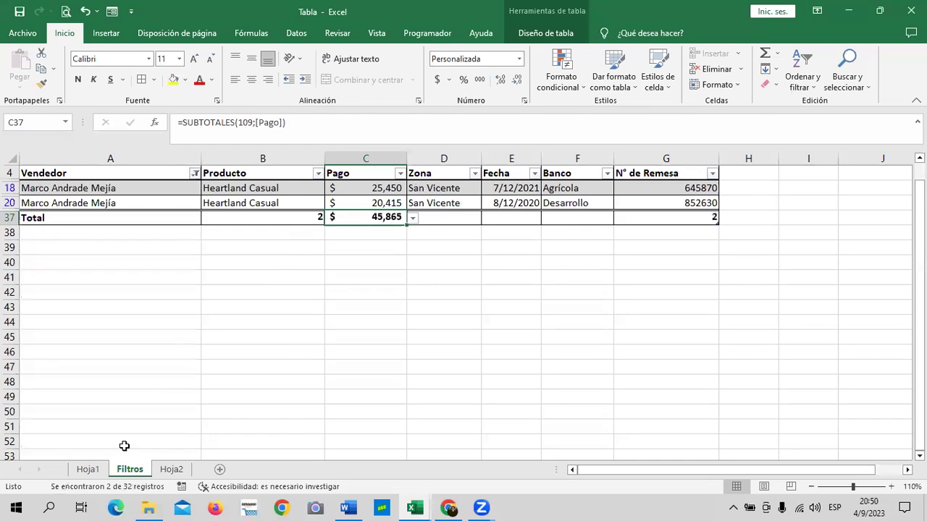
right_click(344, 220)
left_click(373, 181)
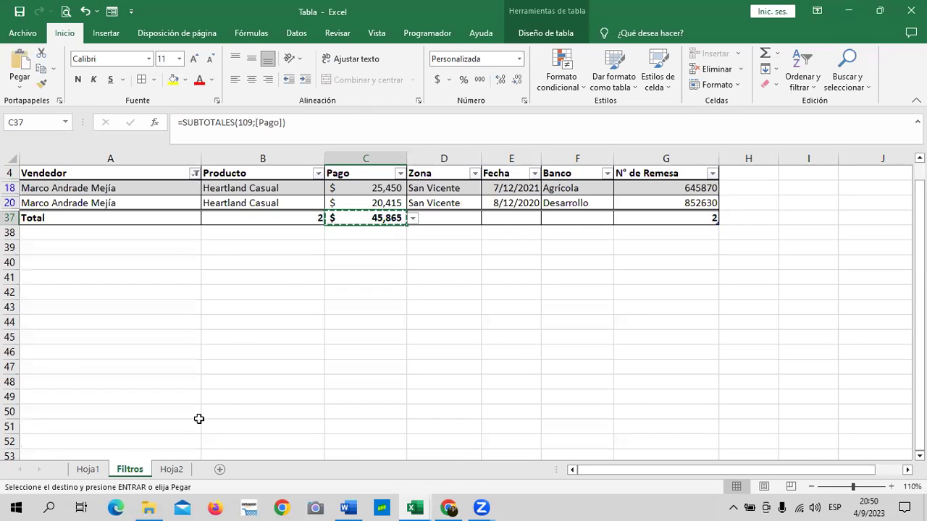
left_click(173, 470)
left_click(567, 360)
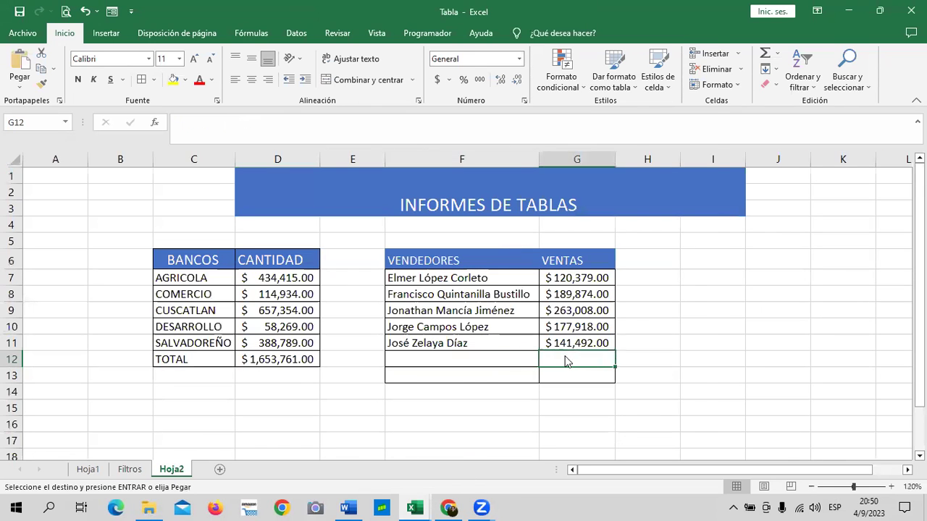
right_click(567, 360)
left_click(613, 109)
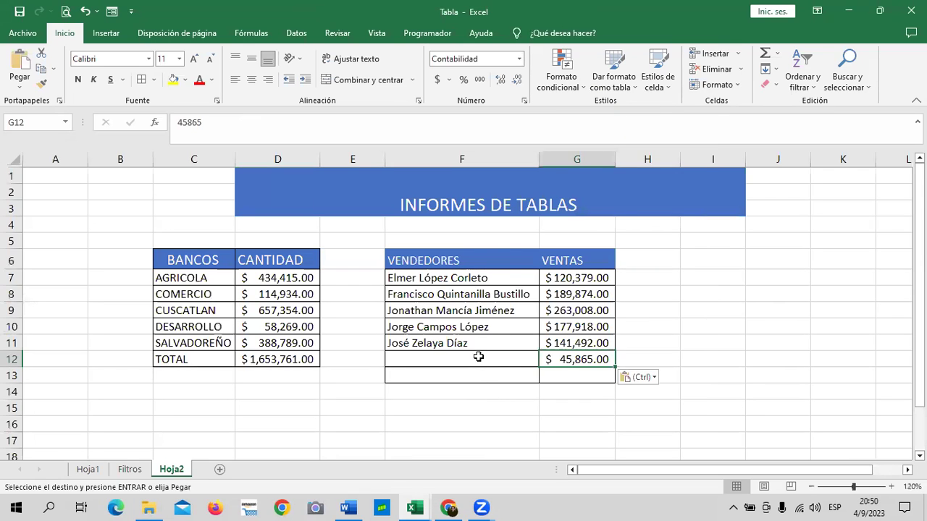
Enter =Filtros!A20 in F12 to link the seller's name.
left_click(478, 357)
type("=")
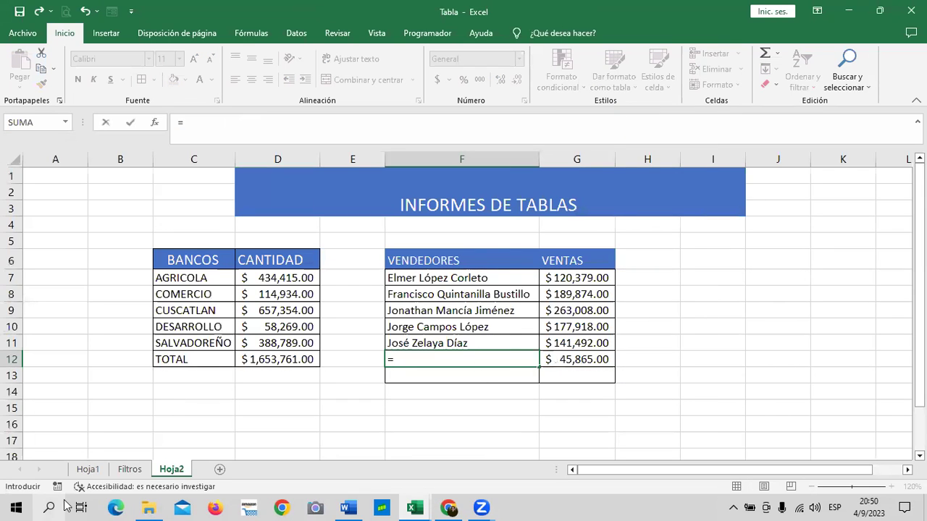
left_click(127, 470)
left_click(159, 203)
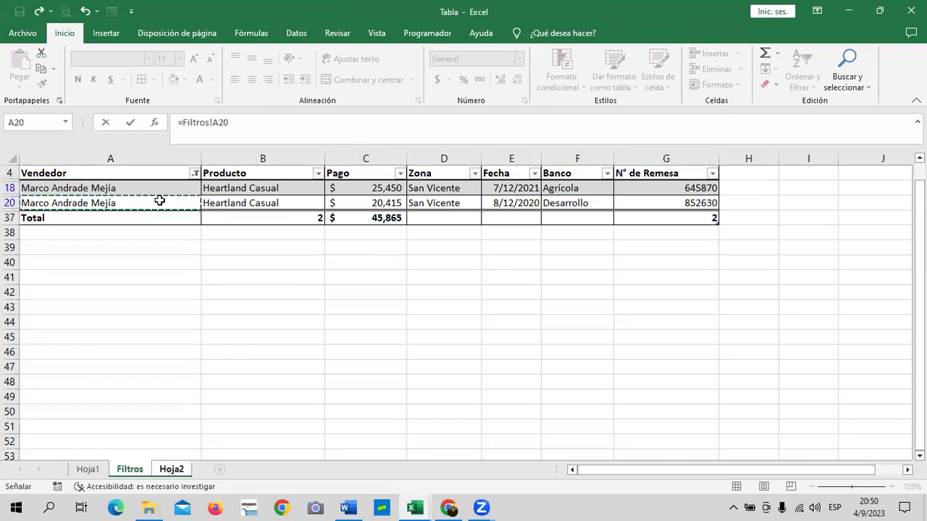
key("Return")
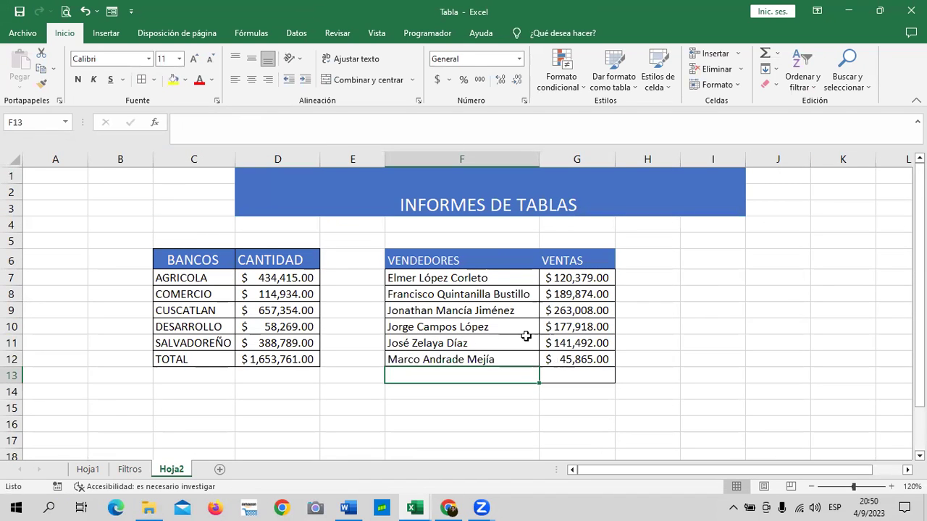
left_click(560, 375)
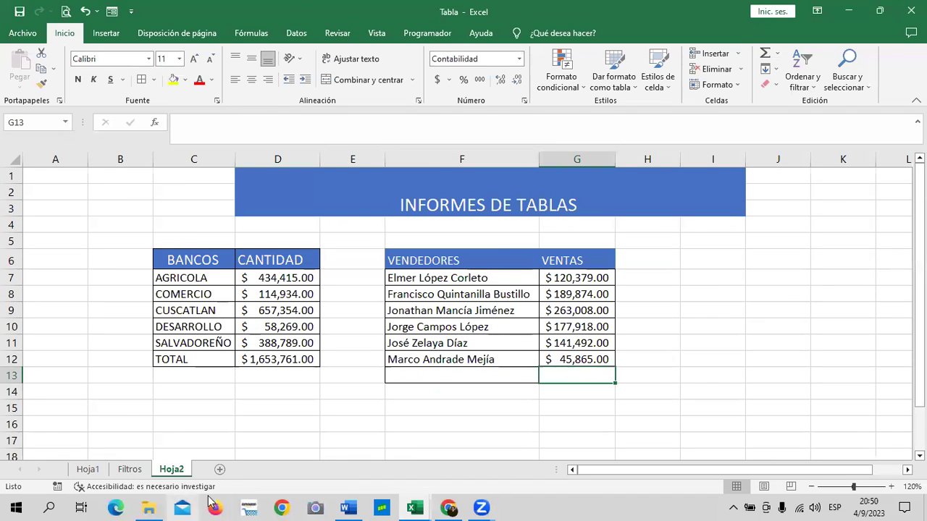
Filter the Filtros Vendedor column to the seventh seller only.
left_click(129, 470)
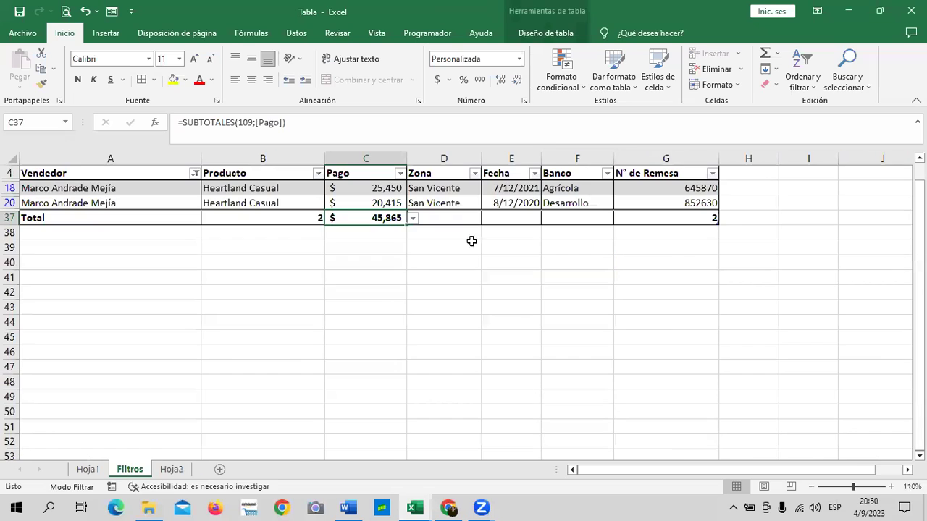
left_click(195, 174)
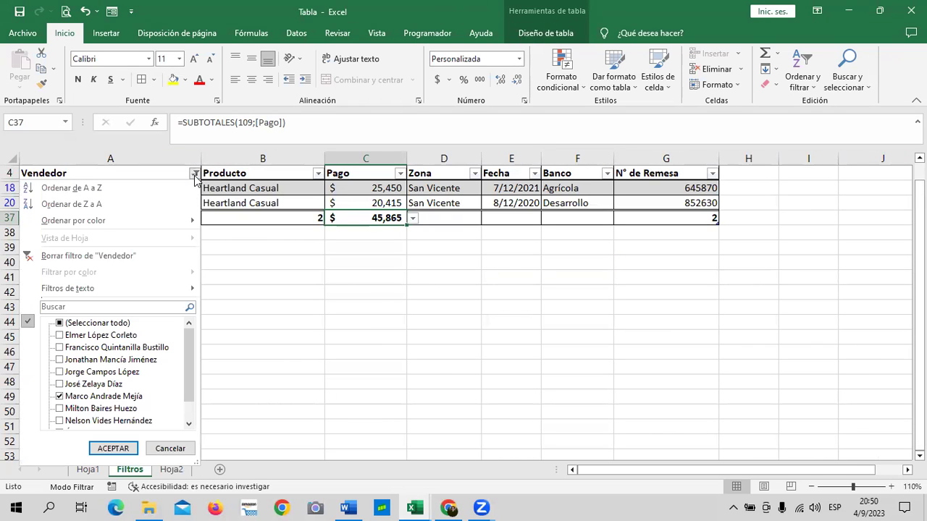
left_click(67, 323)
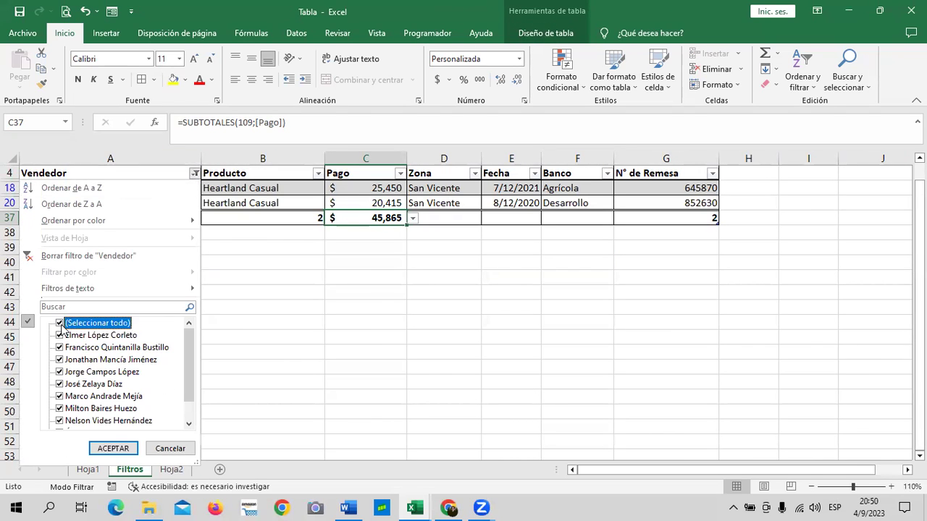
left_click(61, 324)
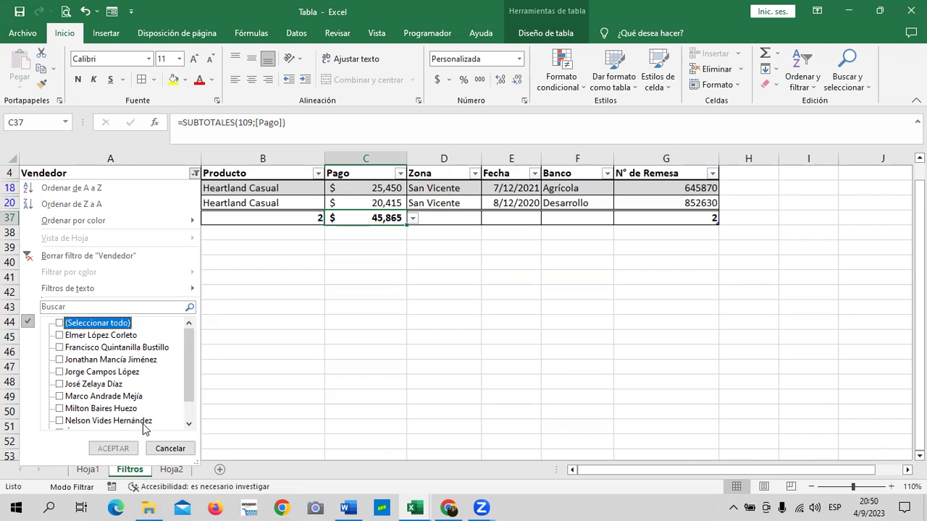
left_click(62, 409)
left_click_drag(190, 383, 191, 399)
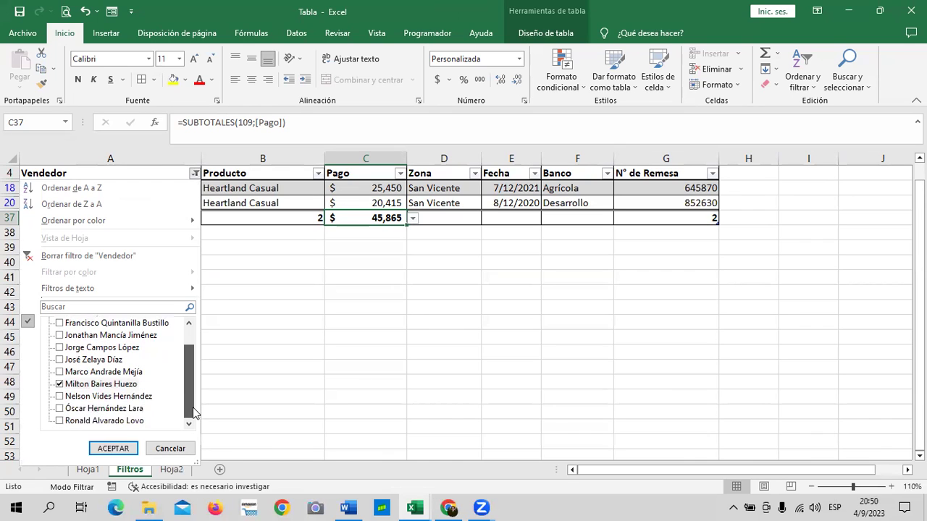
left_click(113, 449)
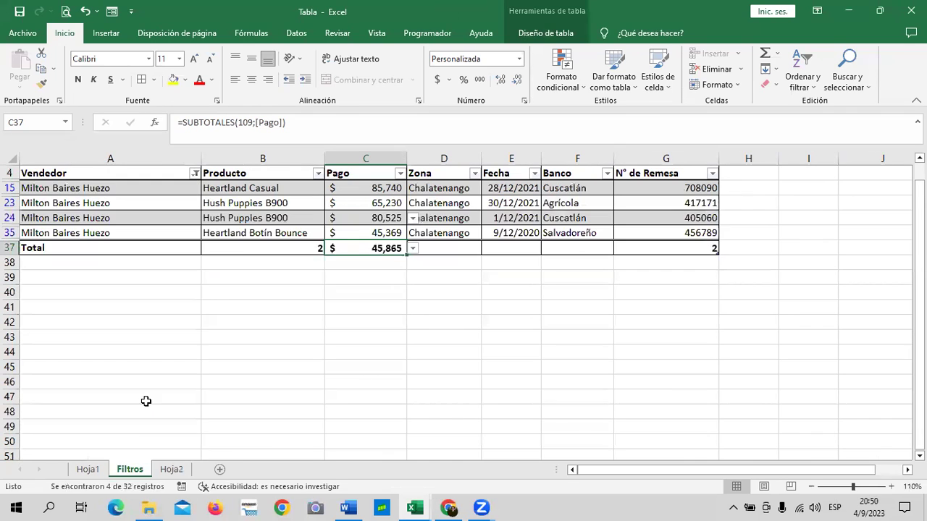
Paste the filtered Pago total, $276,864.00, into Hoja2 G13 as a value.
right_click(384, 252)
left_click(441, 179)
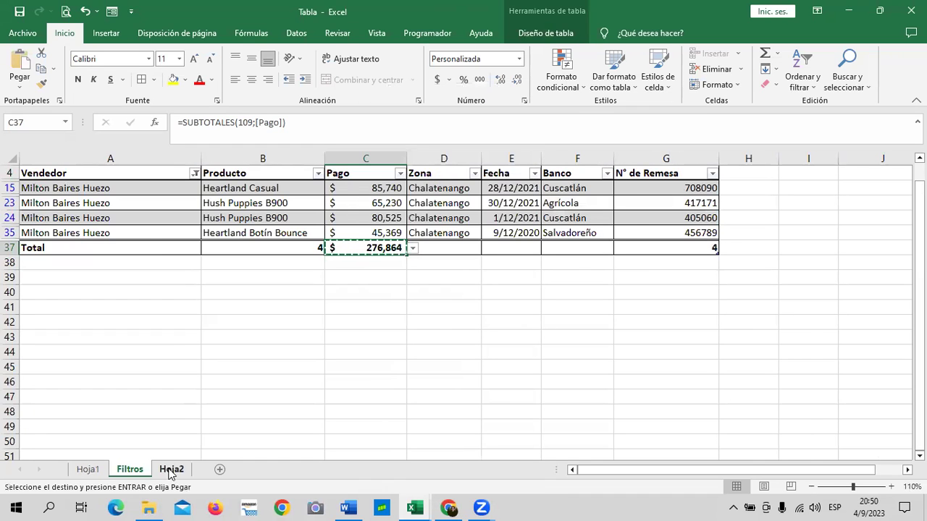
left_click(172, 469)
right_click(558, 369)
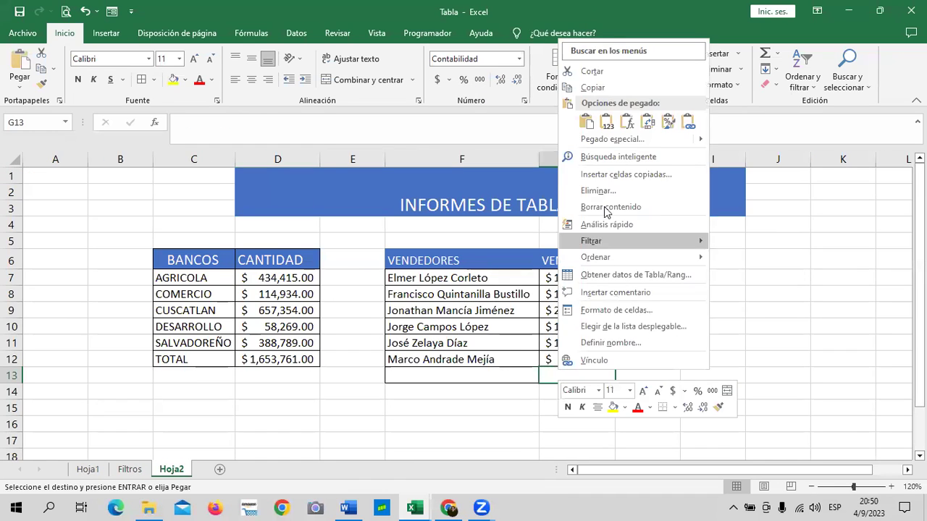
left_click(585, 118)
Enter =Filtros!A15 in F13 to link the seller's name.
left_click(481, 373)
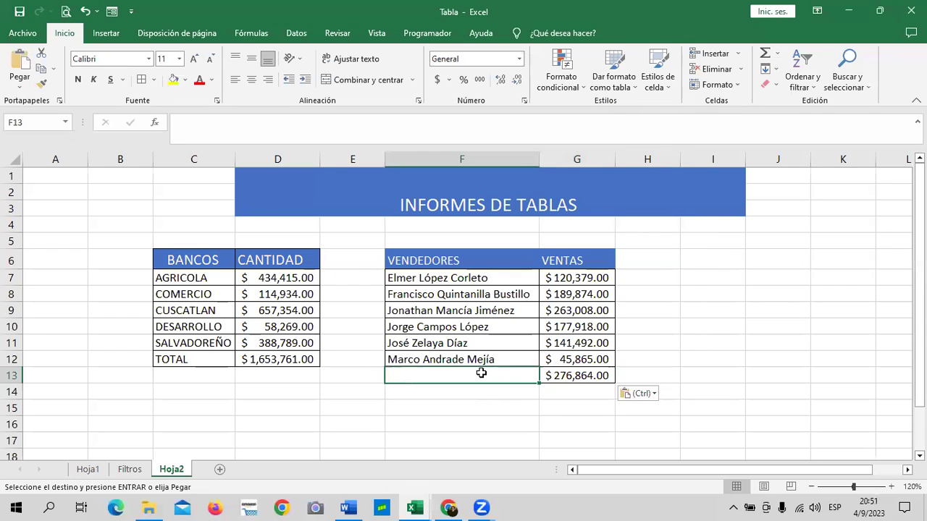
type("=")
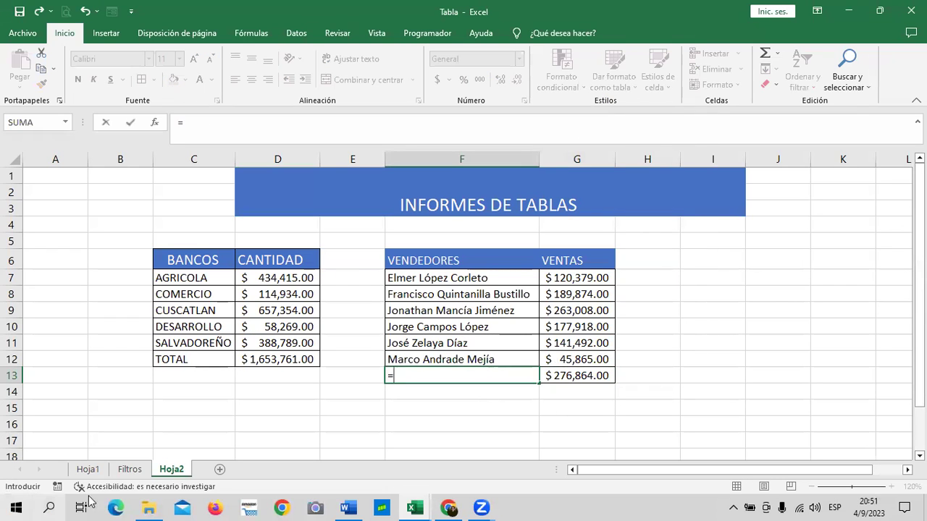
left_click(130, 469)
left_click(136, 187)
key("Return")
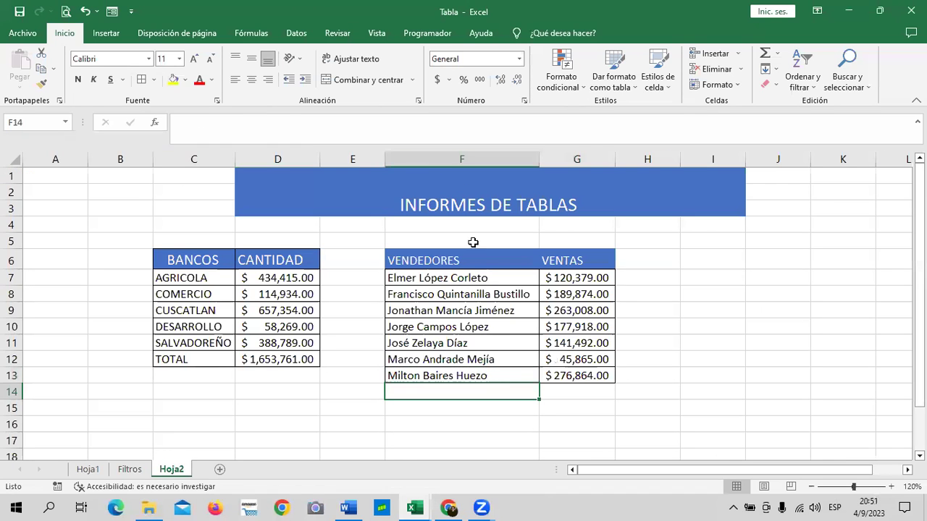
Apply All Borders to the new rows F14:G16.
scroll(431, 341, "down", 2)
scroll(466, 348, "up", 2)
left_click_drag(414, 387, 581, 423)
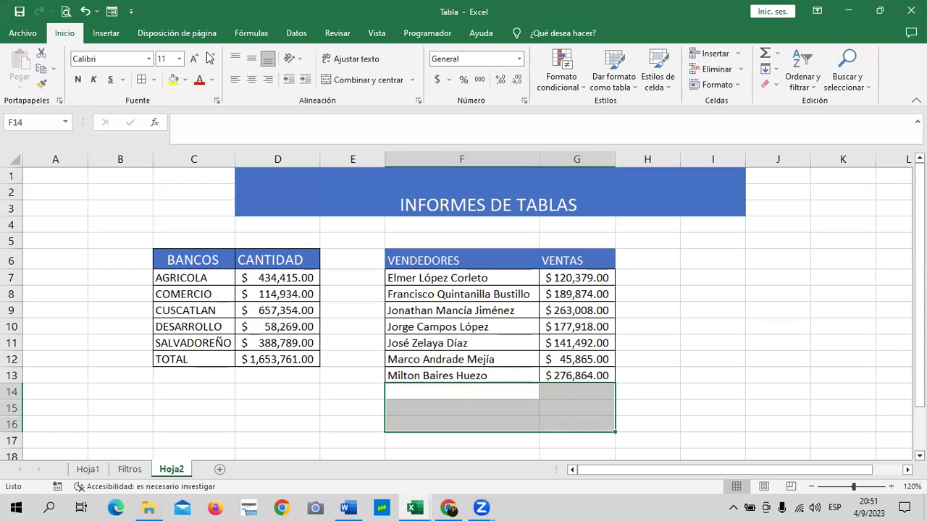
left_click(141, 80)
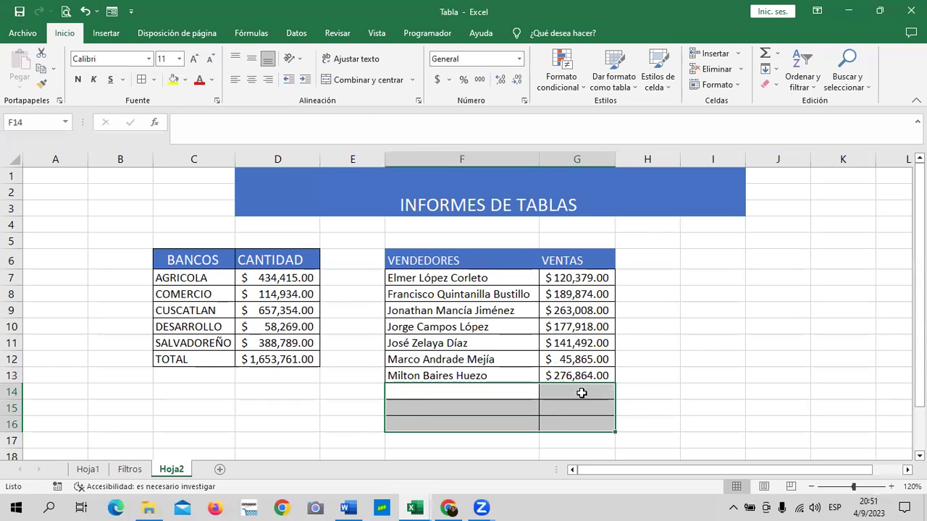
Give the VENTAS cells G14:G16 the Contabilidad accounting number format.
left_click_drag(582, 393, 586, 424)
left_click(438, 80)
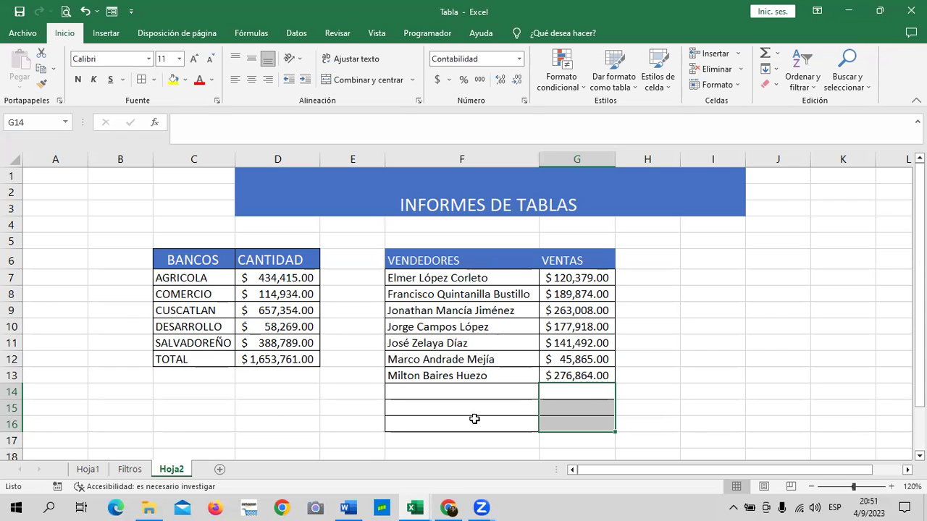
left_click(554, 397)
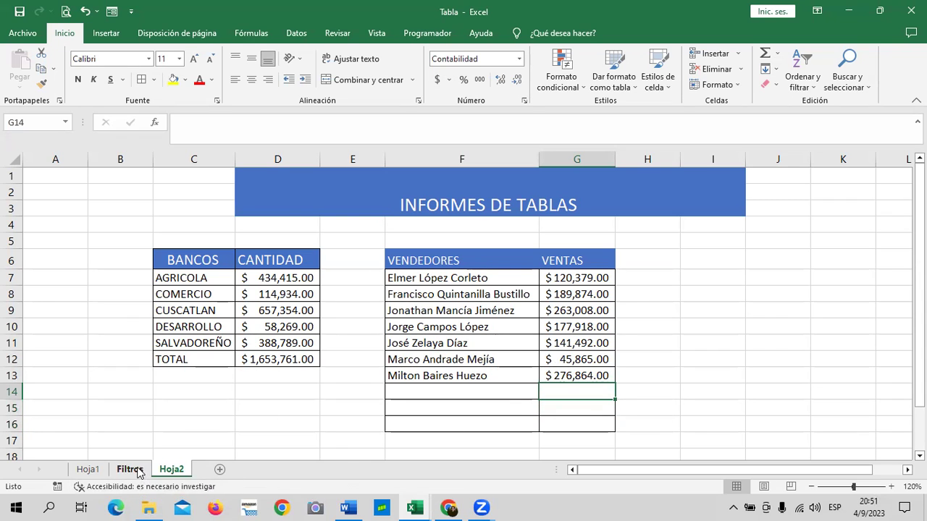
Review the Filtros Vendedor filter list, close it unchanged, and return to Hoja2.
left_click(131, 469)
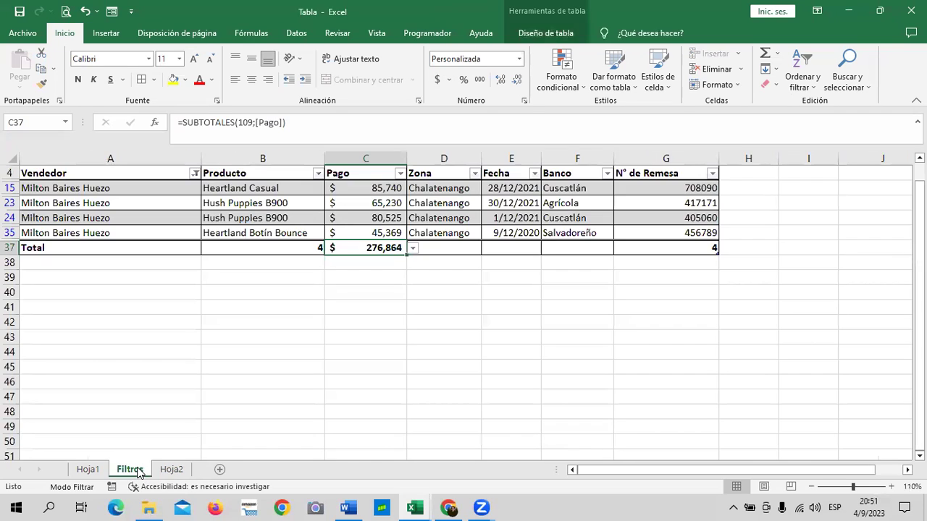
left_click(195, 173)
left_click(102, 323)
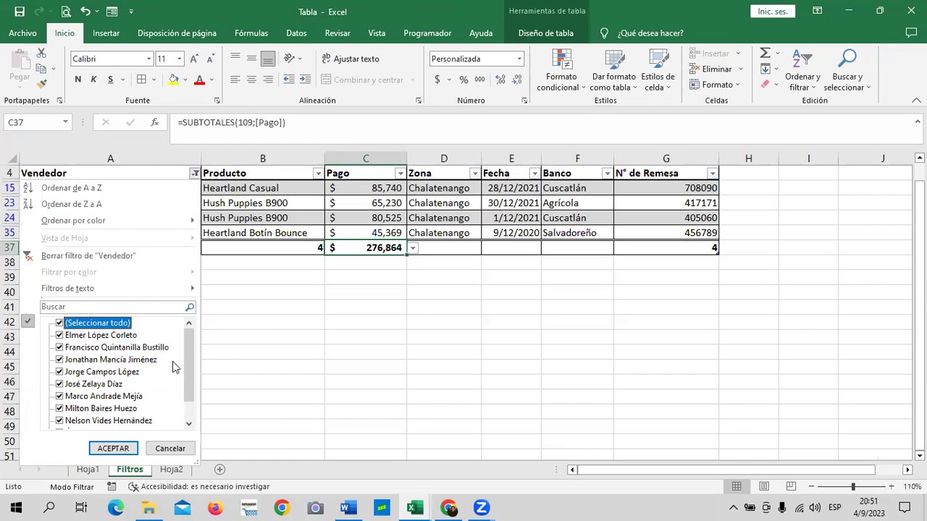
mouse_move(190, 363)
left_mouse_down()
mouse_move(194, 387)
mouse_move(188, 329)
left_mouse_up()
left_click(61, 323)
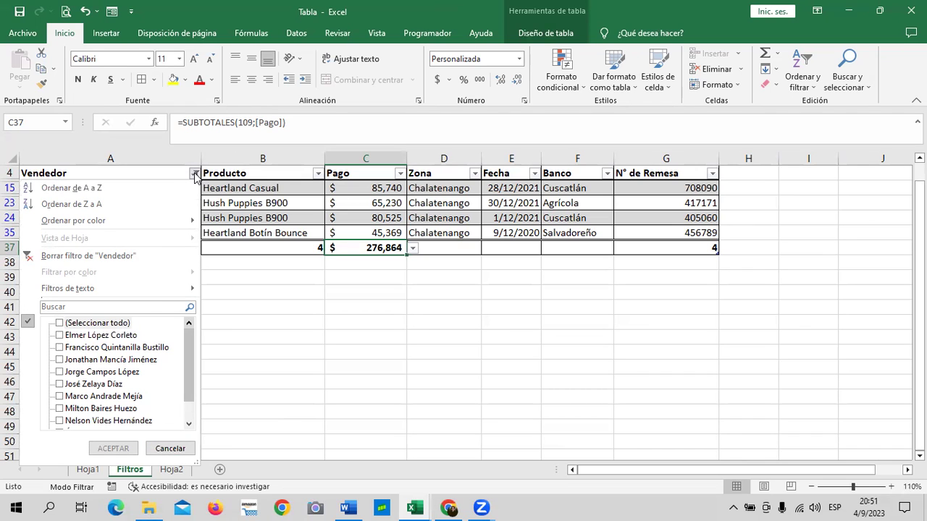
left_click(271, 342)
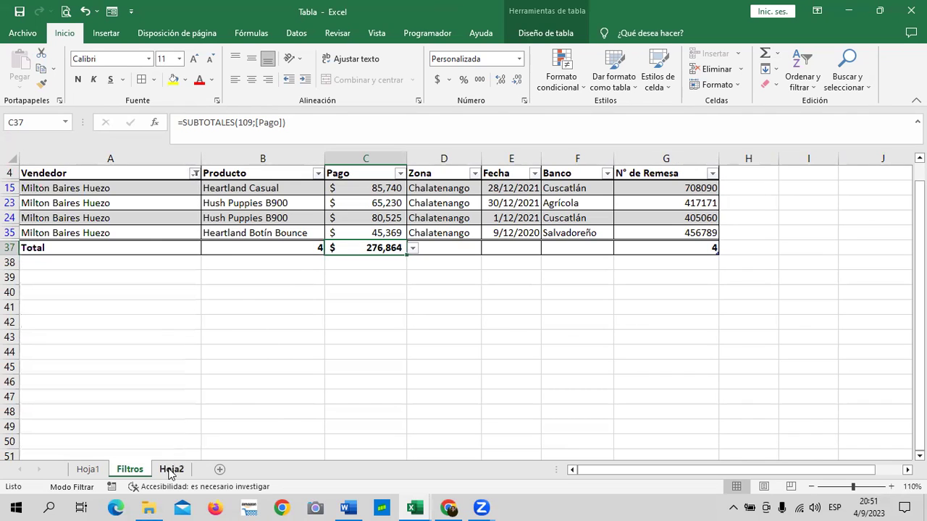
left_click(170, 470)
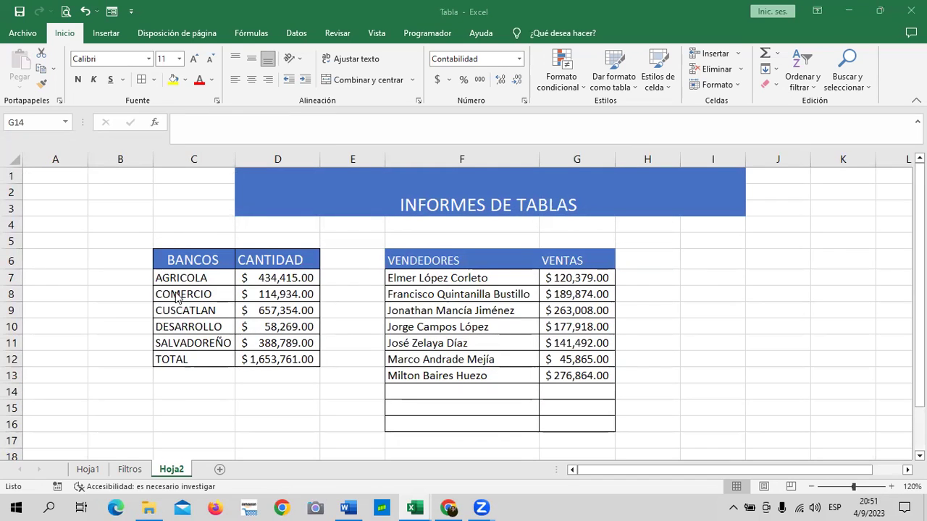
On Filtros, filter the Vendedor column to show only the next seller.
left_click(128, 469)
left_click(195, 173)
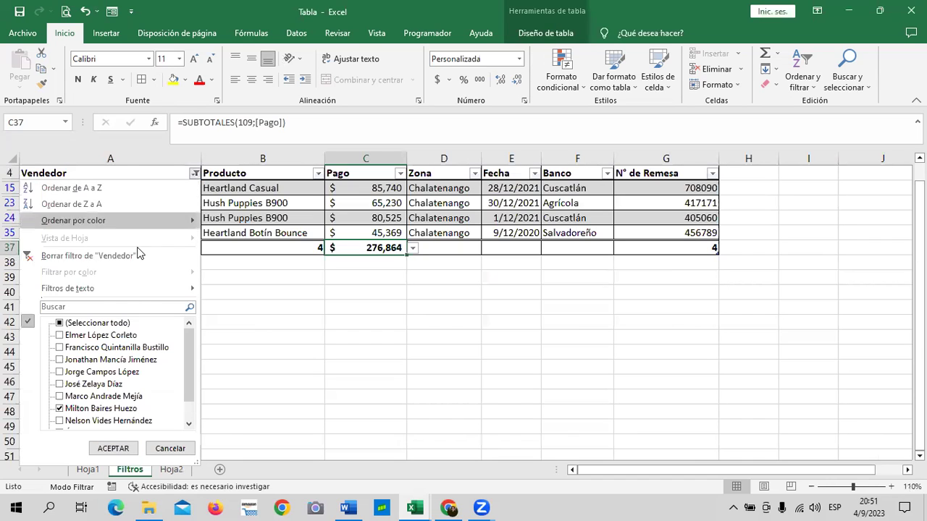
left_click(122, 326)
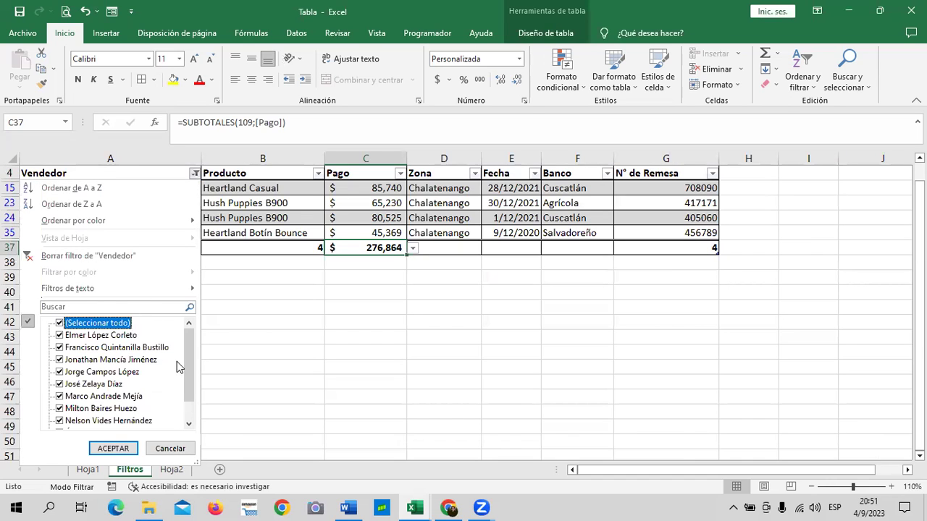
left_click(124, 324)
left_click_drag(192, 355, 192, 385)
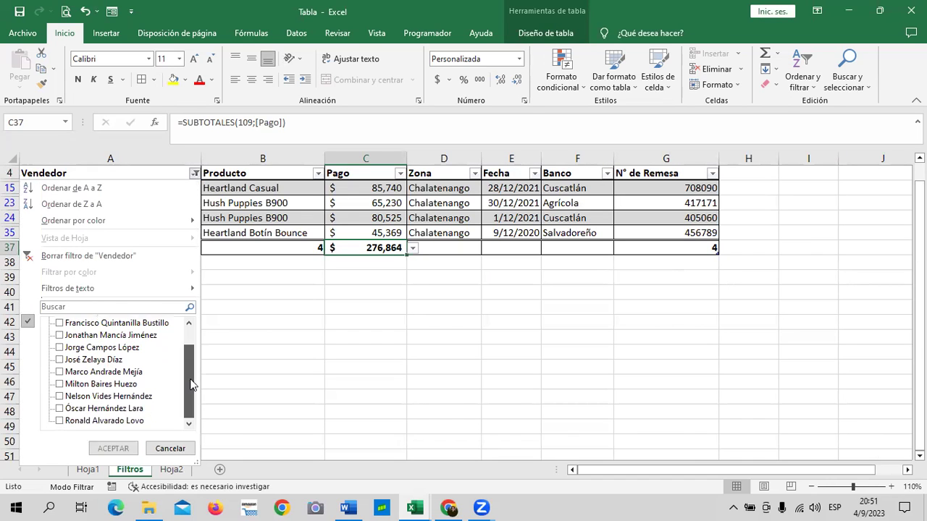
left_click(72, 399)
left_click(116, 449)
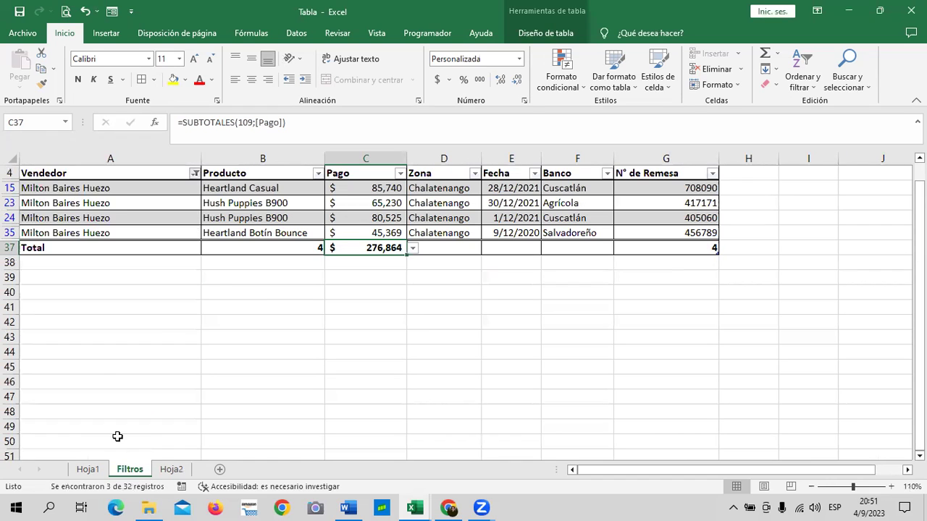
Copy that seller's $216,795.00 Pago total into Hoja2 cell G14.
right_click(384, 227)
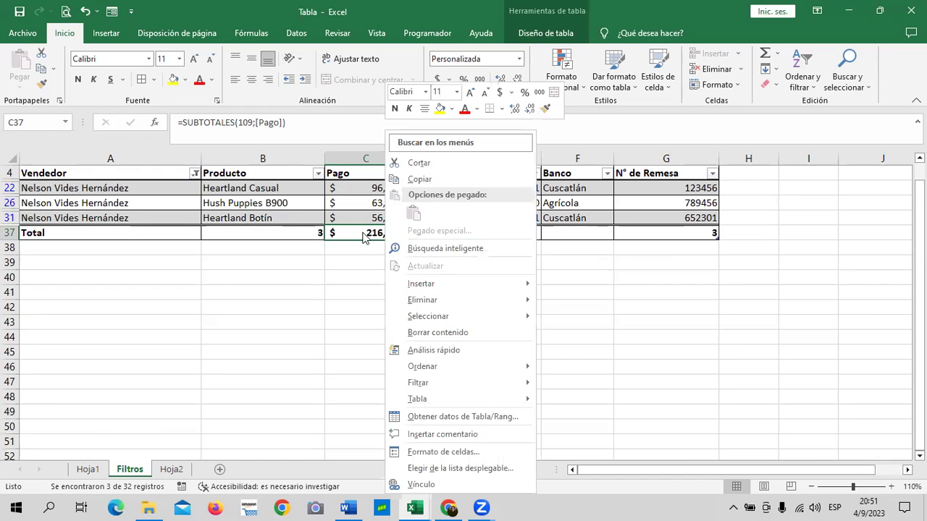
right_click(364, 233)
left_click(400, 178)
left_click(171, 470)
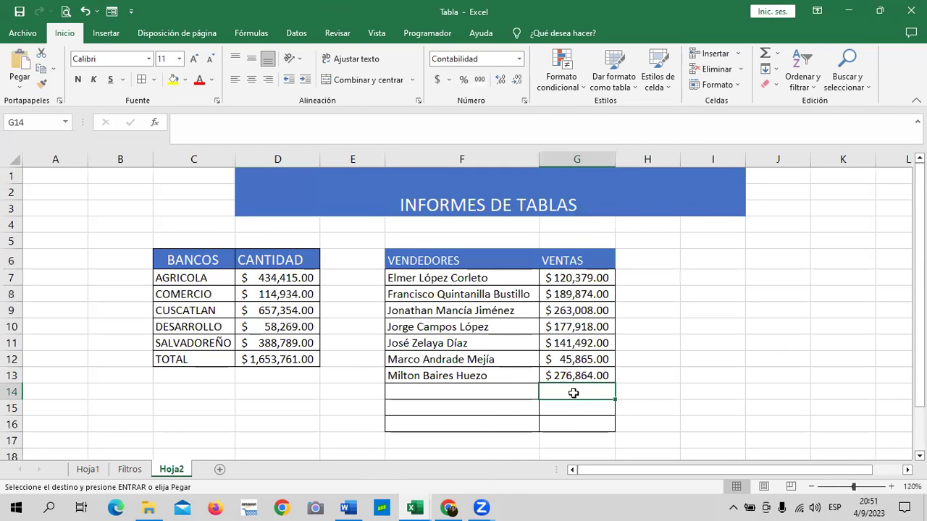
right_click(573, 393)
left_click(624, 146)
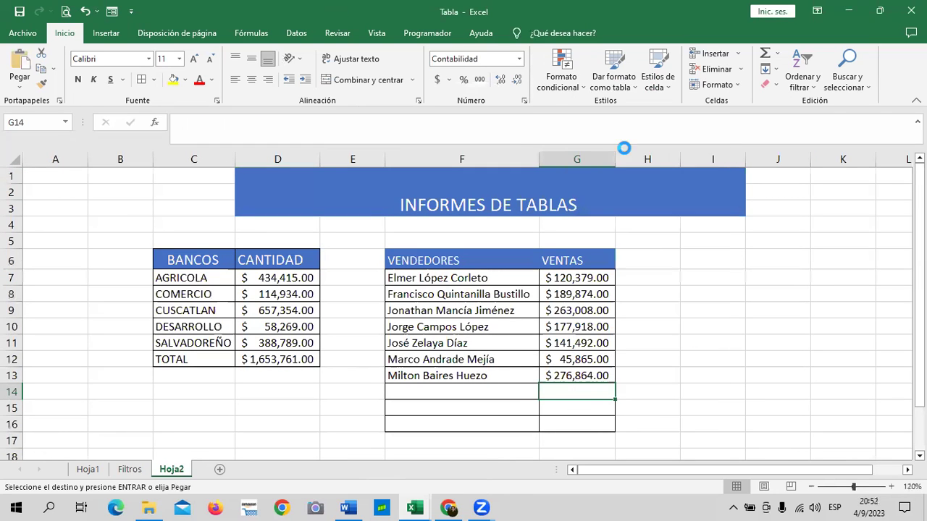
Link F14 to the seller's name with =Filtros!A22.
left_click(500, 392)
type("=")
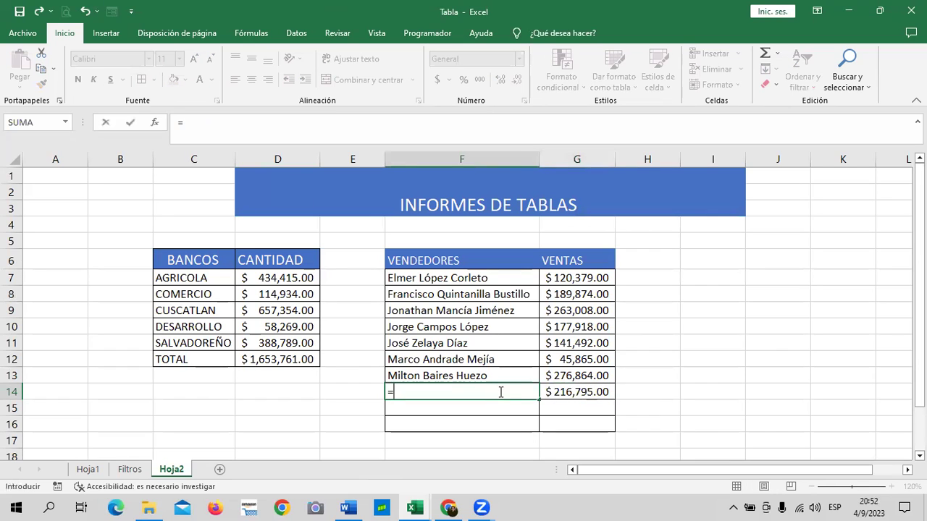
left_click(130, 470)
left_click(76, 186)
key("Return")
scroll(80, 187, "down", 1)
left_click(584, 356)
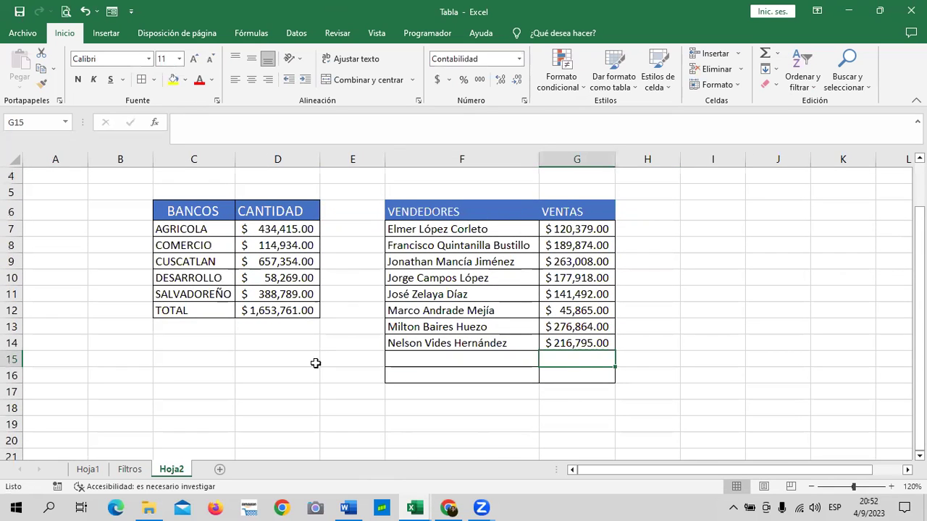
left_click(129, 469)
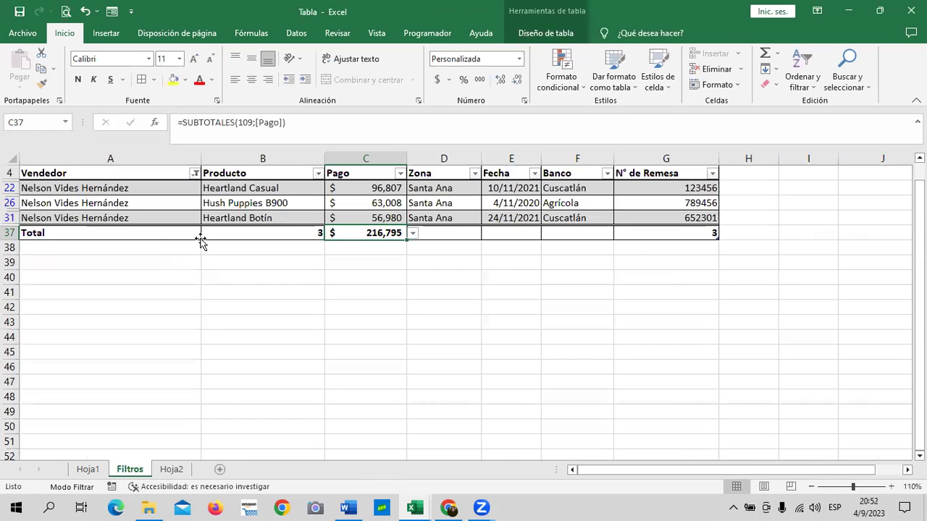
Filter the Filtros Vendedor column to the next single seller.
left_click(194, 173)
left_click(109, 323)
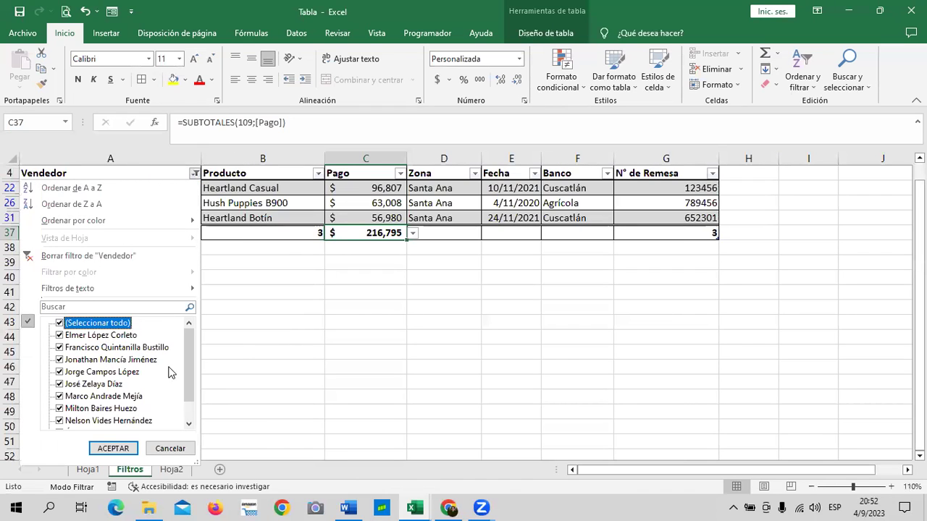
left_click(114, 326)
left_click_drag(190, 373, 193, 397)
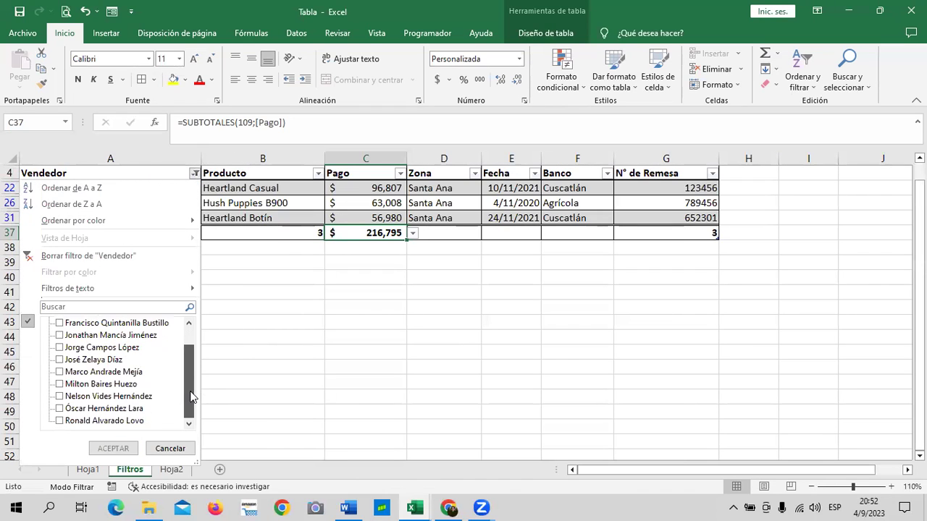
left_click(127, 410)
left_click(110, 449)
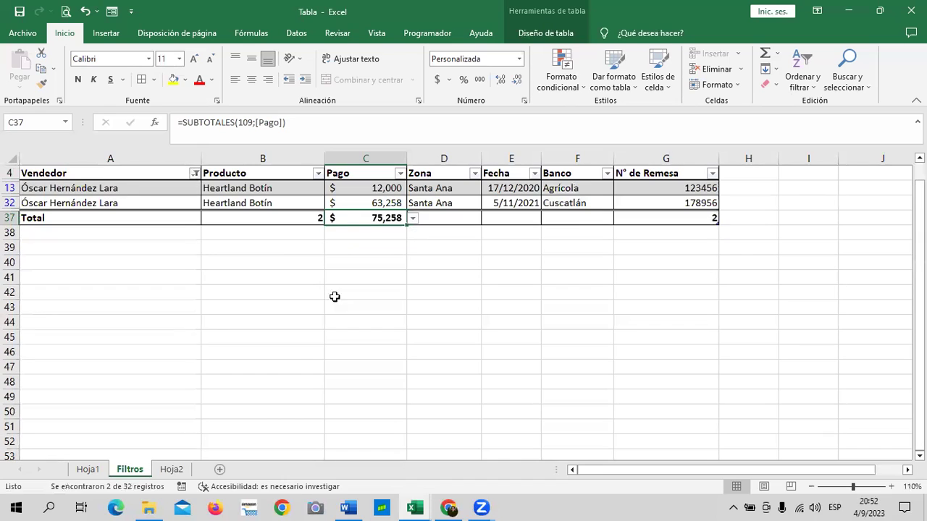
Copy that seller's $75,258.00 Pago total into Hoja2 cell G15.
right_click(368, 220)
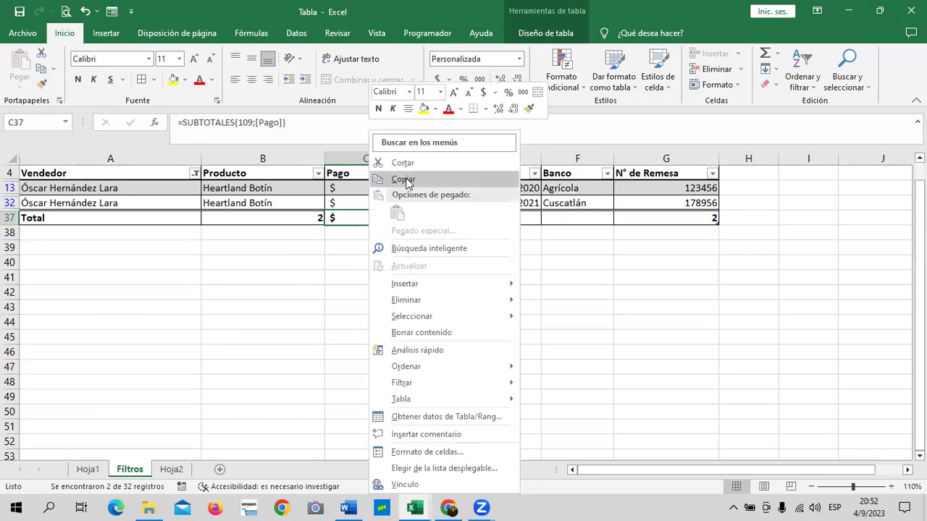
left_click(404, 180)
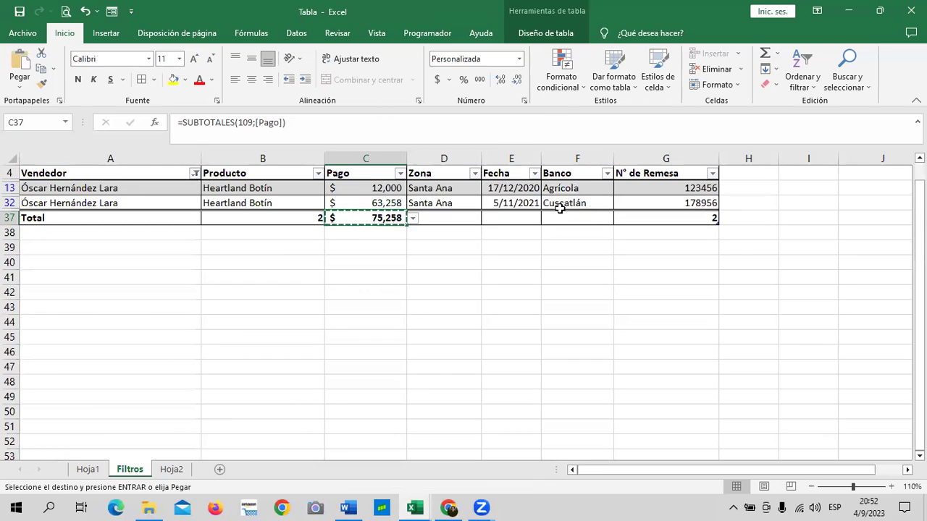
left_click(173, 471)
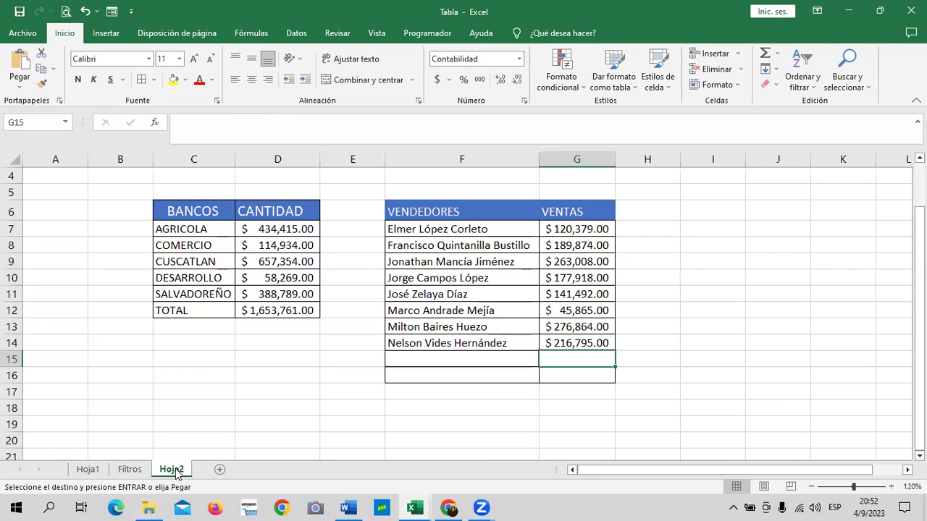
right_click(558, 354)
left_click(610, 105)
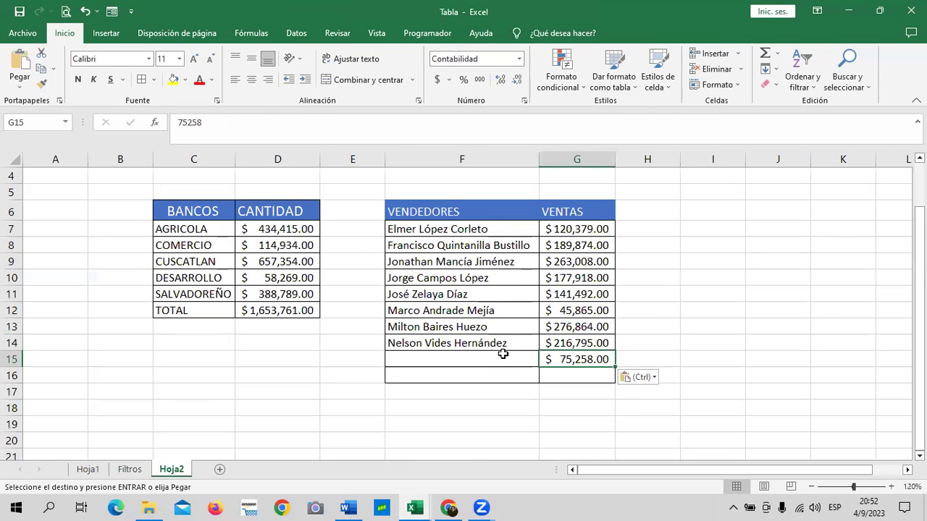
Link F15 to the seller's name with =Filtros!A32.
left_click(481, 357)
type("=")
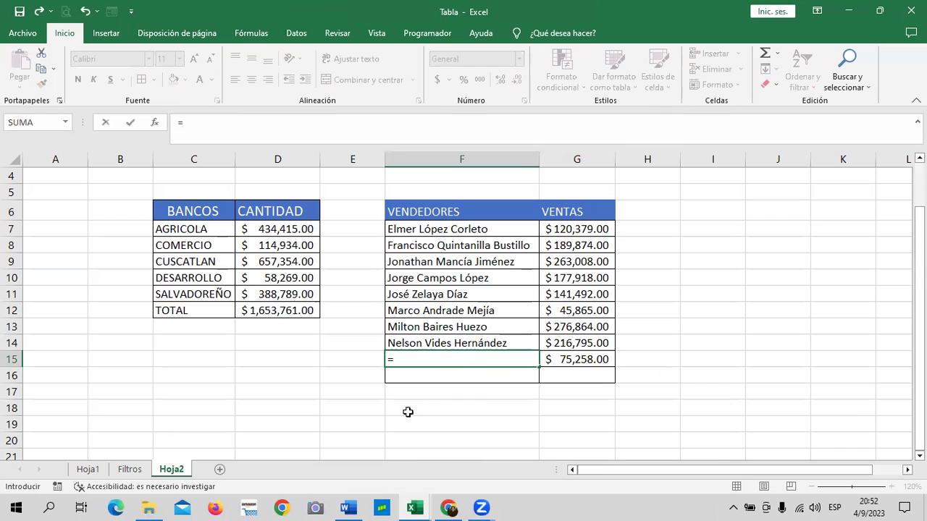
left_click(129, 470)
left_click(108, 202)
key("Return")
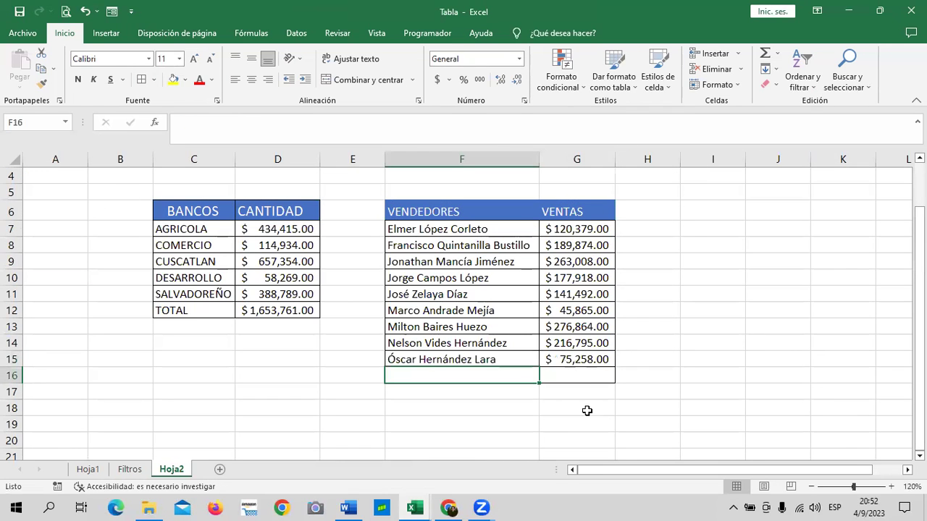
left_click(573, 377)
Filter the Filtros Vendedor column to only the last listed seller.
left_click(129, 470)
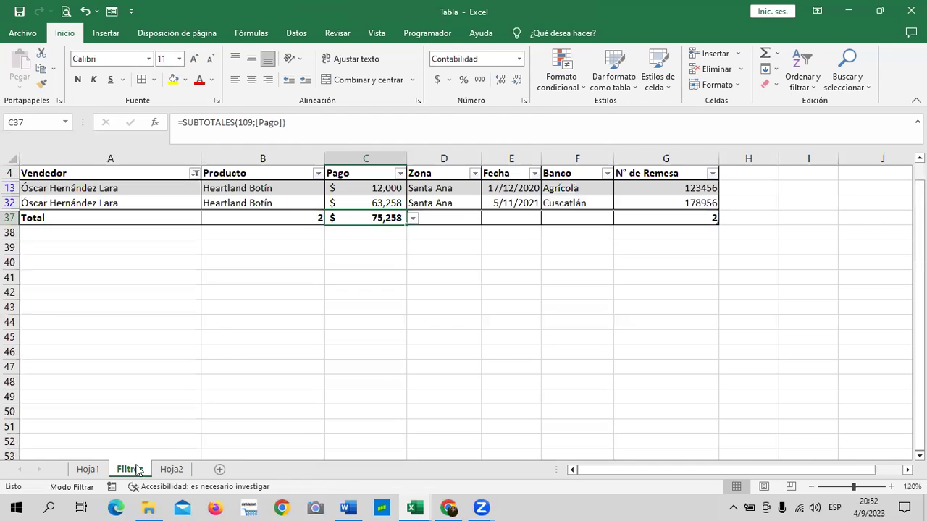
left_click(195, 174)
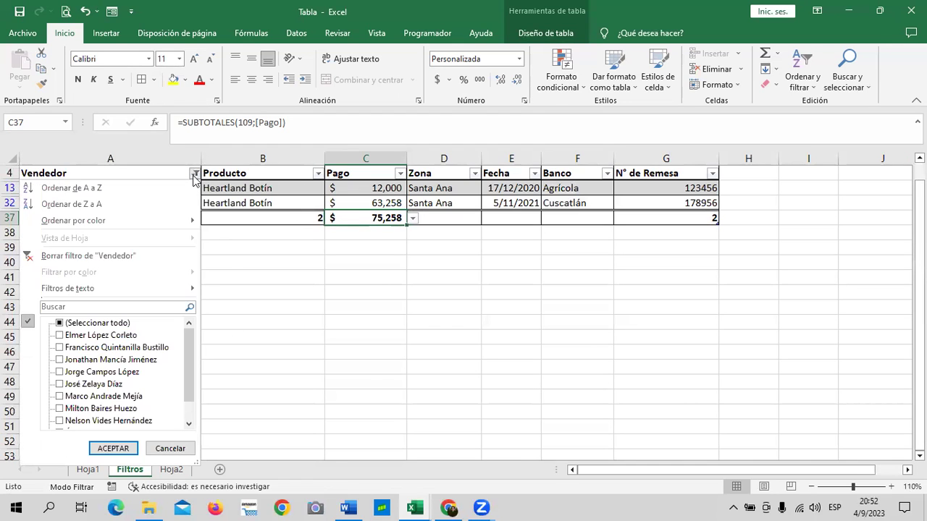
mouse_move(148, 293)
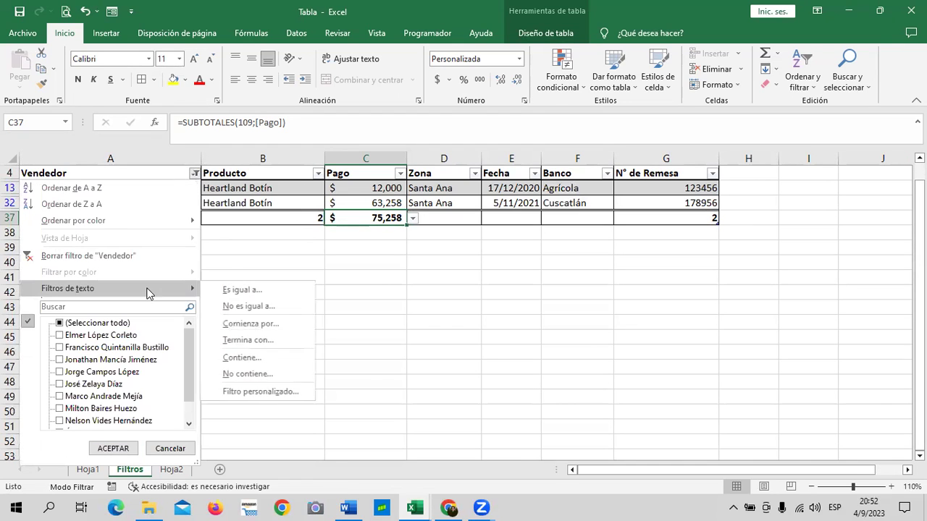
left_click(67, 325)
left_click(61, 326)
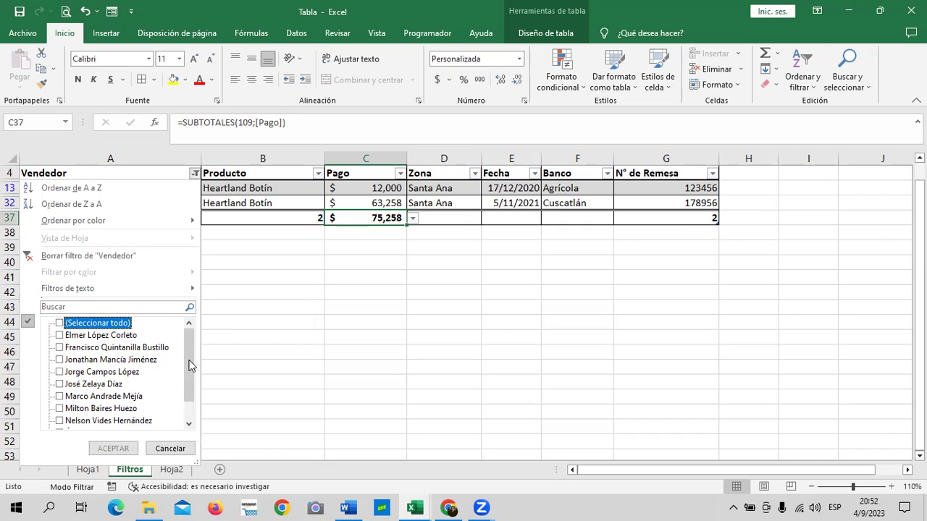
scroll(190, 366, "down", 1)
left_click(105, 421)
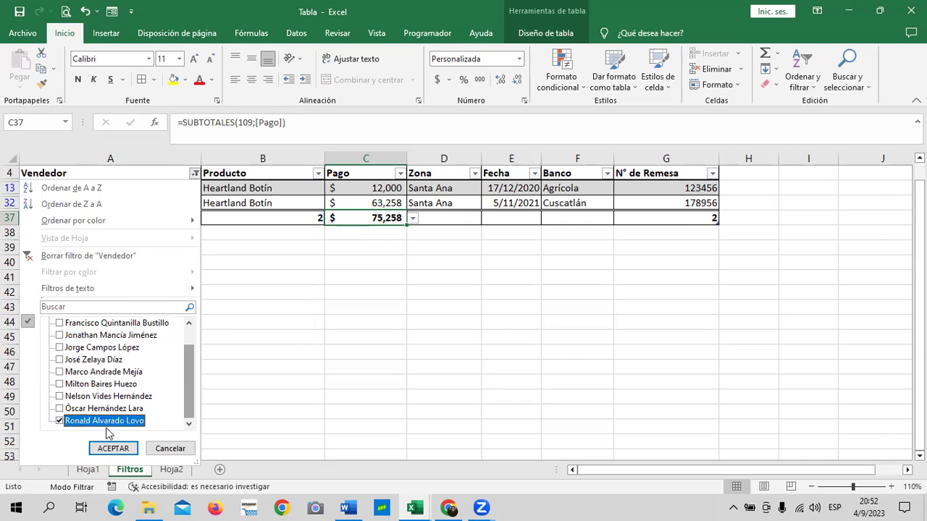
left_click(114, 448)
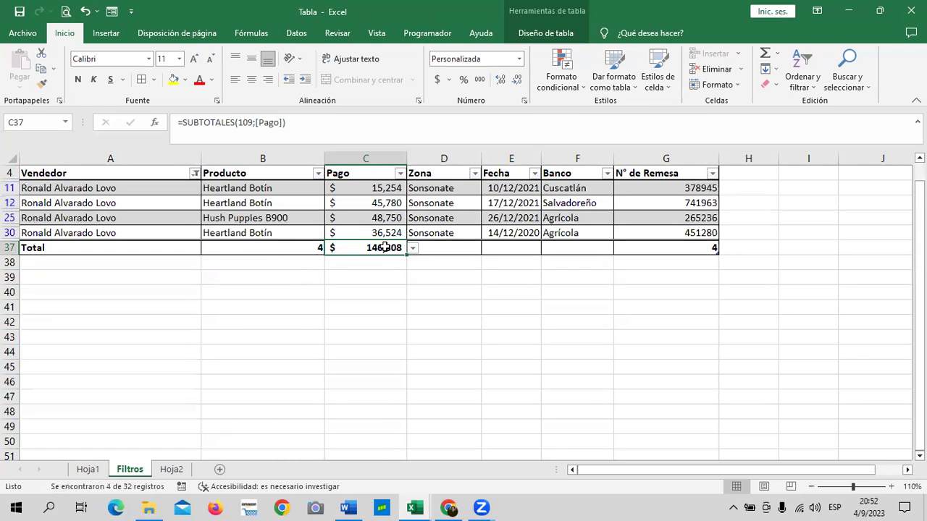
Copy that seller's $146,308.00 Pago total into Hoja2 cell G16.
right_click(381, 248)
left_click(432, 178)
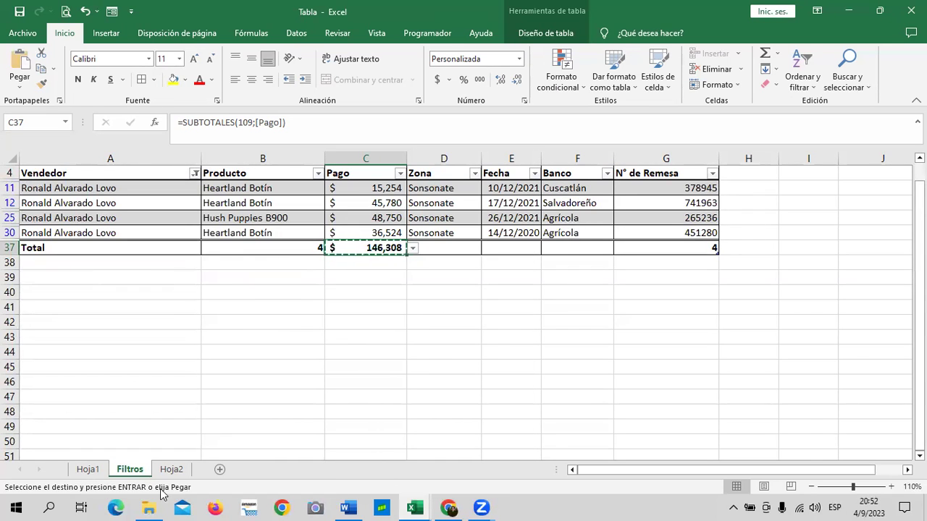
left_click(174, 467)
right_click(548, 372)
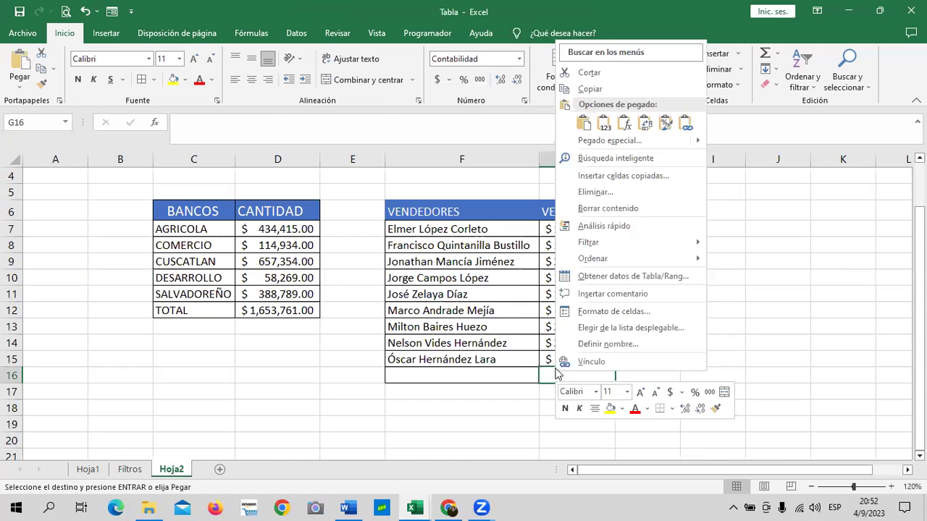
left_click(603, 123)
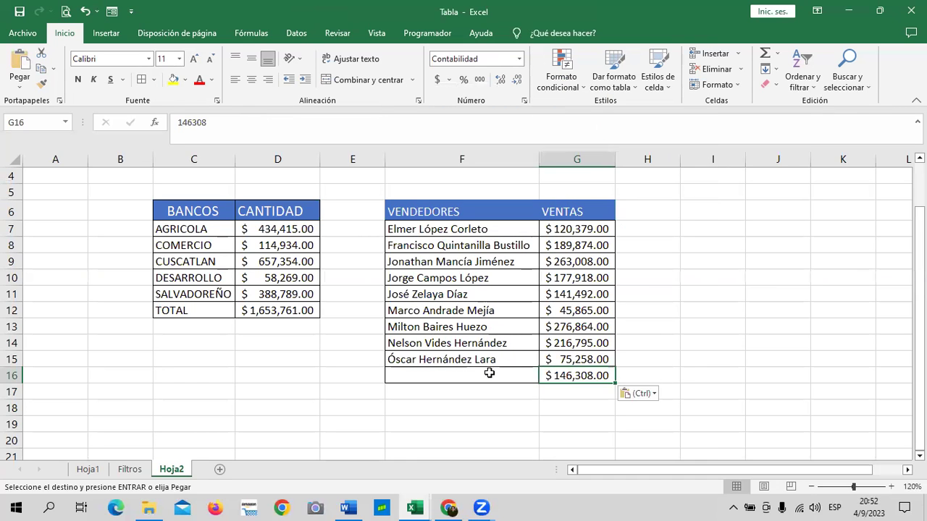
Link F16 to the seller's name with =Filtros!A11.
left_click(490, 373)
type("=")
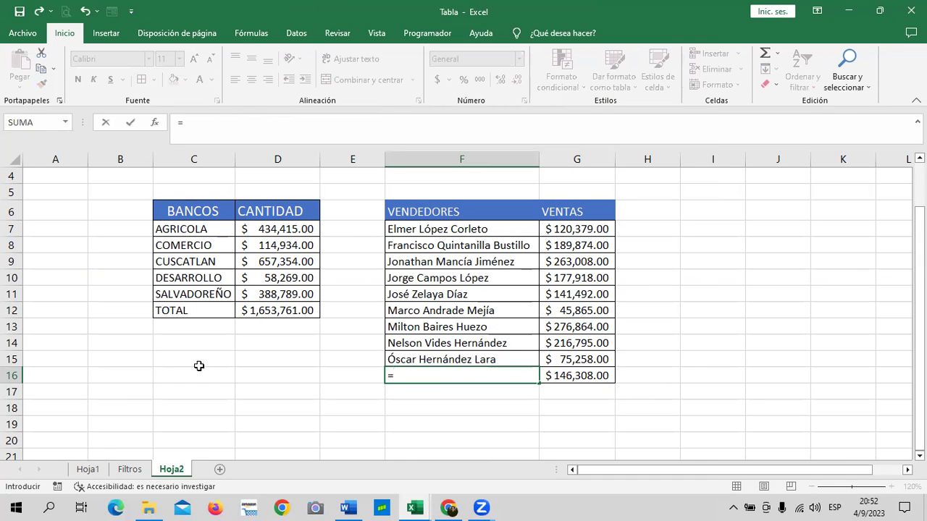
left_click(130, 470)
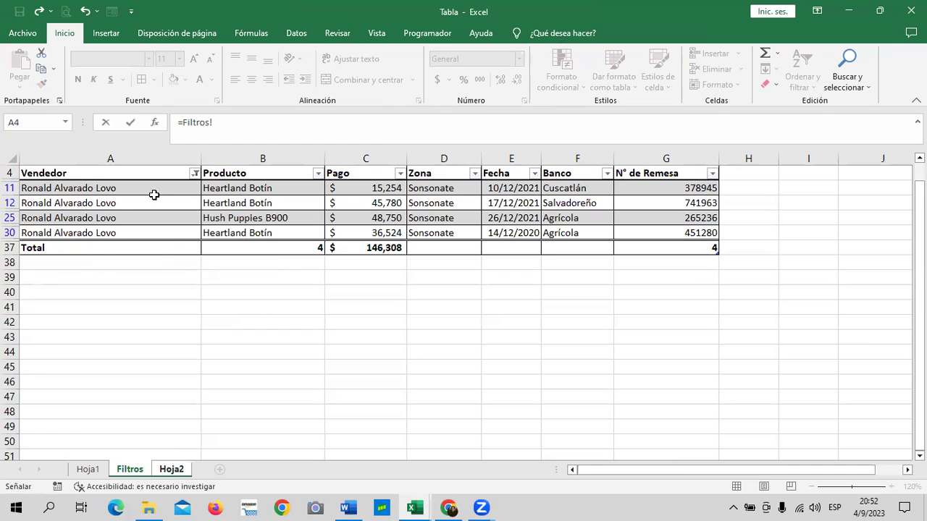
left_click(128, 188)
key("Return")
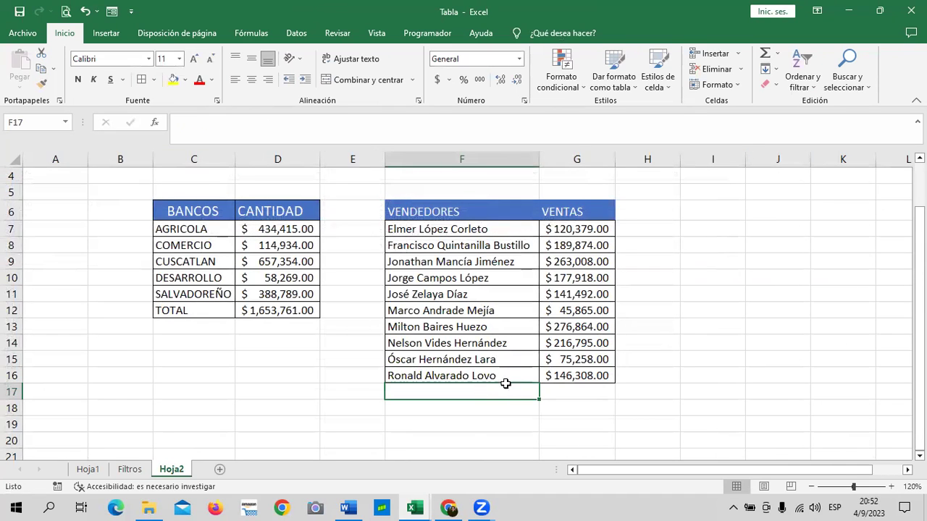
left_click_drag(506, 384, 574, 384)
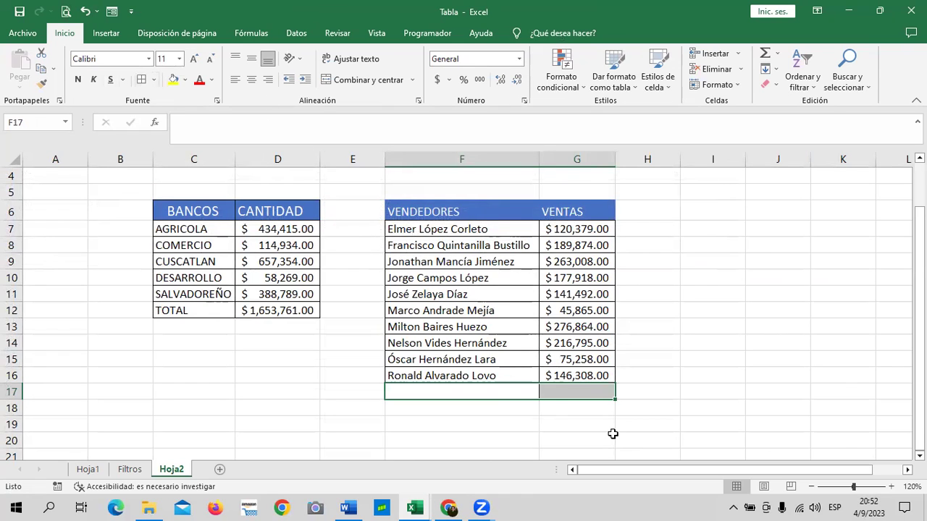
Label F17 'TOTALES' and AutoSum G7:G16 into G17, giving $1,653,761.00.
left_click(514, 386)
type("TOTALES")
key("Return")
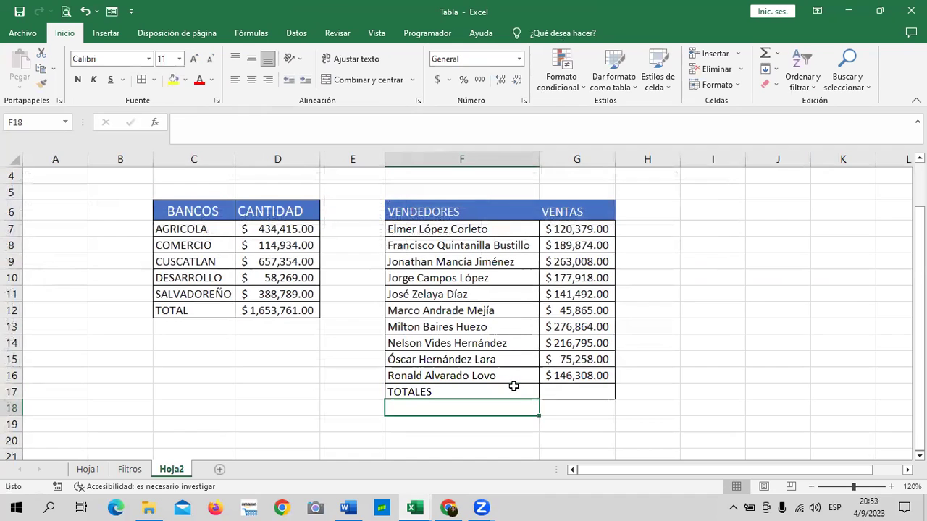
left_click(583, 392)
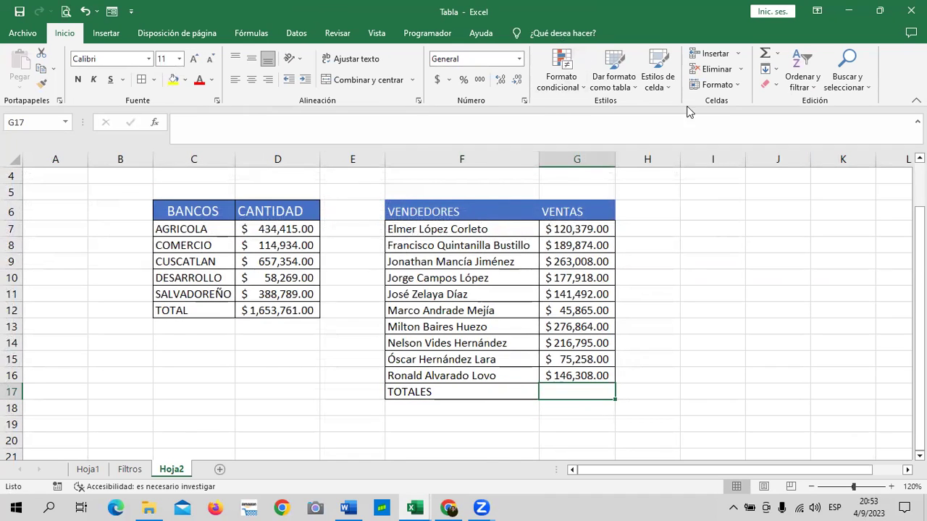
left_click(765, 55)
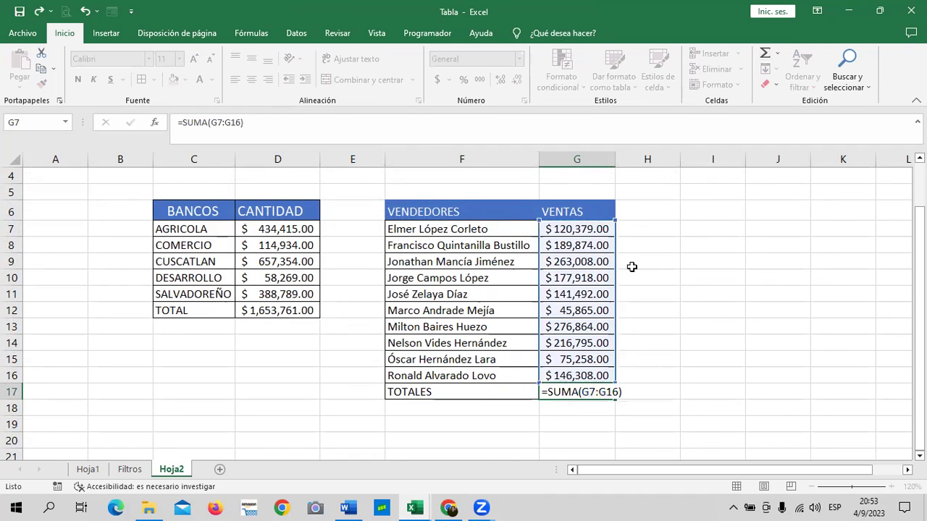
key("Return")
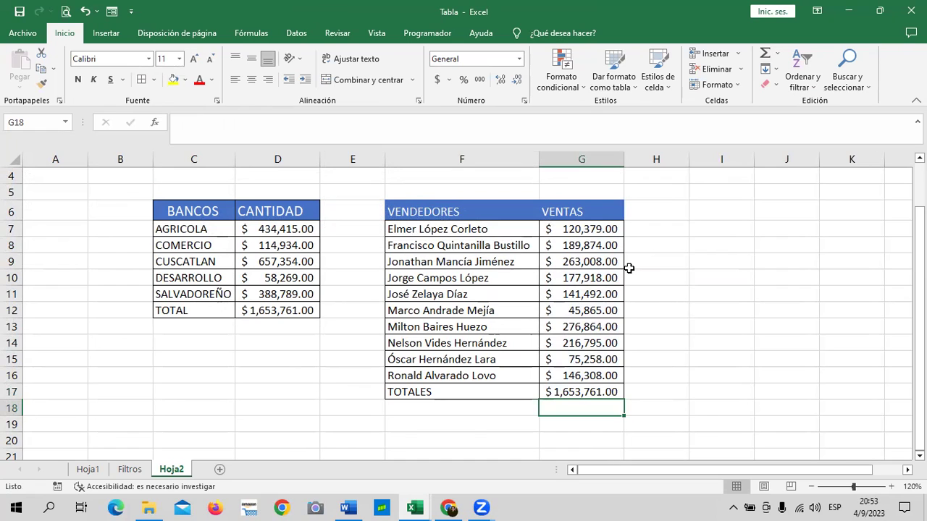
Make the G17 sales total and the D12 bank total bold.
left_click(300, 313)
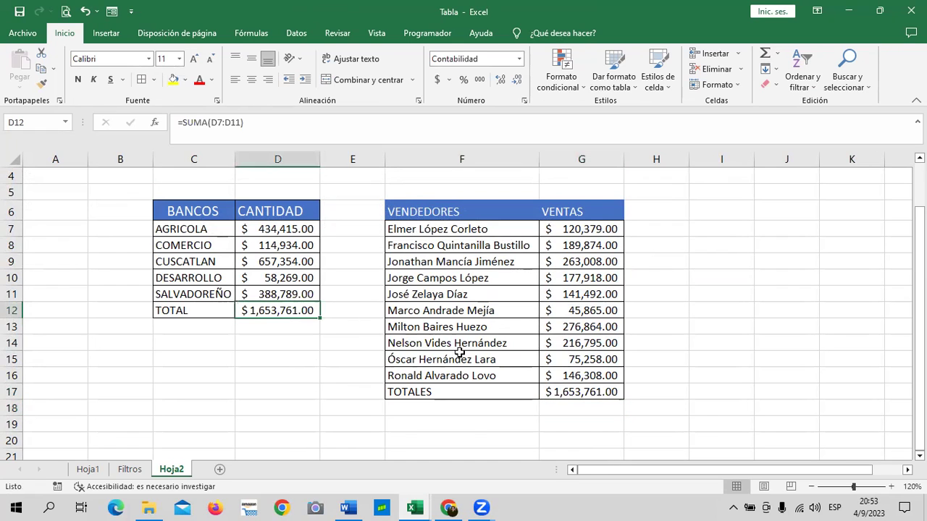
left_click(561, 393)
left_click(77, 79)
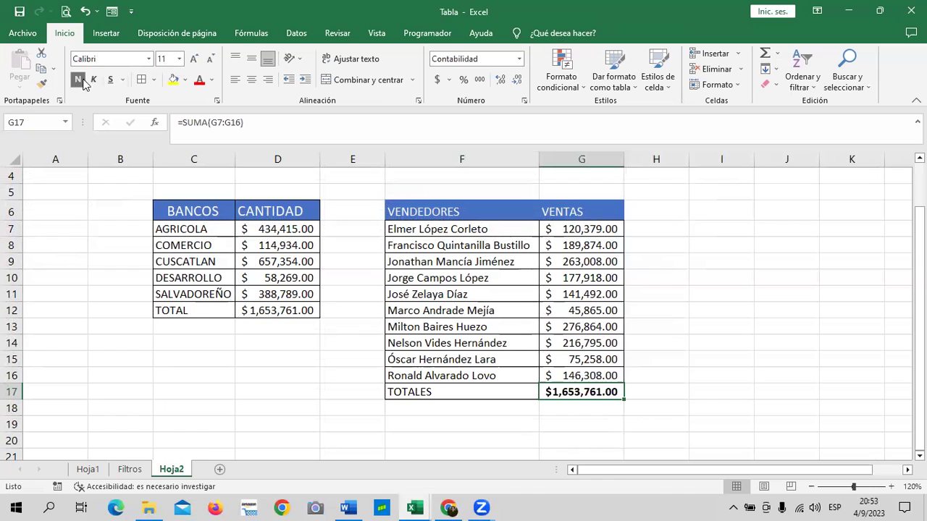
left_click(302, 310)
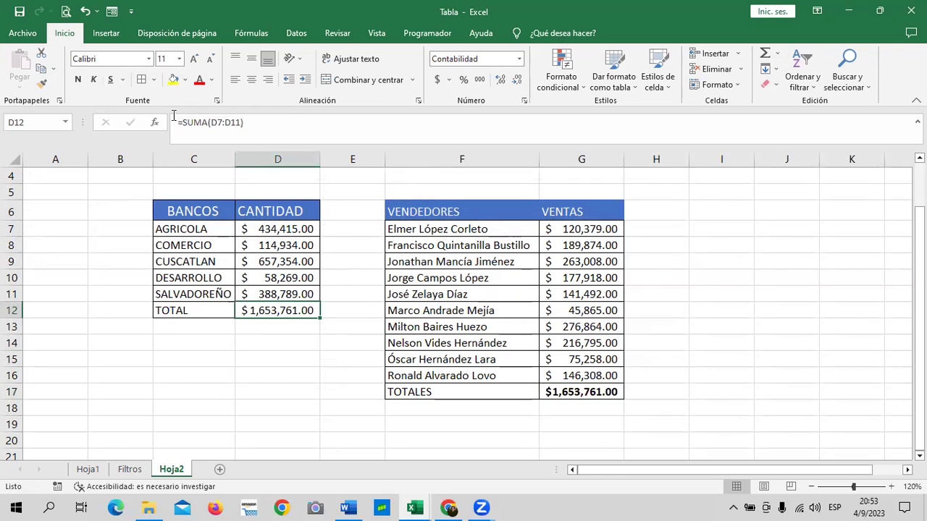
left_click(77, 79)
left_click(792, 351)
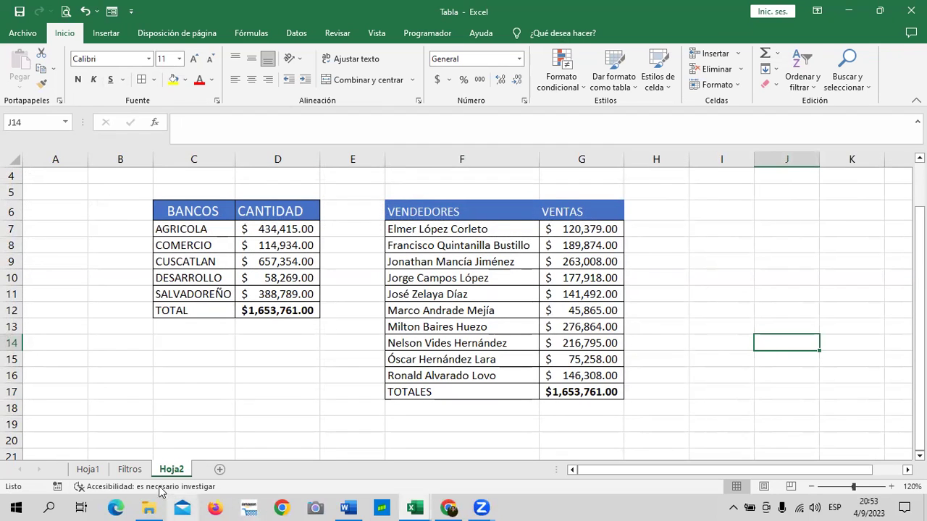
left_click(132, 470)
scroll(234, 372, "up", 1)
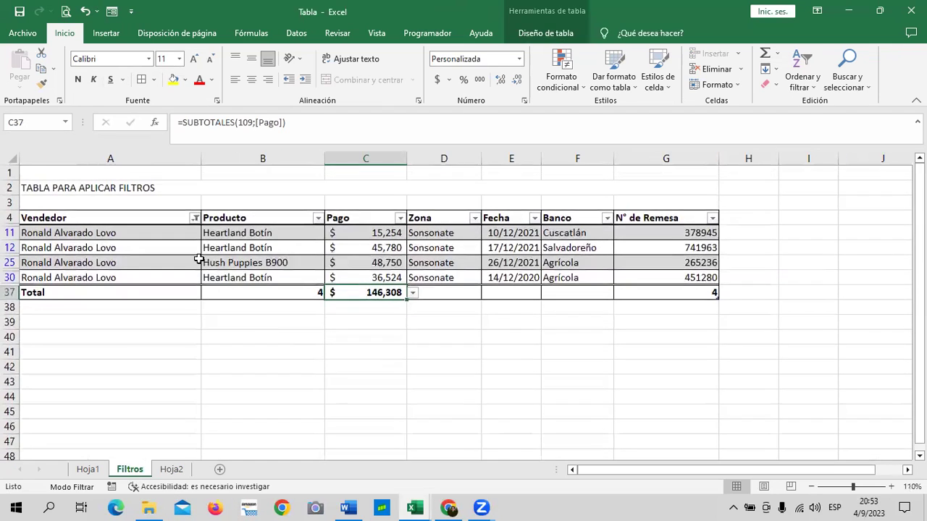
left_click(195, 218)
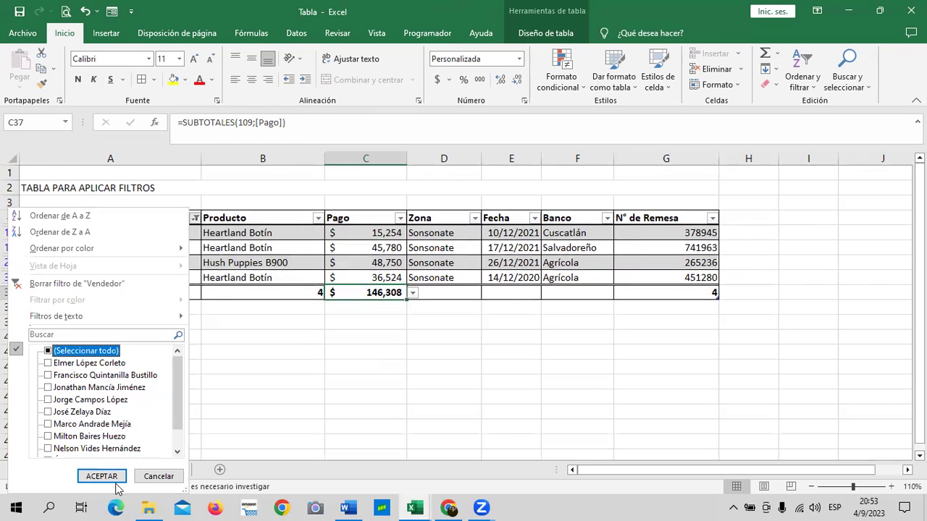
left_click(58, 352)
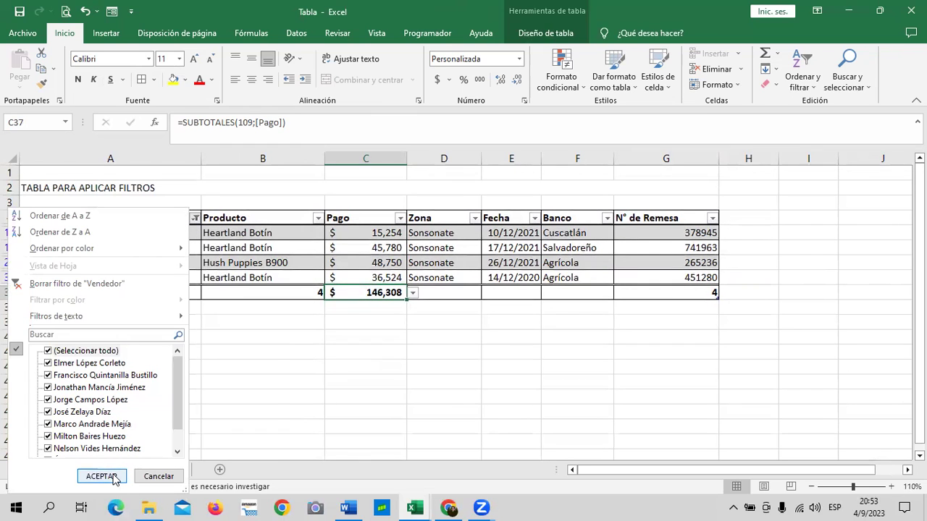
left_click(102, 476)
scroll(604, 253, "down", 2)
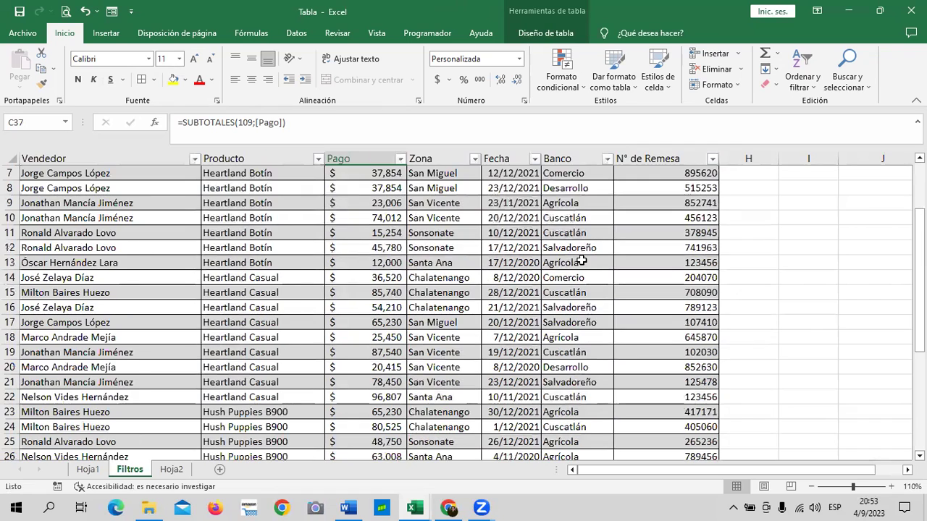
scroll(580, 304, "down", 1)
scroll(551, 352, "down", 2)
scroll(561, 349, "down", 4)
scroll(470, 333, "down", 4)
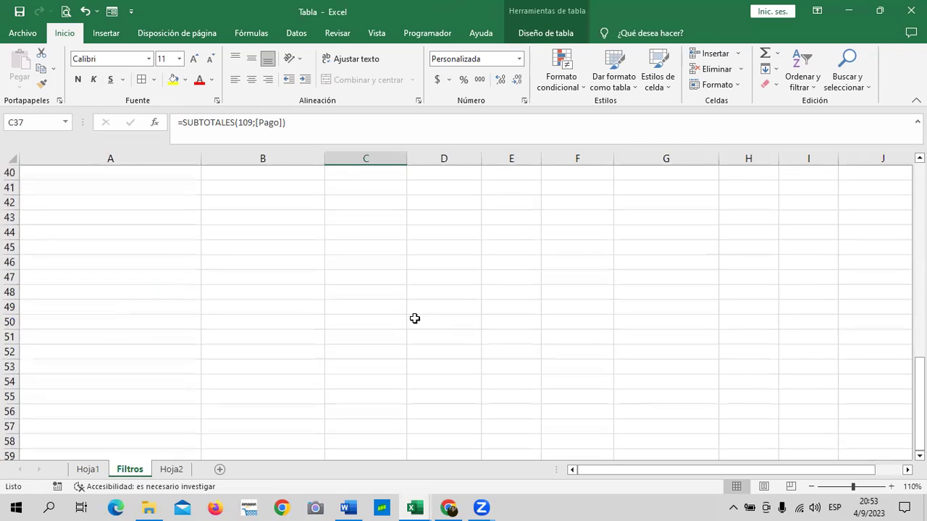
scroll(391, 290, "up", 2)
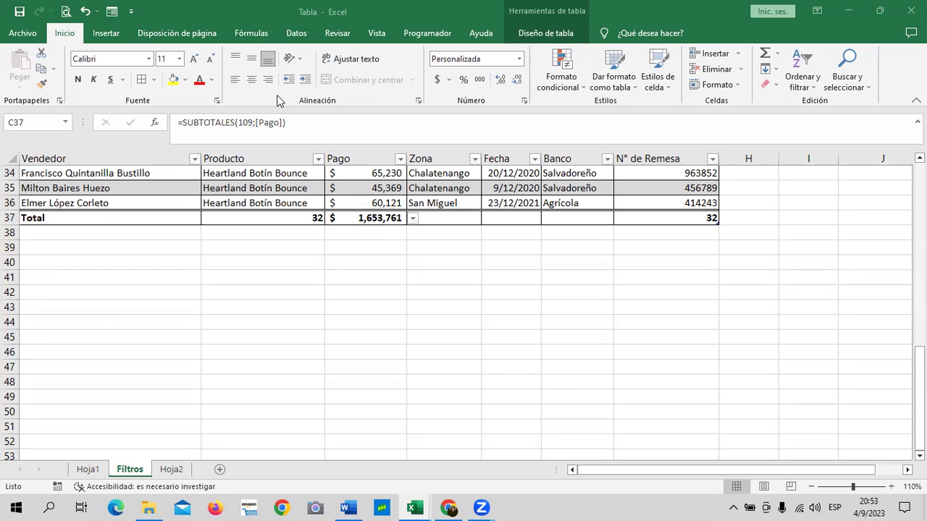
scroll(319, 289, "up", 3)
scroll(263, 363, "up", 3)
scroll(263, 362, "up", 5)
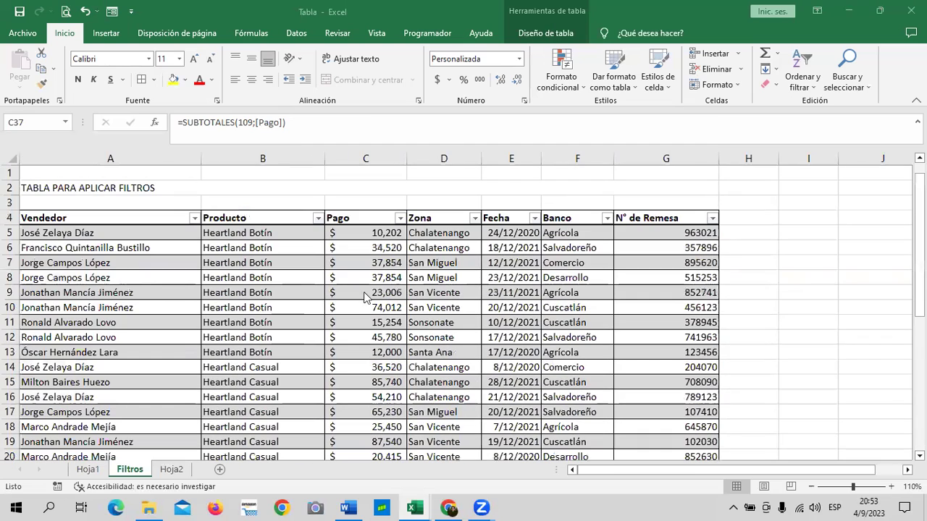
left_click(194, 218)
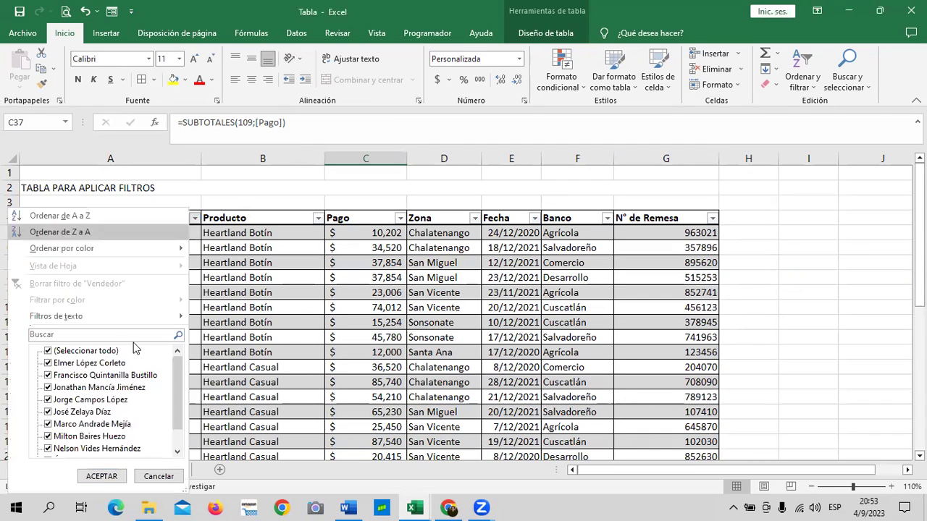
left_click(159, 476)
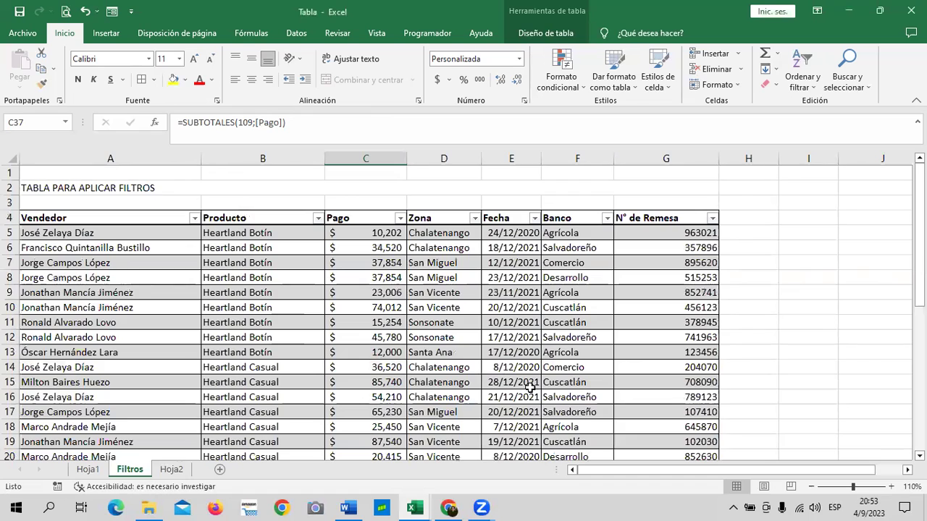
scroll(502, 355, "down", 2)
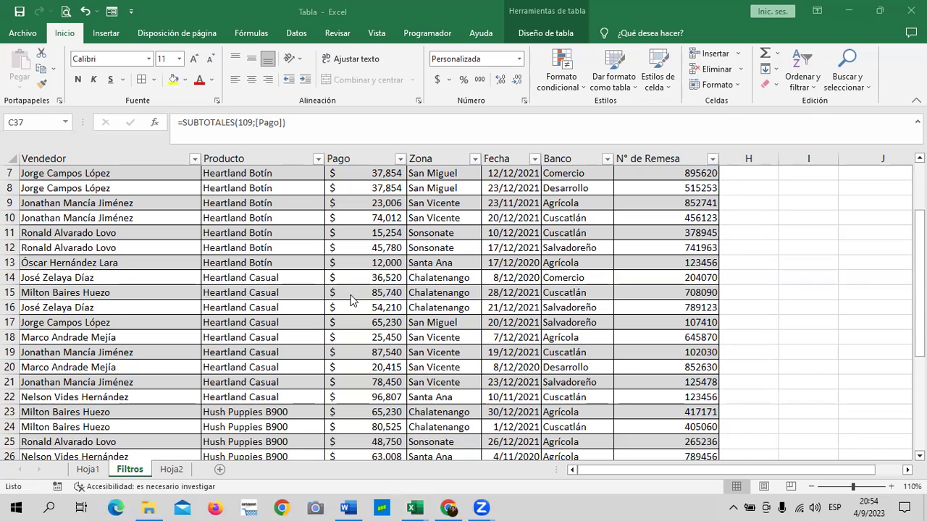
scroll(366, 324, "up", 2)
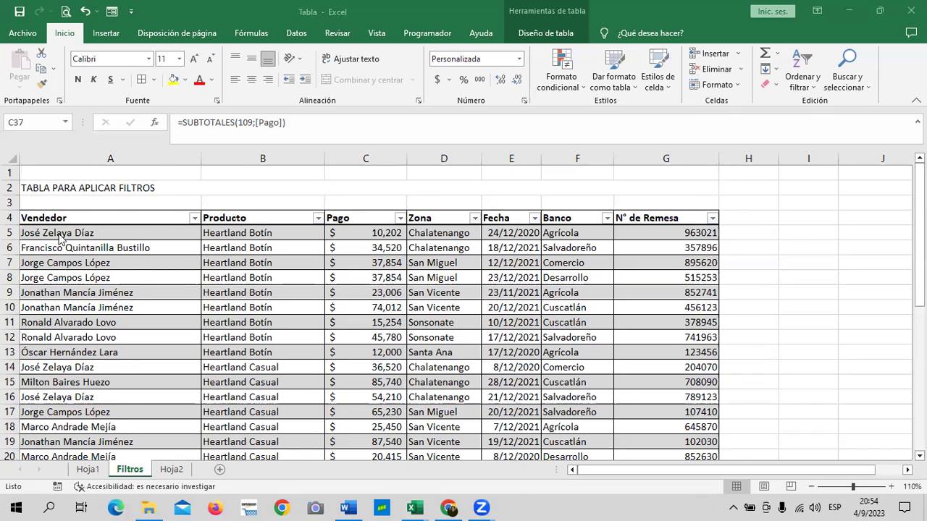
scroll(228, 330, "down", 1)
scroll(228, 330, "down", 9)
scroll(228, 333, "down", 9)
scroll(229, 336, "down", 4)
scroll(226, 339, "up", 8)
scroll(226, 338, "up", 10)
scroll(227, 339, "up", 5)
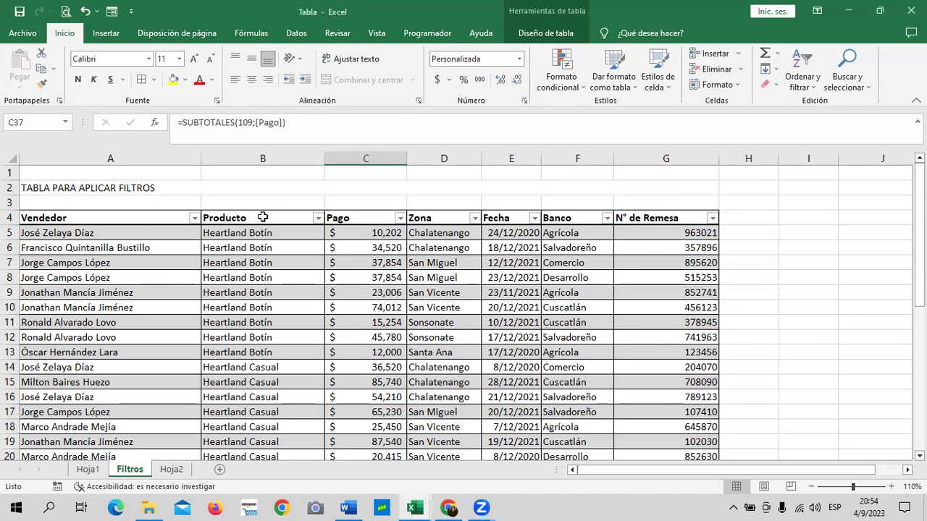
left_click(350, 221)
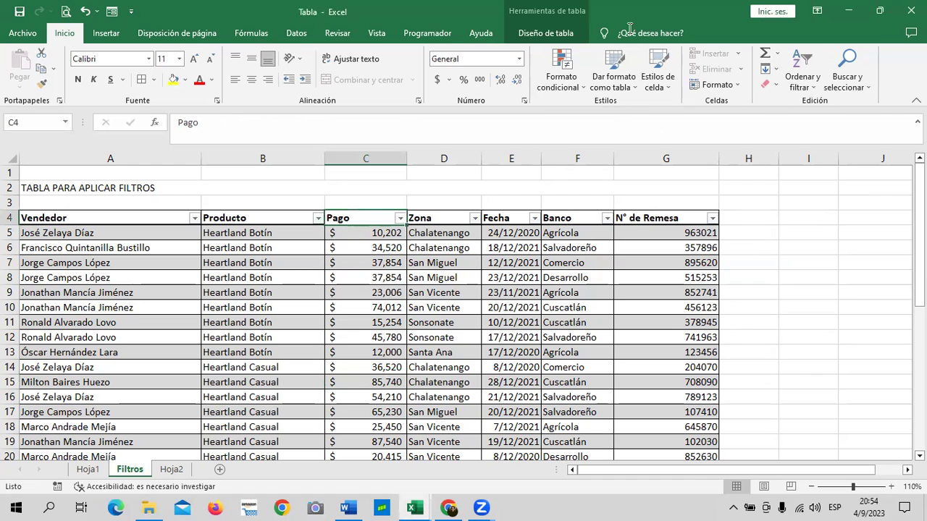
Uncheck Botón de filtro on Diseño de tabla and select header row 4.
left_click(572, 34)
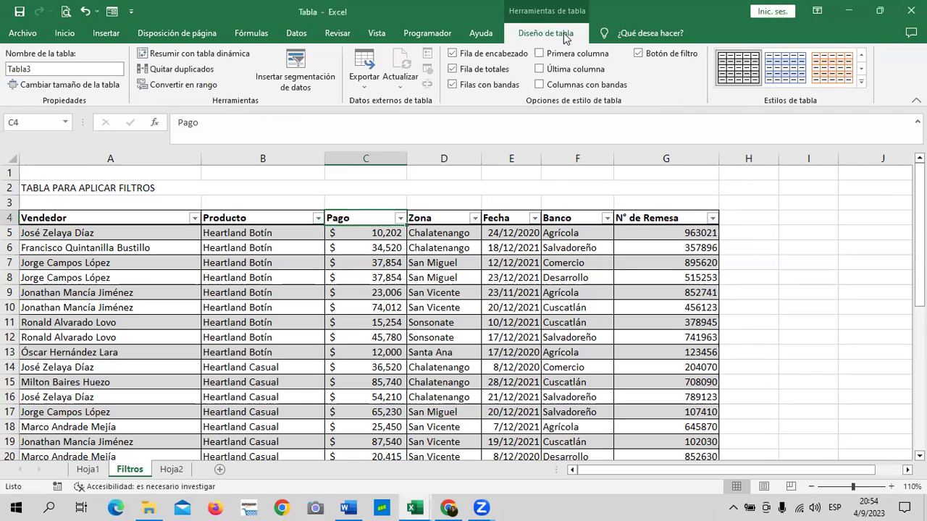
left_click(636, 56)
left_click(551, 321)
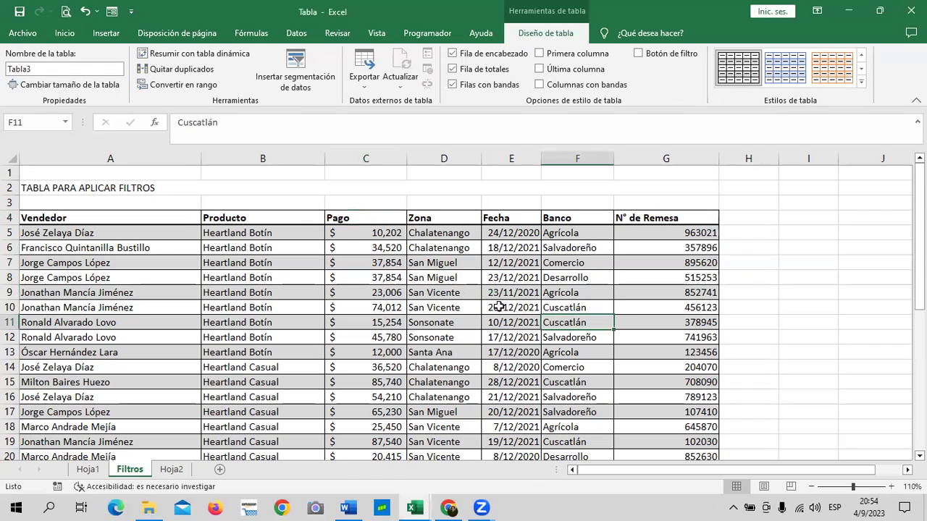
left_click(9, 218)
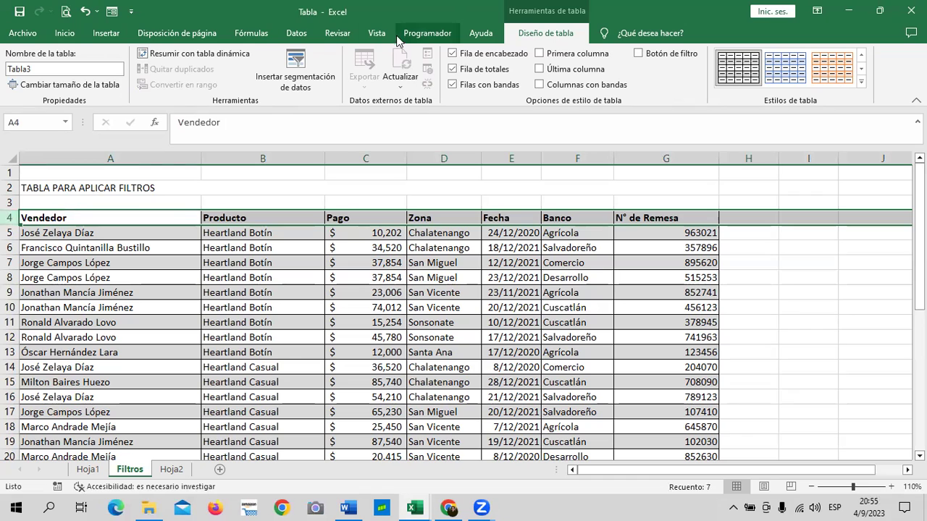
left_click(377, 33)
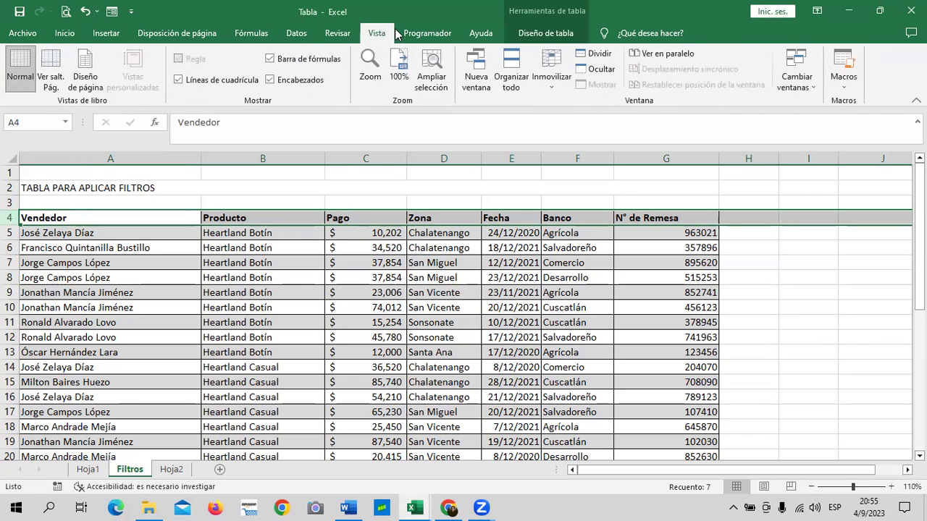
Freeze the top row, test by scrolling, and clear the A2 title TABLA PARA APLICAR FILTROS.
left_click(553, 84)
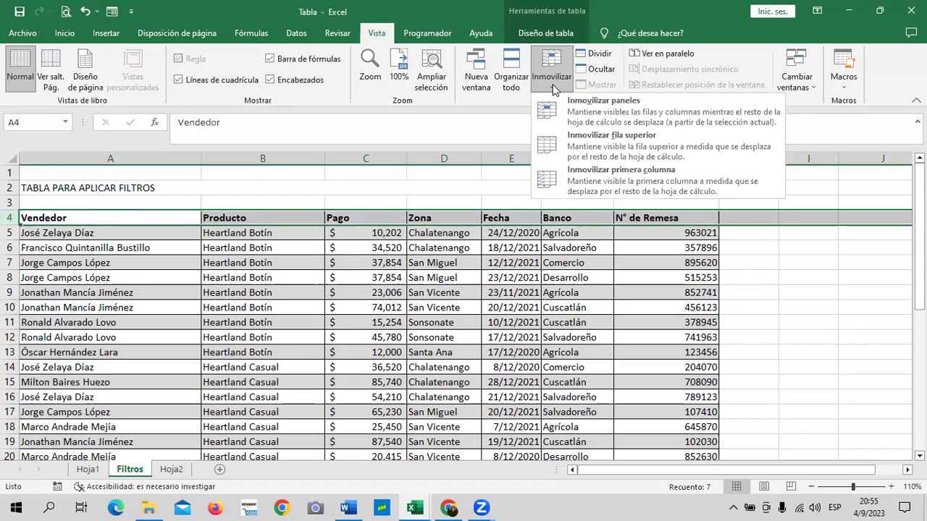
left_click(601, 144)
left_click(247, 322)
scroll(231, 308, "down", 4)
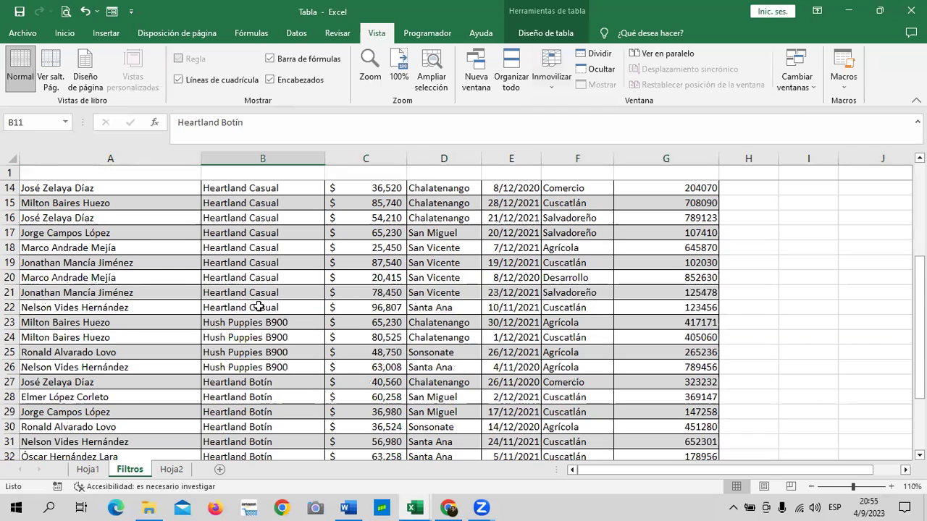
scroll(167, 232, "up", 4)
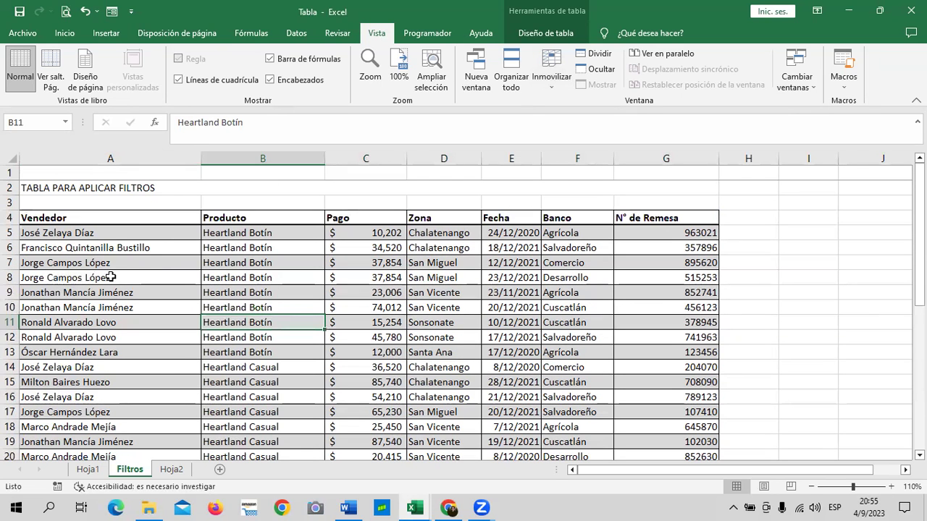
left_click(164, 189)
key("Delete")
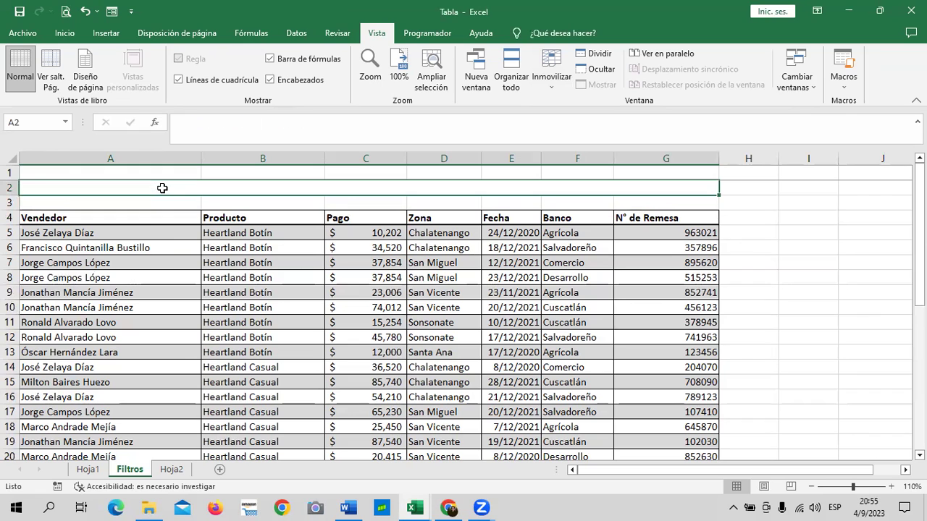
With header row 4 selected, freeze the top row again and scroll to check it.
left_click(9, 218)
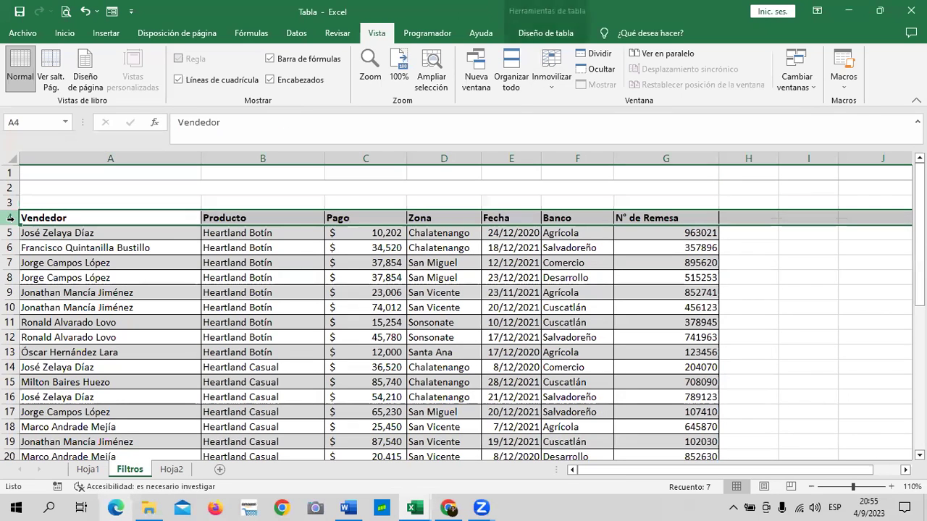
left_click(548, 85)
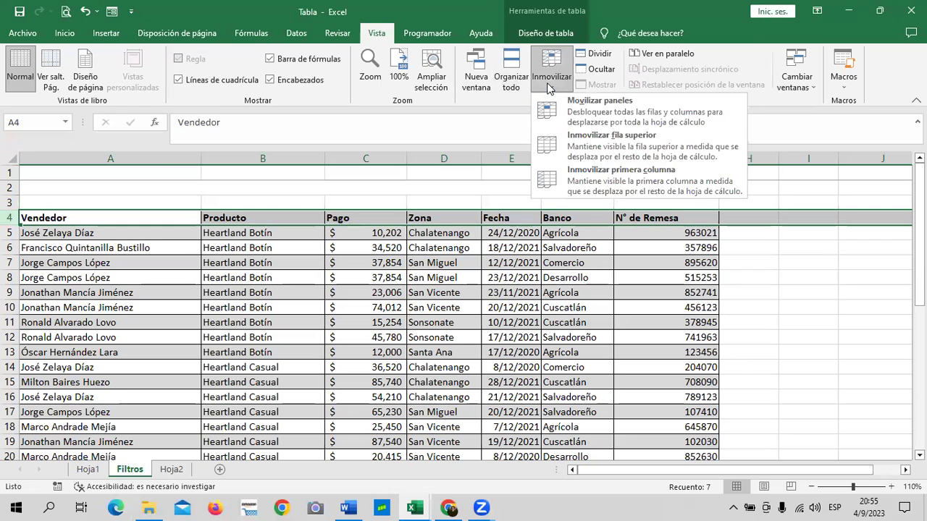
left_click(579, 154)
scroll(351, 293, "down", 1)
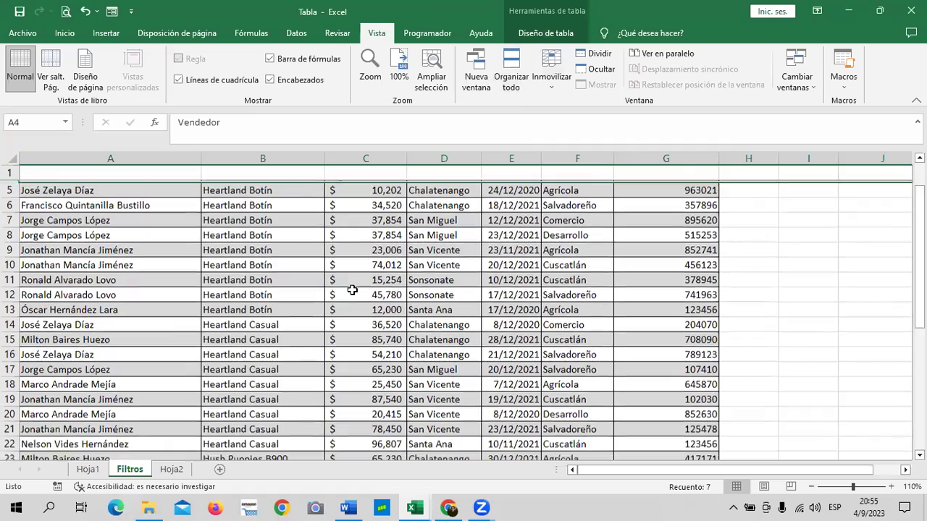
scroll(352, 293, "down", 5)
scroll(352, 293, "down", 8)
scroll(352, 293, "up", 12)
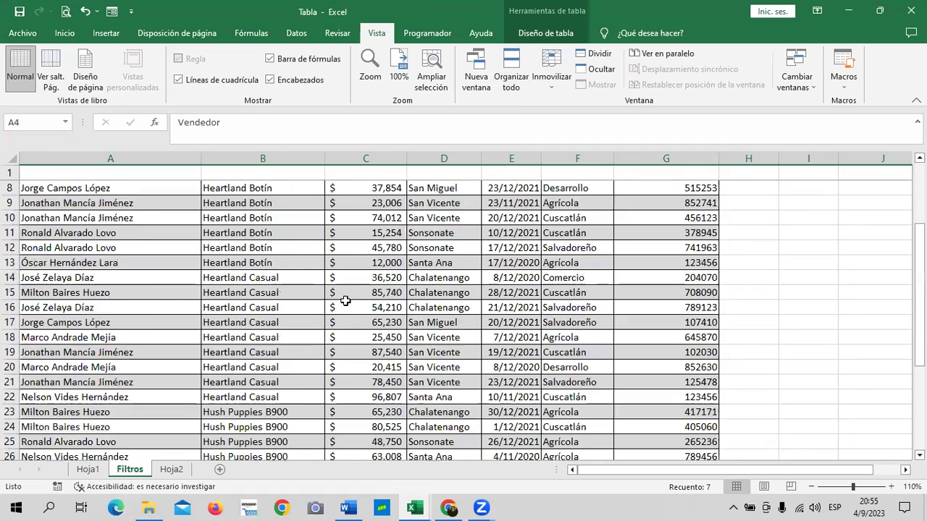
scroll(341, 295, "up", 3)
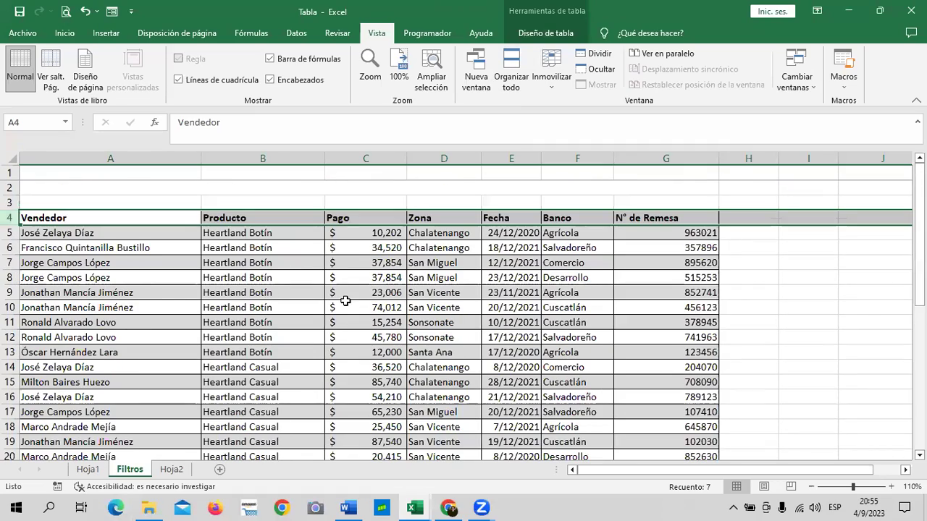
With row 5 selected, apply Inmovilizar fila superior and scroll to test the freeze.
left_click(10, 232)
left_click(551, 79)
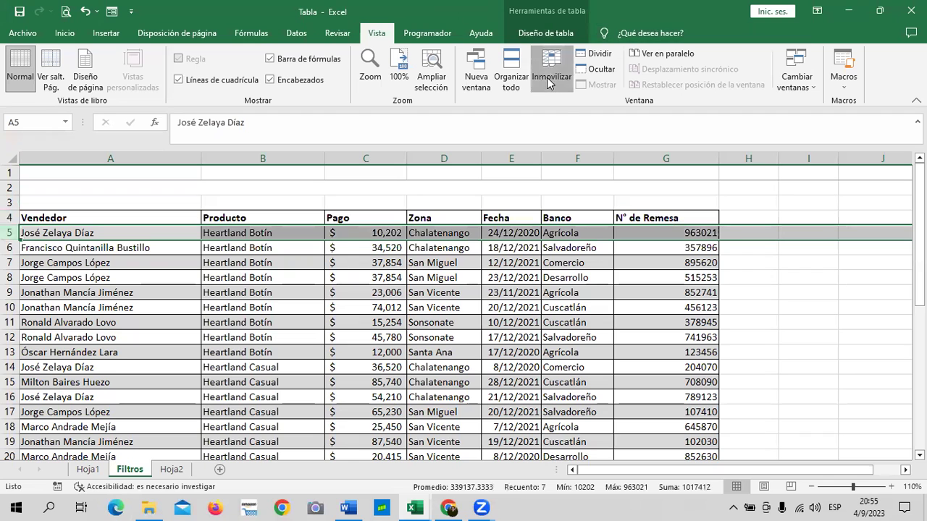
left_click(588, 144)
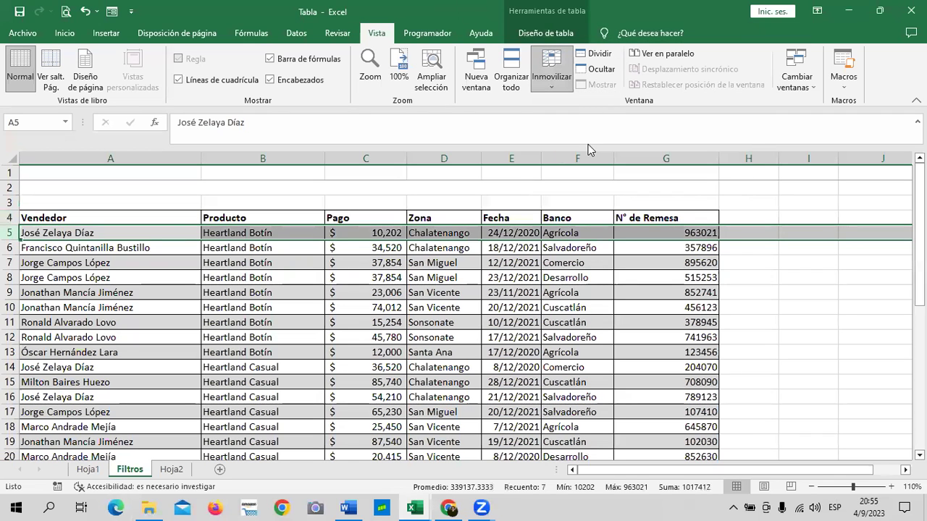
scroll(377, 246, "down", 1)
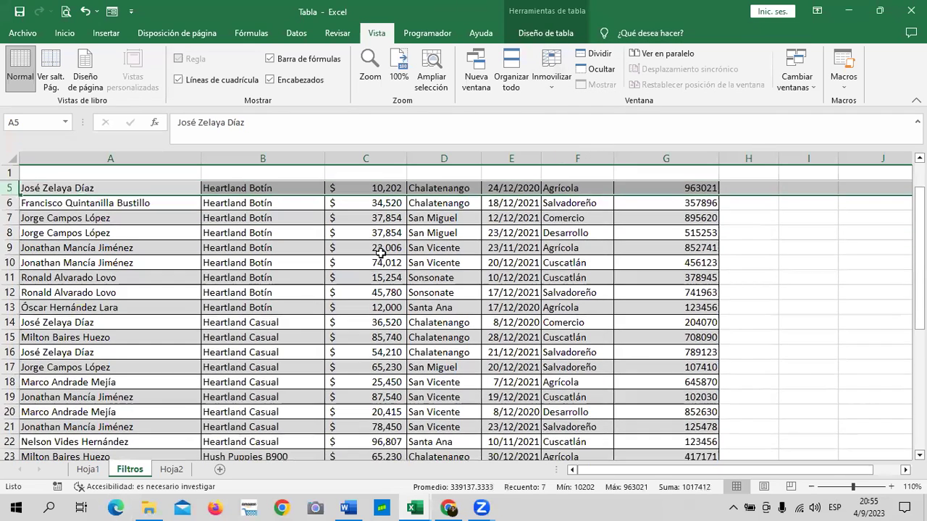
scroll(382, 262, "down", 10)
scroll(383, 262, "up", 5)
scroll(382, 261, "down", 4)
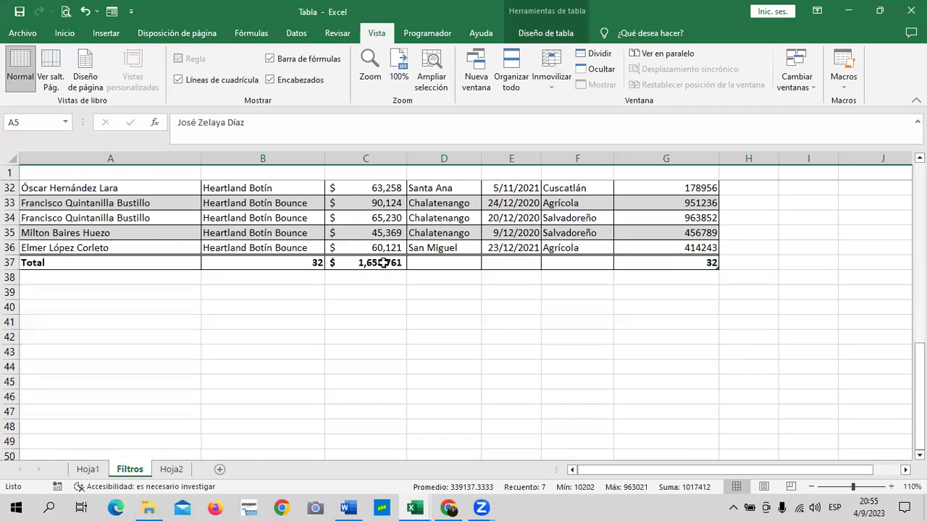
scroll(384, 262, "down", 7)
scroll(384, 263, "up", 6)
scroll(384, 263, "up", 5)
scroll(384, 263, "up", 6)
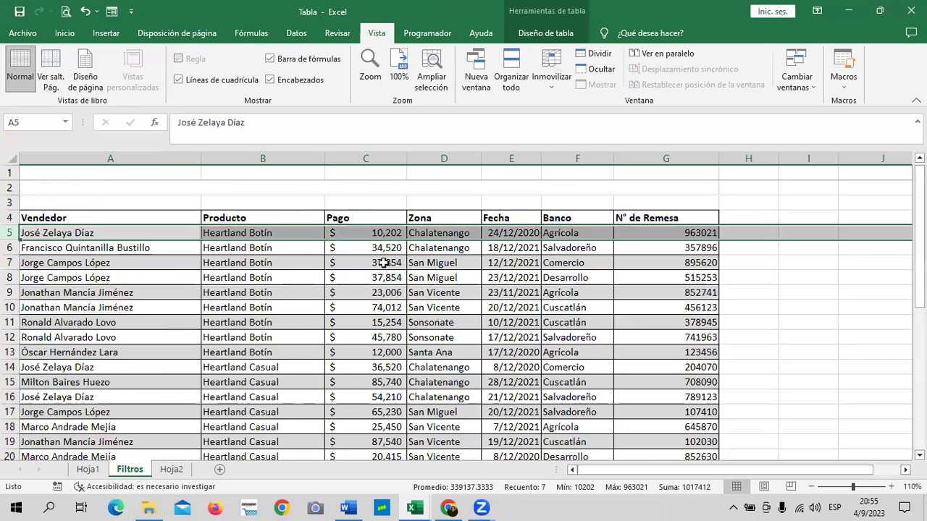
Unfreeze all panes, then select row 5 and freeze the top row once more.
left_click(194, 198)
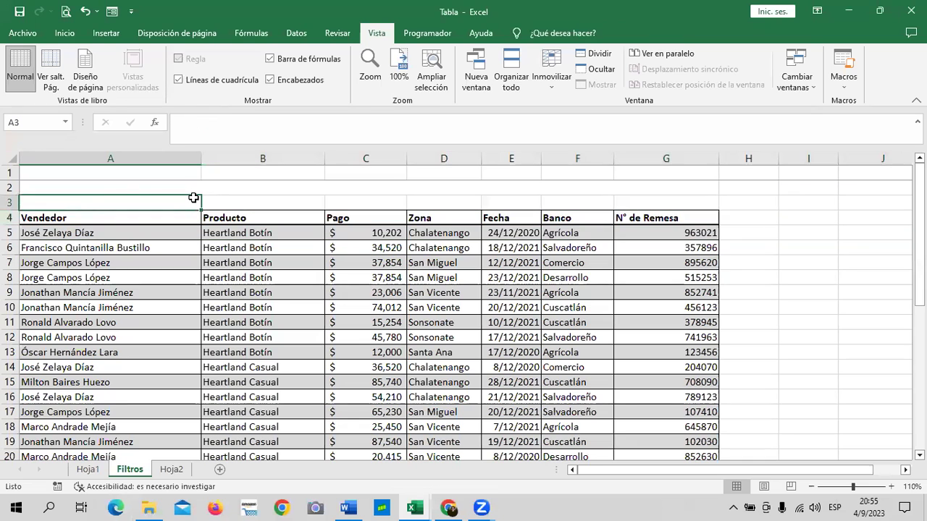
left_click(84, 176)
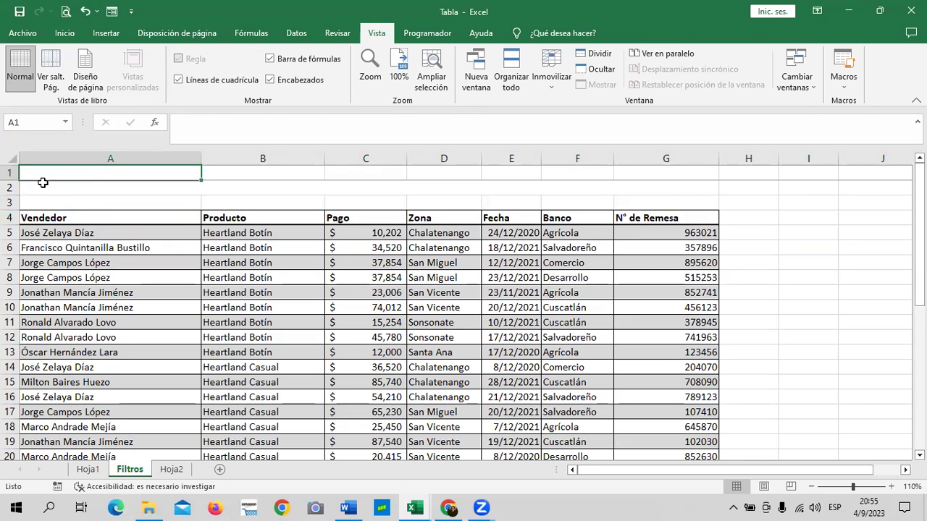
left_click_drag(11, 188, 10, 174)
left_click(540, 80)
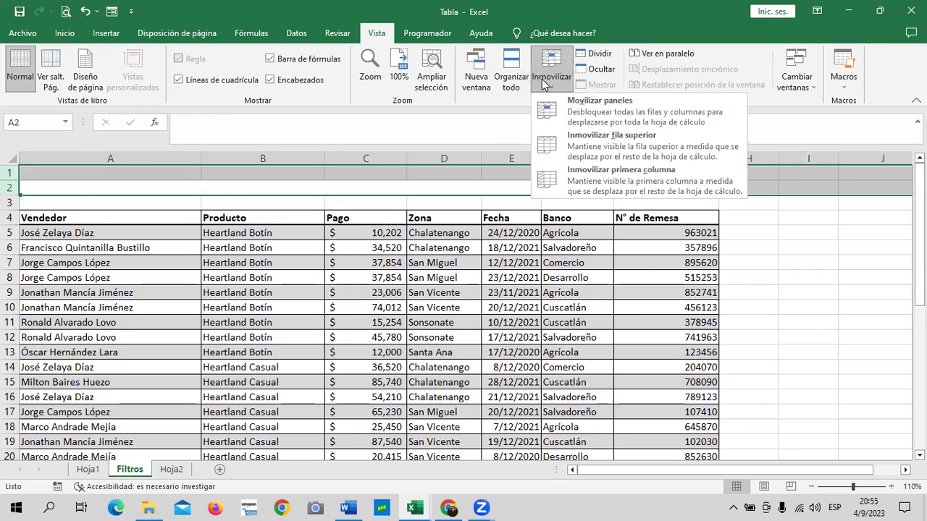
left_click(585, 109)
left_click(400, 275)
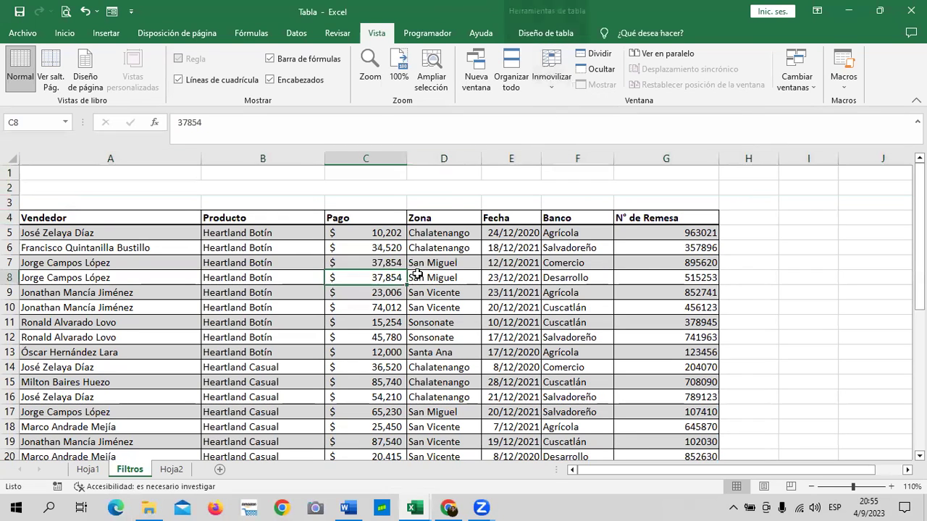
left_click(548, 86)
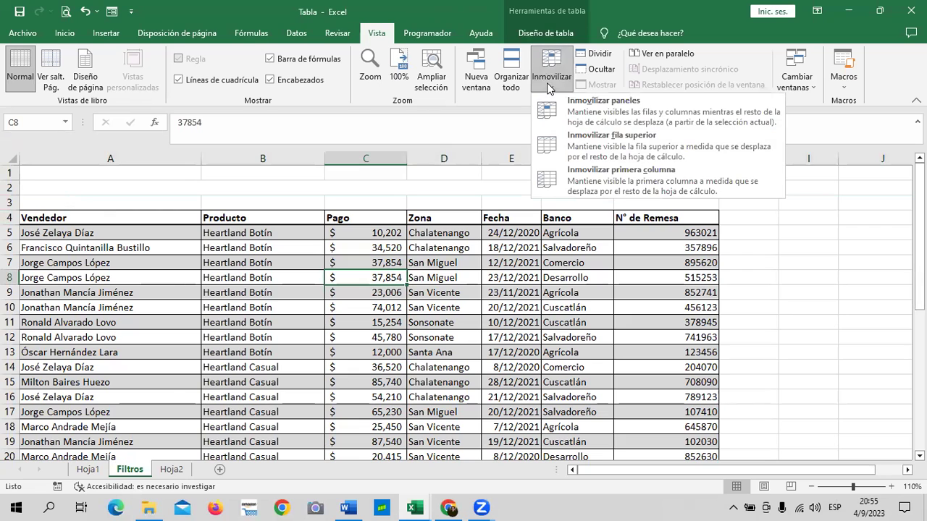
left_click(11, 234)
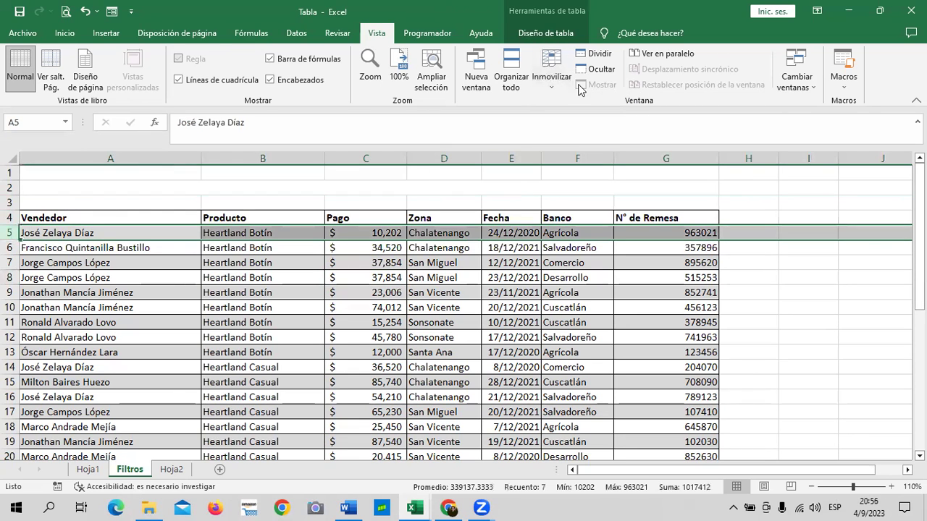
left_click(554, 89)
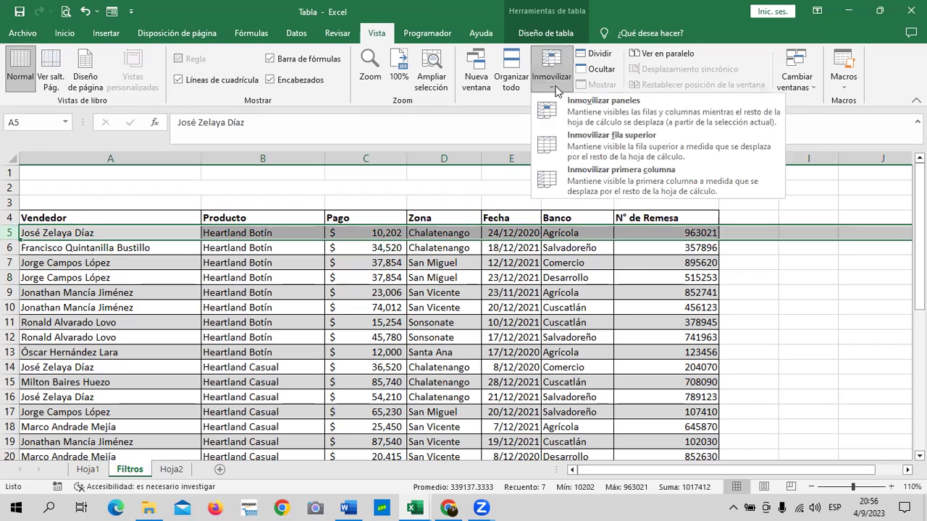
left_click(601, 151)
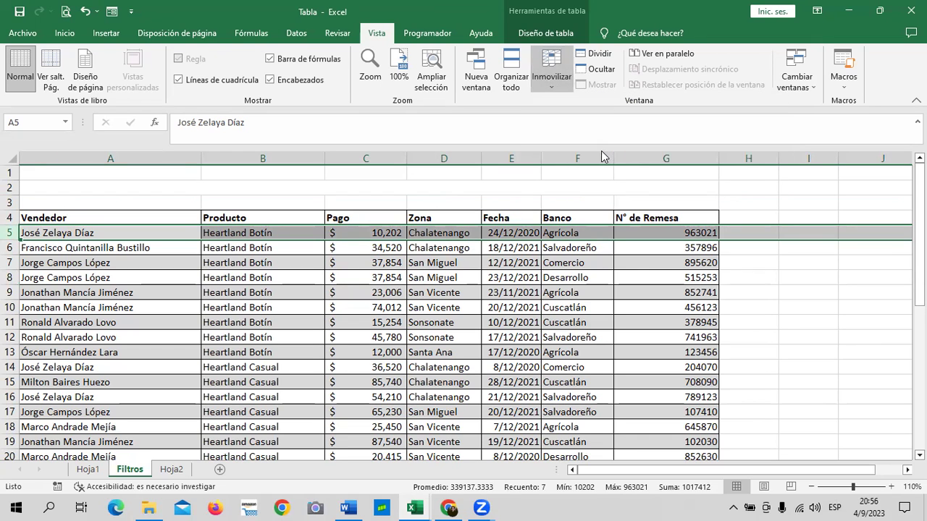
left_click(143, 174)
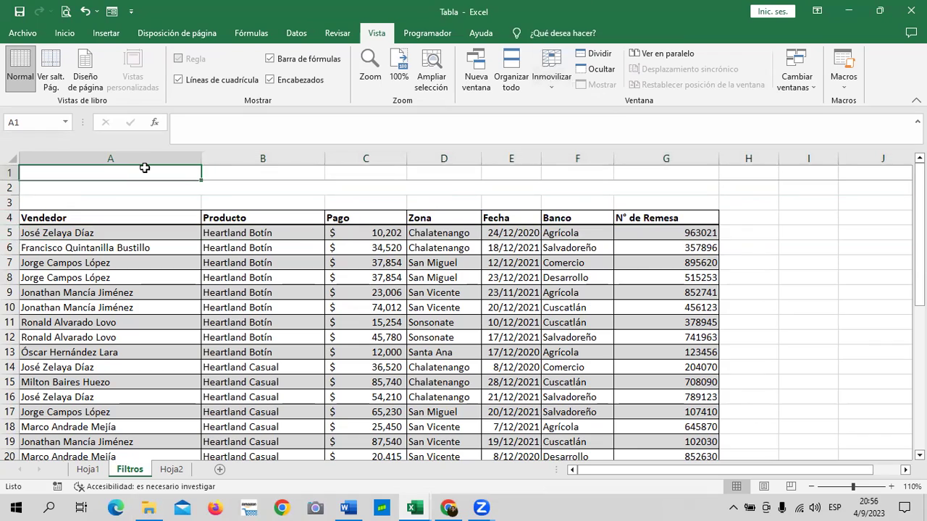
scroll(351, 306, "down", 3)
scroll(352, 306, "down", 7)
scroll(352, 306, "down", 5)
scroll(352, 307, "down", 6)
scroll(352, 307, "down", 8)
scroll(352, 306, "down", 6)
scroll(352, 306, "down", 10)
scroll(352, 307, "down", 5)
scroll(352, 306, "down", 11)
scroll(352, 306, "down", 6)
scroll(352, 306, "down", 5)
scroll(352, 306, "down", 10)
scroll(352, 306, "down", 11)
scroll(352, 307, "down", 7)
scroll(351, 306, "down", 10)
scroll(352, 307, "down", 5)
scroll(352, 307, "down", 6)
scroll(352, 307, "down", 5)
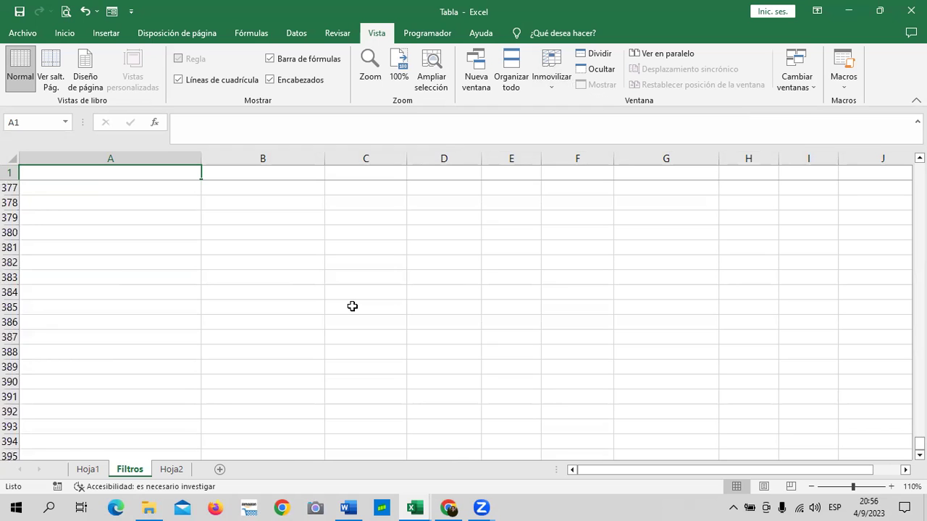
scroll(365, 296, "up", 8)
scroll(375, 283, "up", 9)
scroll(393, 283, "up", 20)
scroll(400, 284, "up", 9)
scroll(400, 285, "up", 18)
scroll(400, 284, "up", 8)
scroll(401, 284, "up", 16)
scroll(401, 283, "up", 15)
scroll(401, 283, "up", 18)
scroll(402, 283, "up", 4)
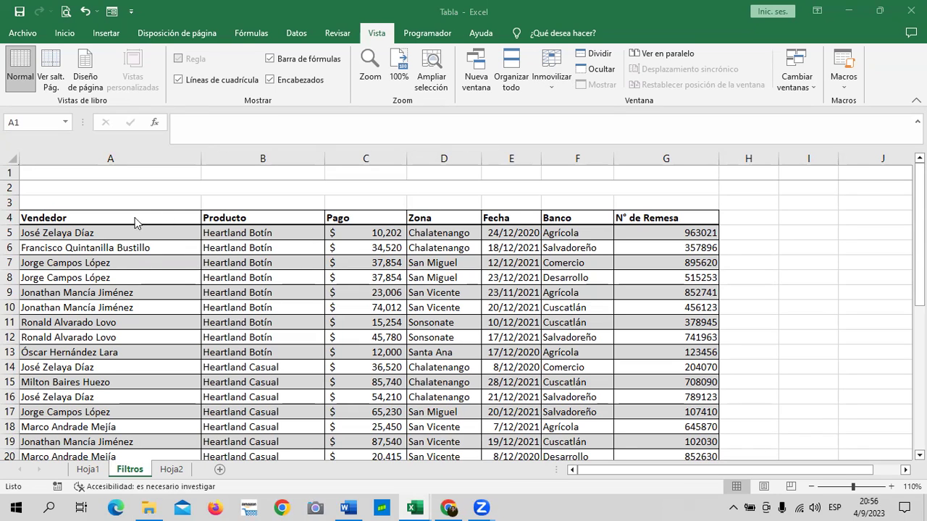
left_click(159, 172)
left_click(201, 155)
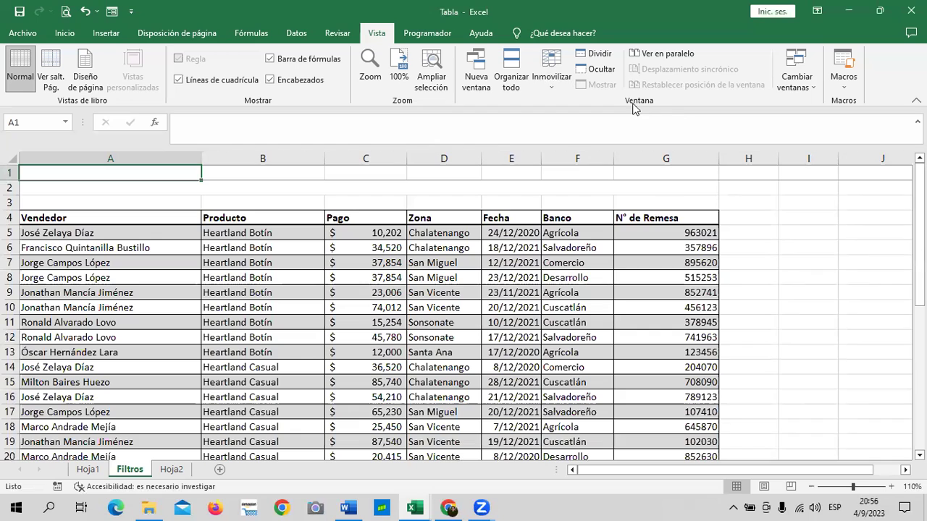
With C5 selected, freeze the Filtros top row and scroll to test it.
left_click(556, 88)
left_click(362, 247)
left_click(394, 229)
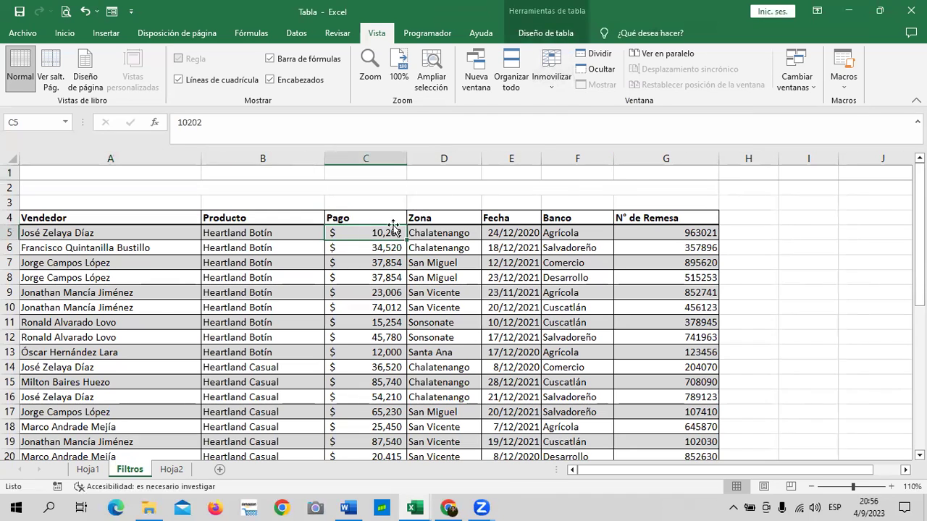
left_click(553, 81)
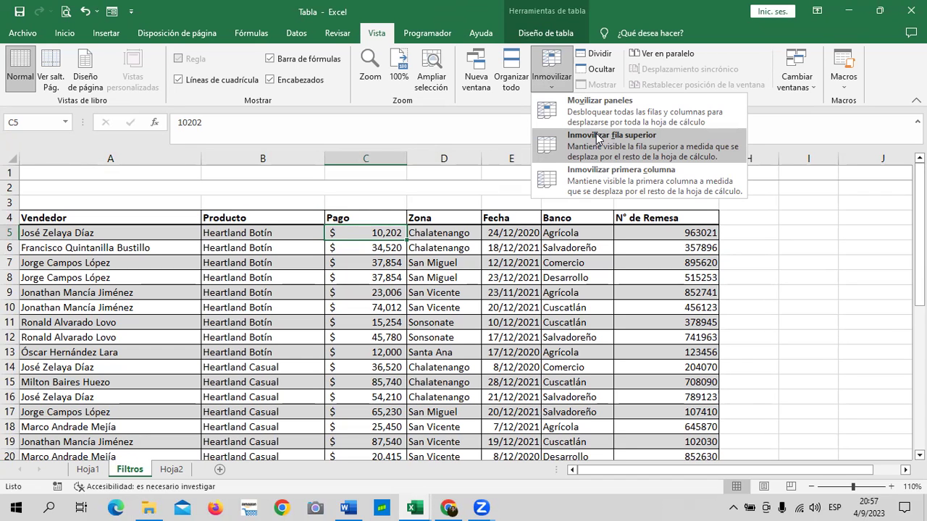
left_click(598, 139)
scroll(356, 279, "down", 2)
scroll(356, 279, "down", 3)
scroll(355, 283, "down", 6)
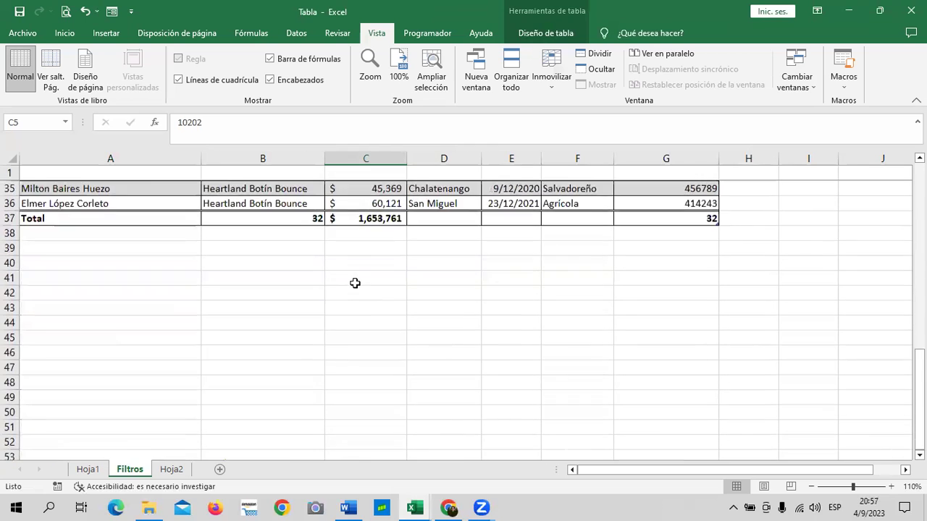
scroll(355, 285, "up", 1)
scroll(355, 285, "up", 10)
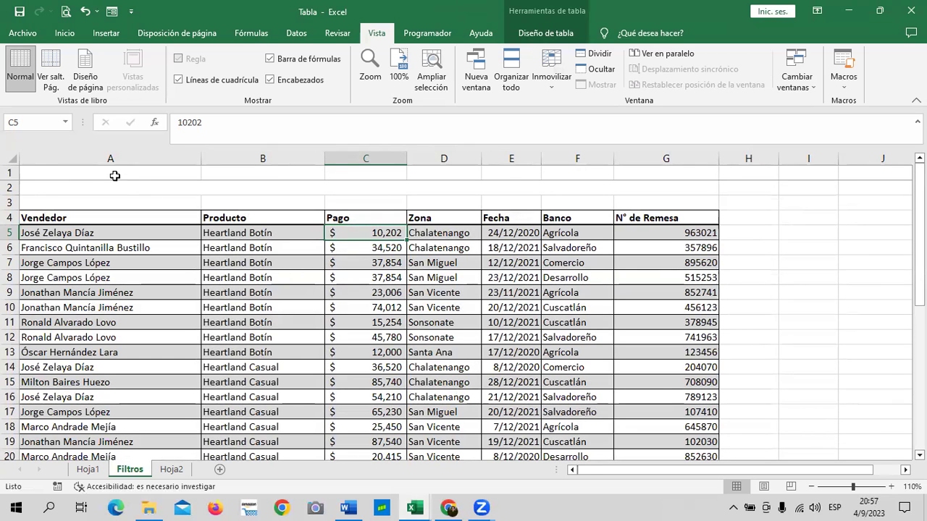
Unfreeze the panes with Movilizar paneles and scroll to confirm.
left_click(554, 82)
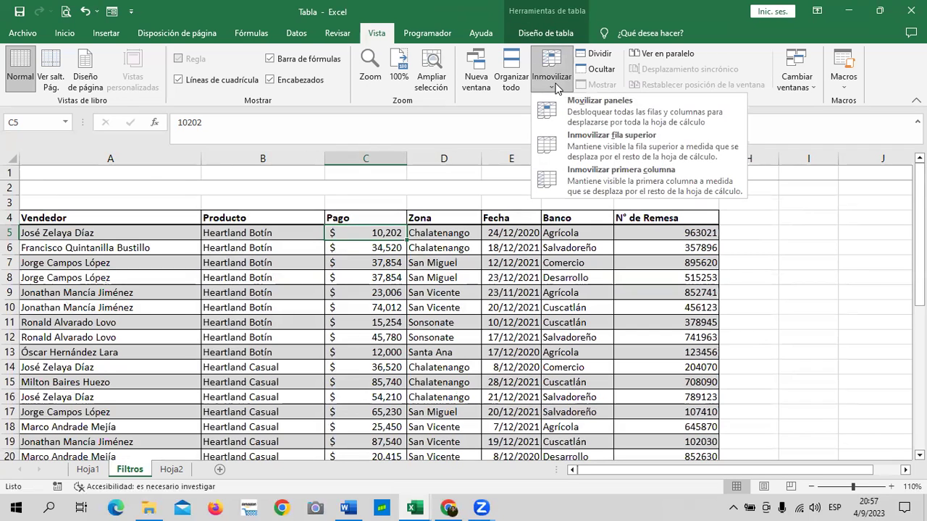
left_click(583, 108)
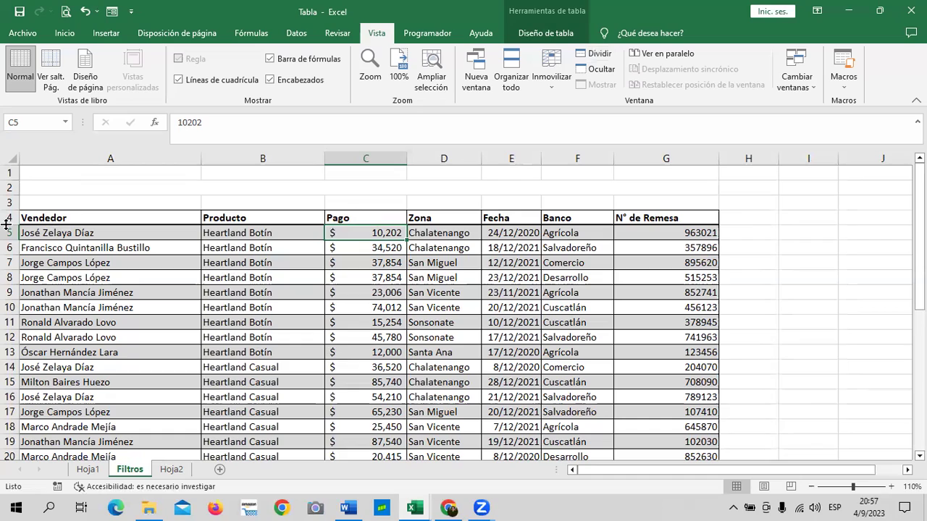
scroll(258, 241, "down", 1)
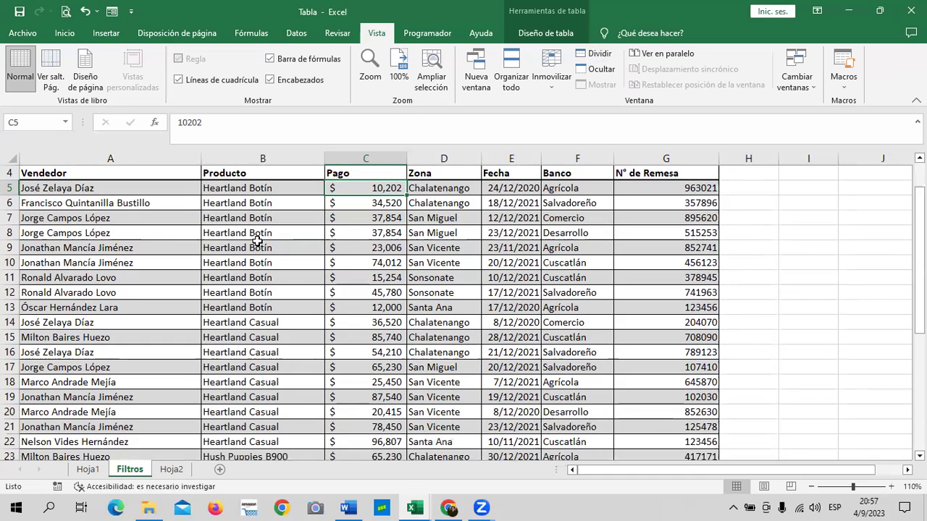
scroll(257, 241, "down", 1)
scroll(257, 241, "up", 2)
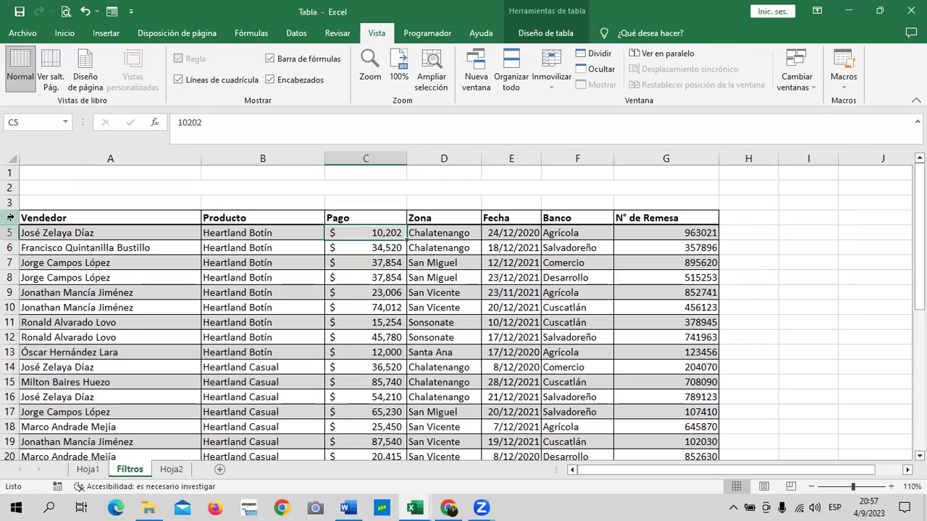
With rows 4–7 selected, freeze the top row and scroll to test it.
mouse_move(6, 219)
left_mouse_down()
mouse_move(10, 276)
mouse_move(12, 263)
left_mouse_up()
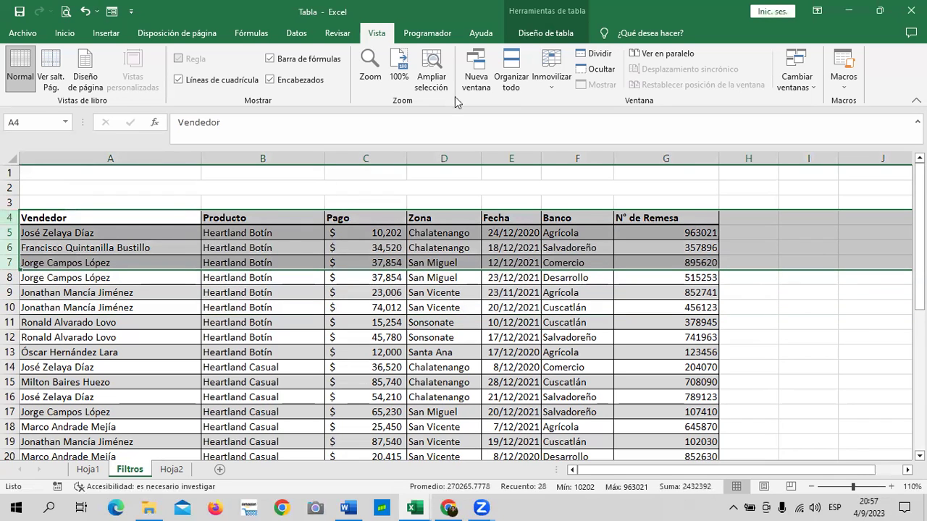
left_click(551, 80)
left_click(599, 142)
left_click(172, 174)
scroll(249, 281, "down", 1)
scroll(248, 281, "down", 5)
scroll(249, 281, "down", 8)
scroll(249, 281, "up", 12)
scroll(248, 281, "up", 1)
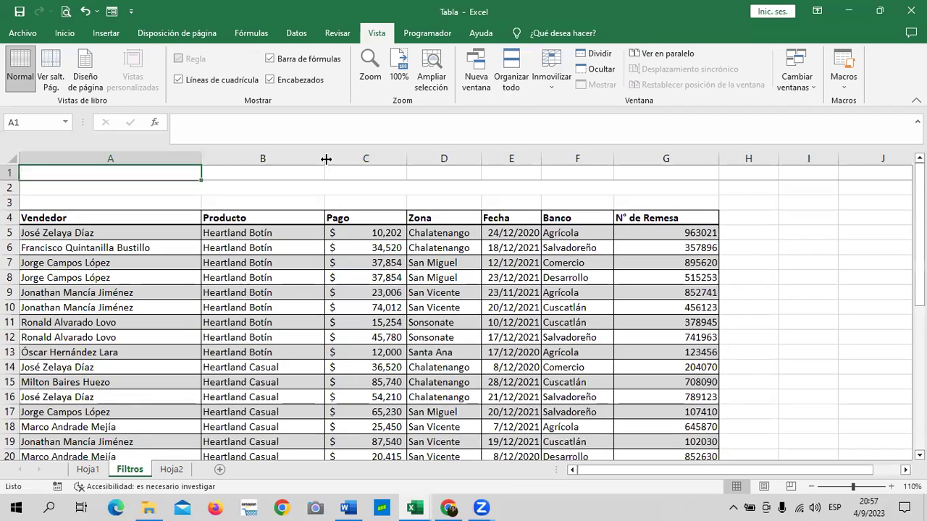
Unfreeze all panes and switch to the Hoja1 sheet.
left_click(552, 79)
left_click(616, 115)
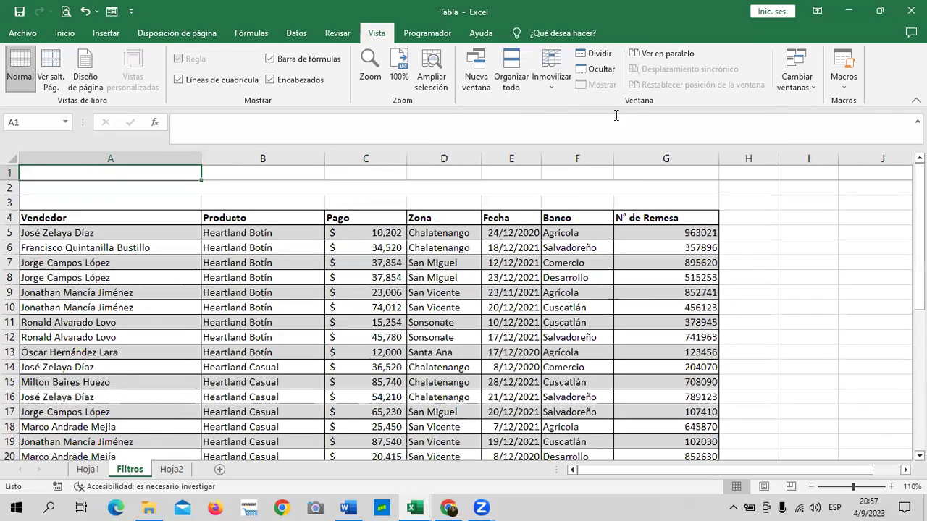
left_click(87, 470)
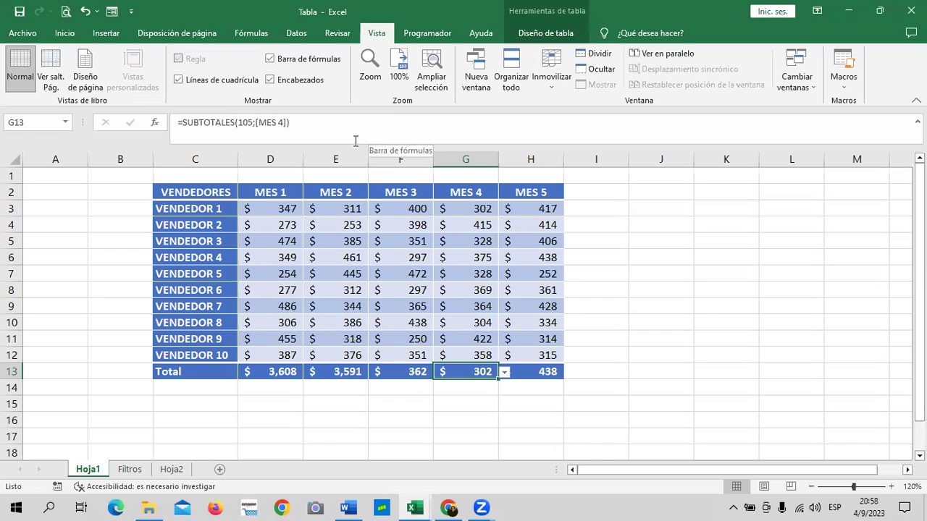
Hide columns J through XFD on Hoja1 so the worksheet ends after column I.
left_click(667, 161)
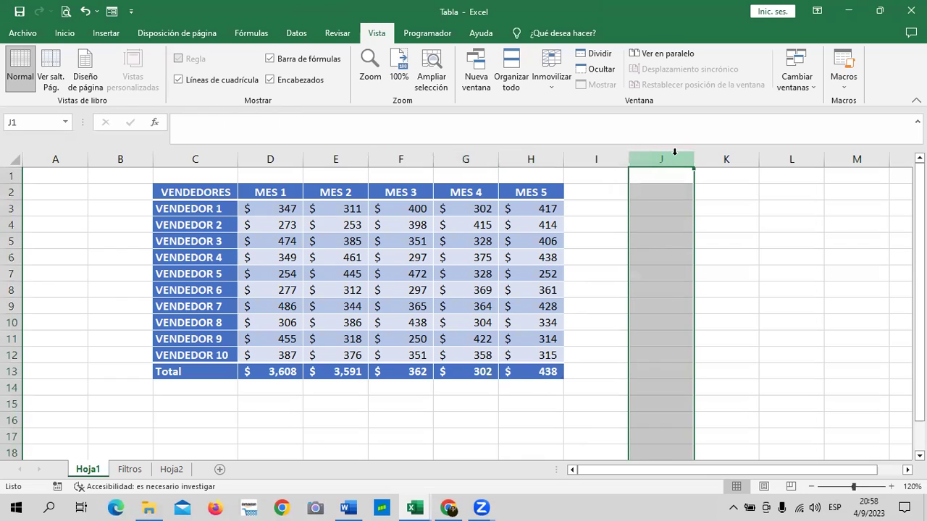
left_click(706, 217)
left_click(675, 159)
key("ctrl+shift+Right")
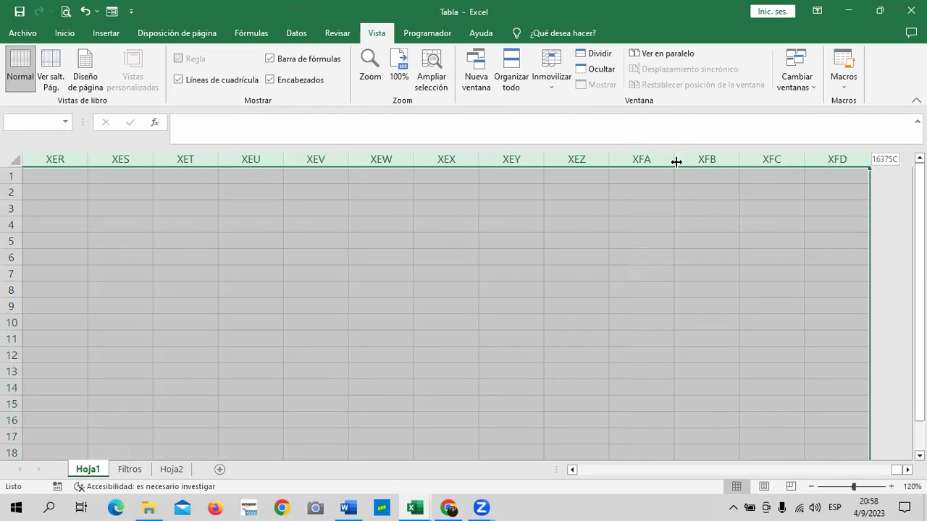
right_click(493, 236)
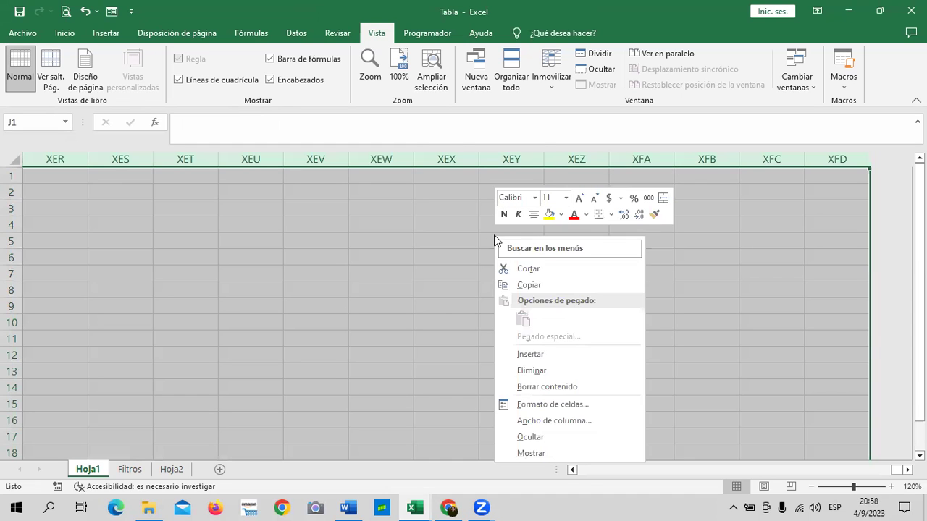
left_click(550, 438)
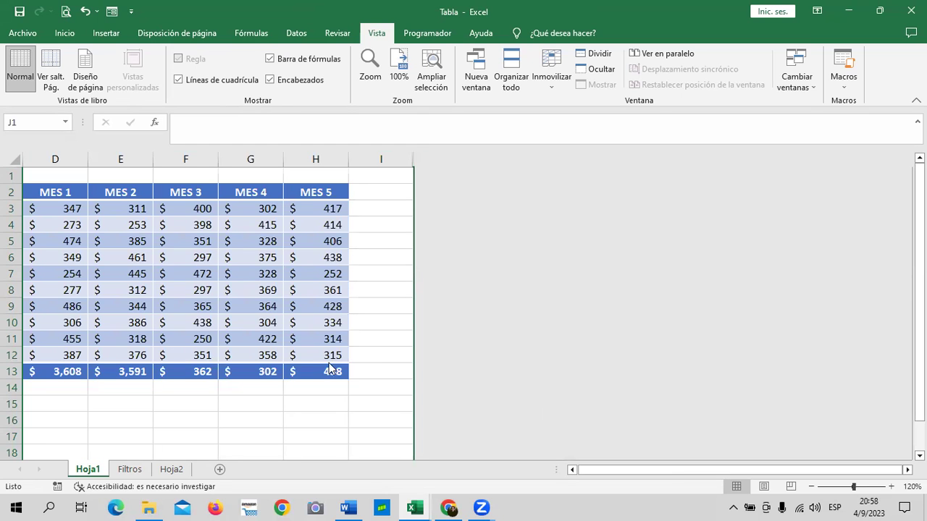
scroll(328, 363, "down", 1)
scroll(207, 394, "up", 1)
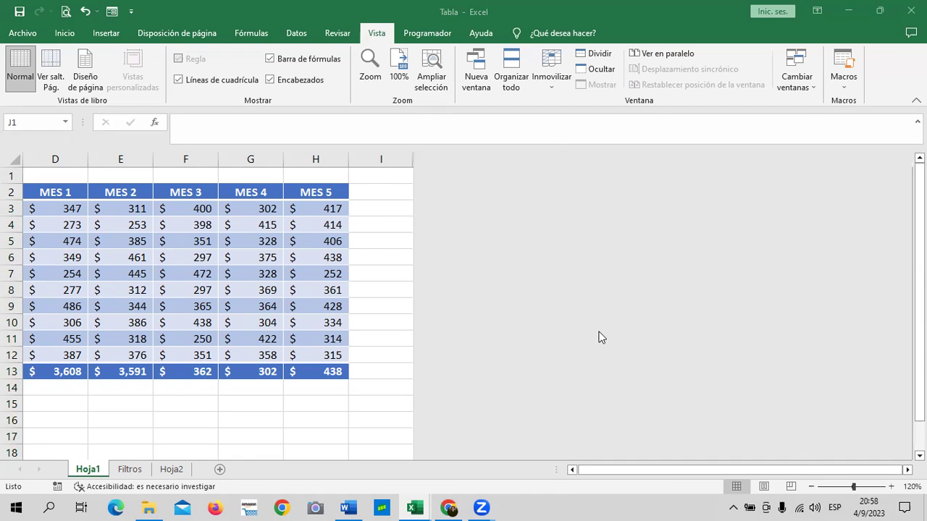
Hide rows 15 through the last worksheet row on Hoja1, below the totals row.
scroll(9, 424, "down", 2)
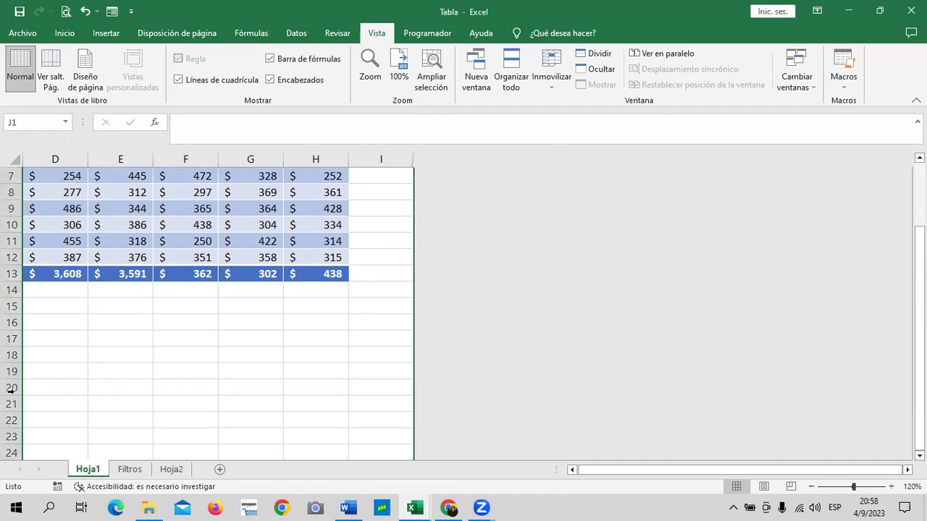
left_click(11, 355)
left_click(12, 339)
left_click(11, 307)
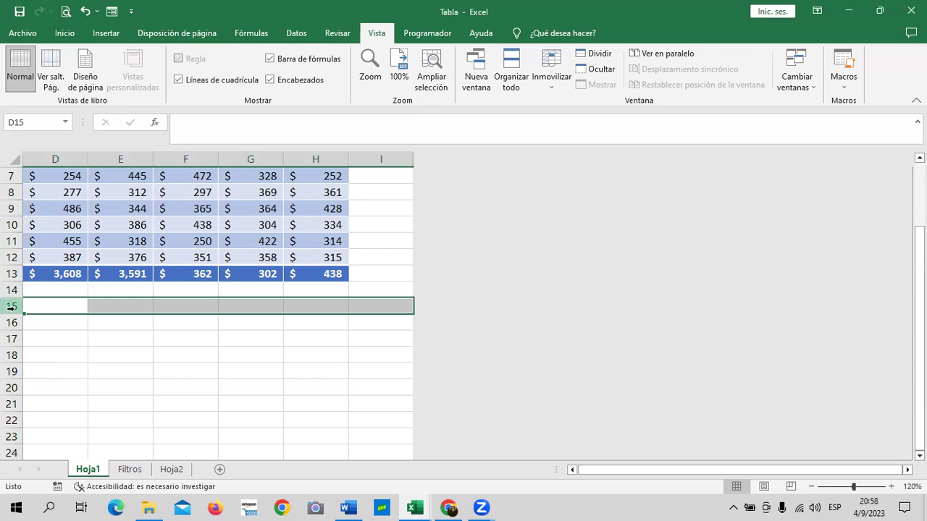
key("ctrl+shift+Down")
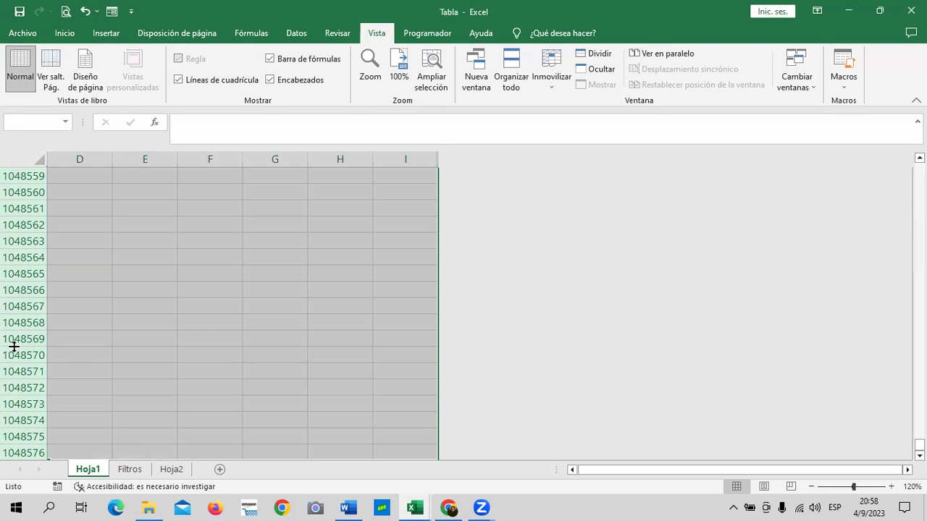
right_click(272, 278)
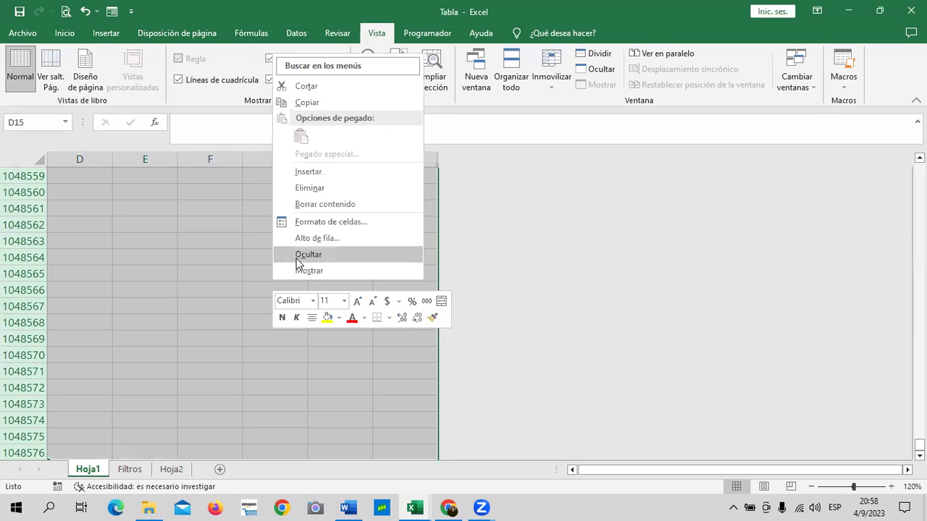
left_click(299, 255)
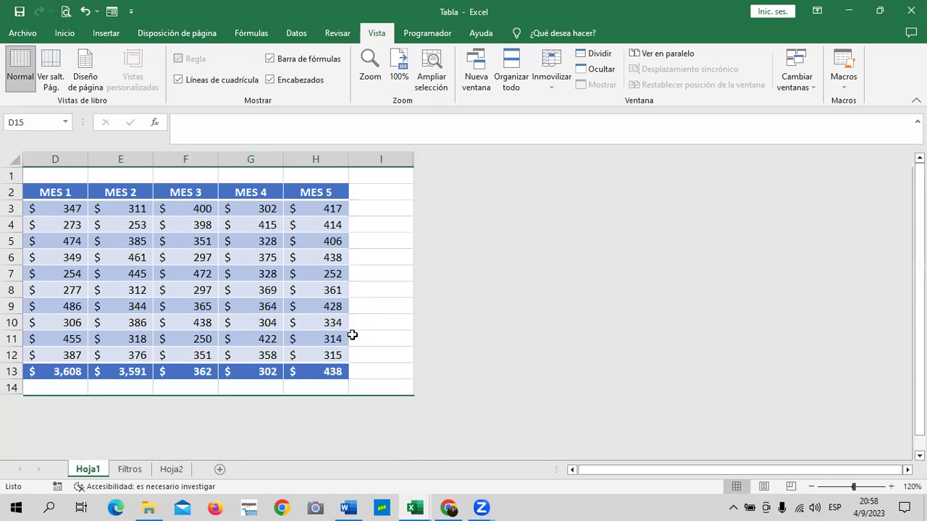
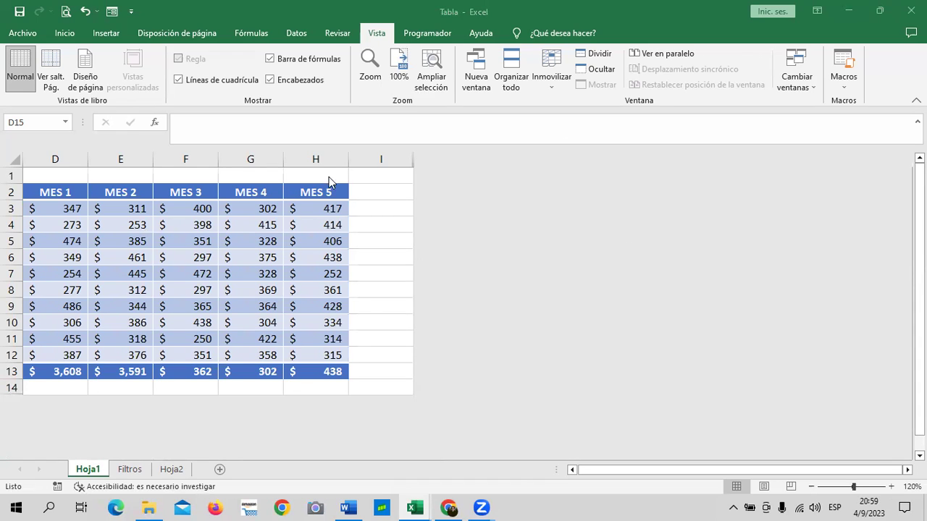
Apply the Neutral cell style to the sales table starting at D1.
mouse_move(70, 176)
left_mouse_down()
mouse_move(348, 245)
mouse_move(419, 384)
left_mouse_up()
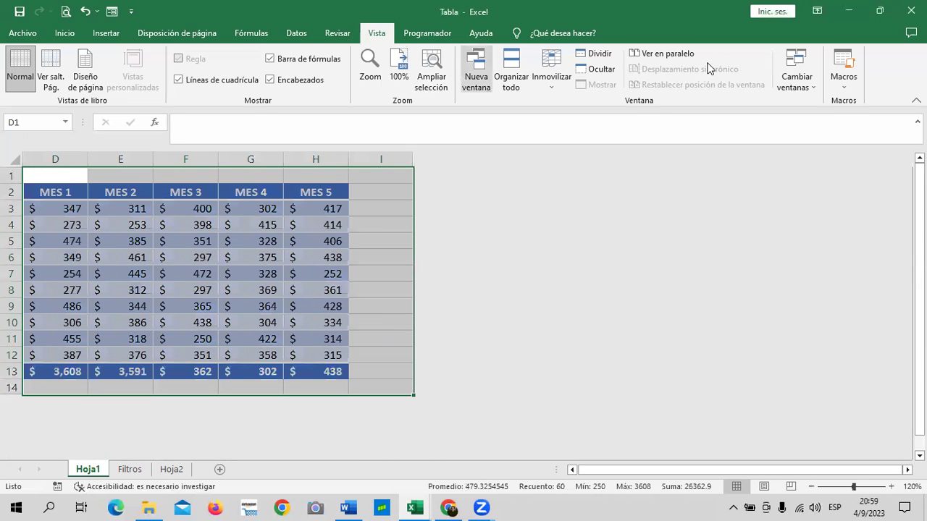
left_click(106, 34)
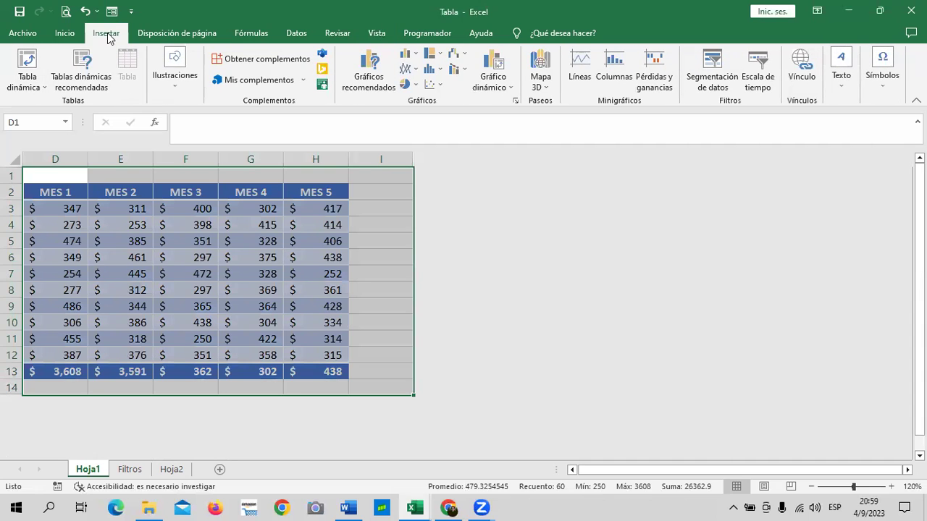
left_click(65, 34)
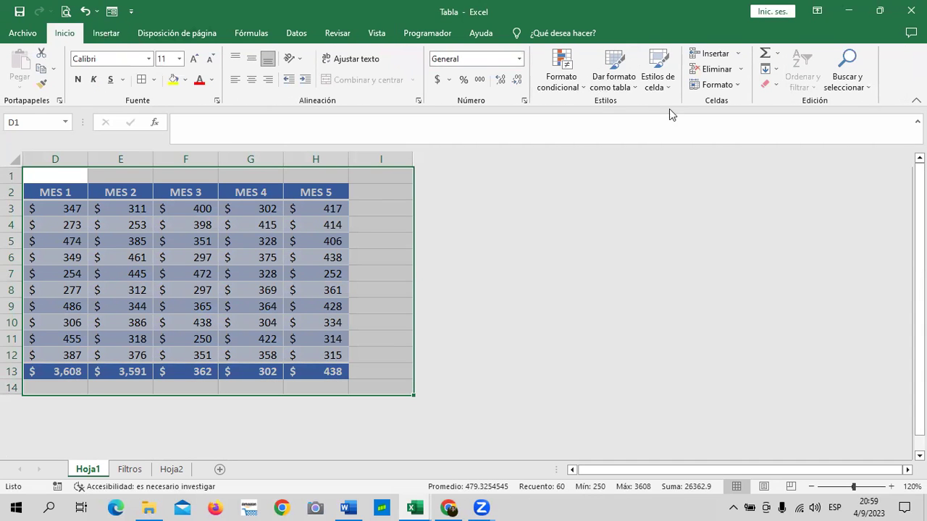
left_click(657, 72)
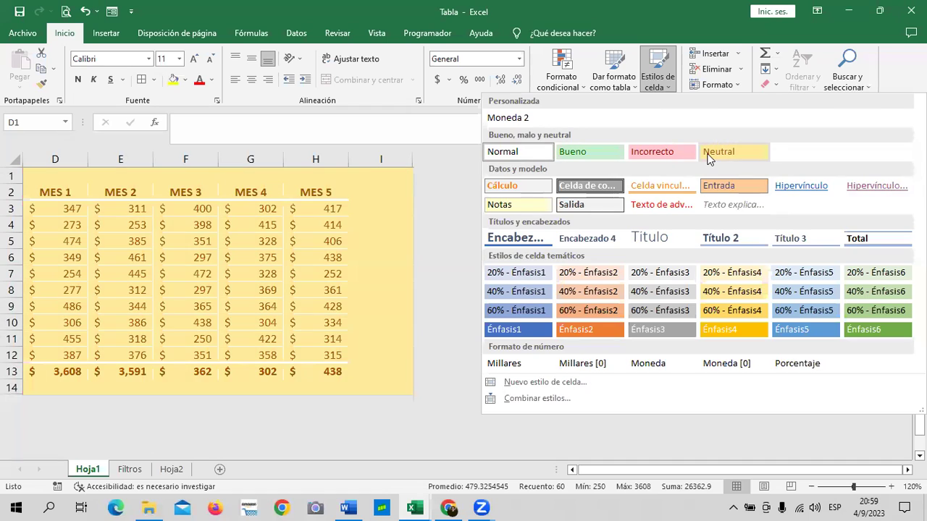
left_click(720, 152)
Put All Borders on every cell of the table range D2:H13.
left_click(343, 261)
left_click_drag(55, 192, 331, 371)
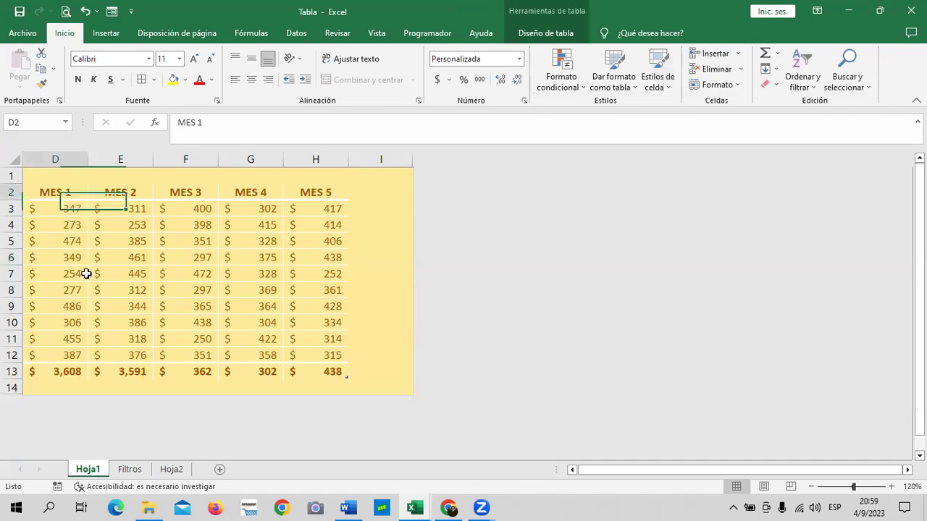
left_click(142, 80)
left_click(397, 233)
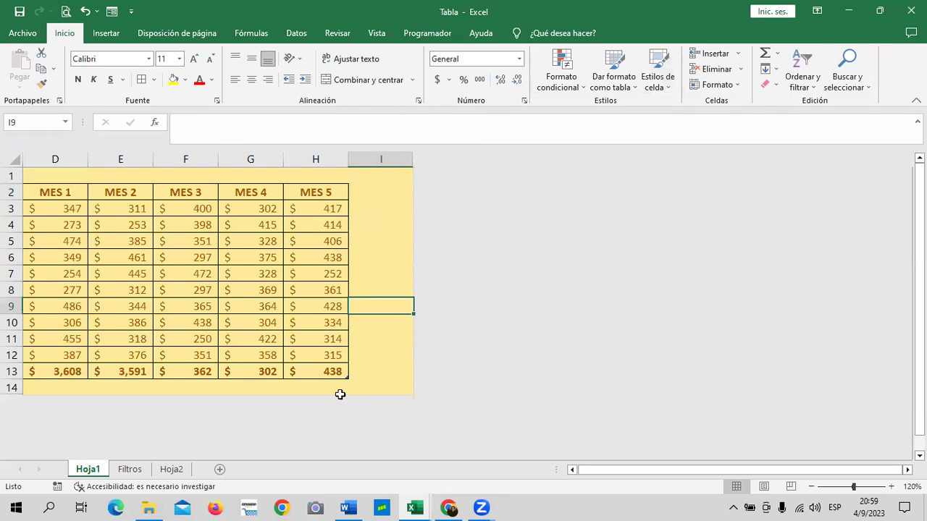
left_click_drag(398, 233, 401, 269)
Reset the table and the area beyond it to the Normal cell style.
left_click(385, 203)
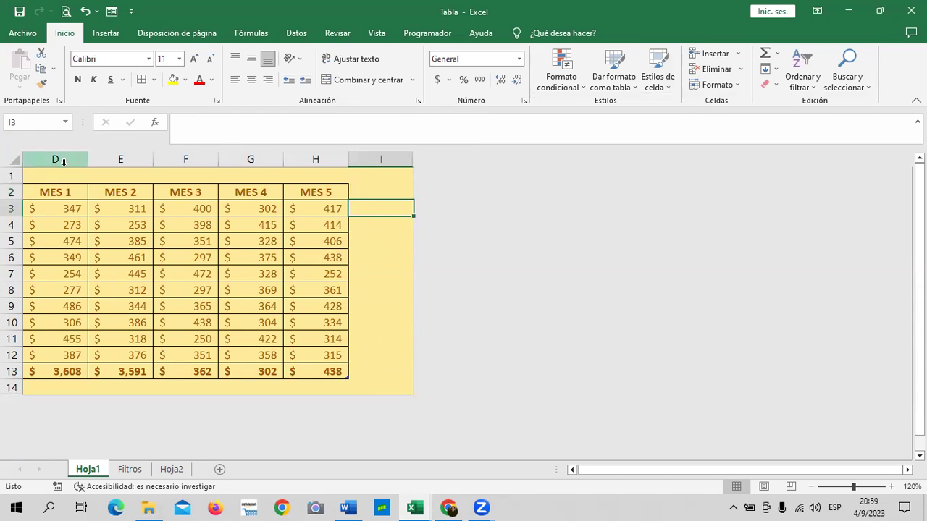
left_click_drag(57, 175, 418, 418)
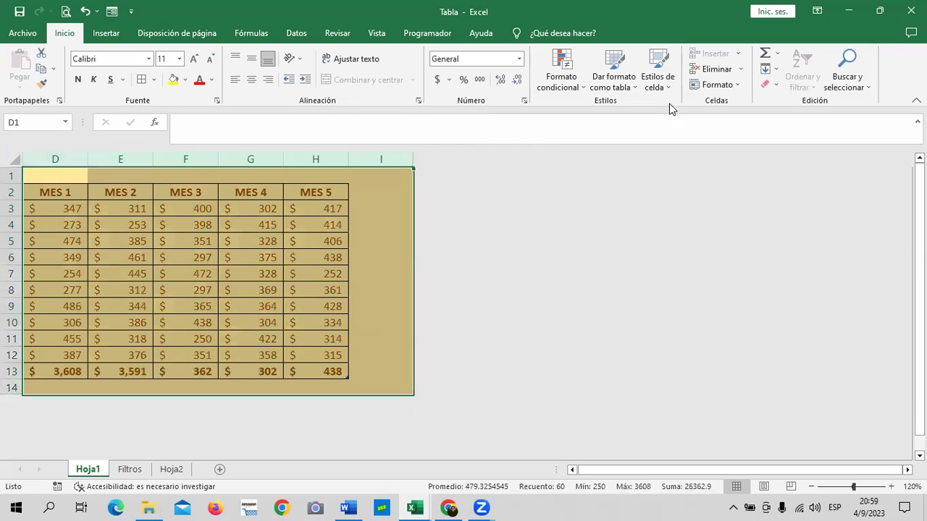
left_click(658, 81)
left_click(532, 153)
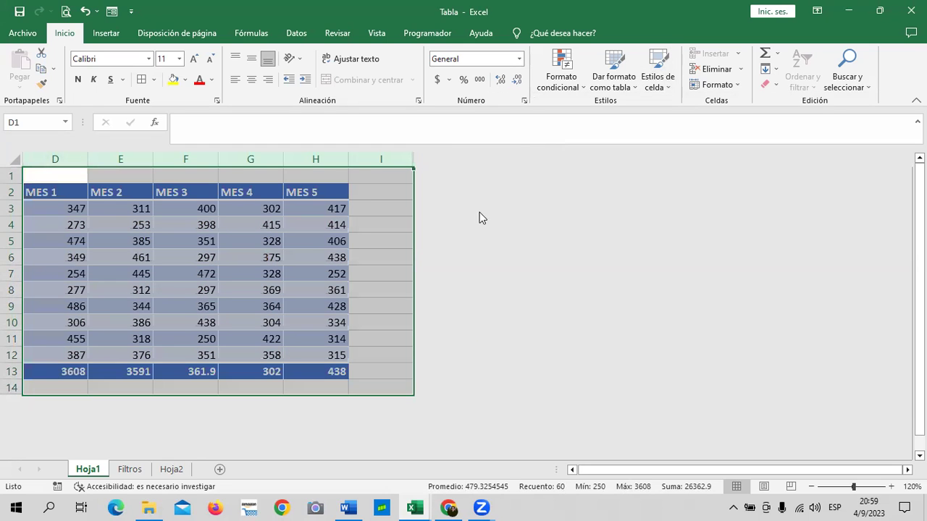
left_click(381, 220)
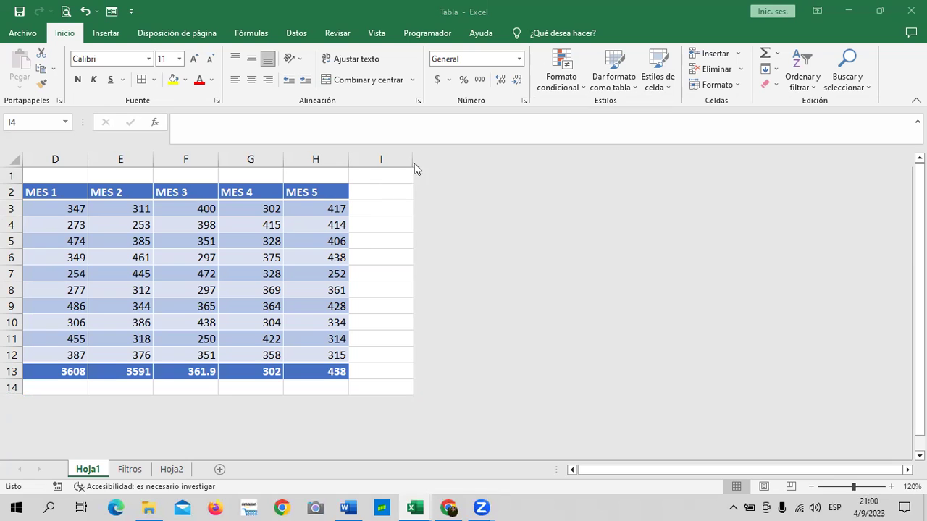
Drag the border after column I to expose the hidden columns.
left_click(737, 86)
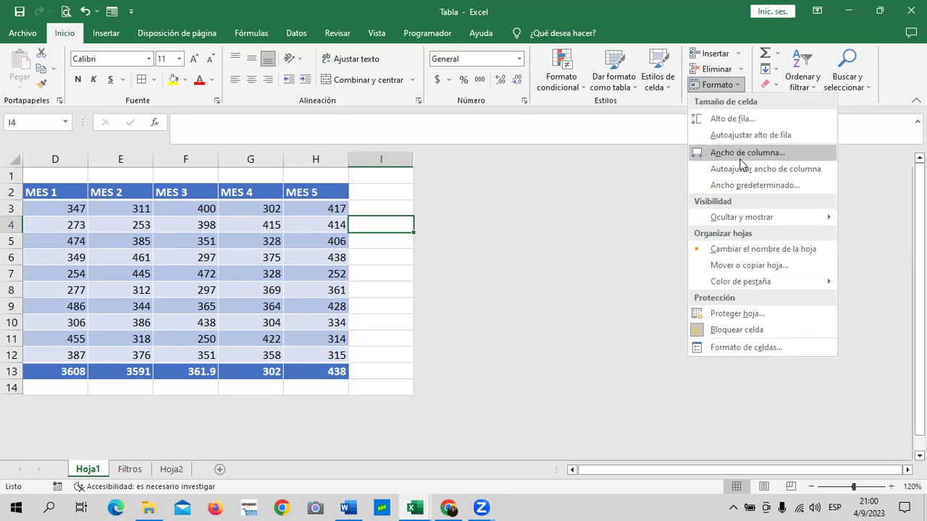
mouse_move(736, 219)
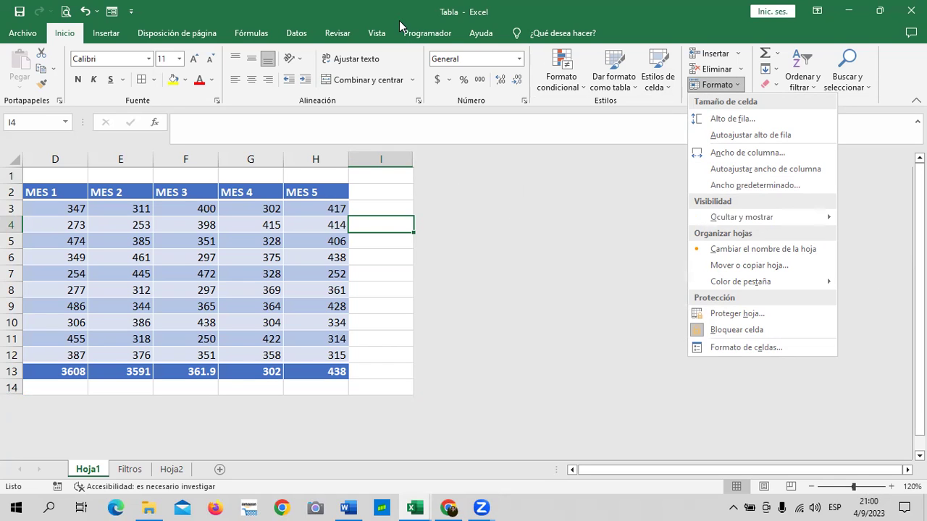
left_click(416, 160)
left_click_drag(415, 159, 429, 160)
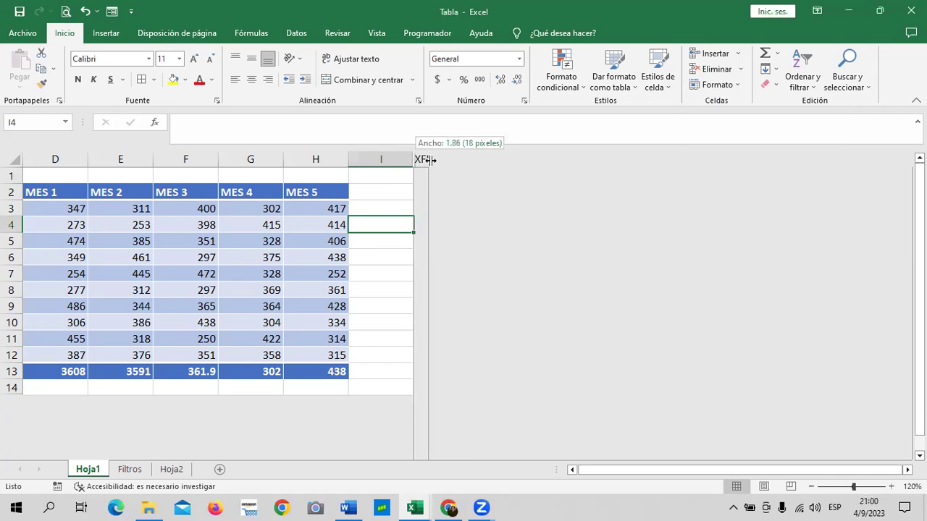
Select columns I through XFD and unhide them with Mostrar.
left_click_drag(381, 175, 422, 388)
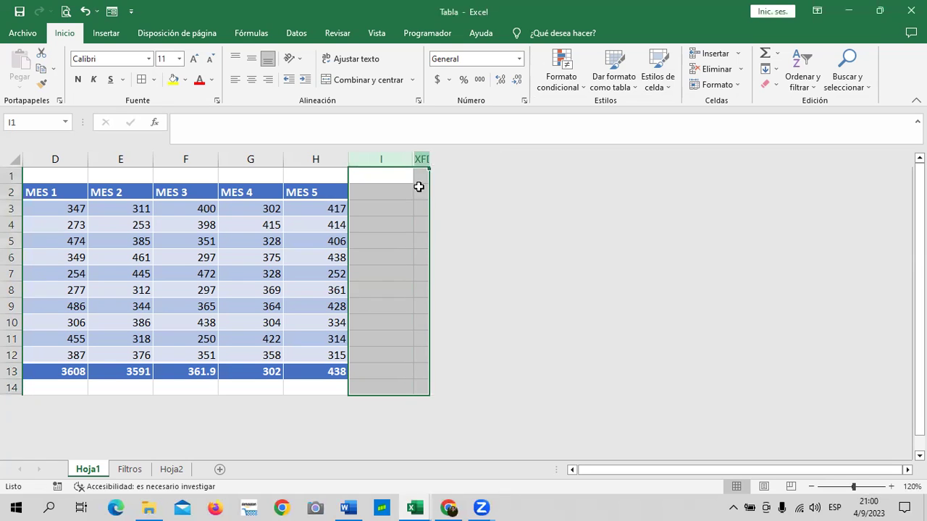
right_click(419, 187)
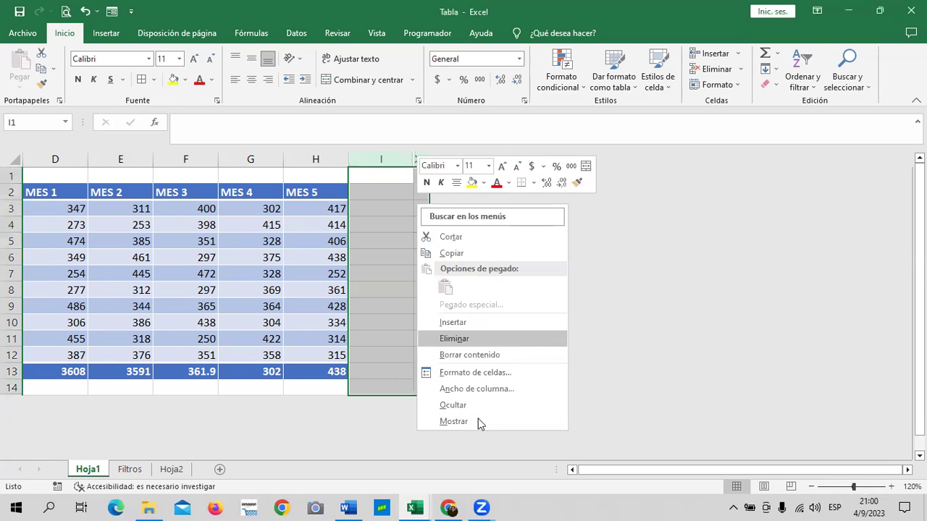
left_click(454, 421)
left_click(559, 259)
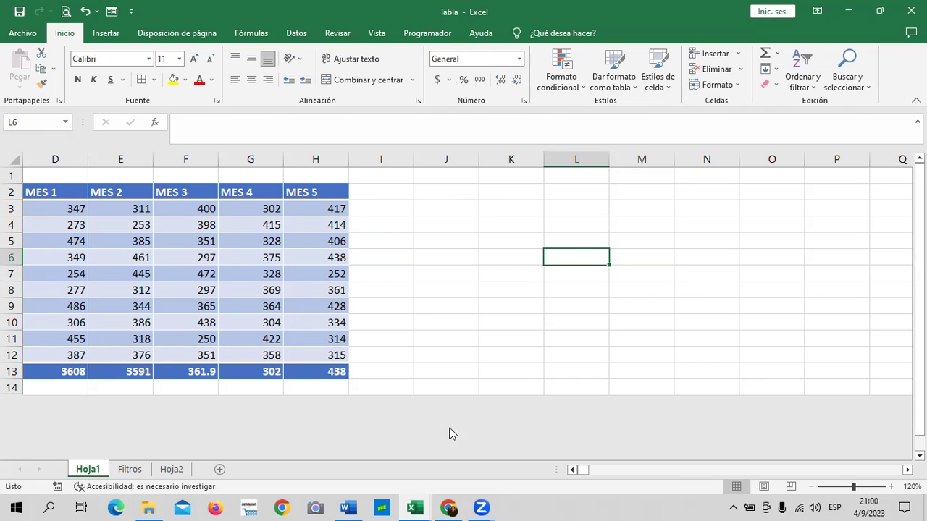
left_click(496, 242)
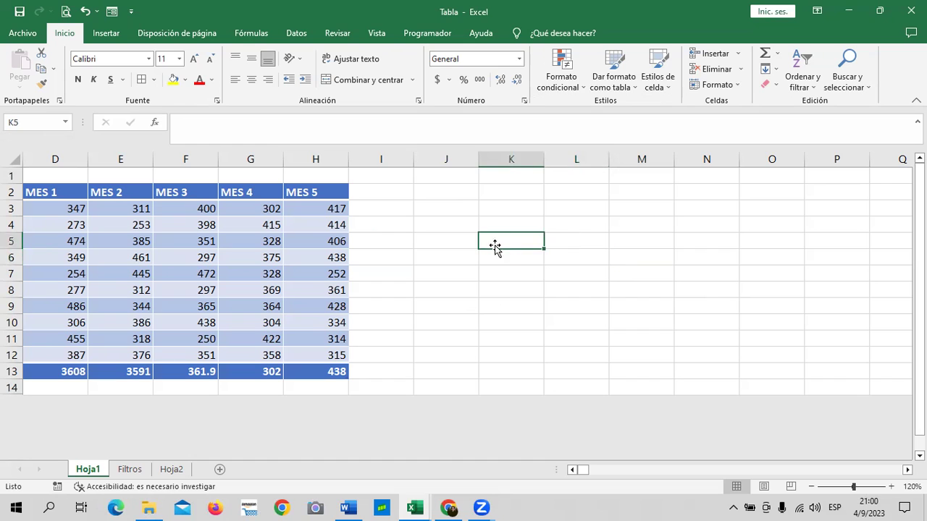
left_click(469, 156)
left_click(513, 158)
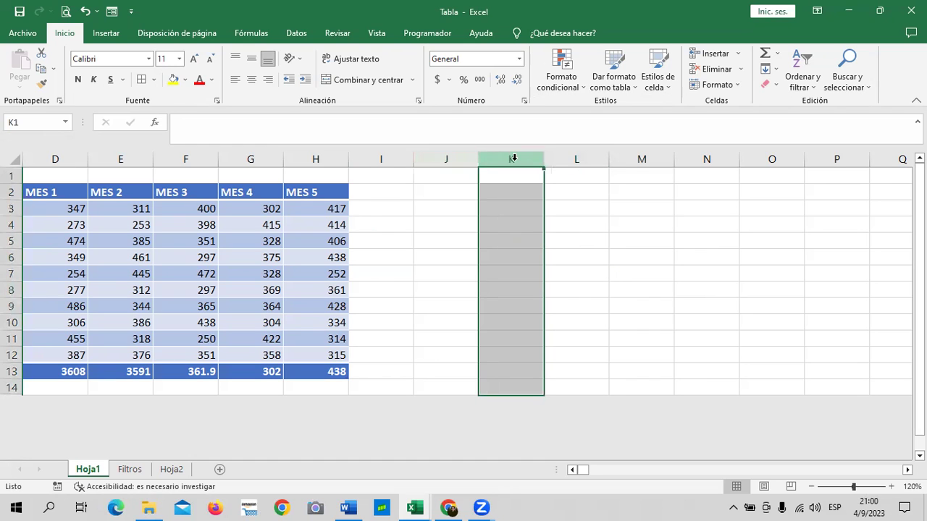
left_click_drag(514, 157, 833, 158)
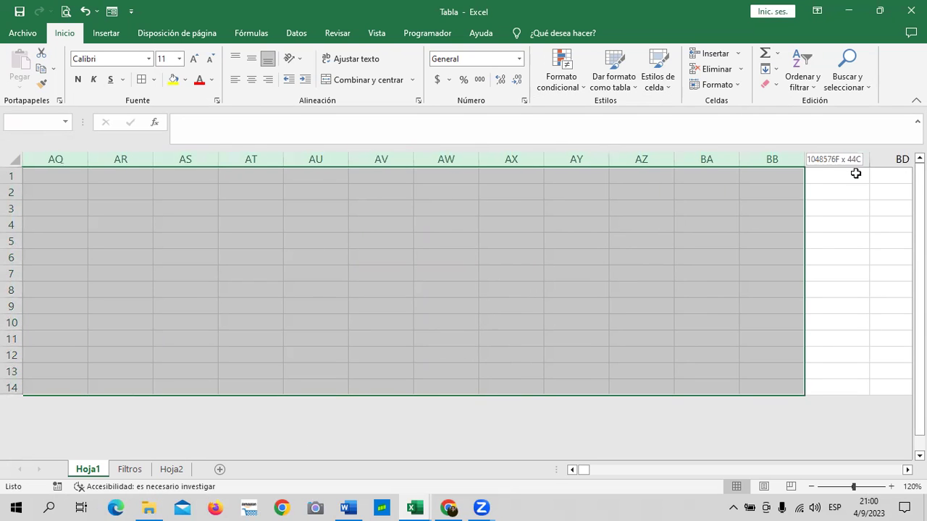
left_click_drag(832, 159, 77, 210)
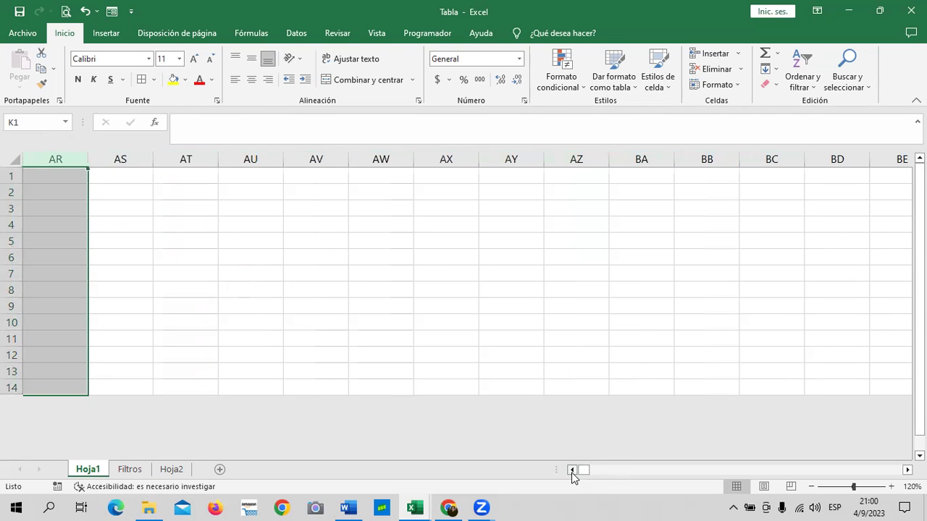
left_click(572, 470)
left_click(572, 470)
left_click(572, 470)
left_click(573, 470)
left_click_drag(572, 472, 571, 473)
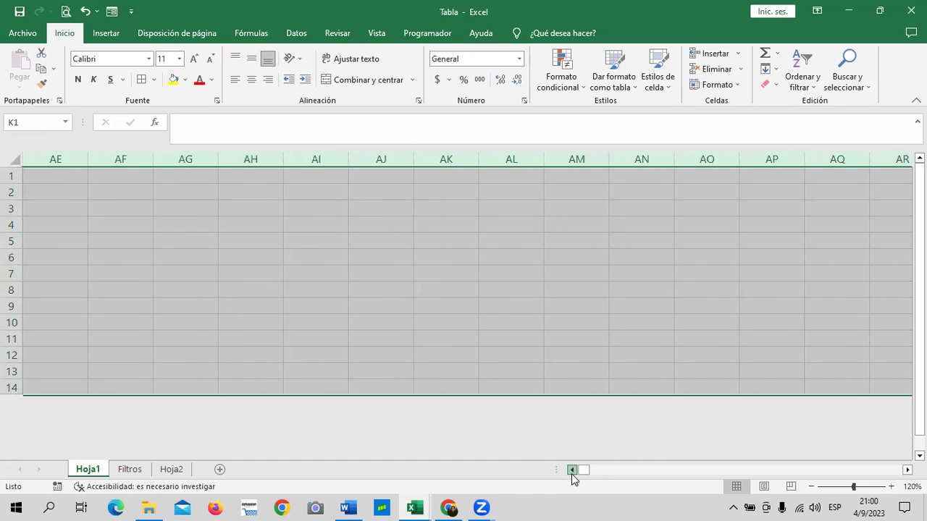
left_click(353, 270)
key("Left")
key("Left")
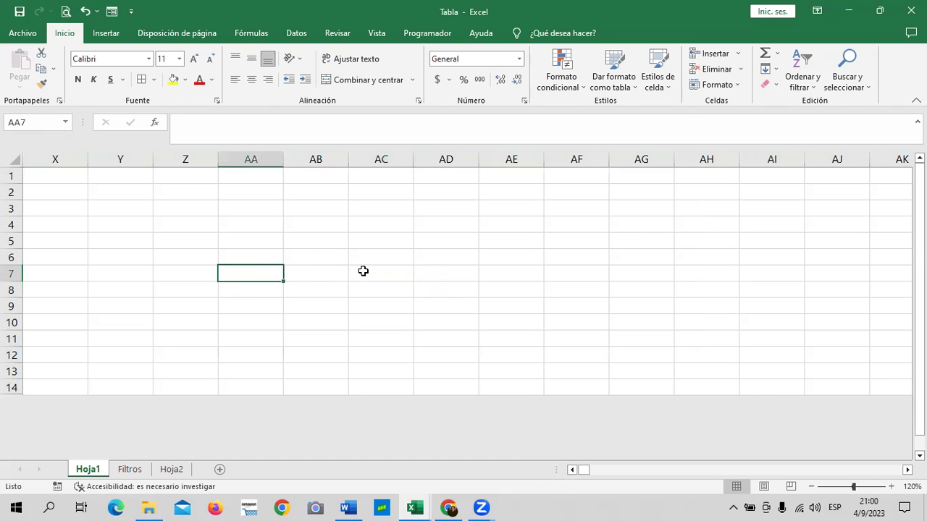
key("ctrl+Left")
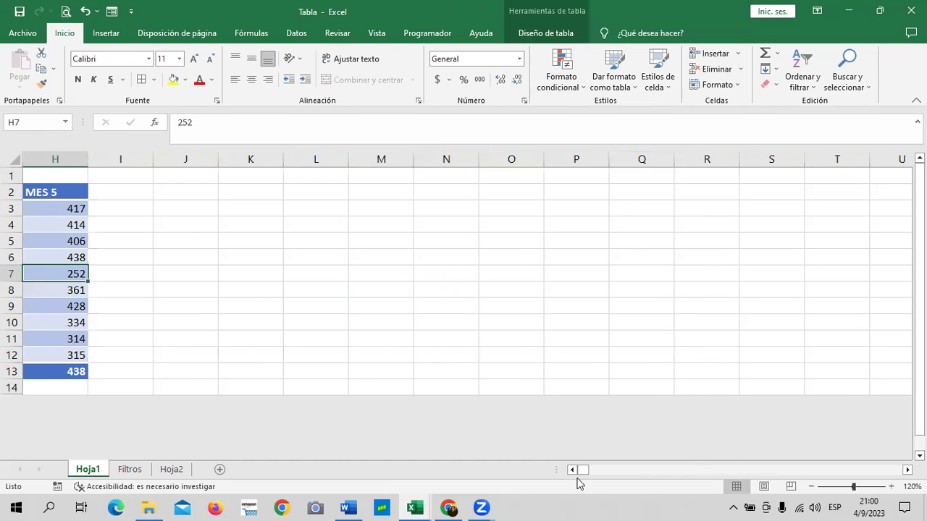
left_click(572, 469)
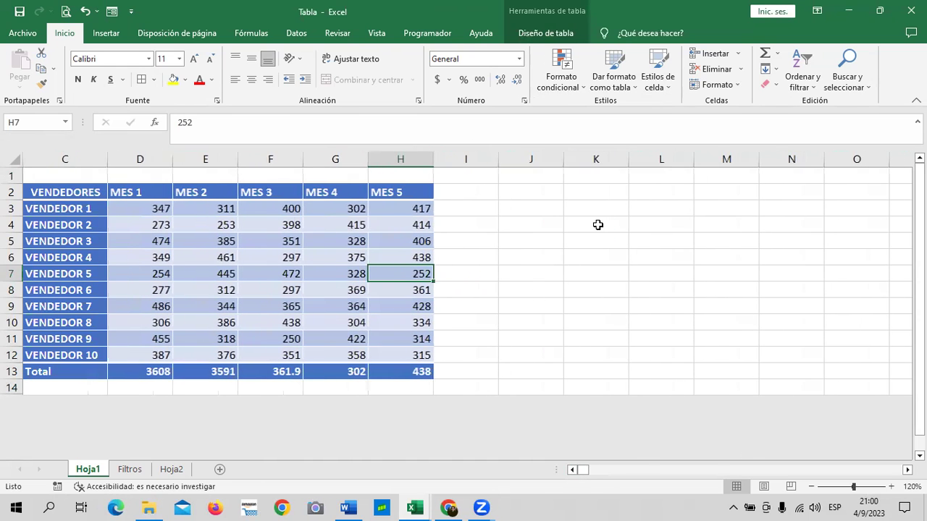
right_click(598, 226)
left_click(736, 86)
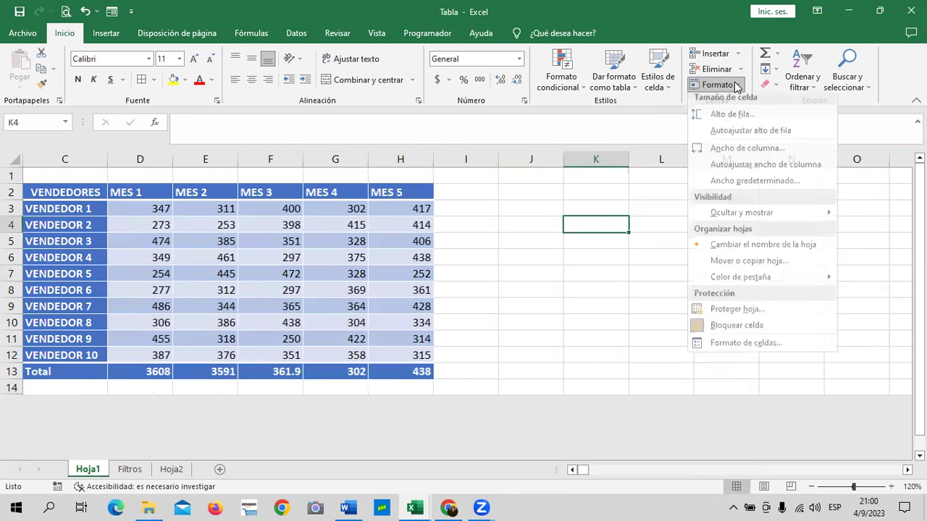
left_click(565, 297)
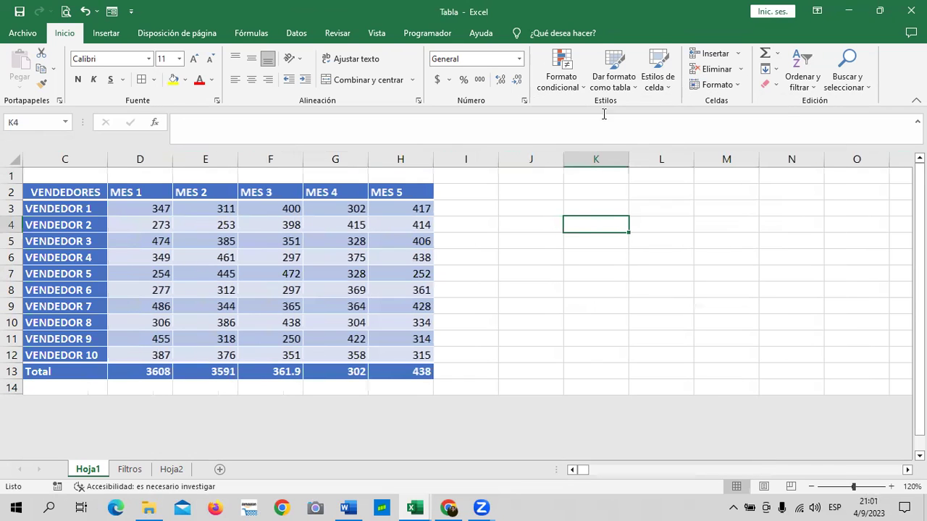